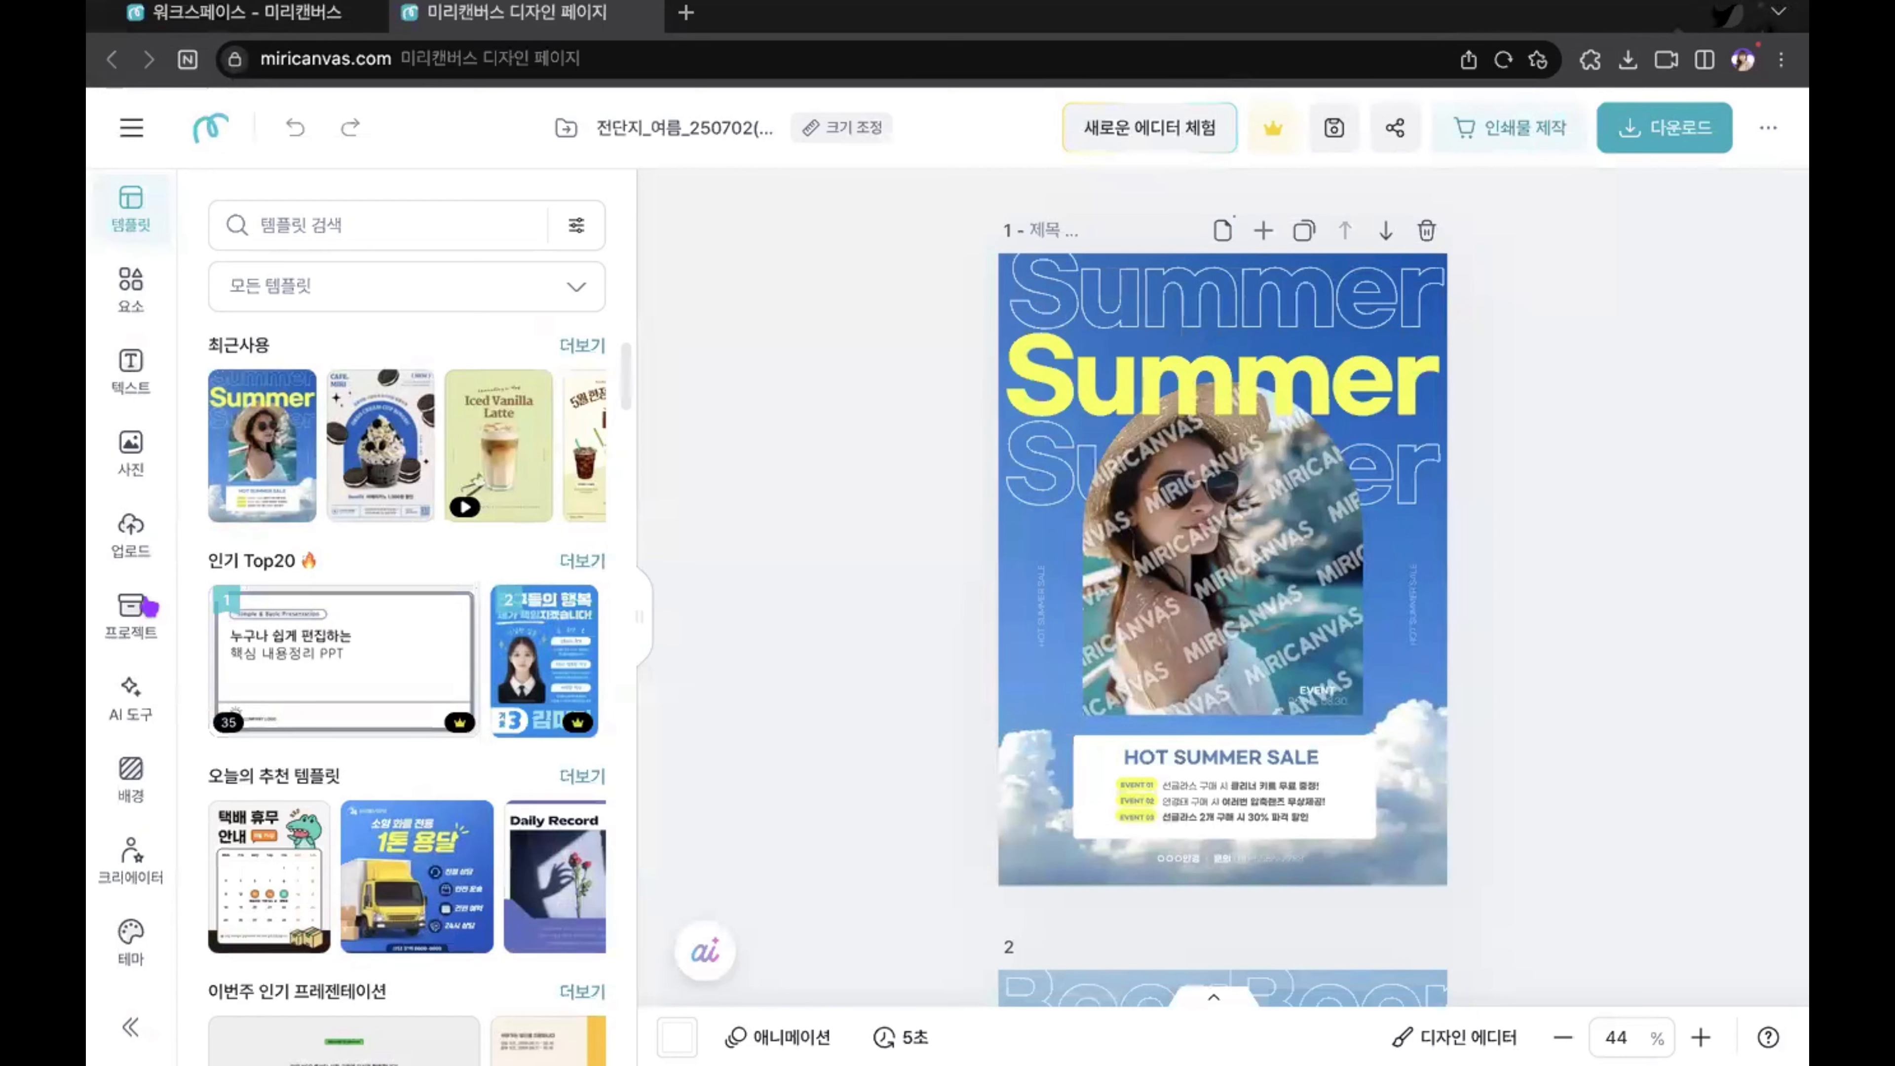
scroll(141, 608, "down", 5)
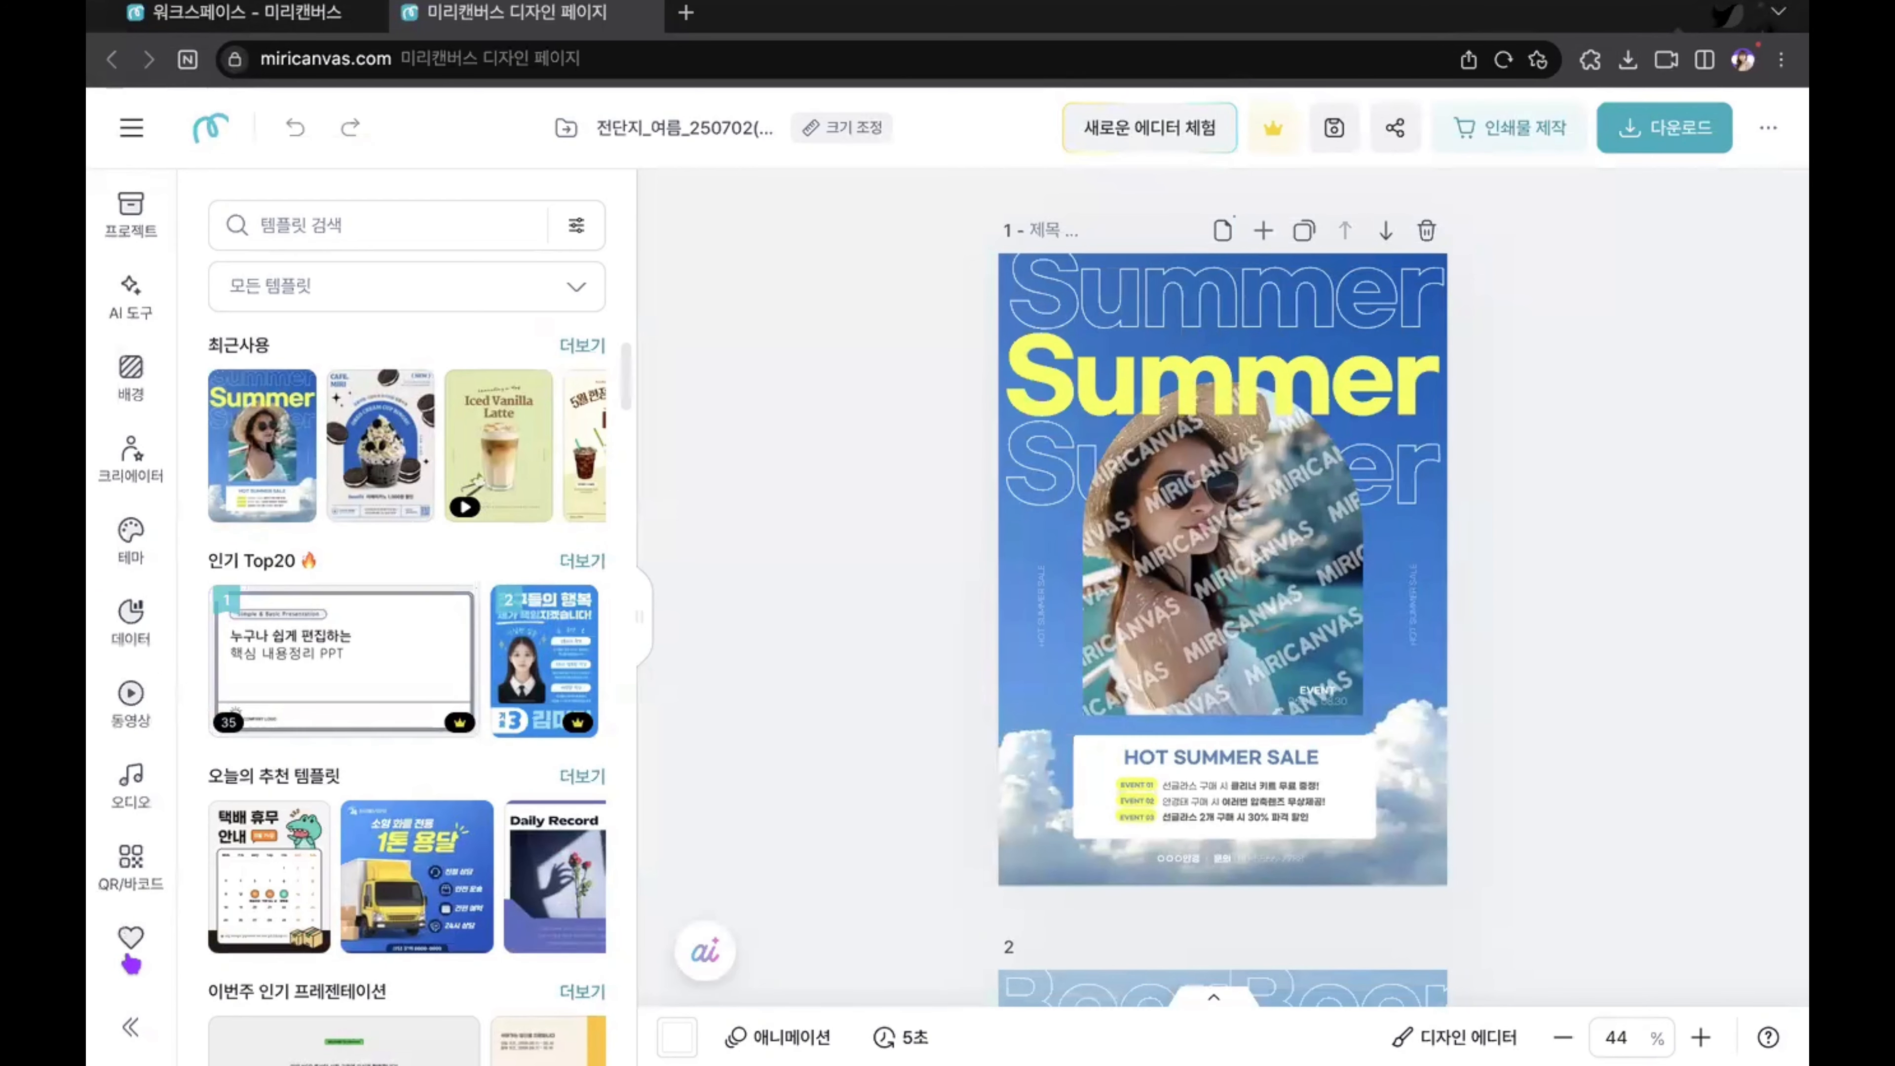
scroll(119, 614, "up", 5)
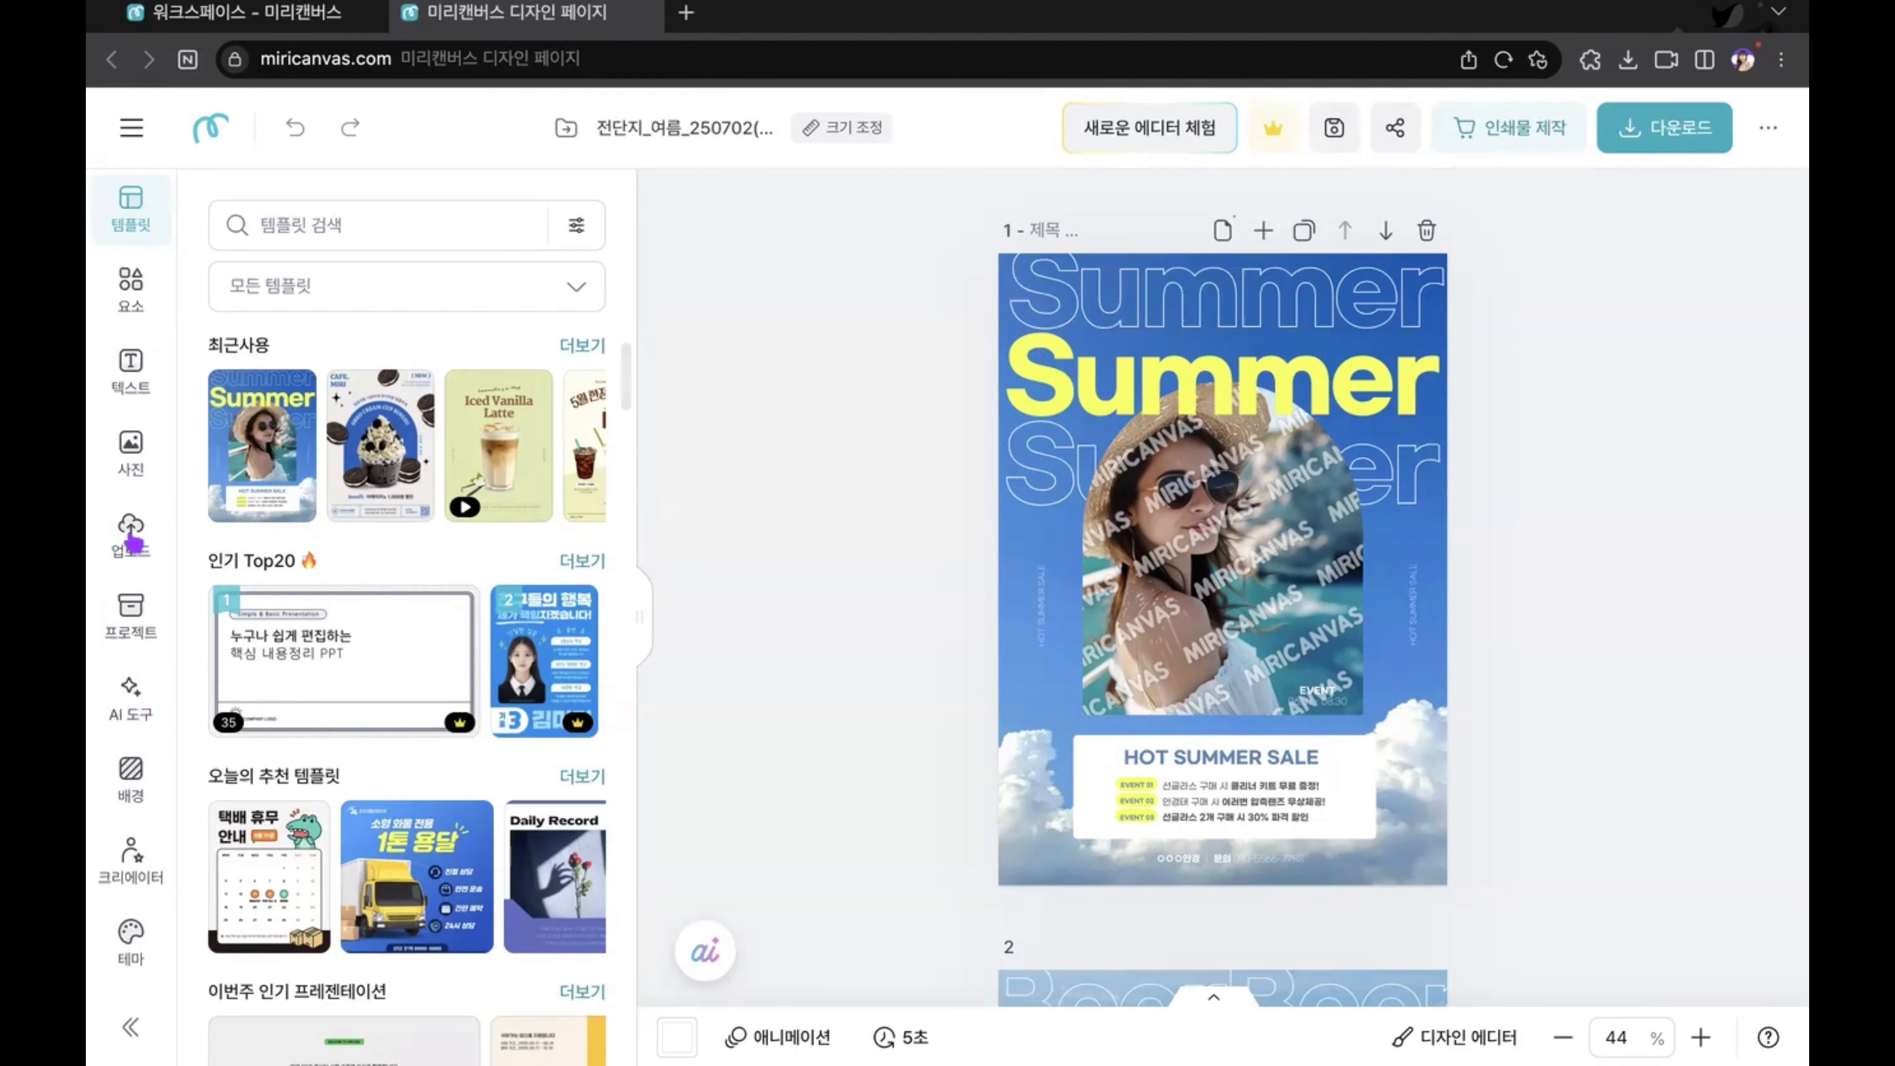
scroll(133, 544, "down", 5)
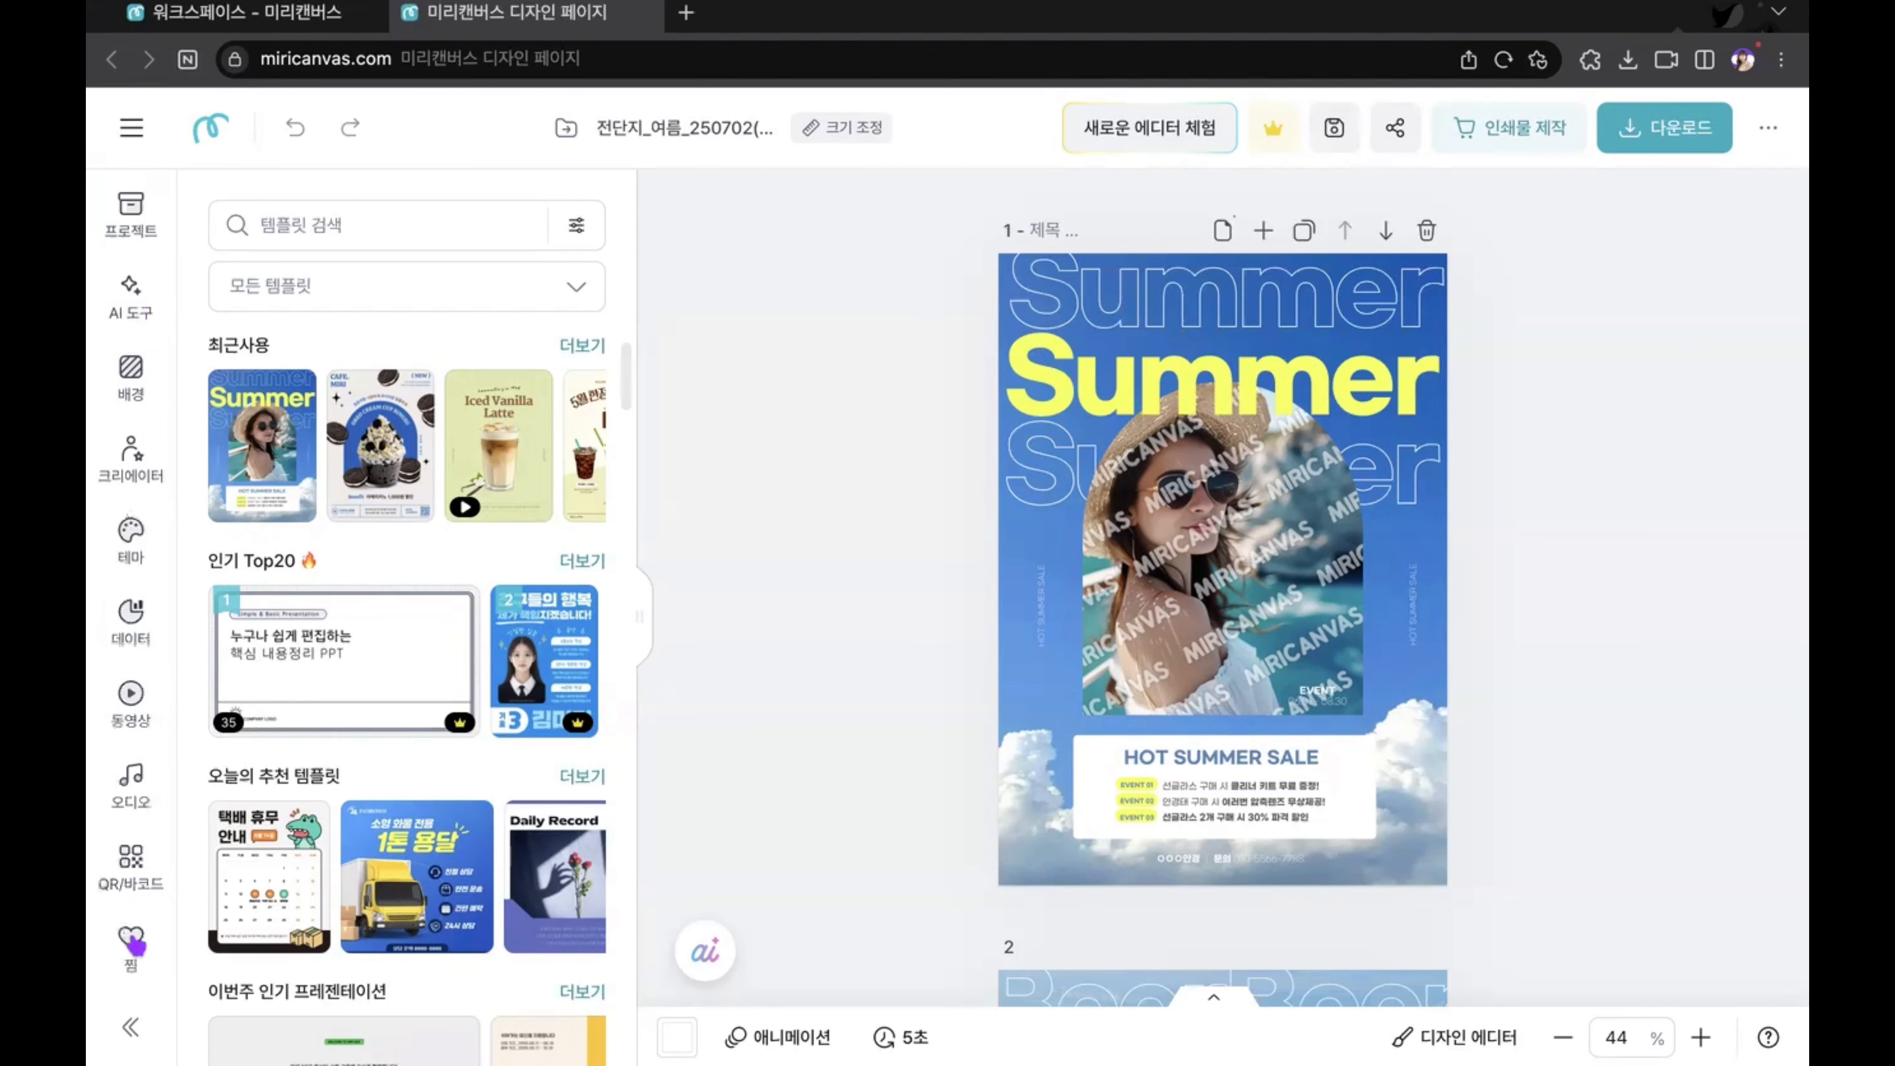
scroll(134, 940, "up", 5)
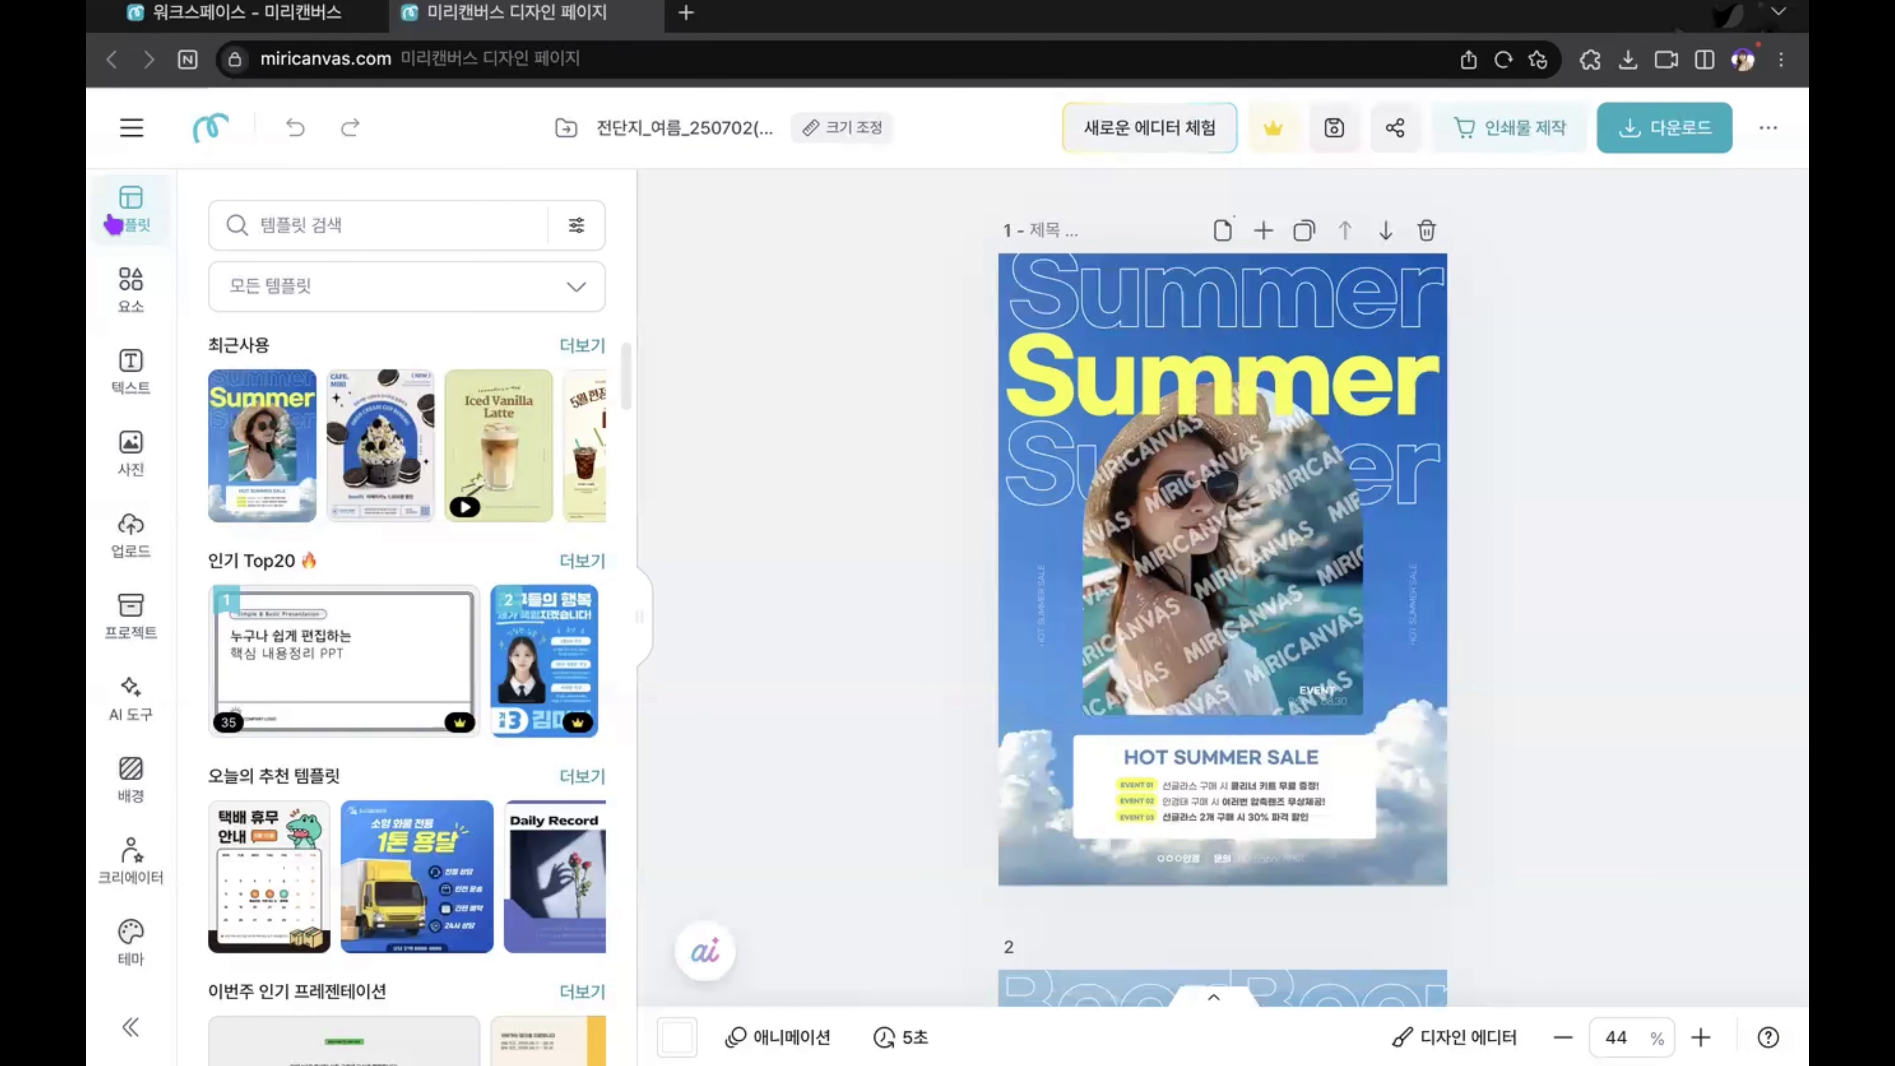
Step: Search the template types for 전단지, filter the templates to 전단지 단면, and reset the filter to 모든 템플릿
left_click(367, 302)
type("전단지")
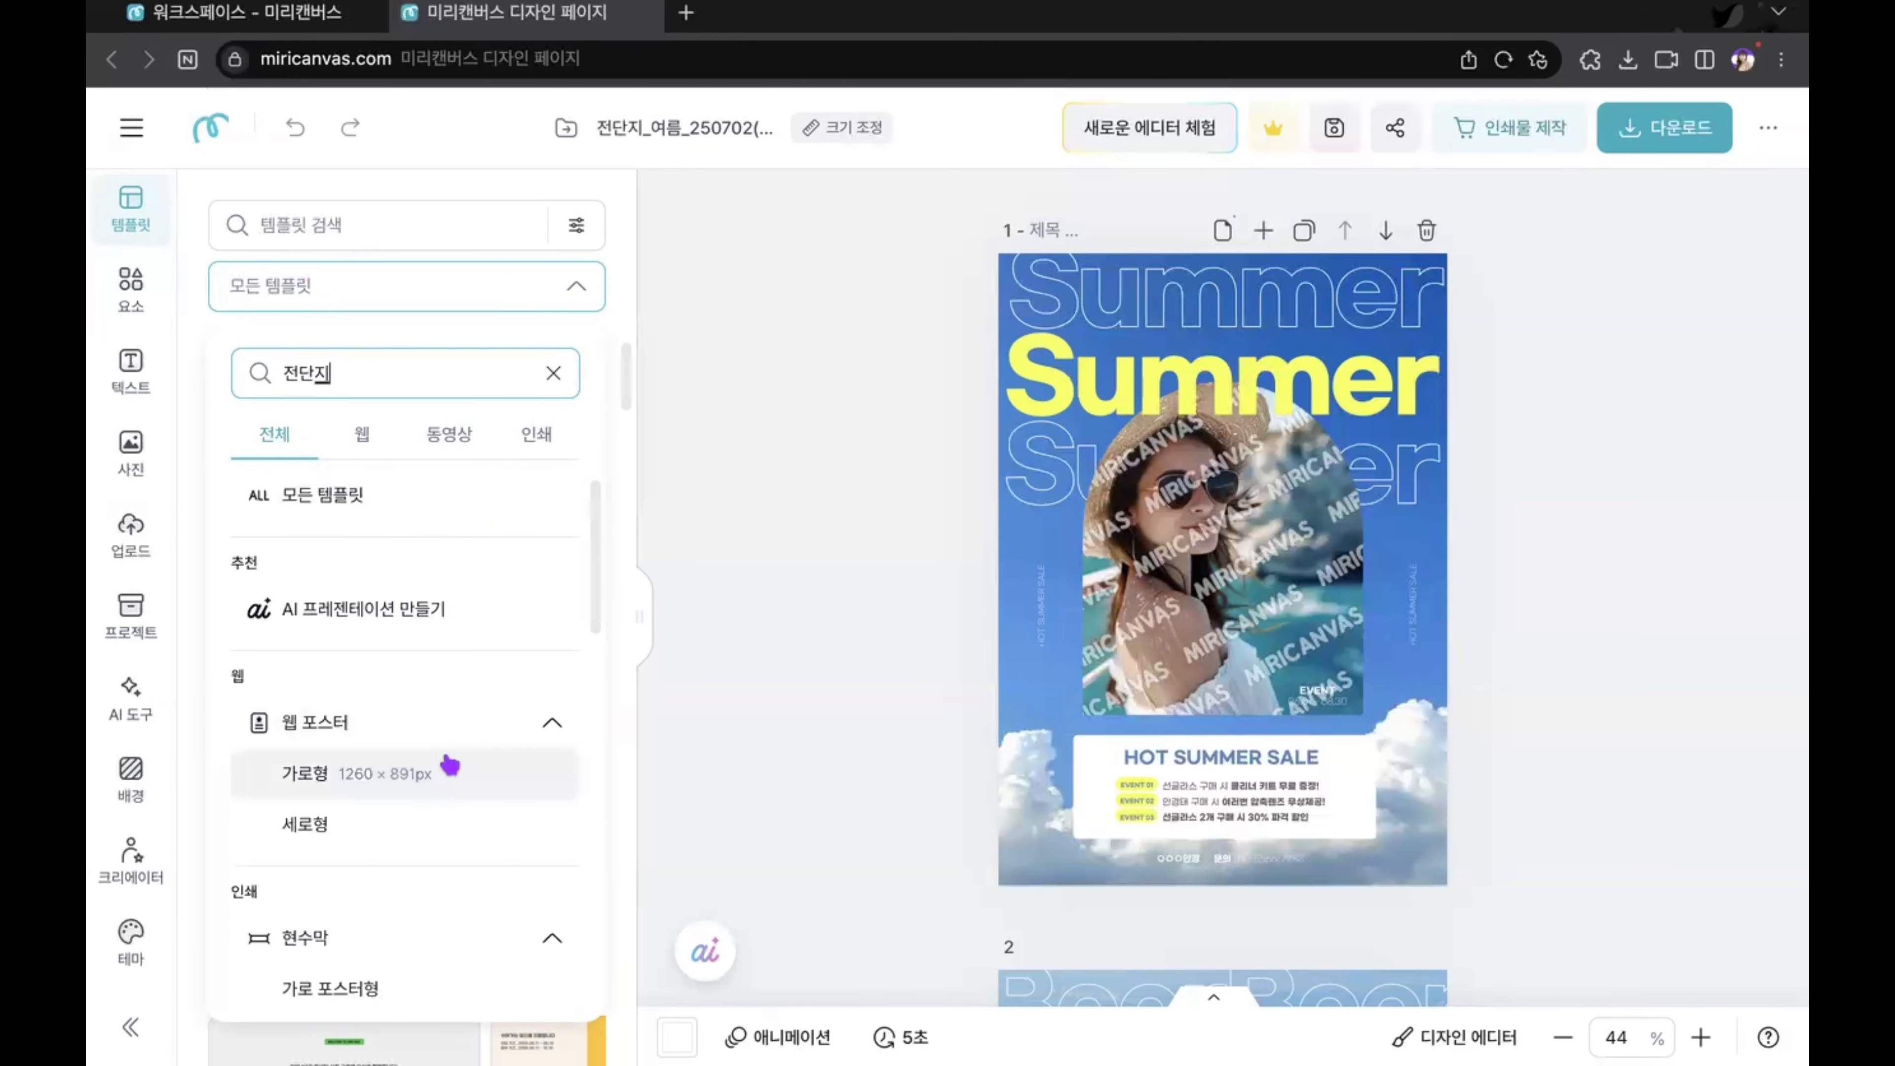
scroll(418, 769, "down", 4)
left_click(413, 933)
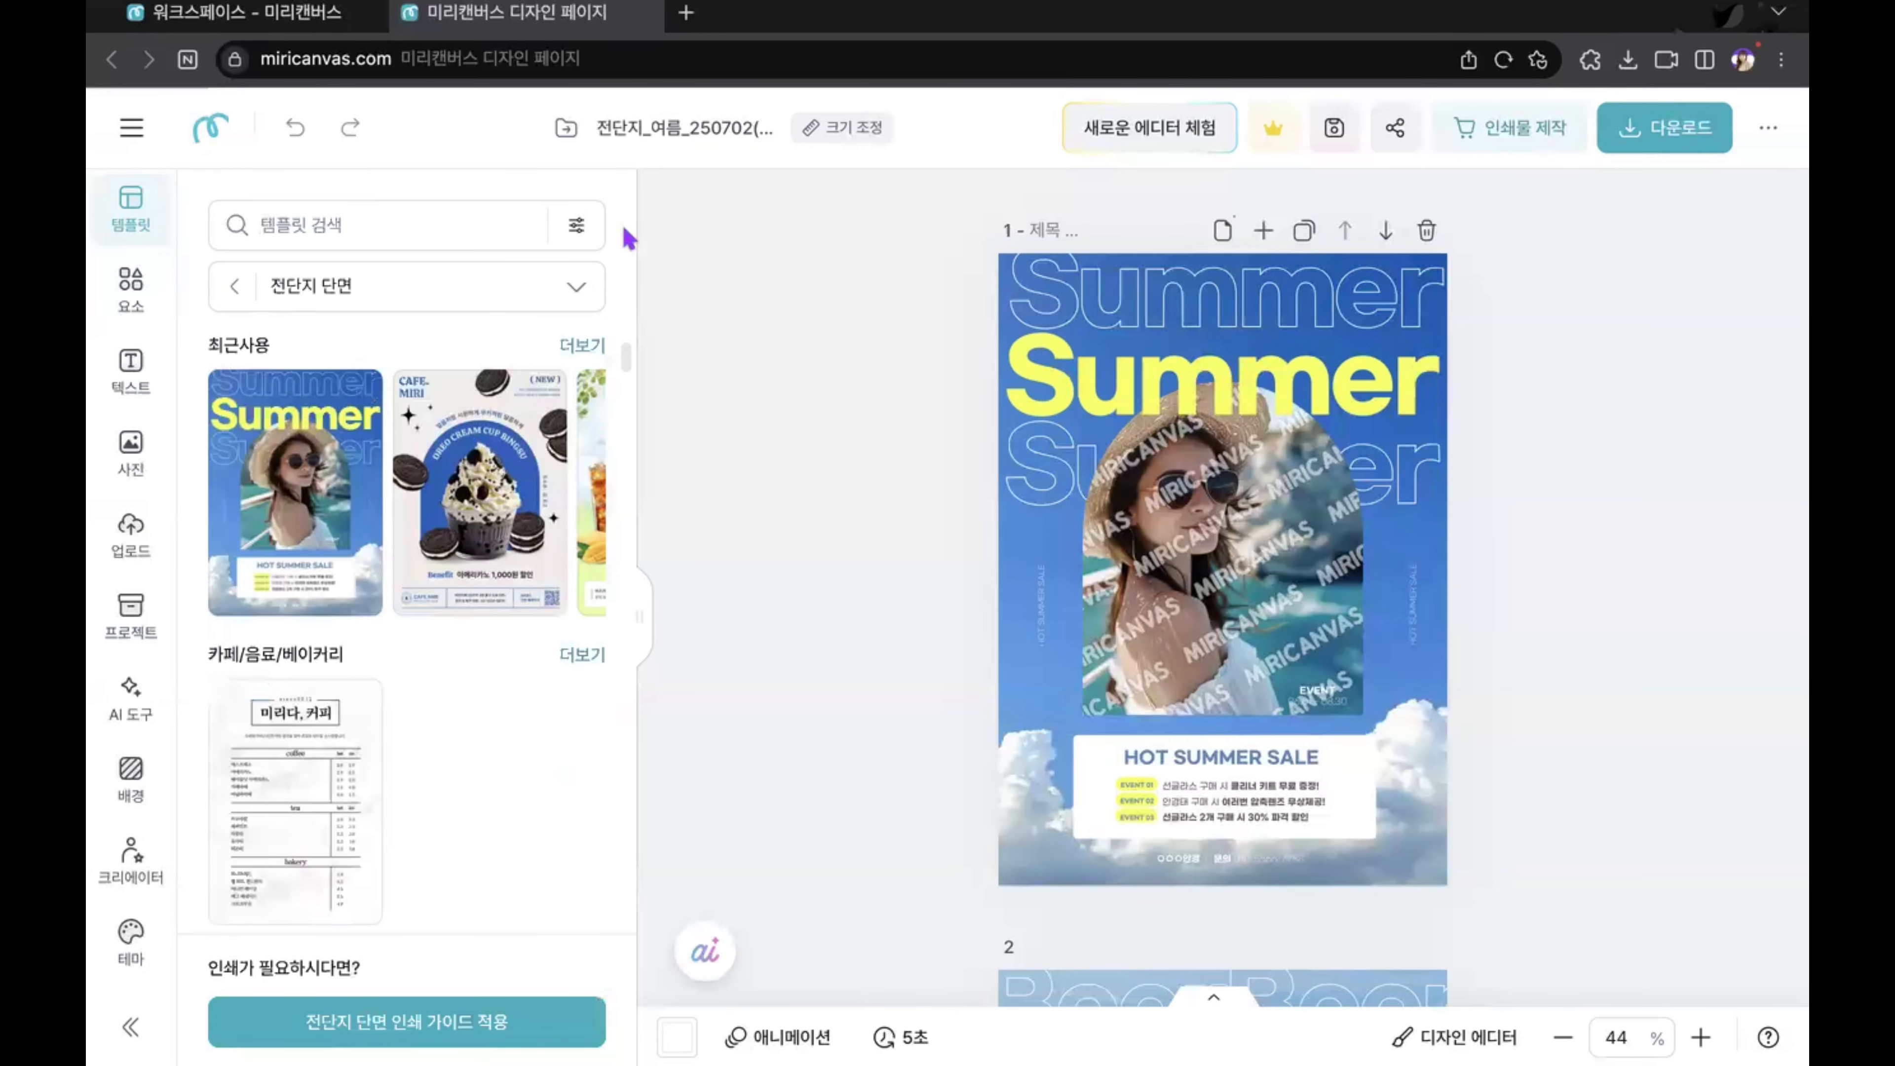
left_click(283, 238)
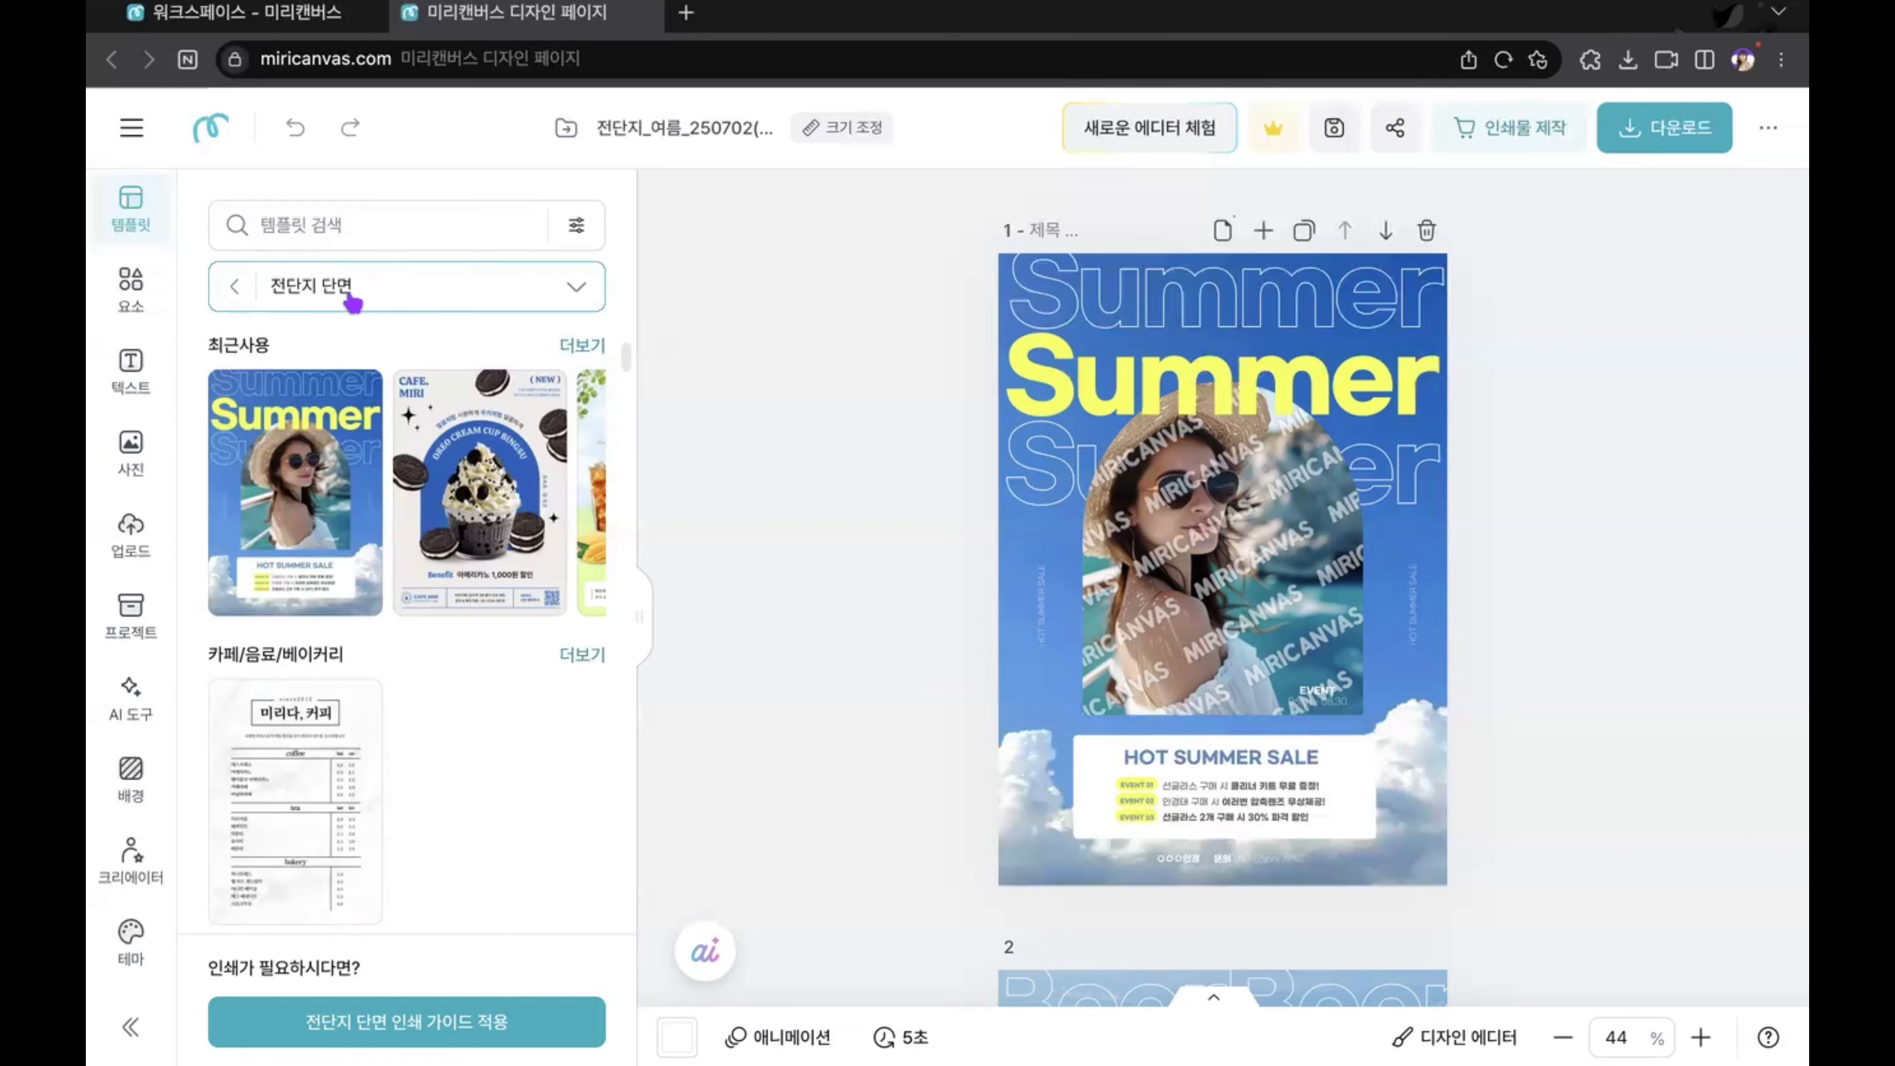
left_click(385, 288)
left_click(370, 496)
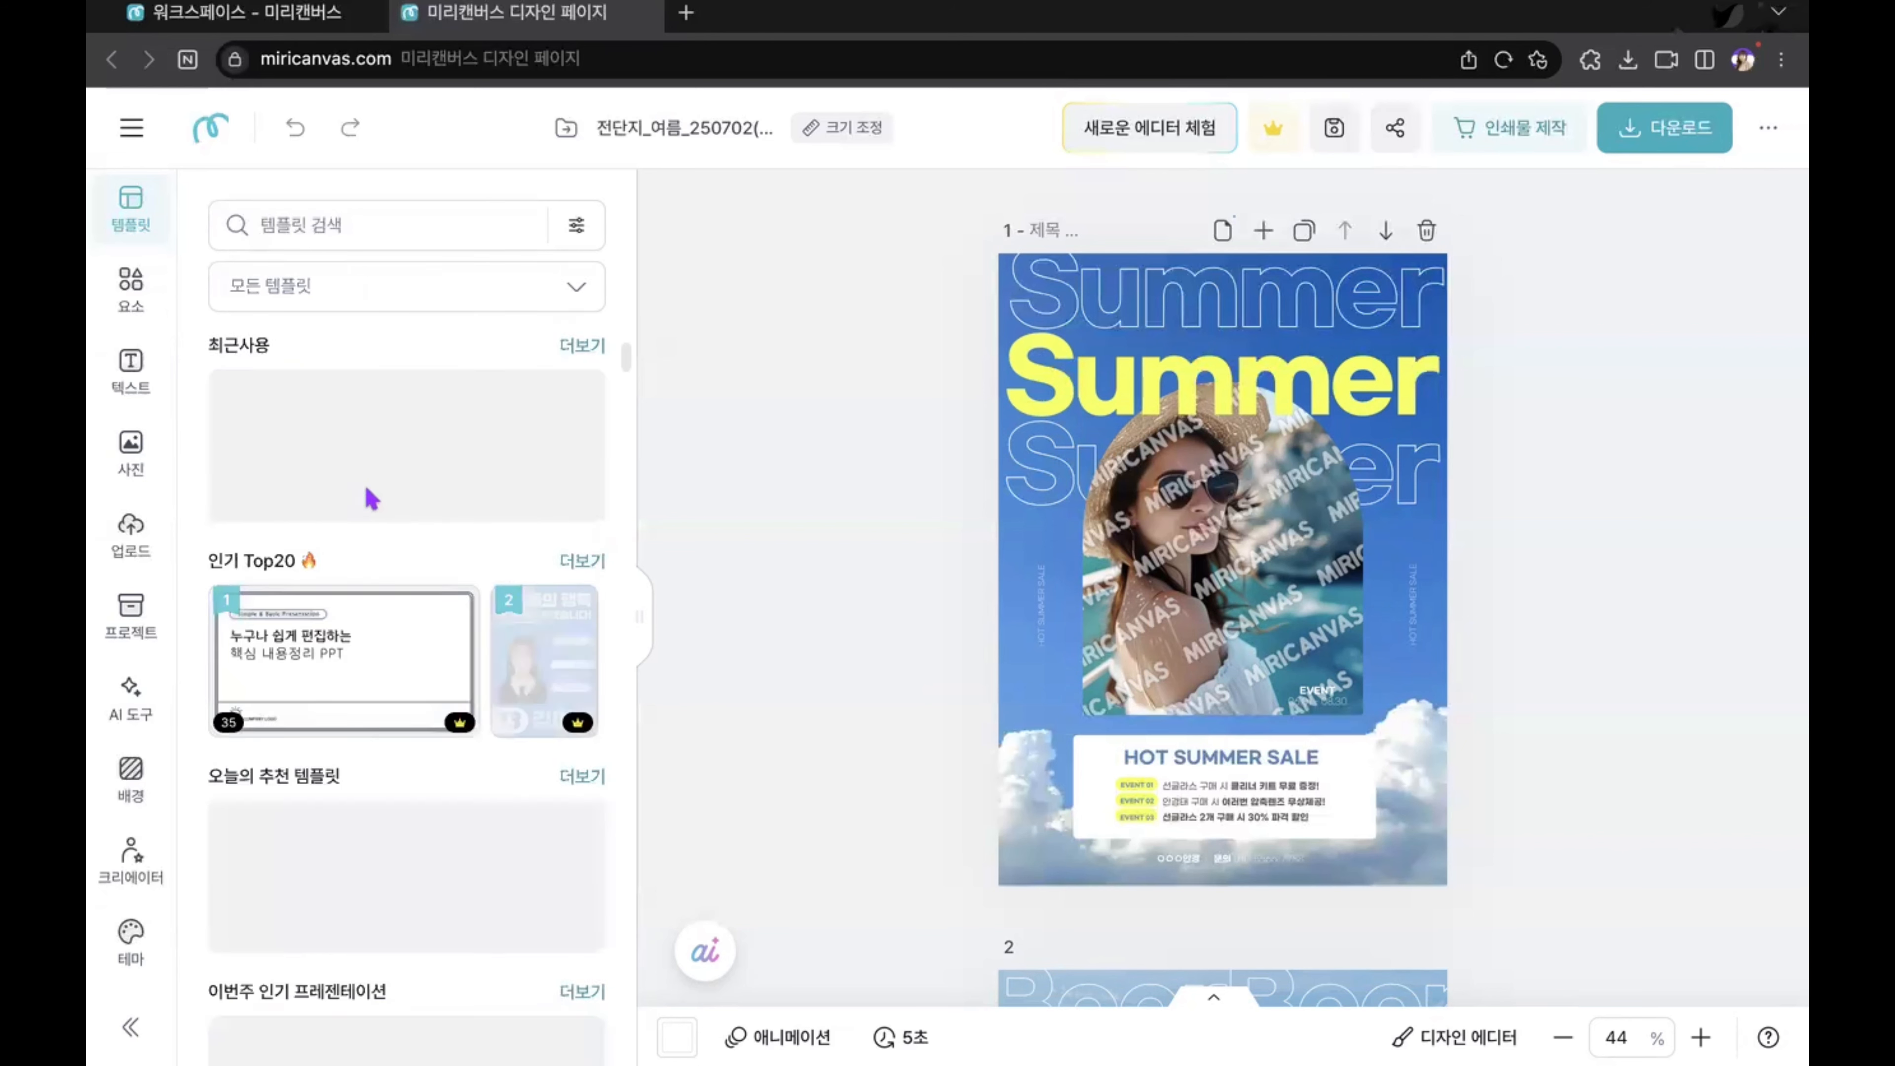
Step: Search the template types for 전단지 and filter the templates to the single-sided flyer (단면, 210 × 297mm)
left_click(297, 299)
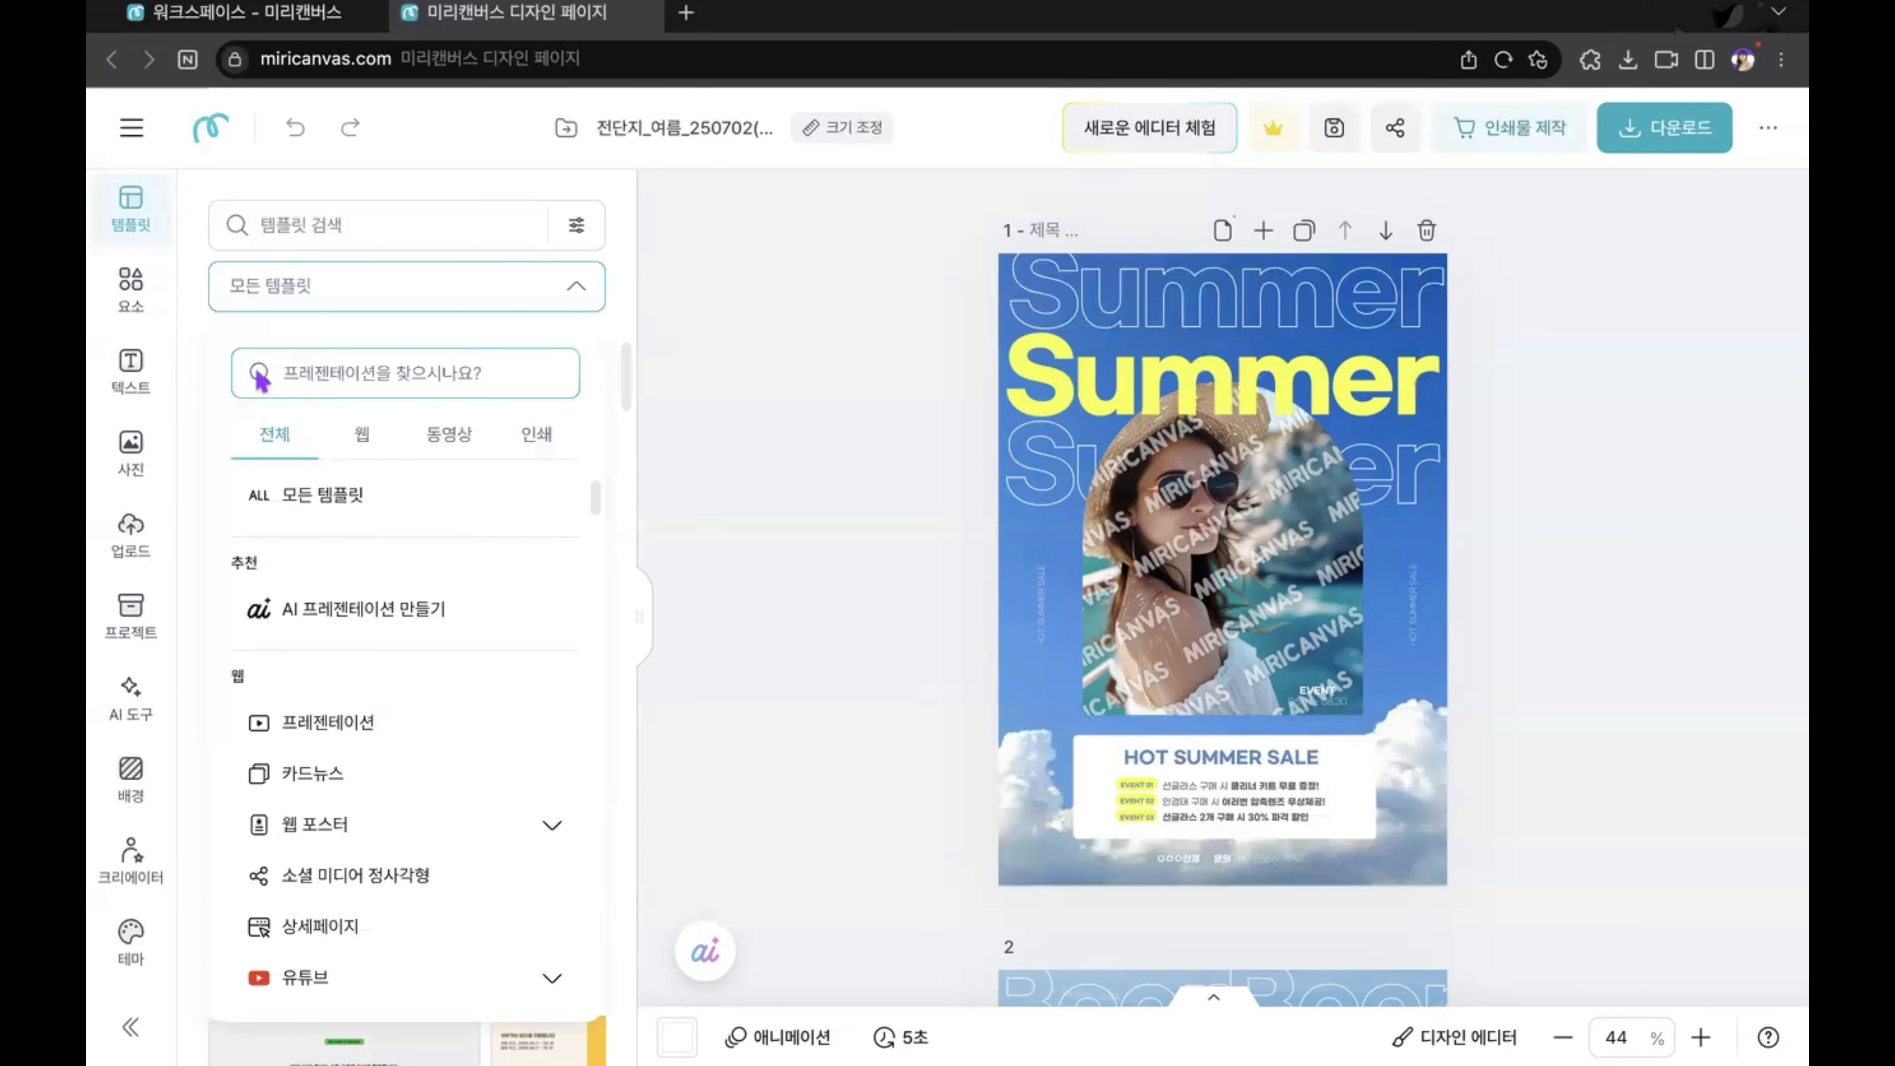
left_click(309, 362)
type("전단지")
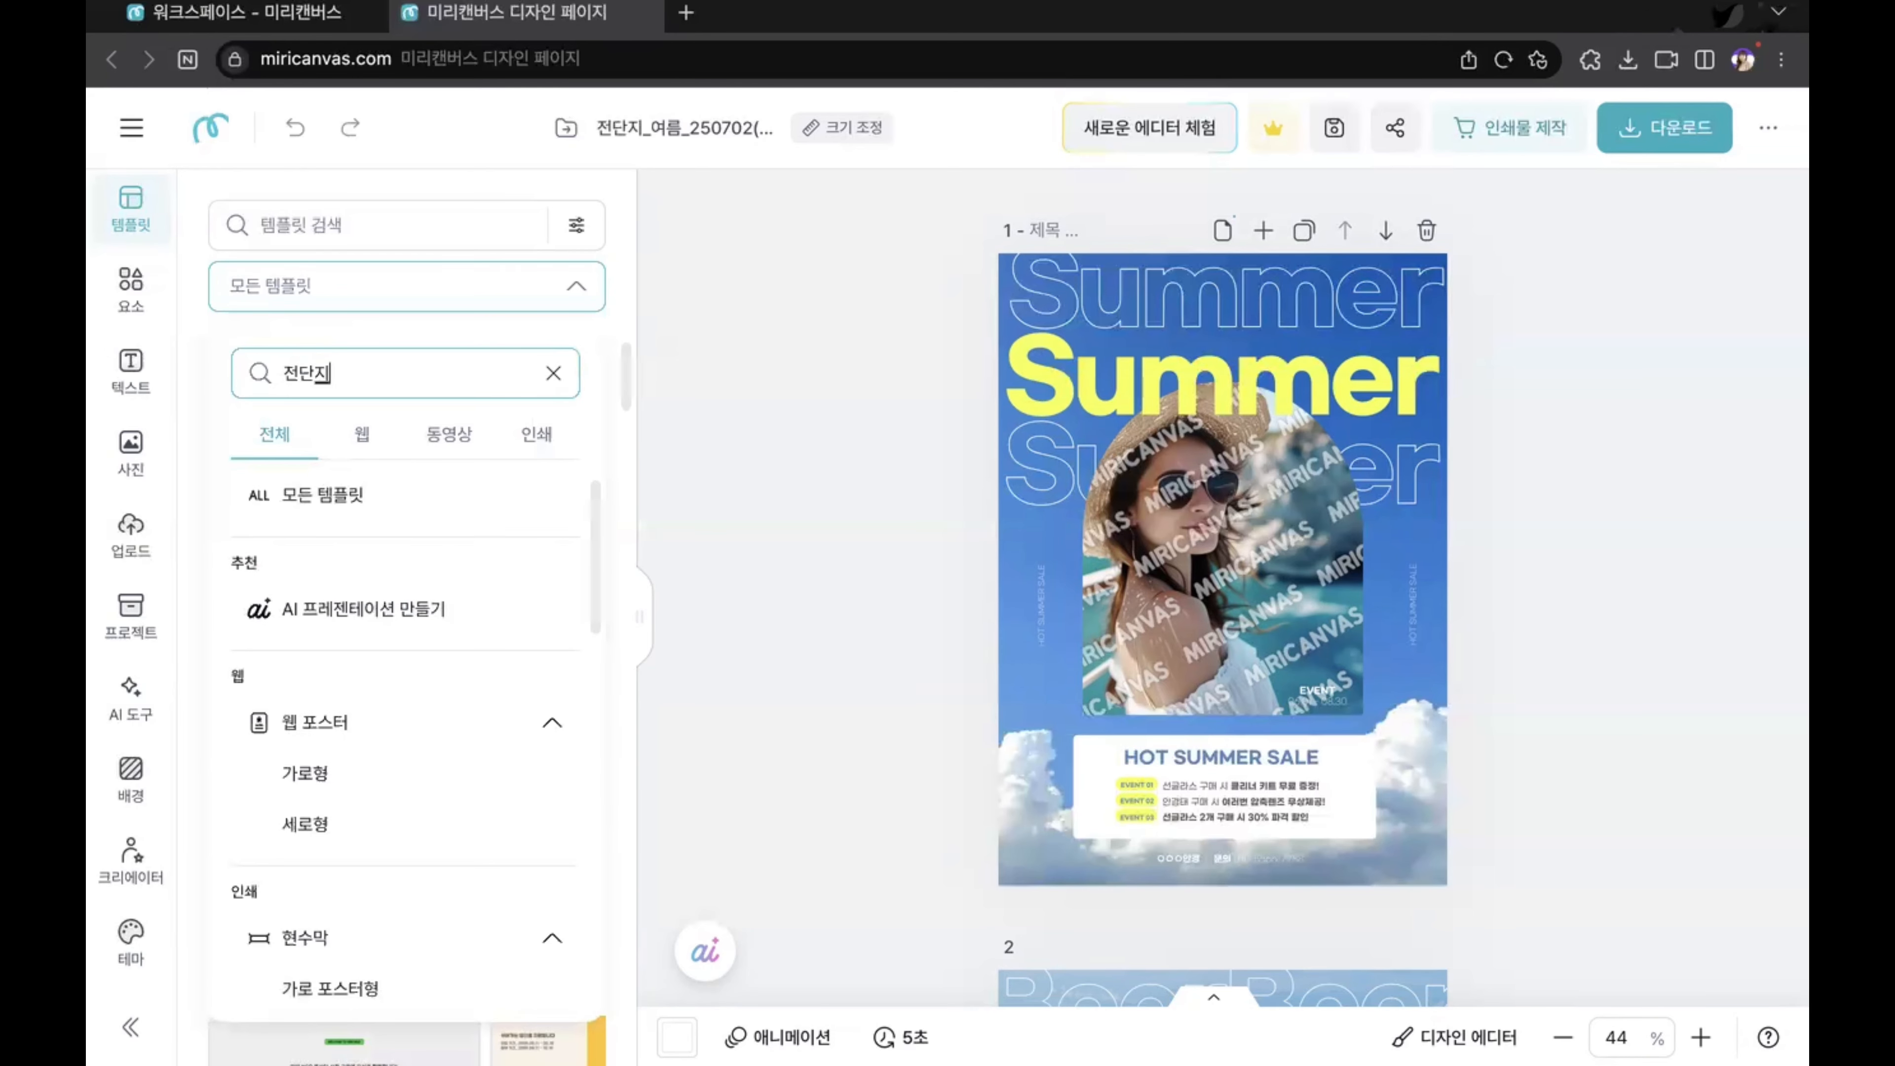
scroll(410, 672, "down", 3)
scroll(410, 678, "down", 2)
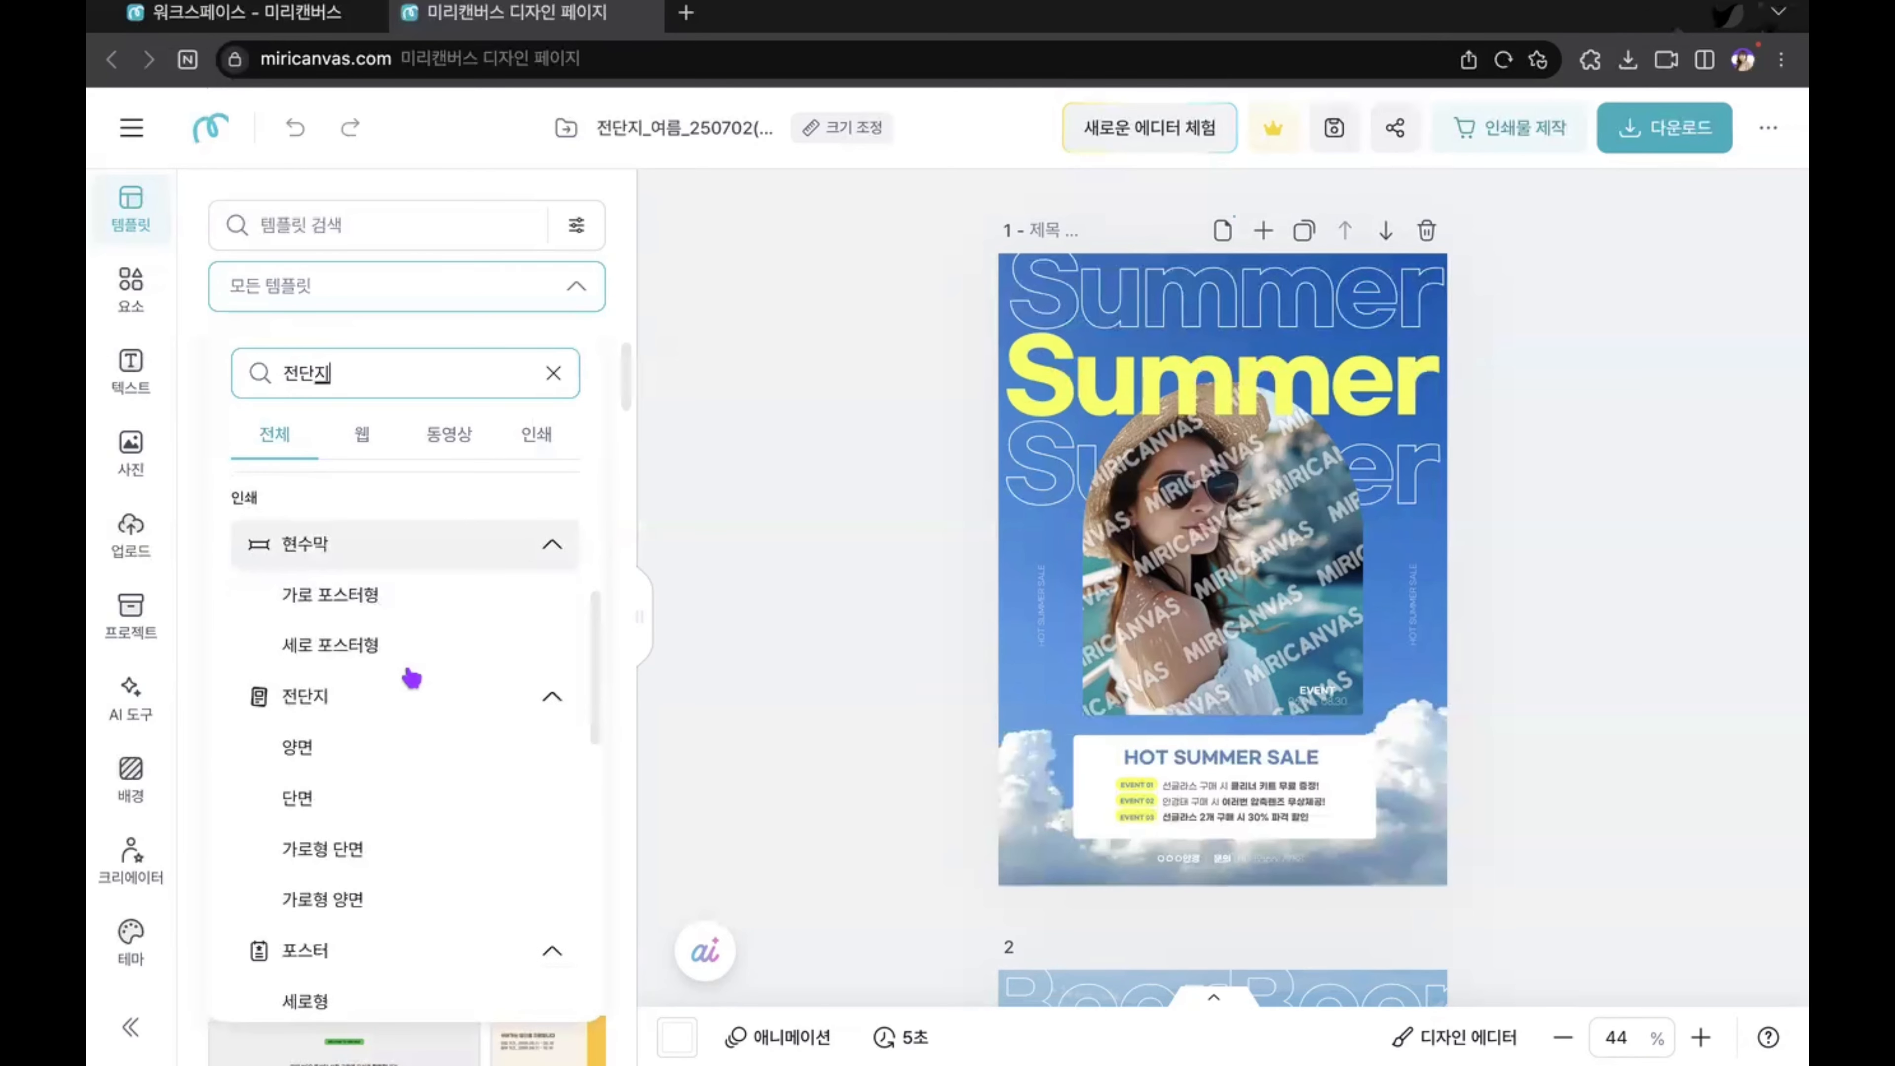
left_click(329, 810)
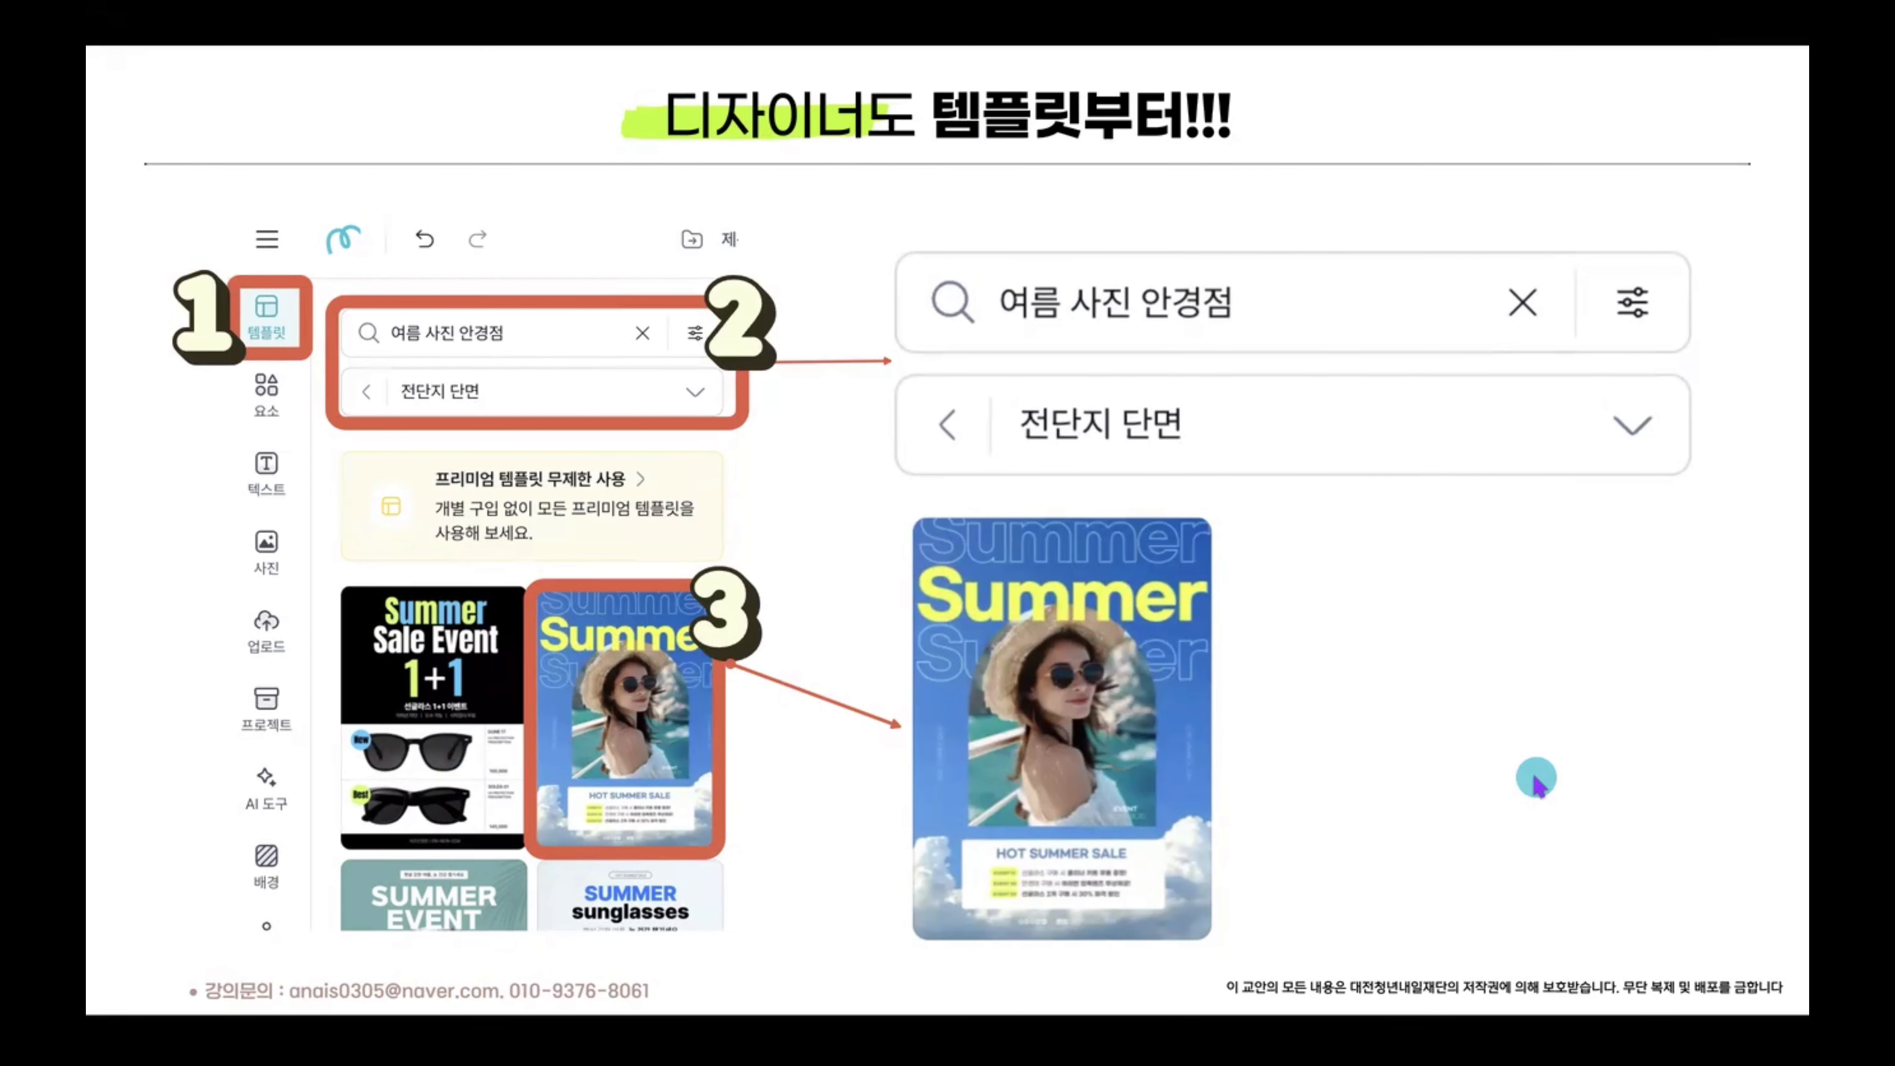
left_click(1761, 590)
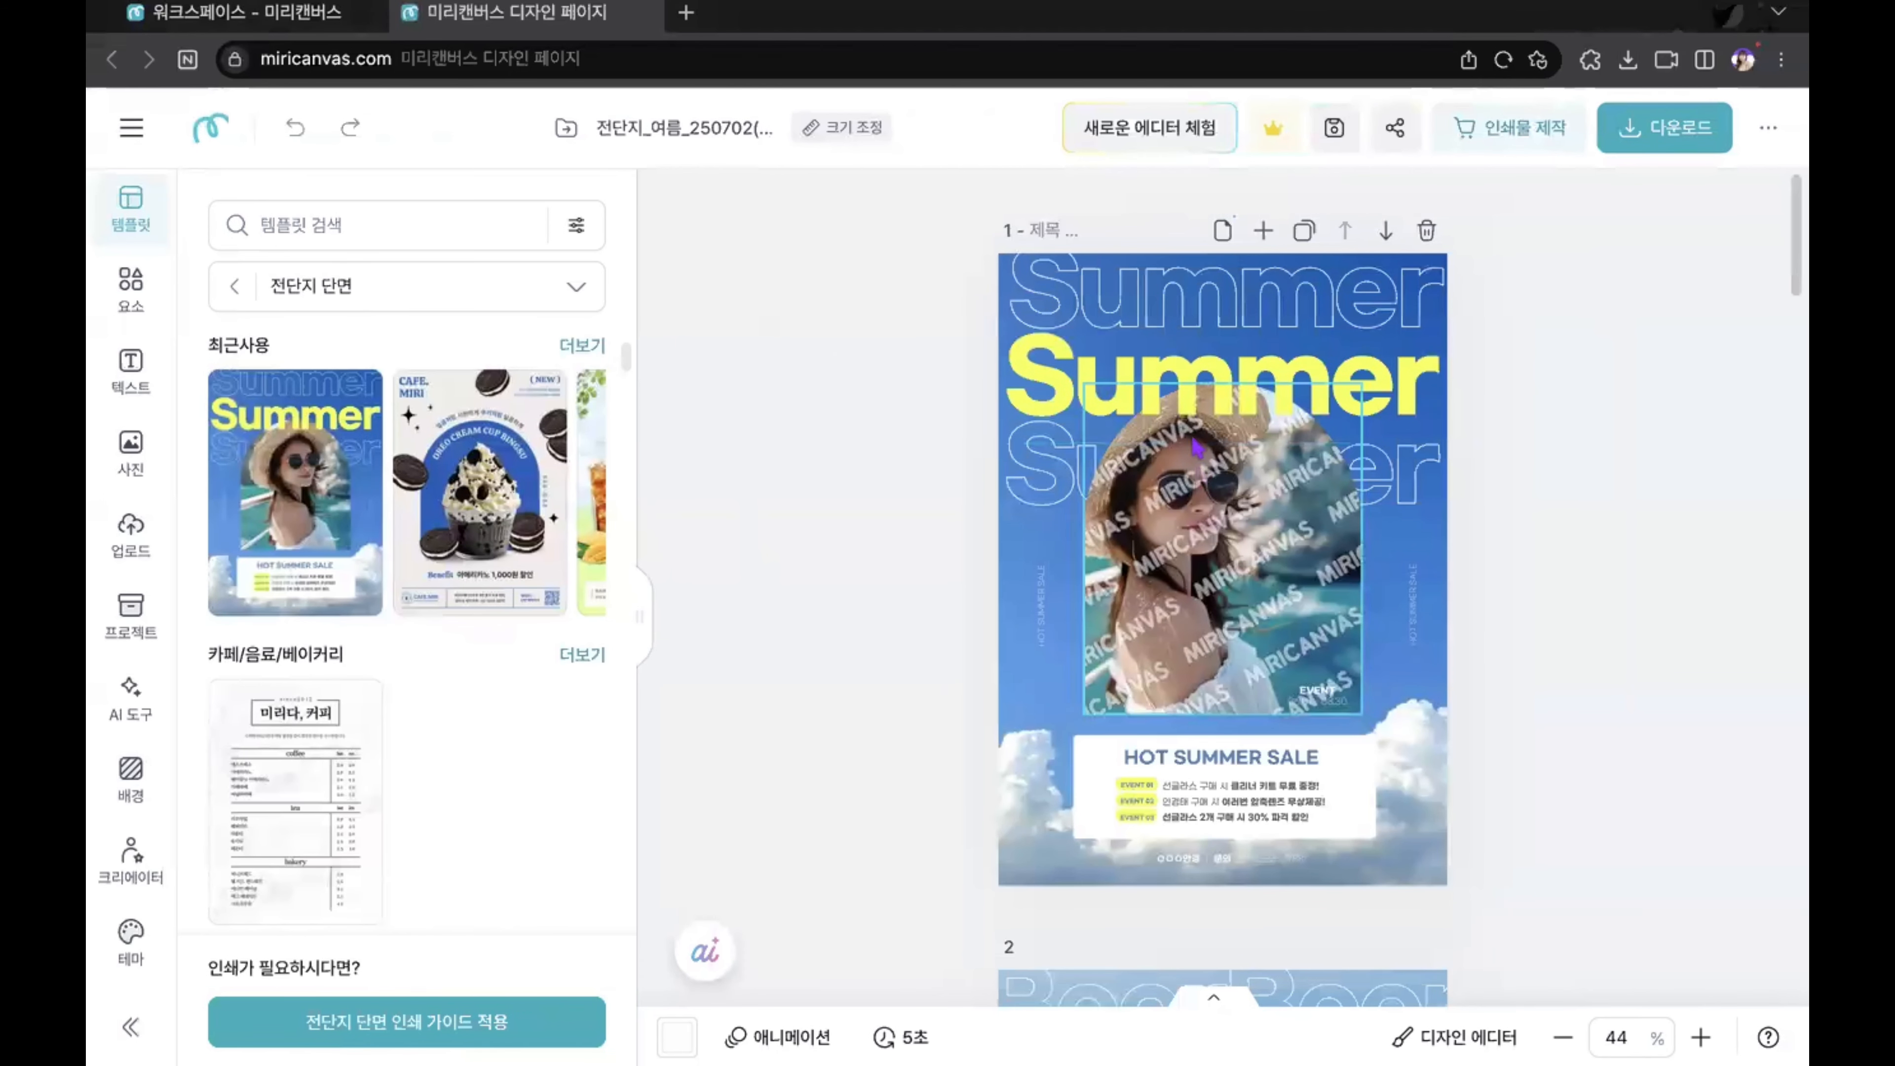
Step: Inspect the text colour and outline (외곽선) settings of the yellow and outlined Summer headings on page 1
left_click(1186, 396)
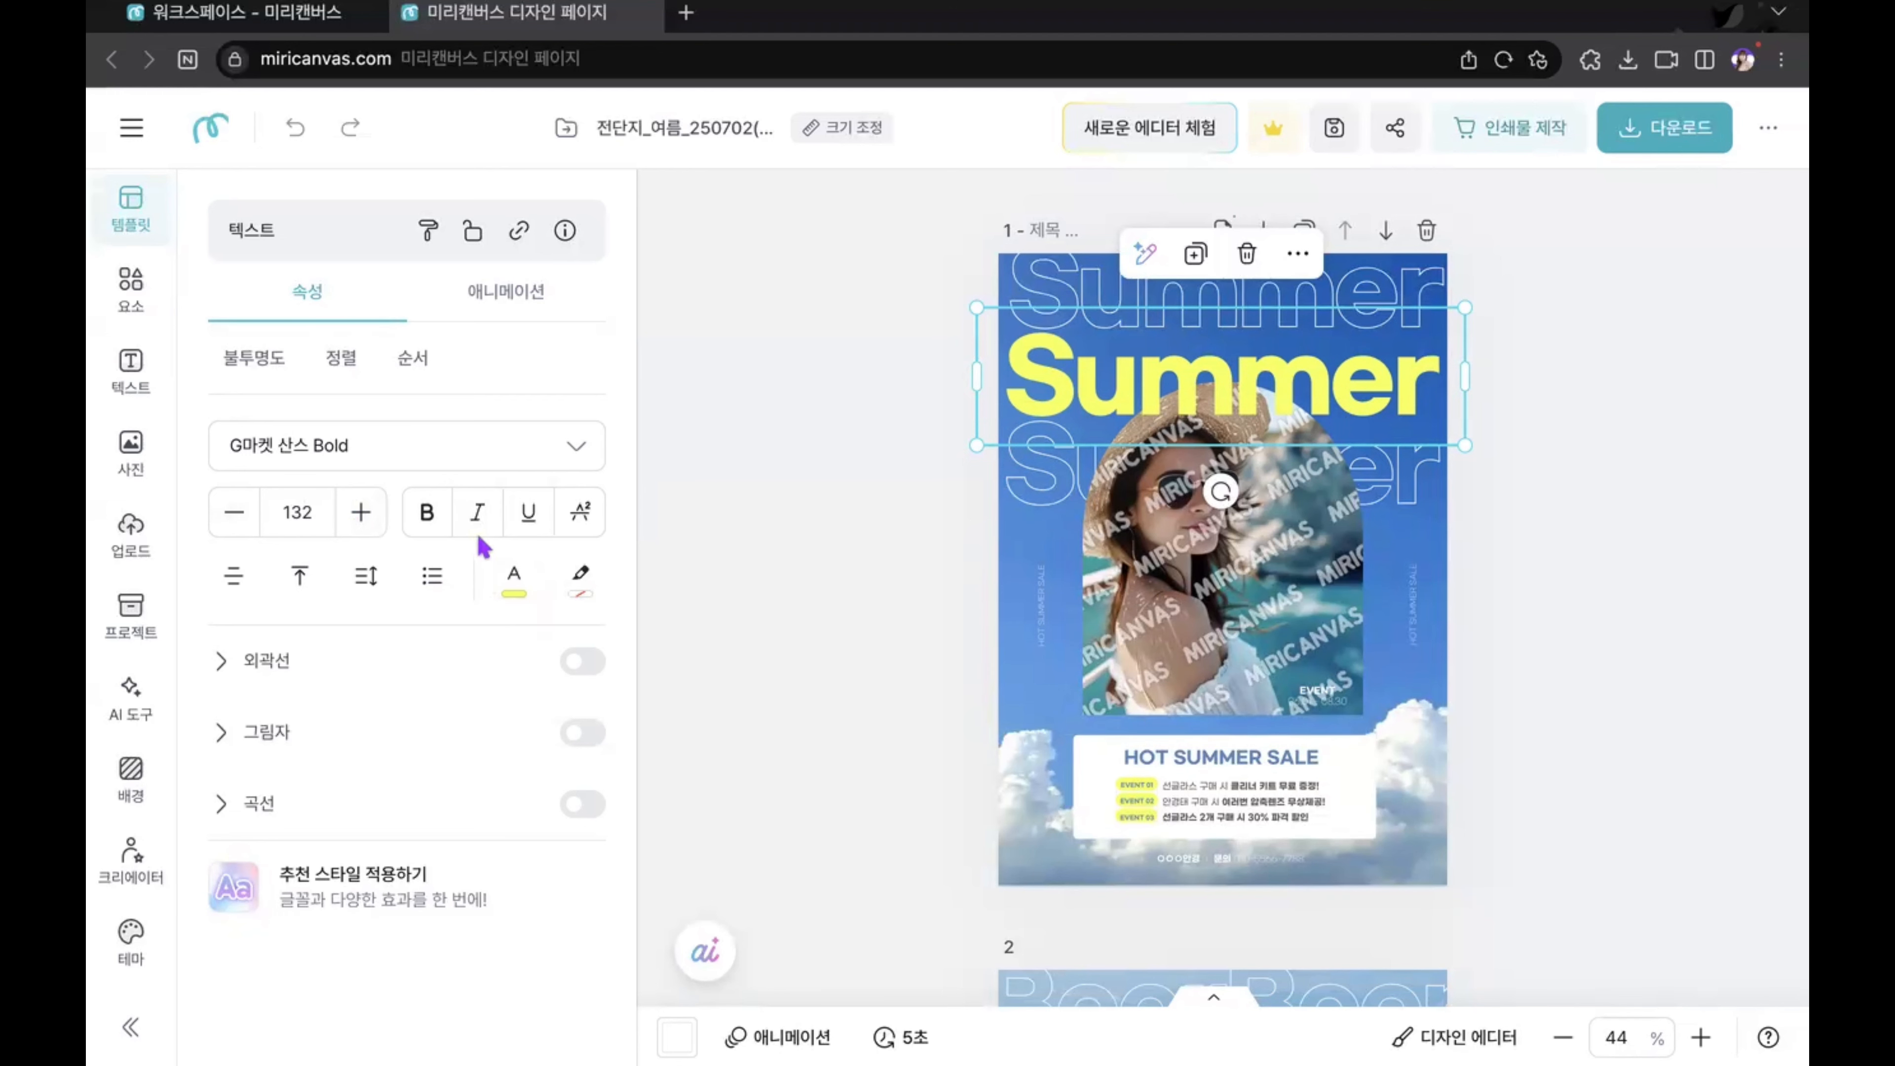
left_click(1084, 289)
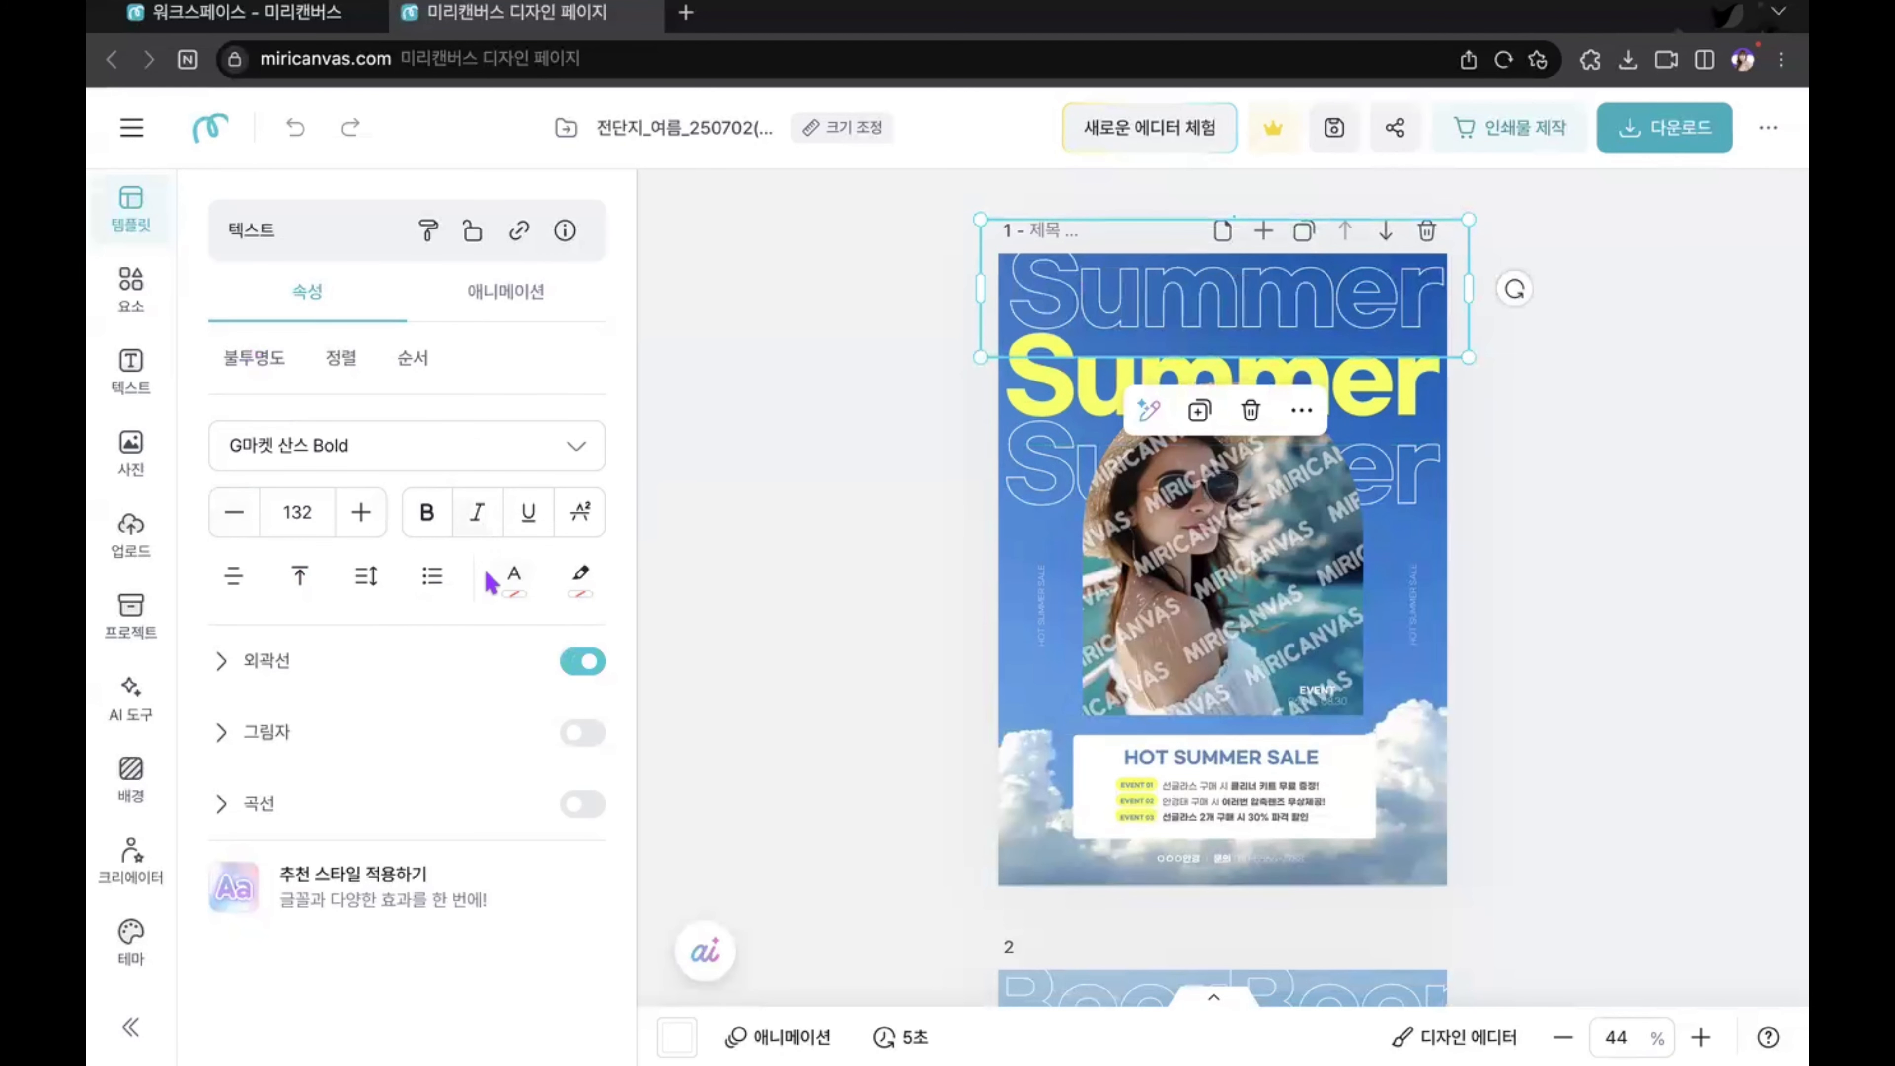
left_click(513, 597)
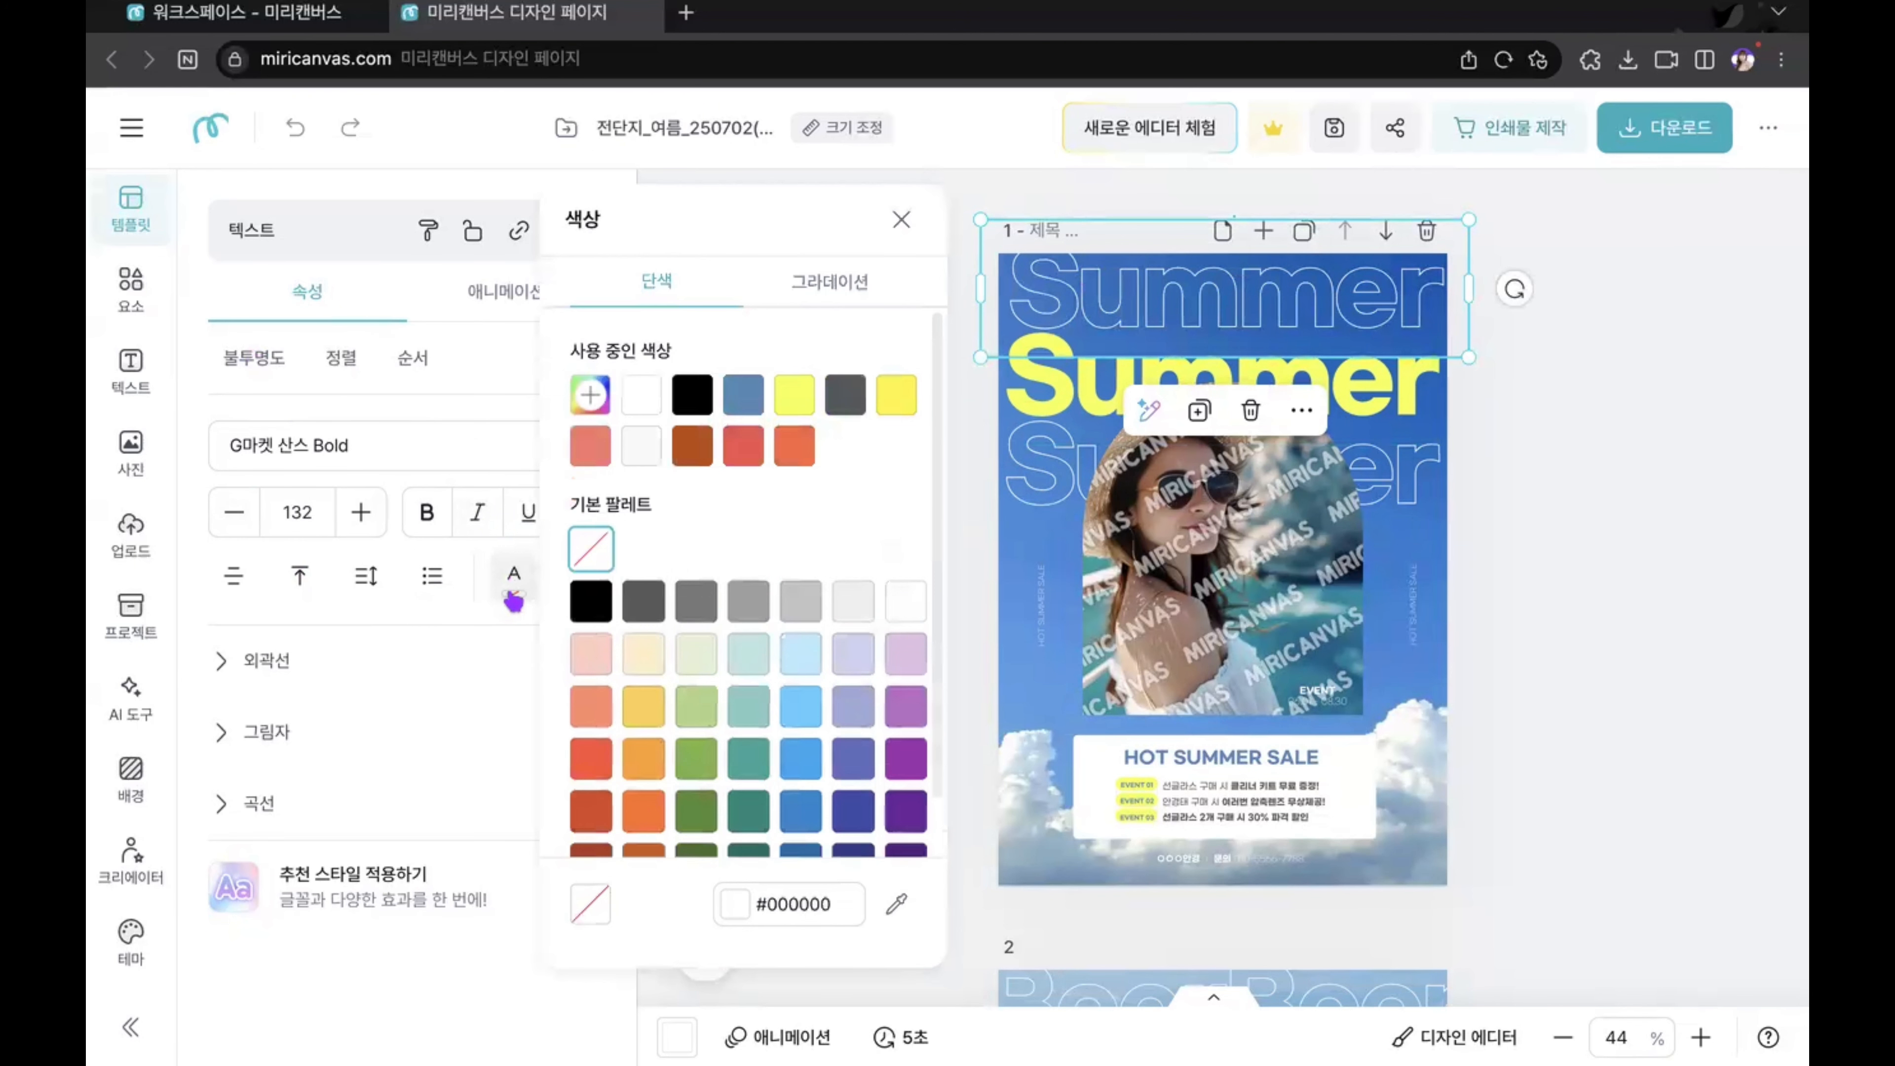
left_click(578, 556)
left_click(412, 644)
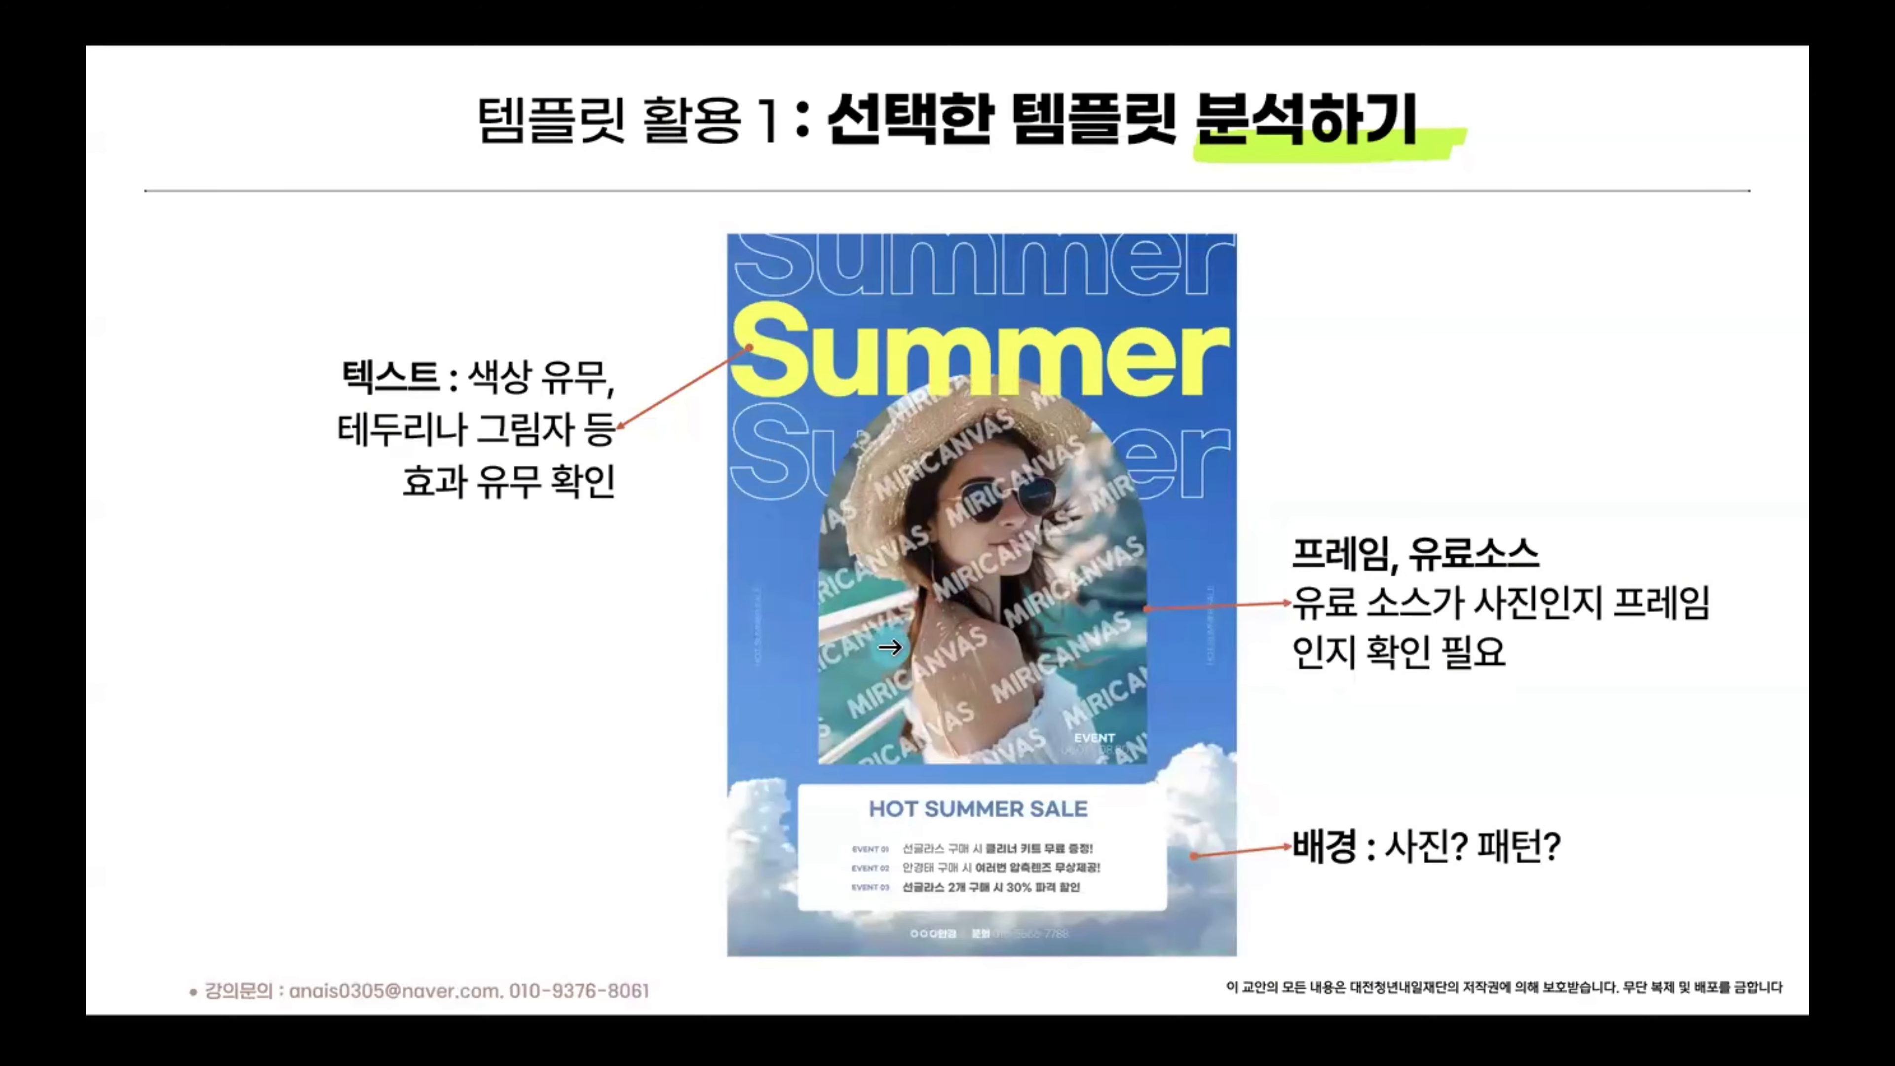
Step: Switch from the slides to the MiriCanvas editor and extract the woman photo from its arched frame on page 1
key("ctrl+Right")
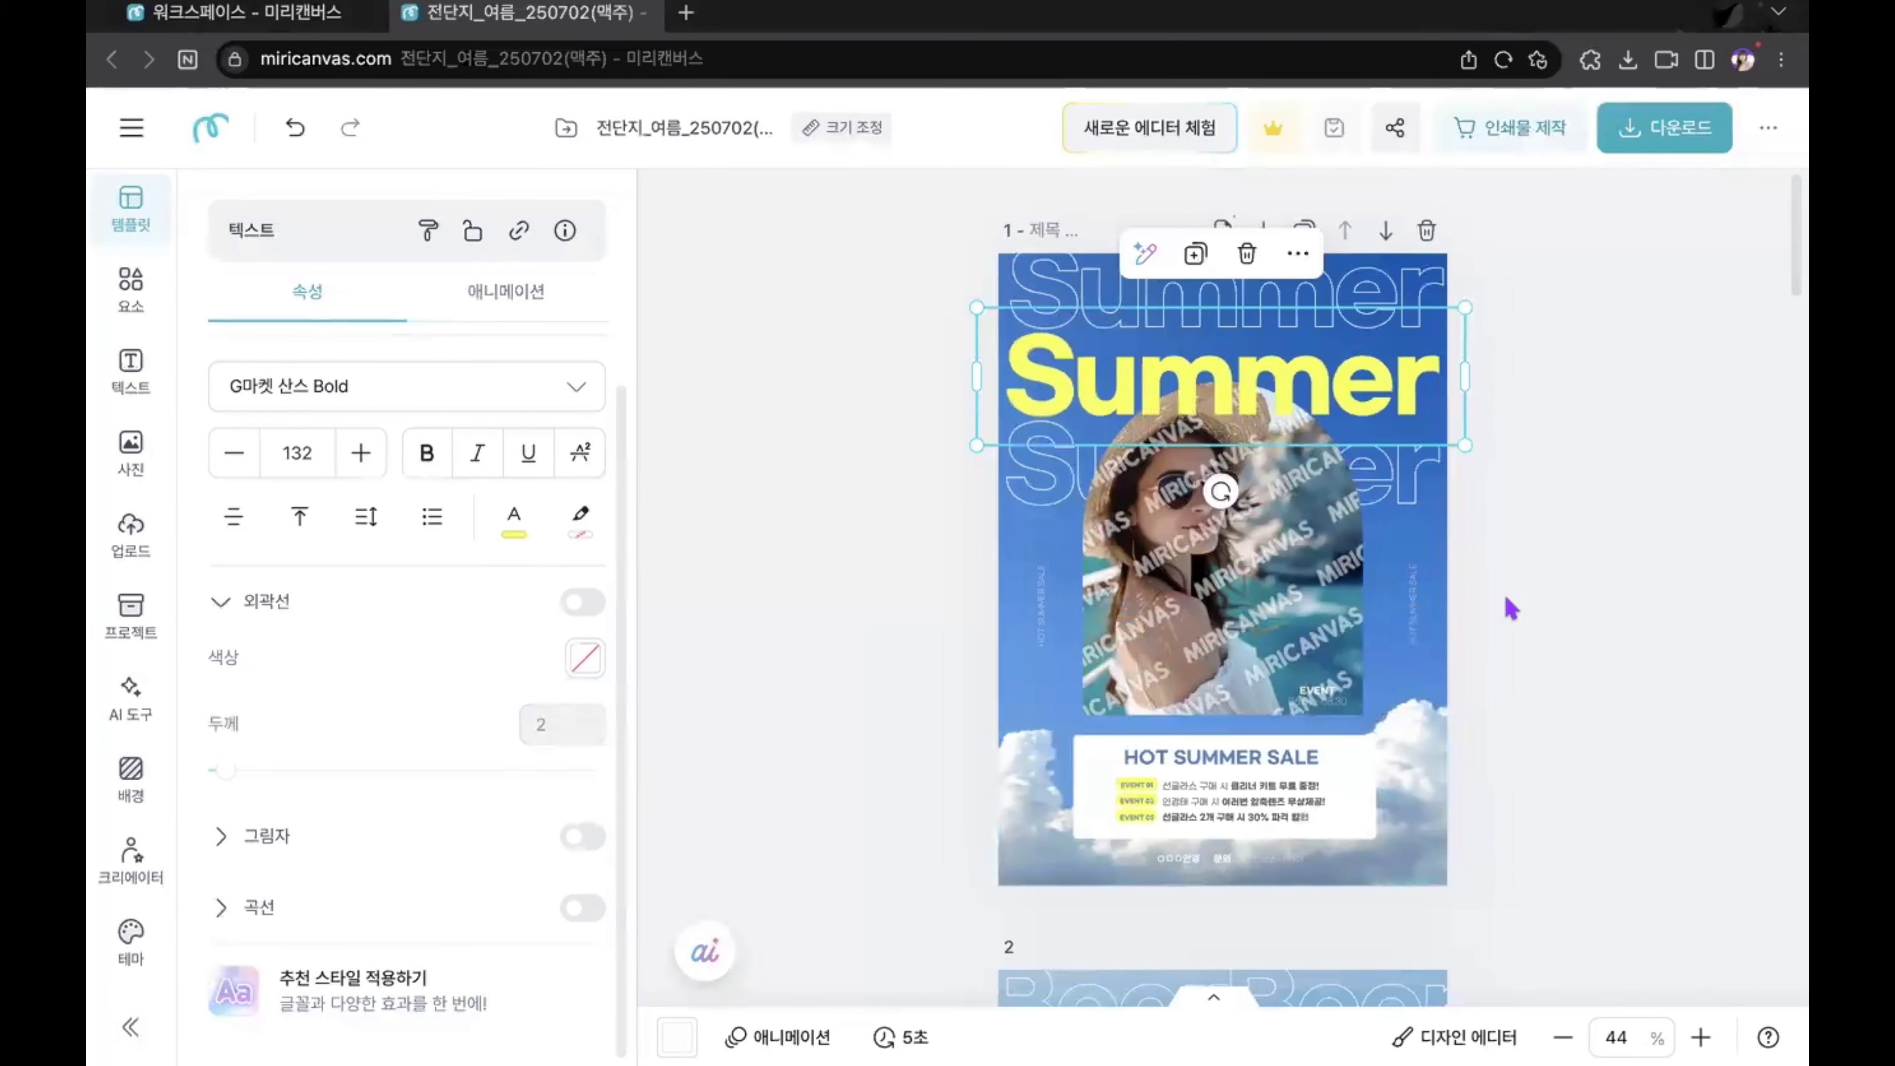
left_click(1555, 592)
left_click(1281, 598)
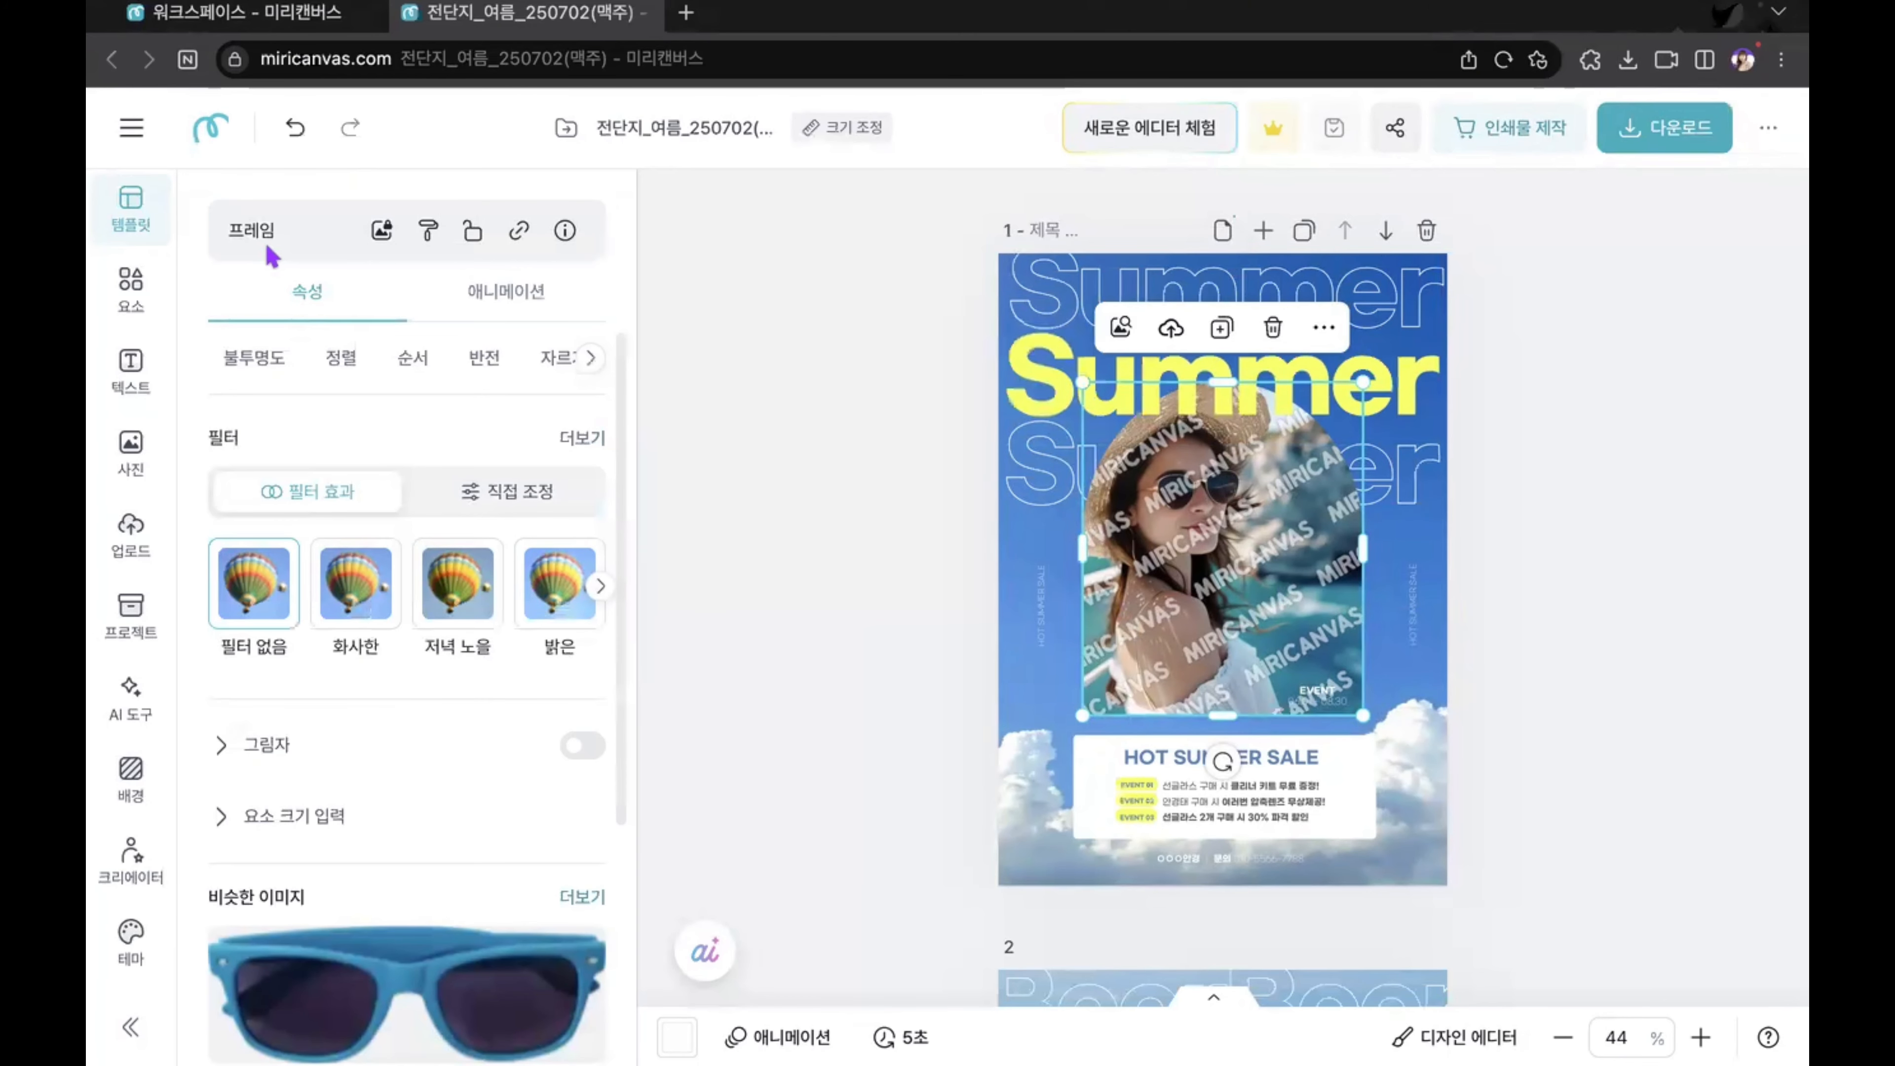
left_click(1268, 603)
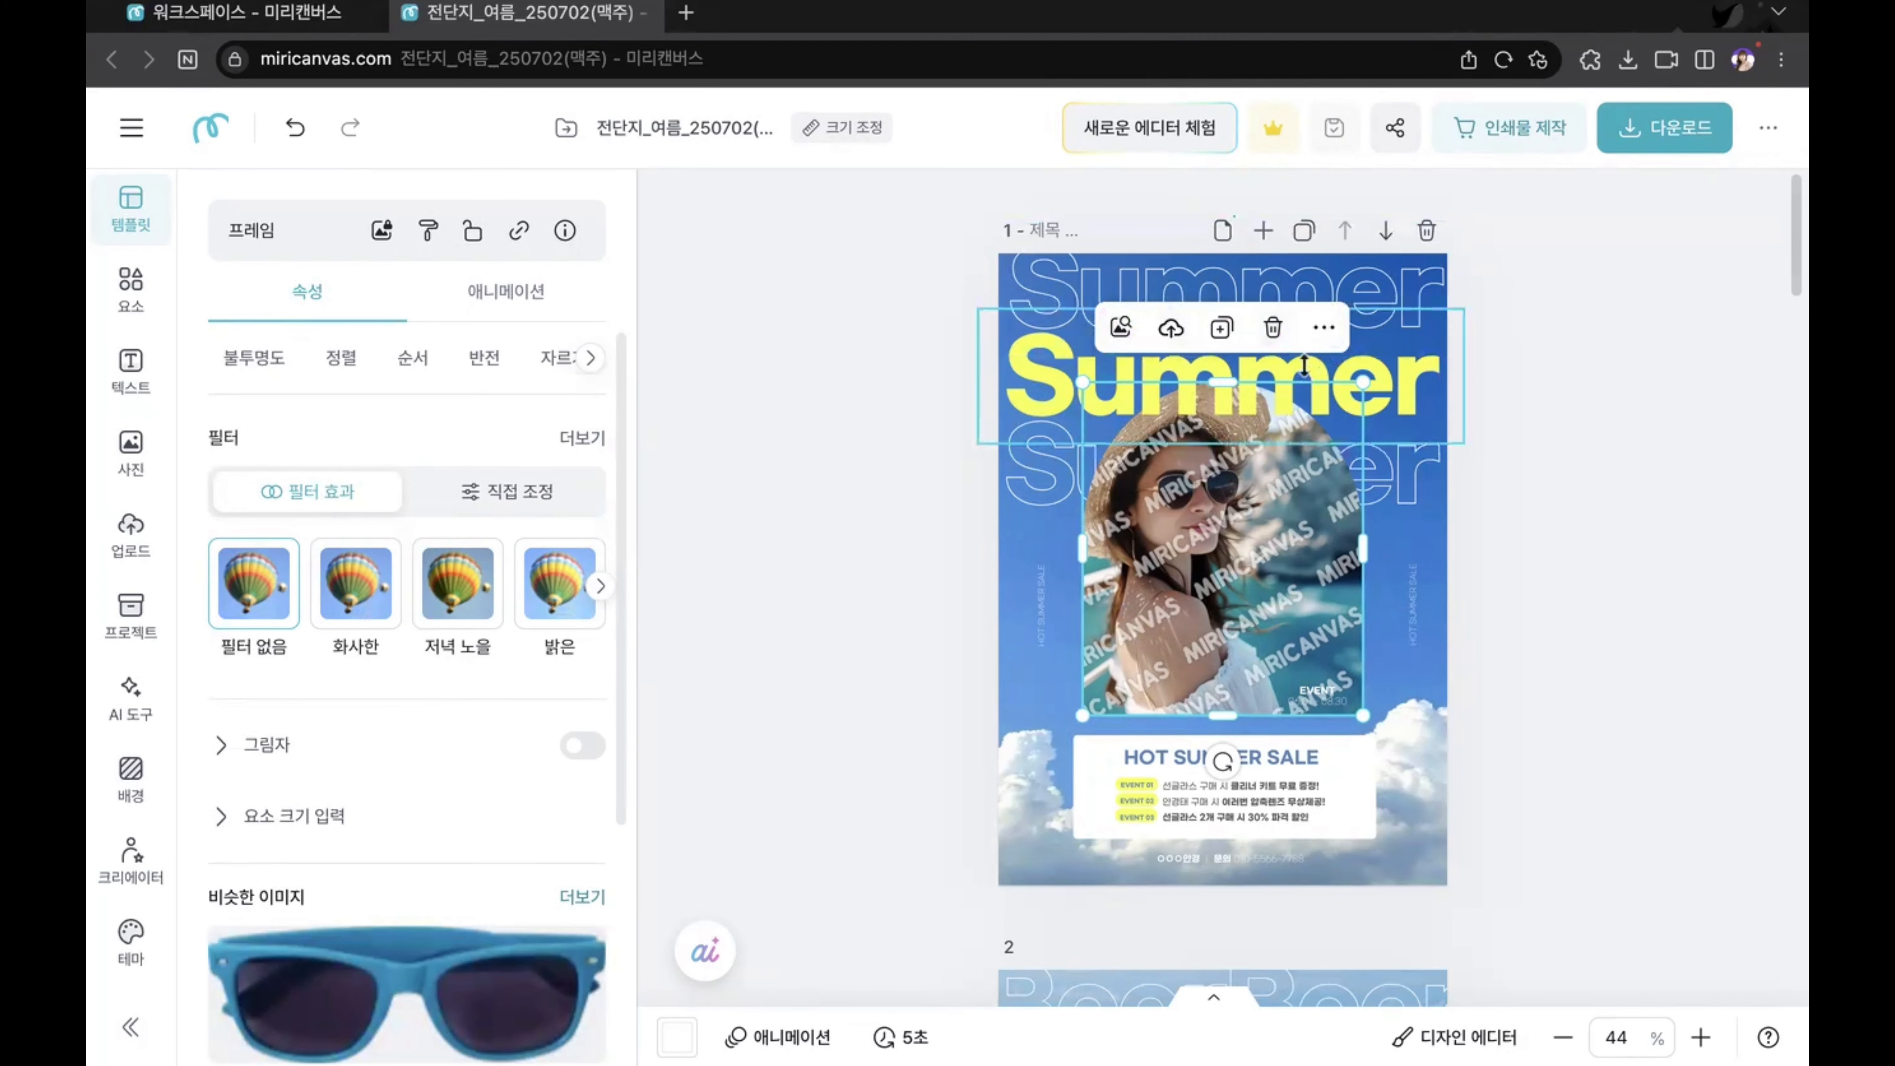
left_click(1325, 328)
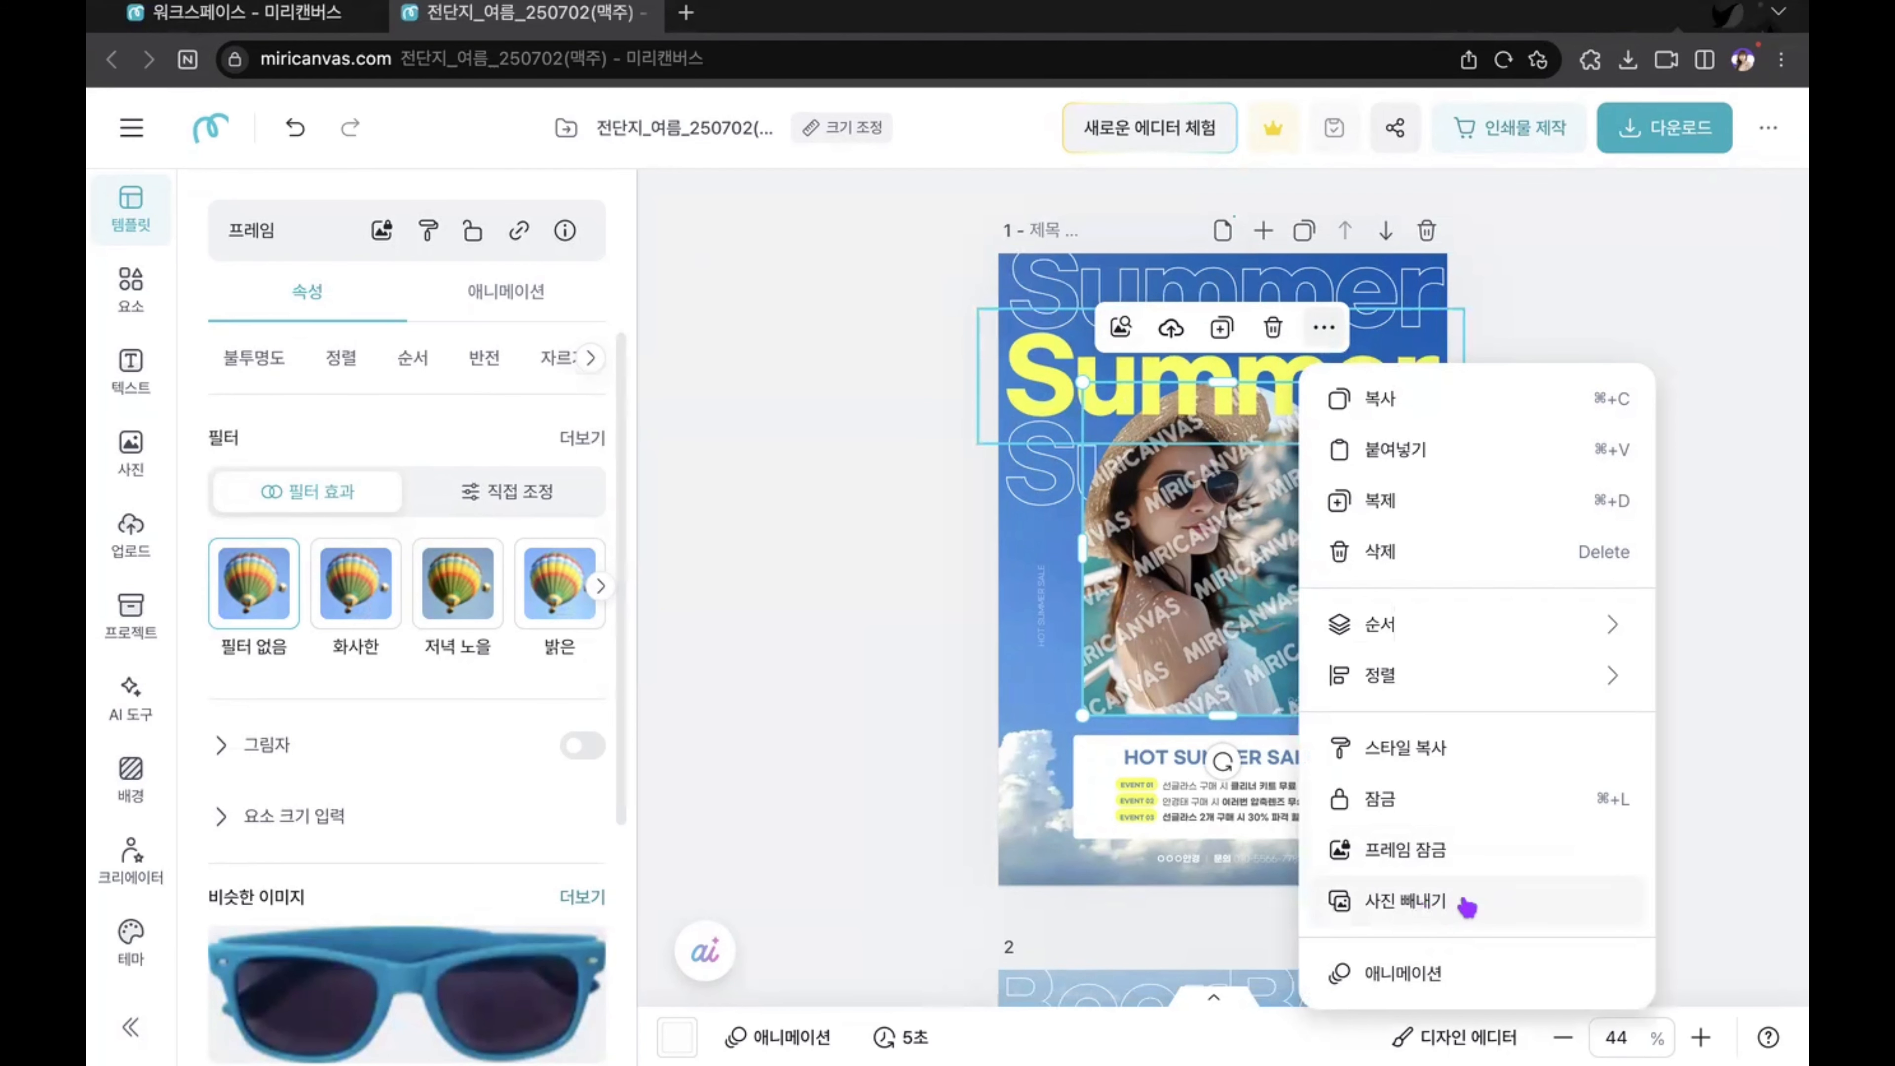
left_click(1406, 901)
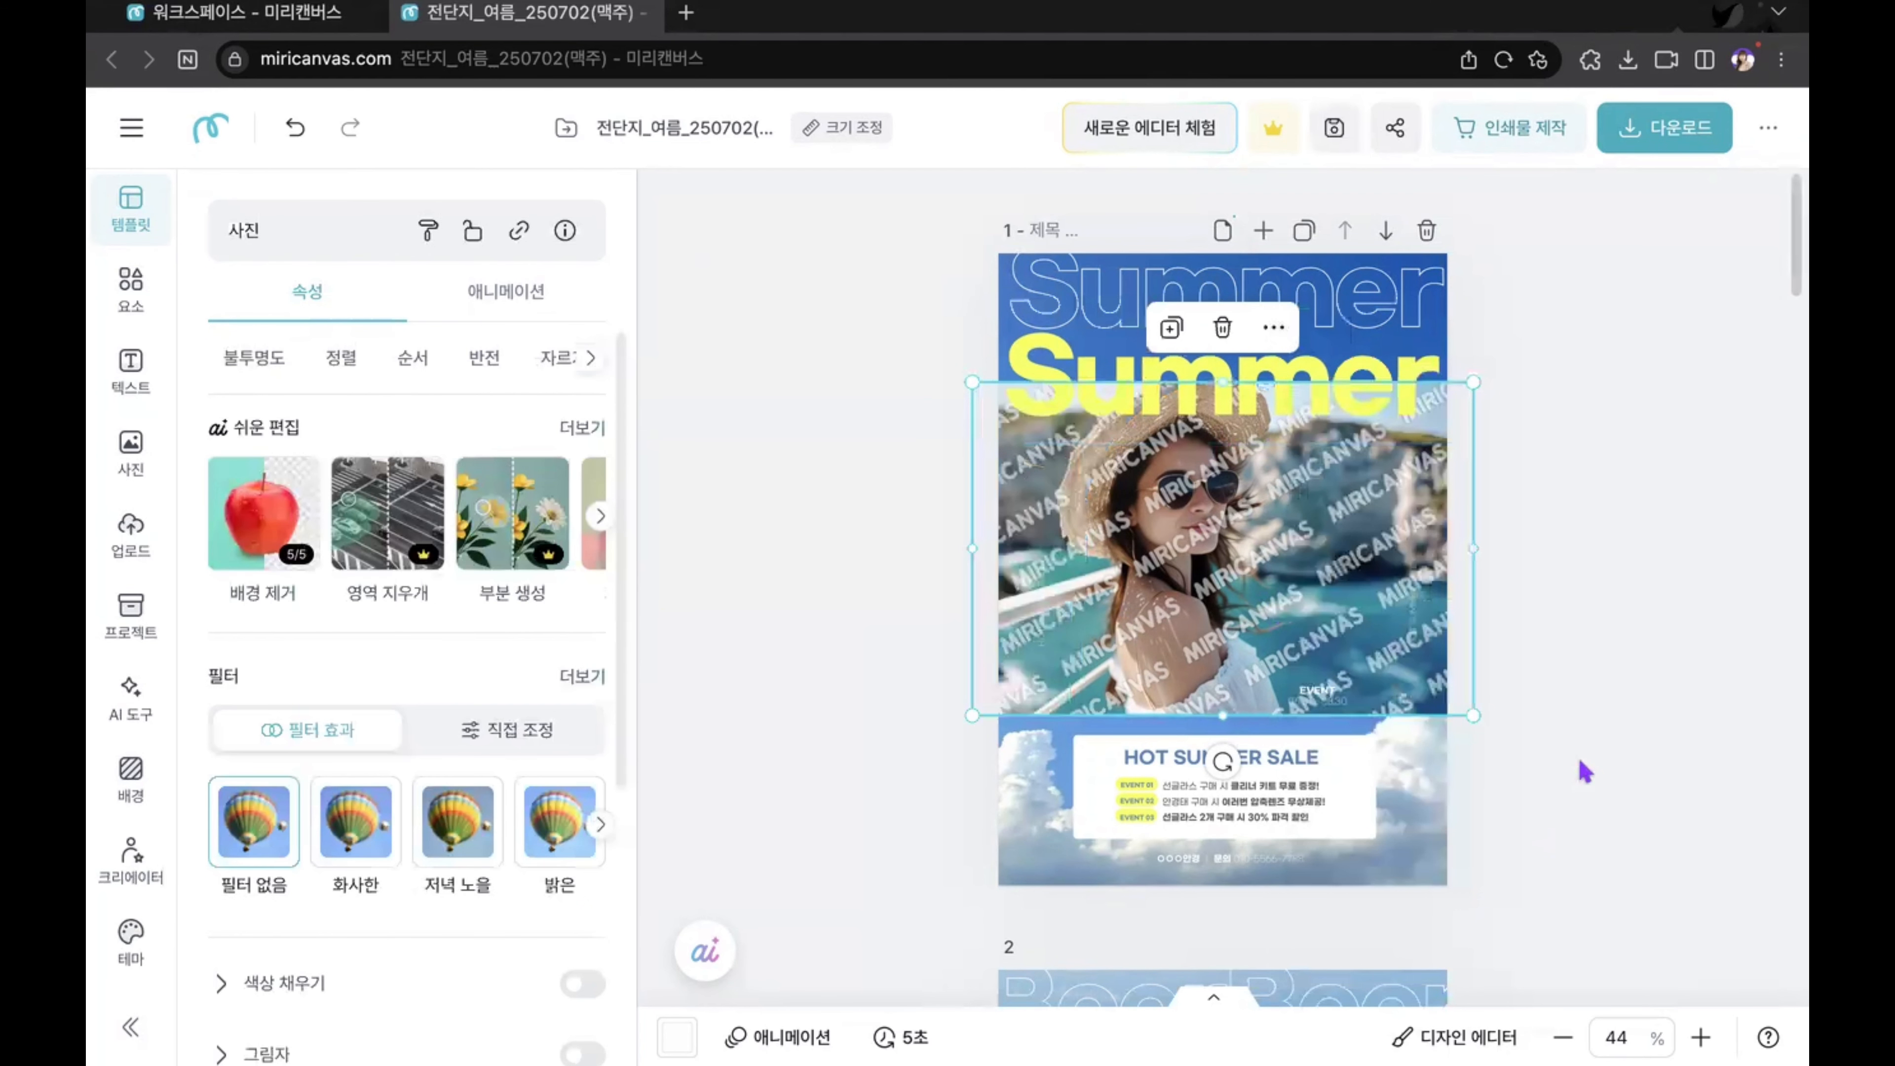
left_click(1584, 772)
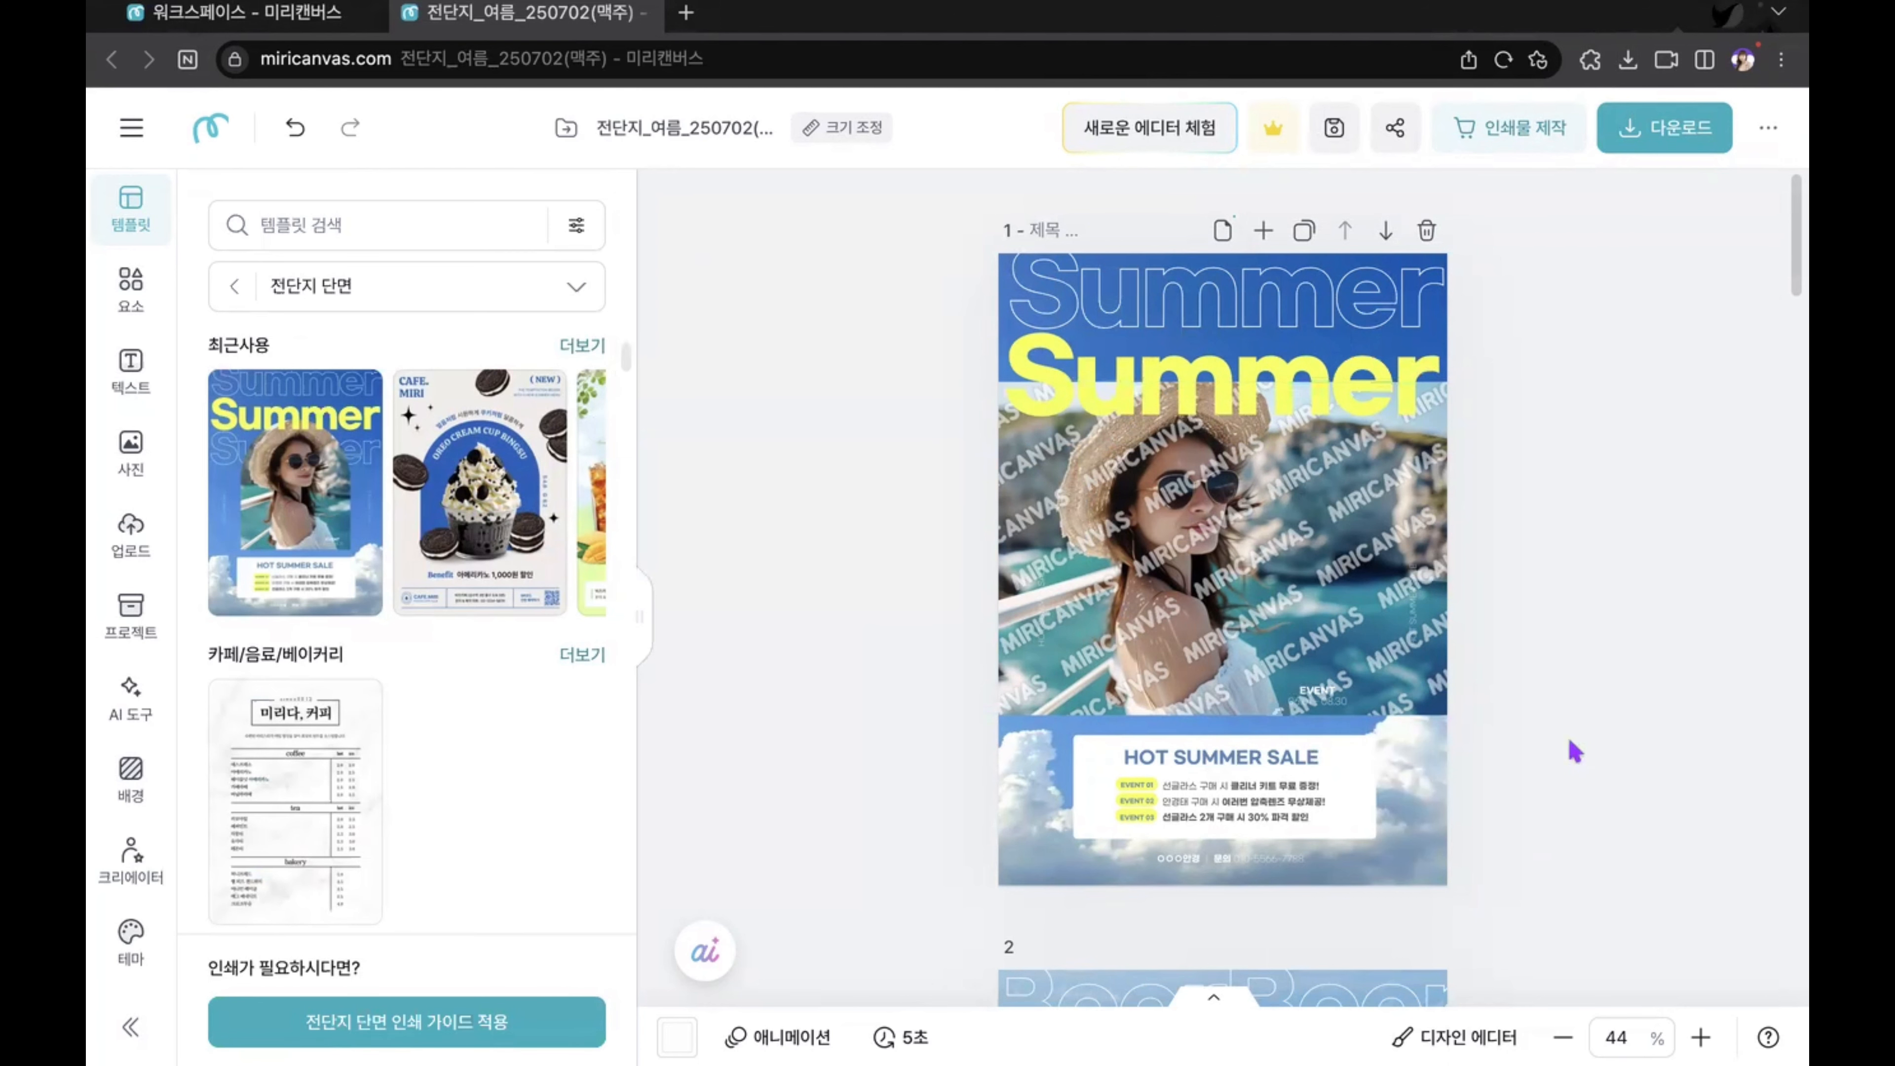
Step: Move the extracted photo away from the arched frame and place it back inside the frame
left_click_drag(1218, 761, 1295, 771)
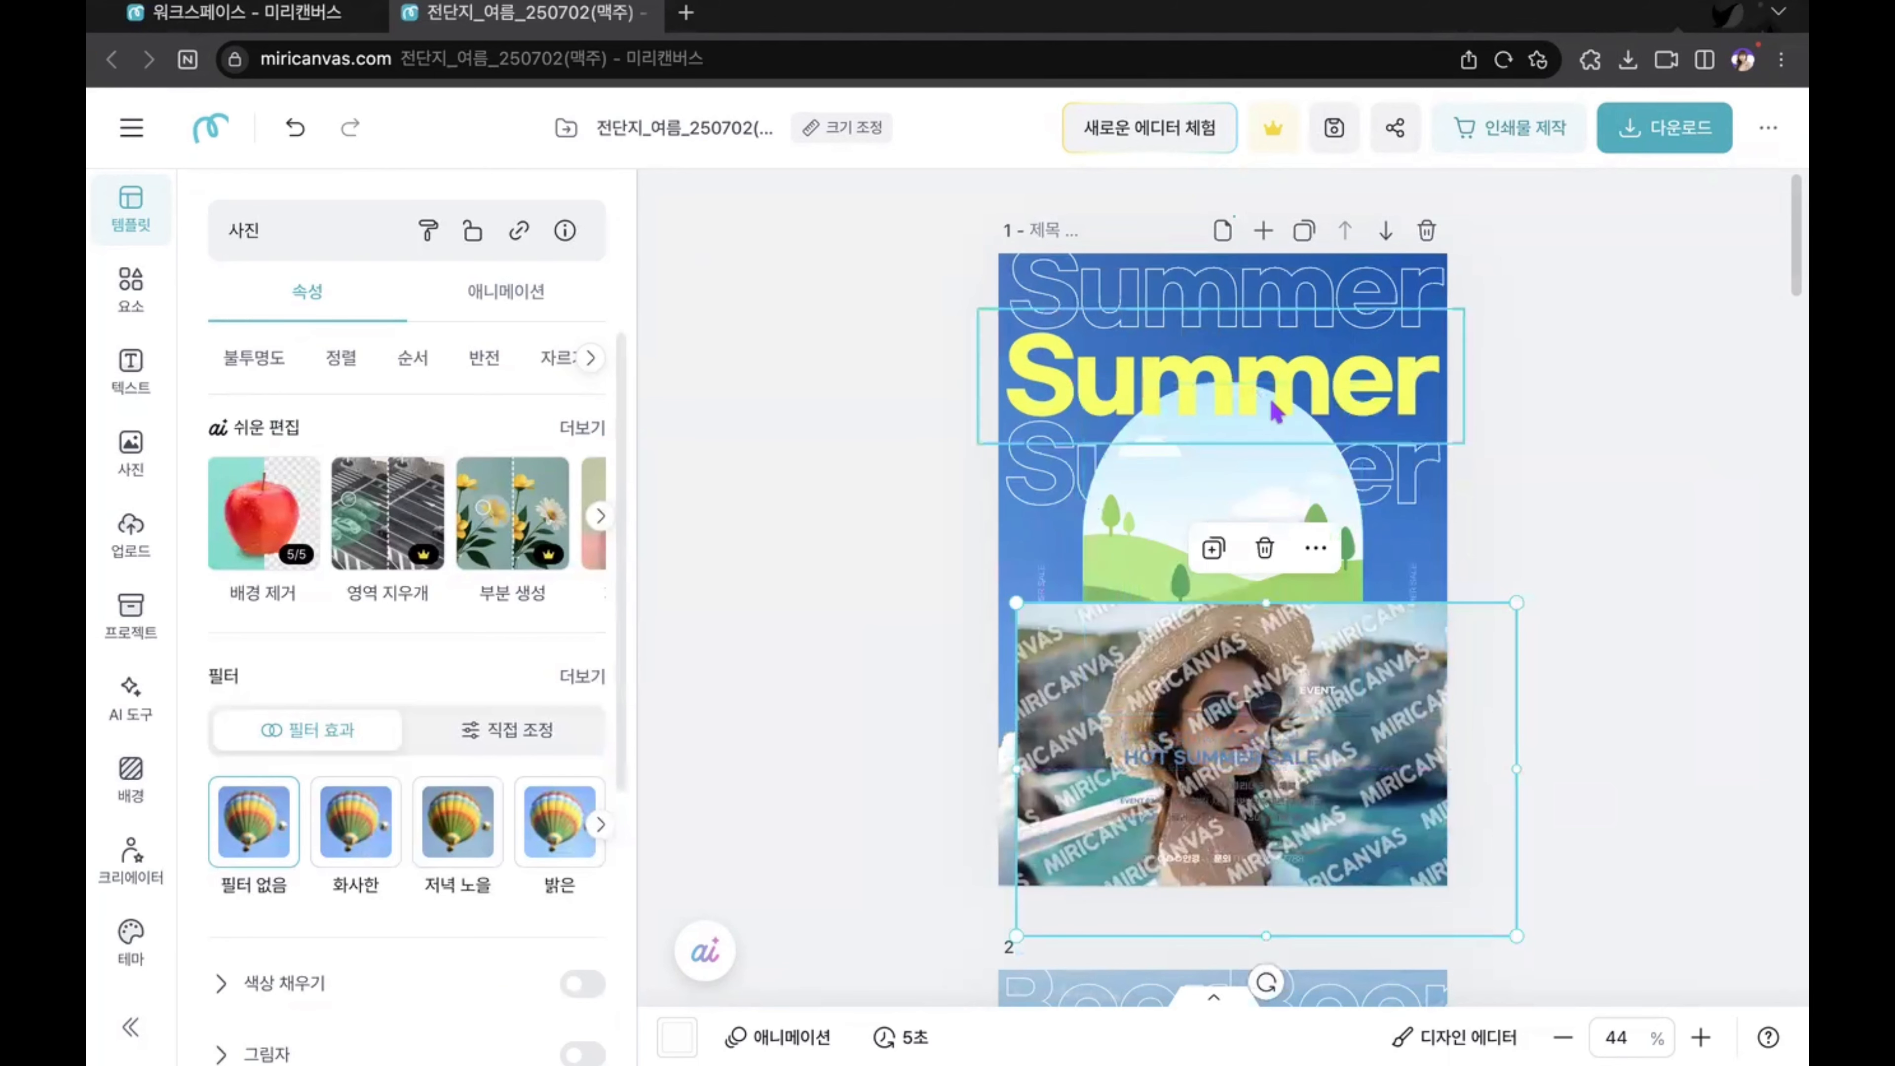
left_click_drag(1417, 734, 1437, 635)
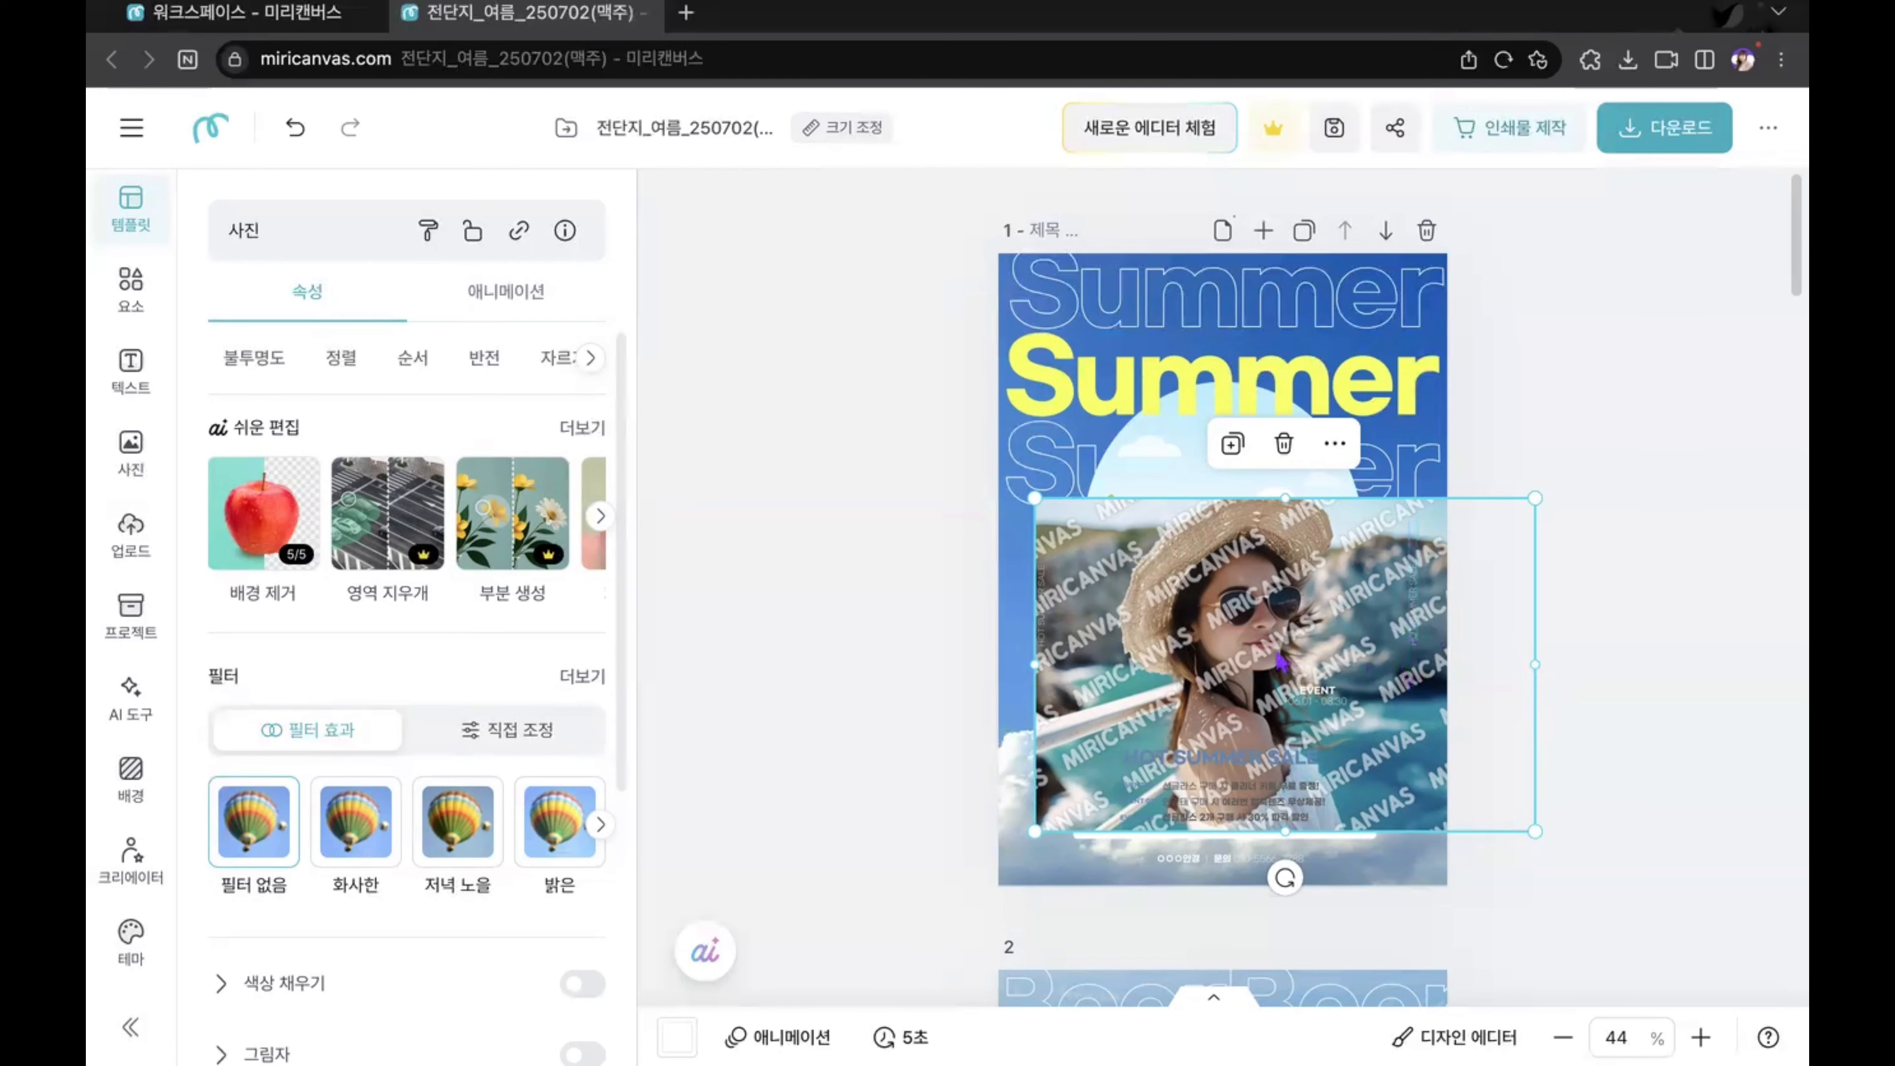
left_click_drag(1238, 659, 1197, 587)
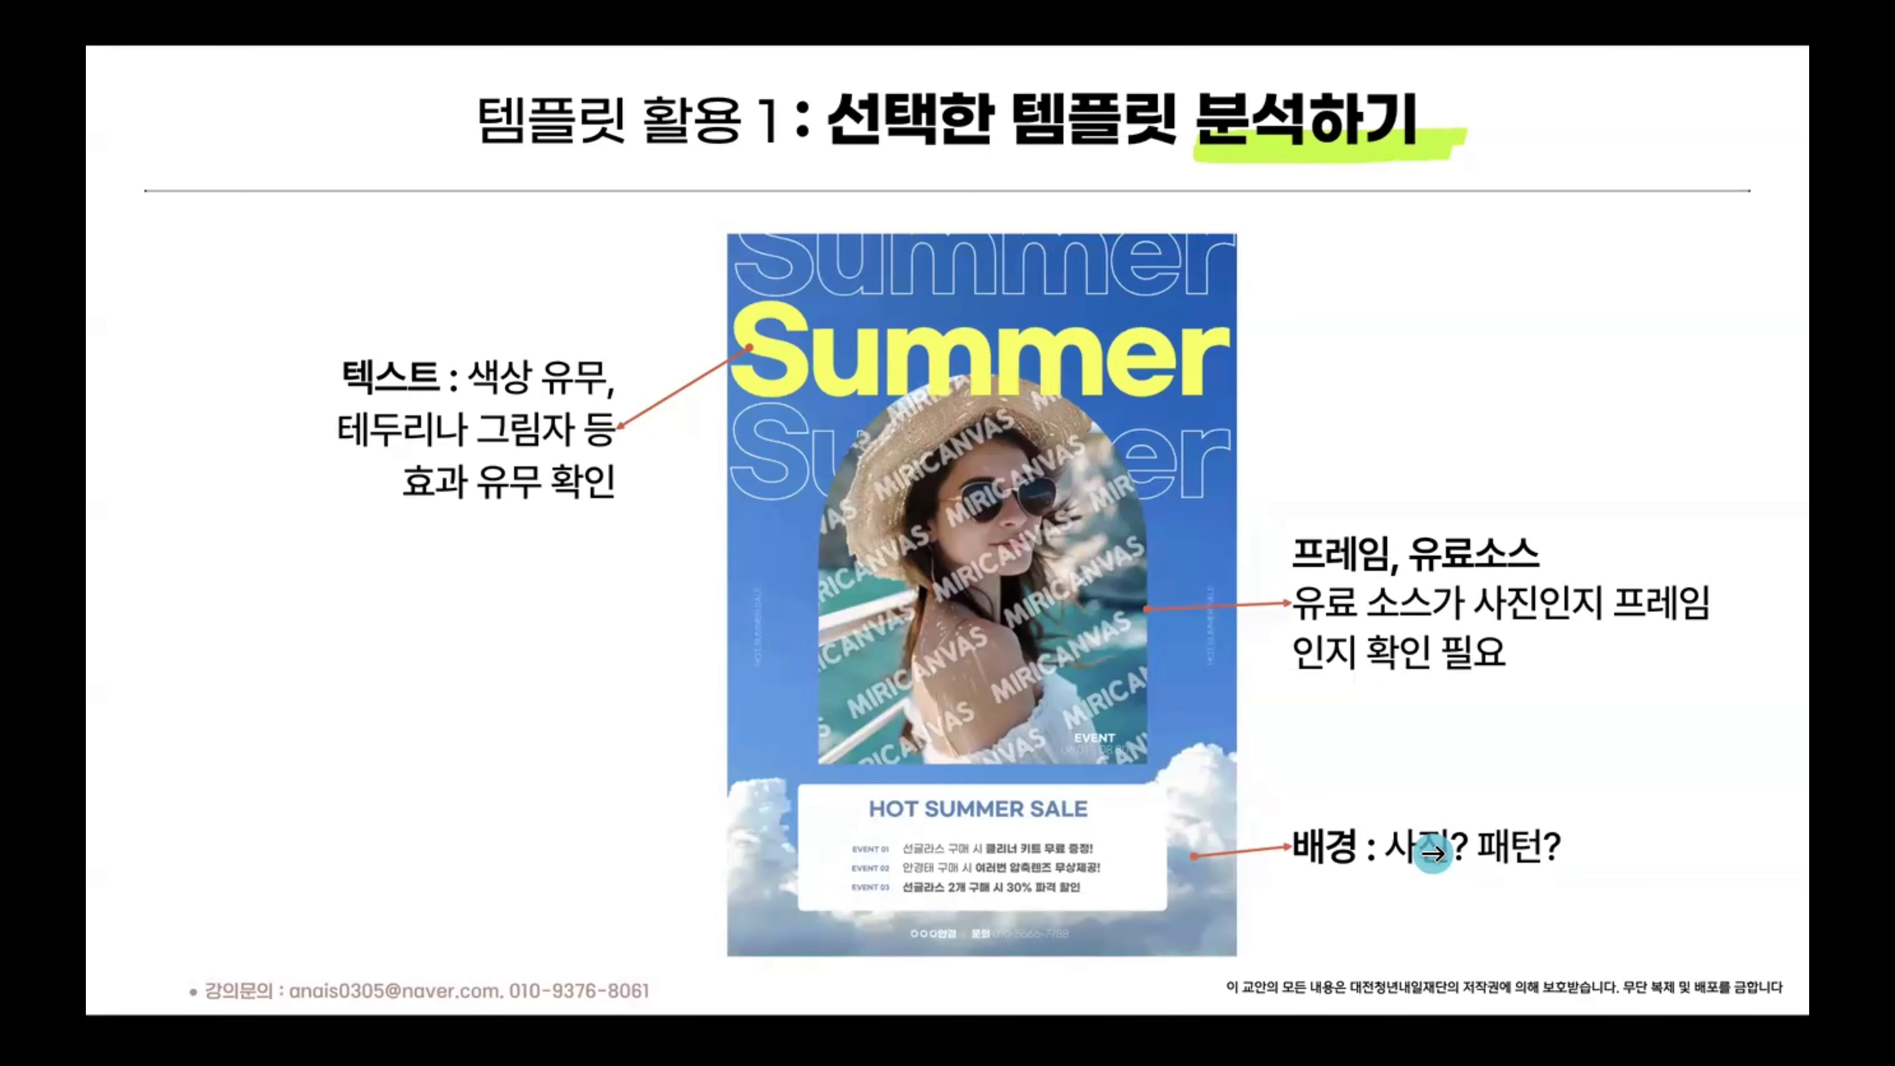
Step: Switch from the presentation slides back to the MiriCanvas editor with the summer flyer
key("ctrl+Right")
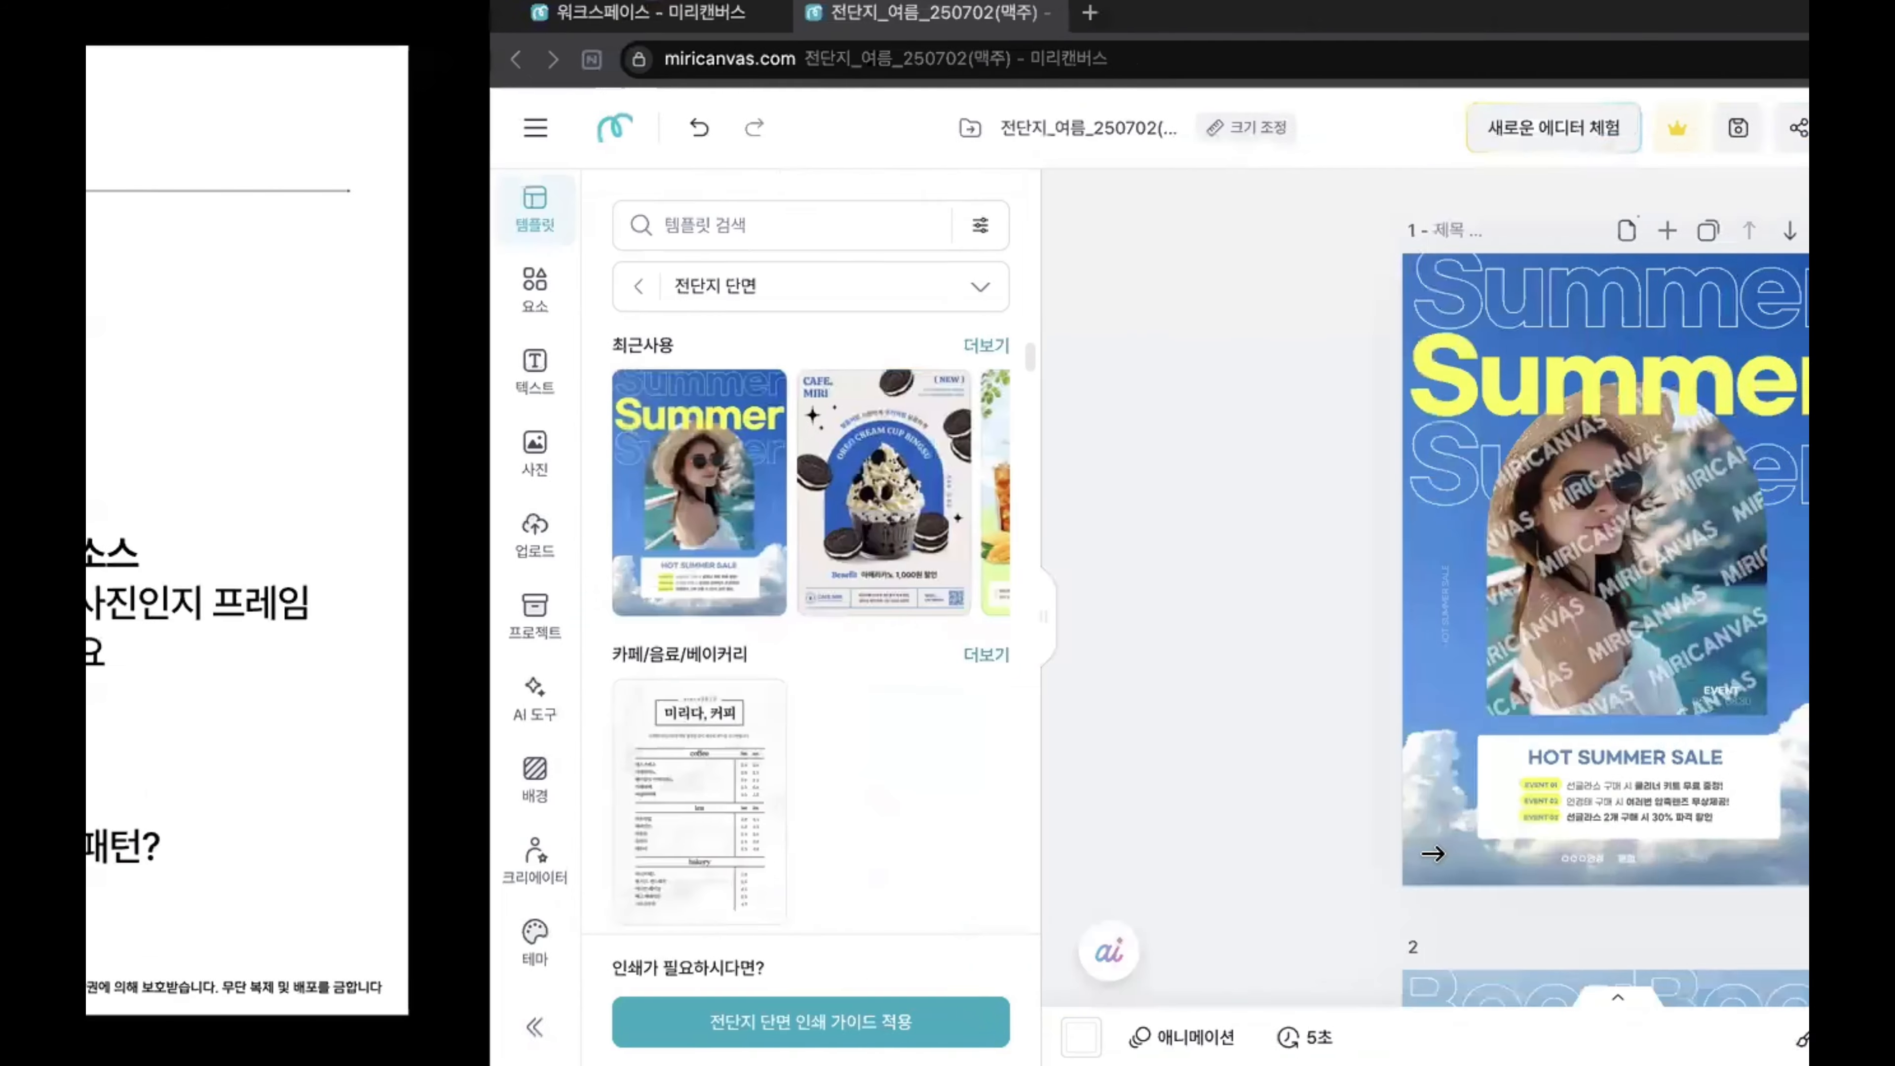
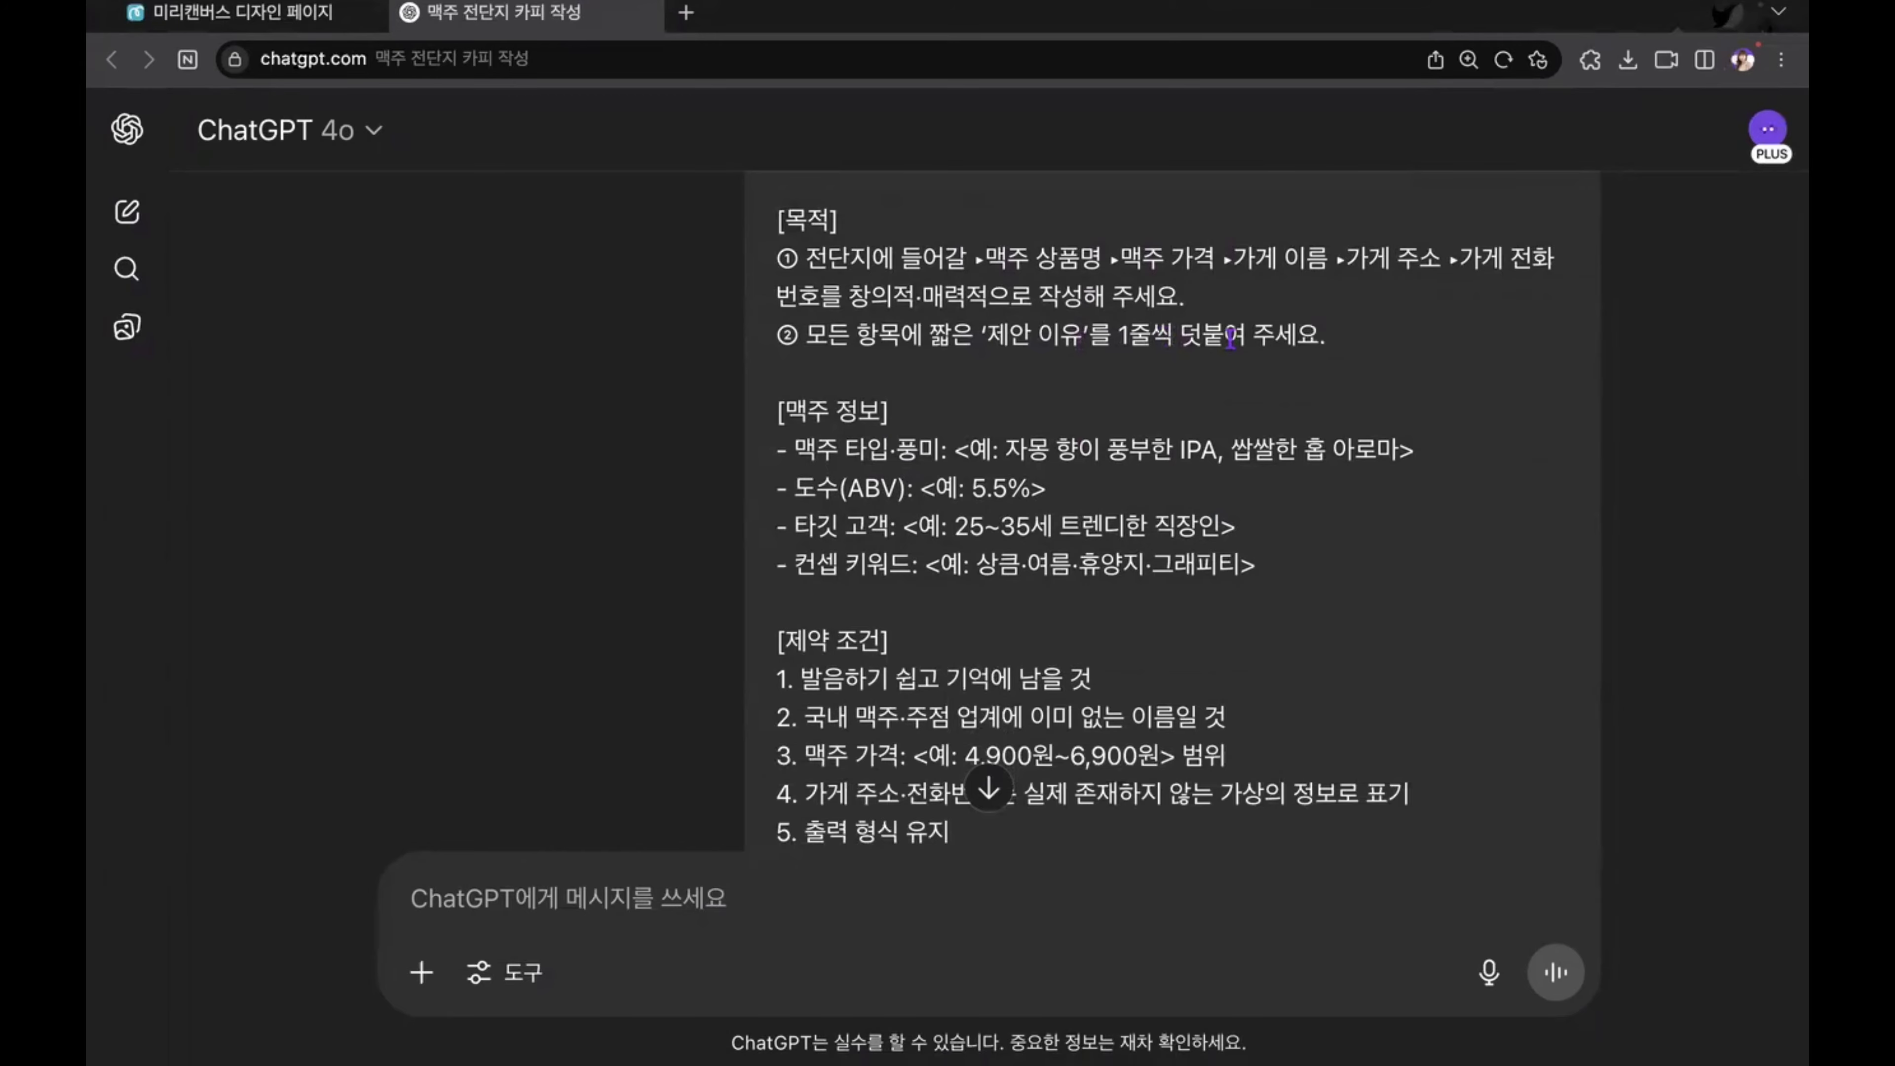
Step: Read the [맥주 정보] section of the flyer copy prompt, examining the flavour, ABV, target customer and concept keyword examples
scroll(1251, 440, "down", 1)
scroll(1251, 440, "down", 2)
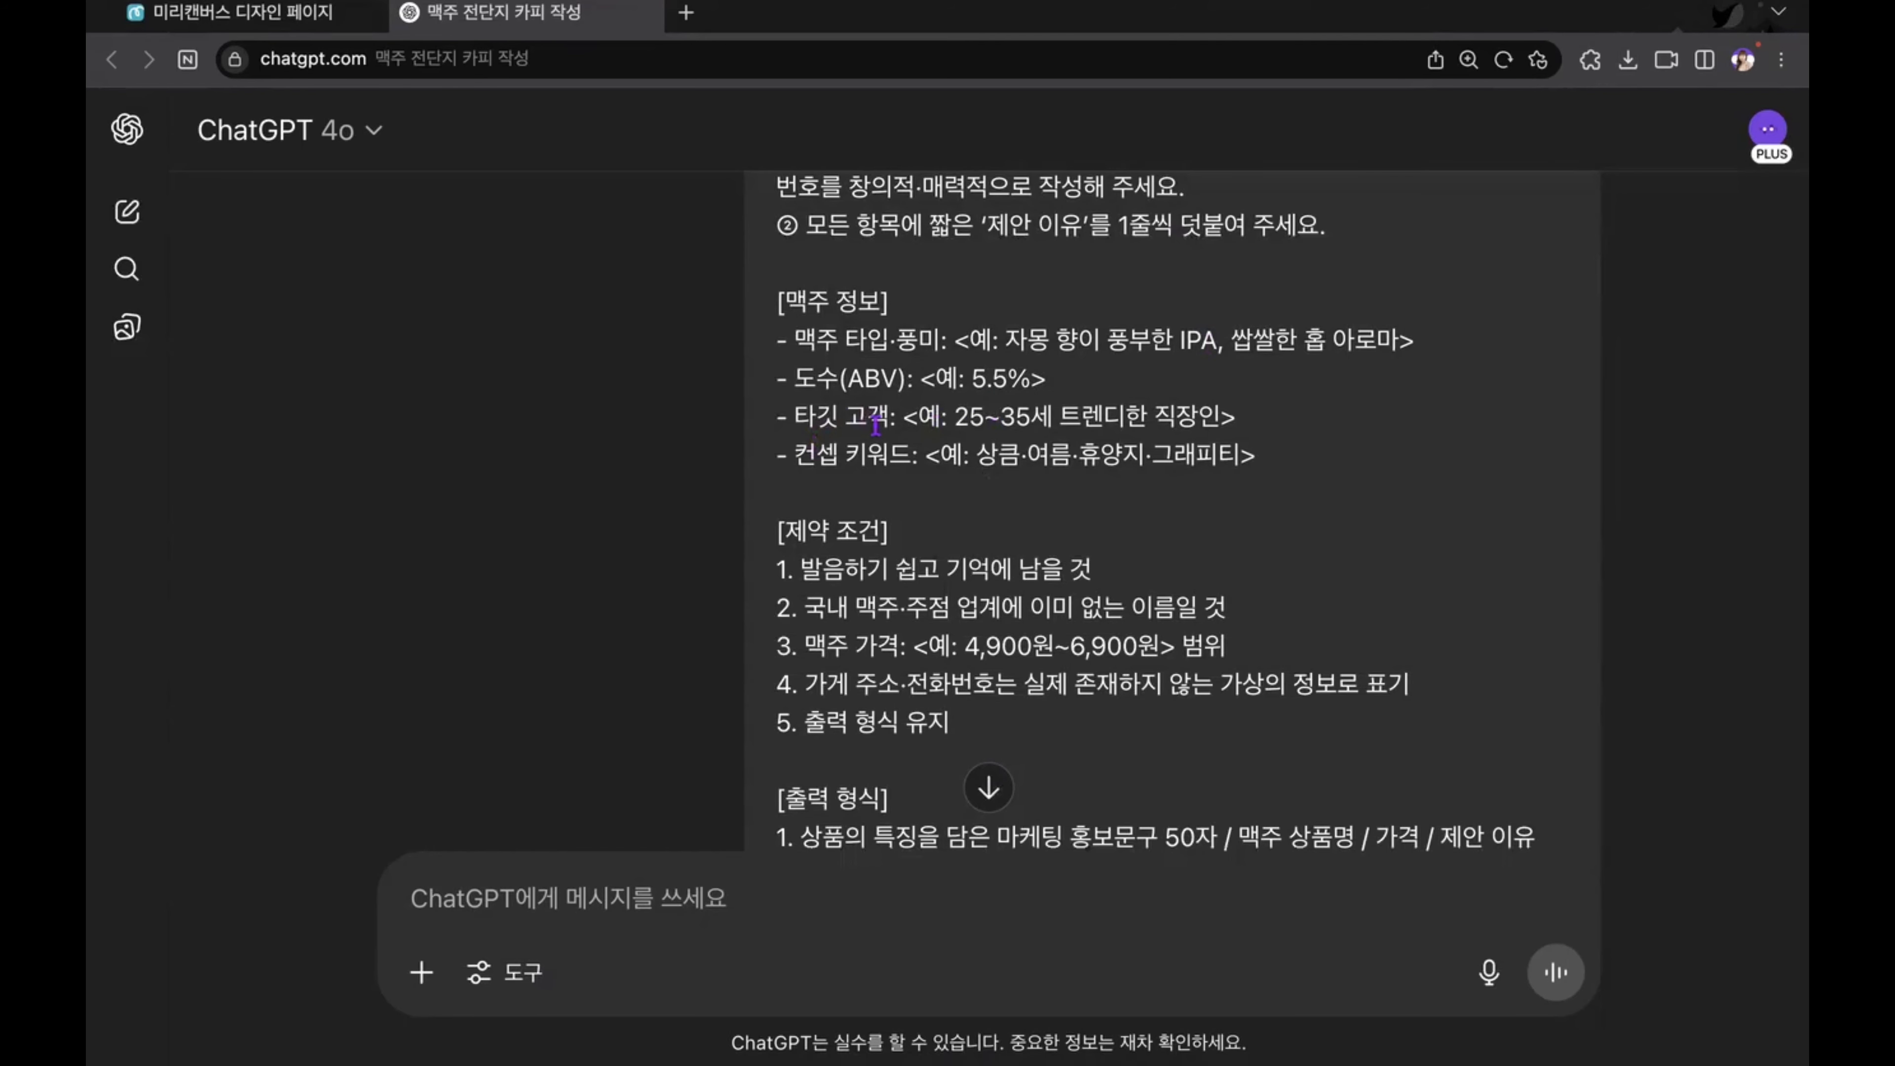
left_click_drag(794, 415, 886, 412)
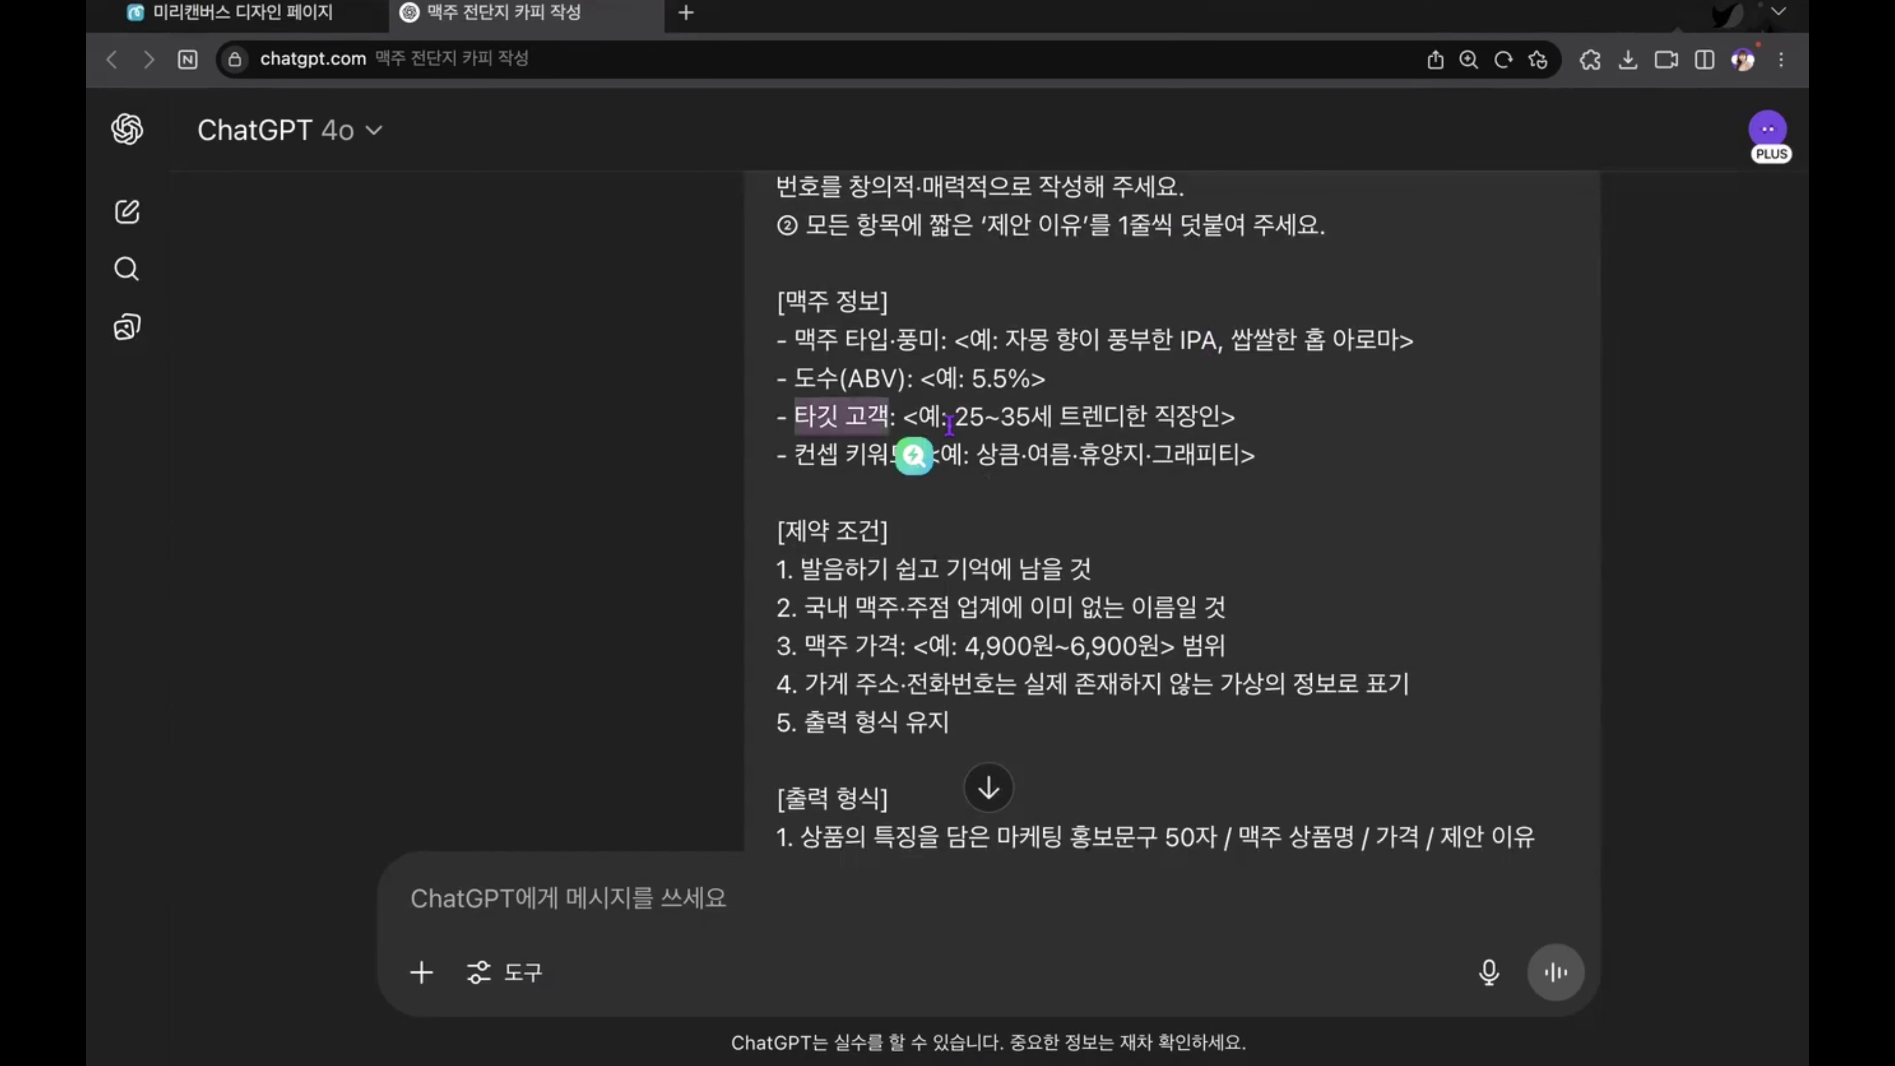
left_click_drag(1155, 417, 1220, 417)
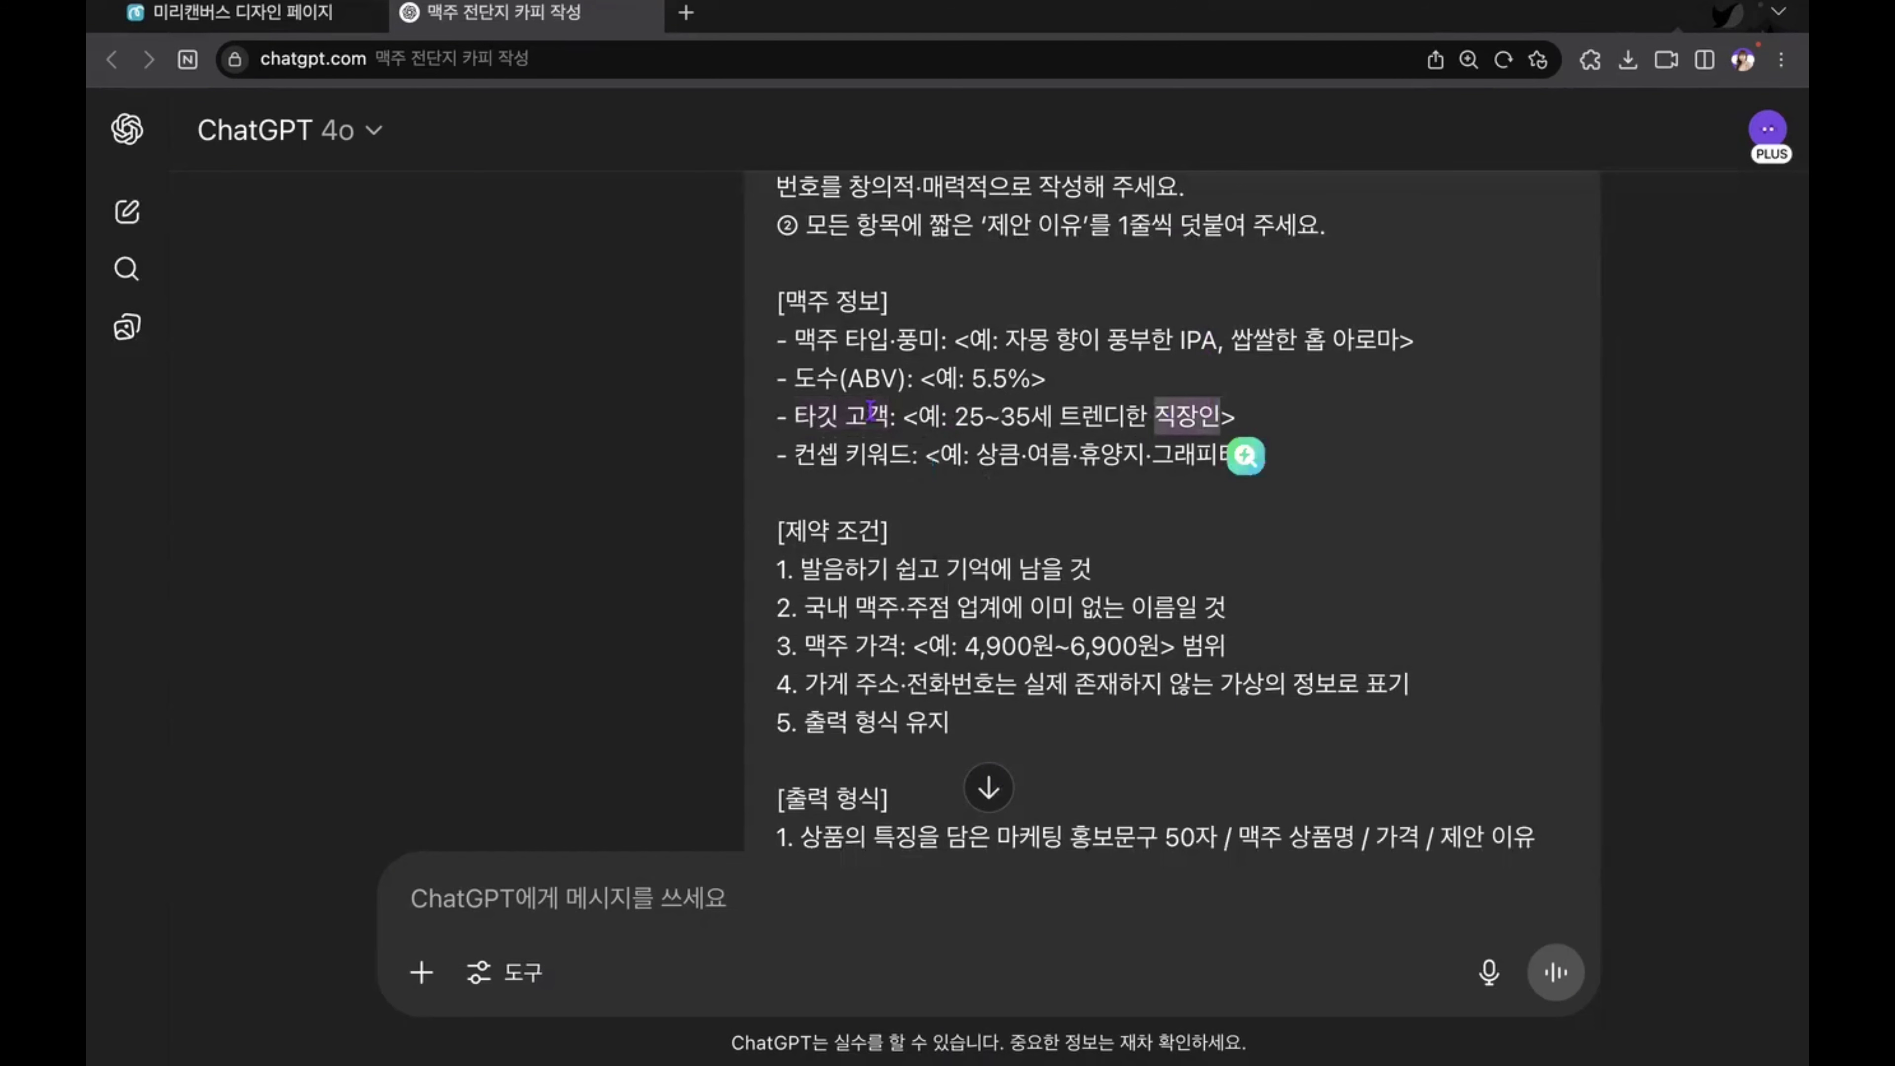
scroll(1071, 447, "down", 1)
left_click(1072, 448)
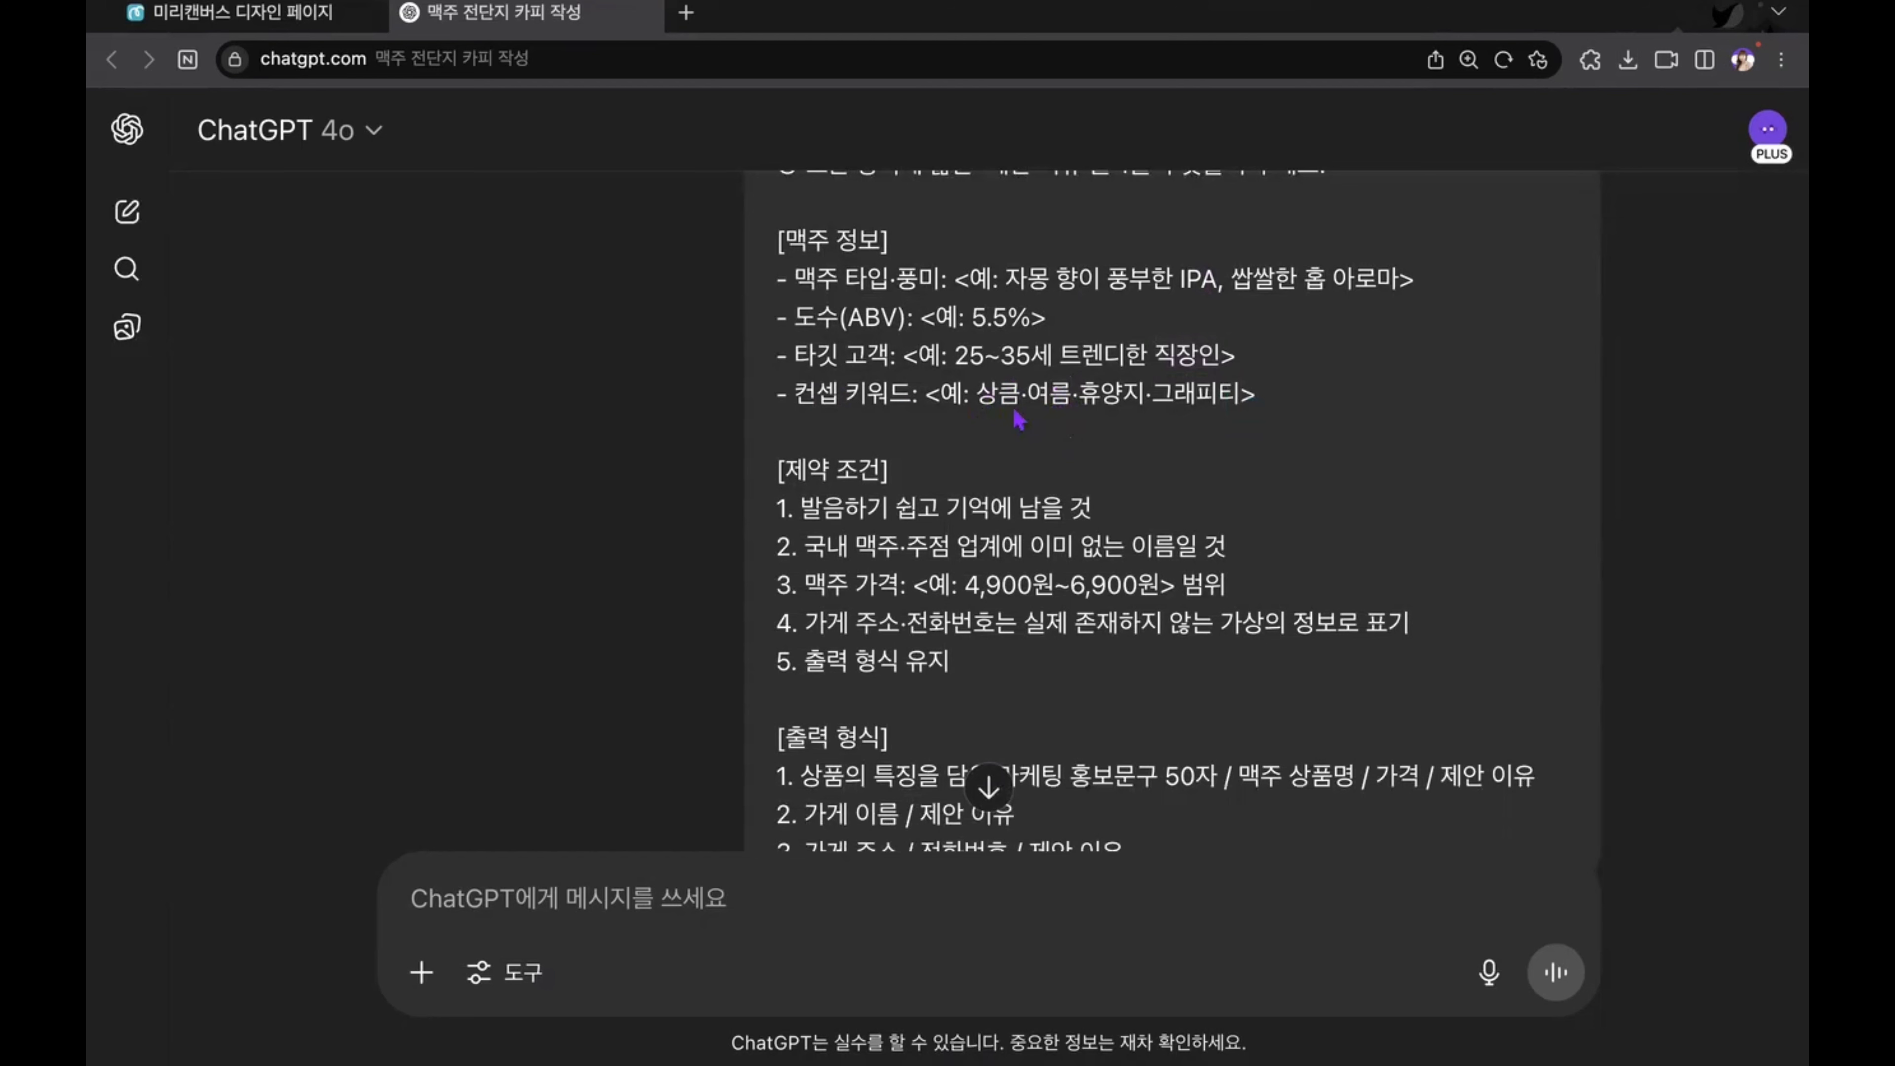
scroll(1019, 420, "down", 3)
scroll(1019, 420, "up", 3)
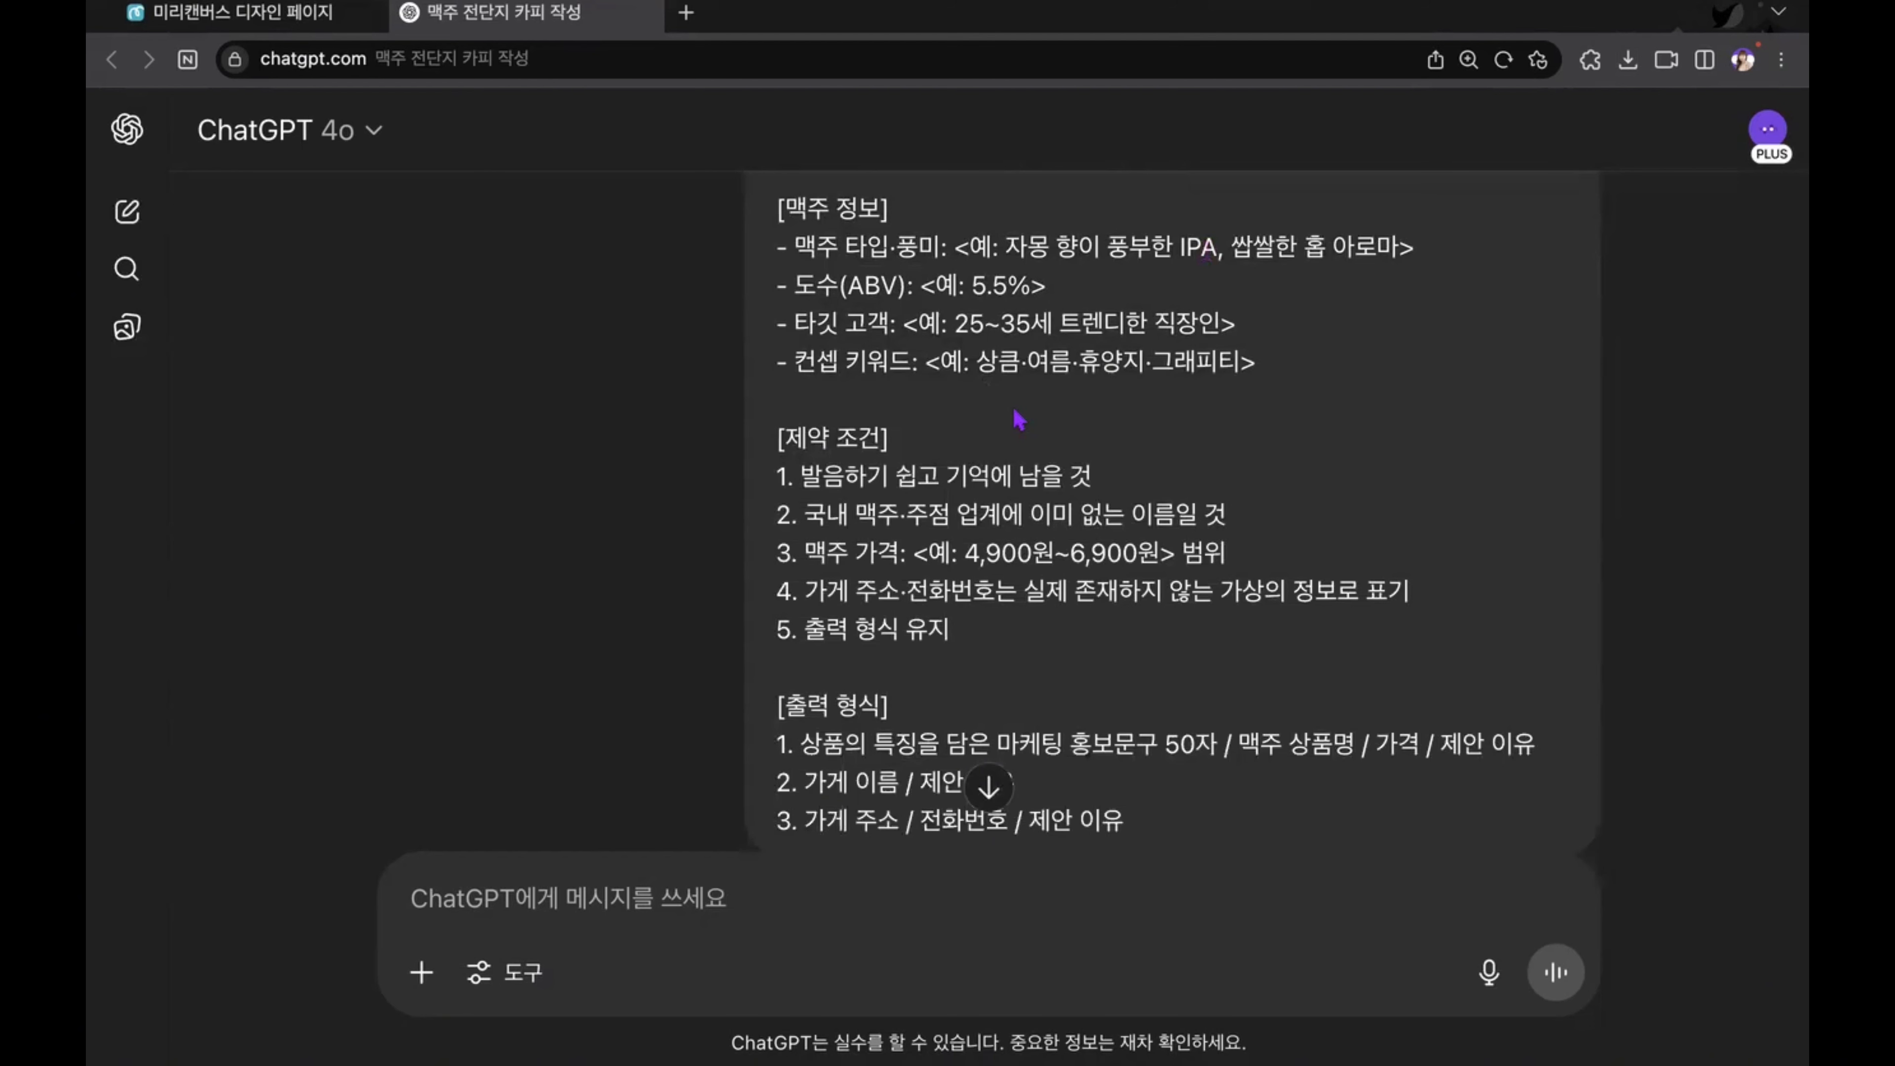
scroll(1019, 421, "up", 1)
left_click_drag(921, 348, 1043, 352)
left_click_drag(904, 387, 1252, 398)
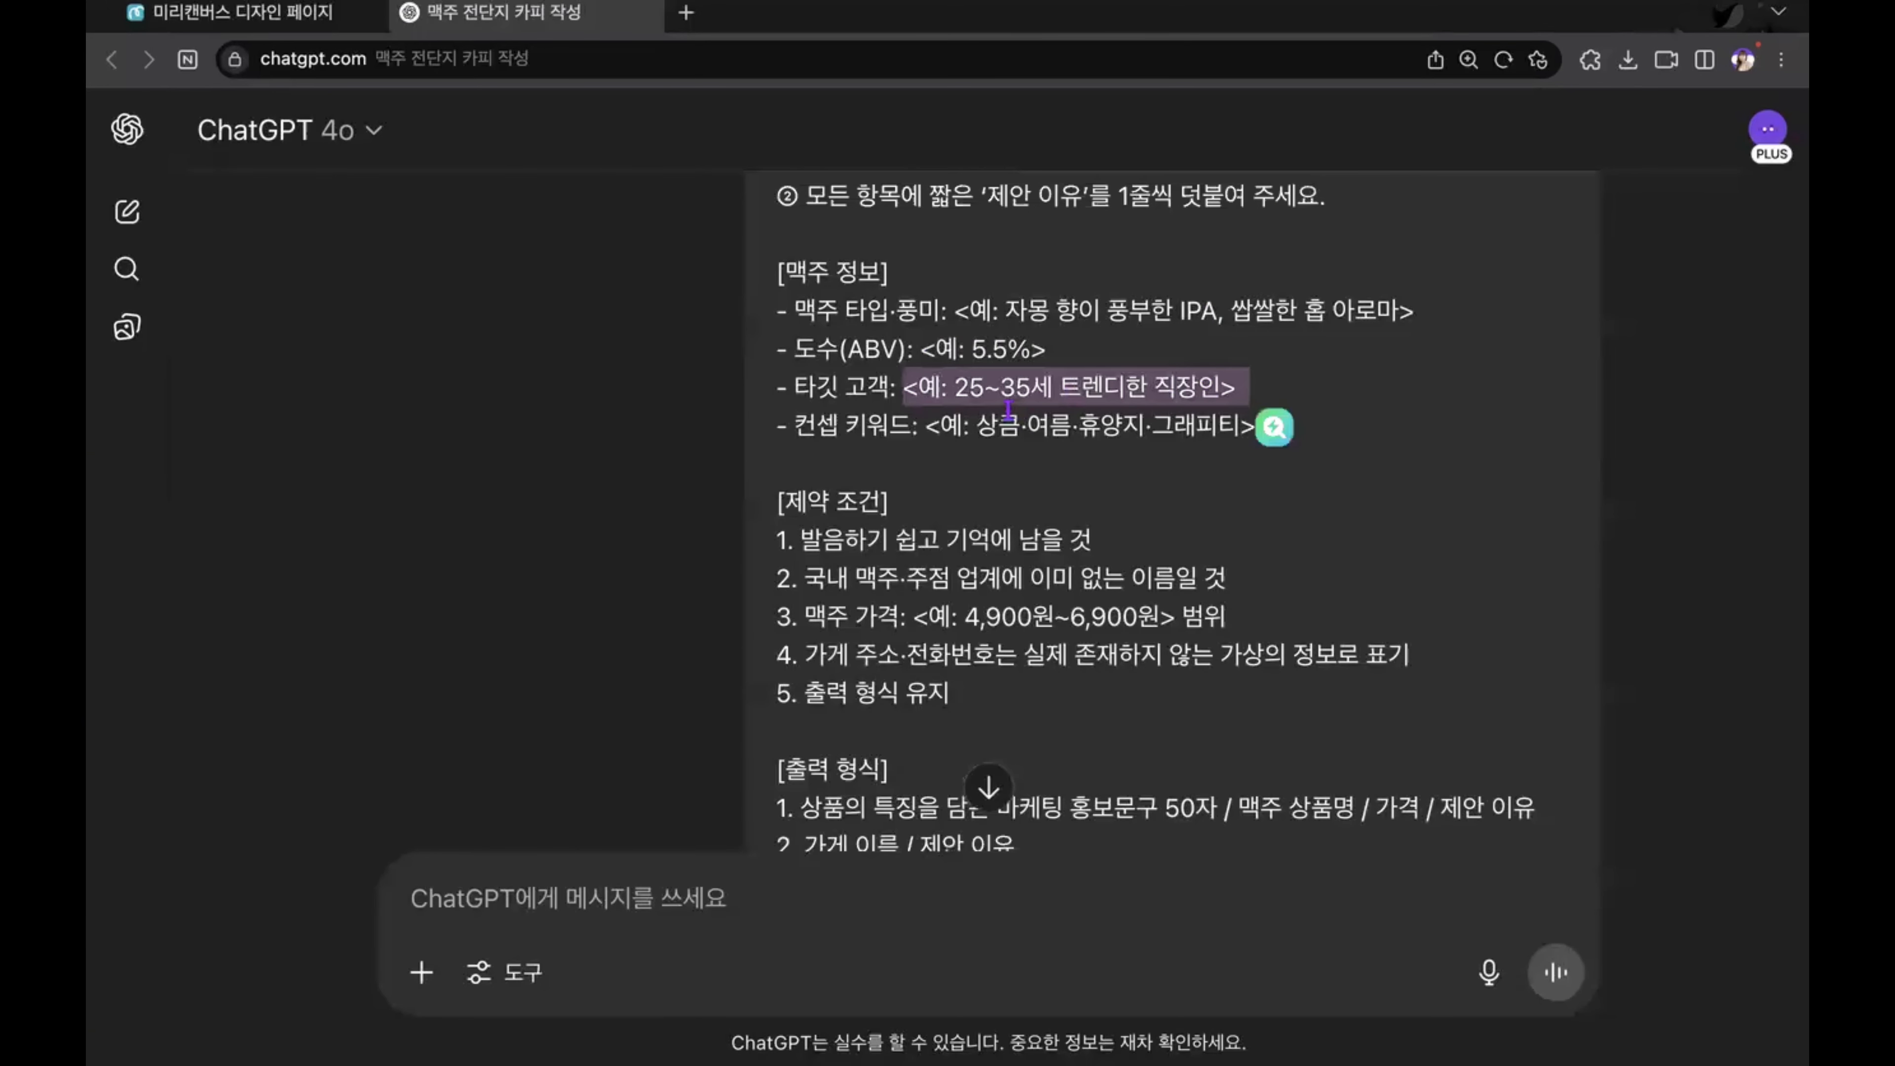
Step: Read the prompt's [제약 조건] and [출력 형식] sections, focusing on 출력 형식 유지 and the 맥주 상품명 item
scroll(1009, 410, "down", 2)
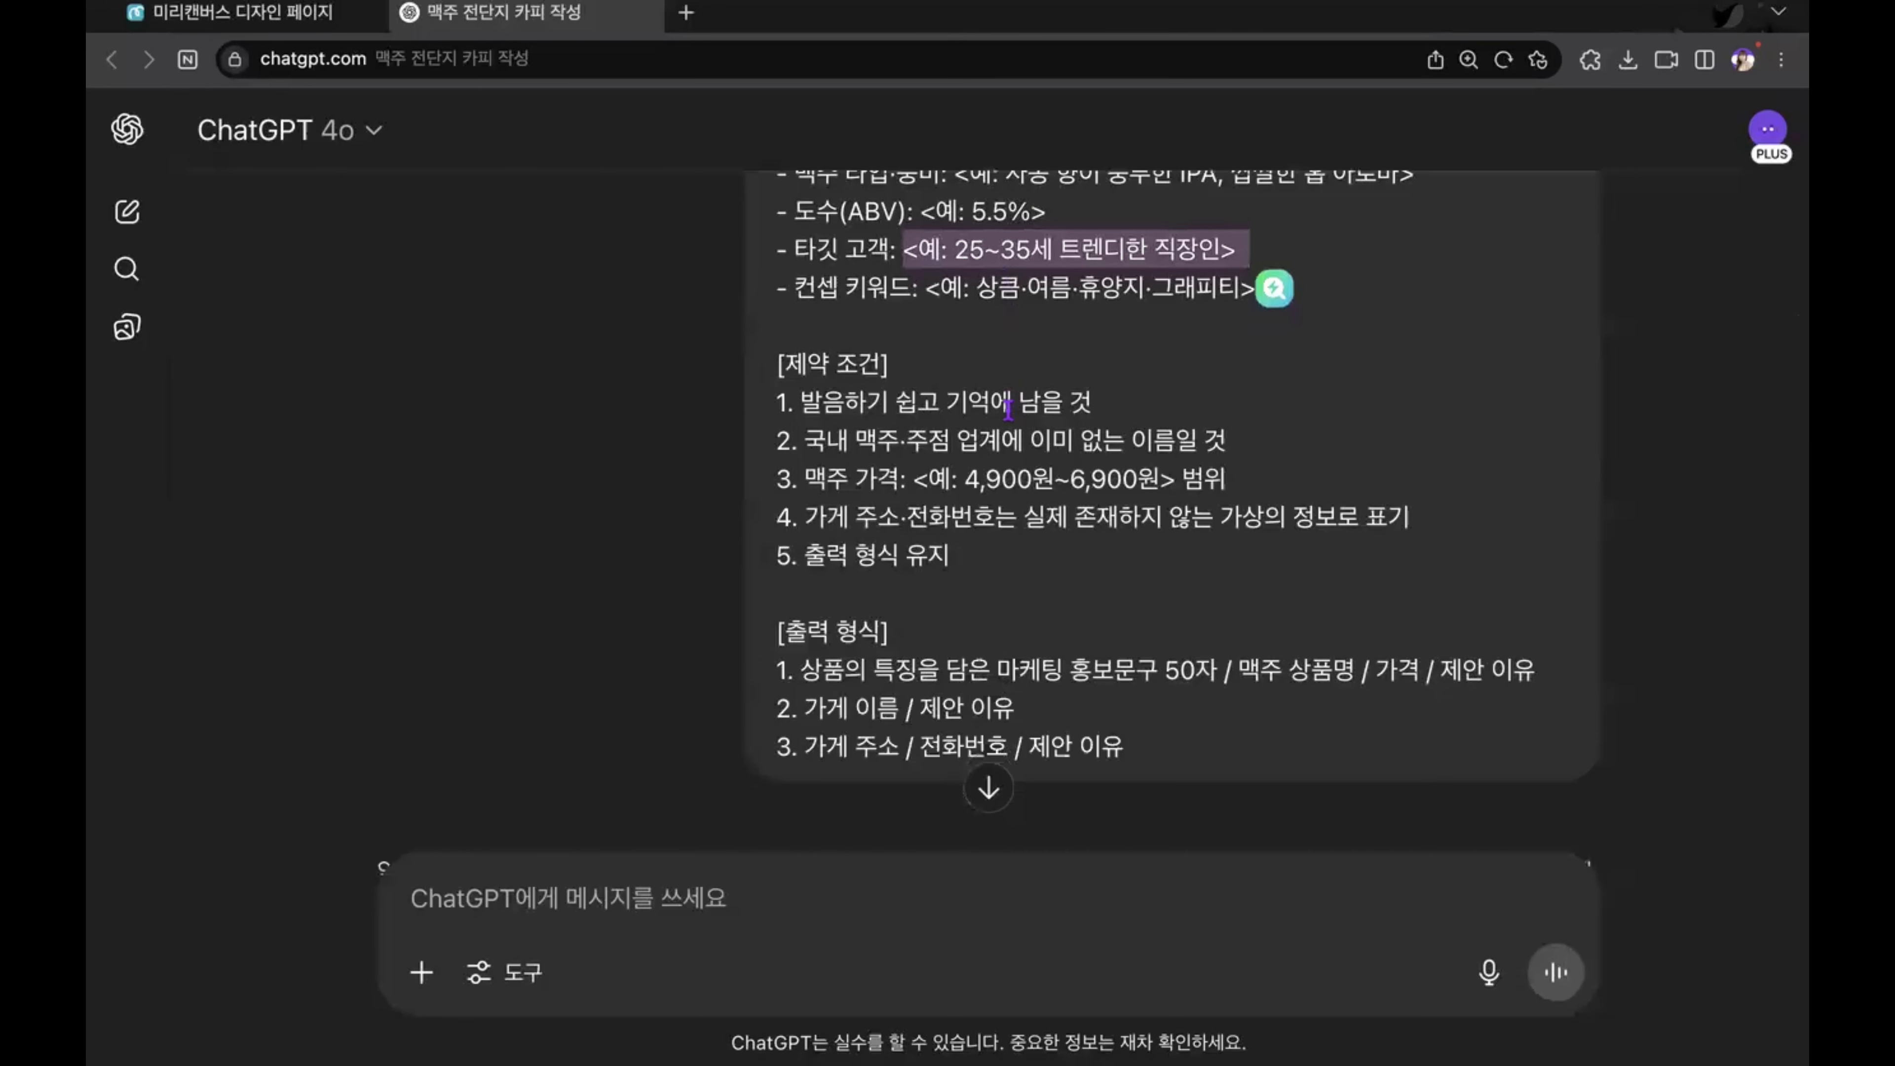
left_click(1007, 409)
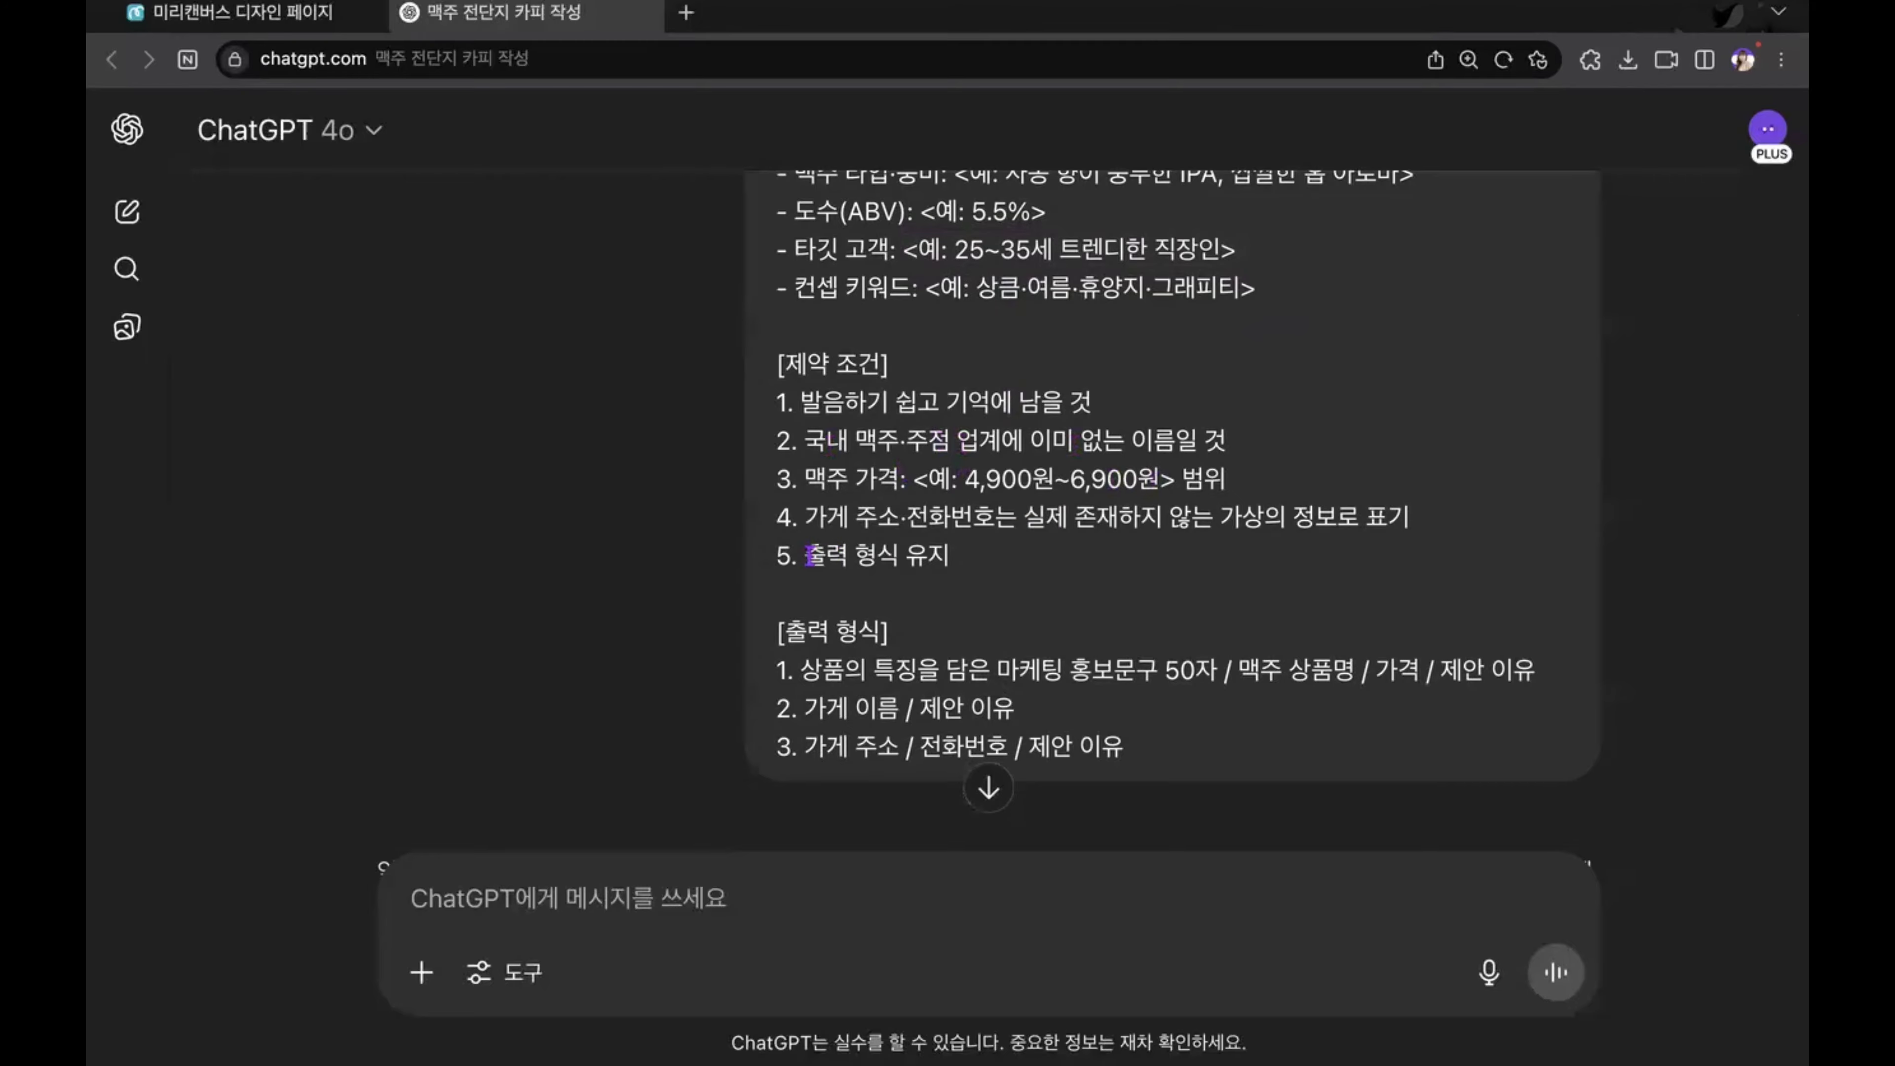
left_click_drag(807, 555, 938, 558)
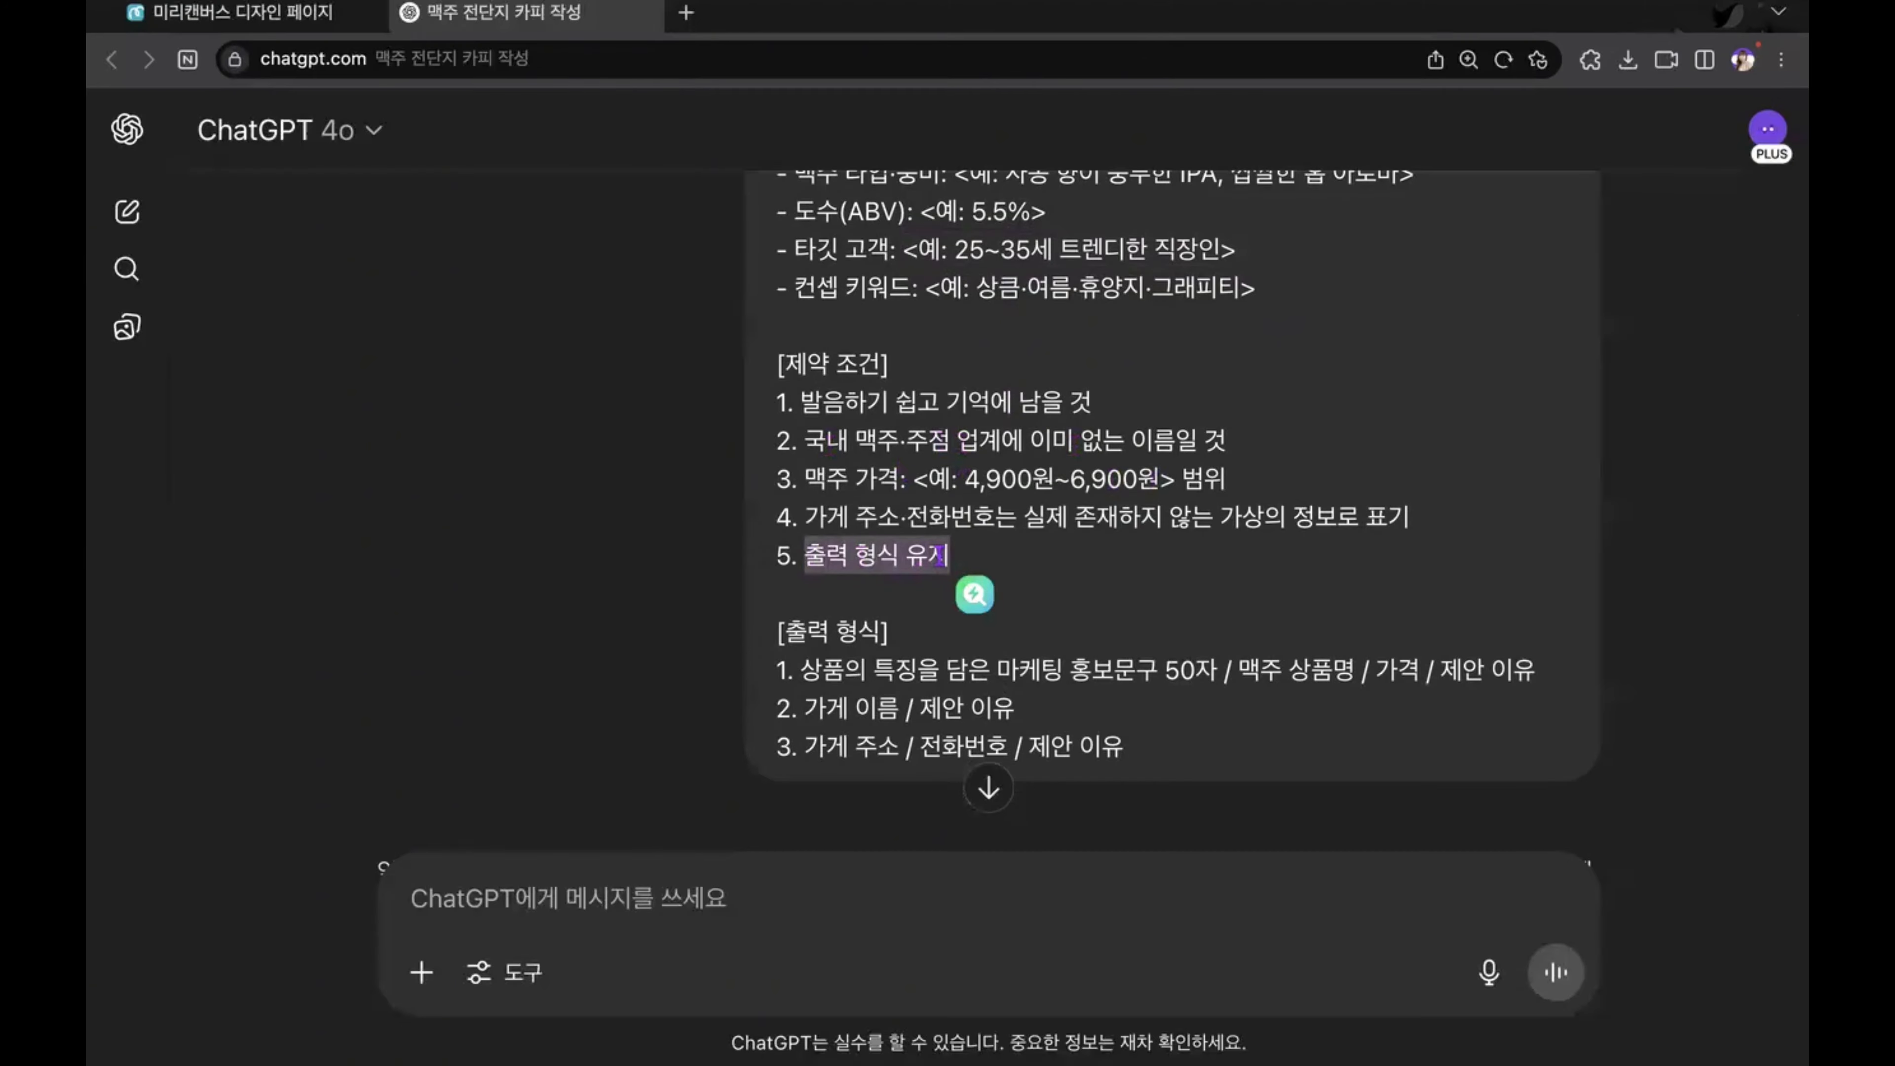
left_click(923, 670)
left_click_drag(819, 676, 1359, 671)
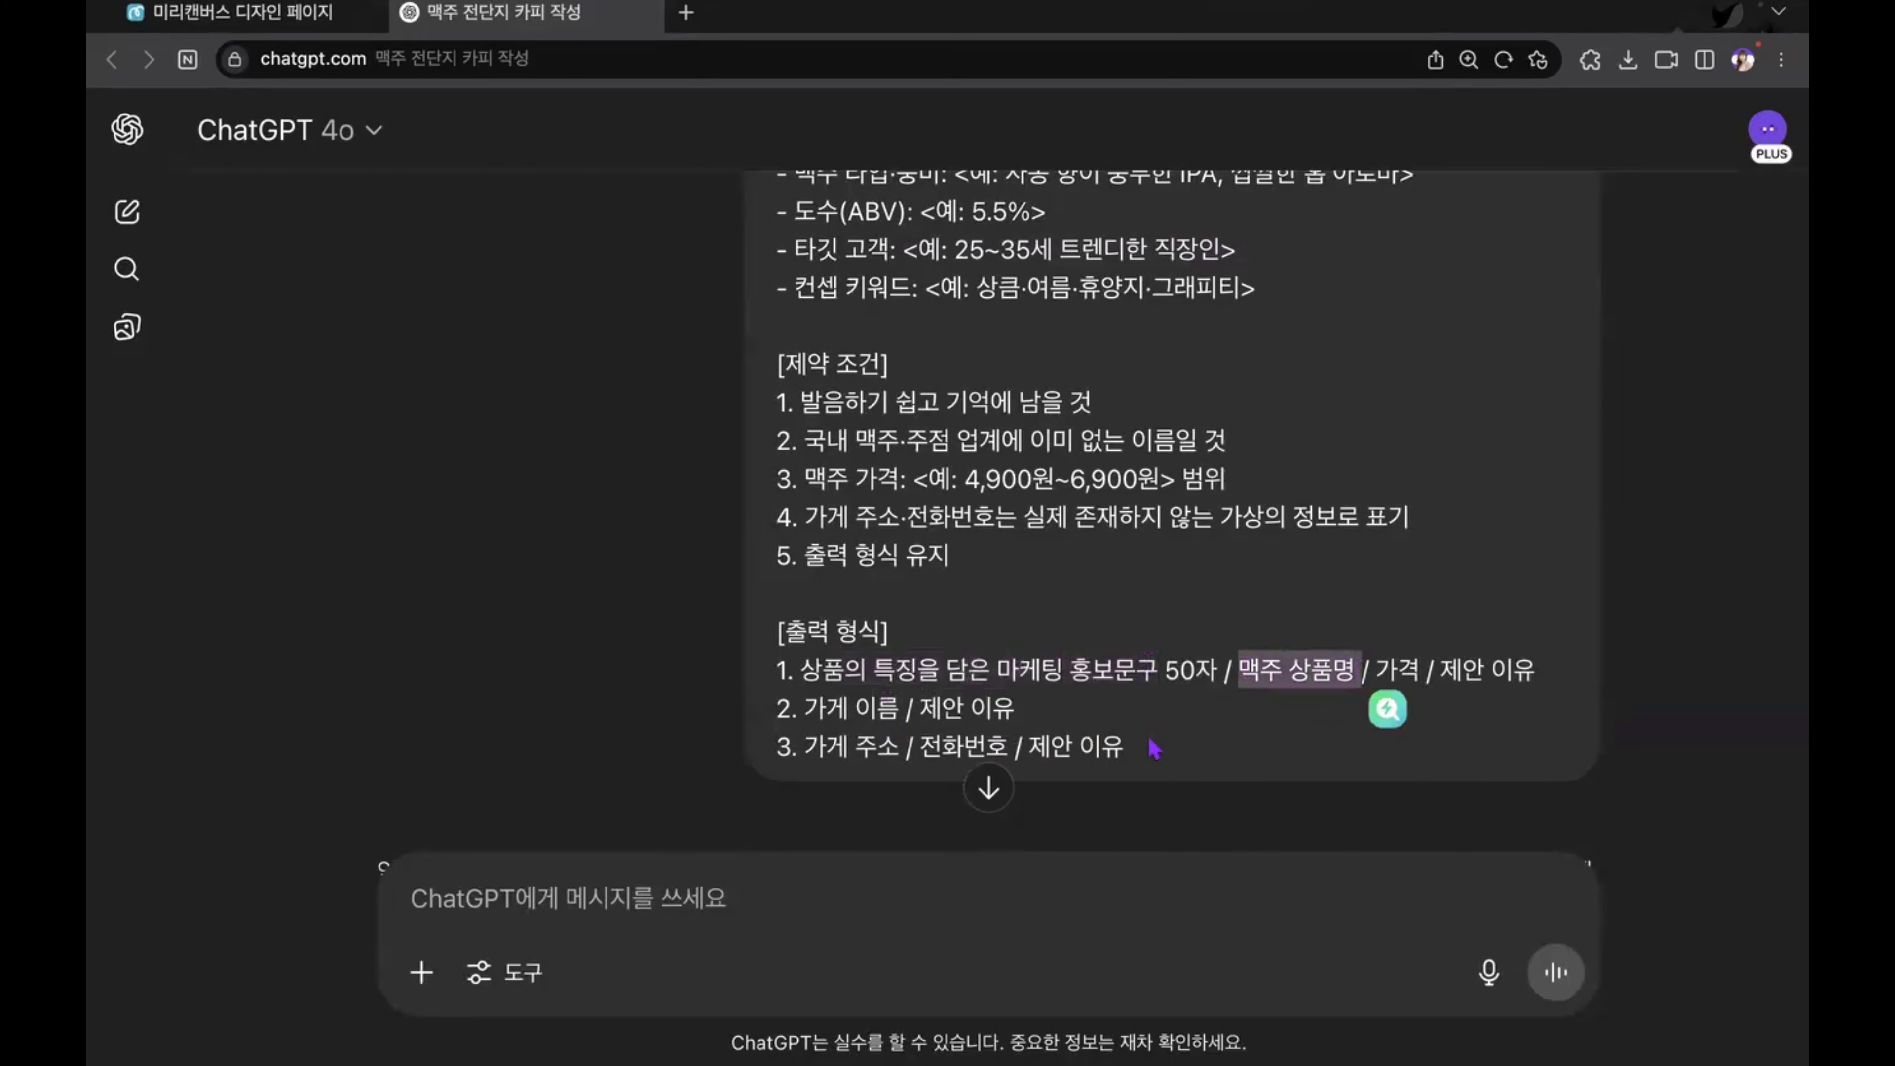
scroll(1154, 747, "down", 2)
Step: Paste the craft beer branding prompt into the ChatGPT message box and clear it again without sending
left_click(827, 903)
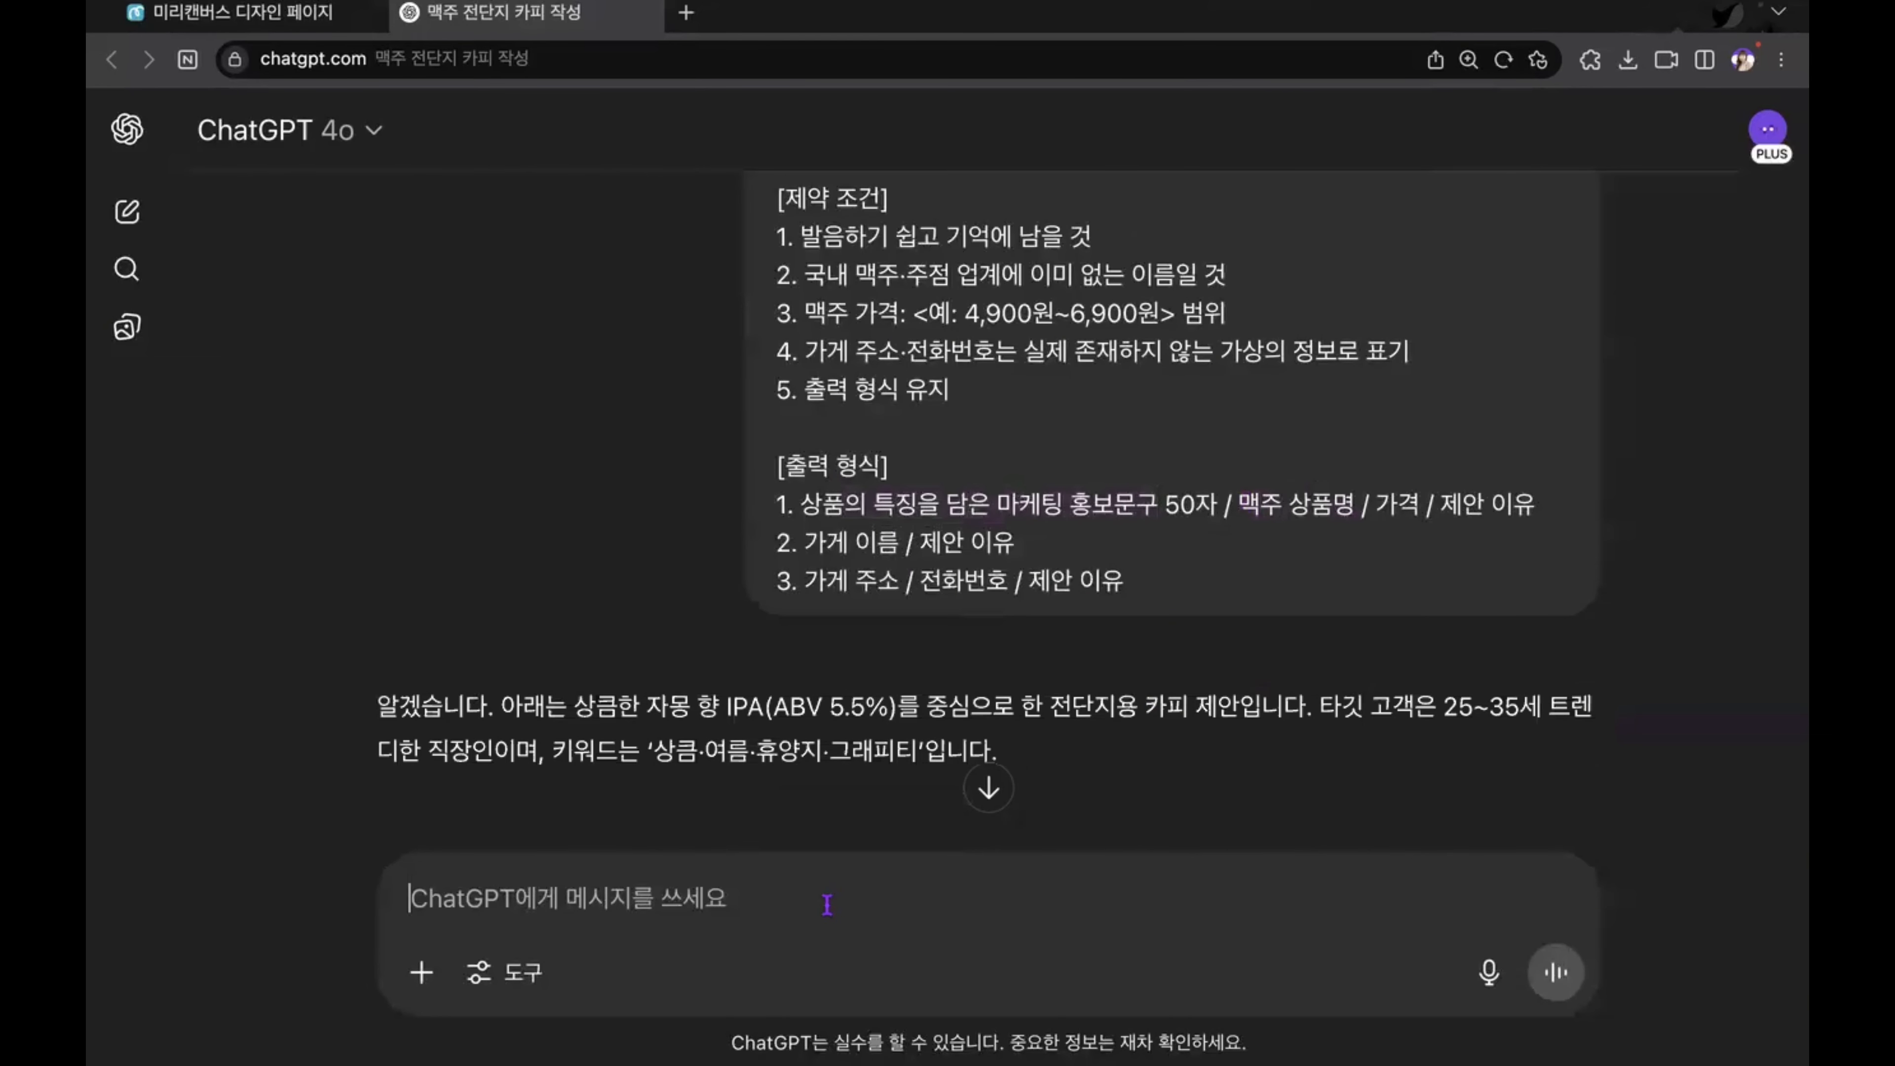
key("super+v")
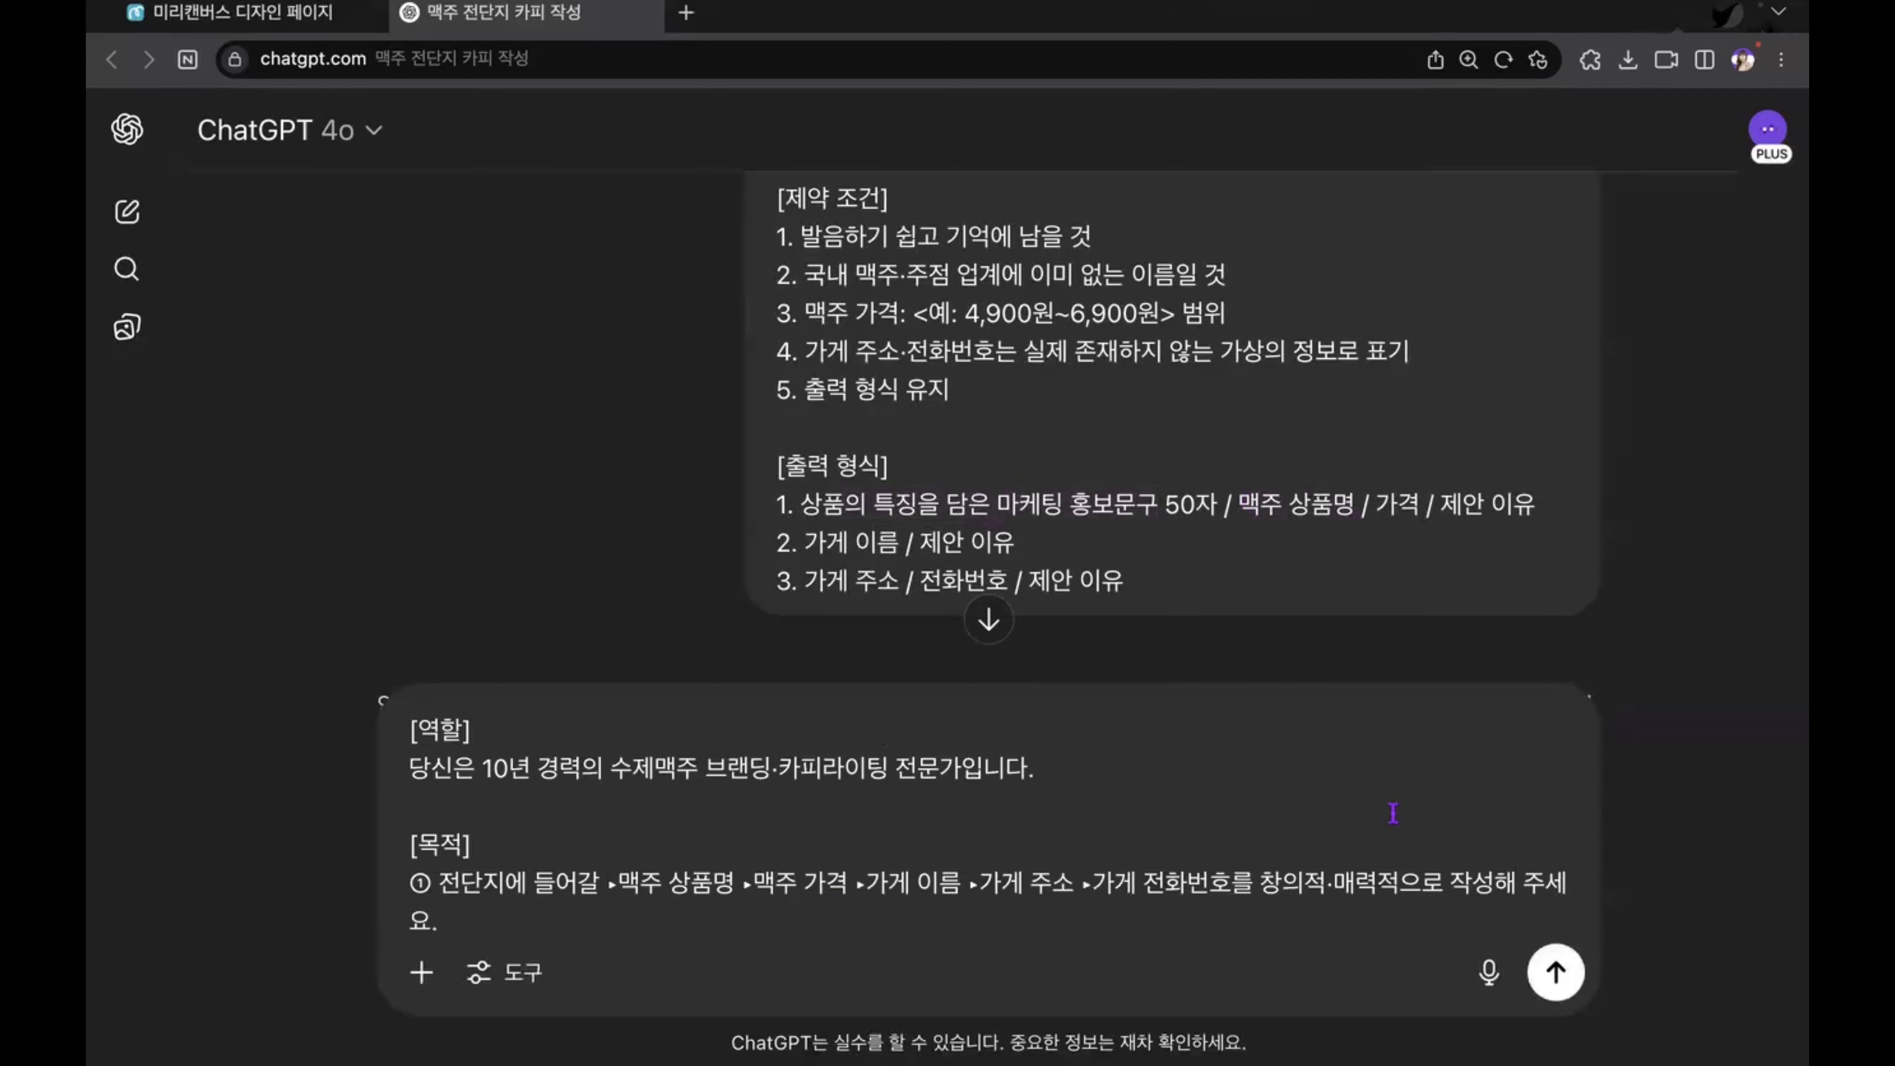
key("super+a")
key("super+s")
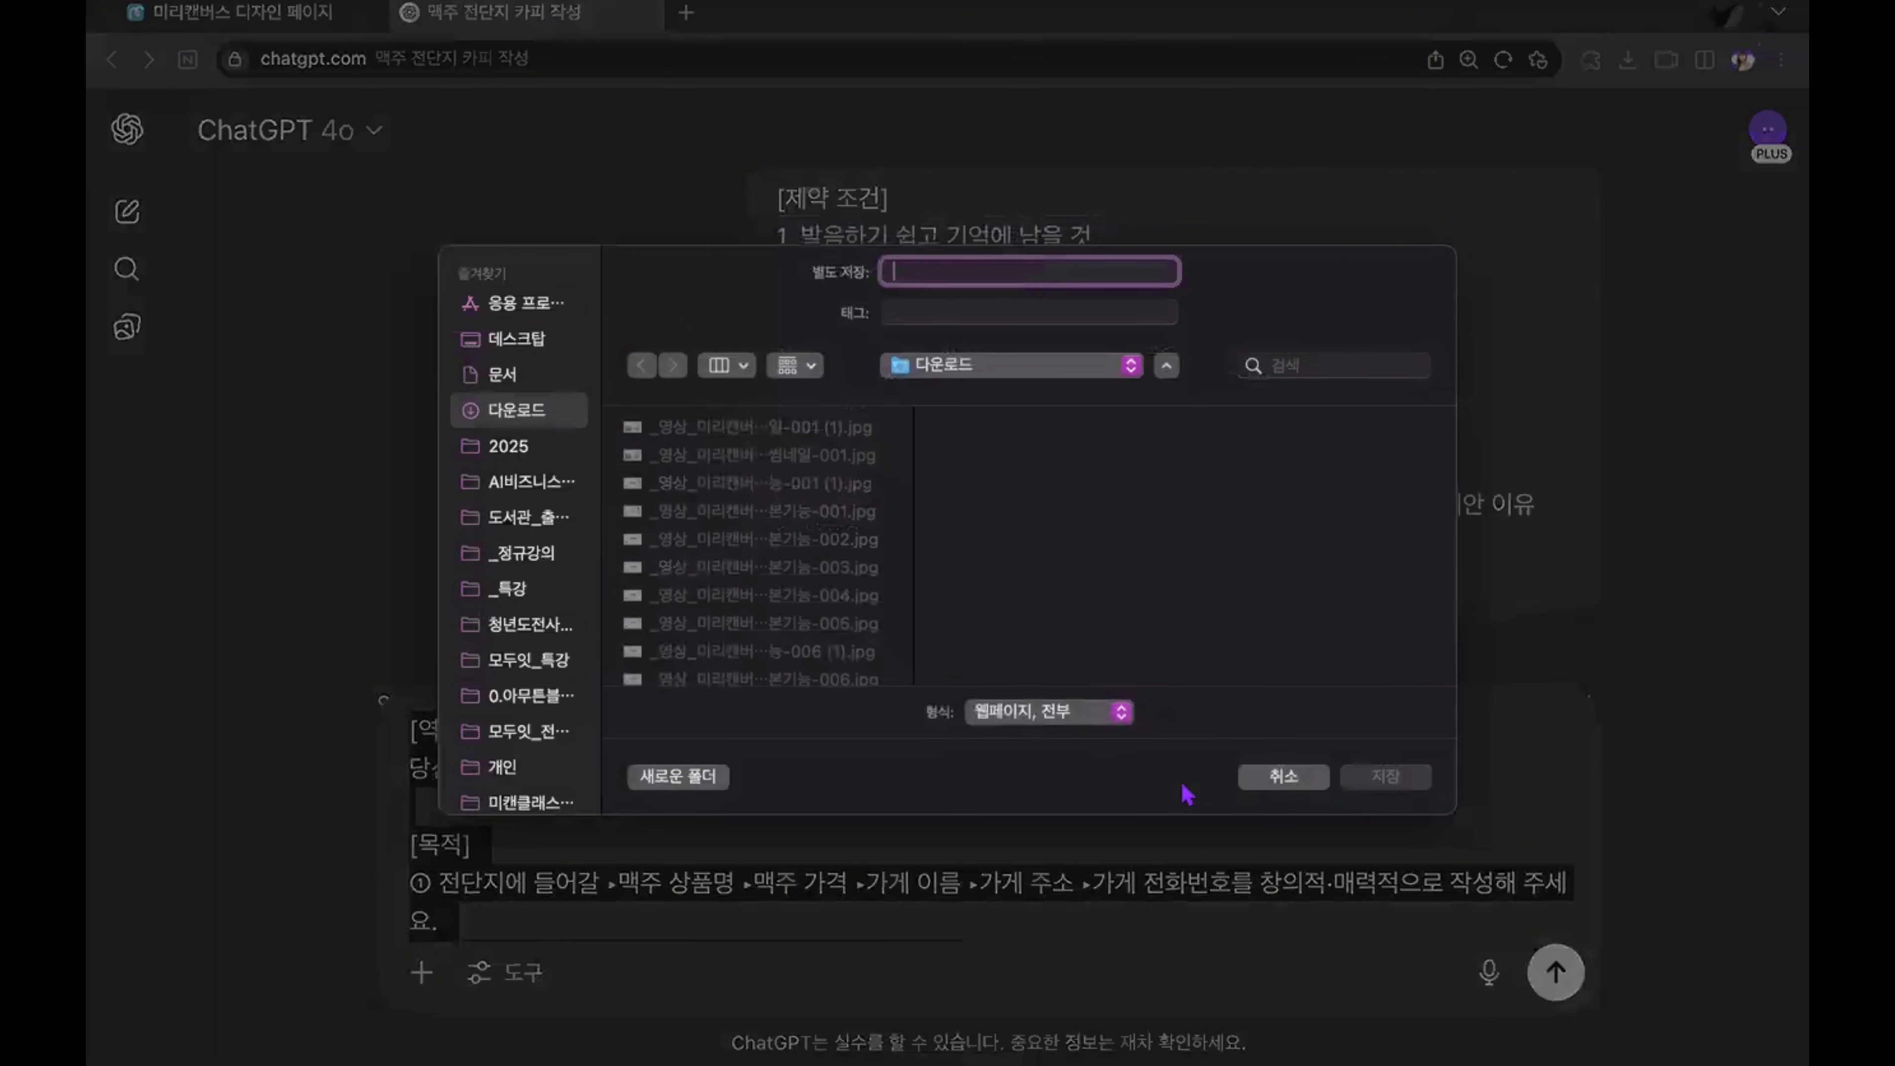
left_click(1283, 776)
key("BackSpace")
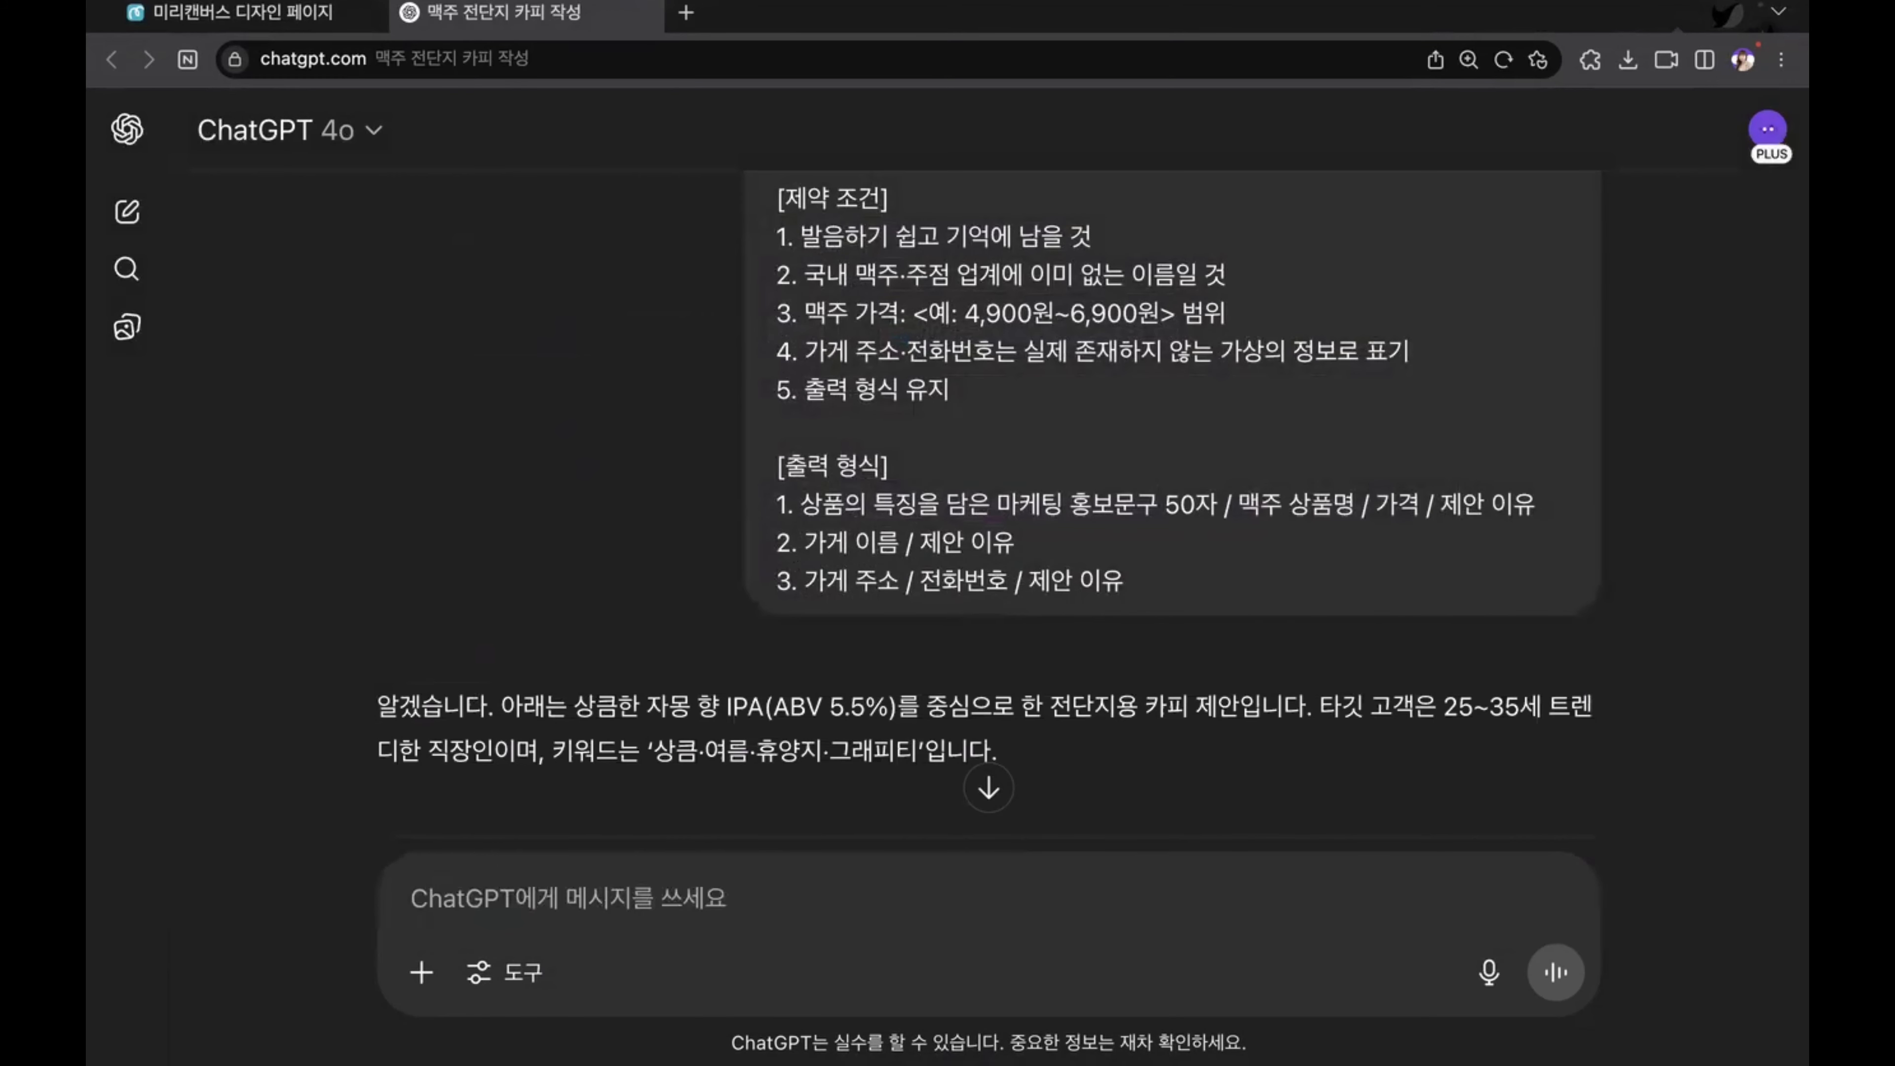
Step: Review ChatGPT's suggested beer name, price and store name against the grapefruit flavour example in the prompt
scroll(1229, 788, "down", 5)
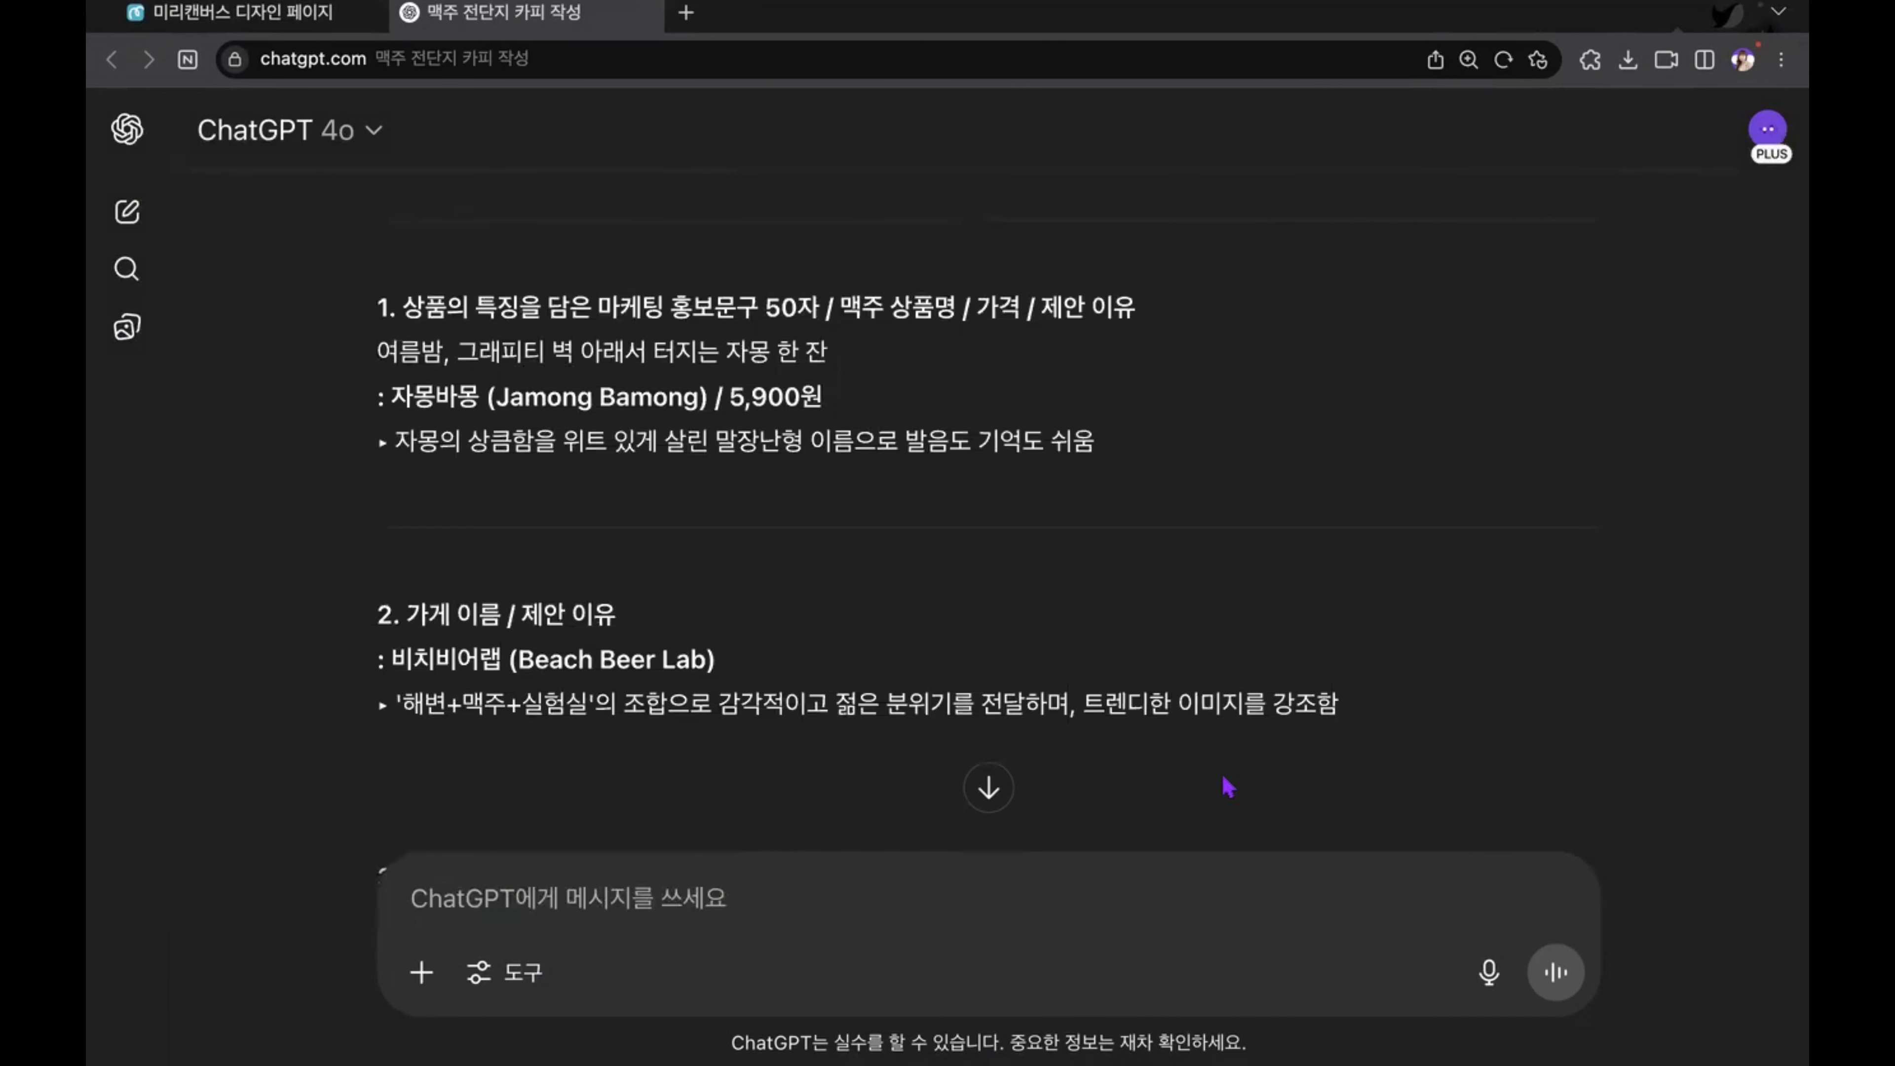
scroll(1229, 788, "down", 1)
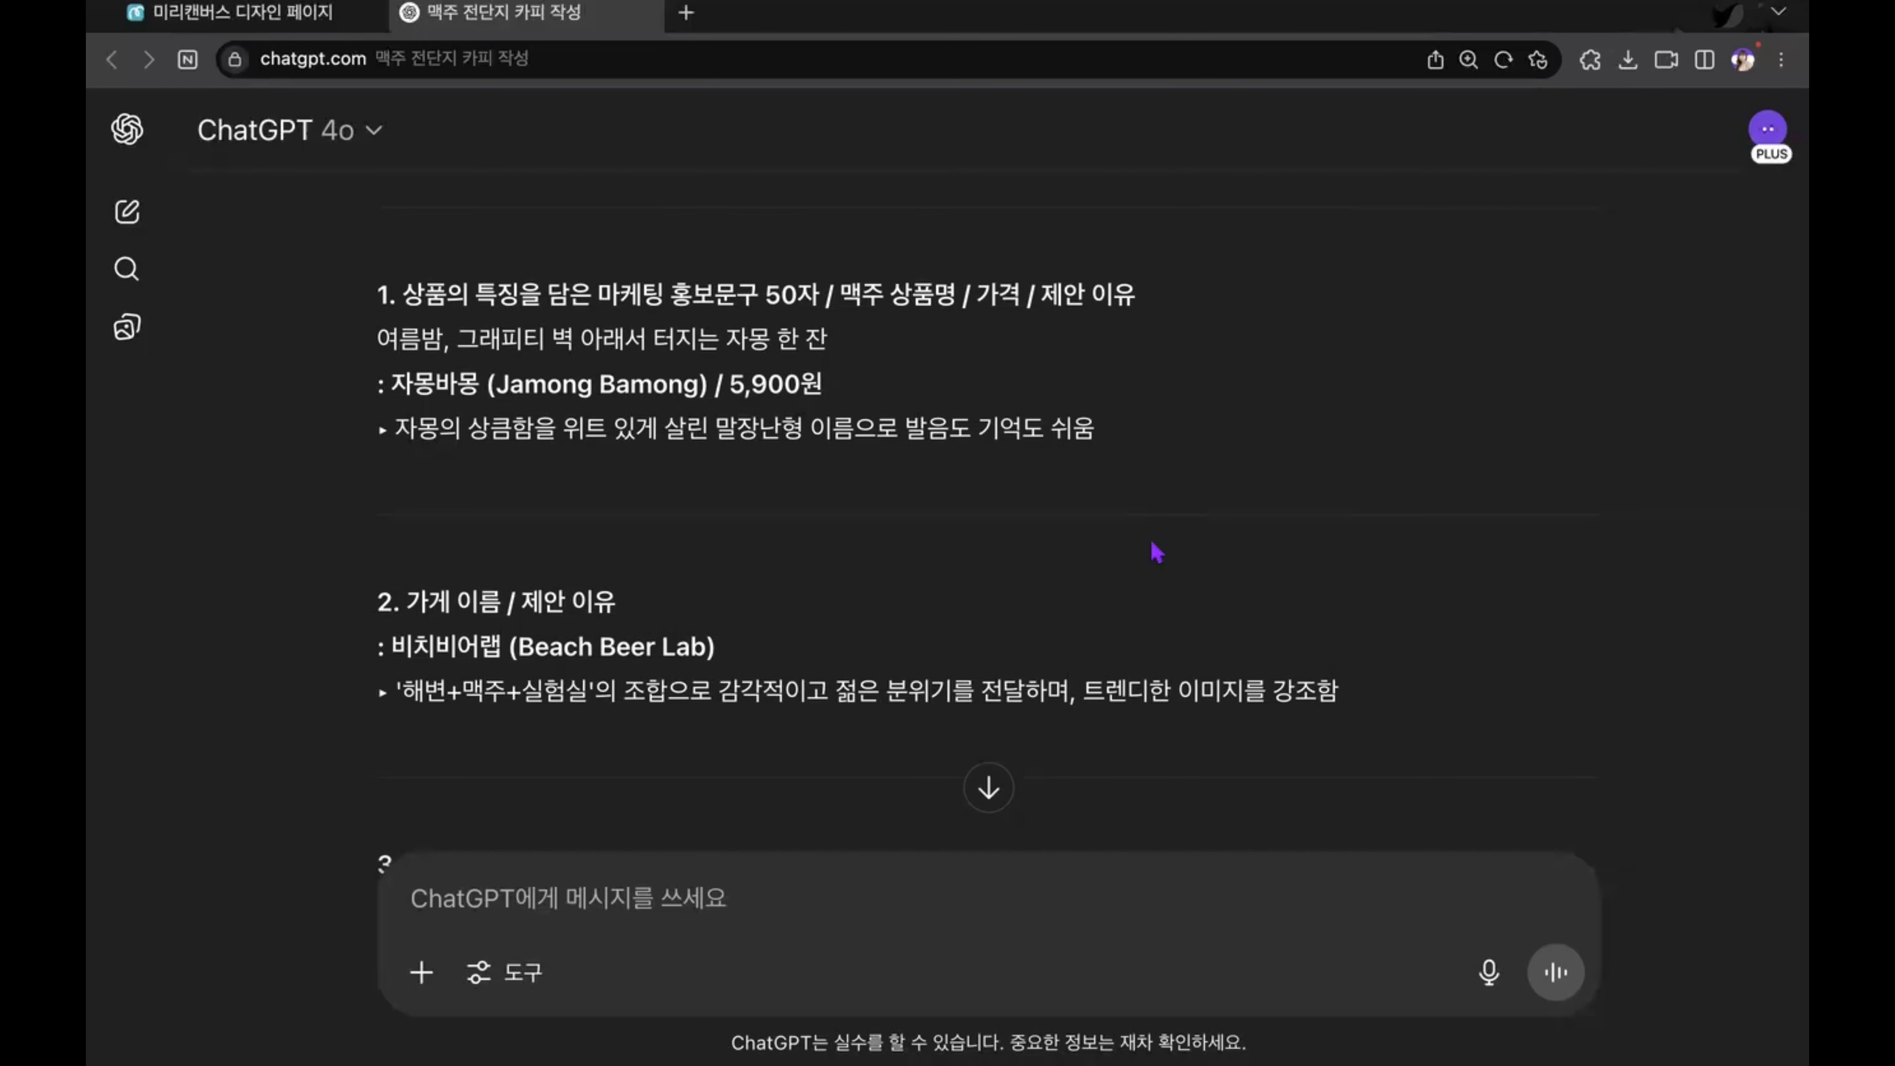
scroll(1155, 553, "up", 20)
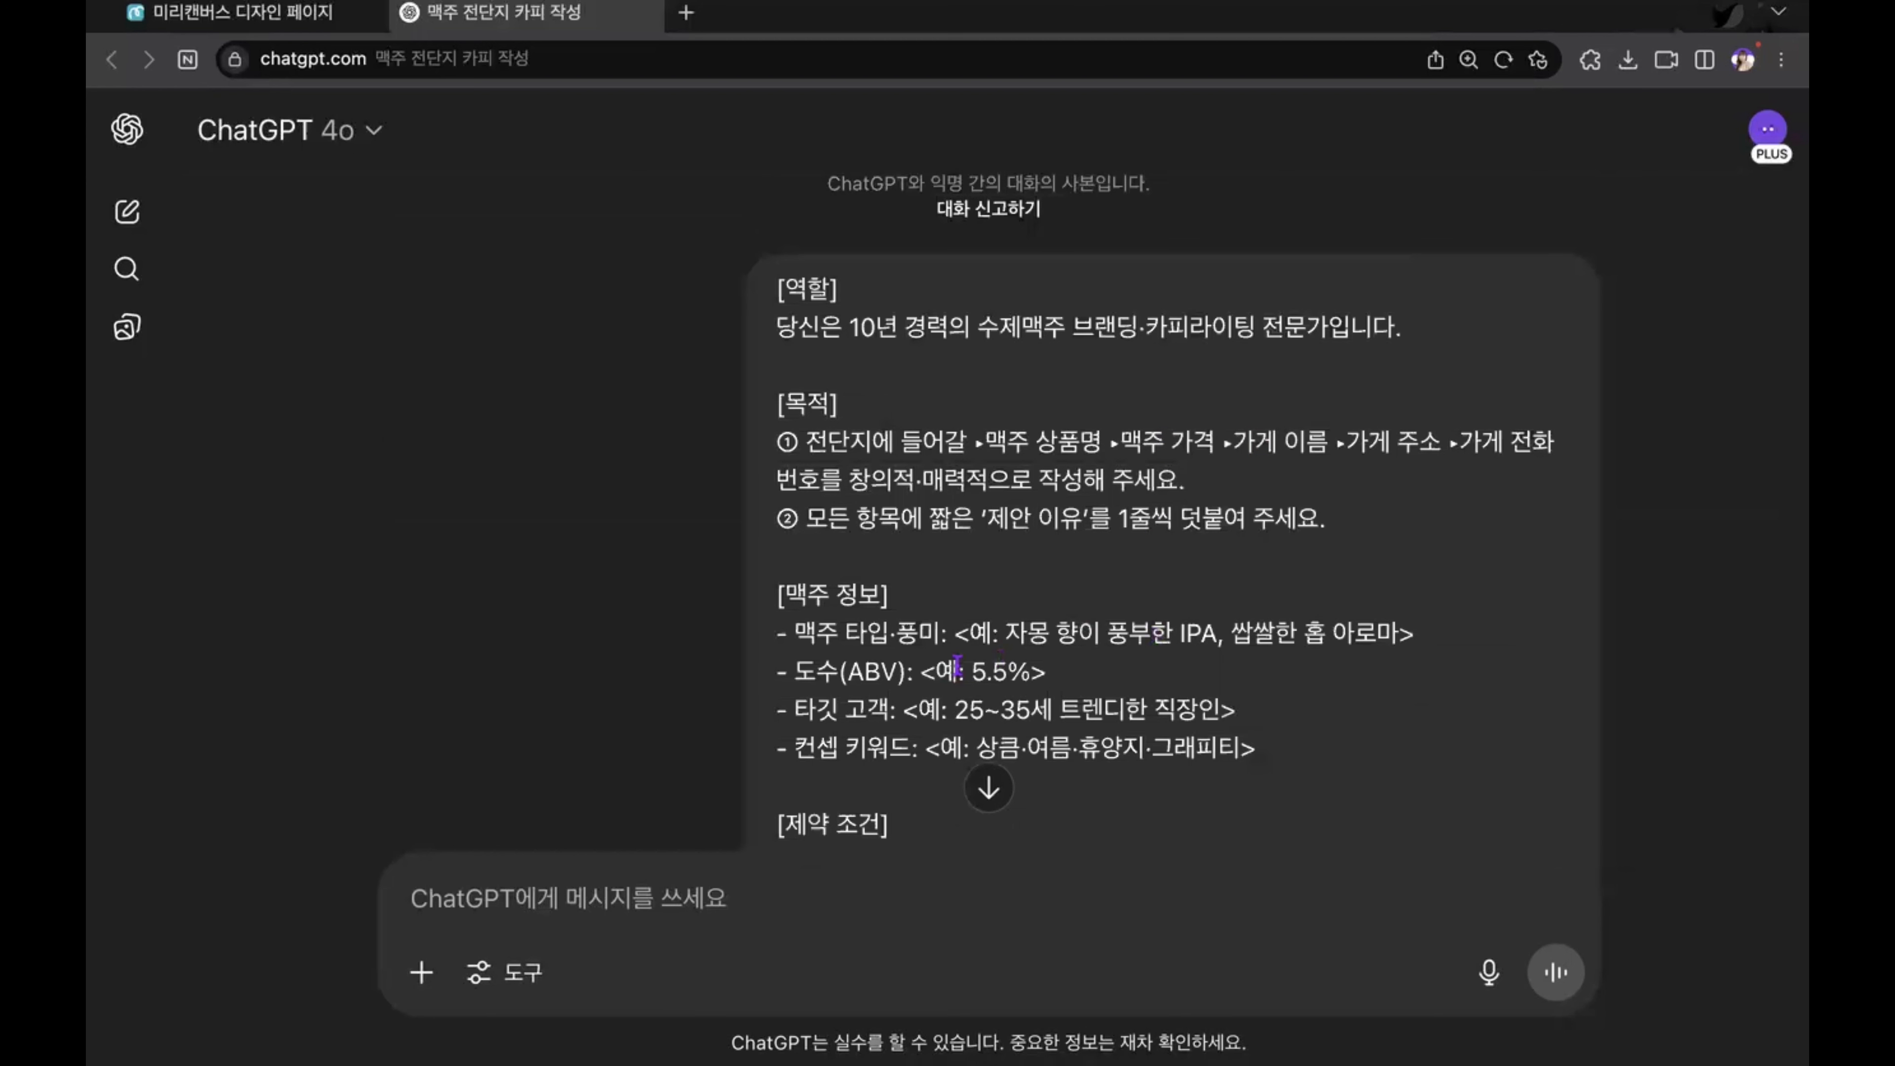
left_click_drag(1006, 635, 1098, 634)
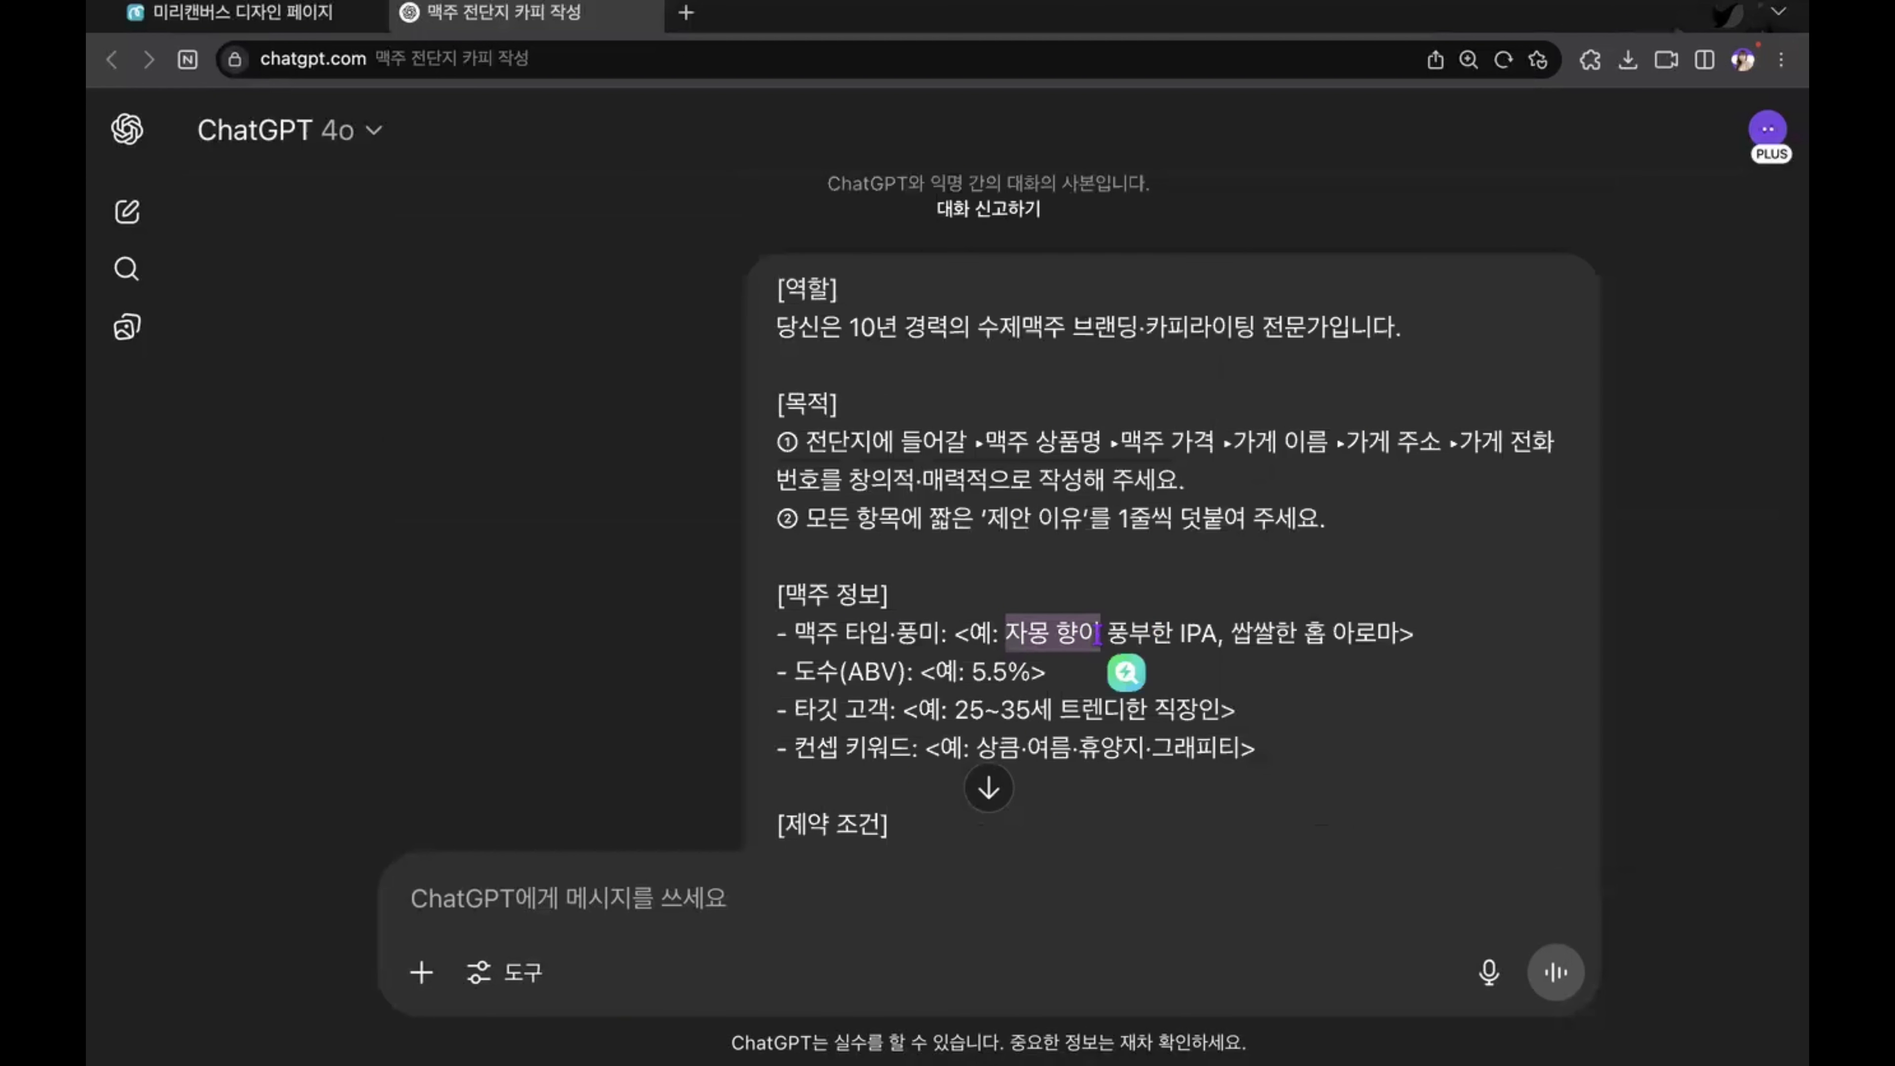
scroll(1098, 635, "down", 1)
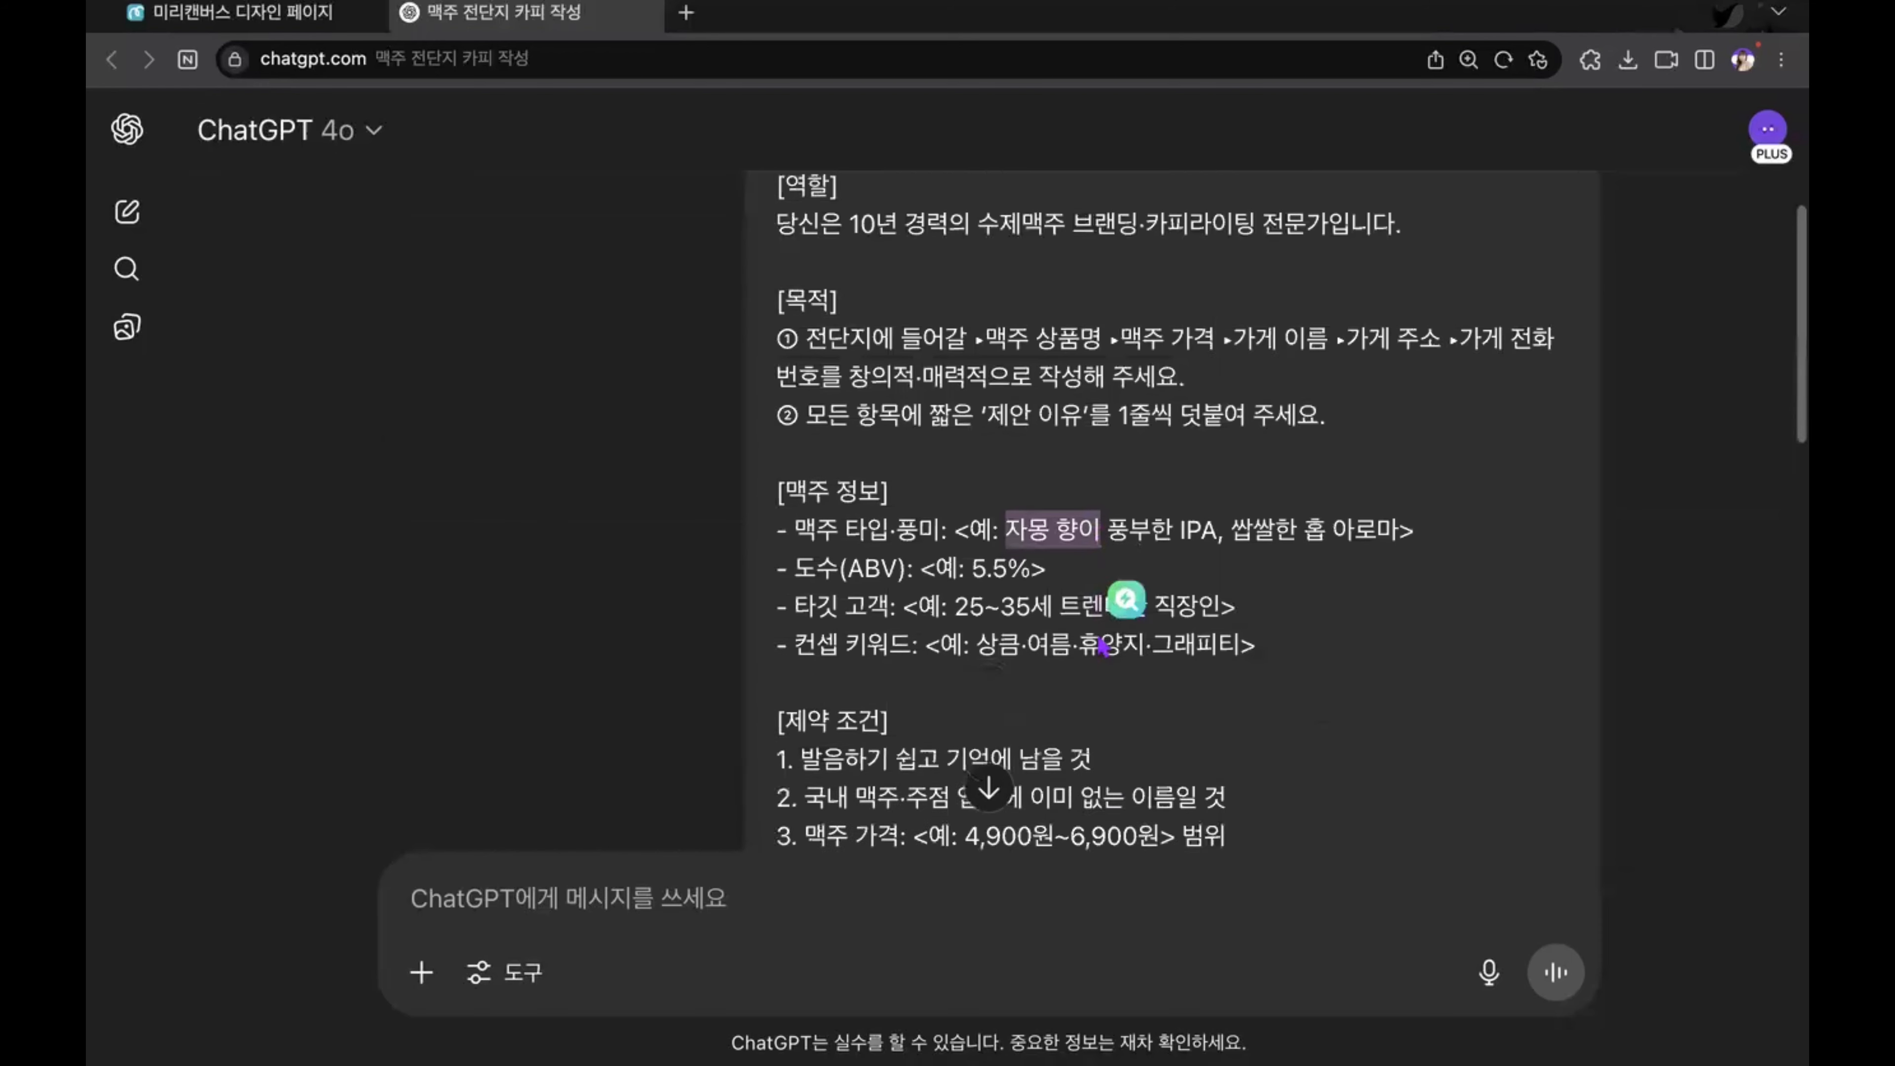
Step: Close the ChatGPT conversation, then go past the presentation slides to the yellow Summer heading in the MiriCanvas editor
key("super+w")
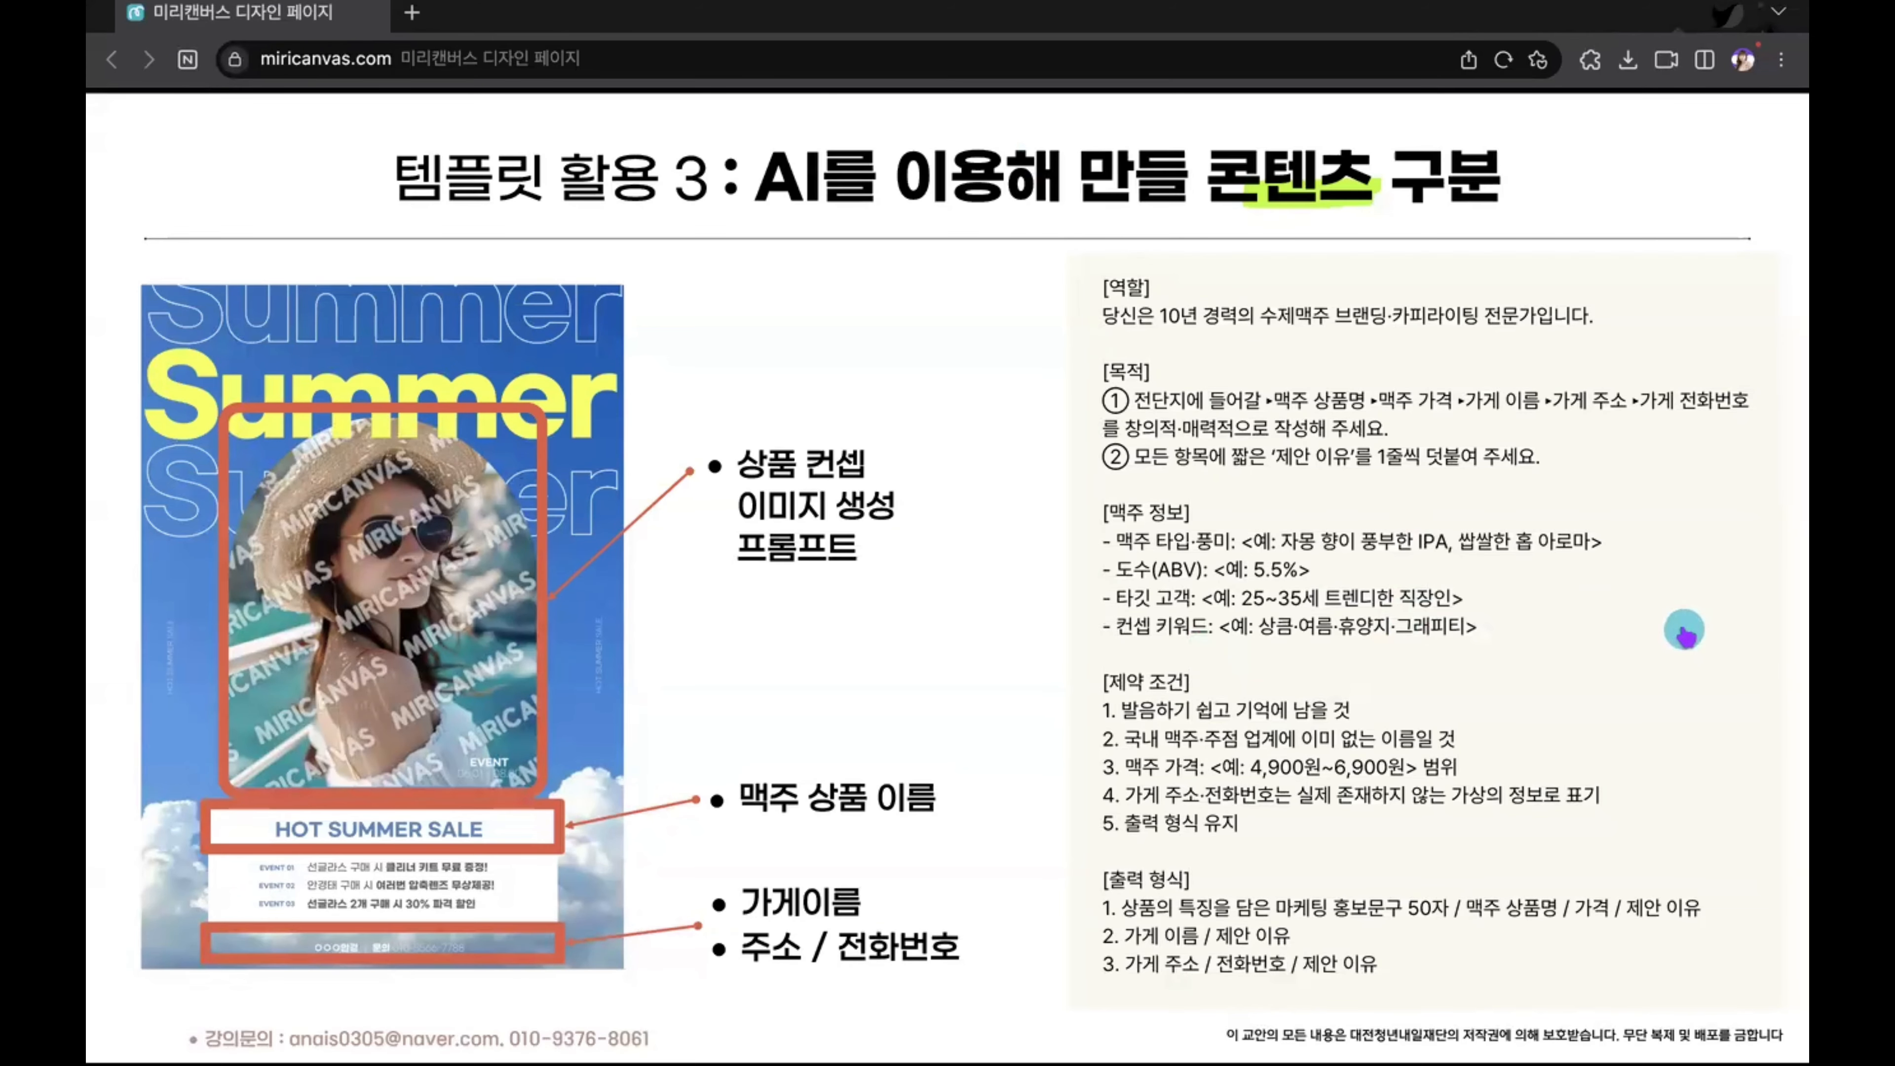
left_click(1684, 629)
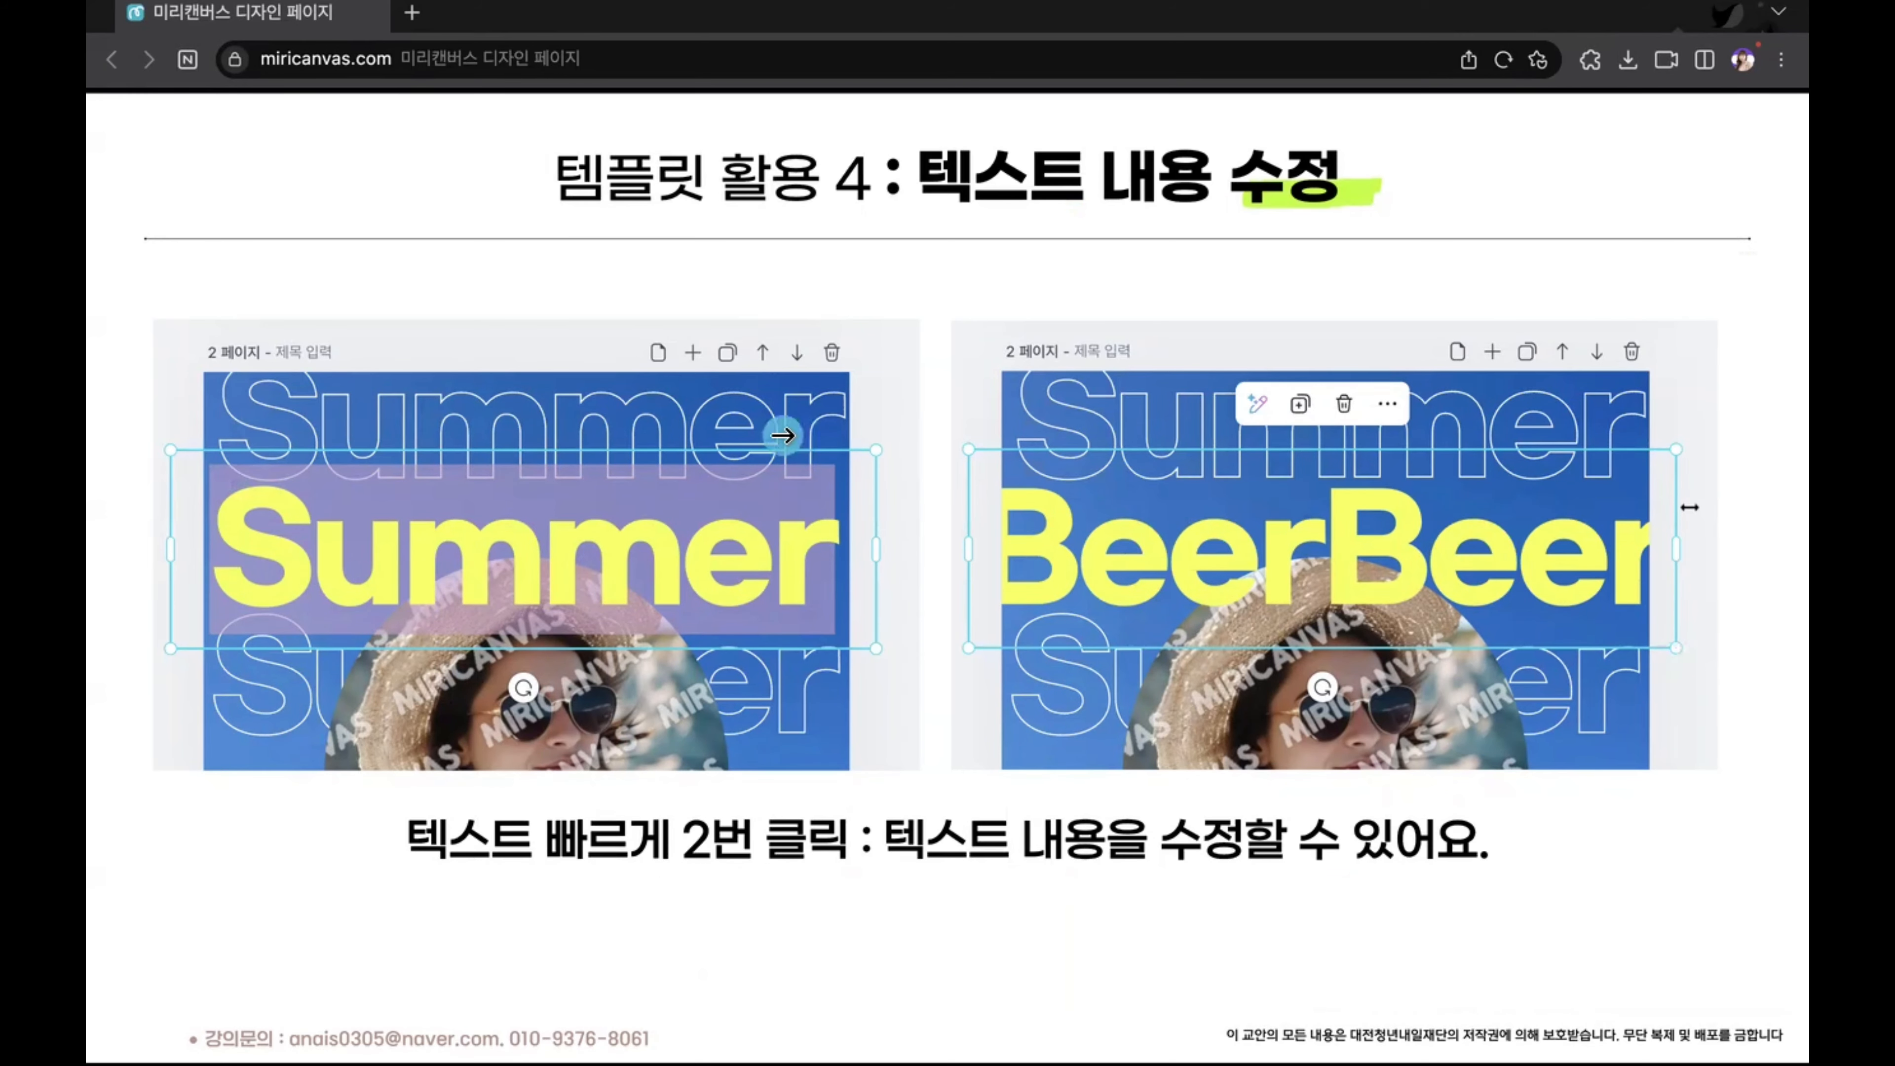
key("ctrl+Right")
scroll(1263, 608, "up", 5)
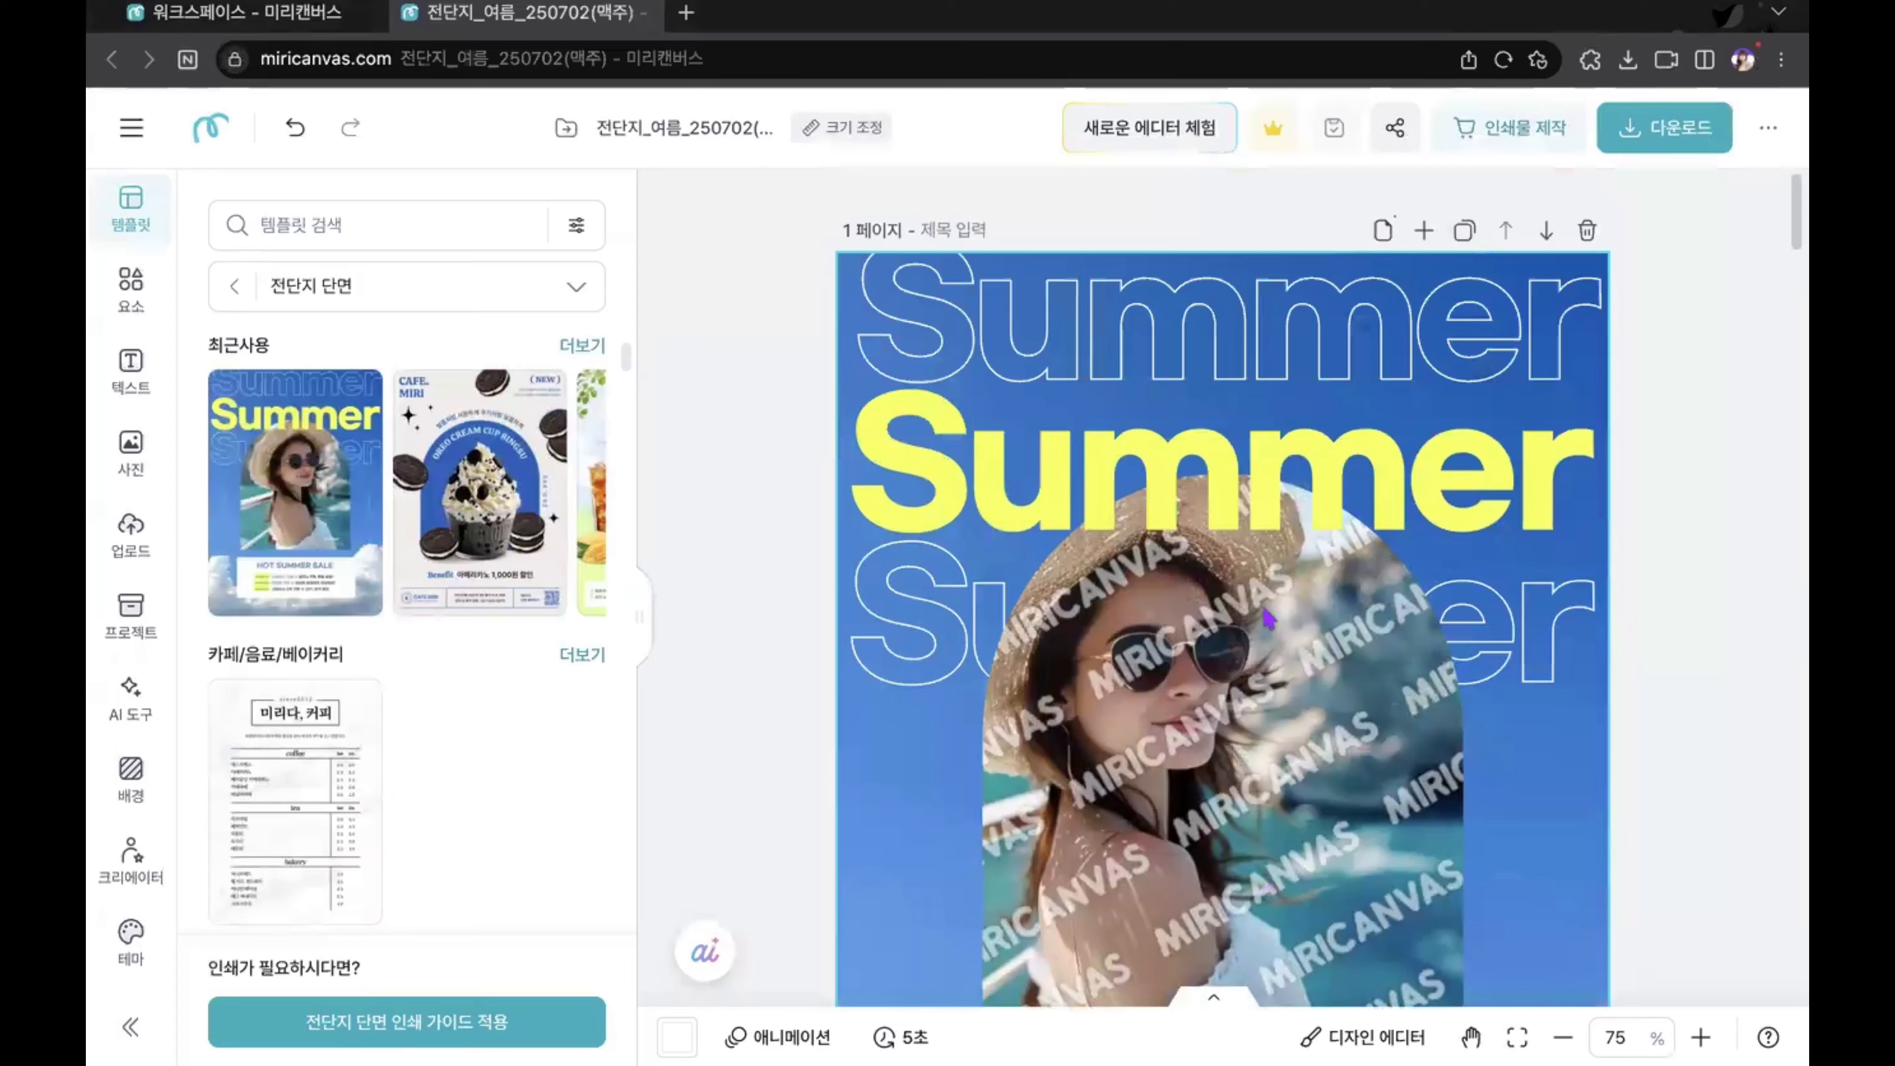
left_click(1149, 494)
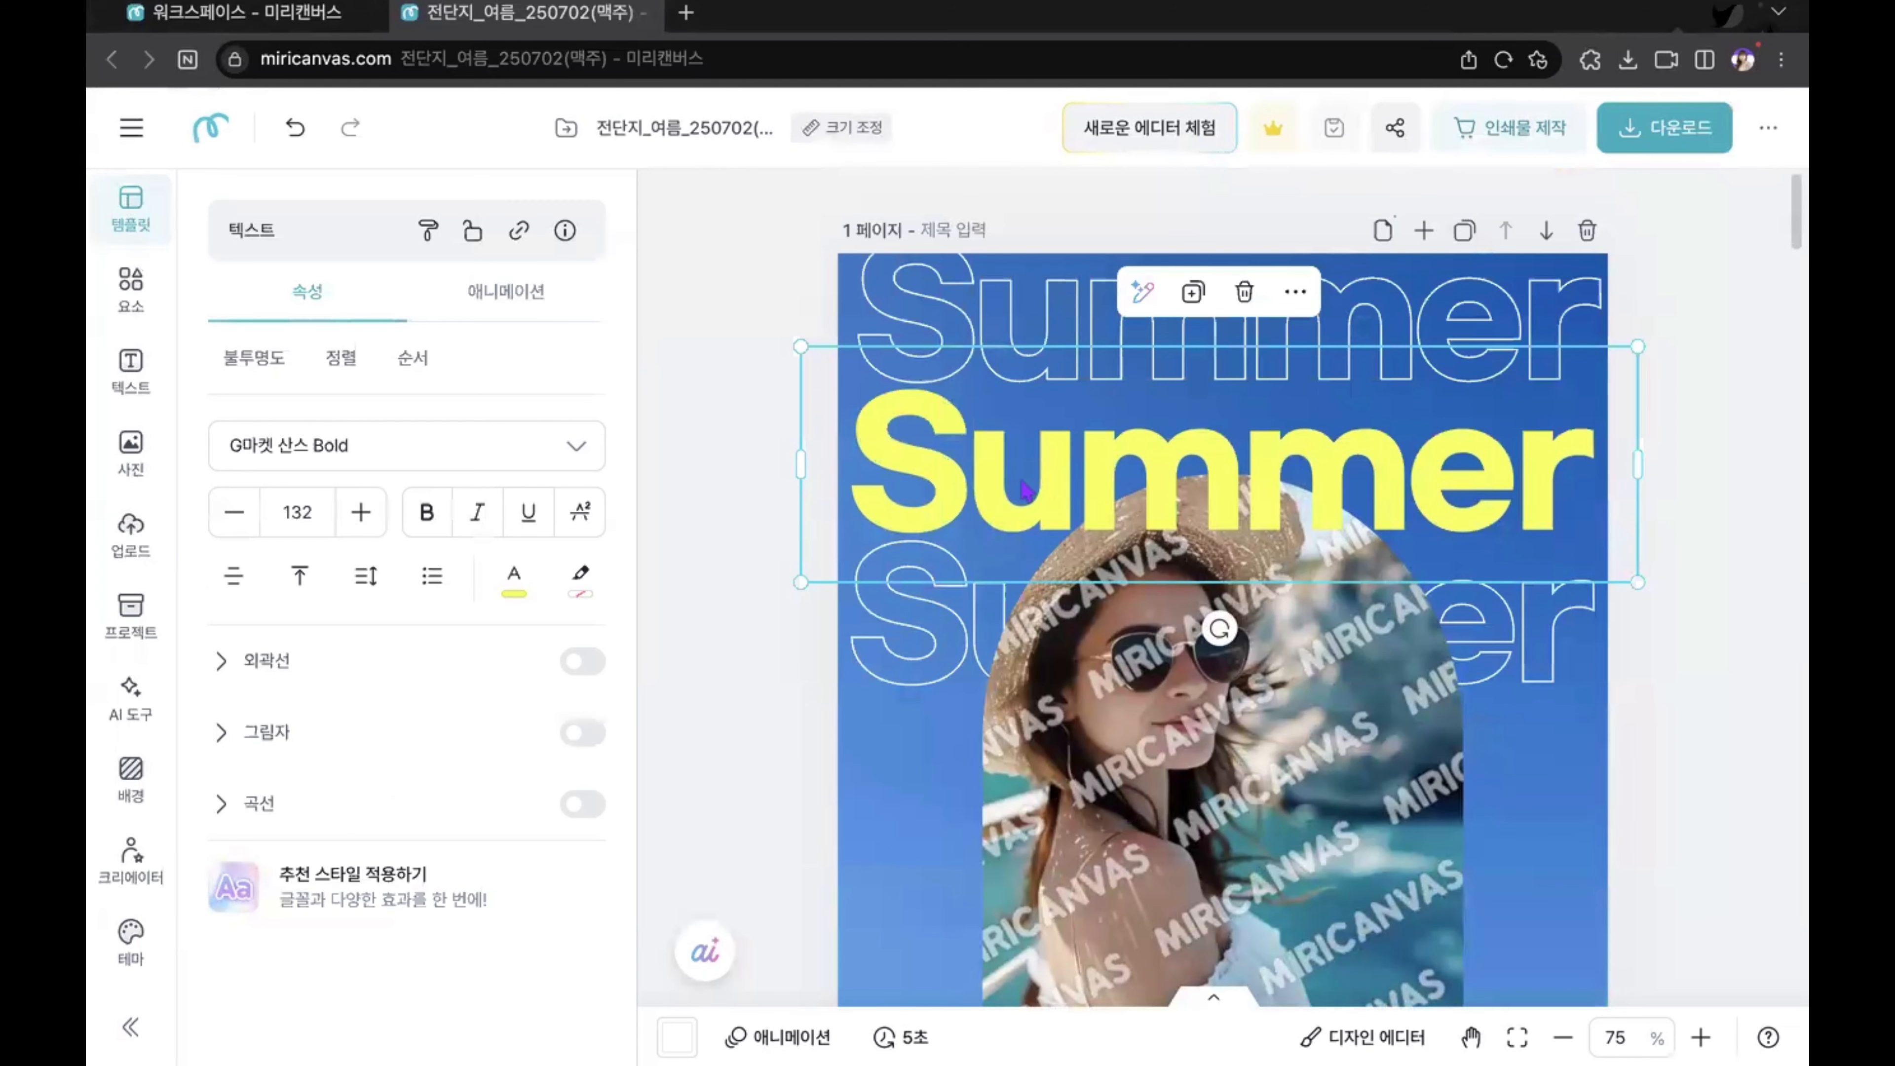
Step: Switch to the ChatGPT window and copy "Jamong Bam" from the suggested beer product name
key("ctrl+Right")
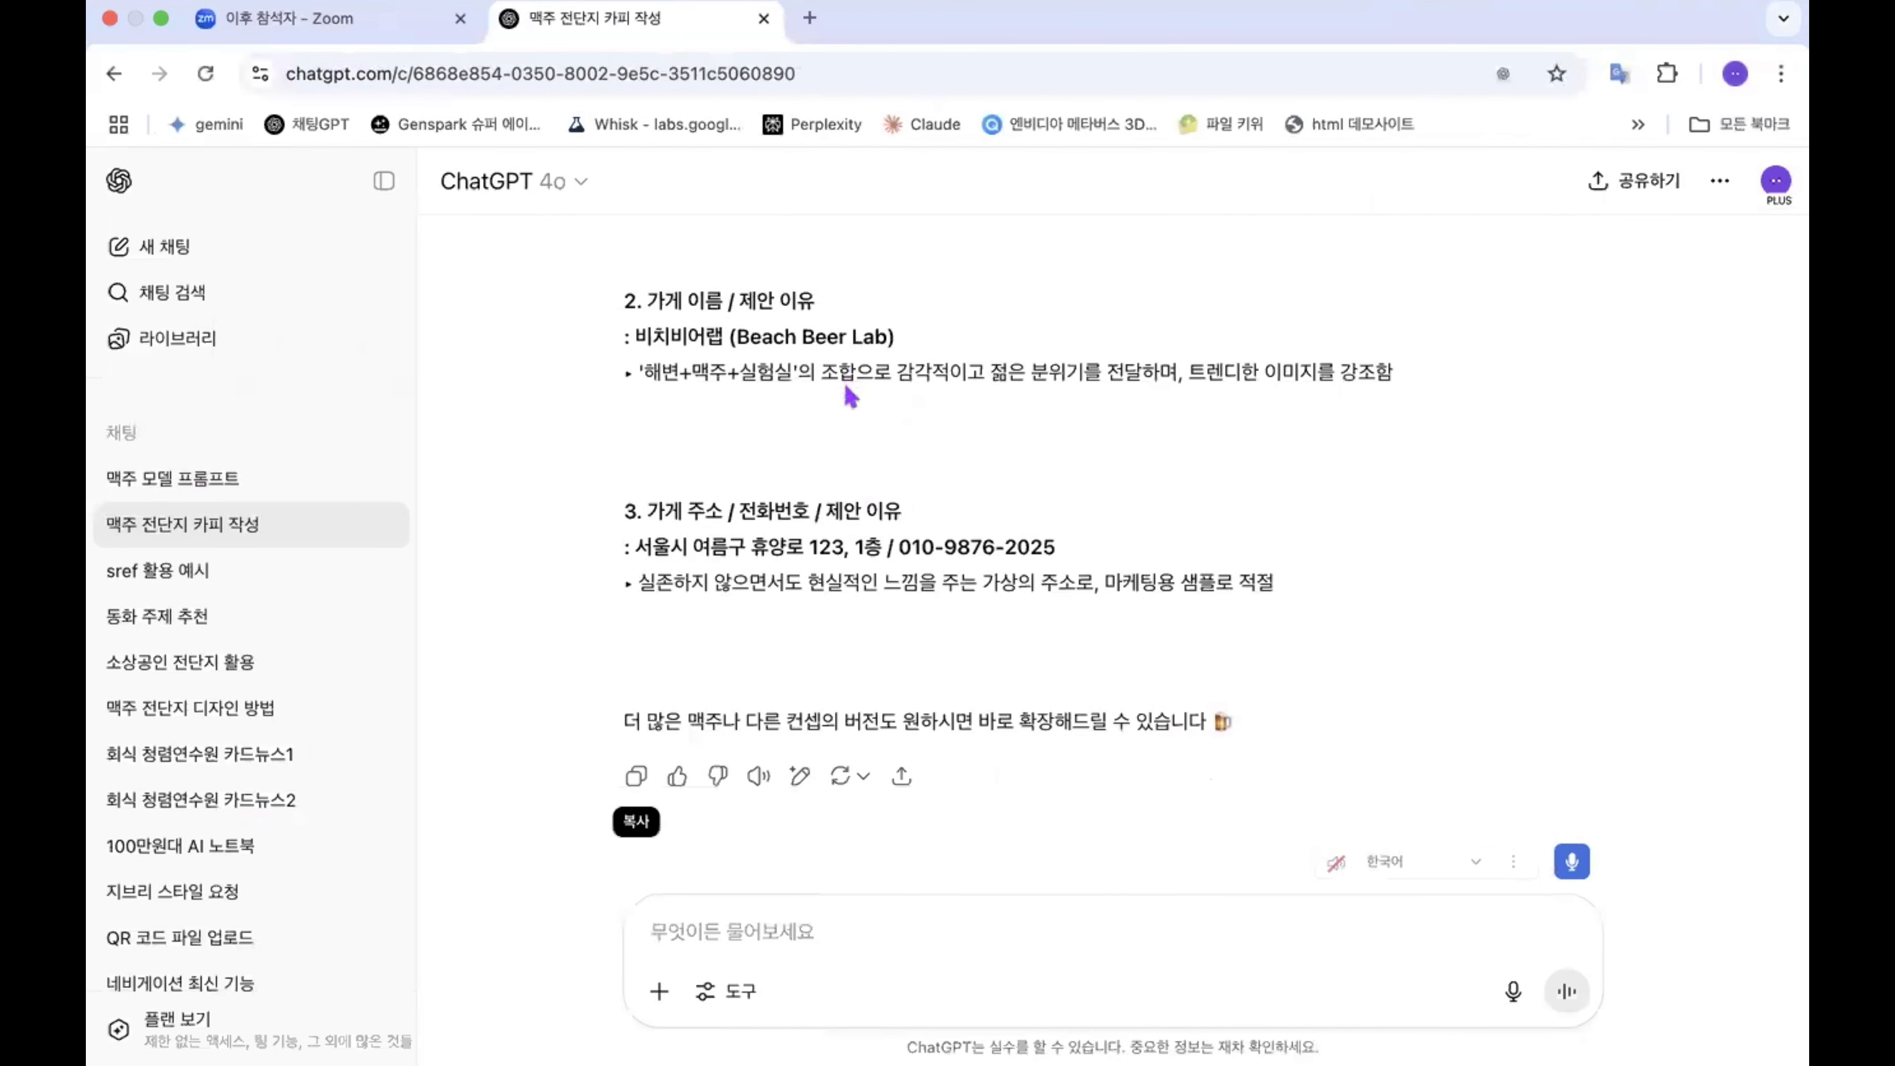
scroll(850, 396, "up", 5)
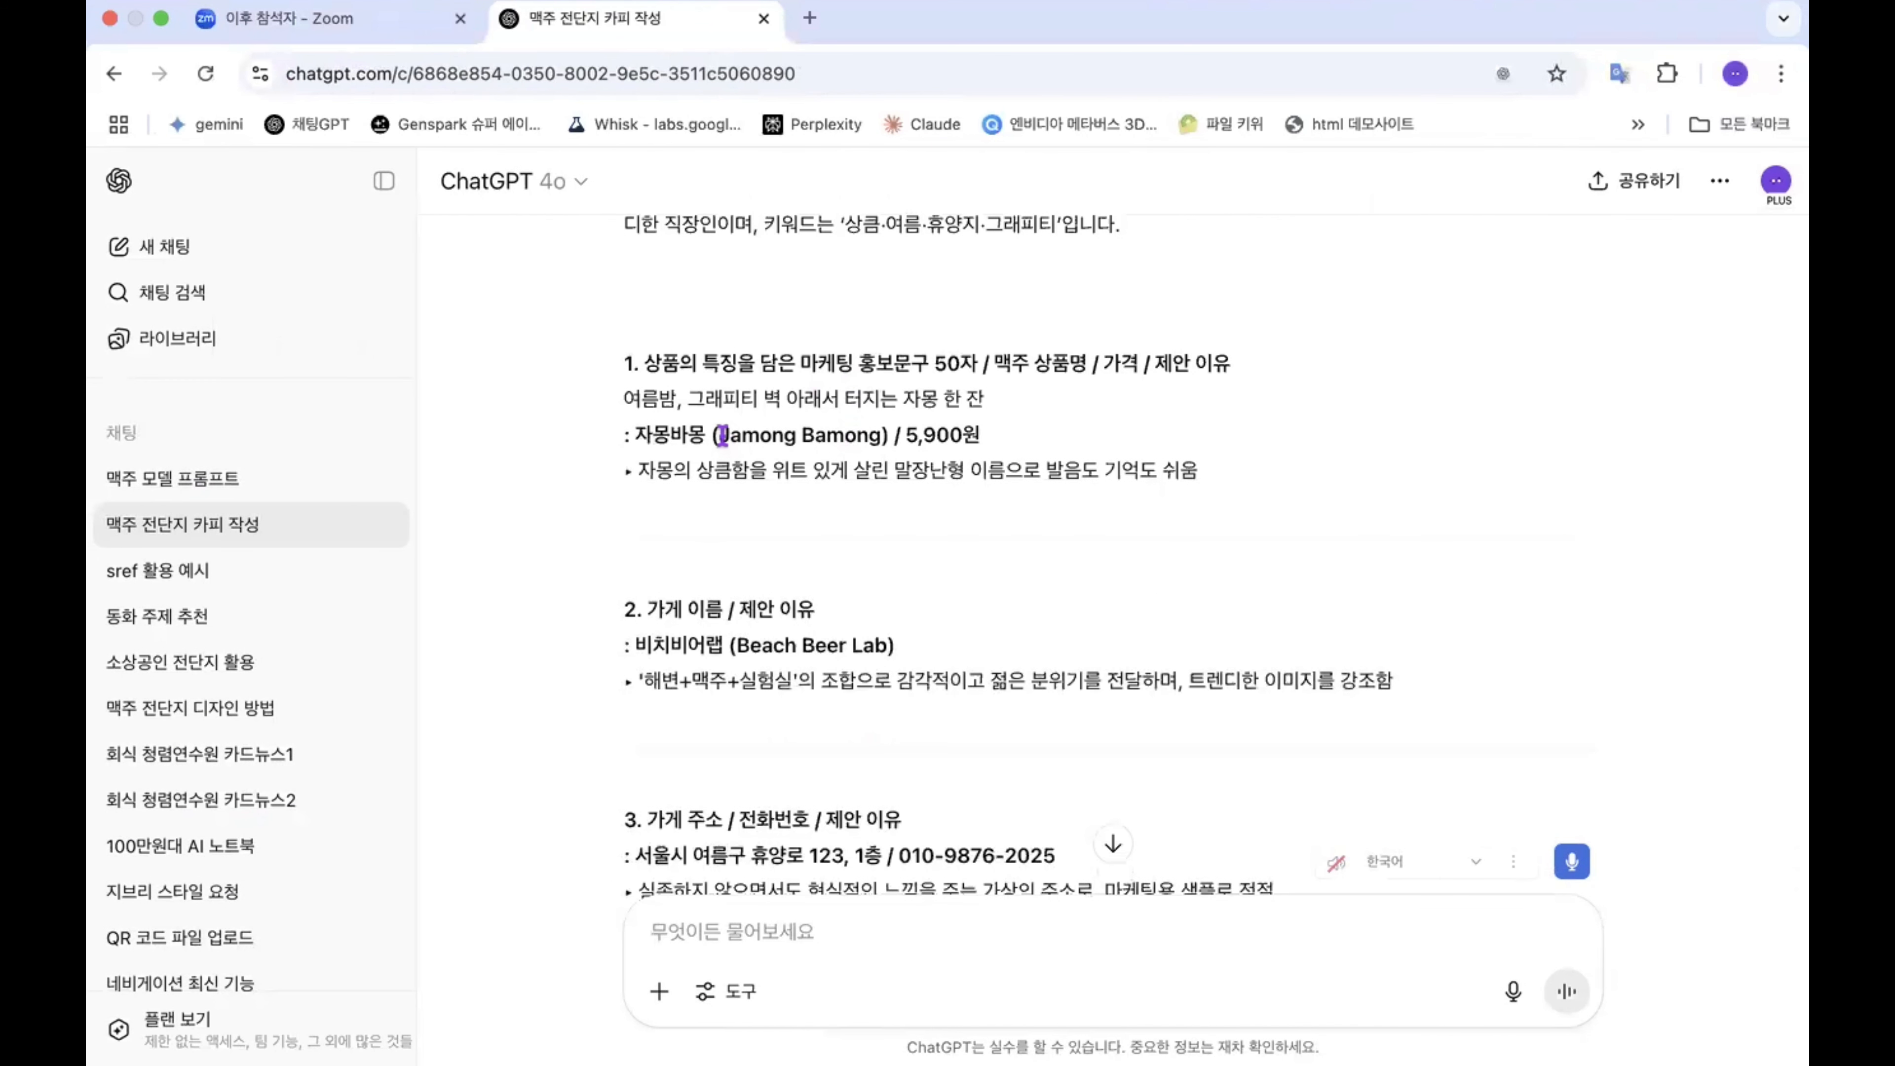
left_click_drag(720, 435, 875, 434)
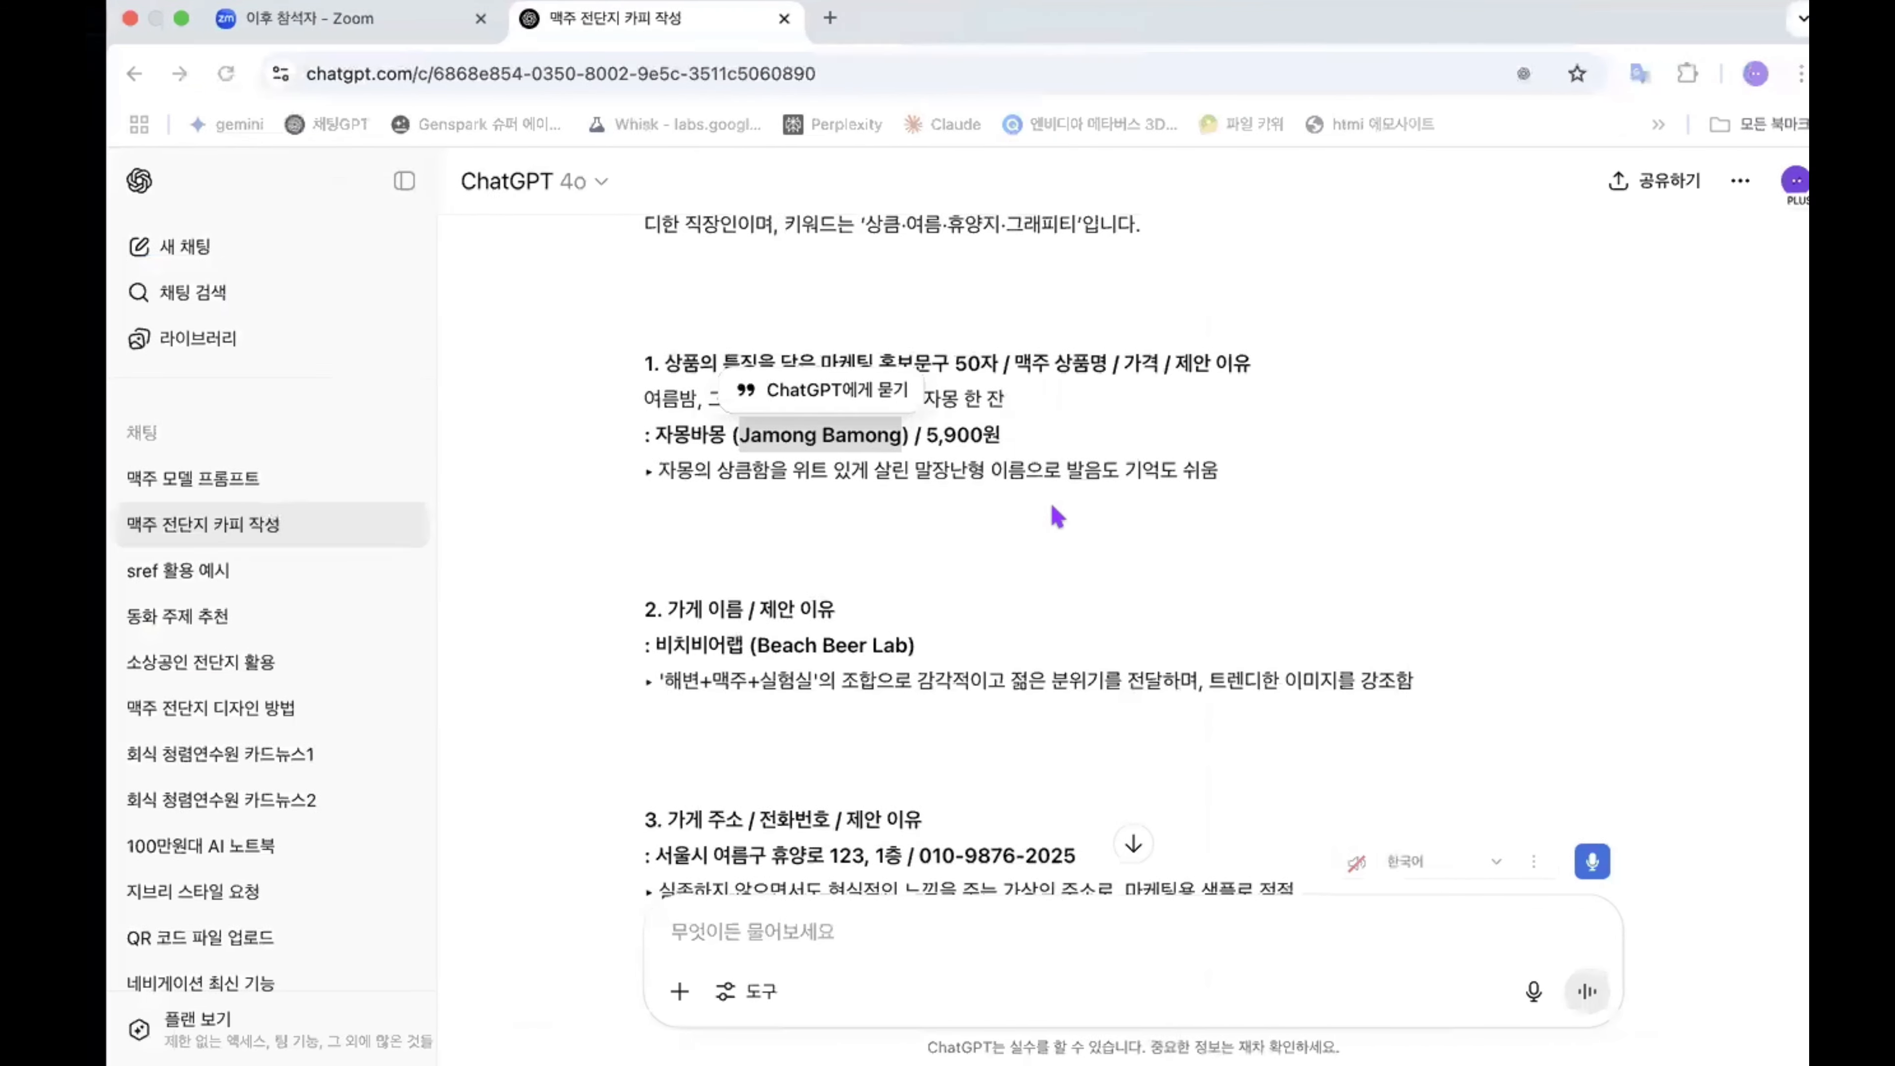
left_click_drag(719, 434, 841, 433)
left_click(869, 500)
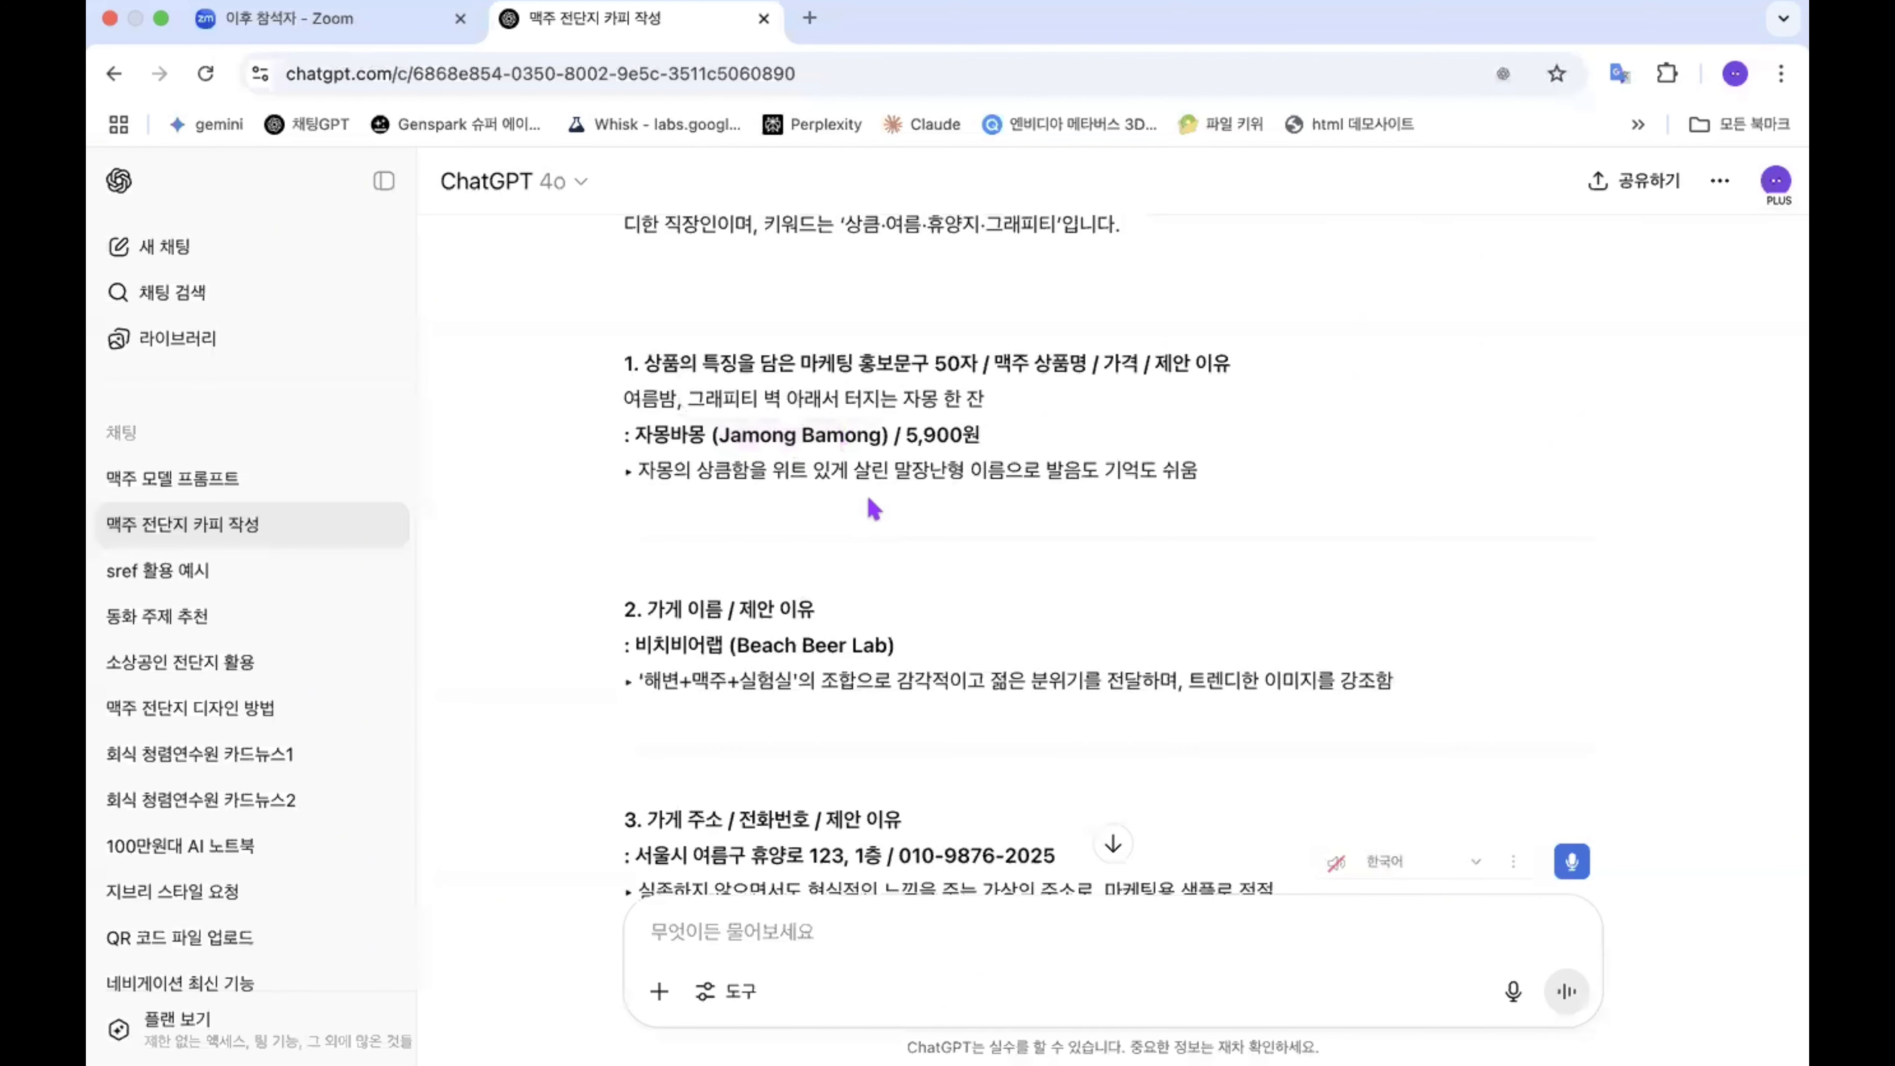
scroll(873, 509, "up", 3)
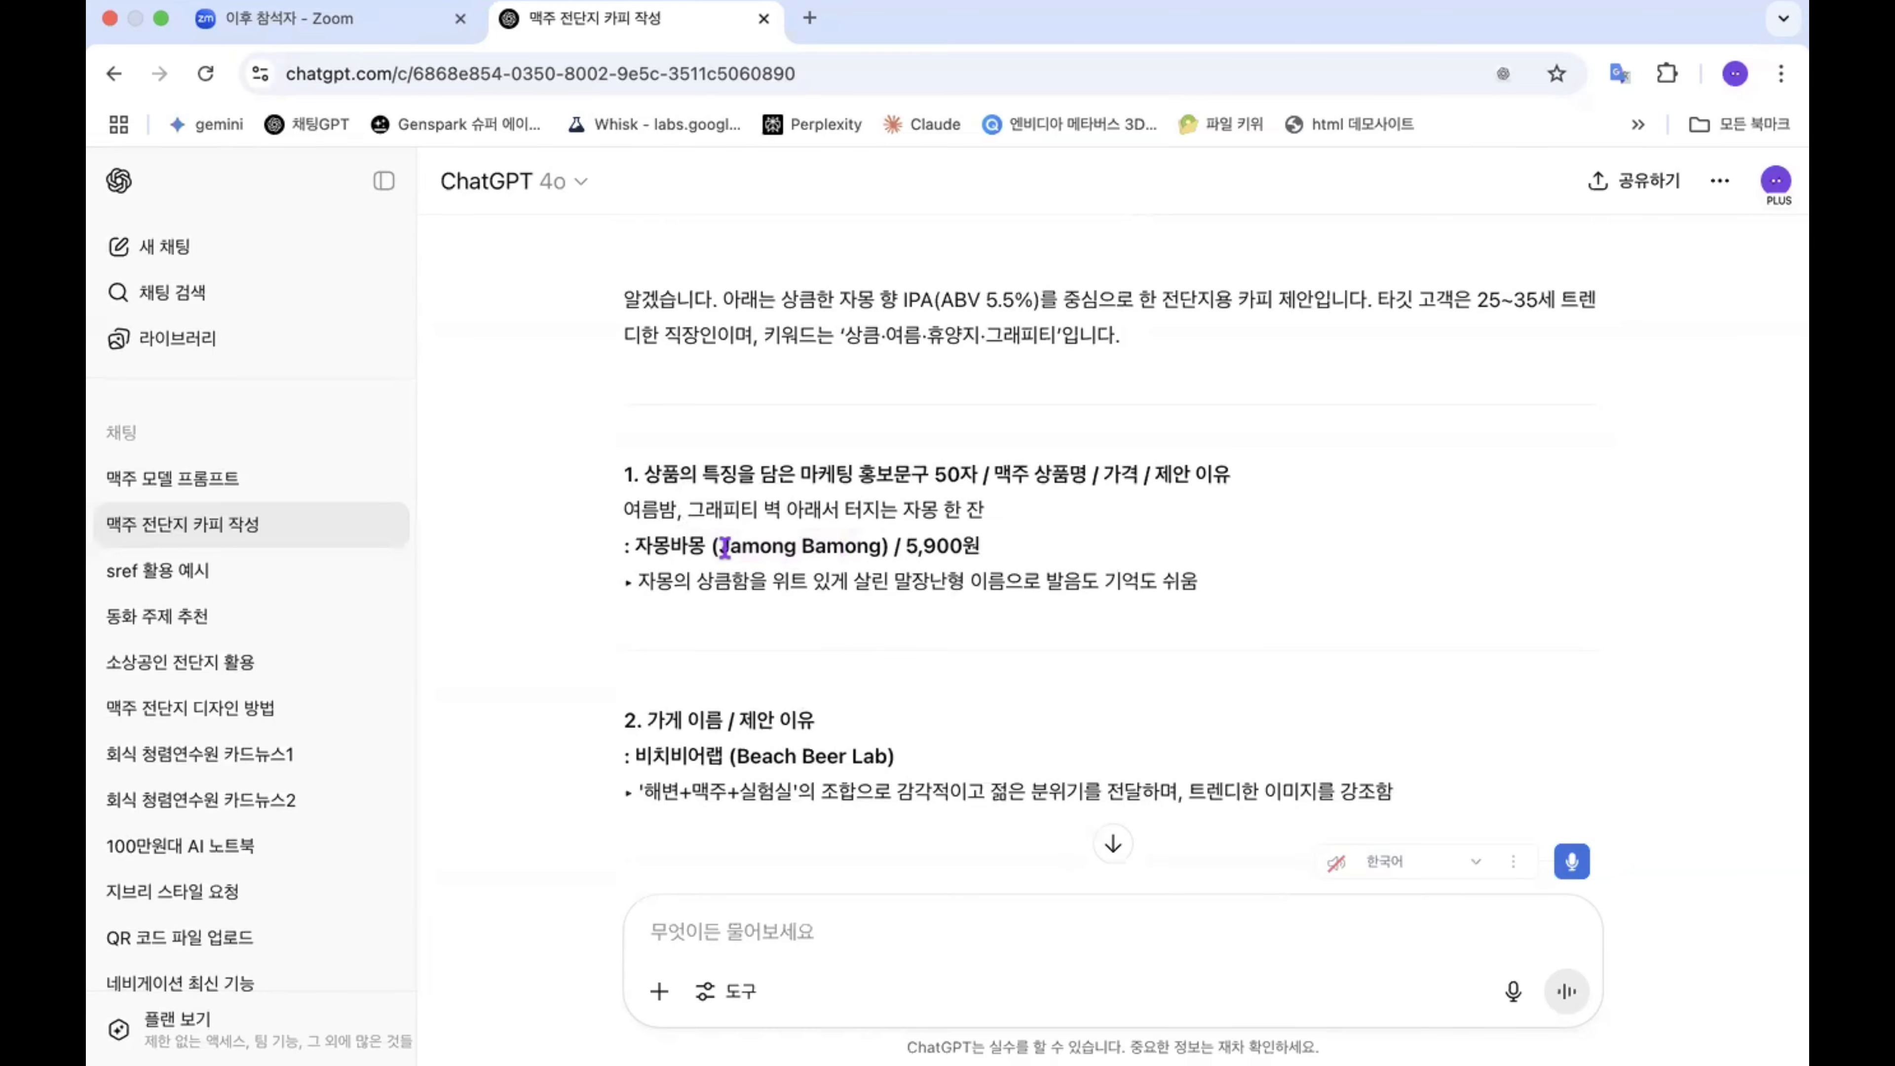
left_click_drag(722, 543, 839, 538)
key("ctrl+c")
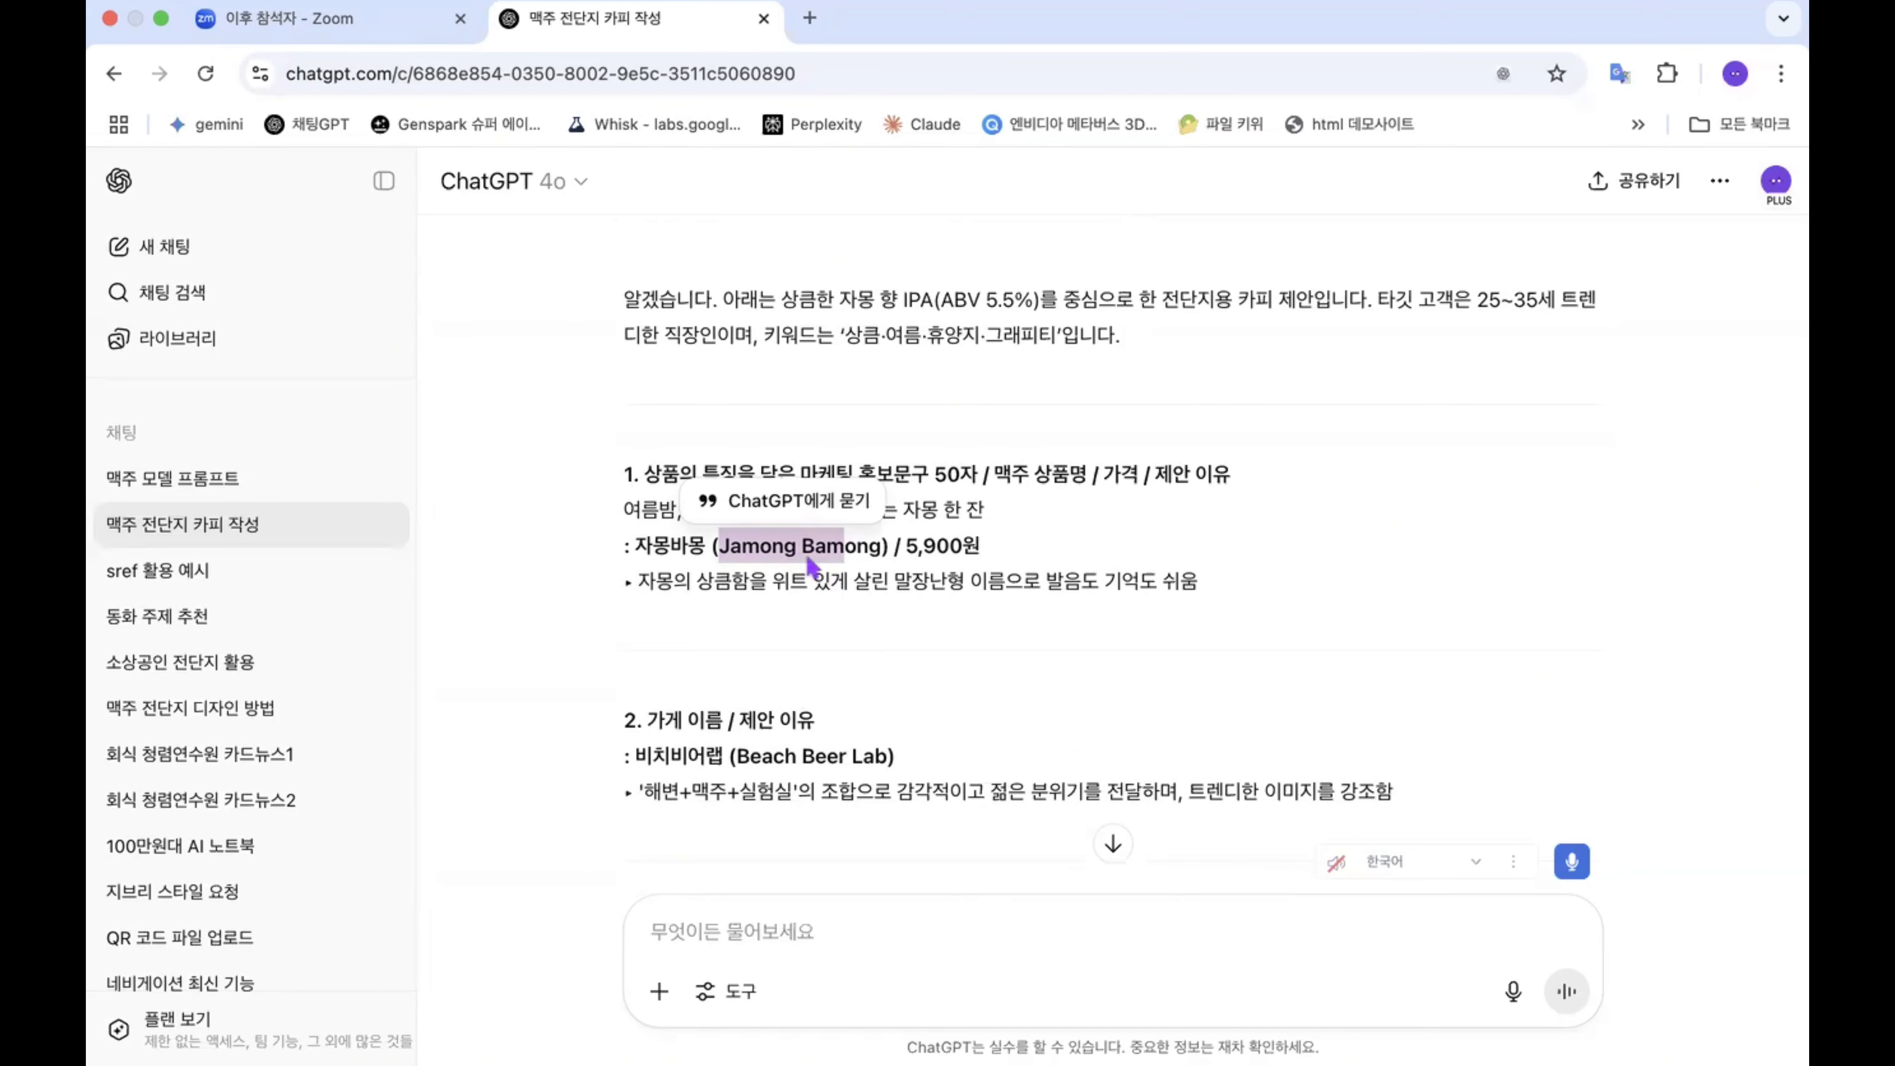
Step: Back in the MiriCanvas editor, replace the yellow Summer heading on page 1 with the copied beer name, shortened to "Jamong"
key("ctrl+Left")
left_click(714, 404)
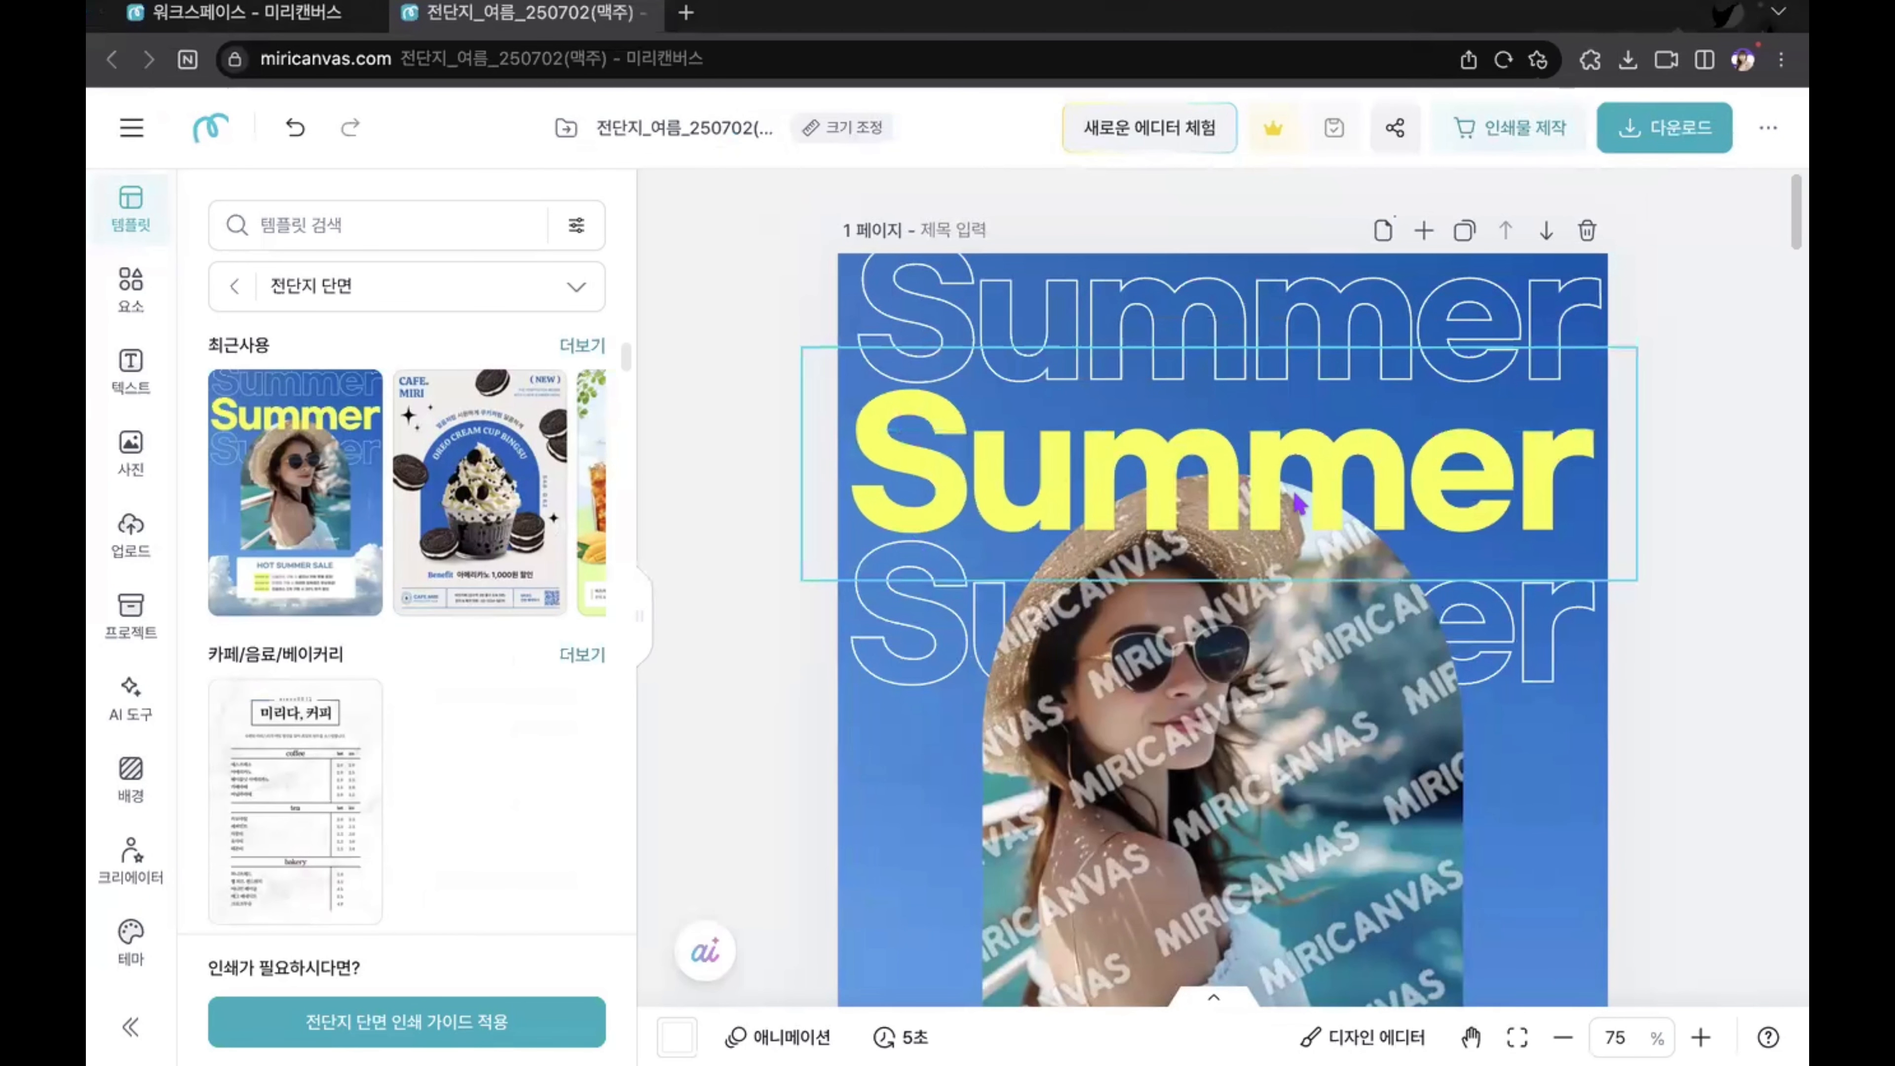
left_click(1214, 476)
double_click(1214, 476)
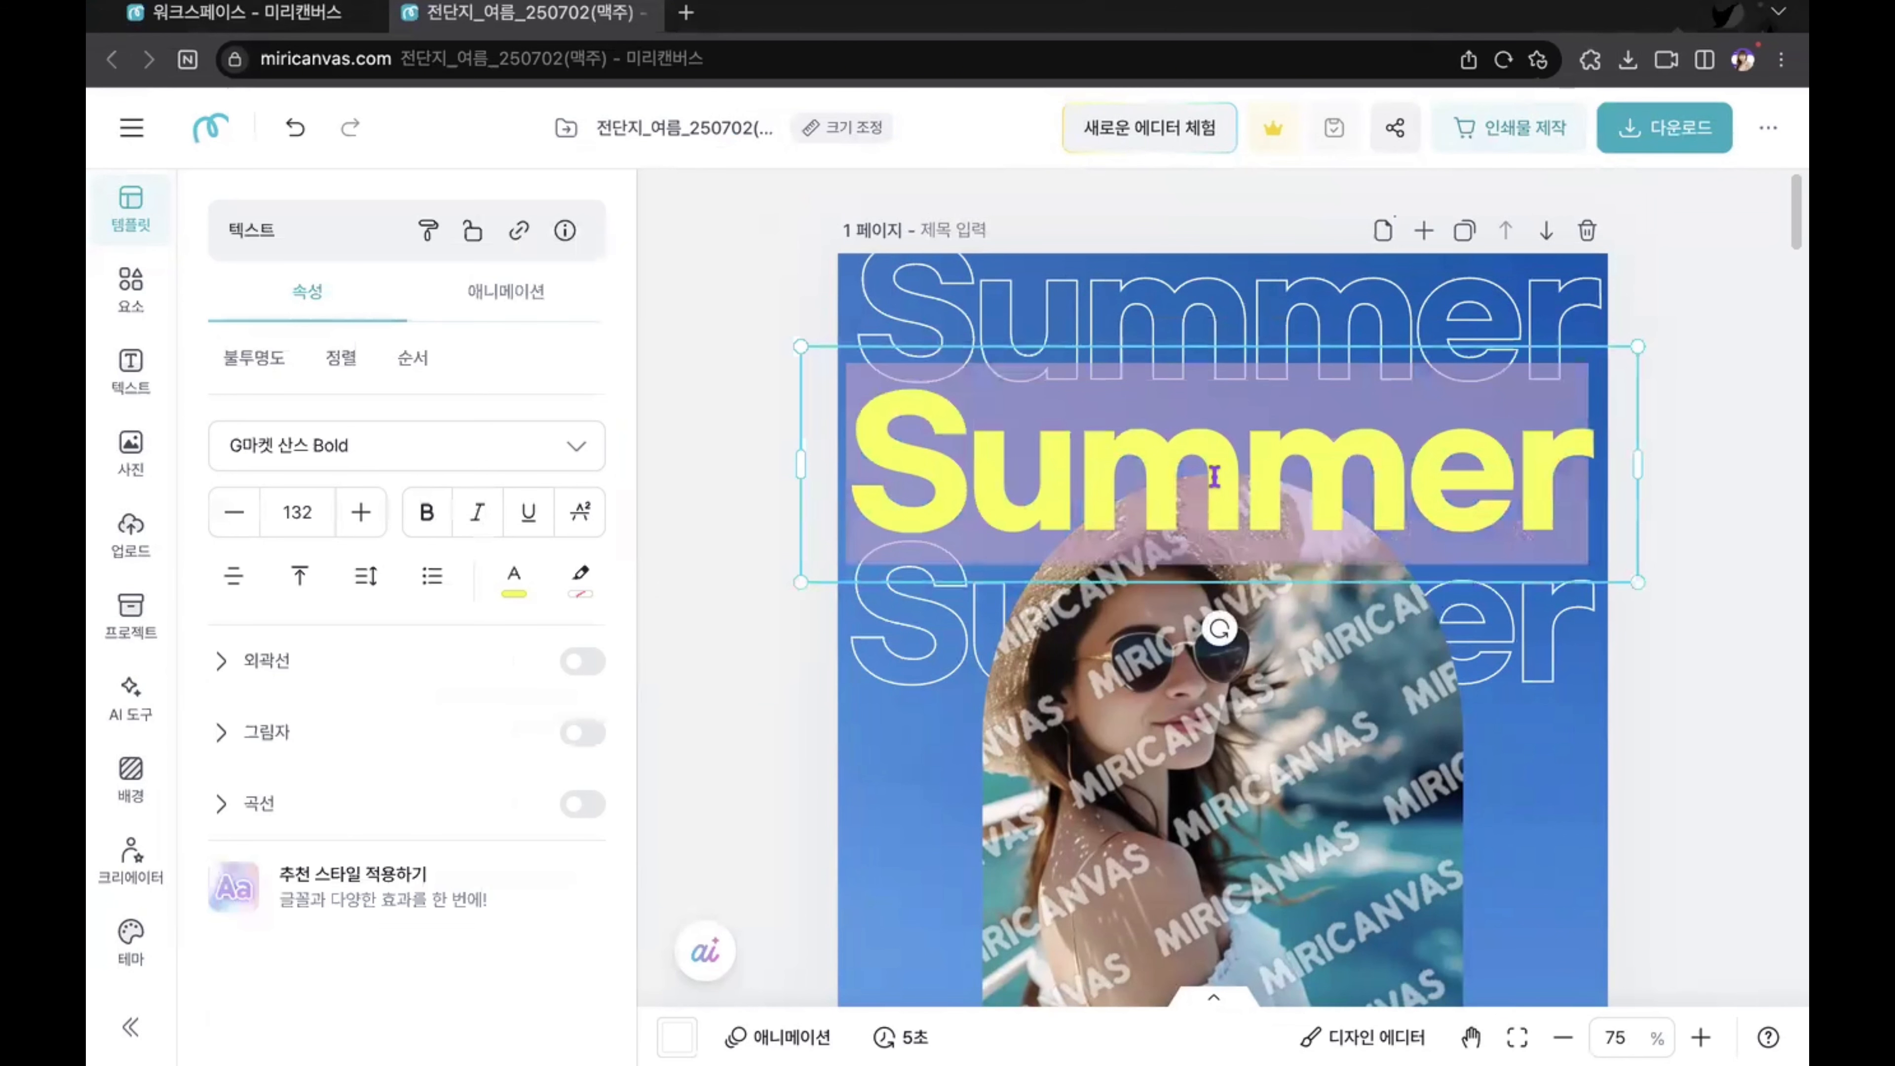
key("ctrl+v")
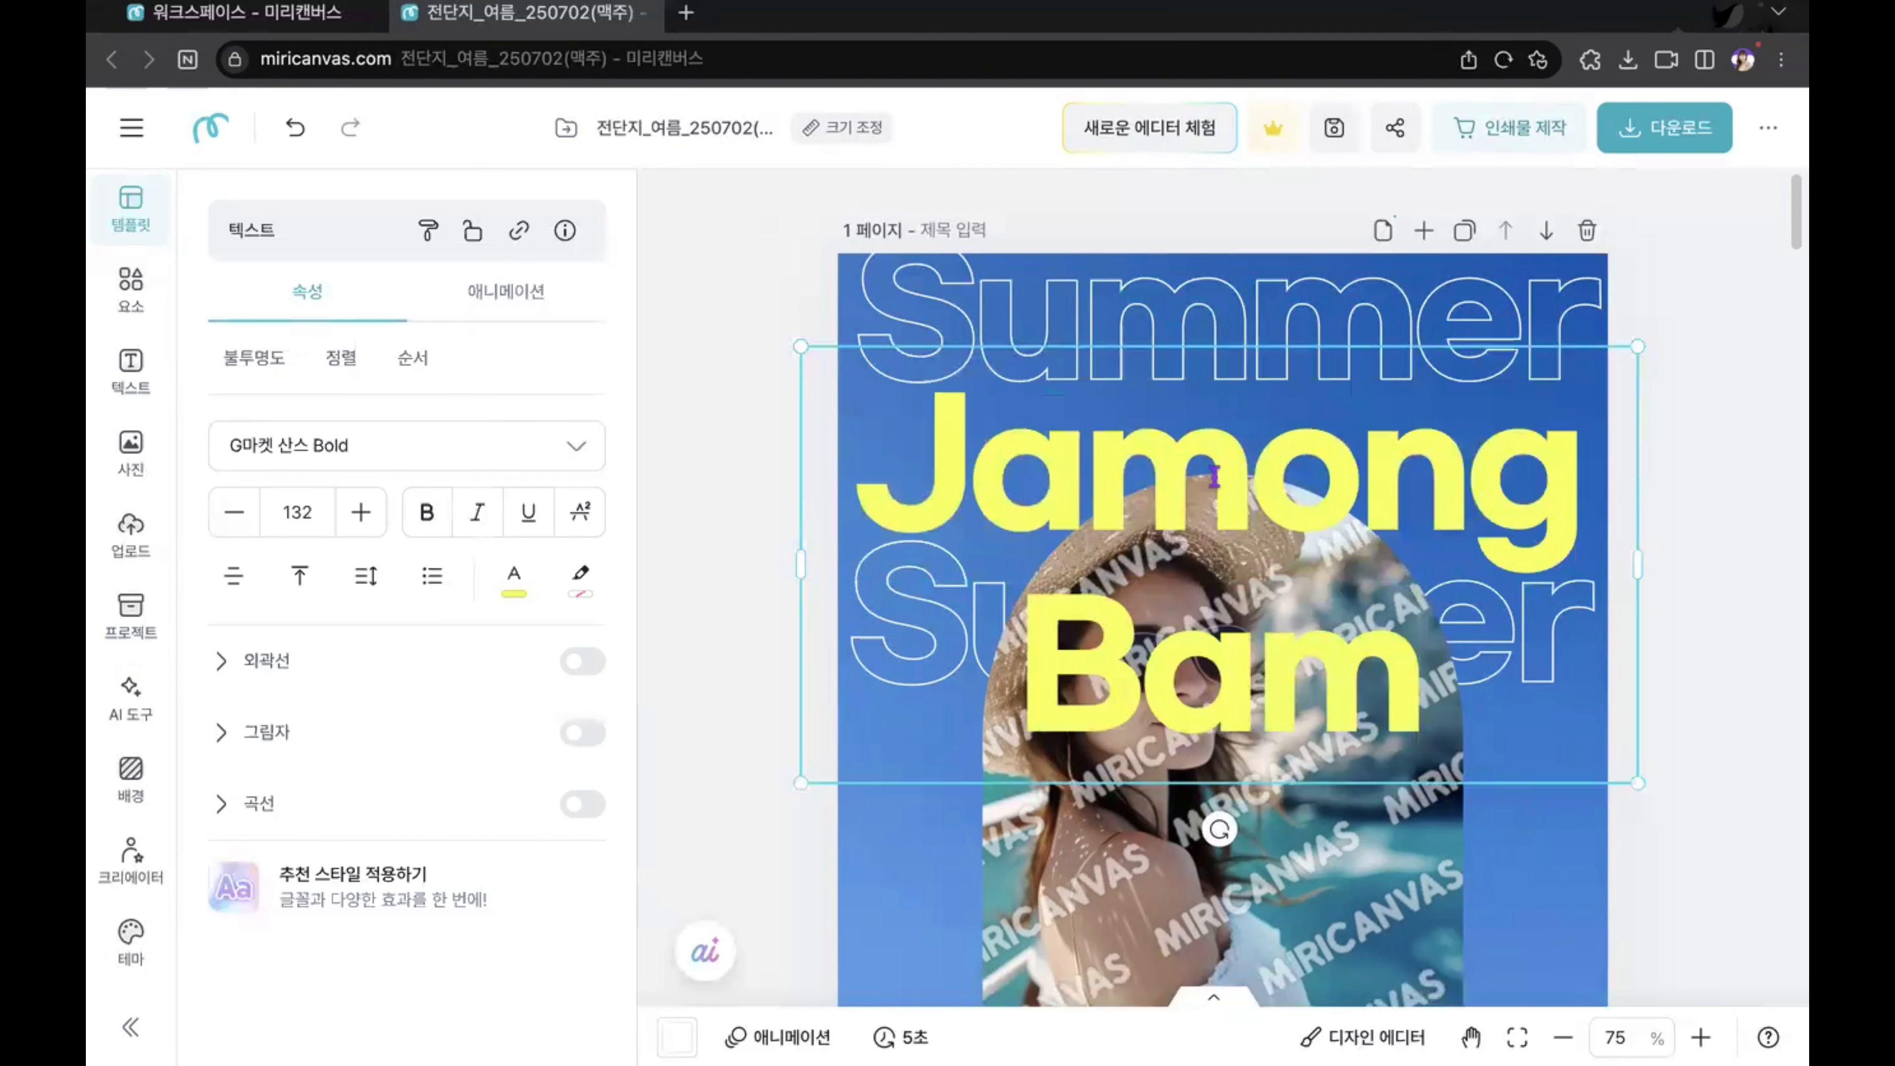
key("shift+Left")
key("shift+Left")
key("shift+Left")
key("BackSpace")
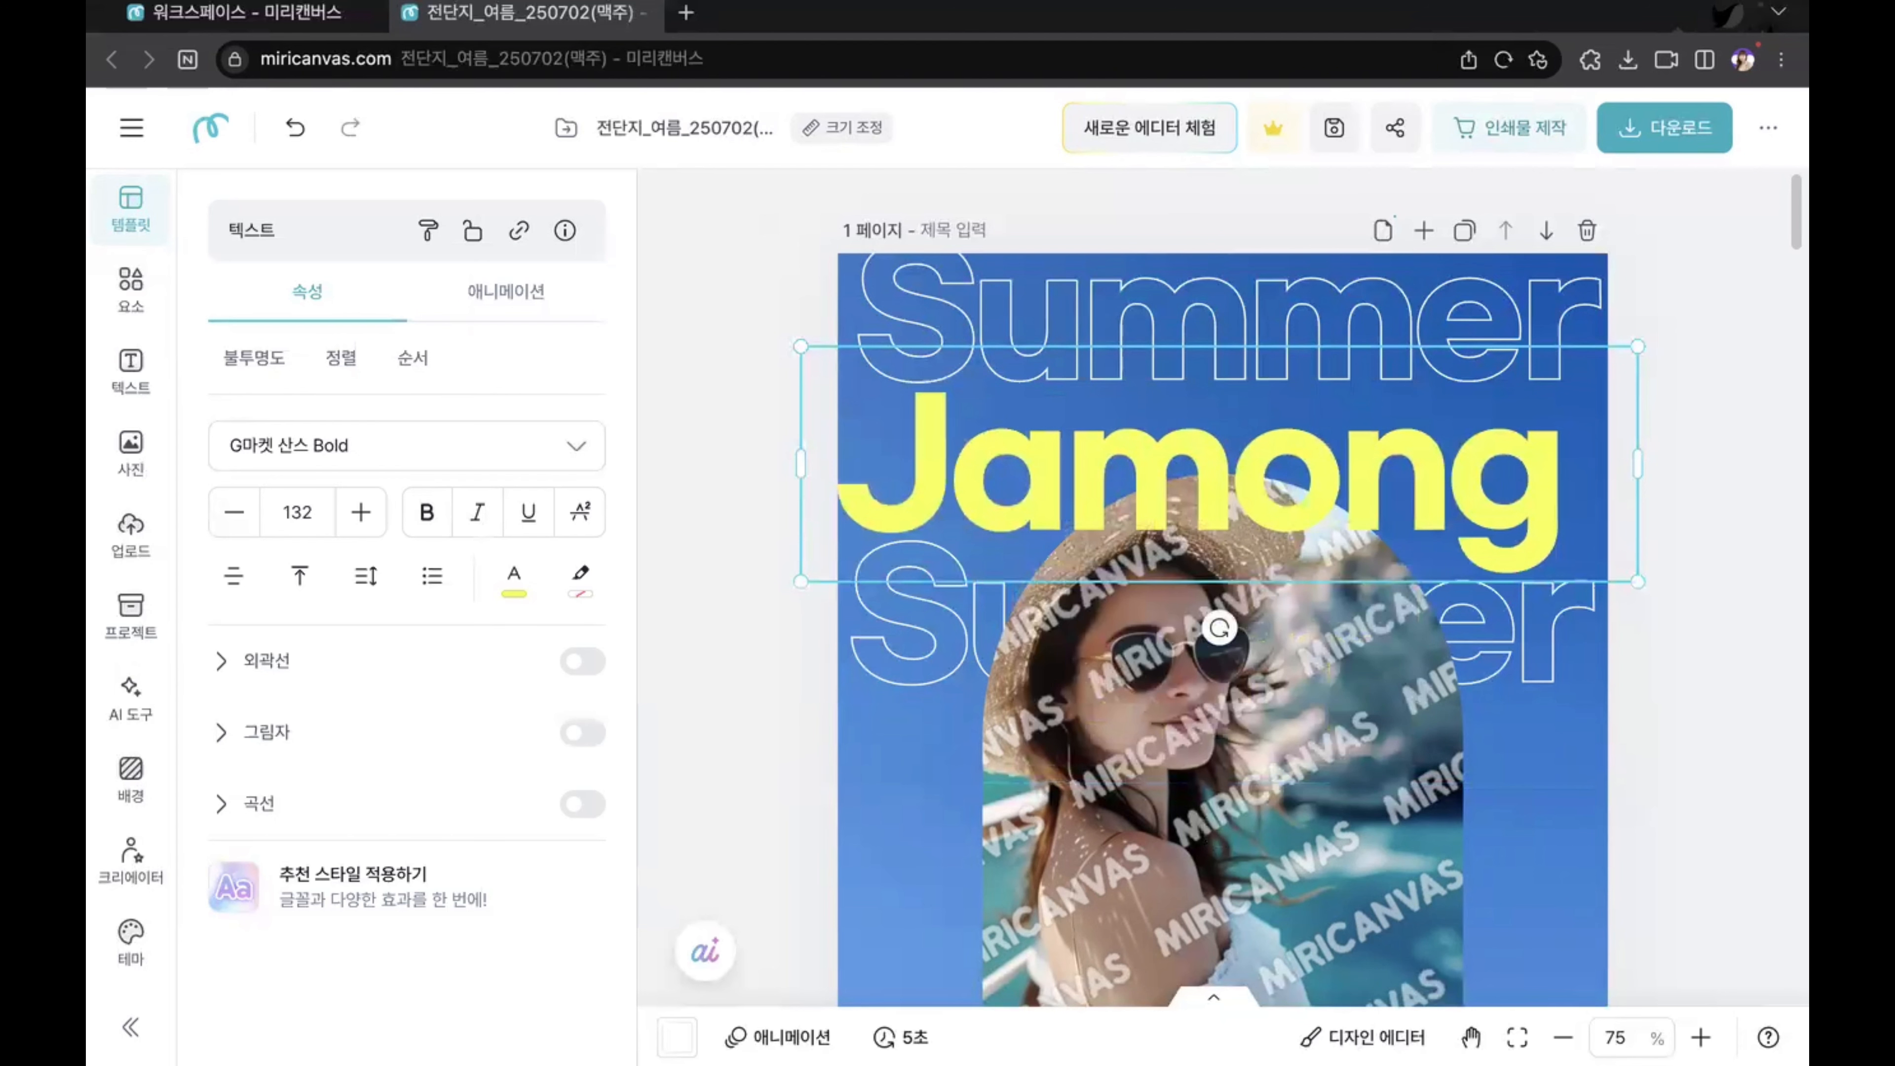
left_click(1661, 524)
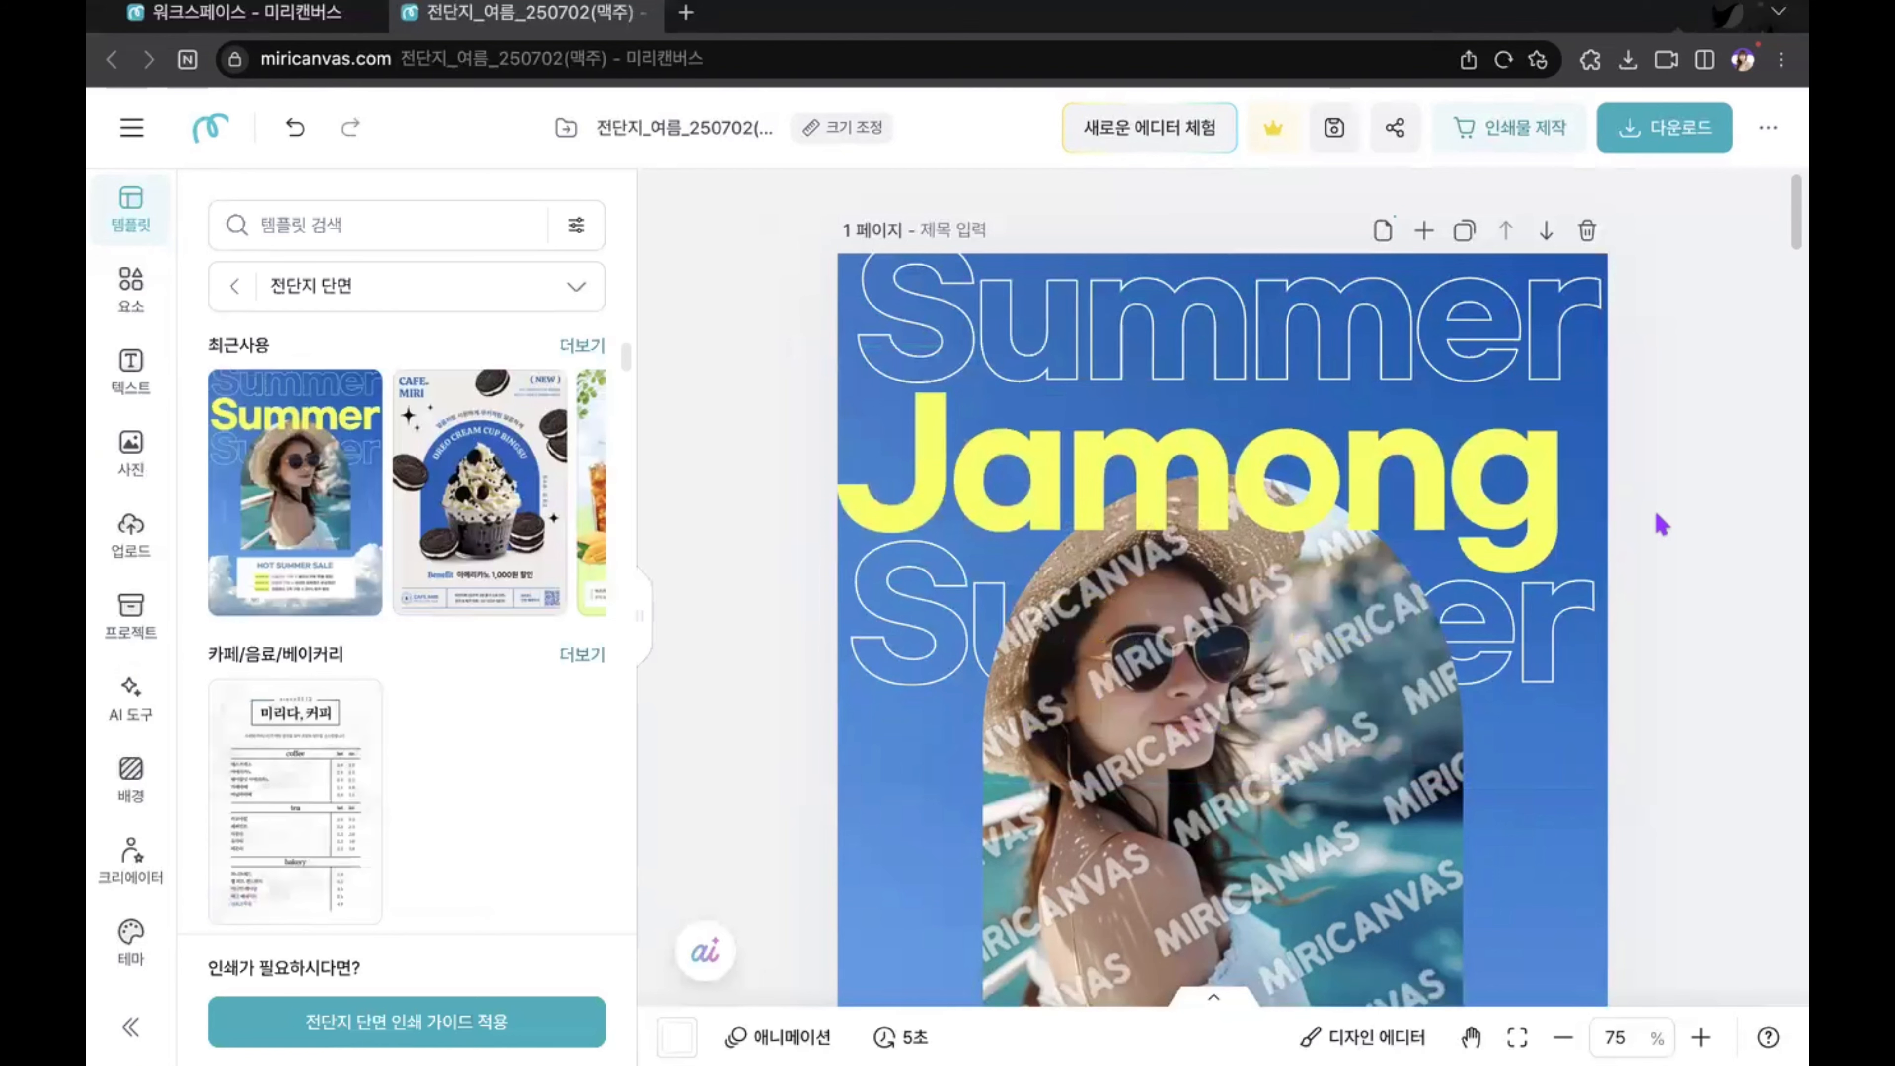
Step: Replace the yellow Jamong heading on page 1 with "BeerBeer"
scroll(1224, 657, "down", 10)
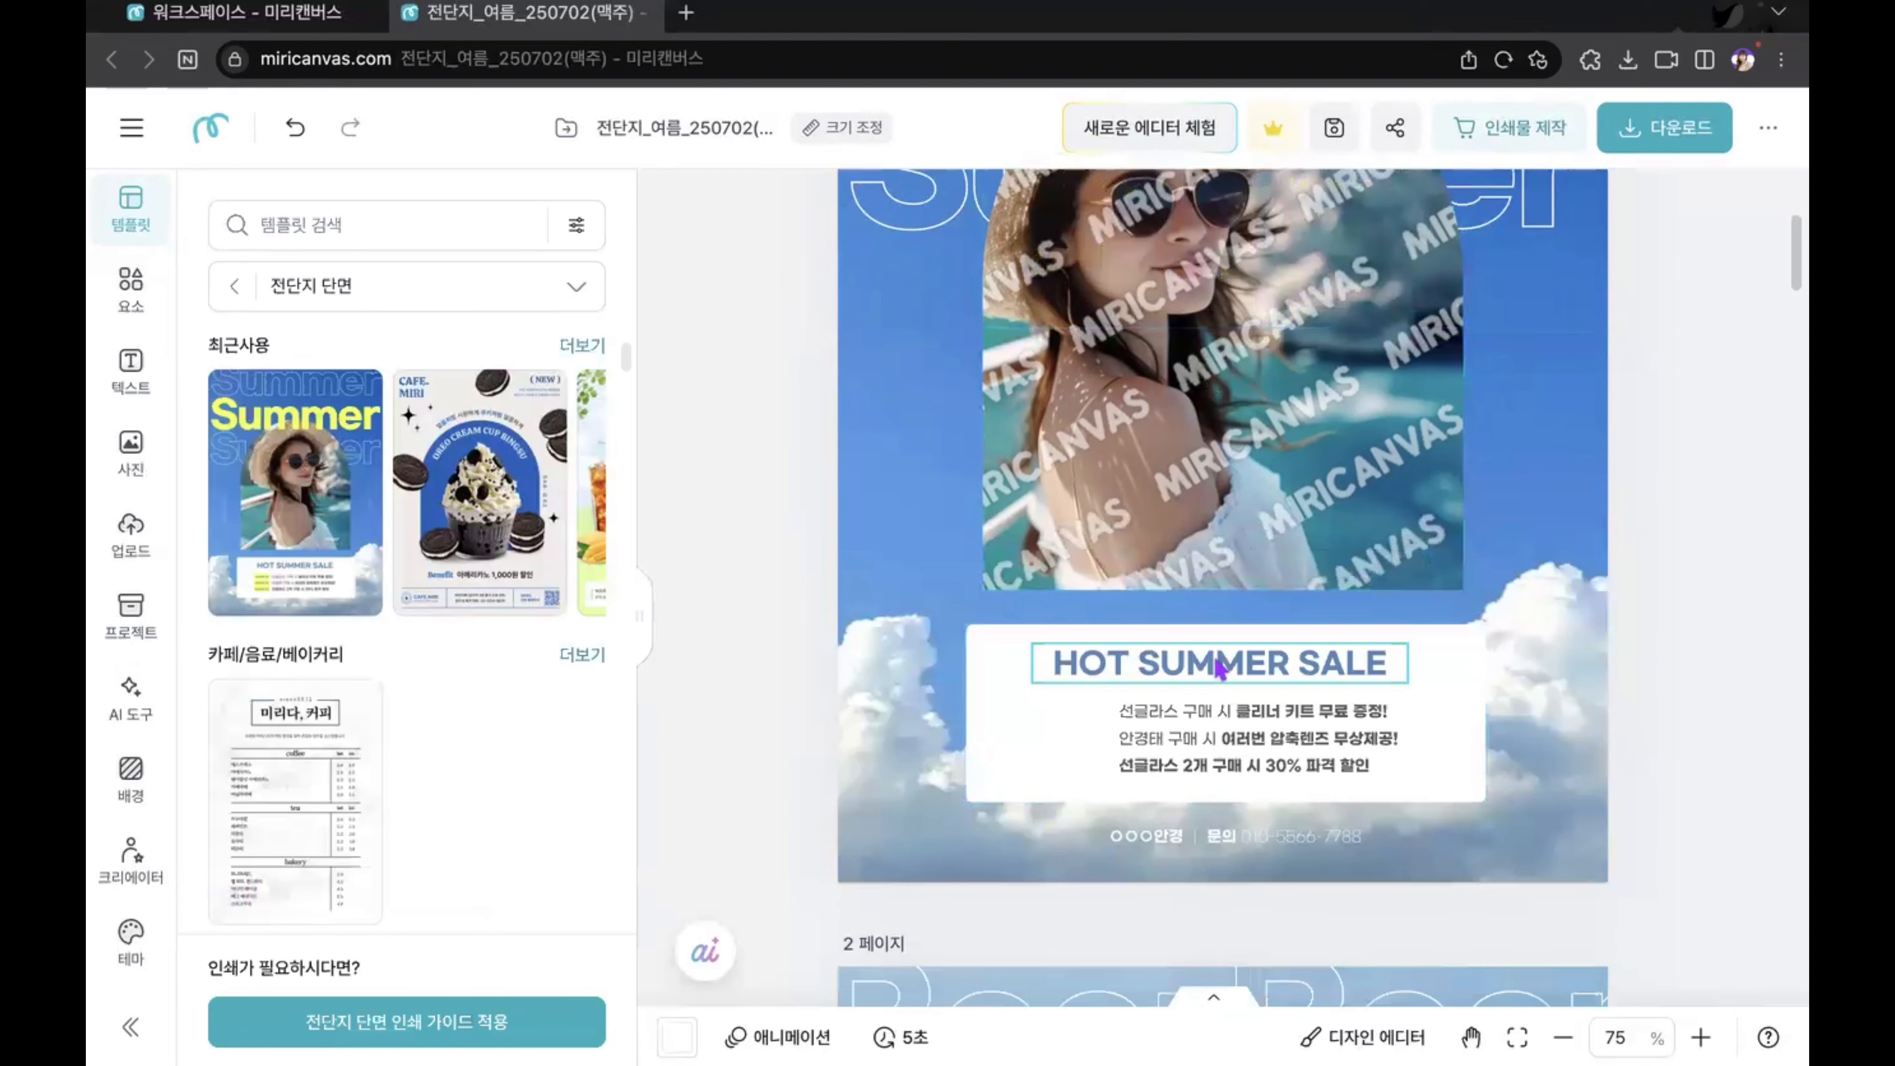
scroll(1438, 698, "up", 10)
left_click(1294, 484)
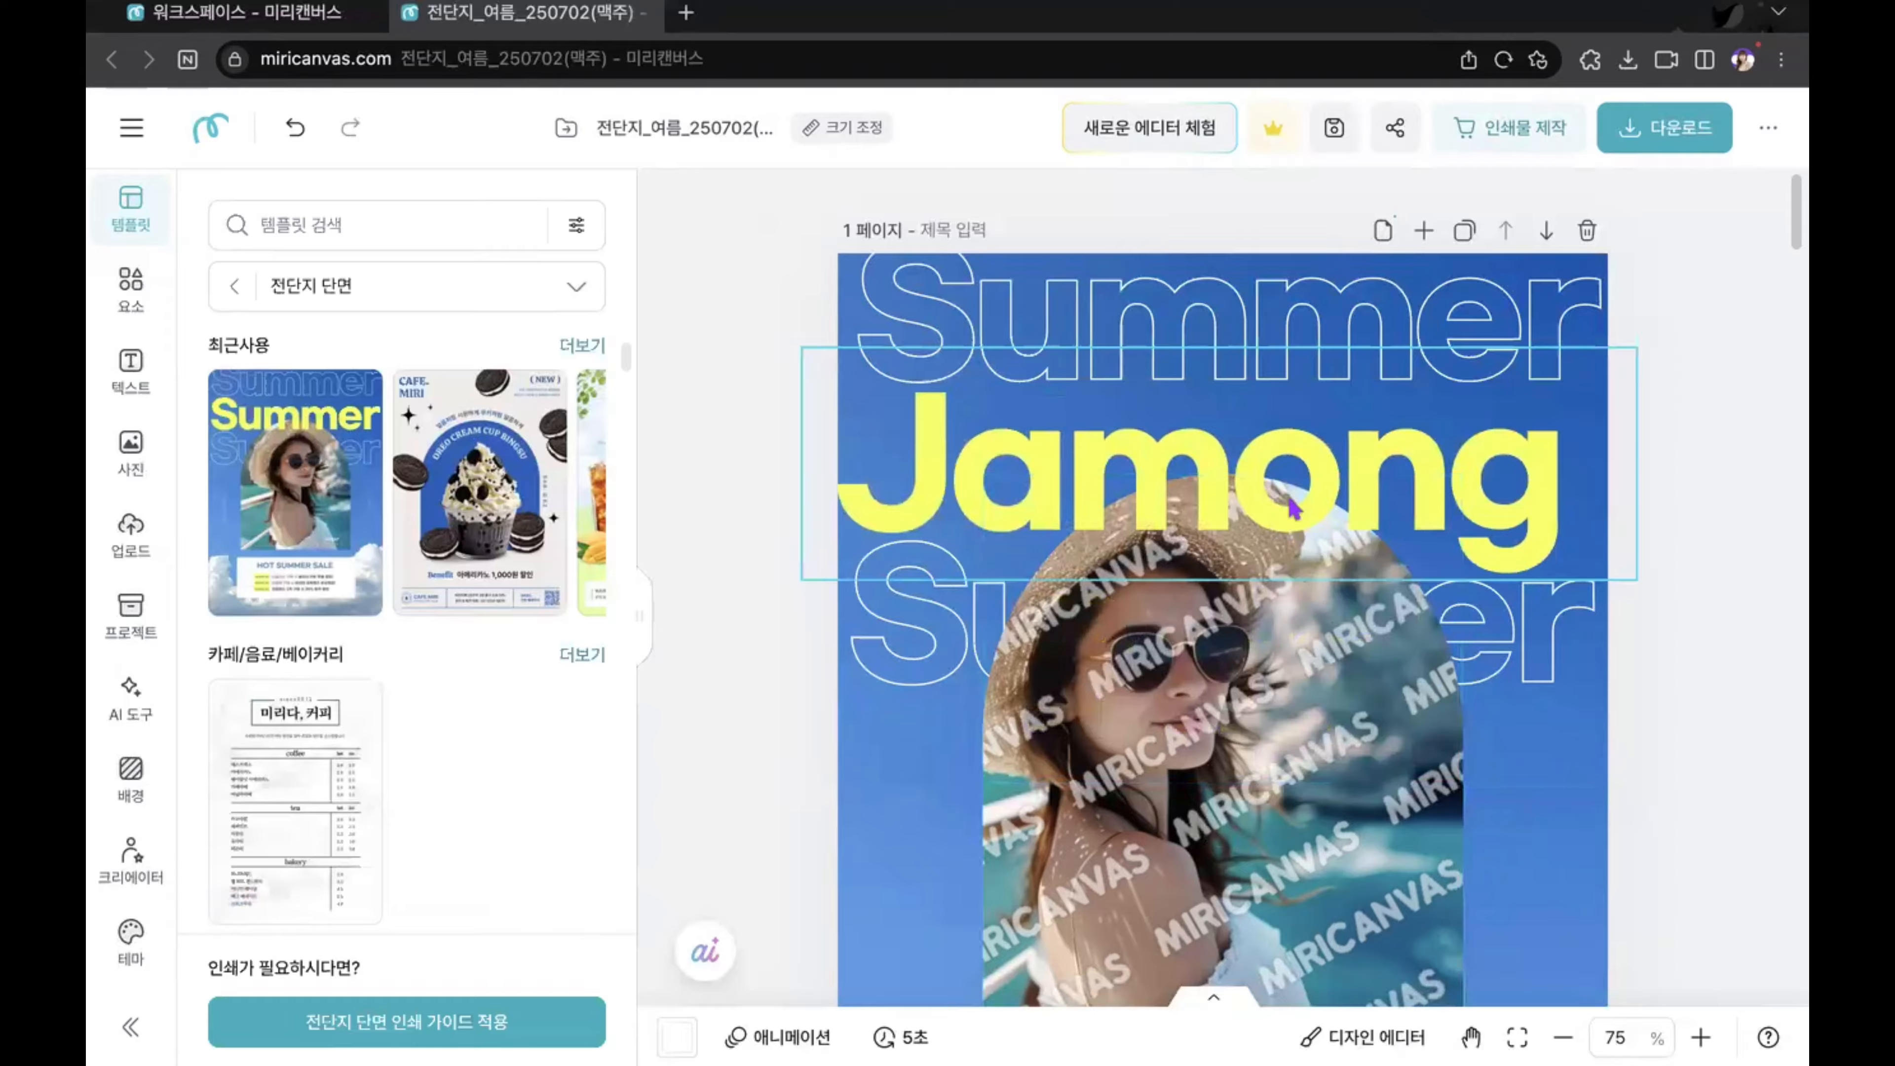
double_click(1293, 479)
type("B")
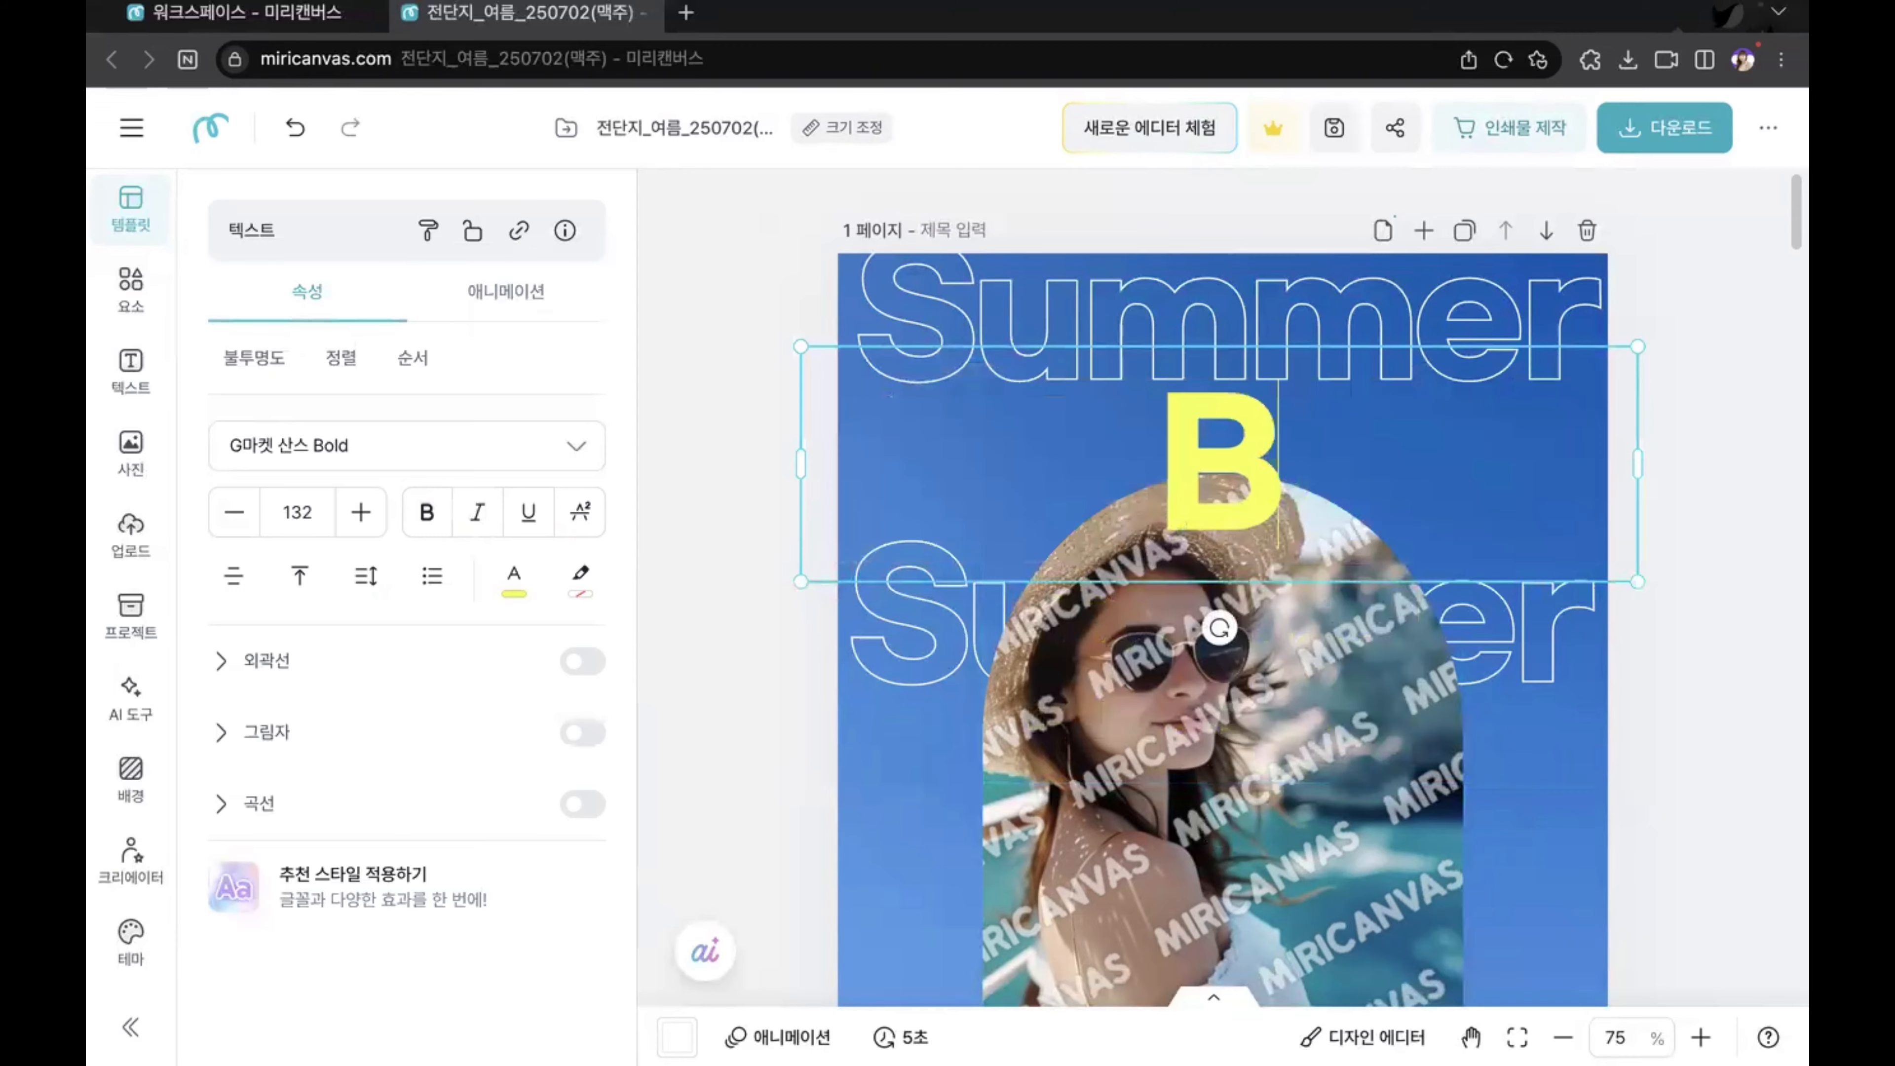
type("eerBeer")
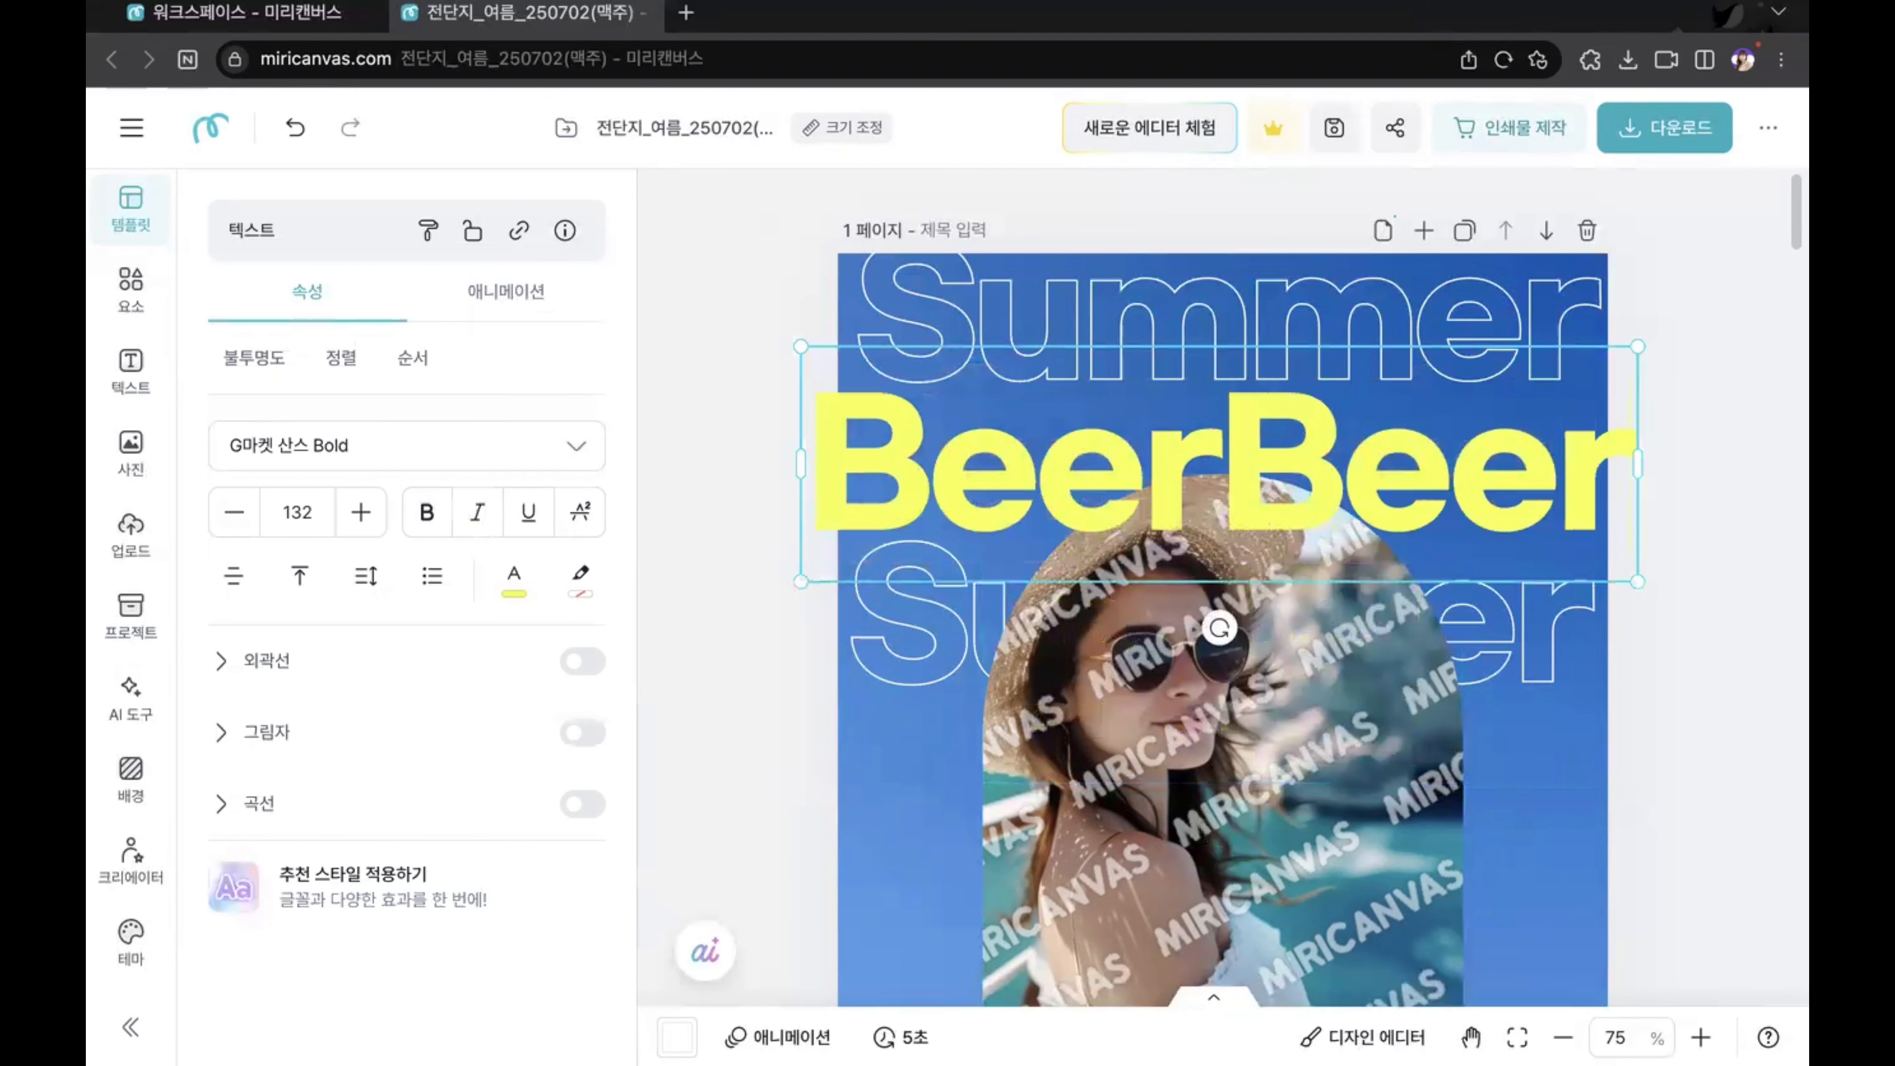
left_click(1682, 564)
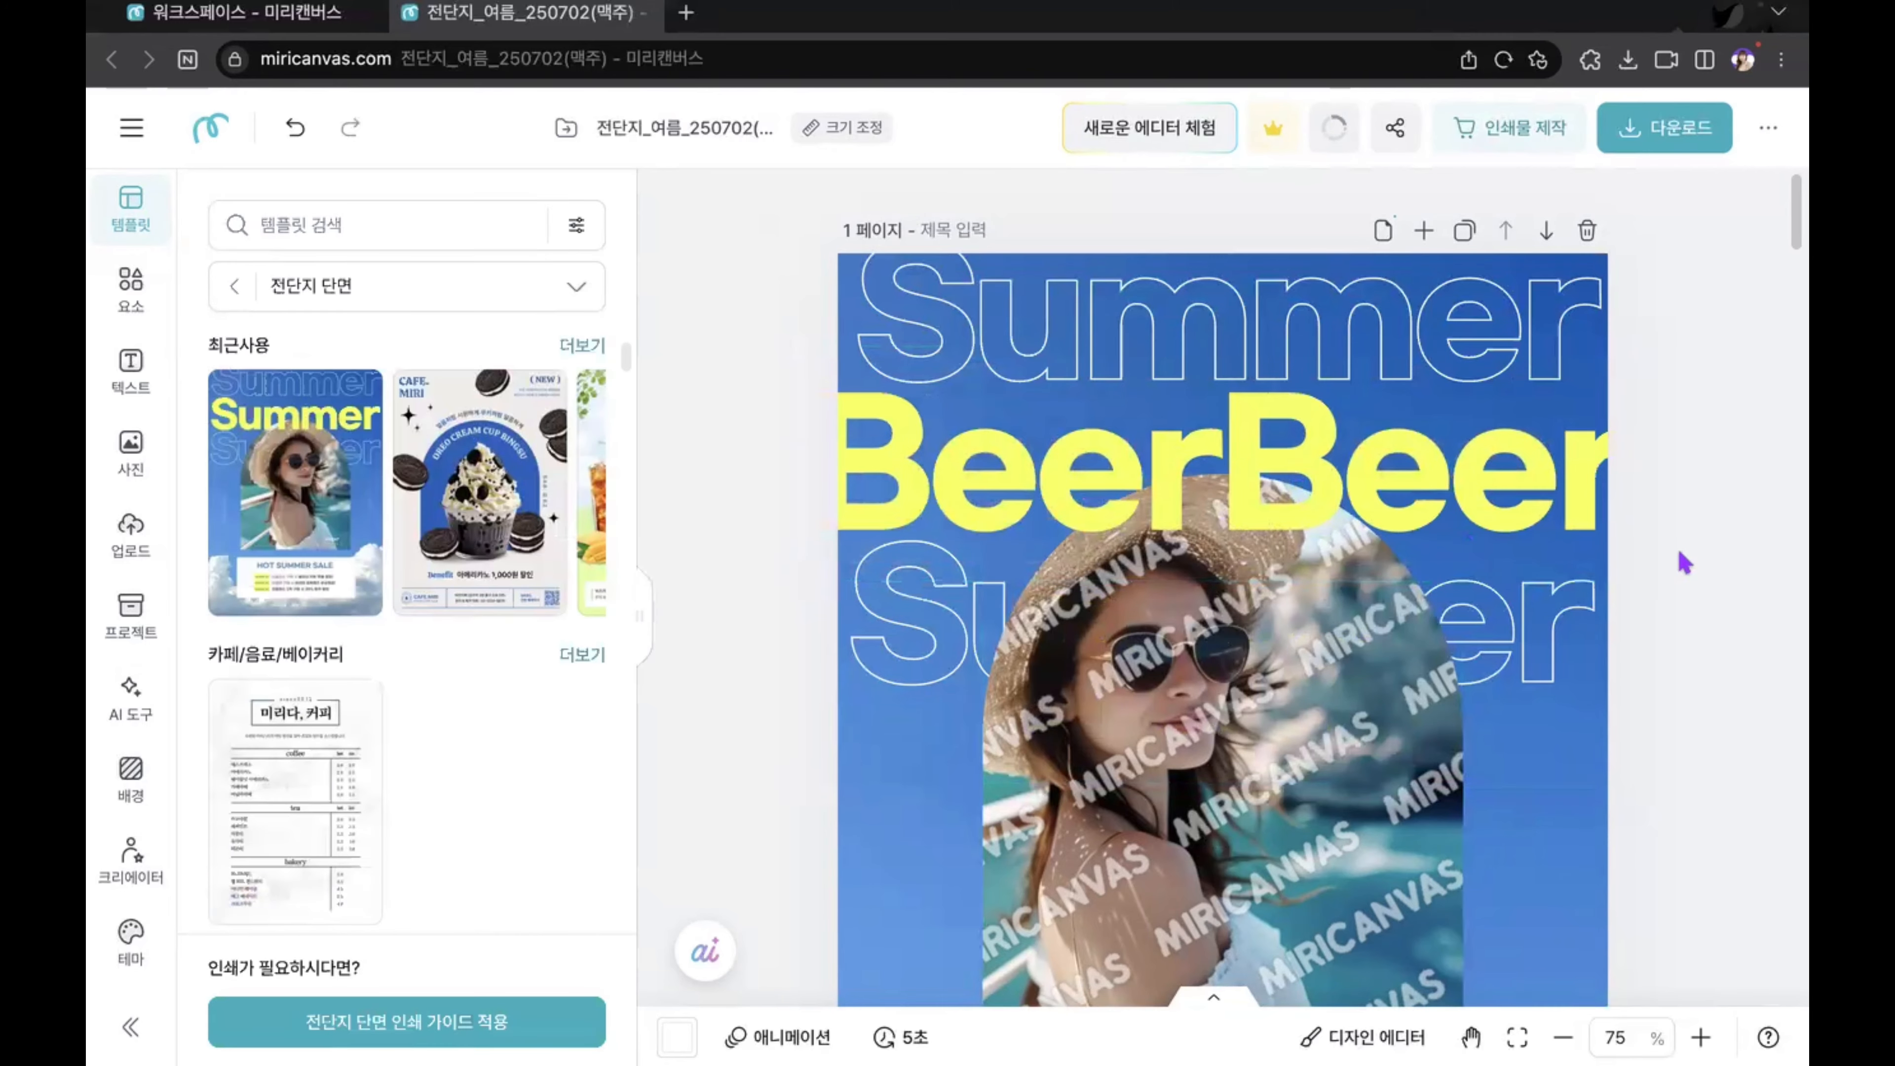
Step: Change the outlined Summer text above the yellow heading to "BeerBeer"
left_click(1313, 295)
left_click(776, 512)
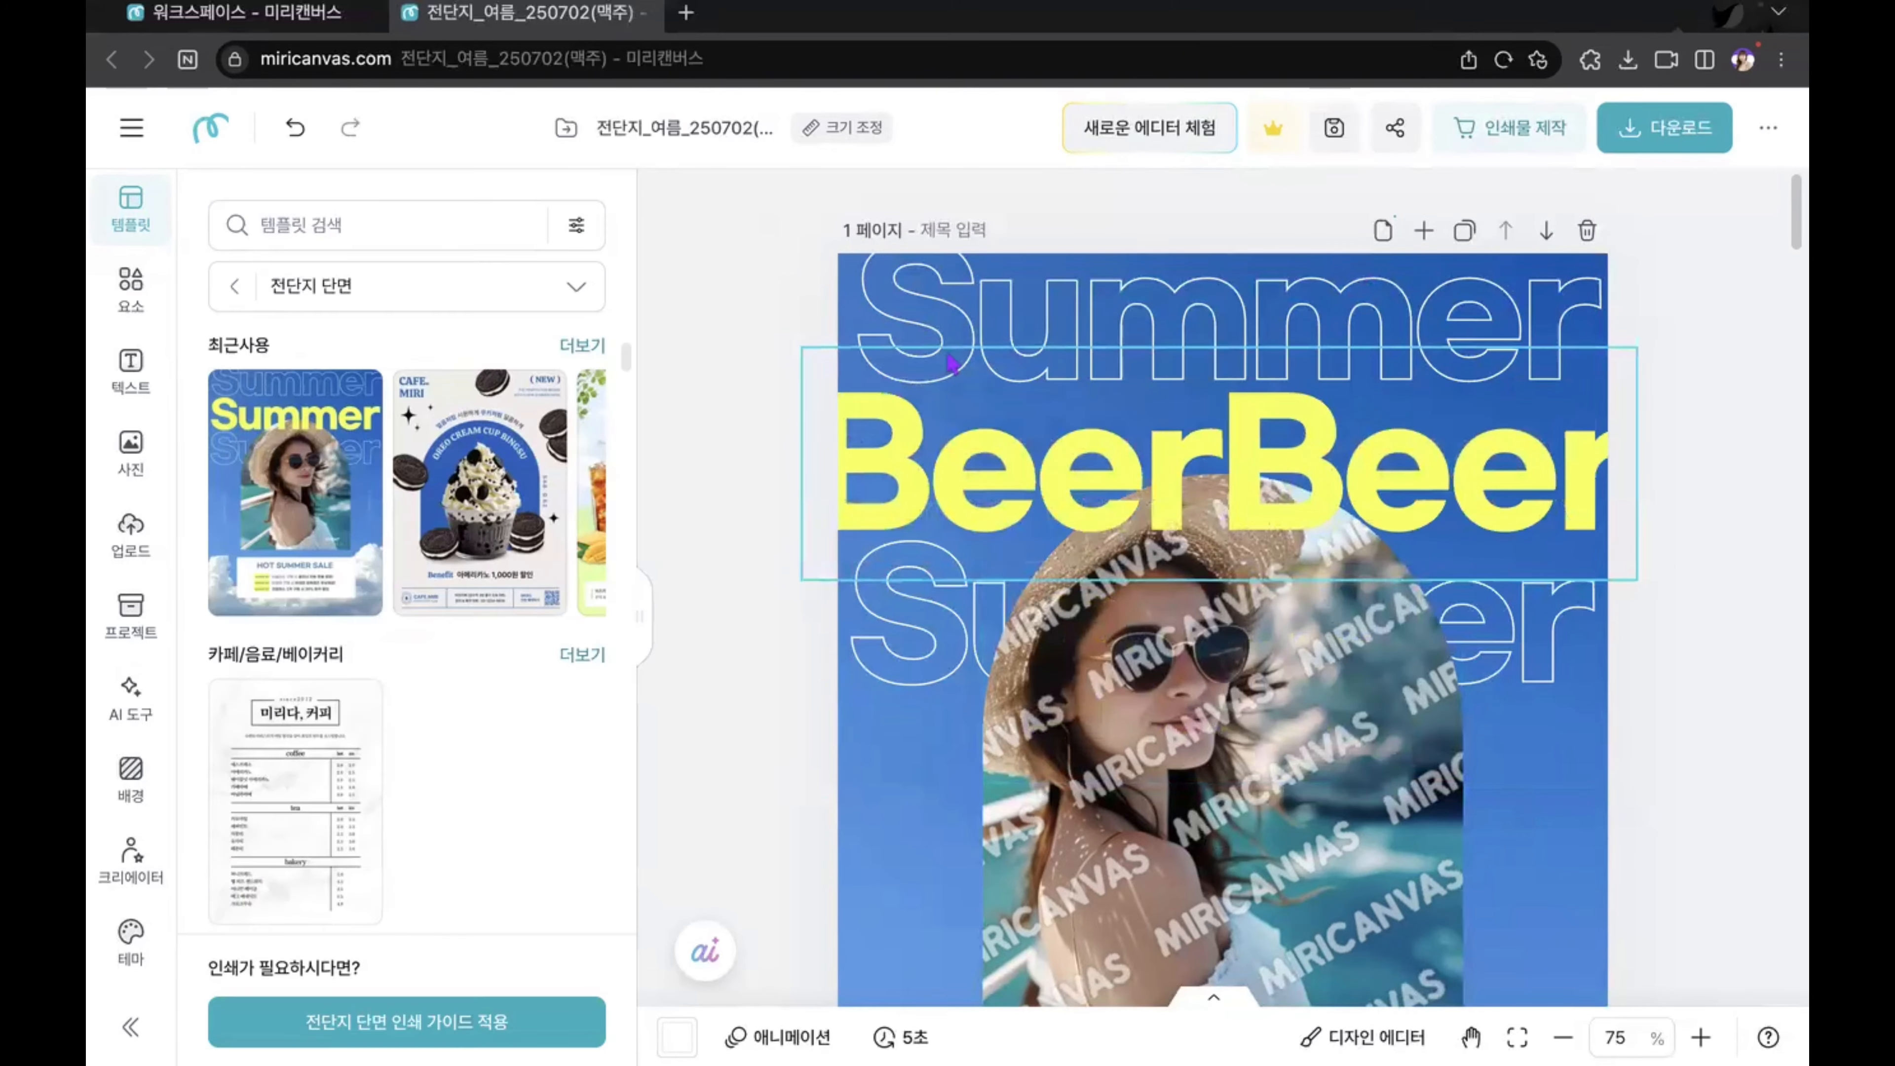
double_click(929, 328)
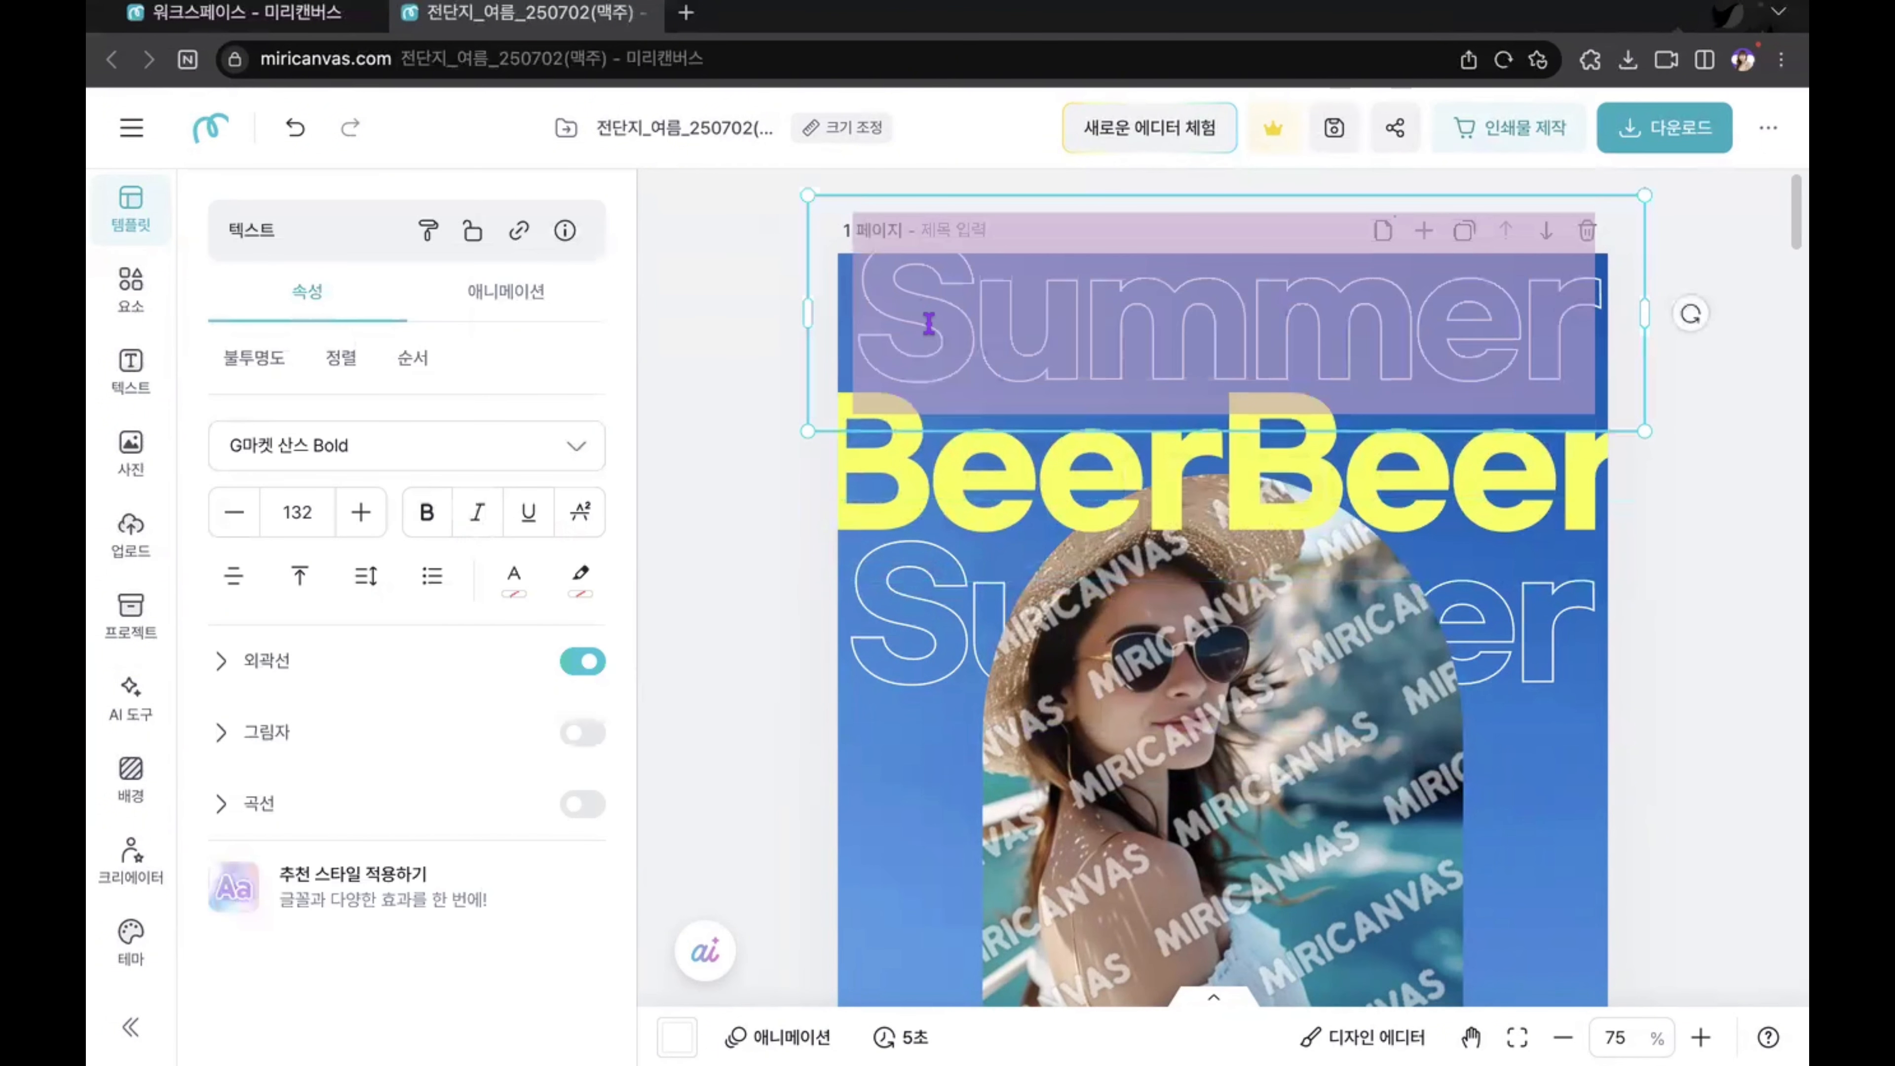
type("BeerB")
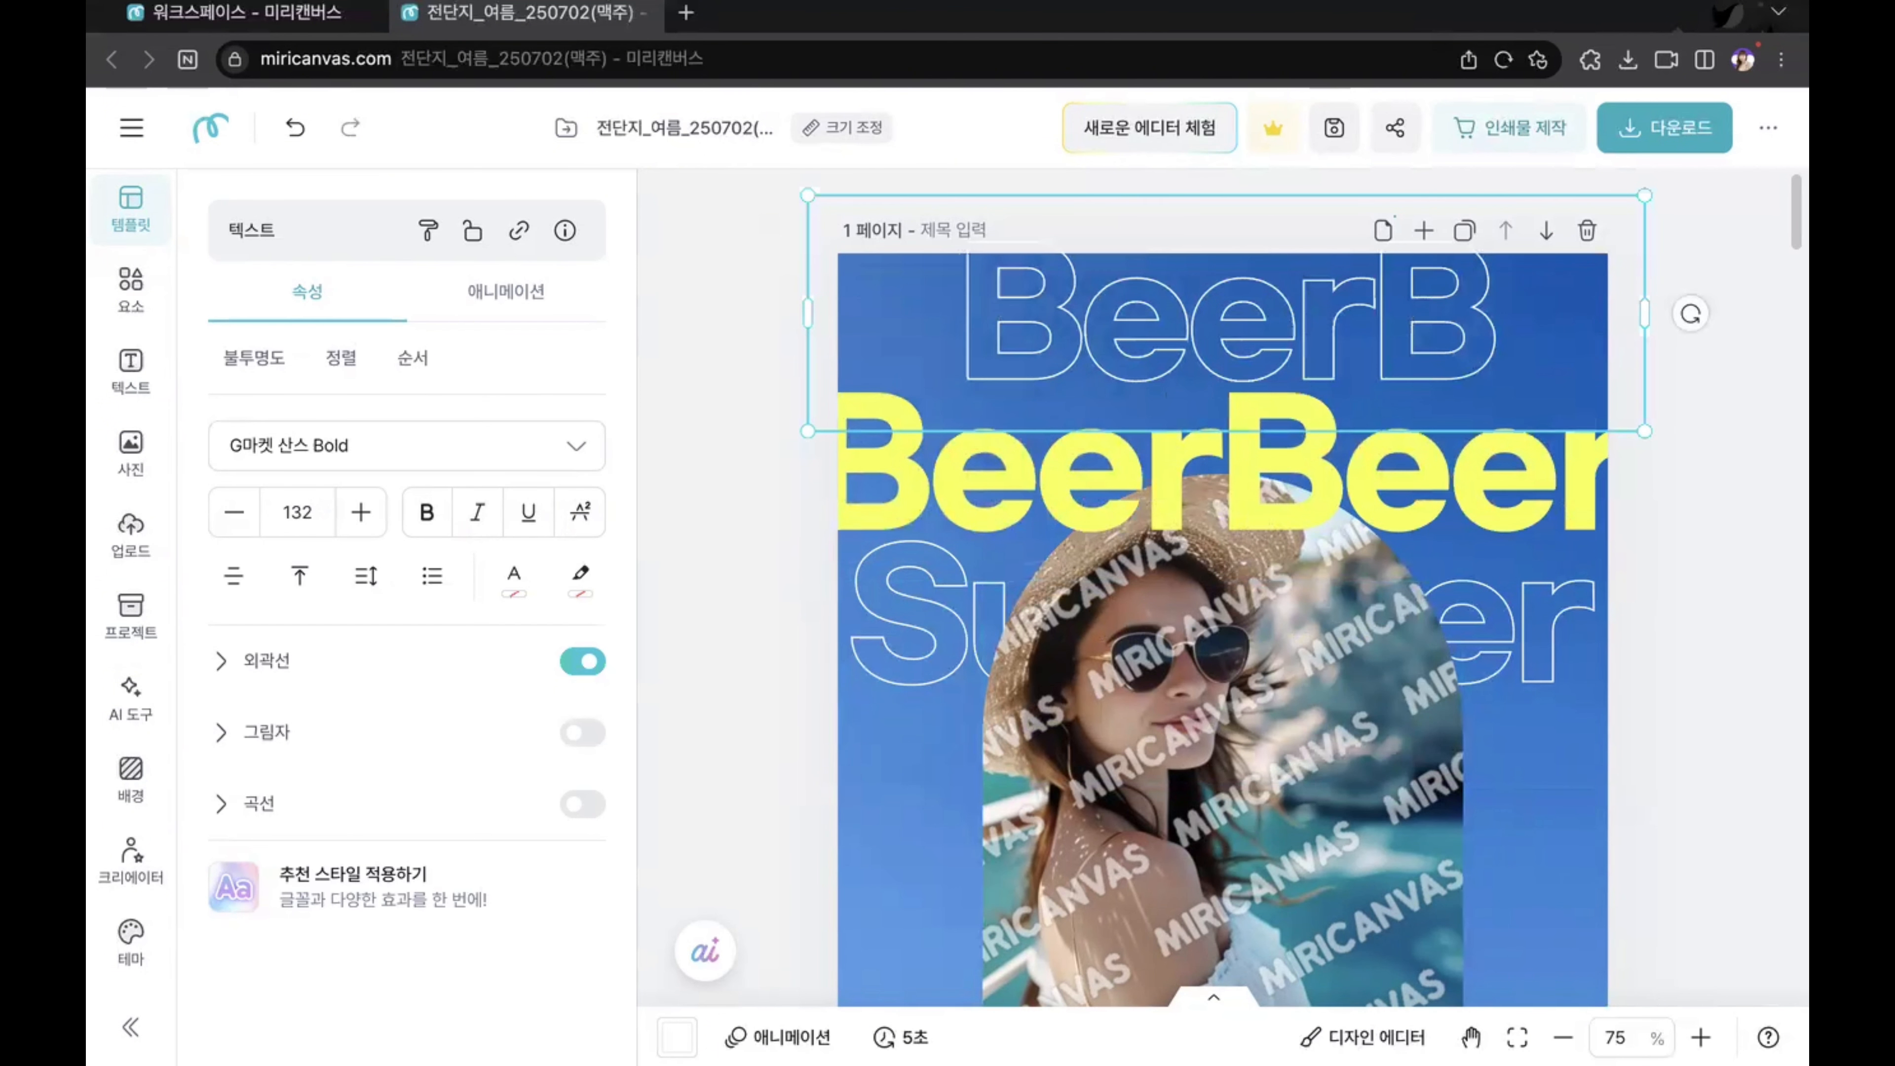
type("eer")
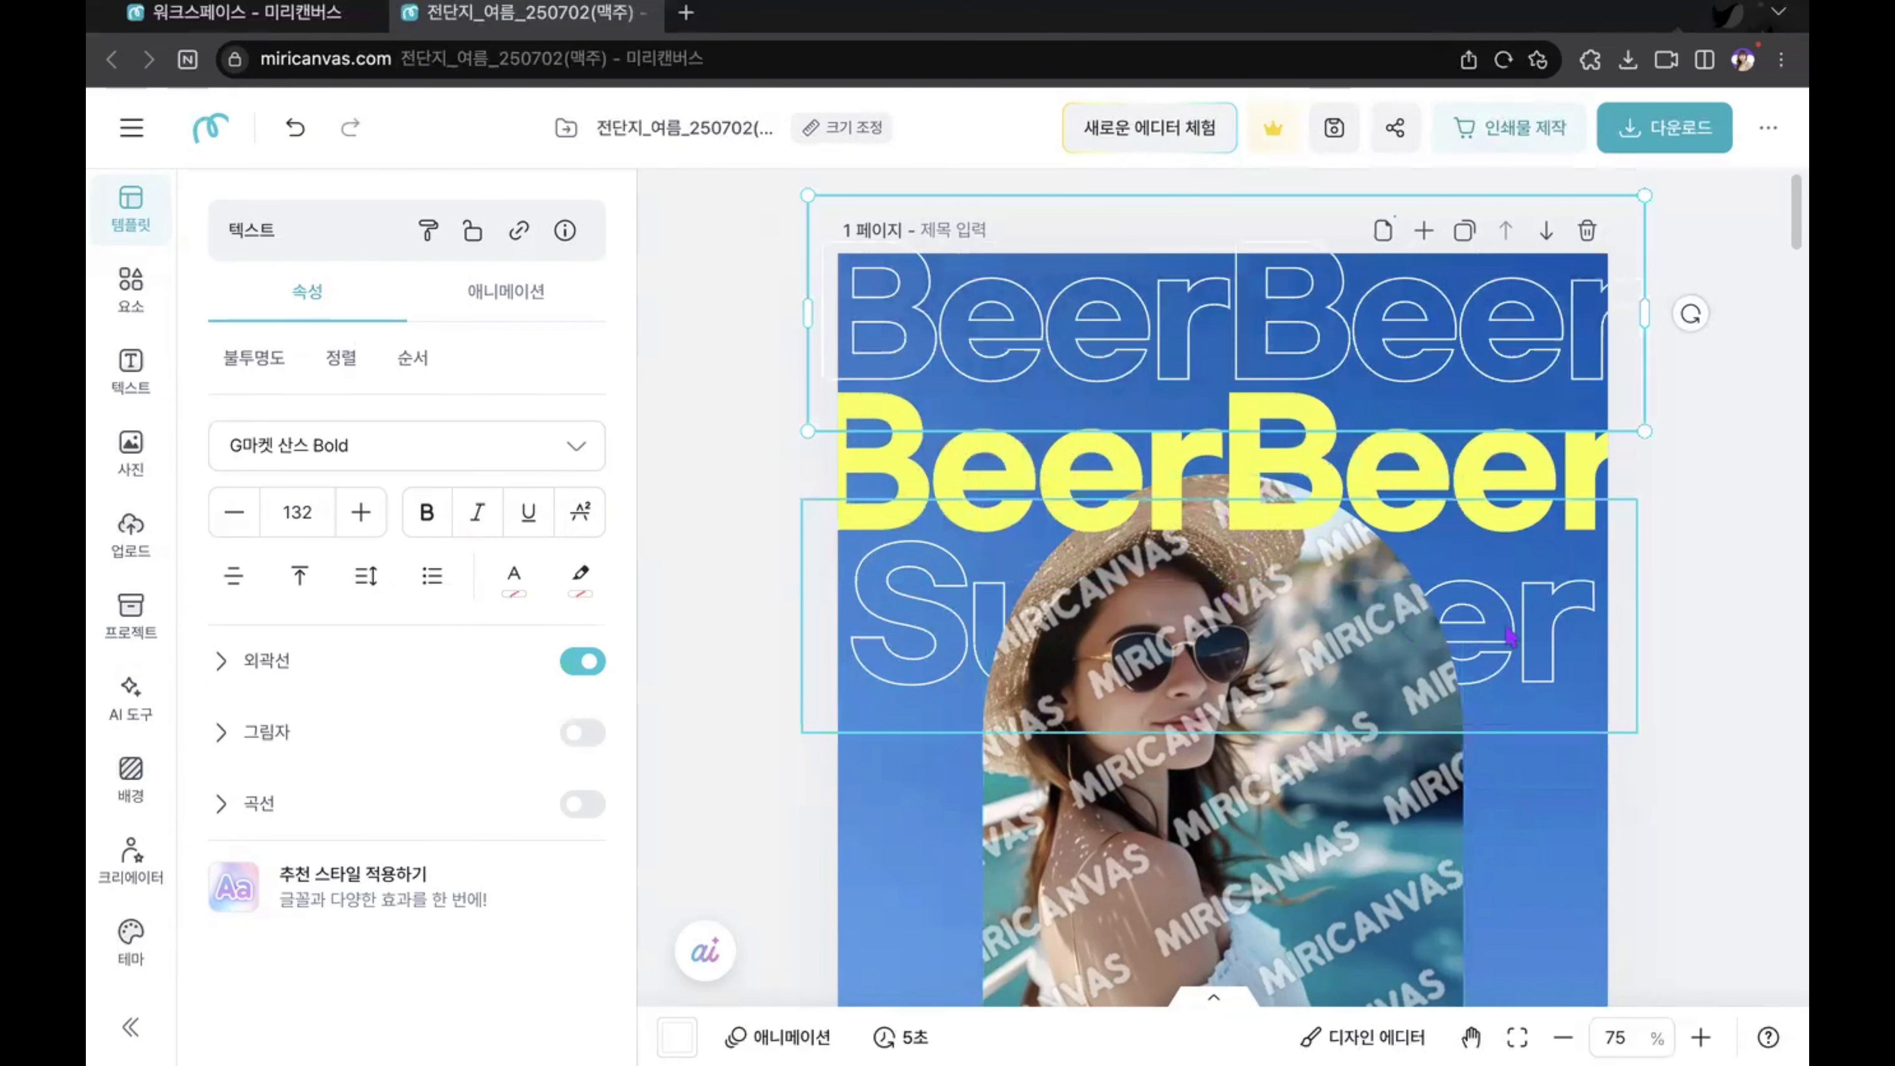
Step: Change the outlined Summer text below the yellow heading to "BeerBeer"
left_click(1522, 633)
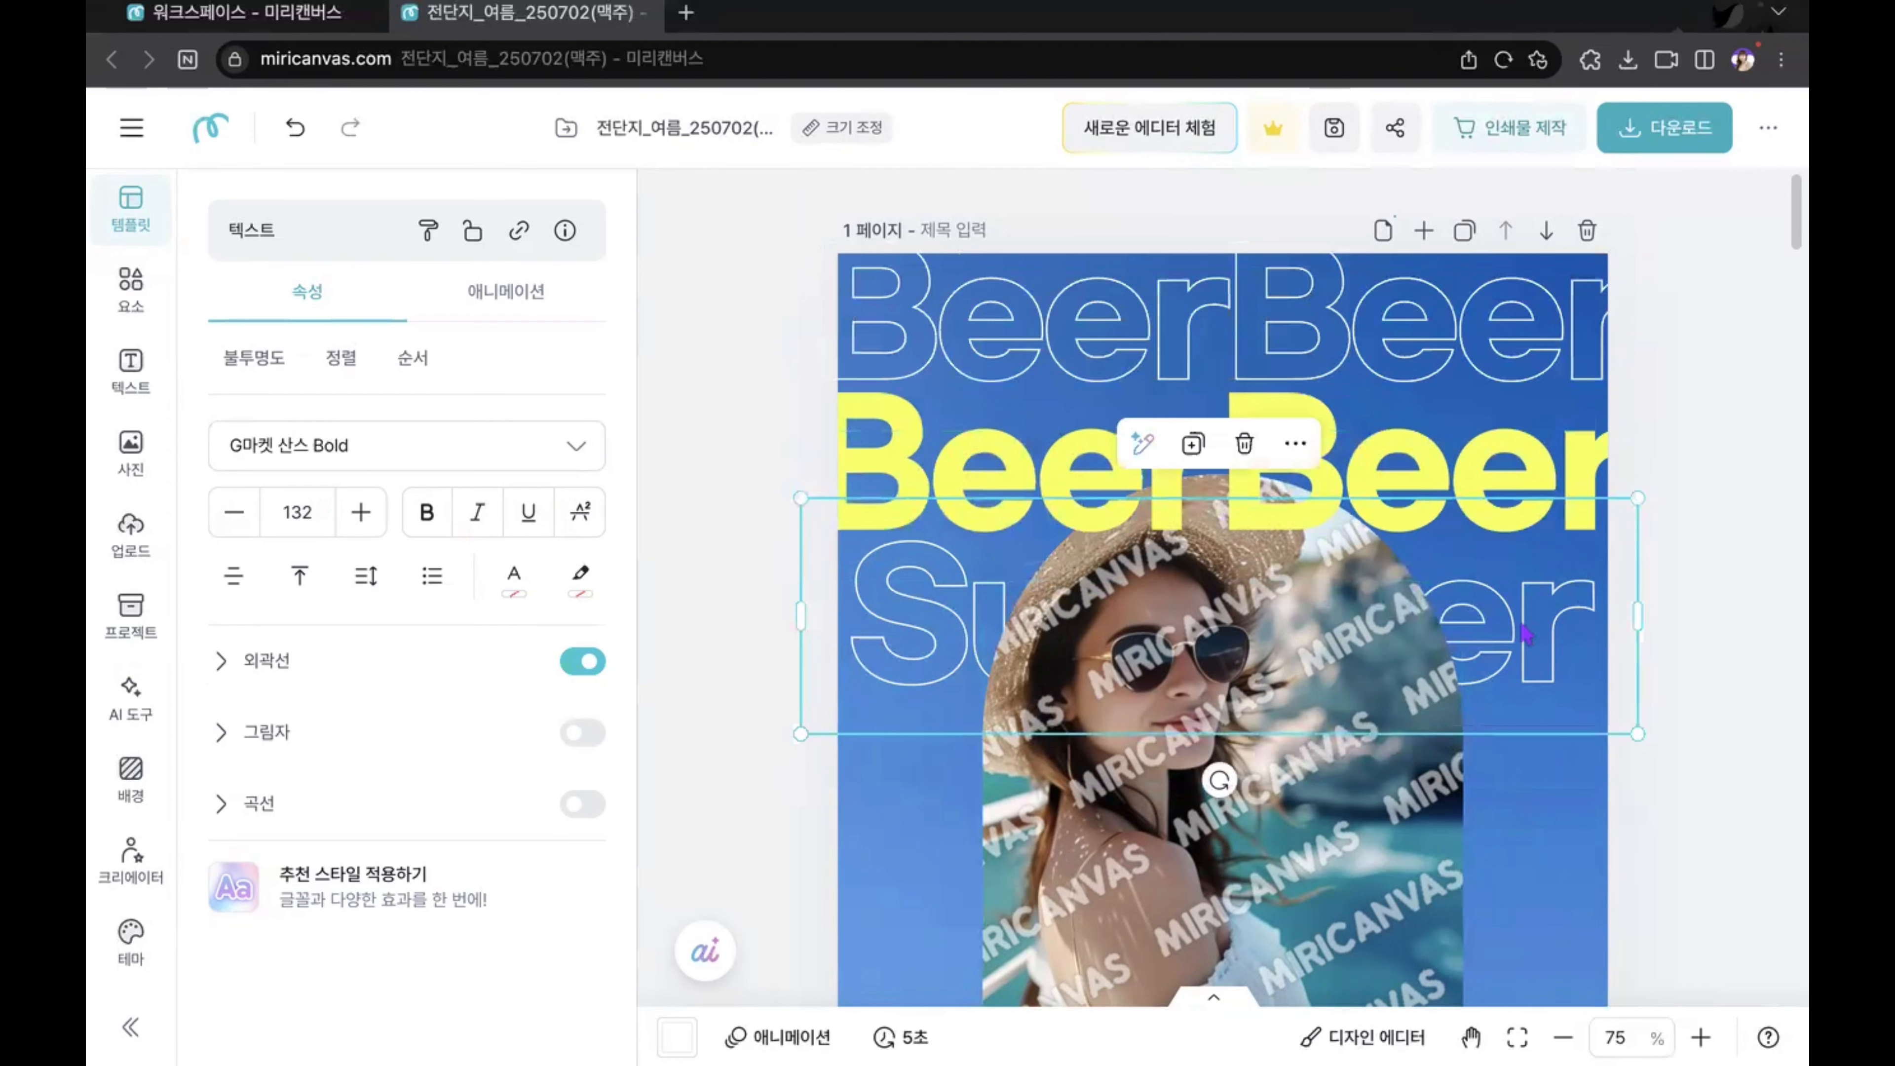
double_click(1522, 631)
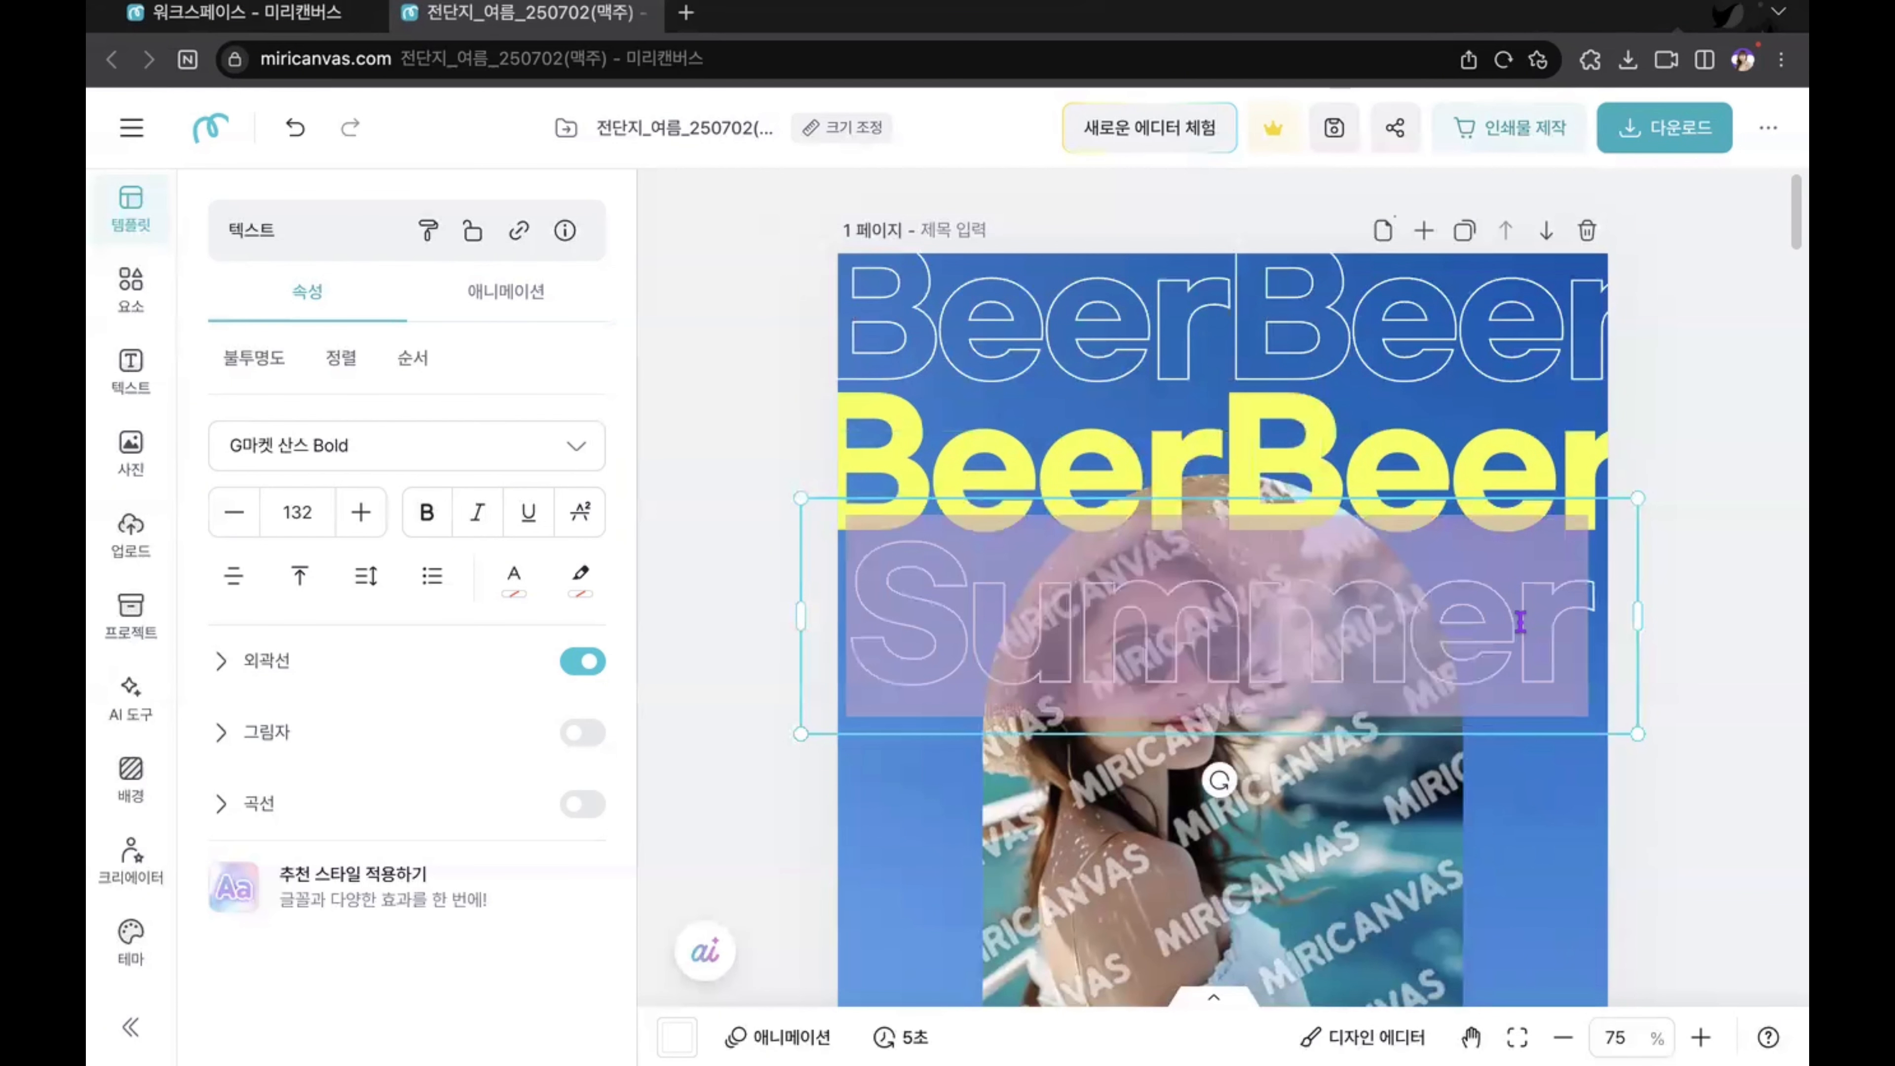
key("BackSpace")
type("BE")
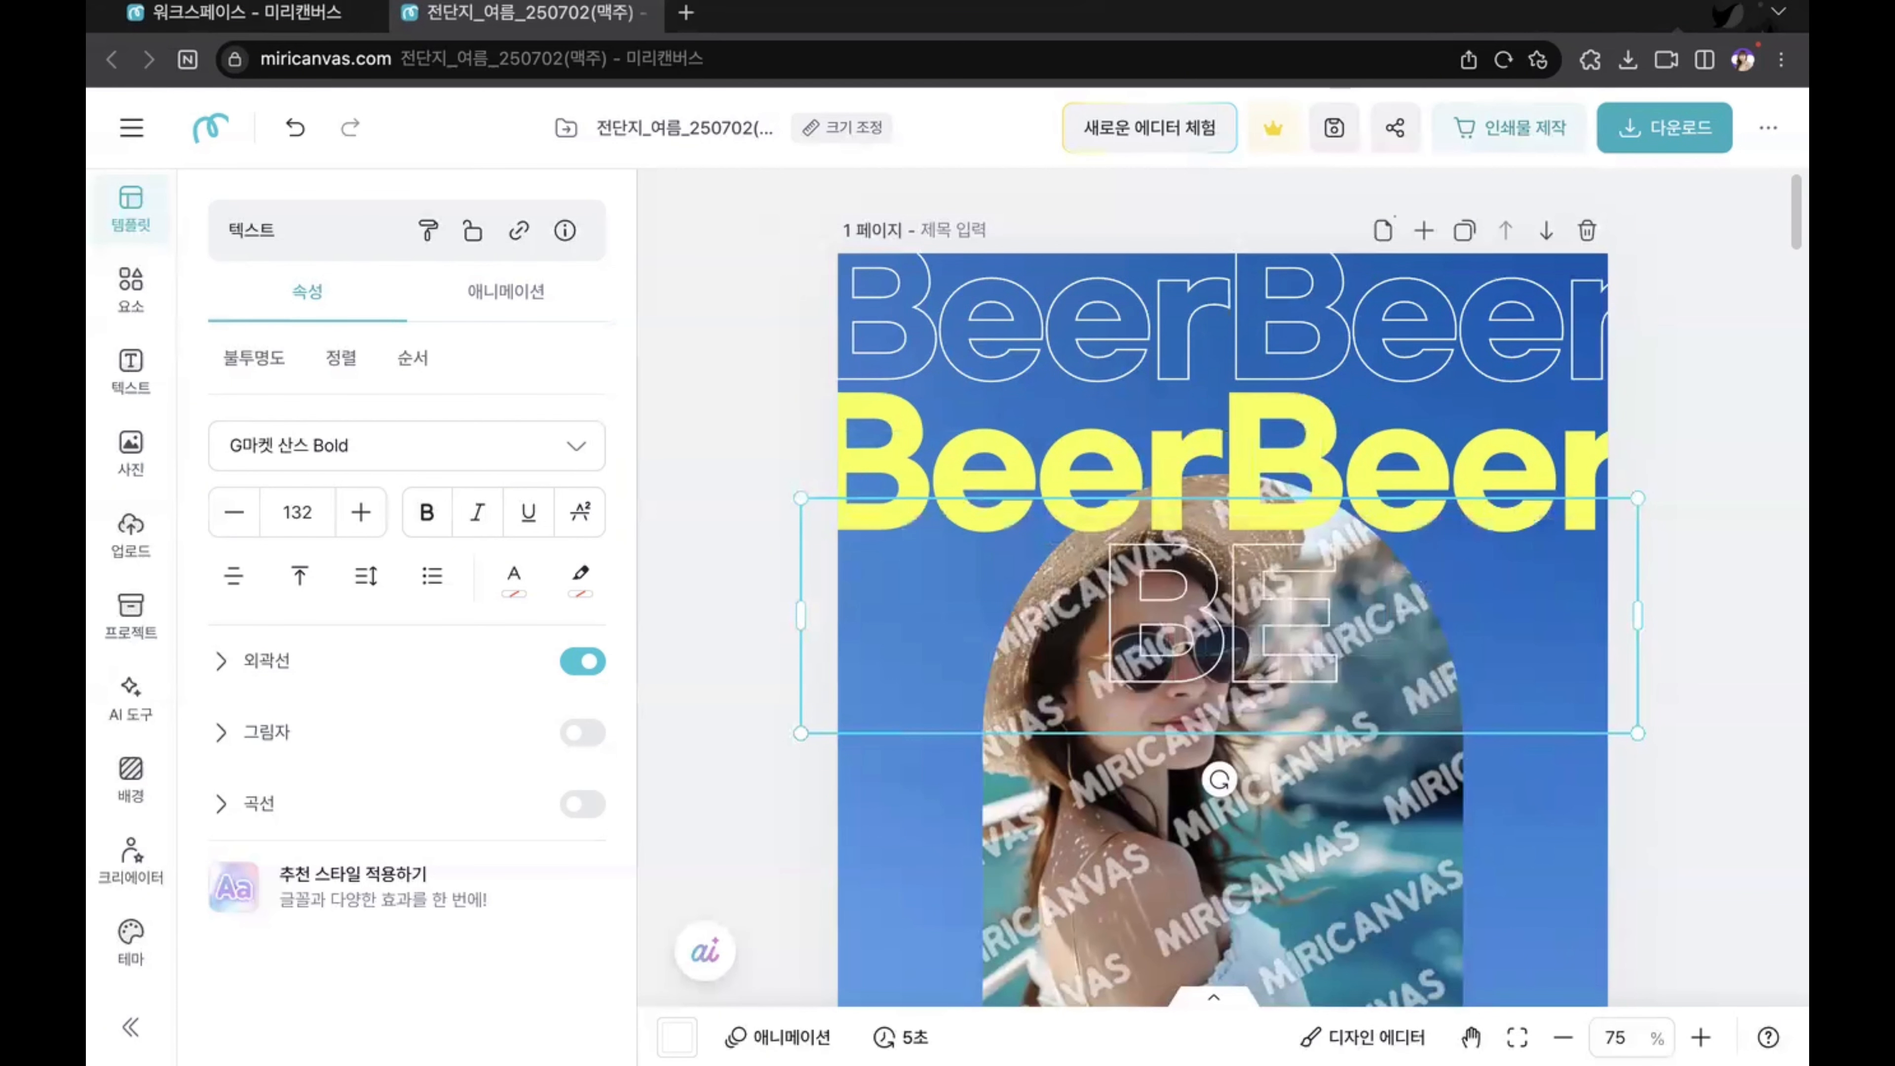
key("BackSpace")
type("eerBe")
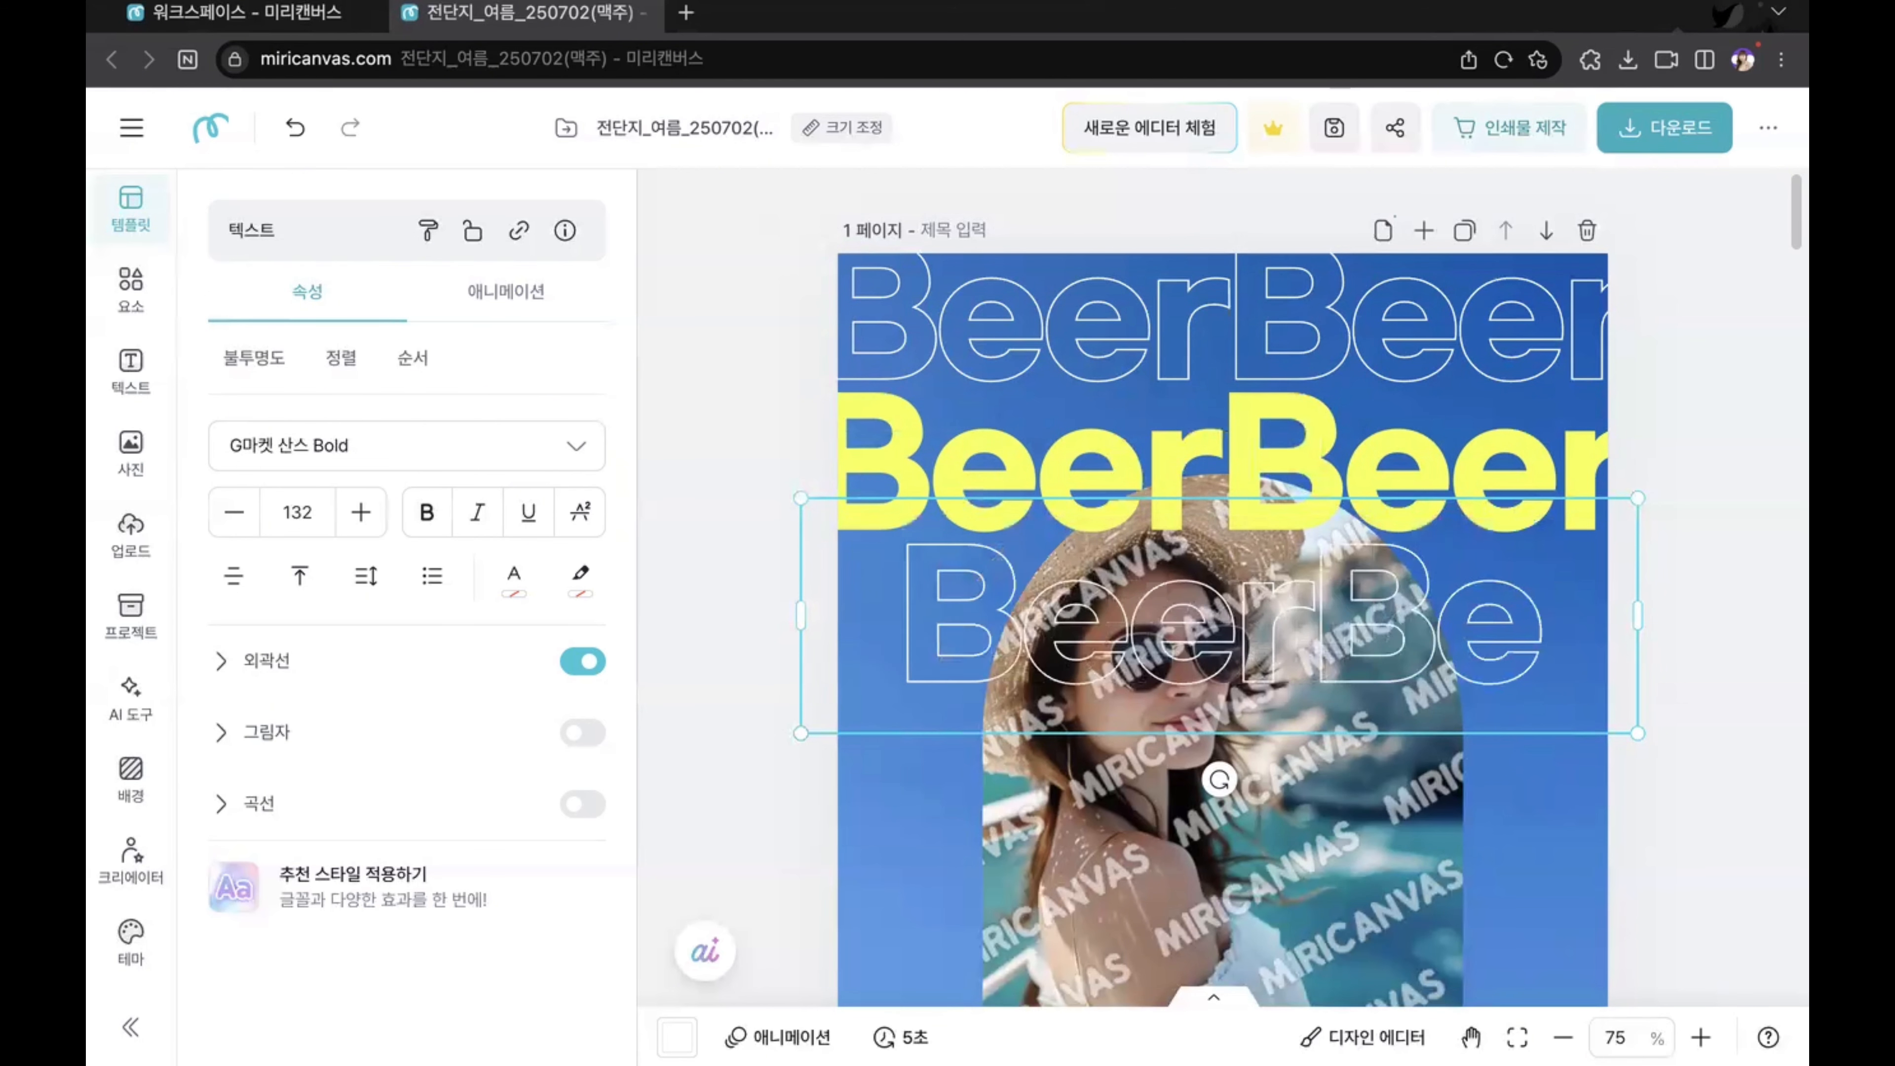
type("er")
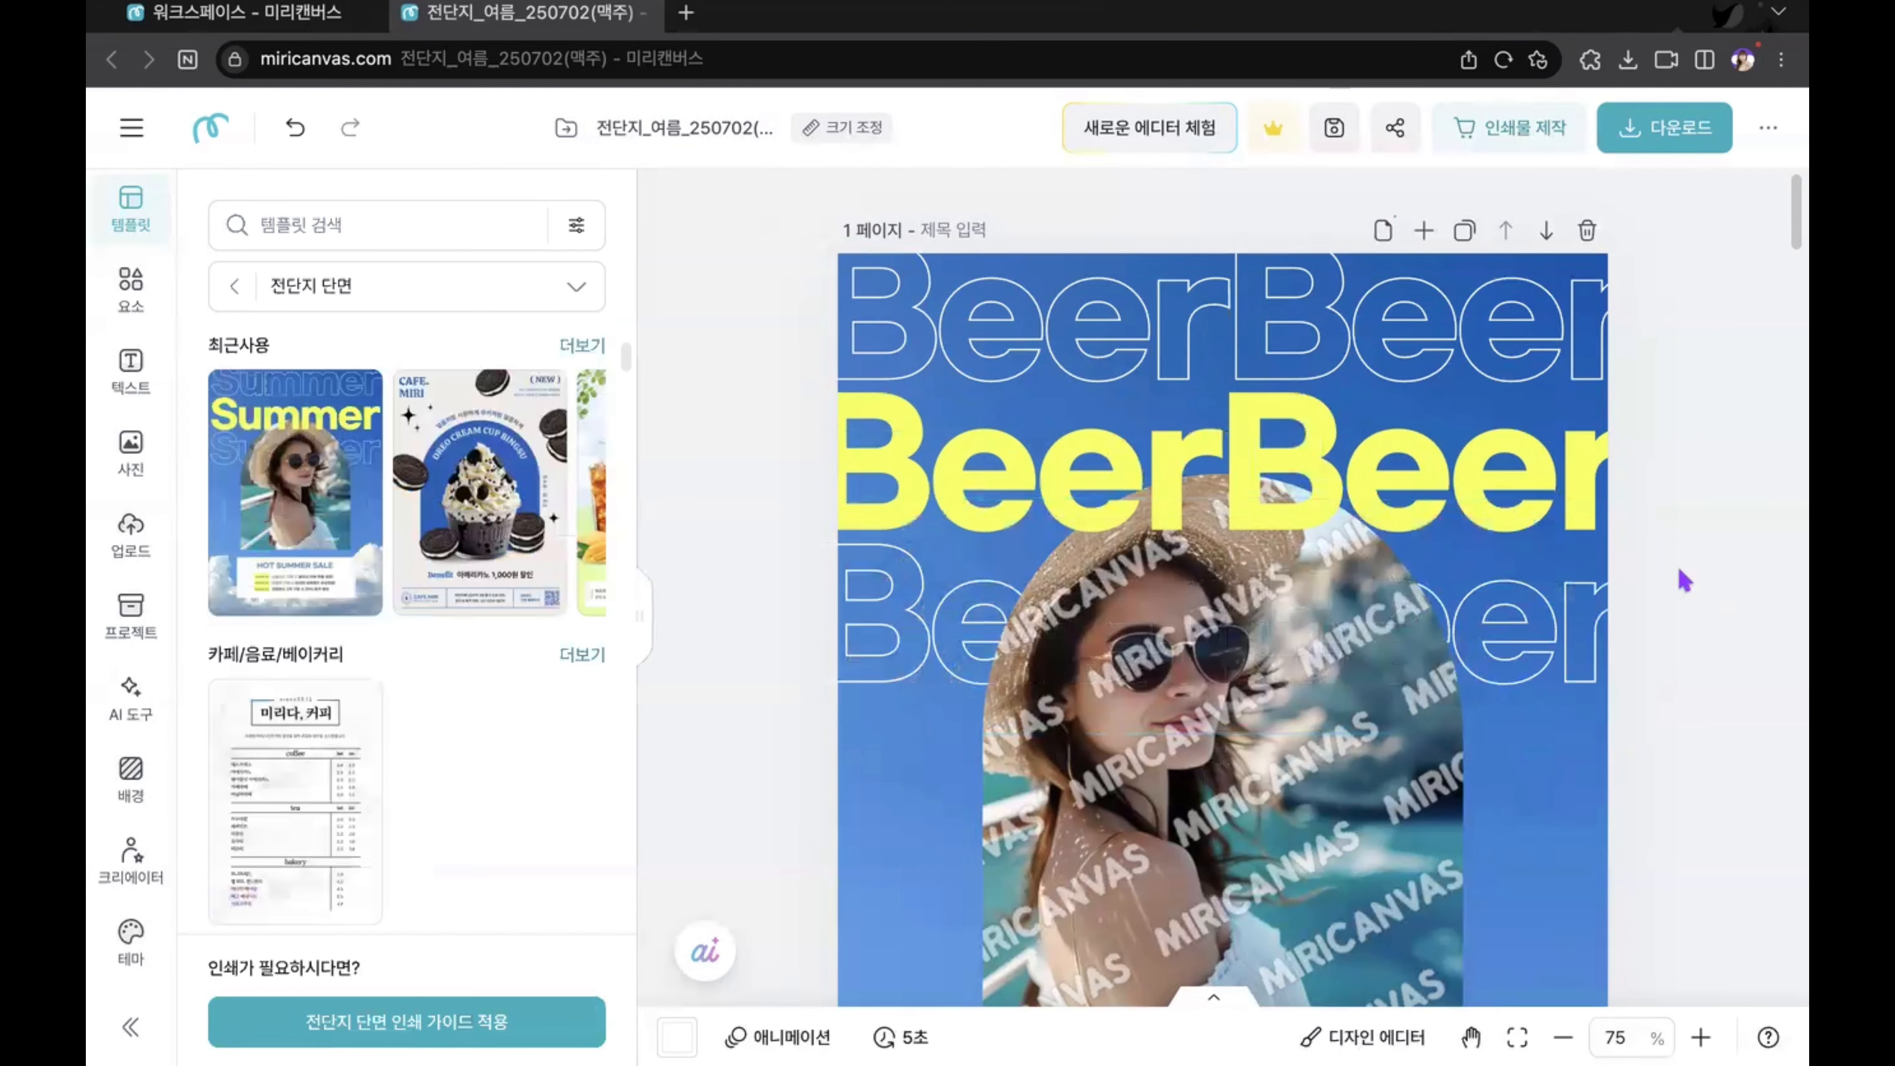
Step: Replace the HOT SUMMER SALE title in the white box on page 1 with "Jamong Bamong"
scroll(1679, 579, "down", 5)
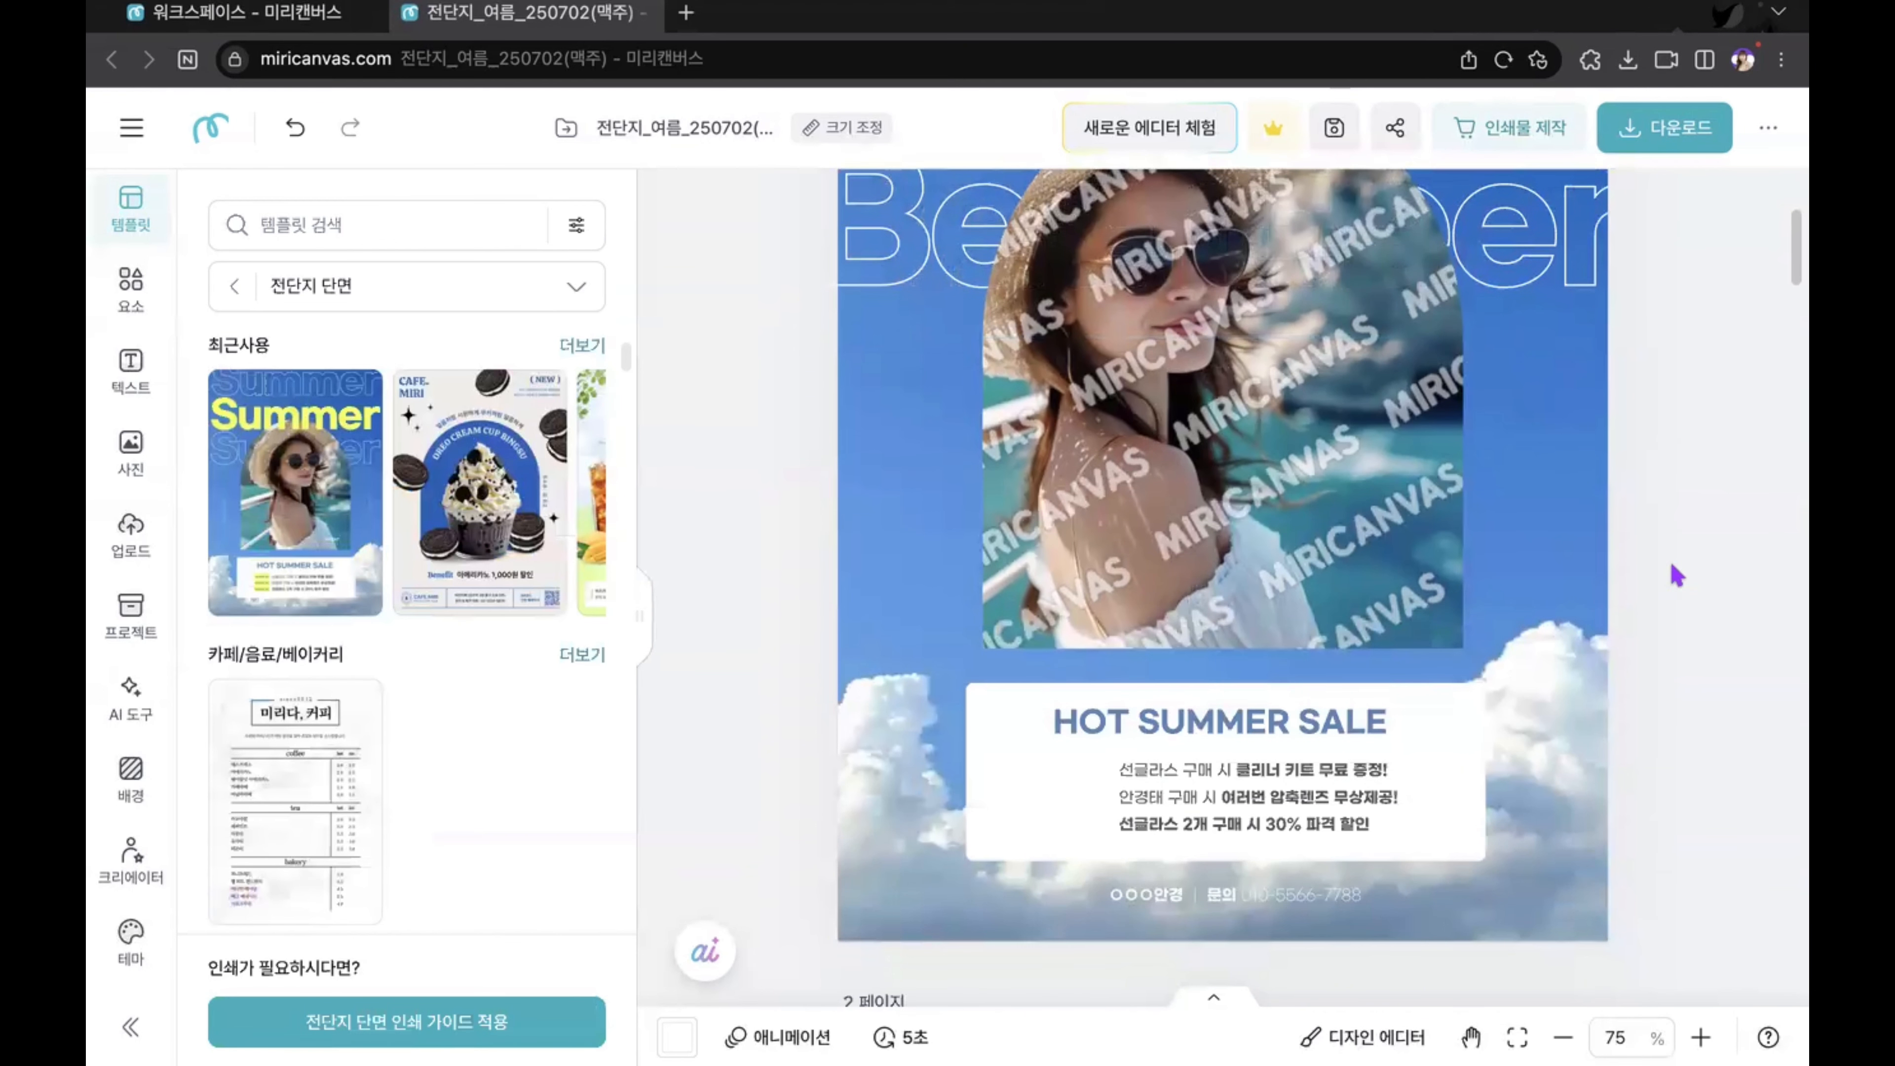
double_click(1154, 723)
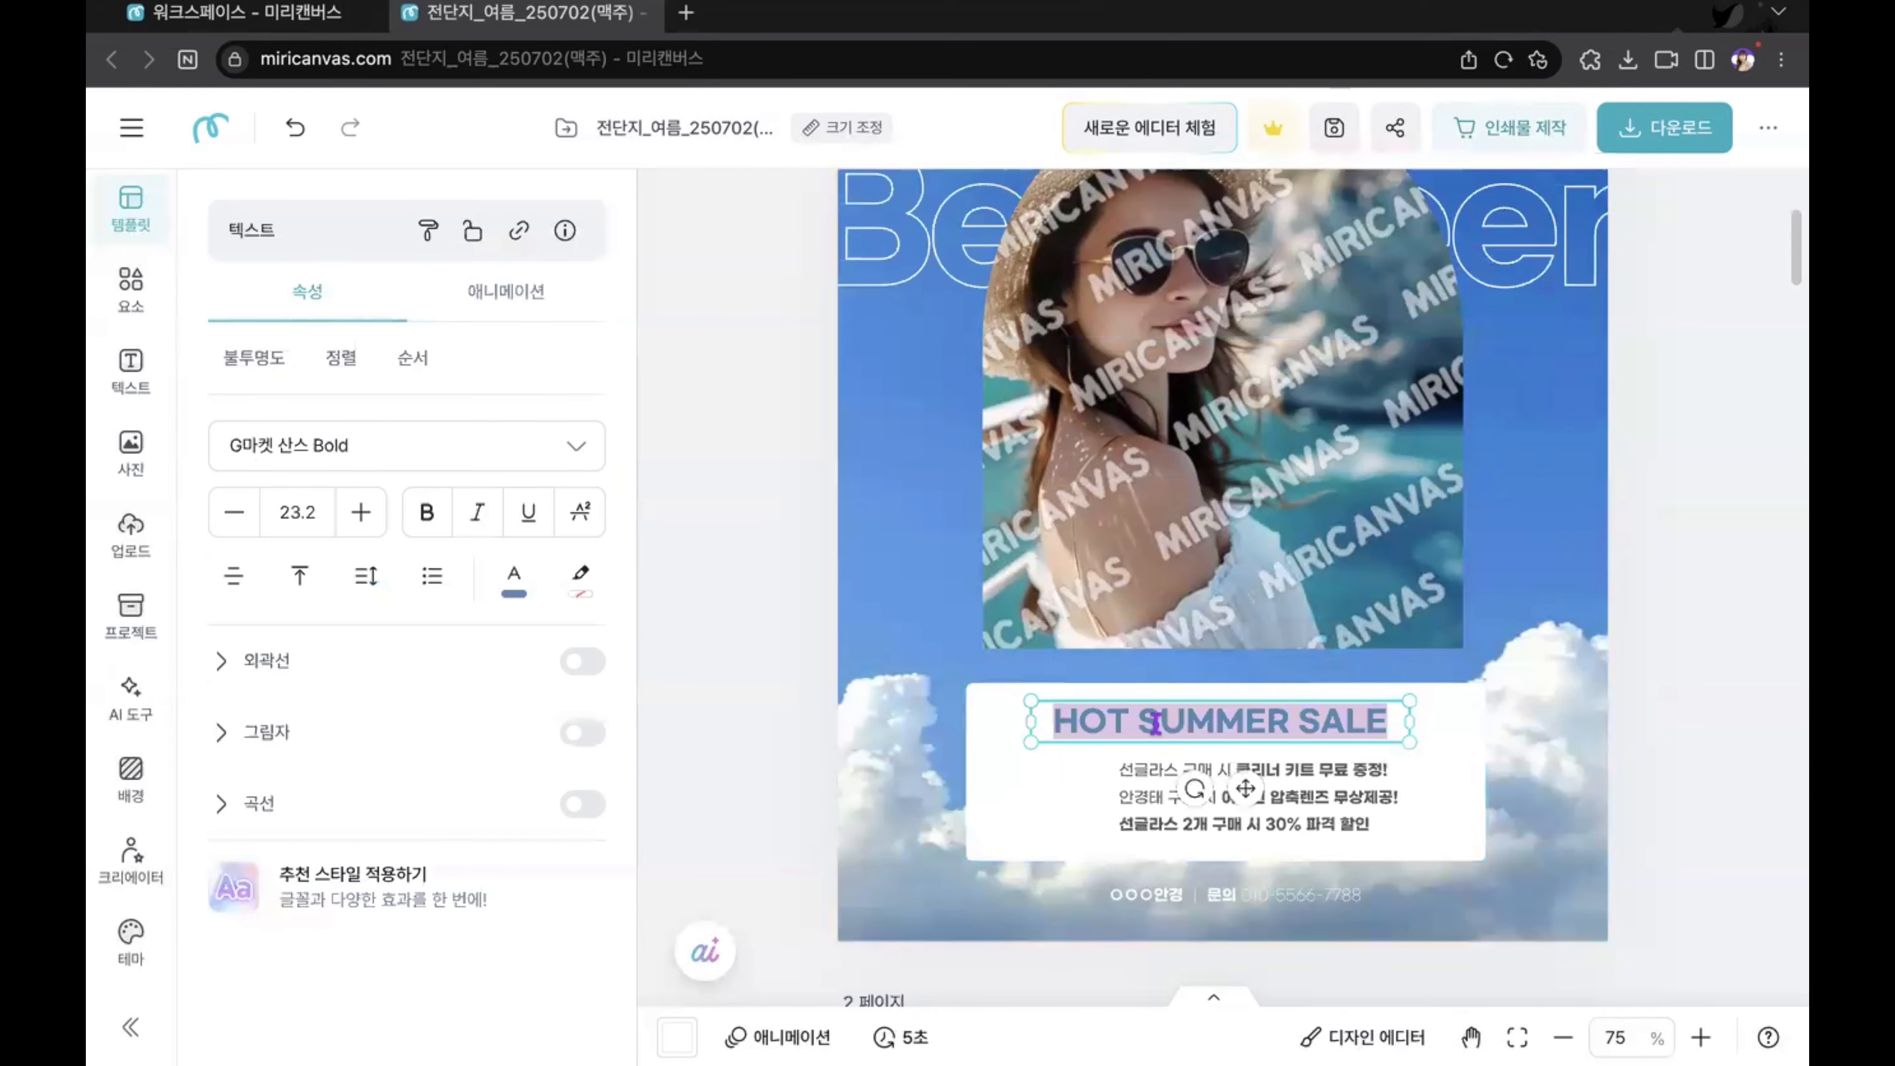
type("Jamong Bam")
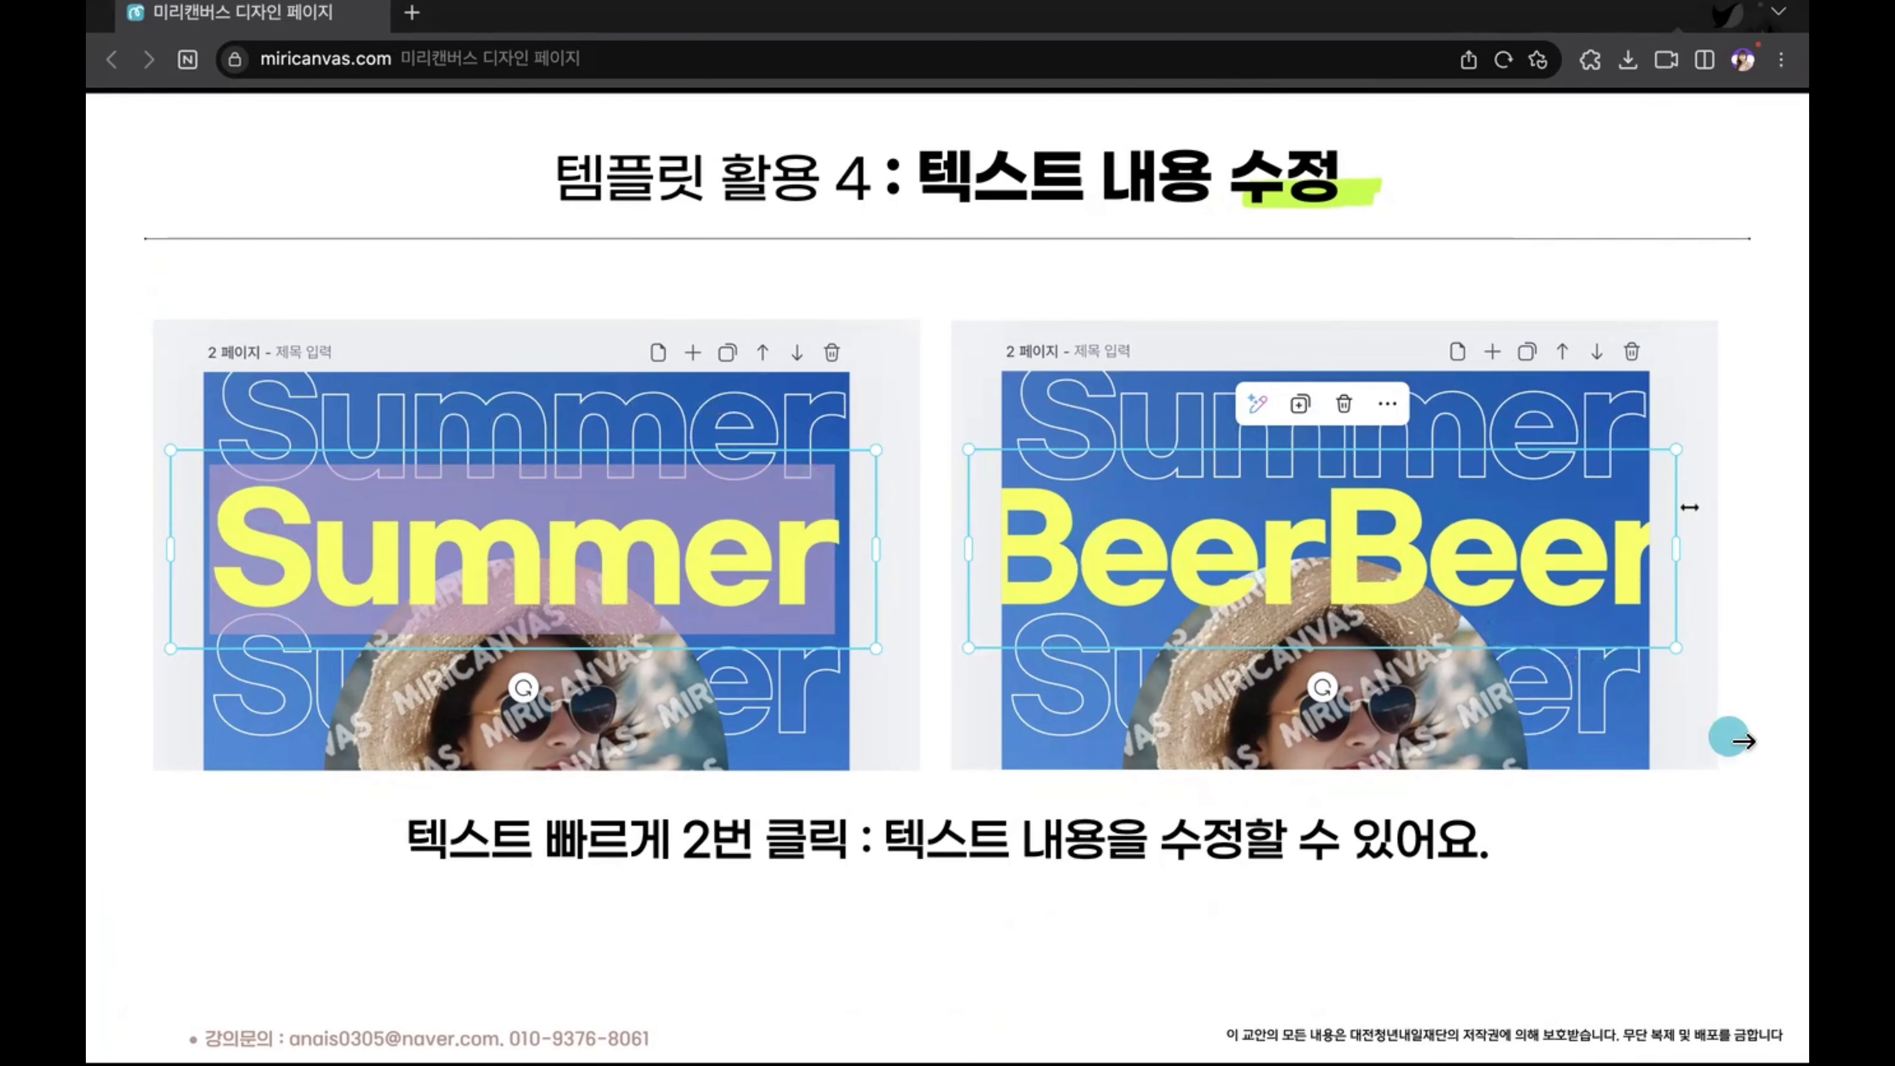
Step: View the slide on changing text font and colour, then return to the editor and examine the yellow BeerBeer heading's text properties
left_click(1765, 746)
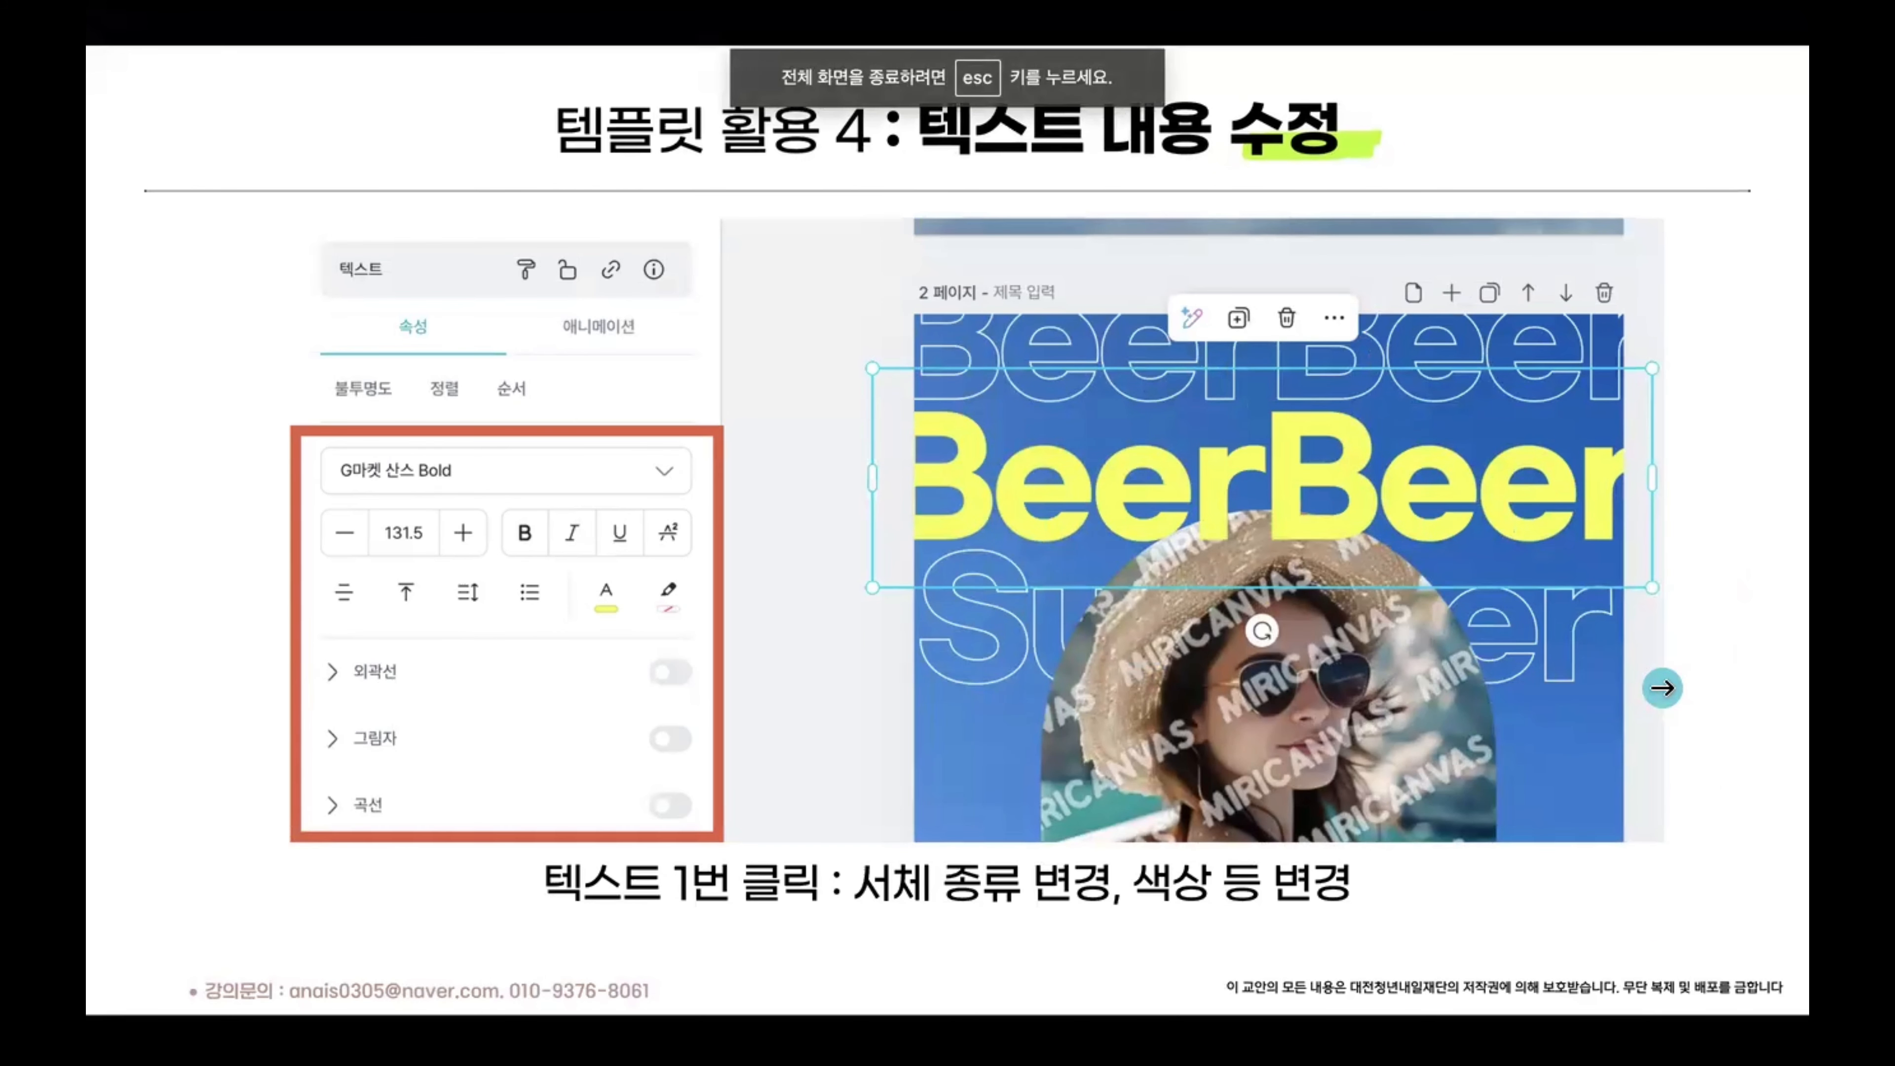
key("ctrl+Right")
scroll(1679, 474, "up", 2)
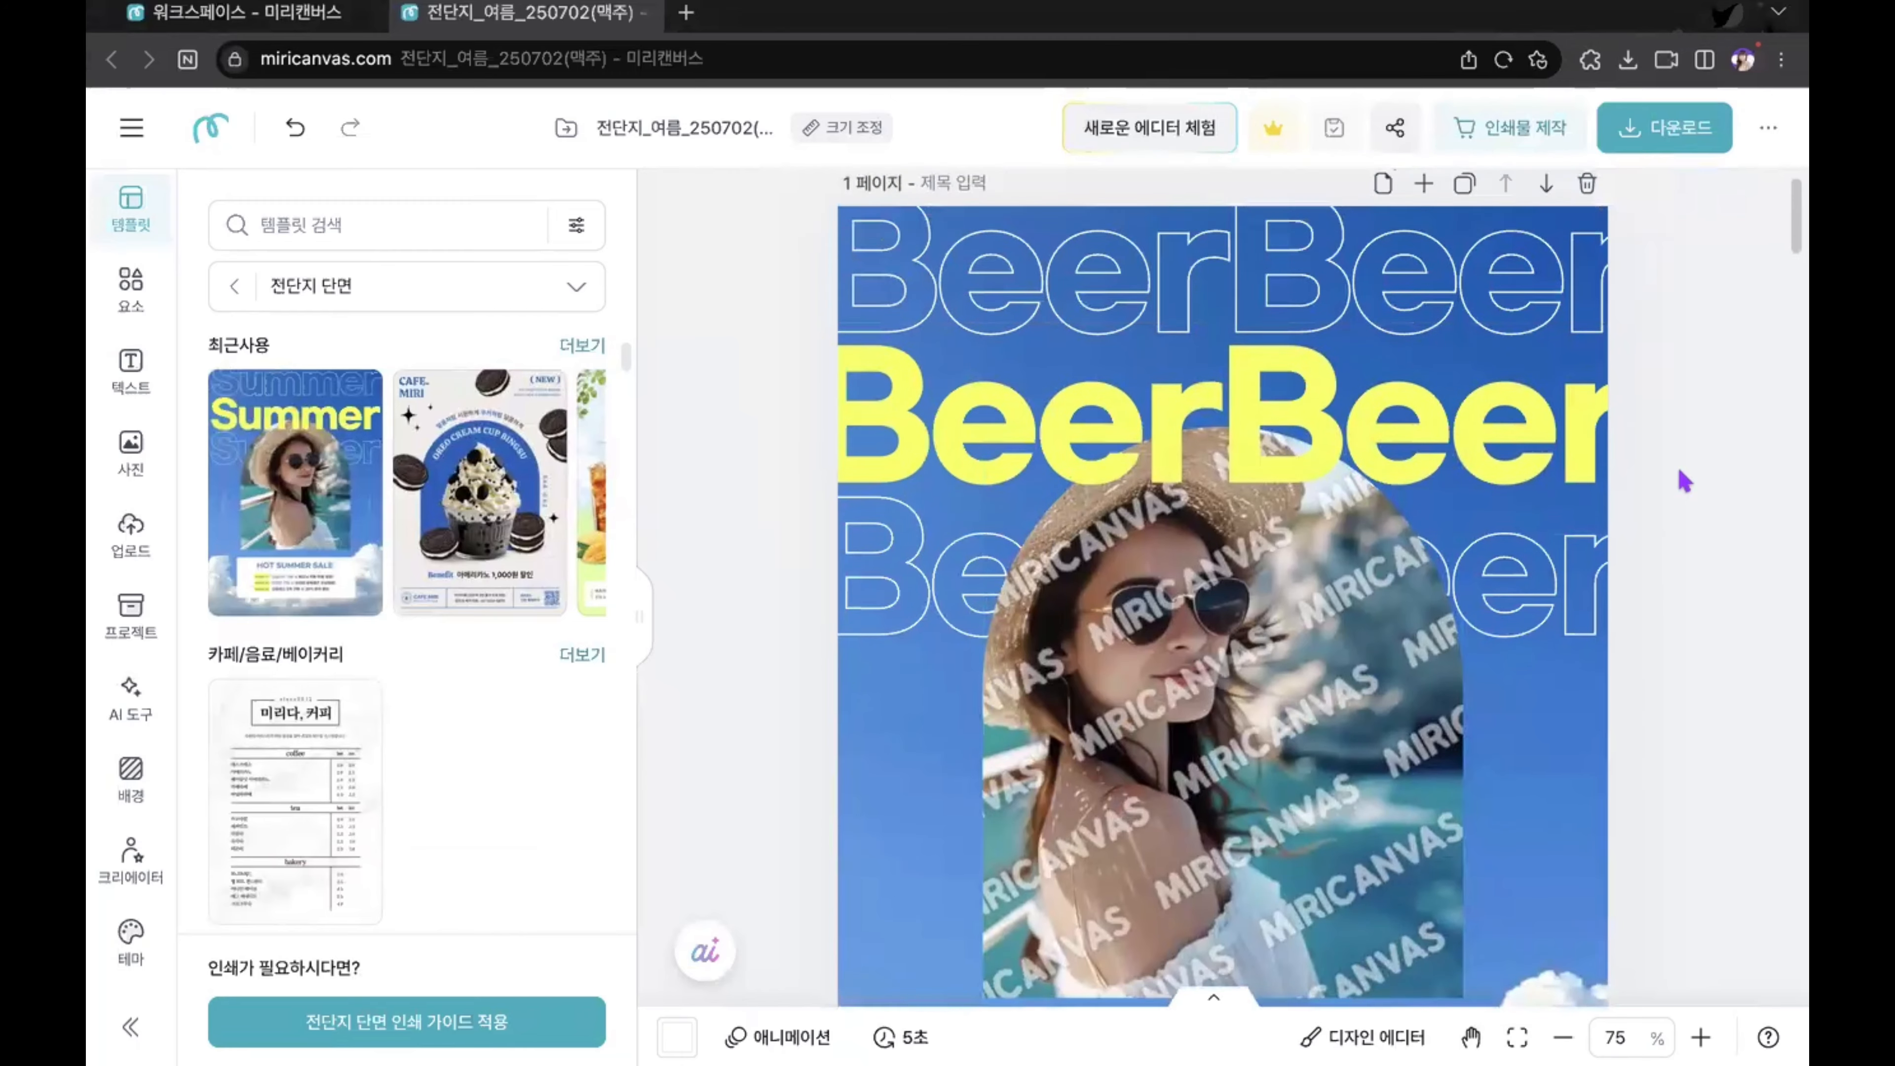
left_click(1389, 447)
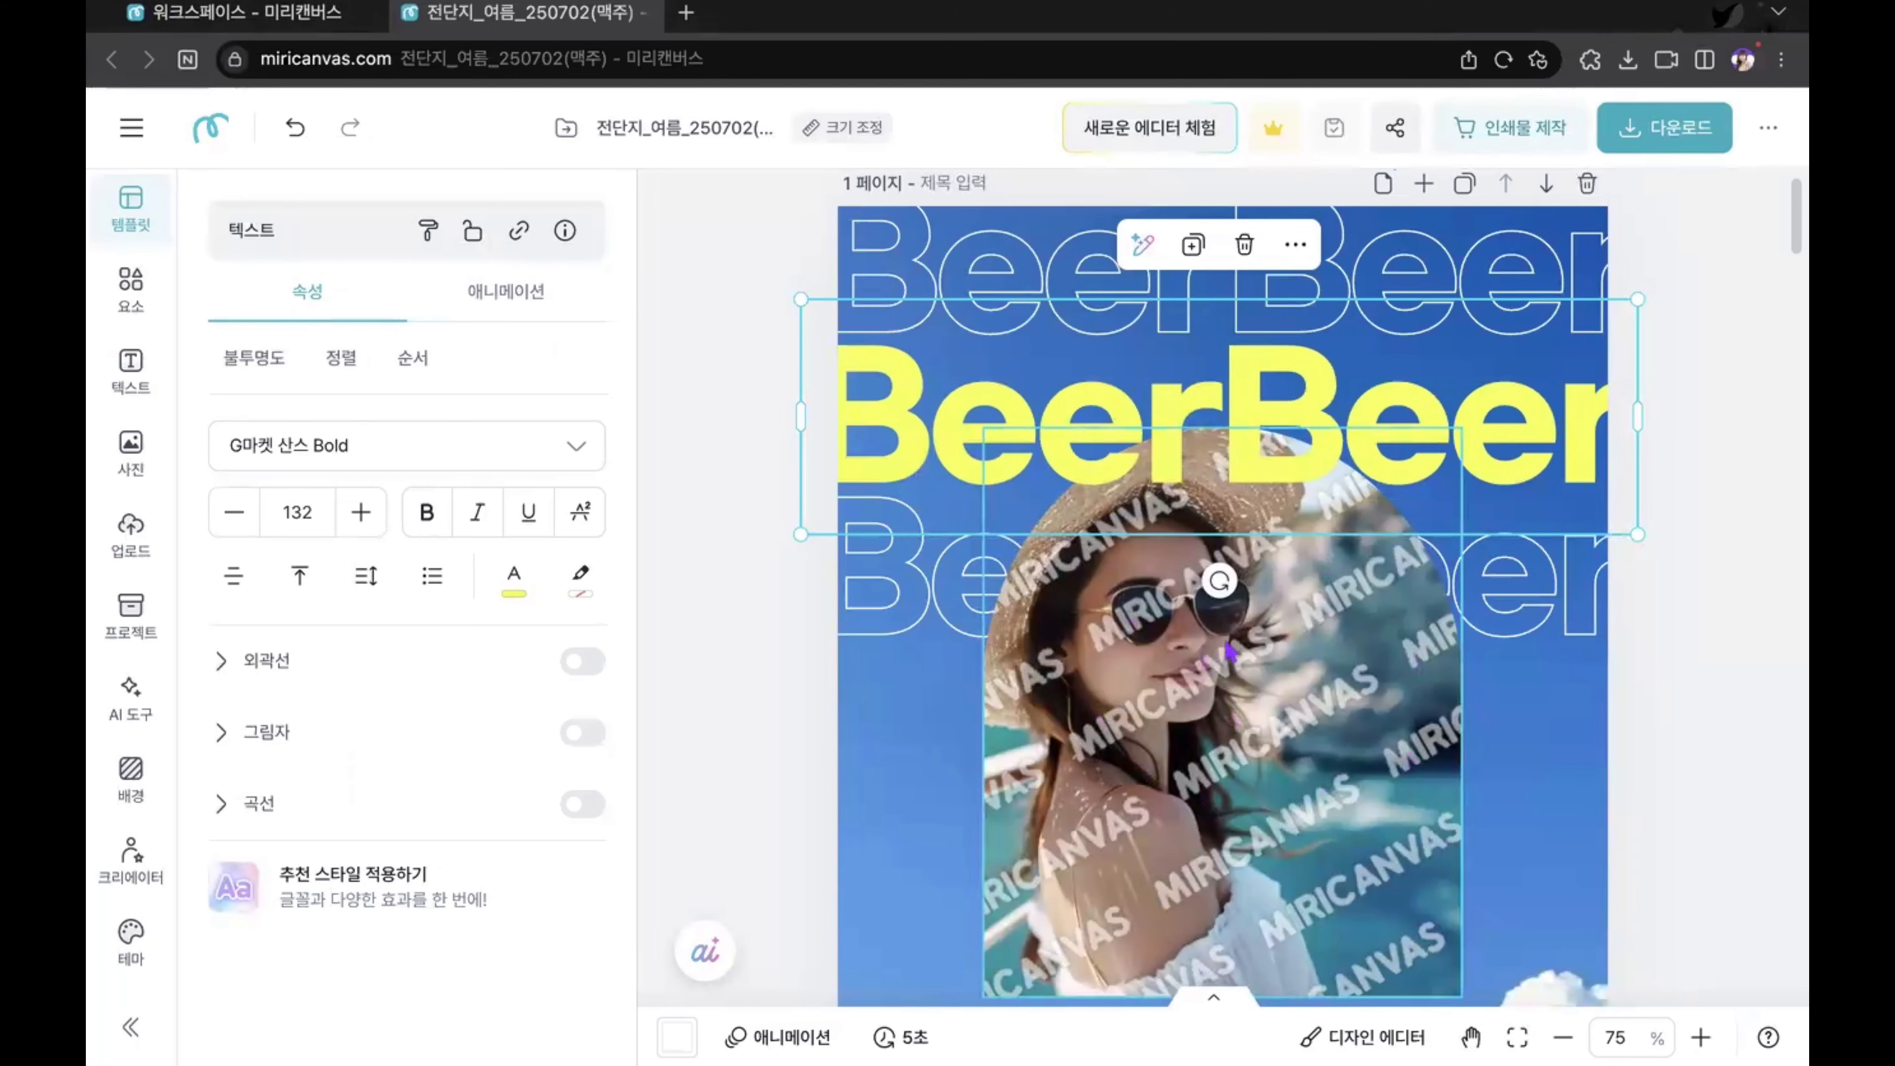
scroll(1253, 670, "down", 2)
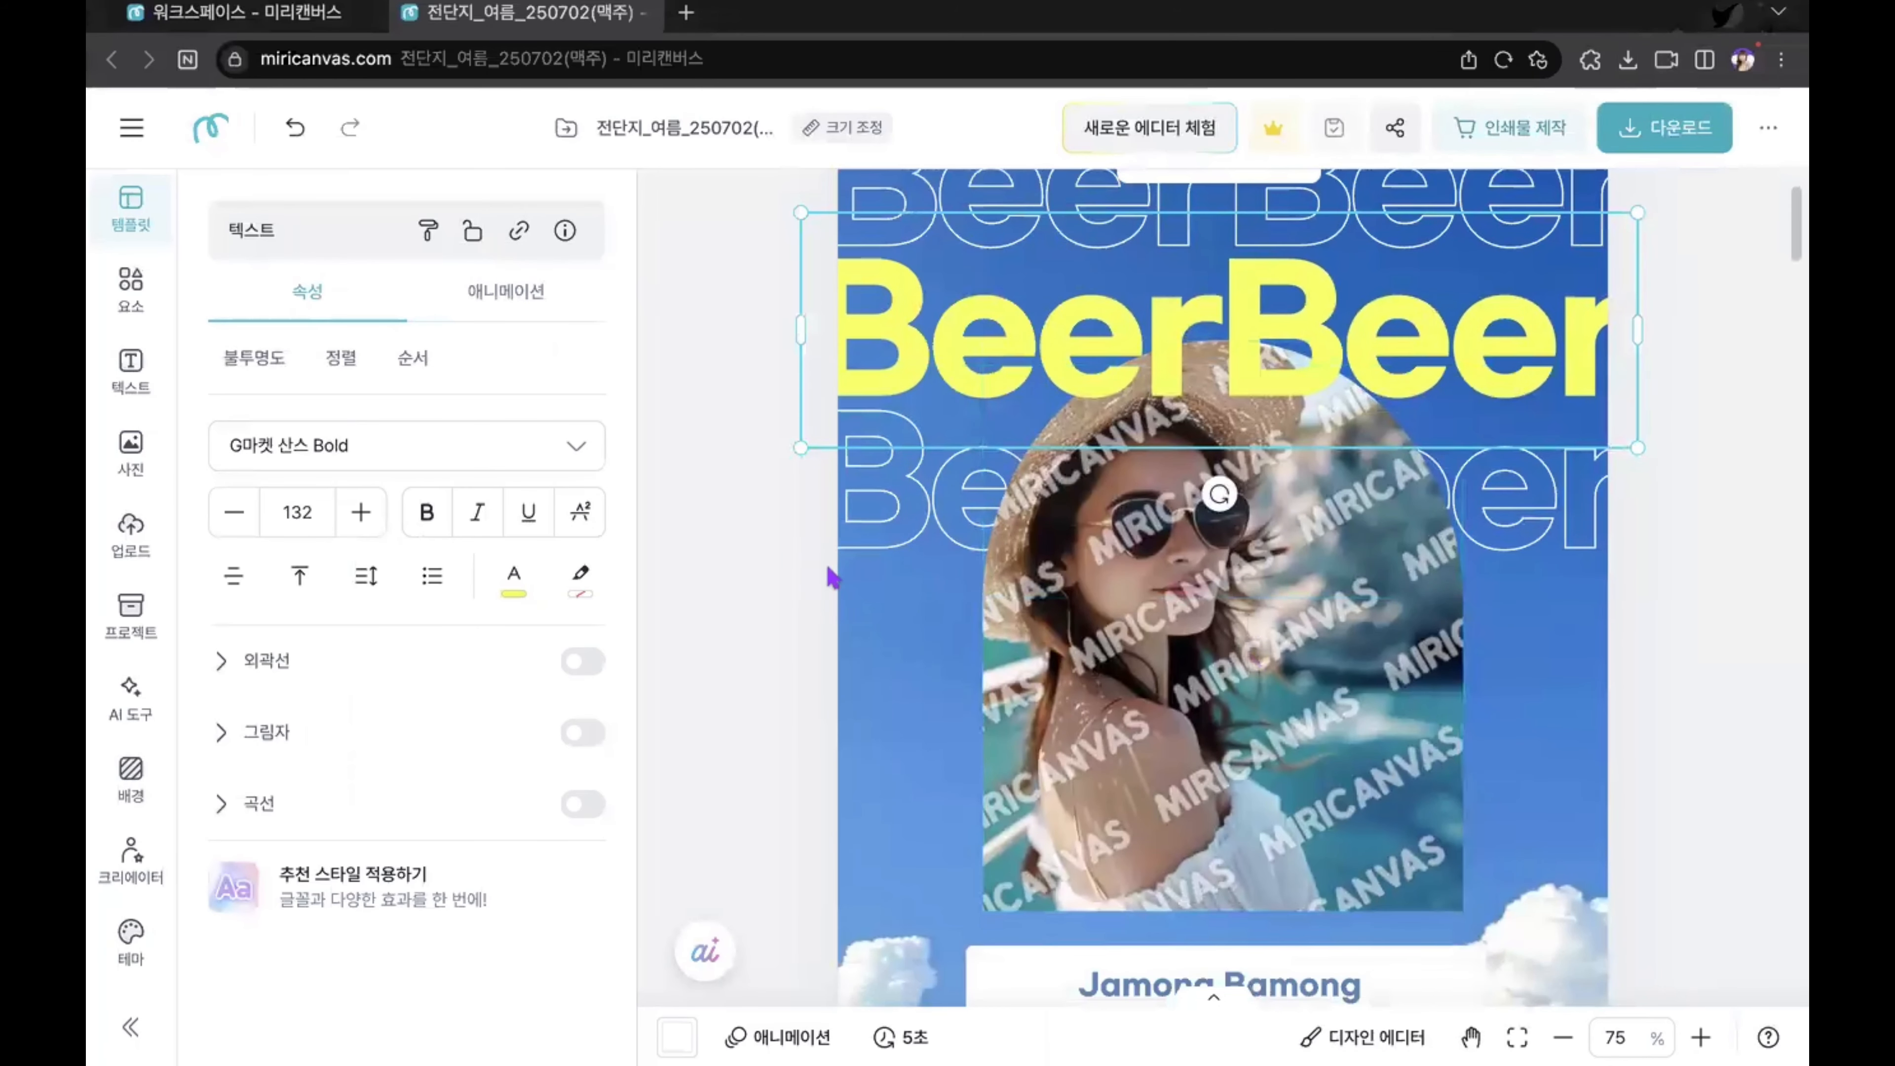
left_click(720, 544)
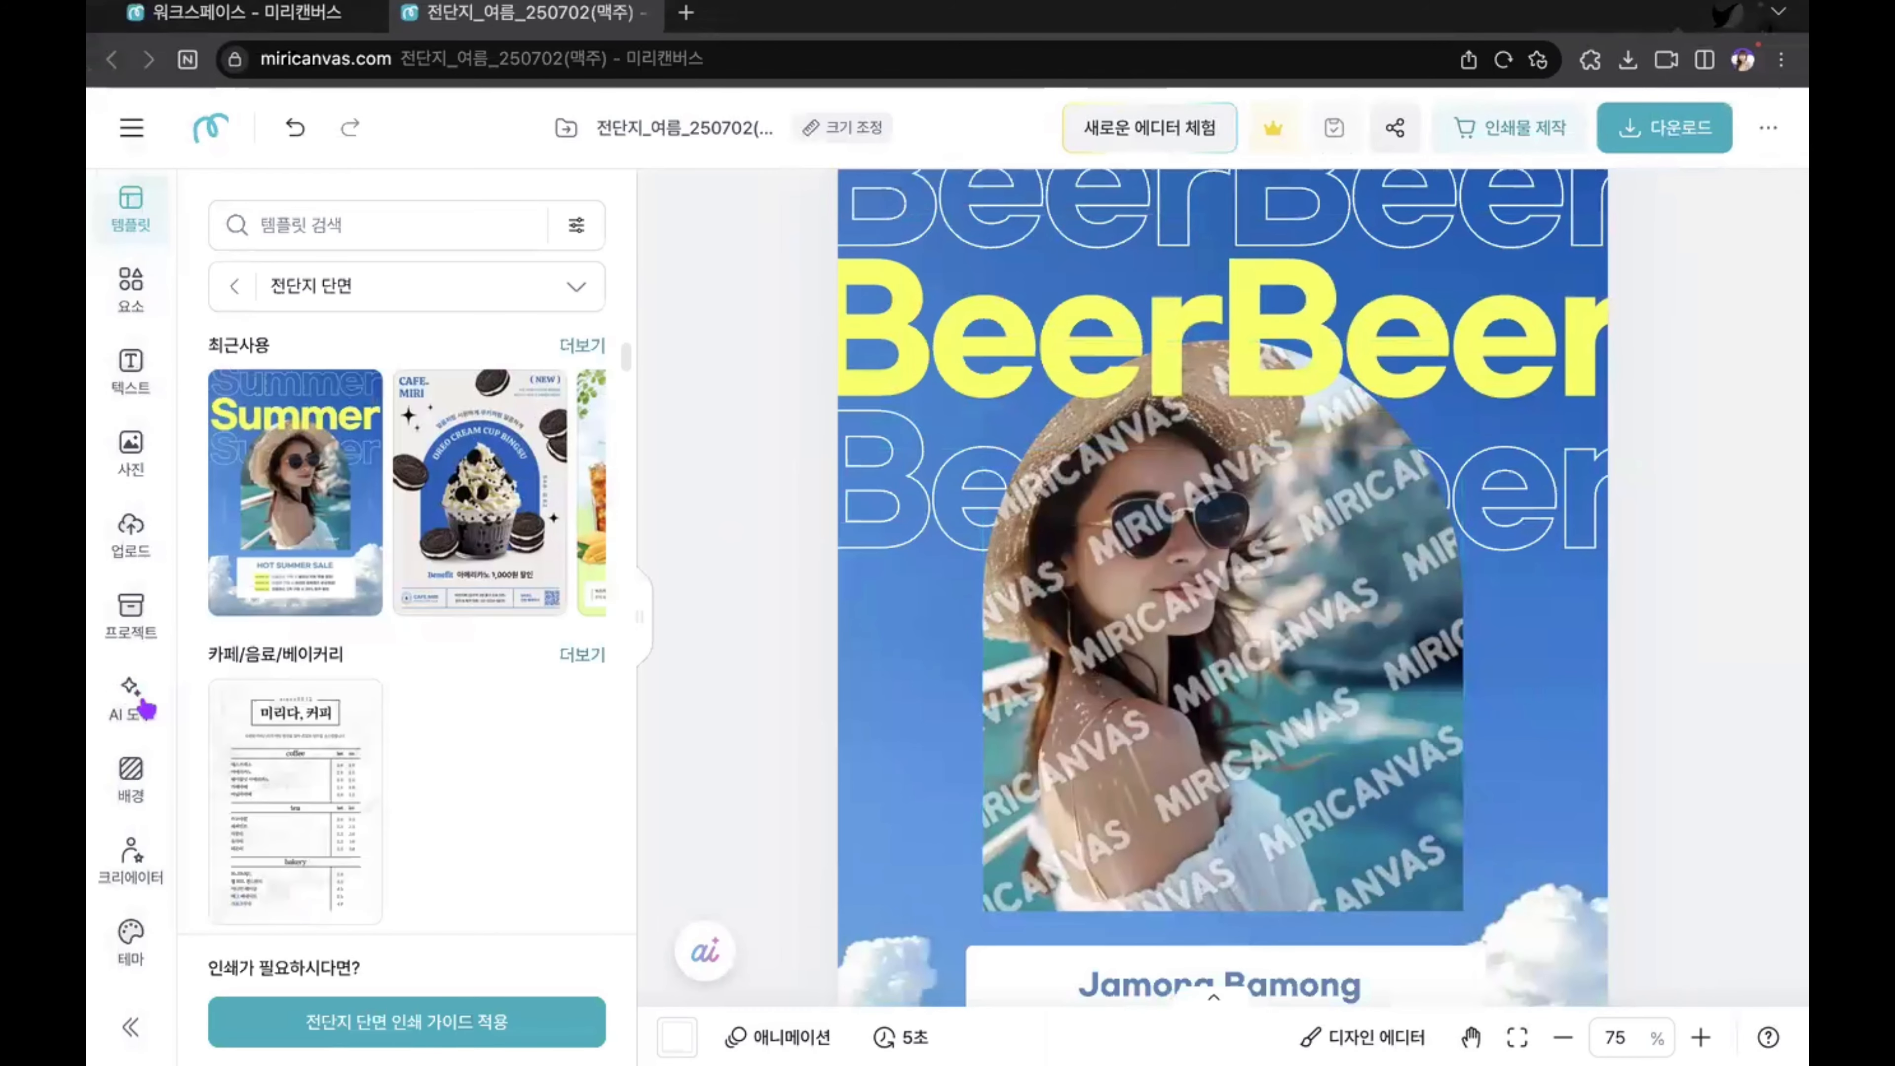
Step: Open the AI Photo tool and paste the copied Korean prompt for an ultra-realistic resort-beach summer photo as the result description
scroll(128, 701, "down", 3)
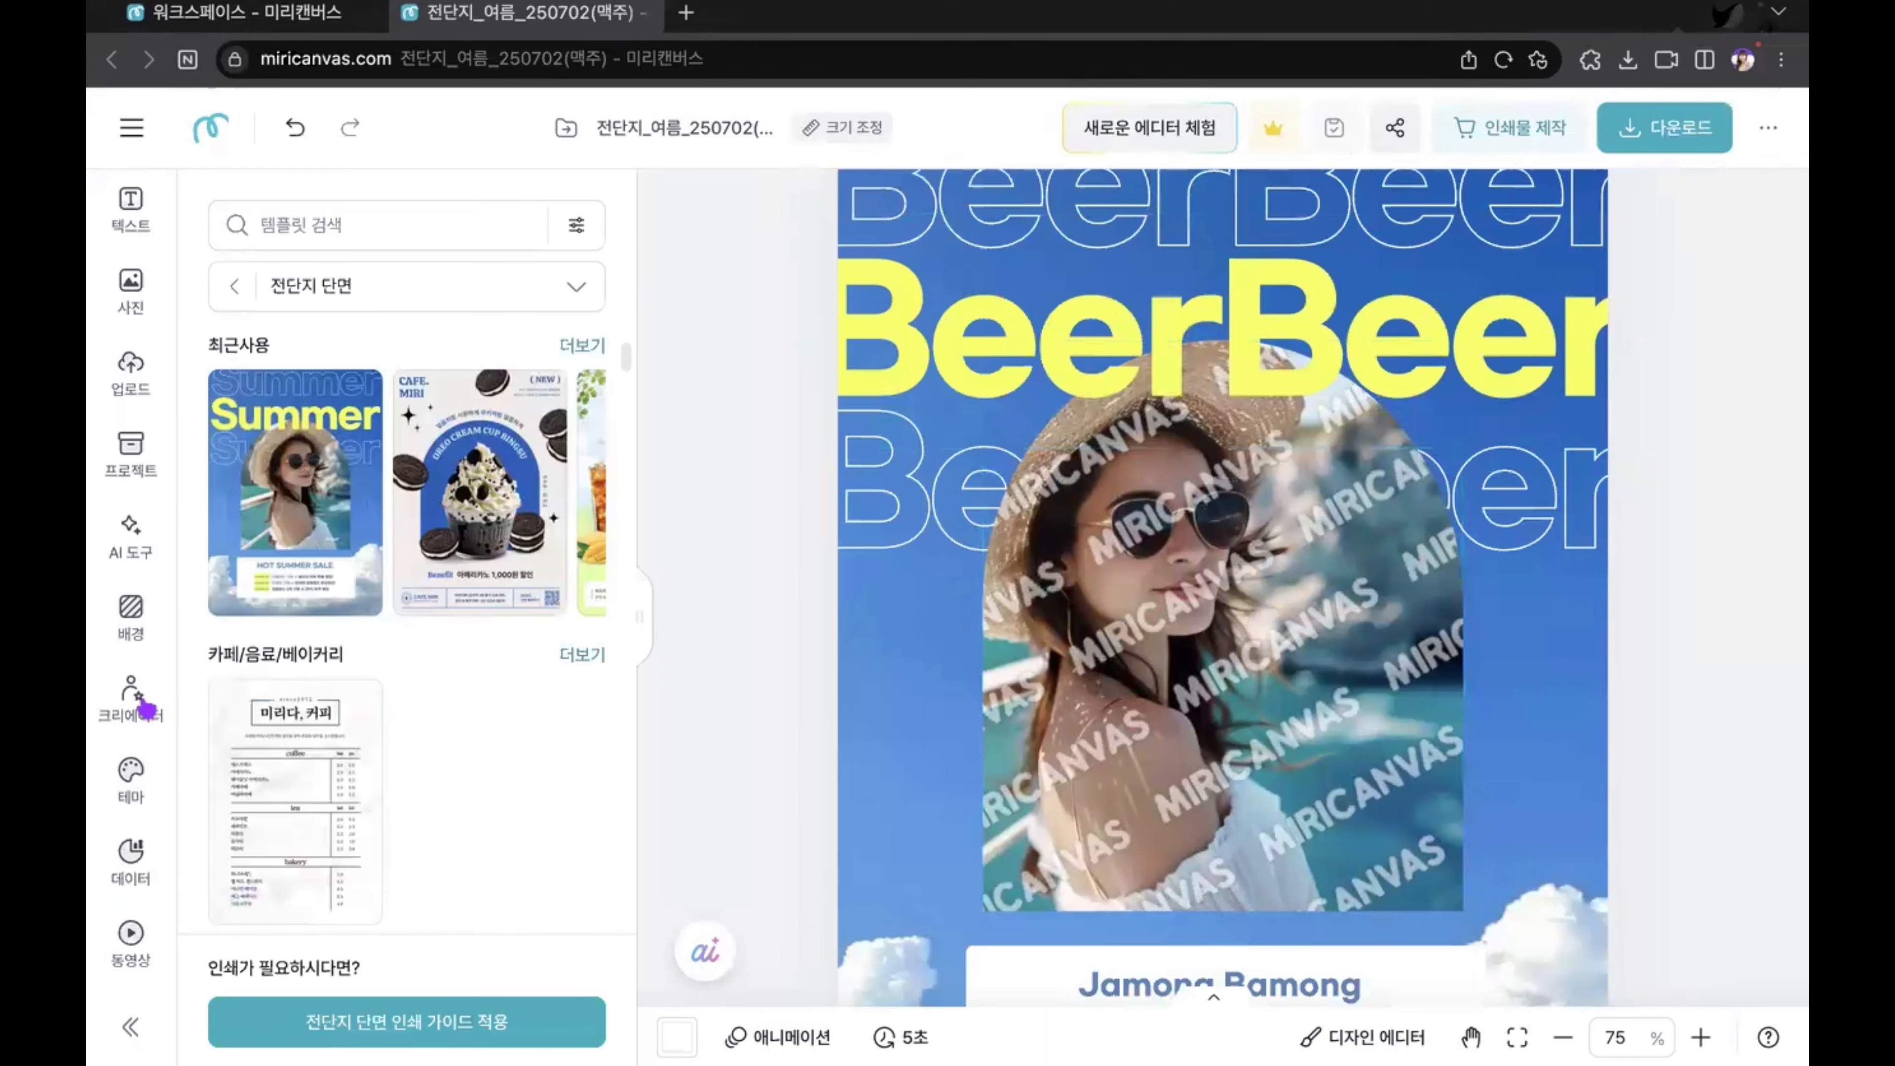
left_click(128, 564)
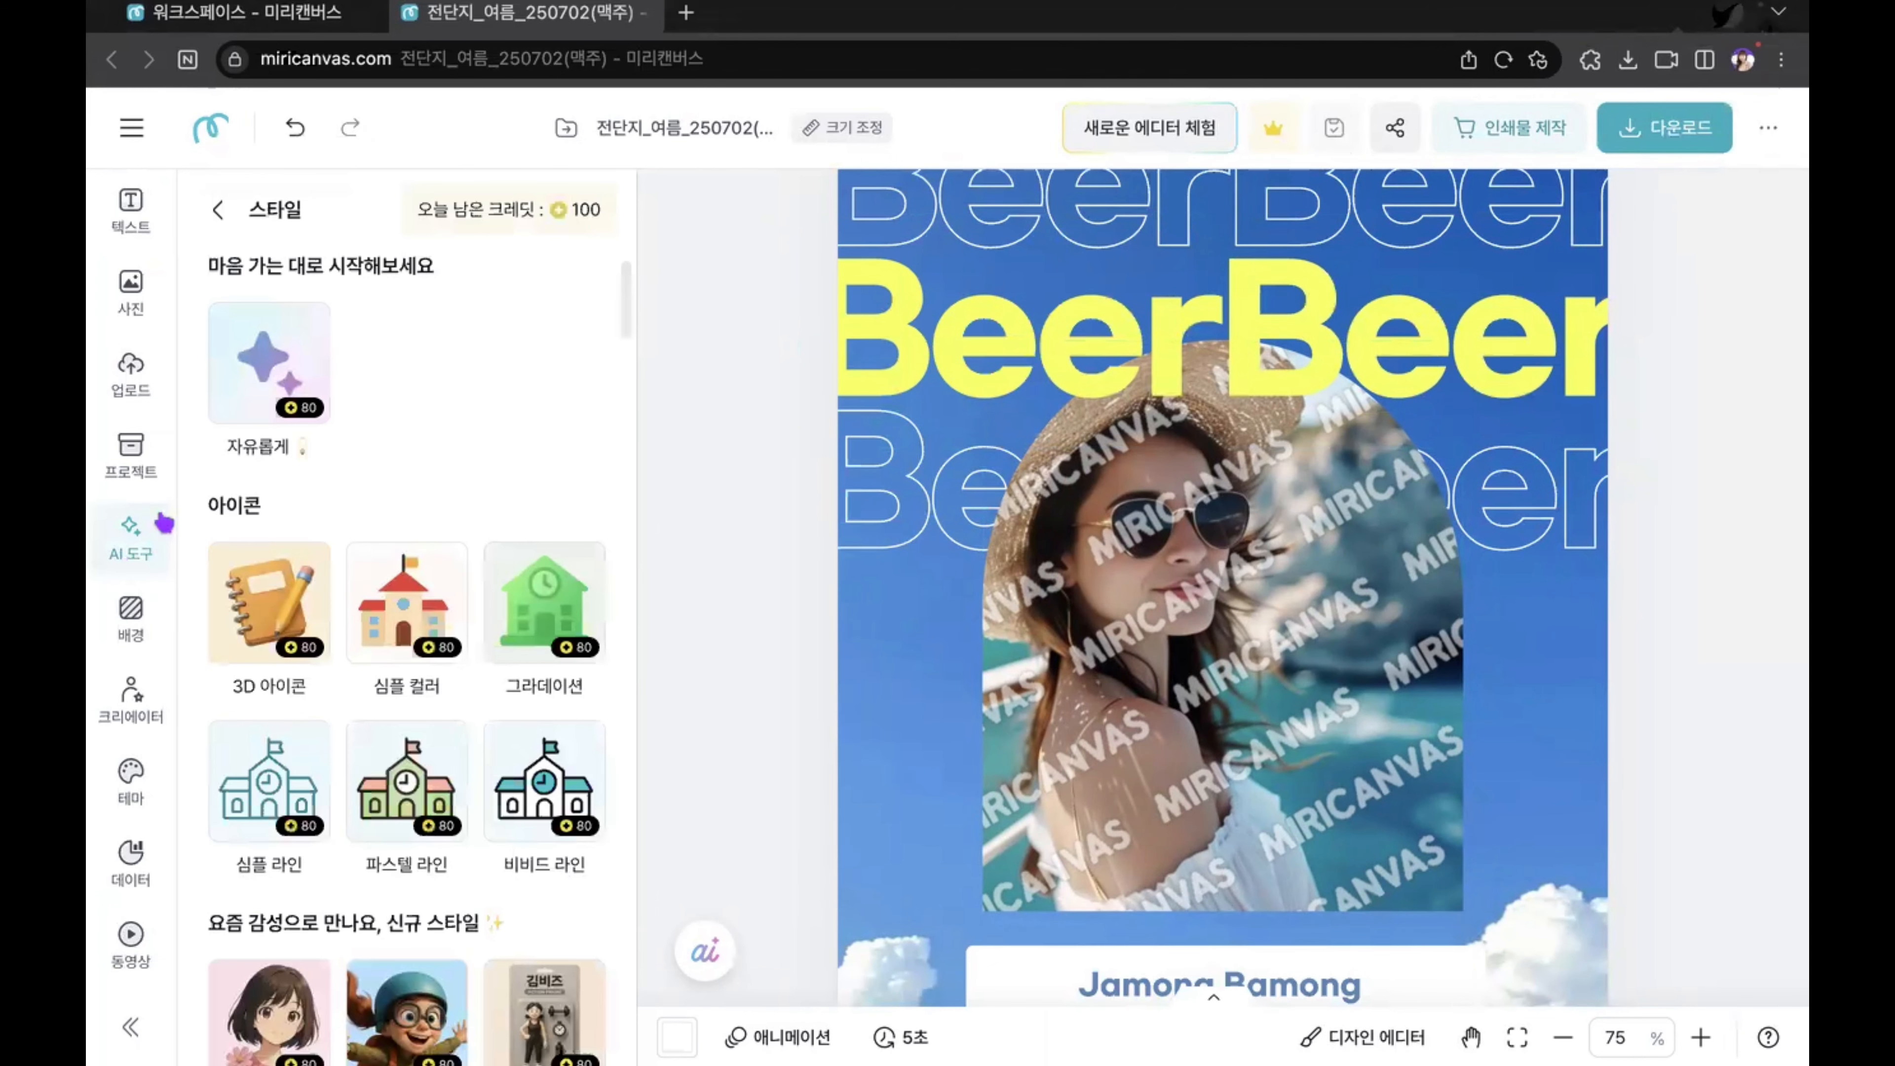
left_click(288, 301)
left_click(226, 233)
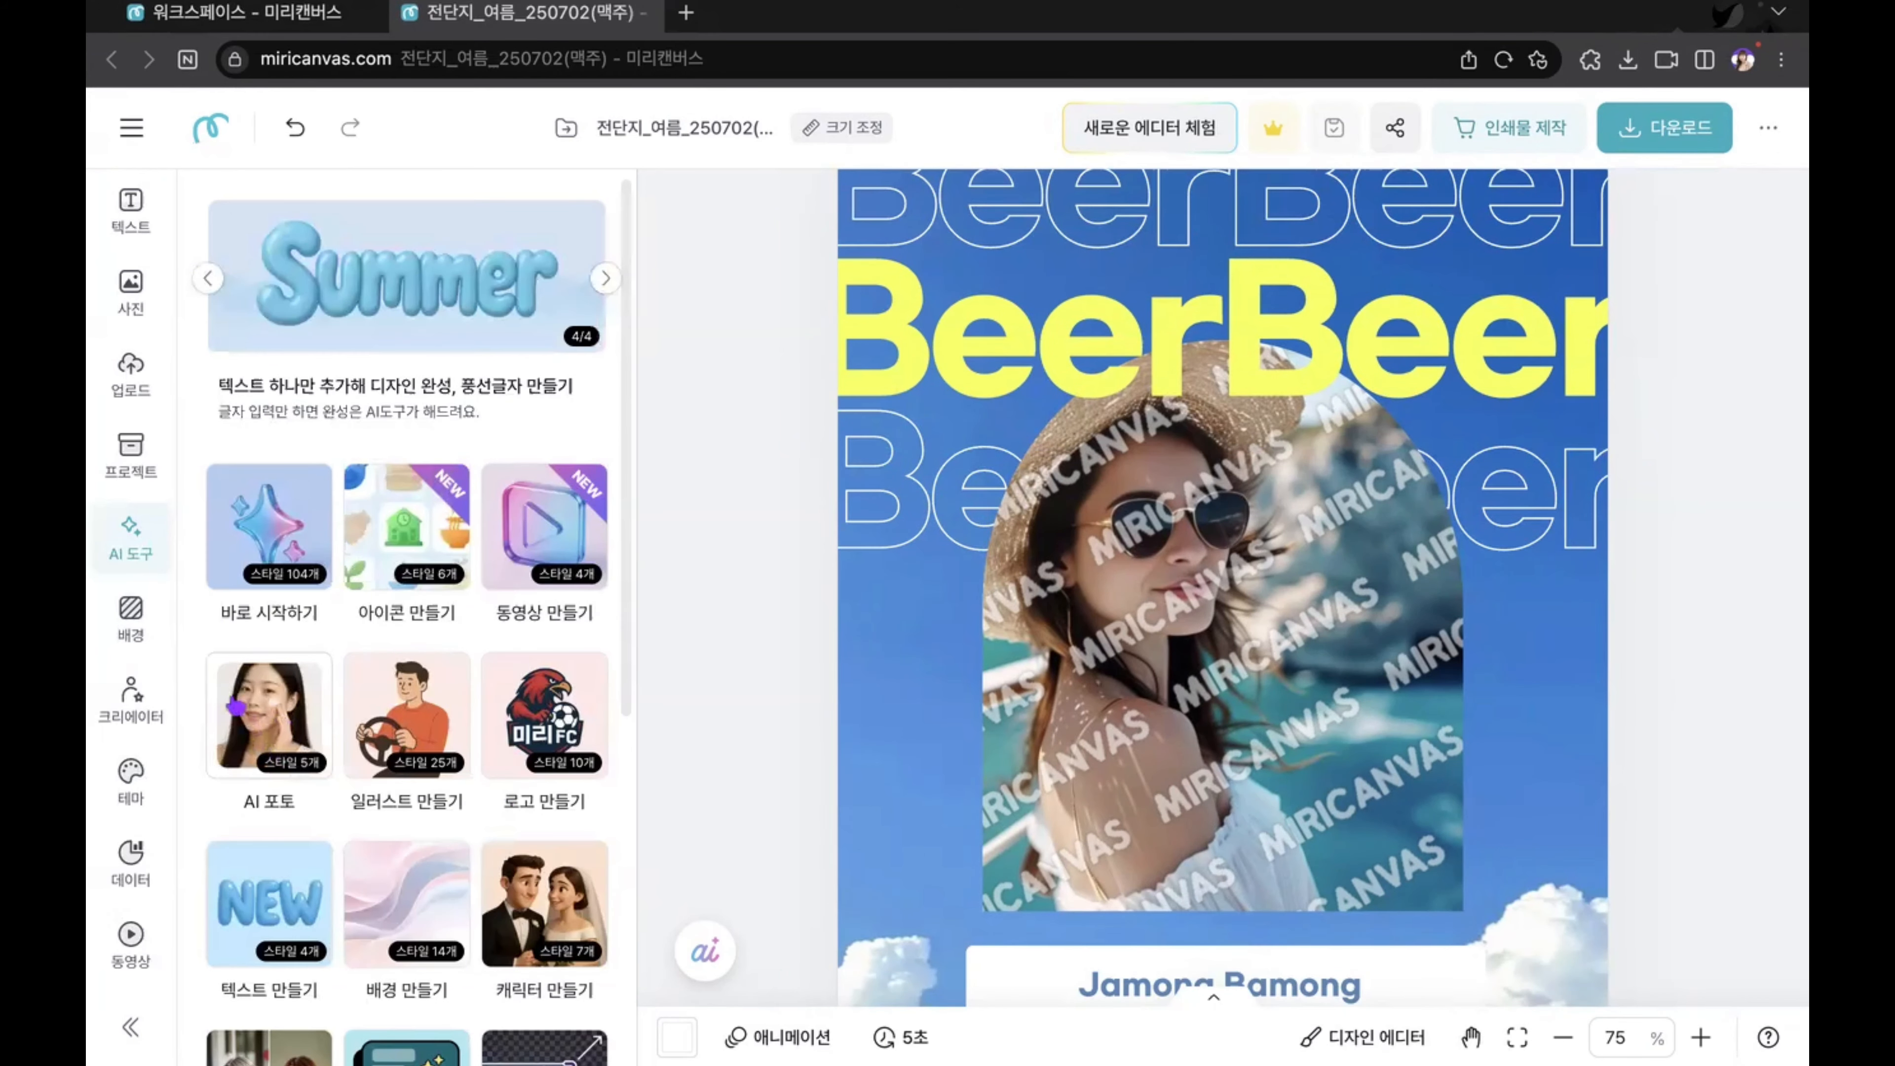
left_click(261, 714)
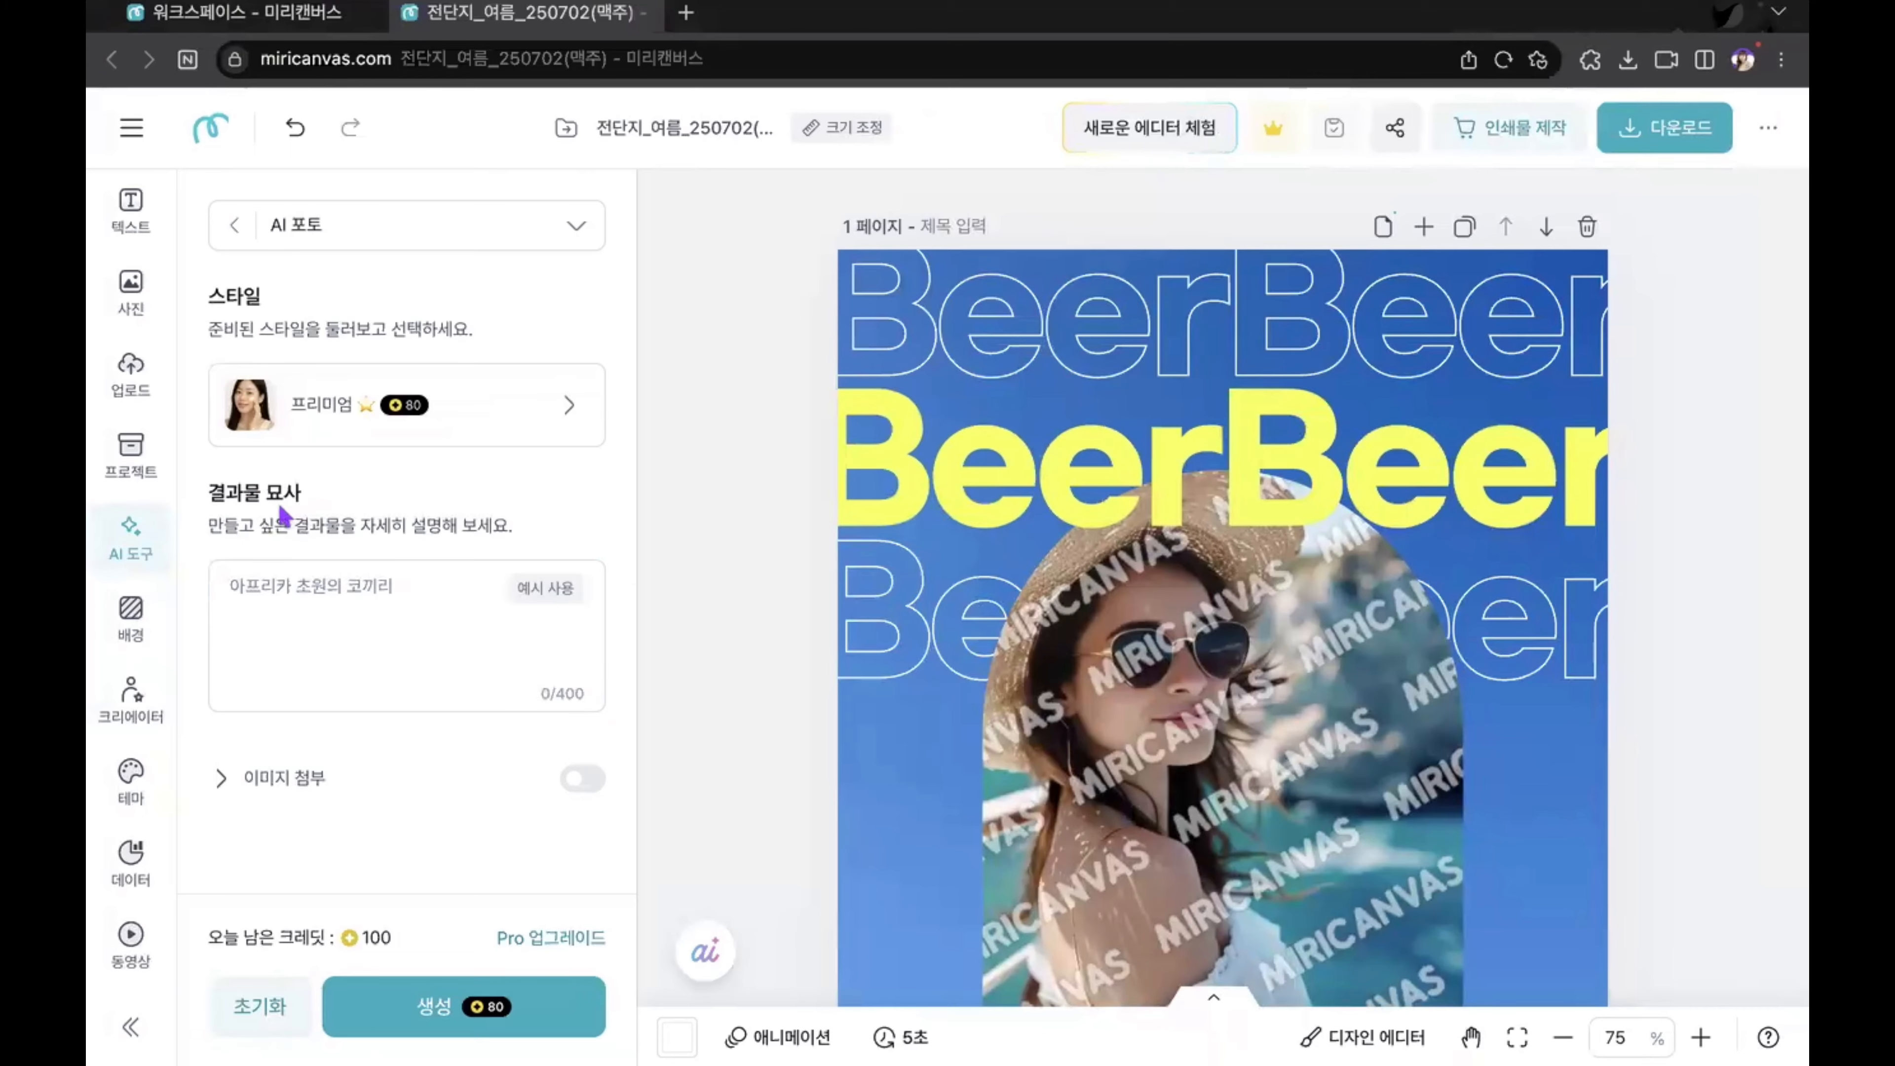
left_click(236, 591)
key("super+v")
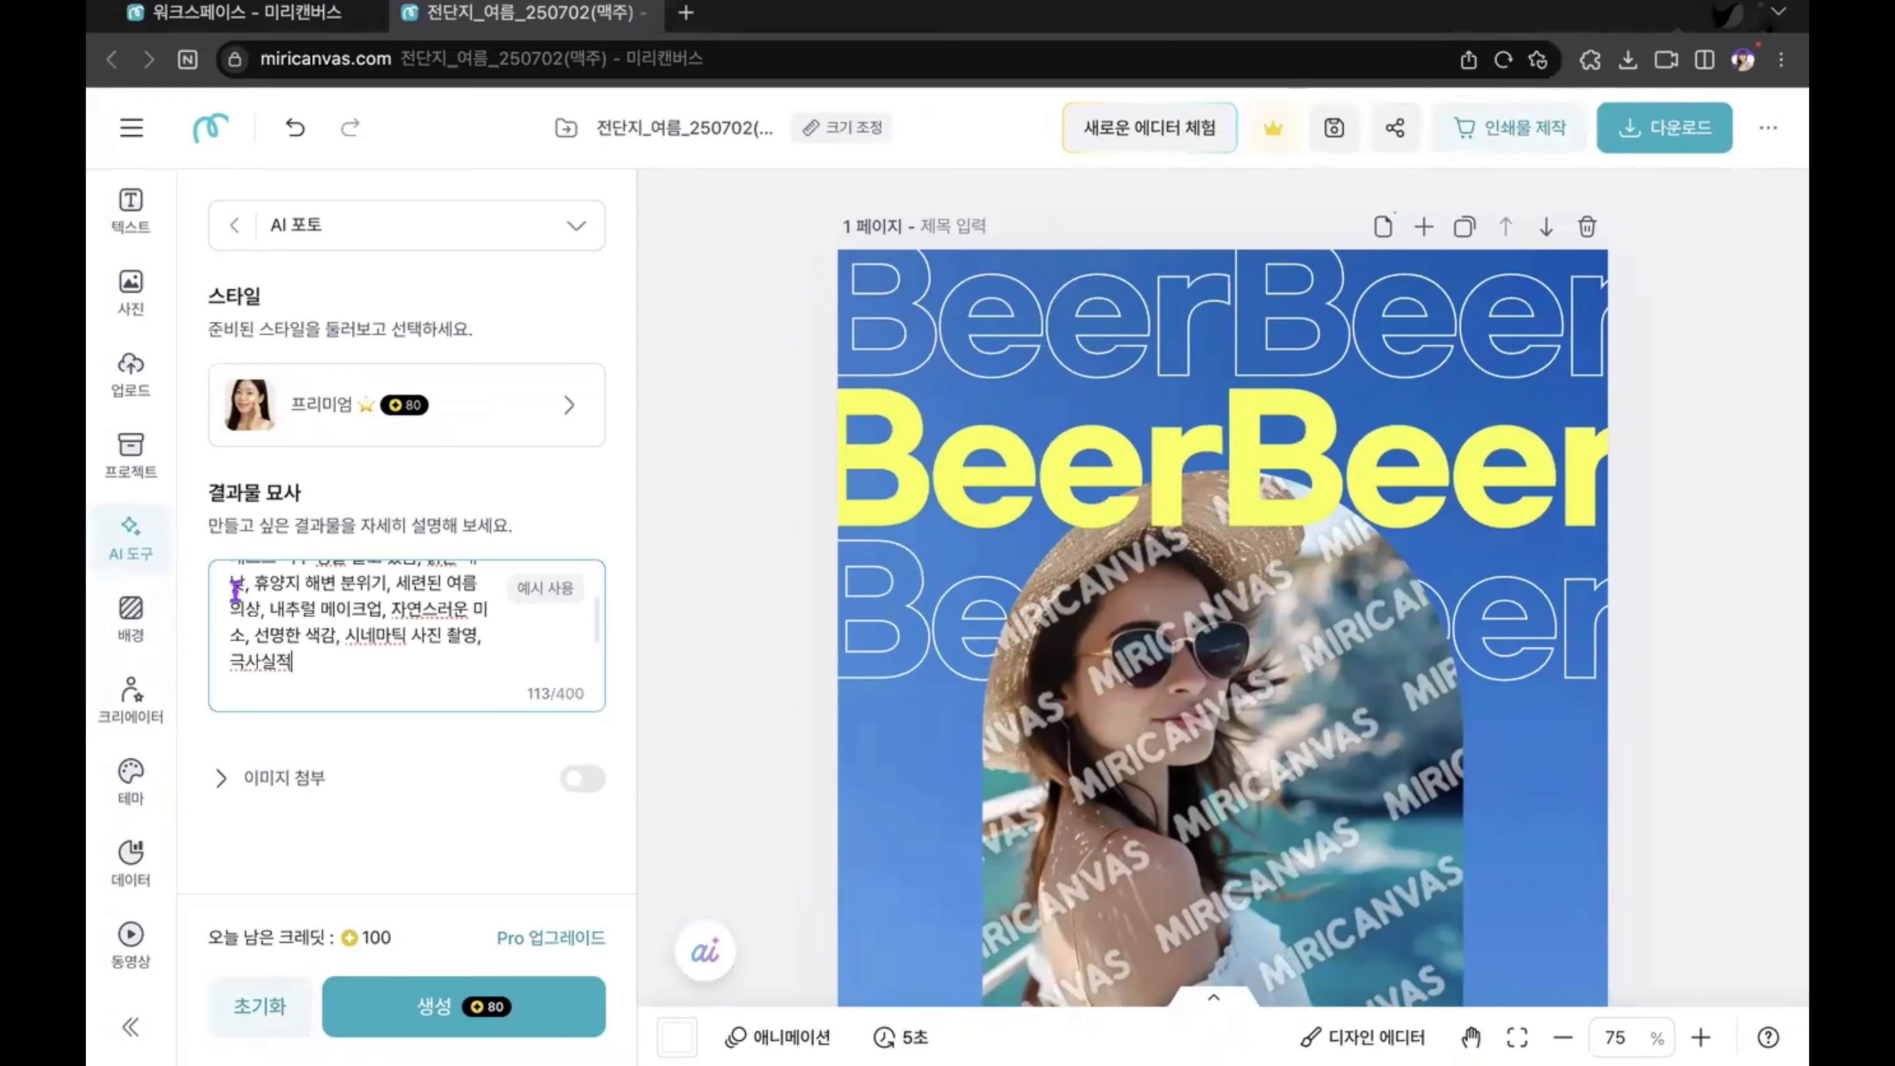
scroll(386, 608, "up", 3)
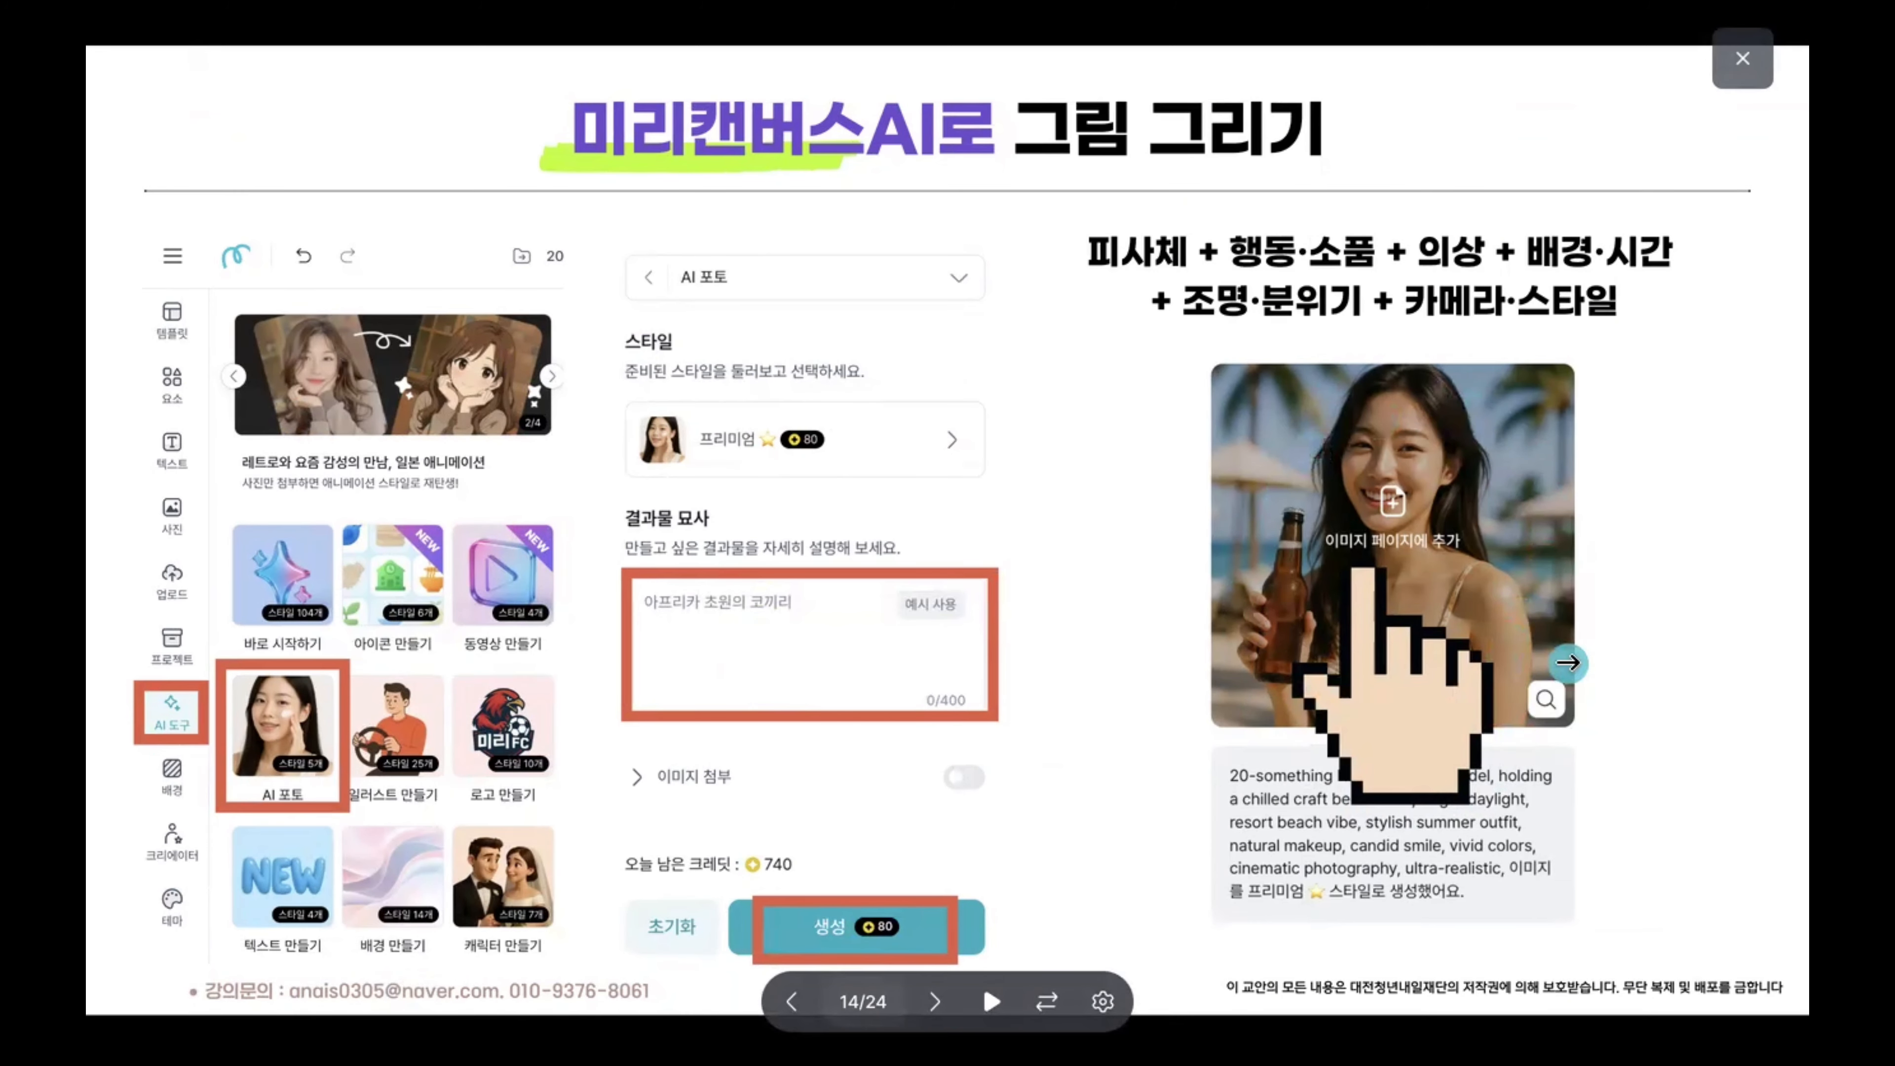
Step: Leave the AI drawing slide and, back in the MiriCanvas editor, delete the hamster image covering the woman's photo on page 1
left_click(1693, 557)
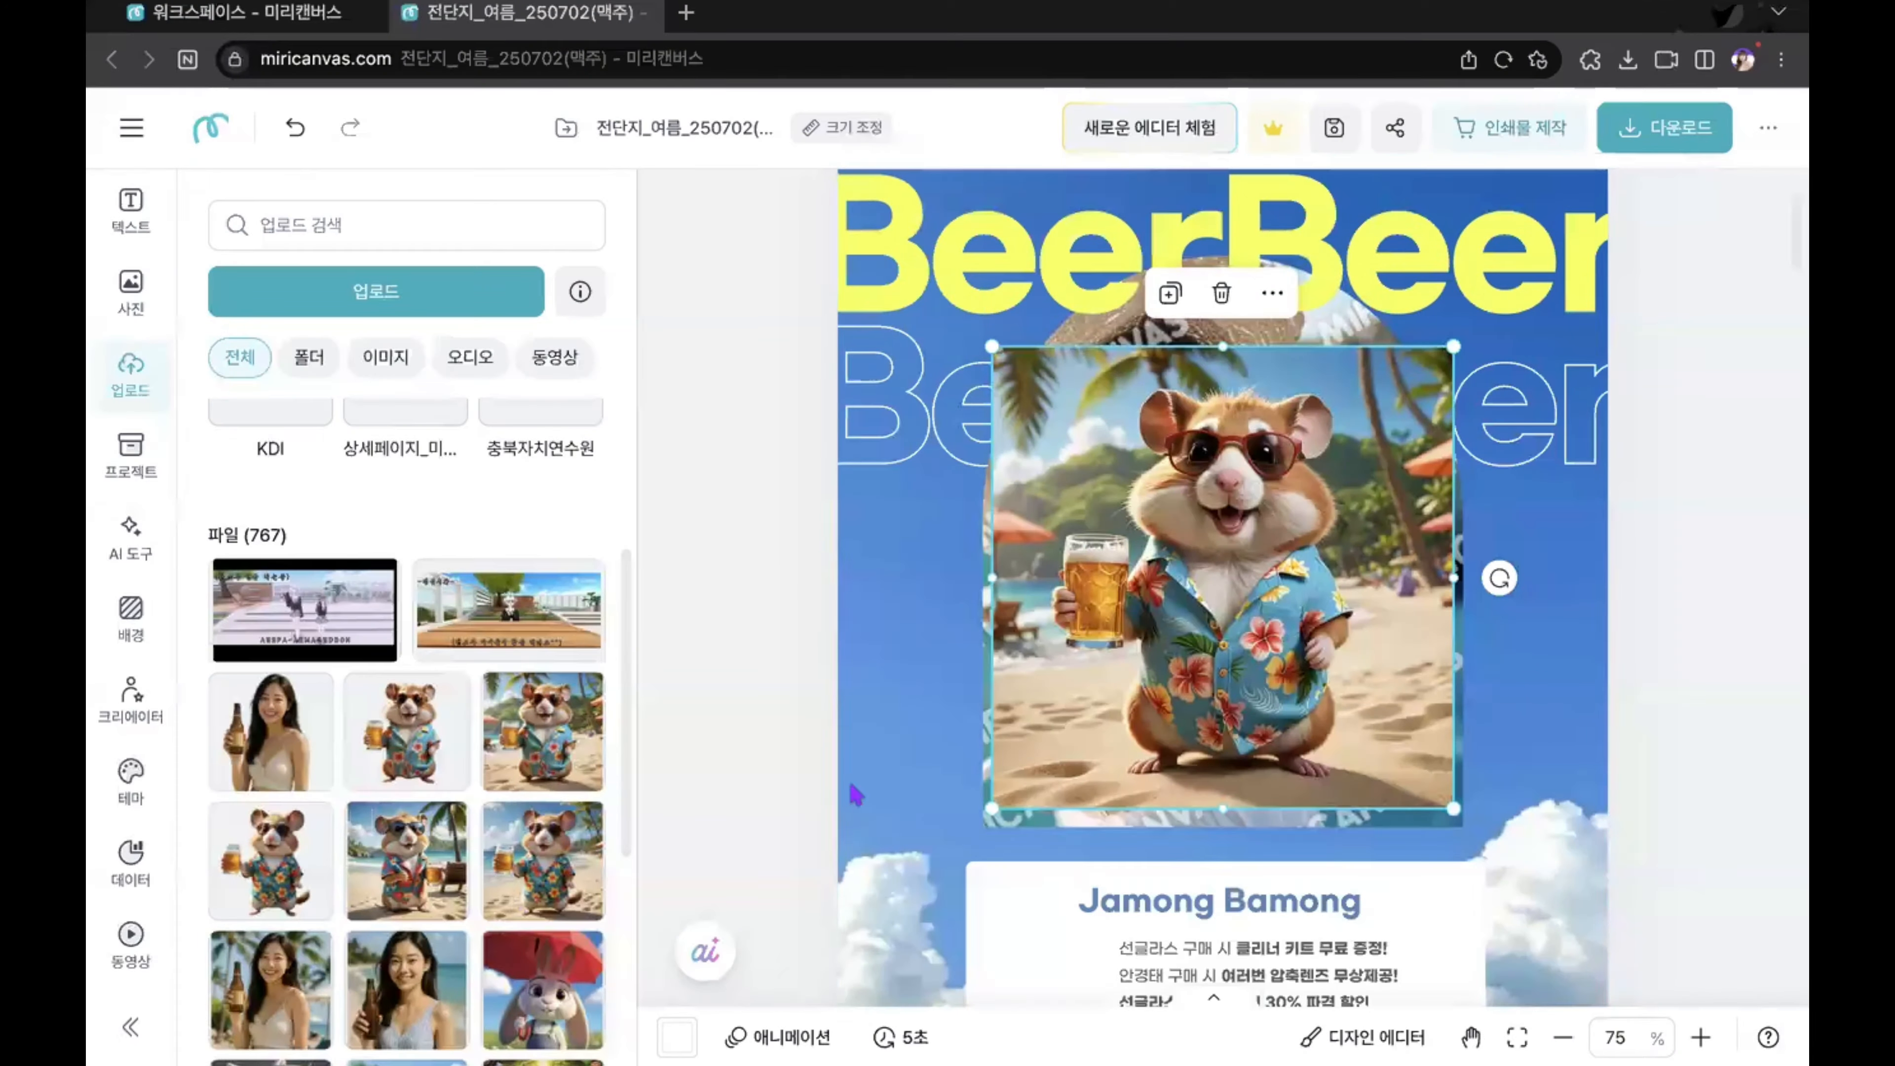
left_click(1036, 722)
key("Delete")
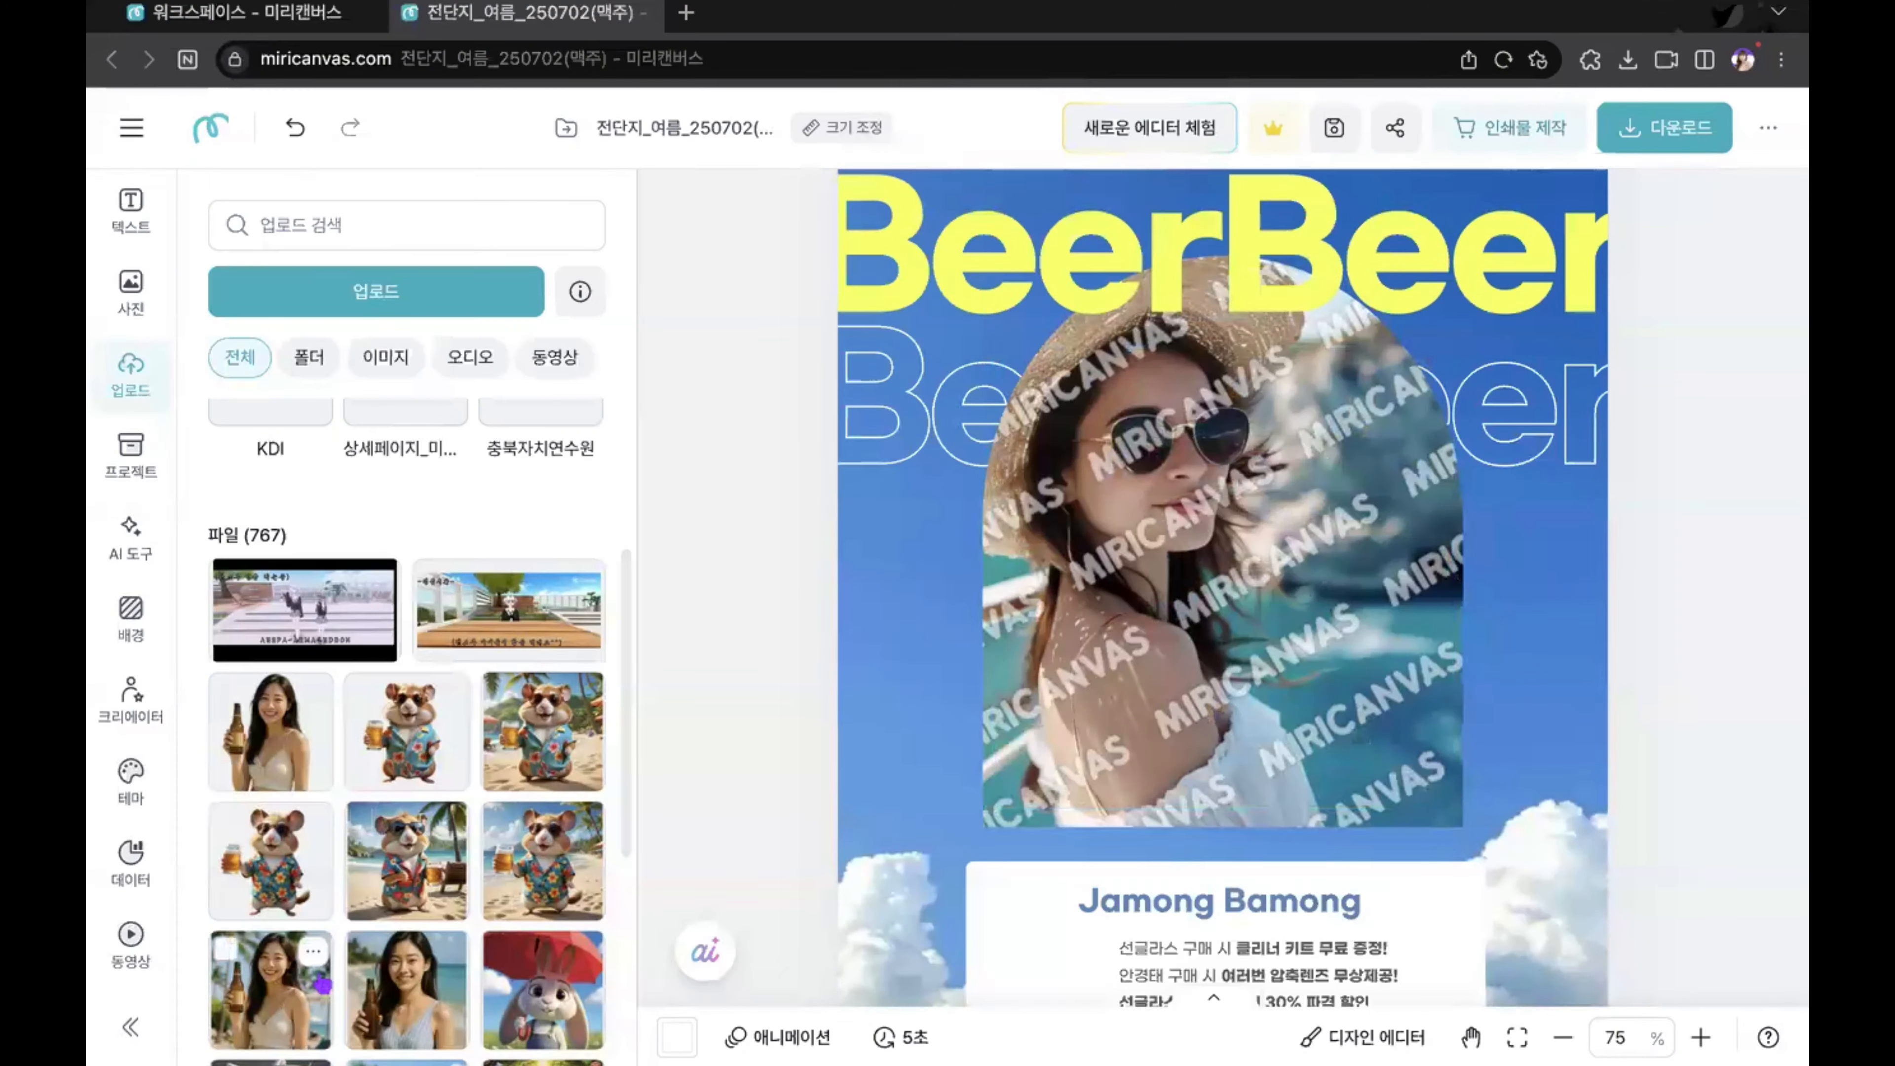
Step: Add the uploaded photo of the woman in a striped top holding a beer bottle and drop it into the arched photo frame
scroll(322, 985, "down", 2)
left_click(409, 849)
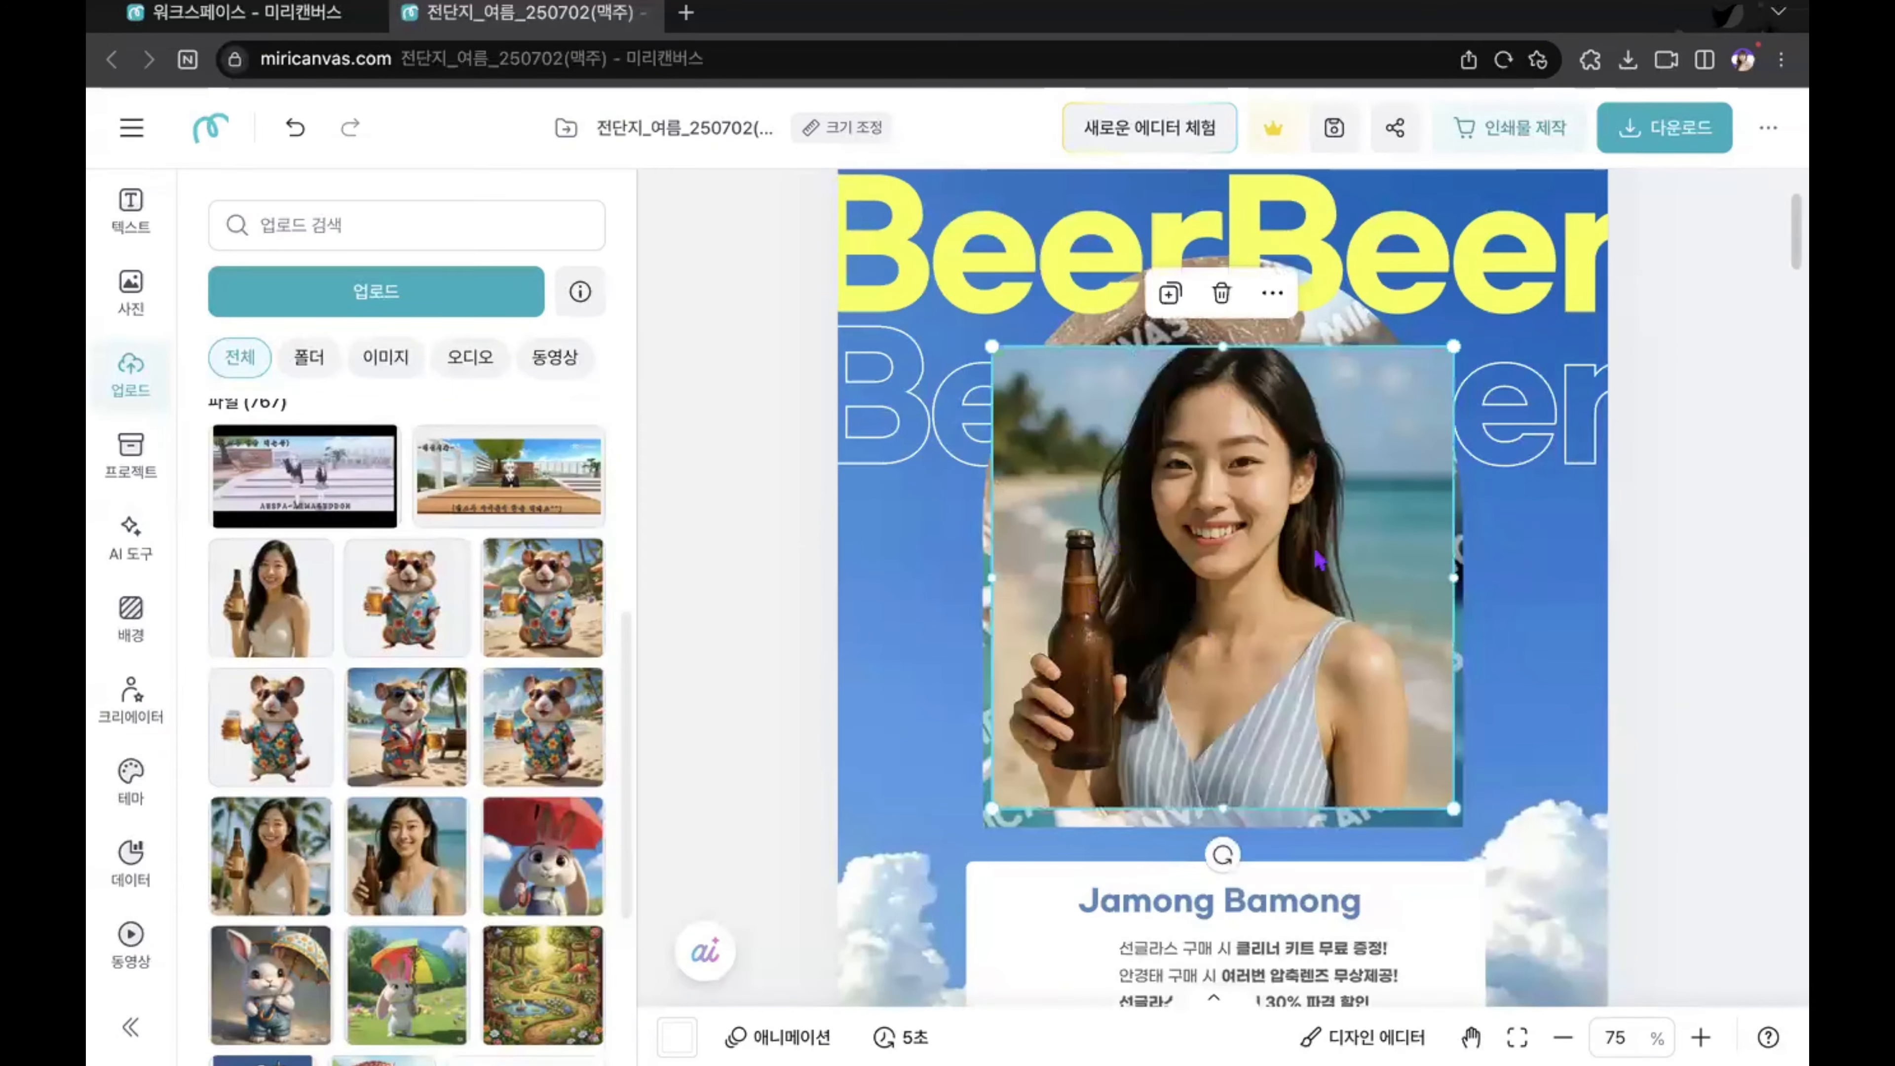
left_click_drag(1261, 577, 1311, 607)
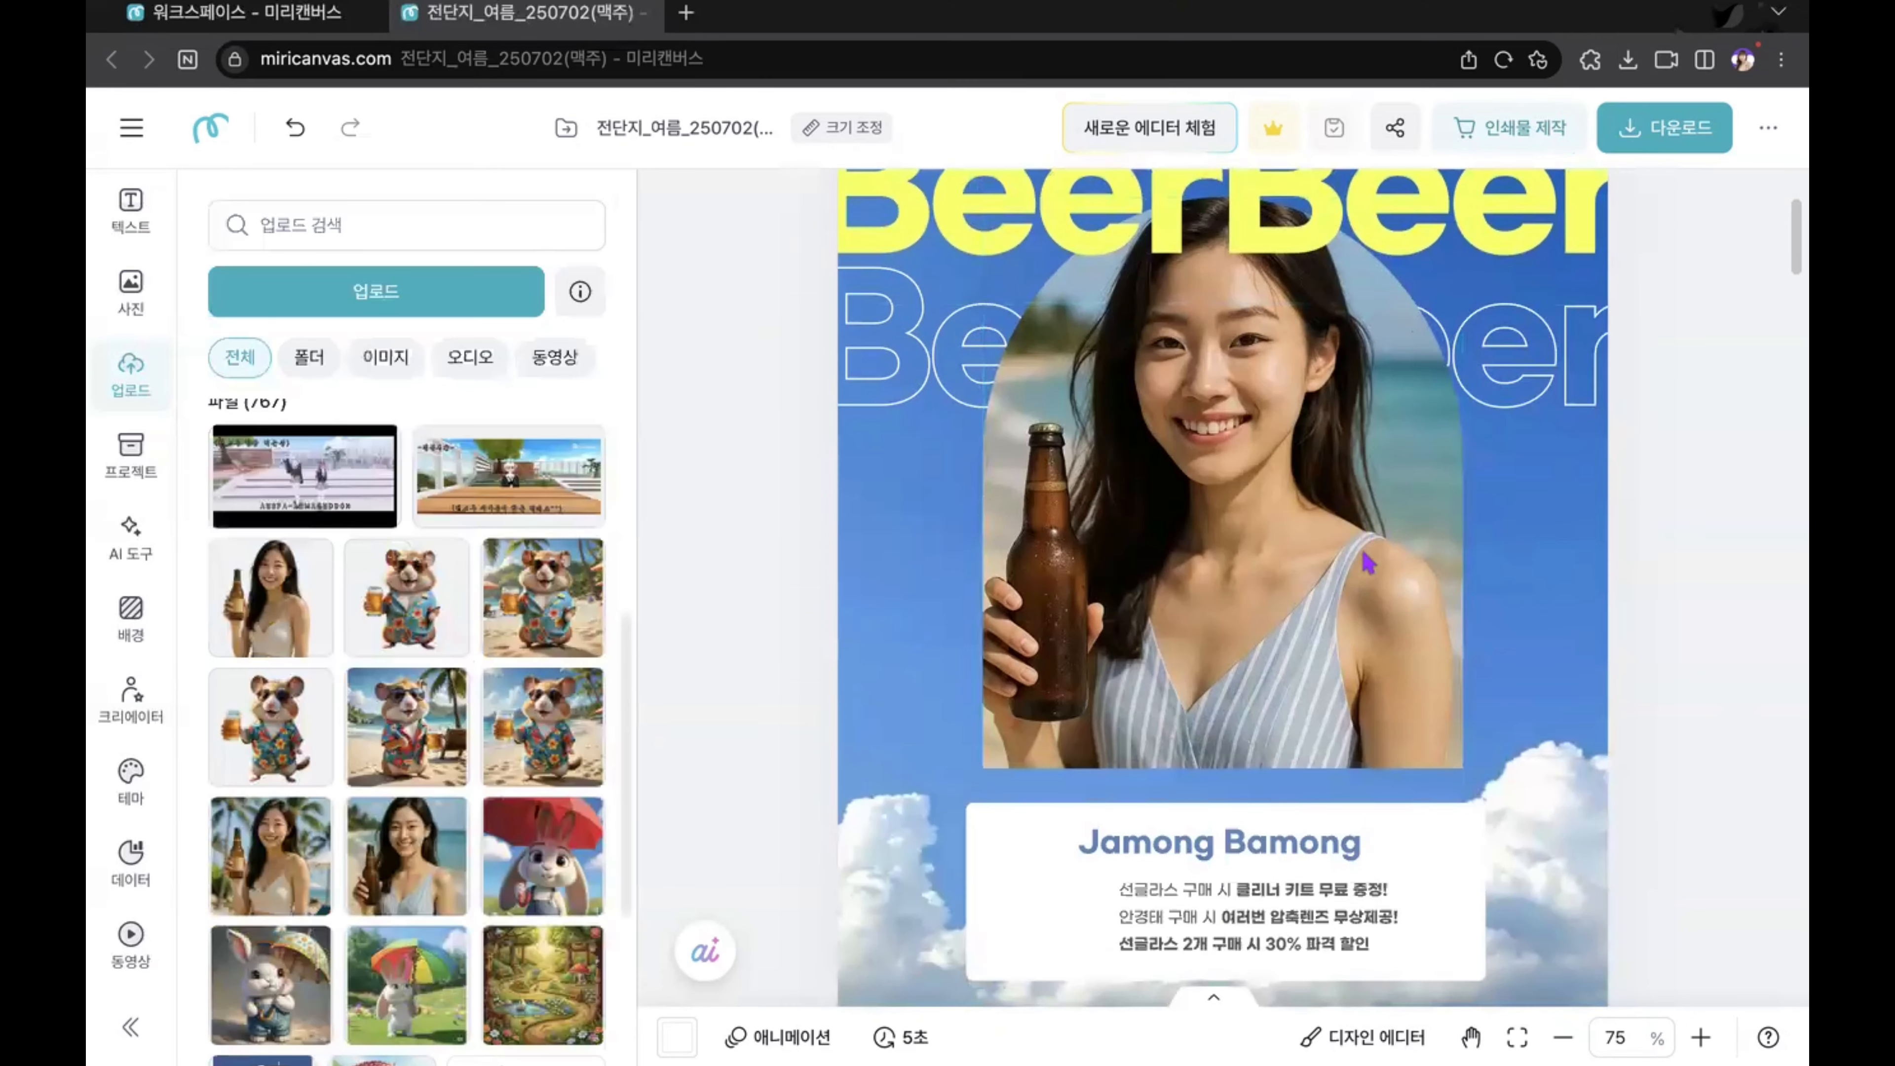
Step: Replace the arched frame's picture with the uploaded photo of the woman holding a beer bottle in front of palm trees
scroll(1366, 558, "up", 1)
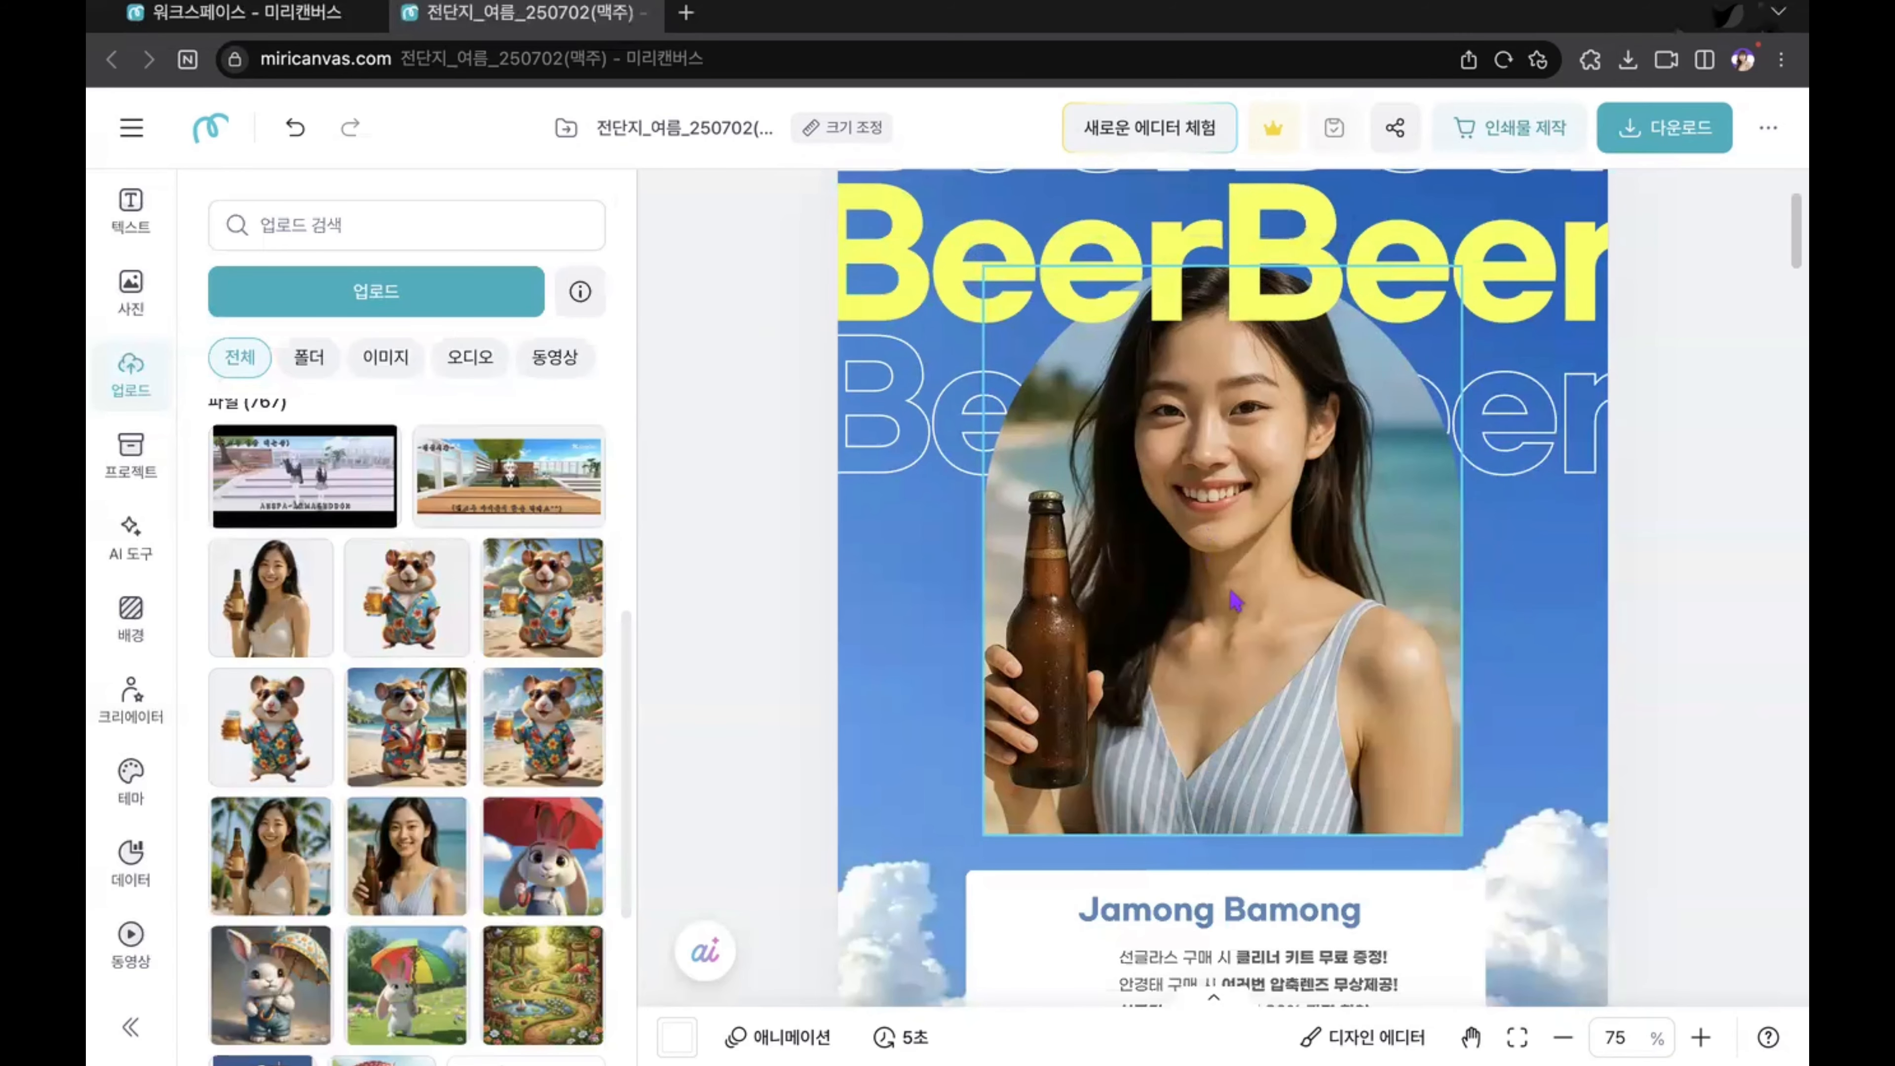
left_click(256, 883)
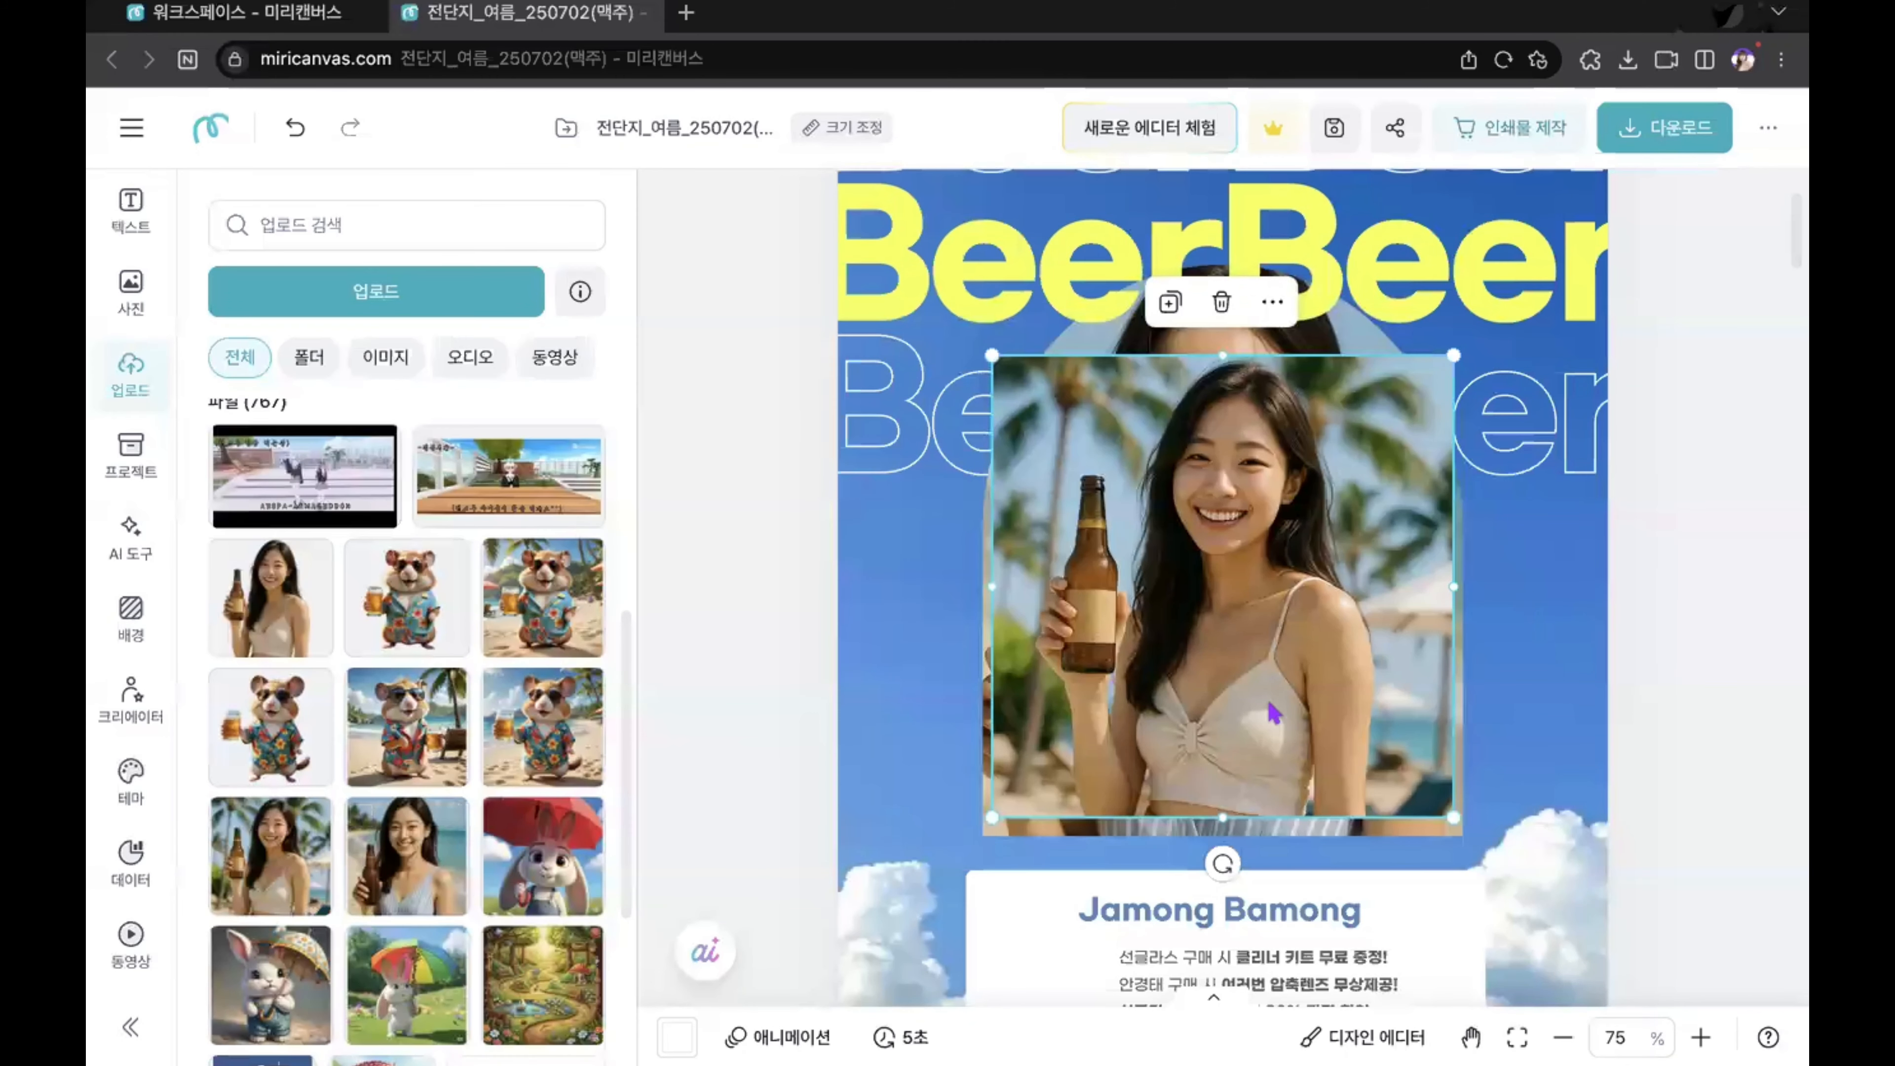
left_click_drag(1273, 697, 1287, 655)
left_click(1671, 686)
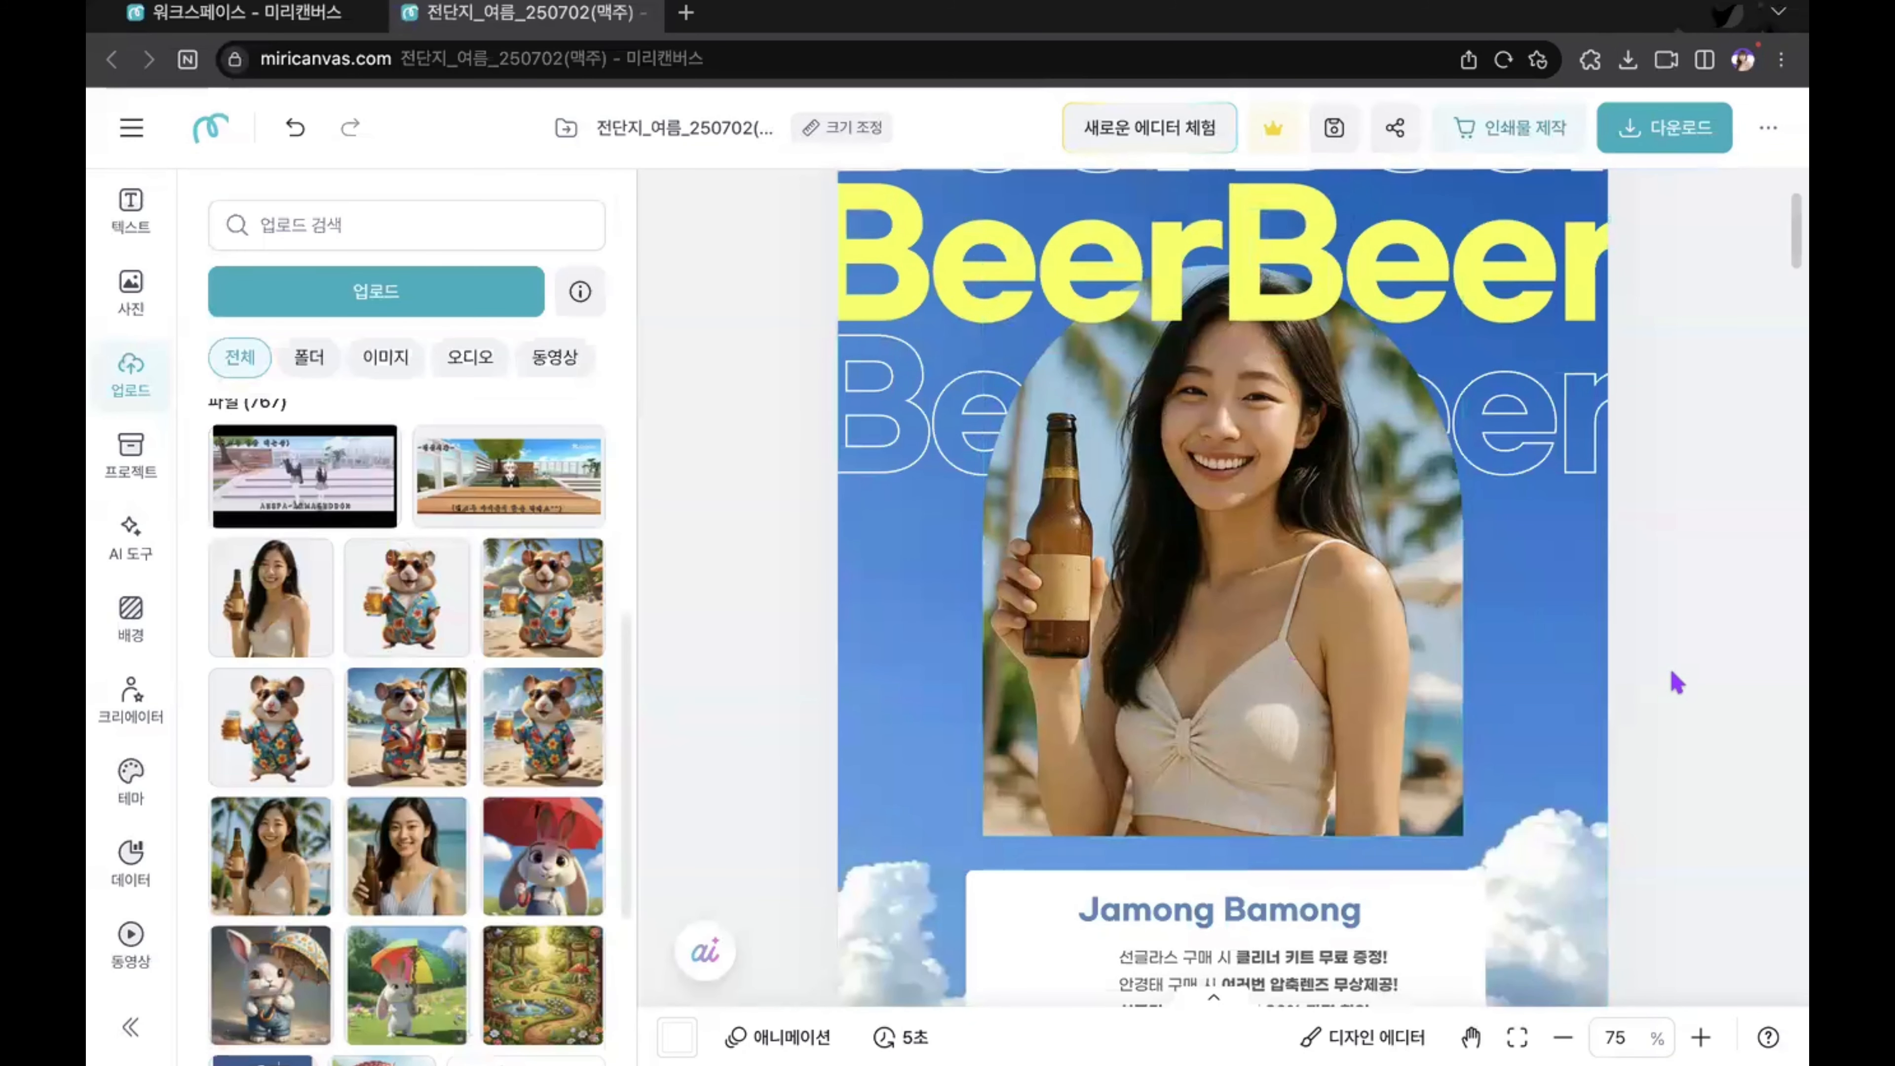
Step: Try enlarging the woman's photo inside the arched frame on page 1 by extending its crop area upward and outward
scroll(1675, 680, "up", 1)
scroll(1675, 680, "up", 1)
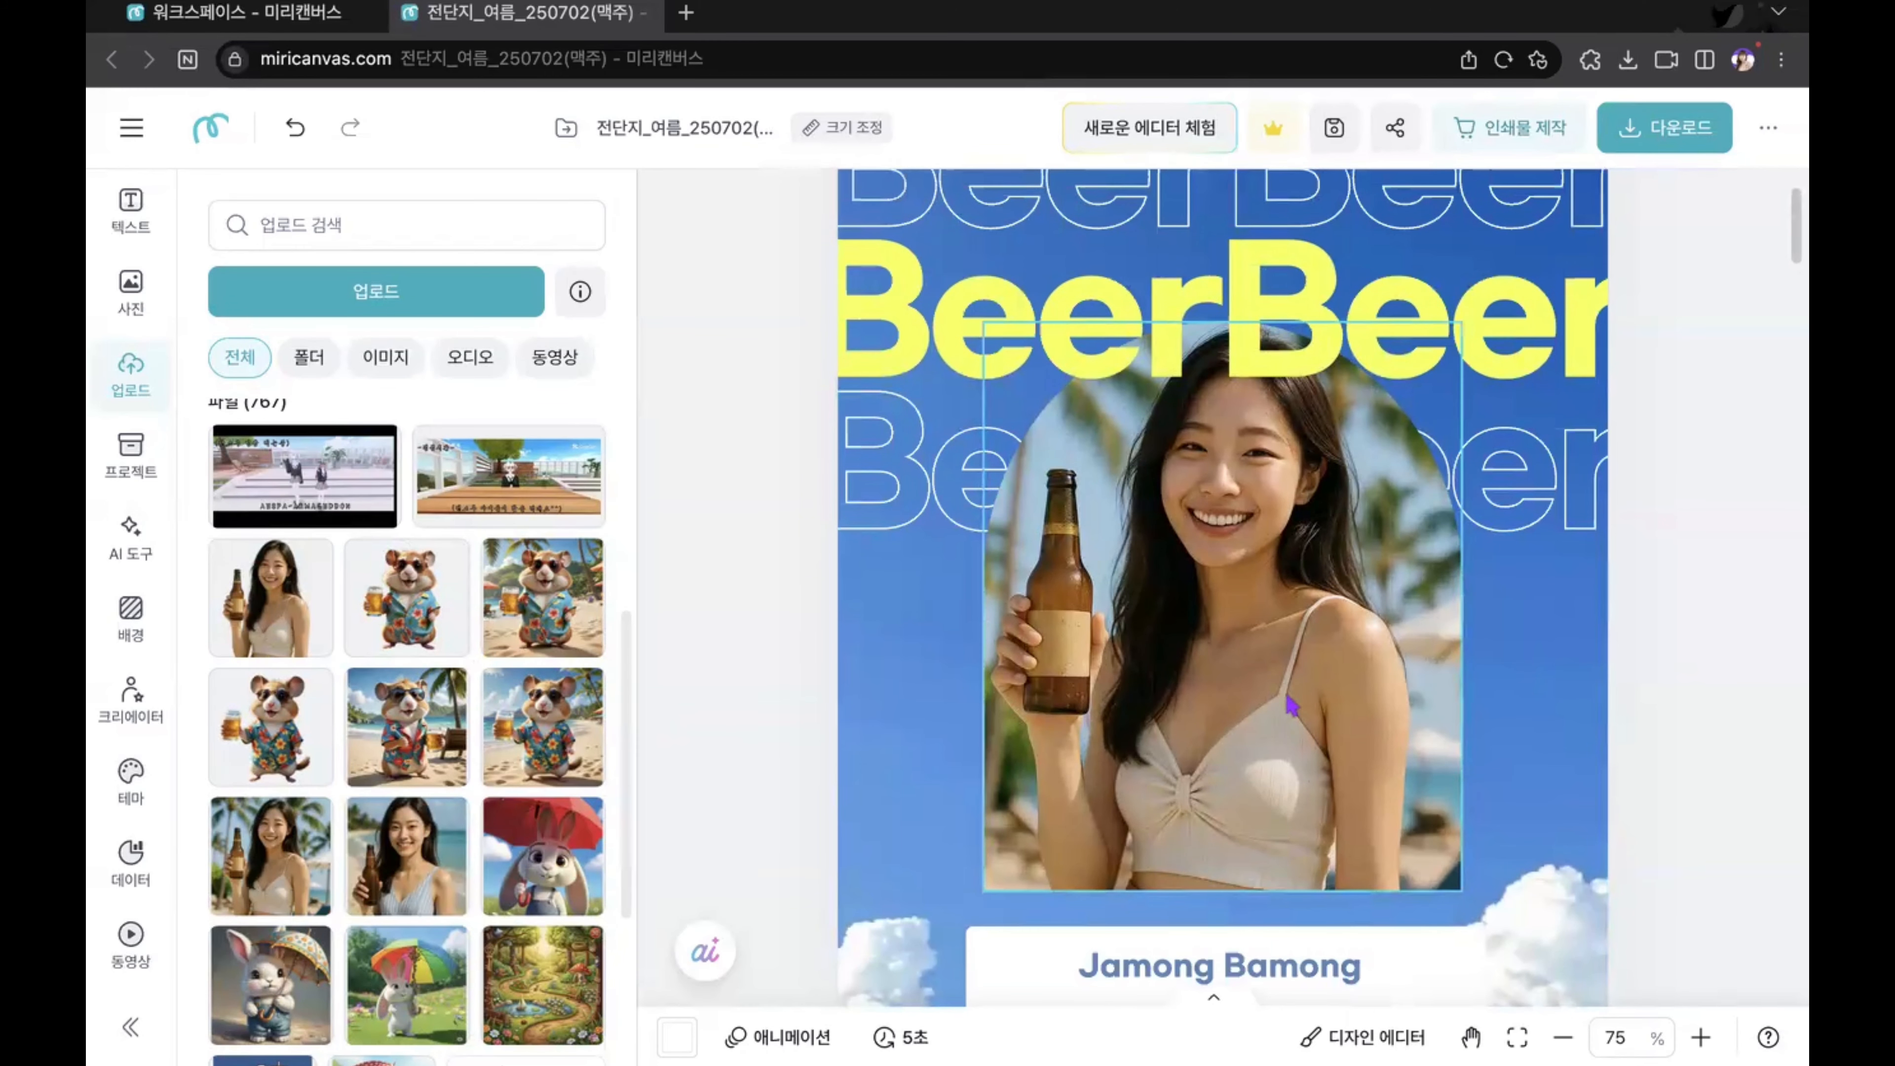
double_click(1240, 591)
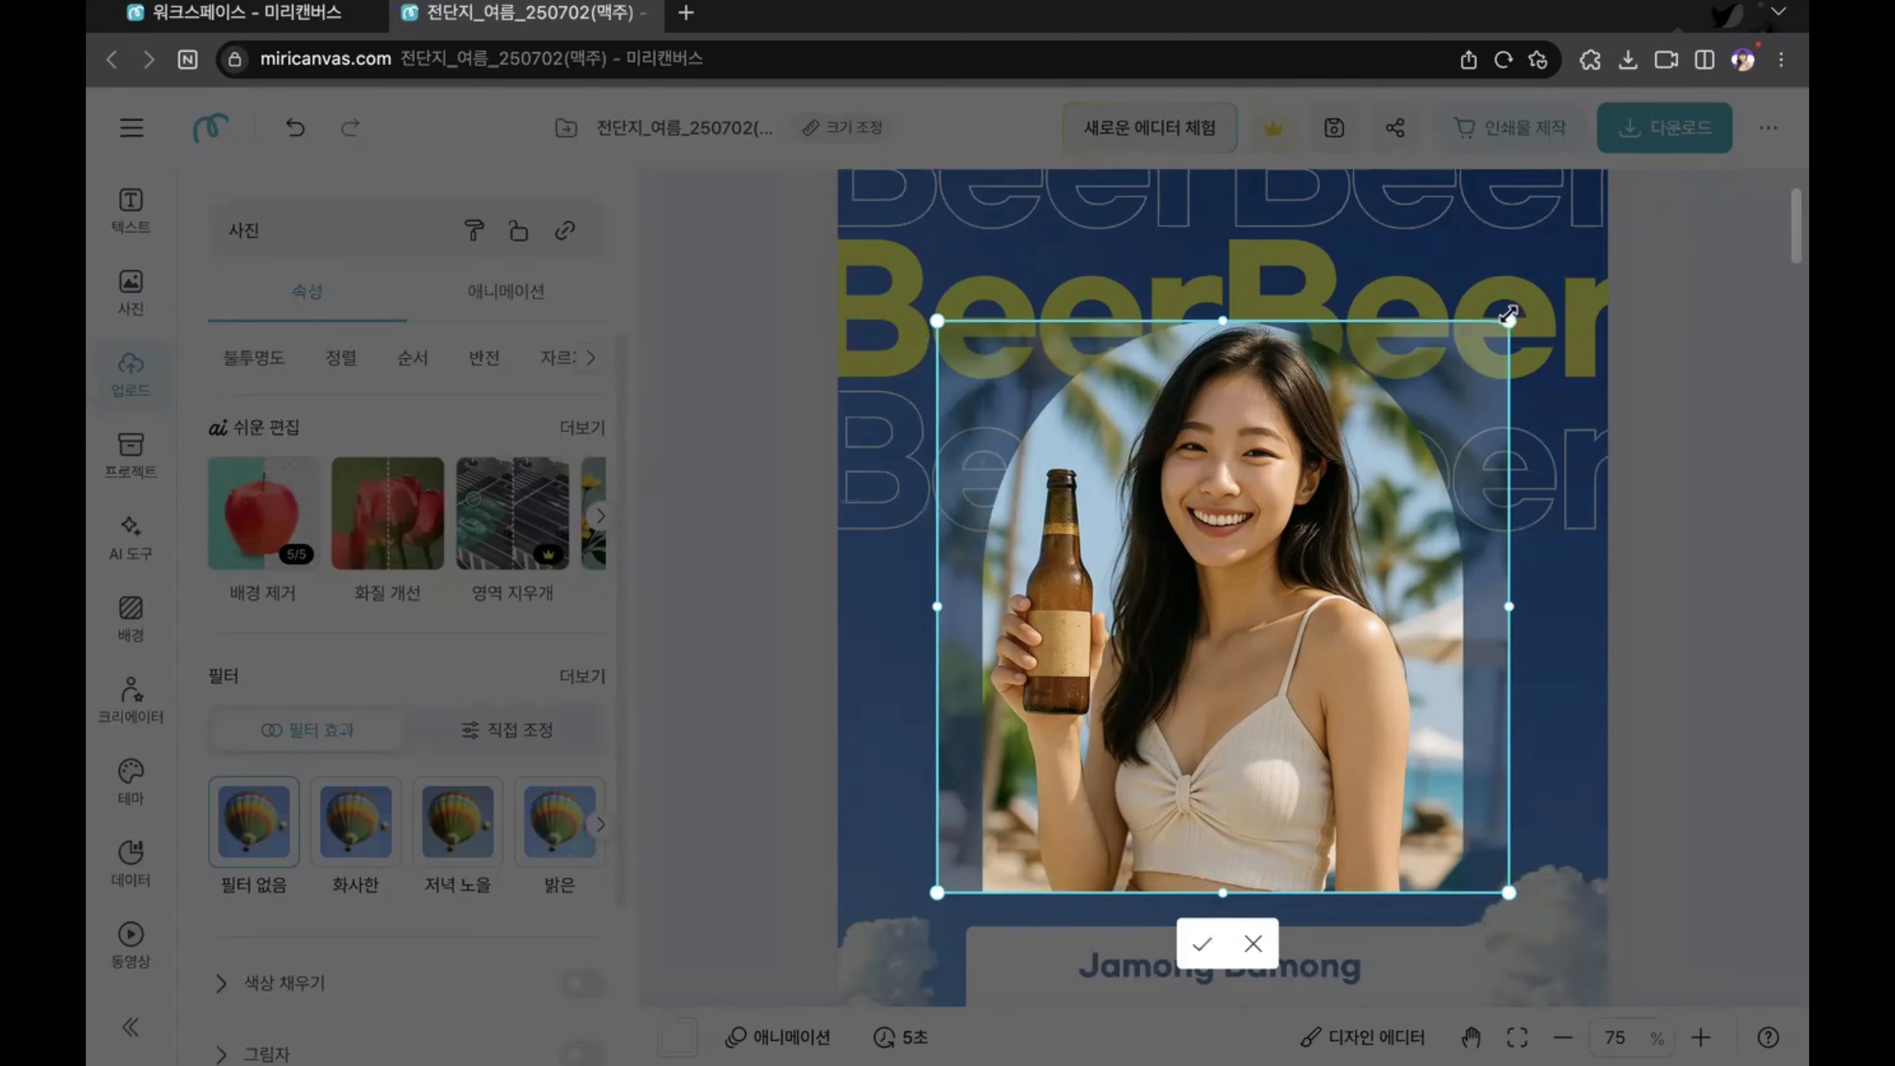
mouse_move(1509, 320)
left_mouse_down()
mouse_move(1535, 300)
mouse_move(1509, 321)
left_mouse_up()
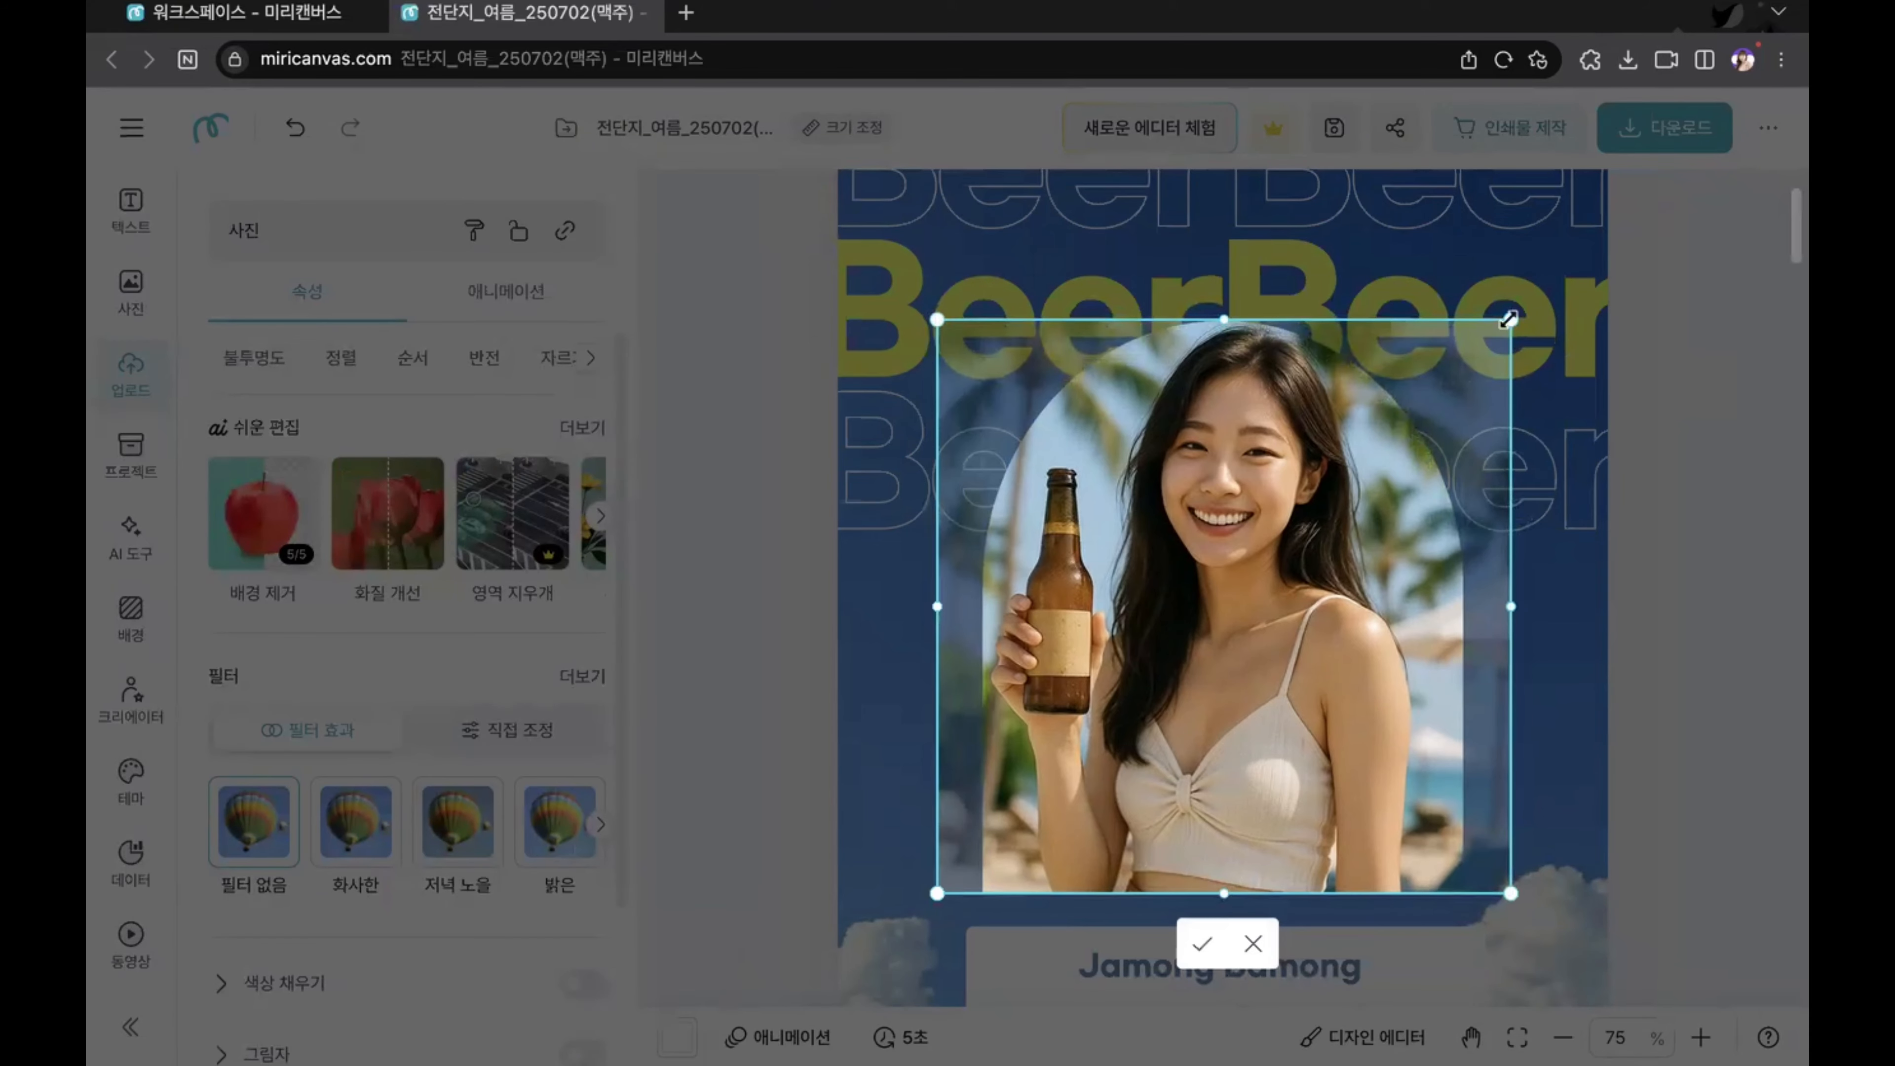
left_click_drag(1215, 320, 1214, 265)
left_click_drag(1511, 580, 1555, 579)
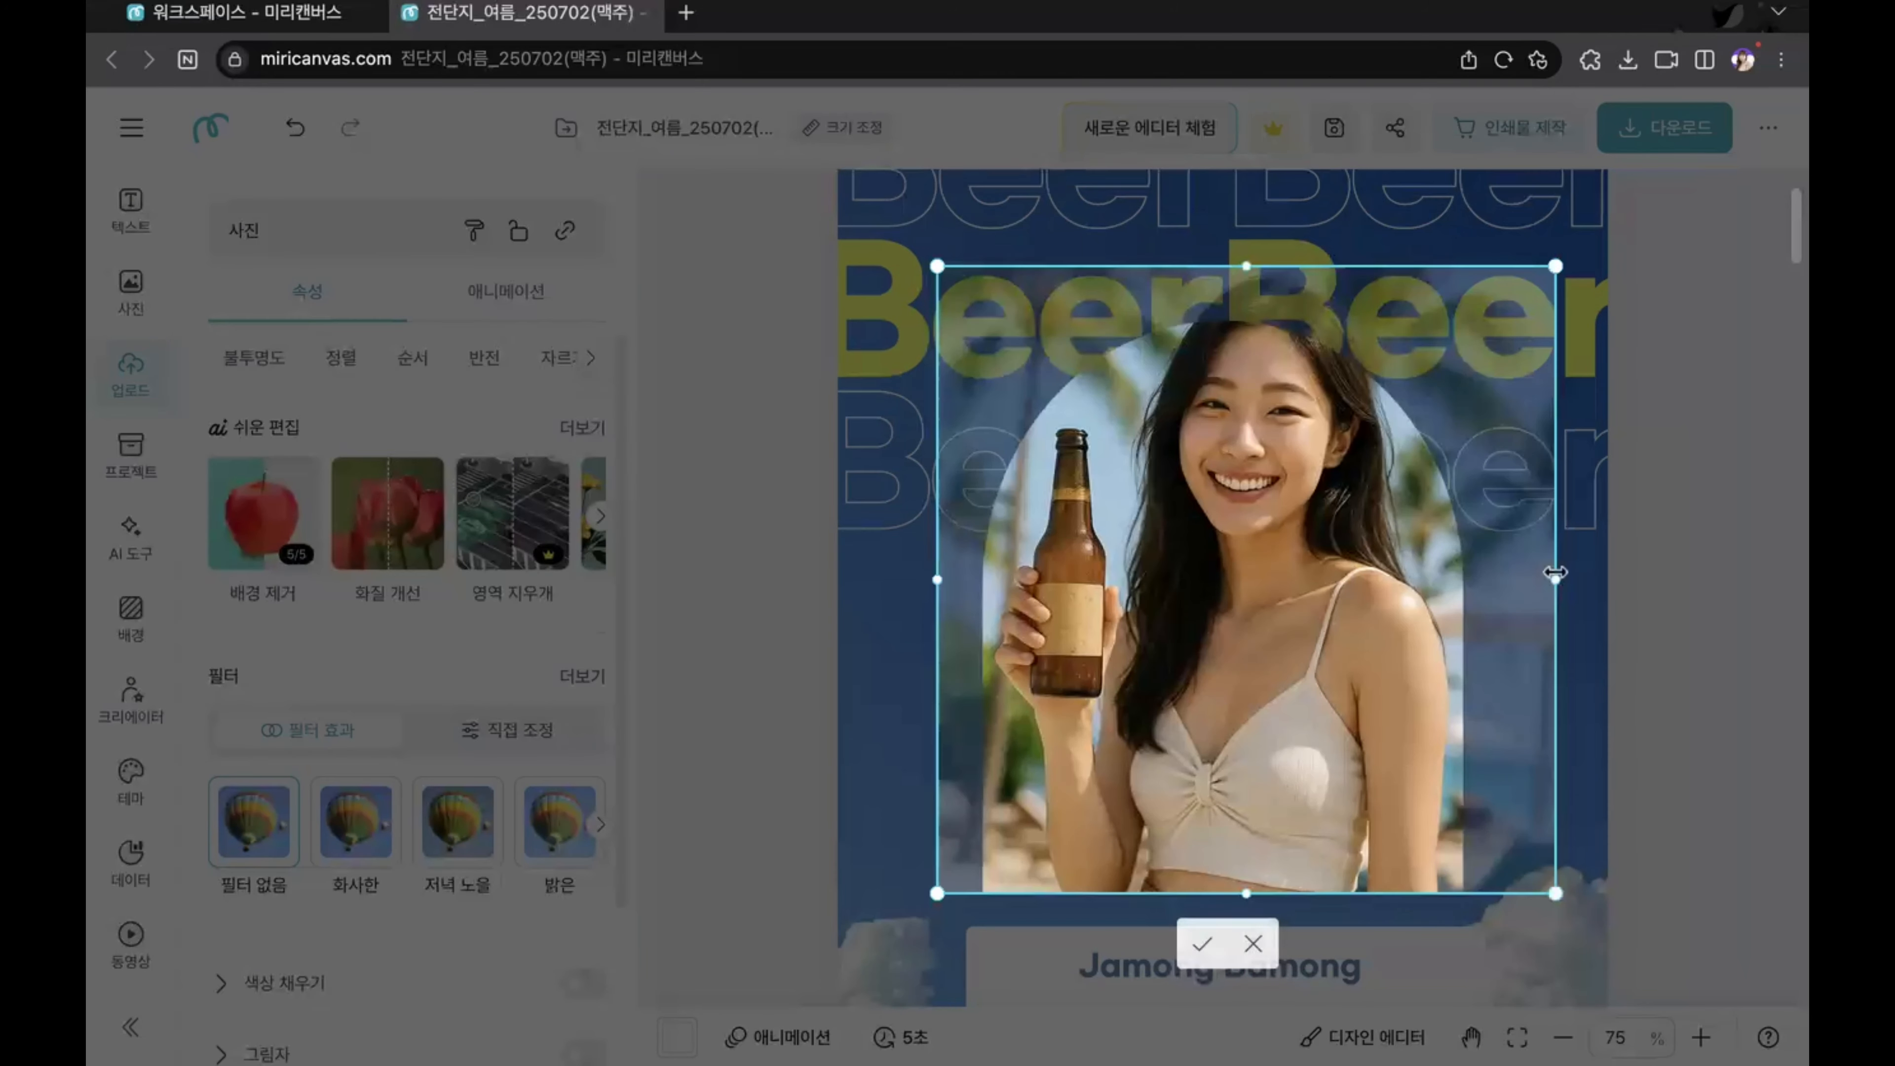
left_click(1640, 515)
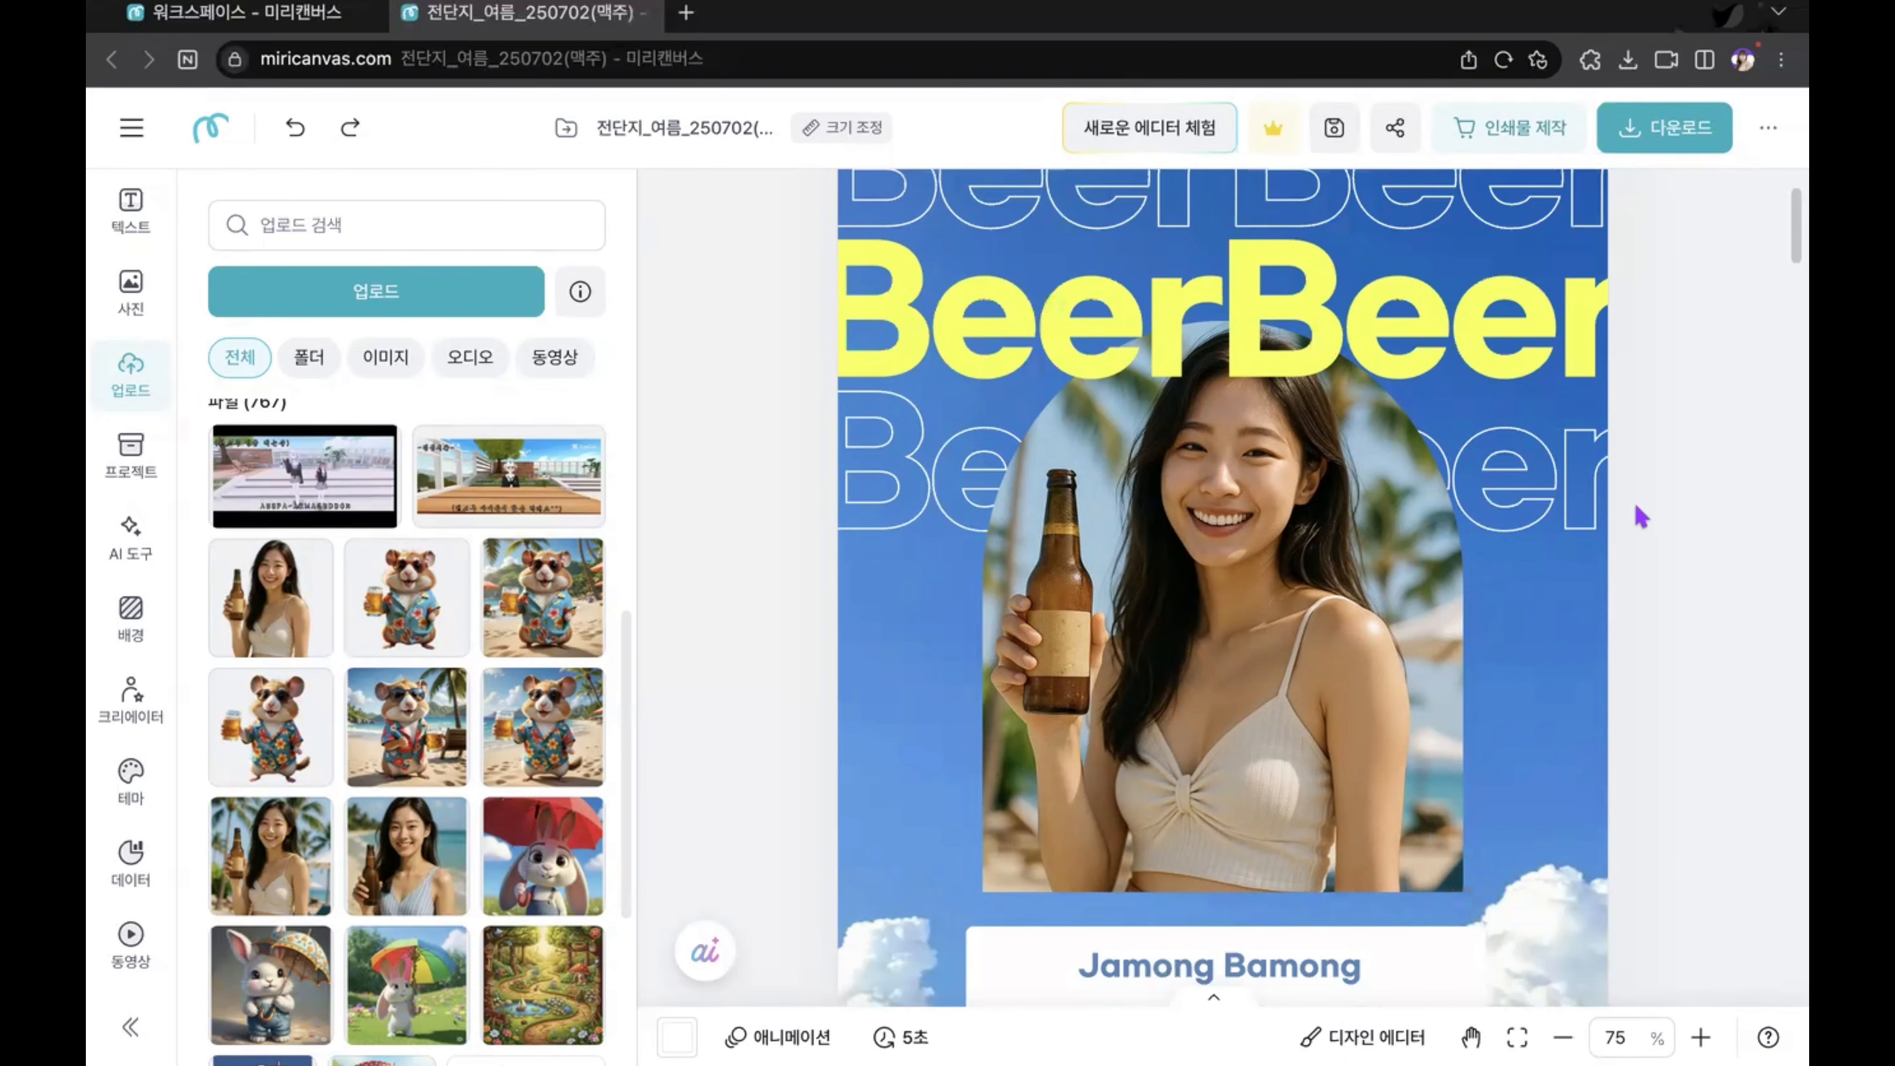
Step: Enlarge the woman's photo inside the arched frame, shift it slightly so her face and bottle fill the arch, and apply the crop
double_click(1277, 575)
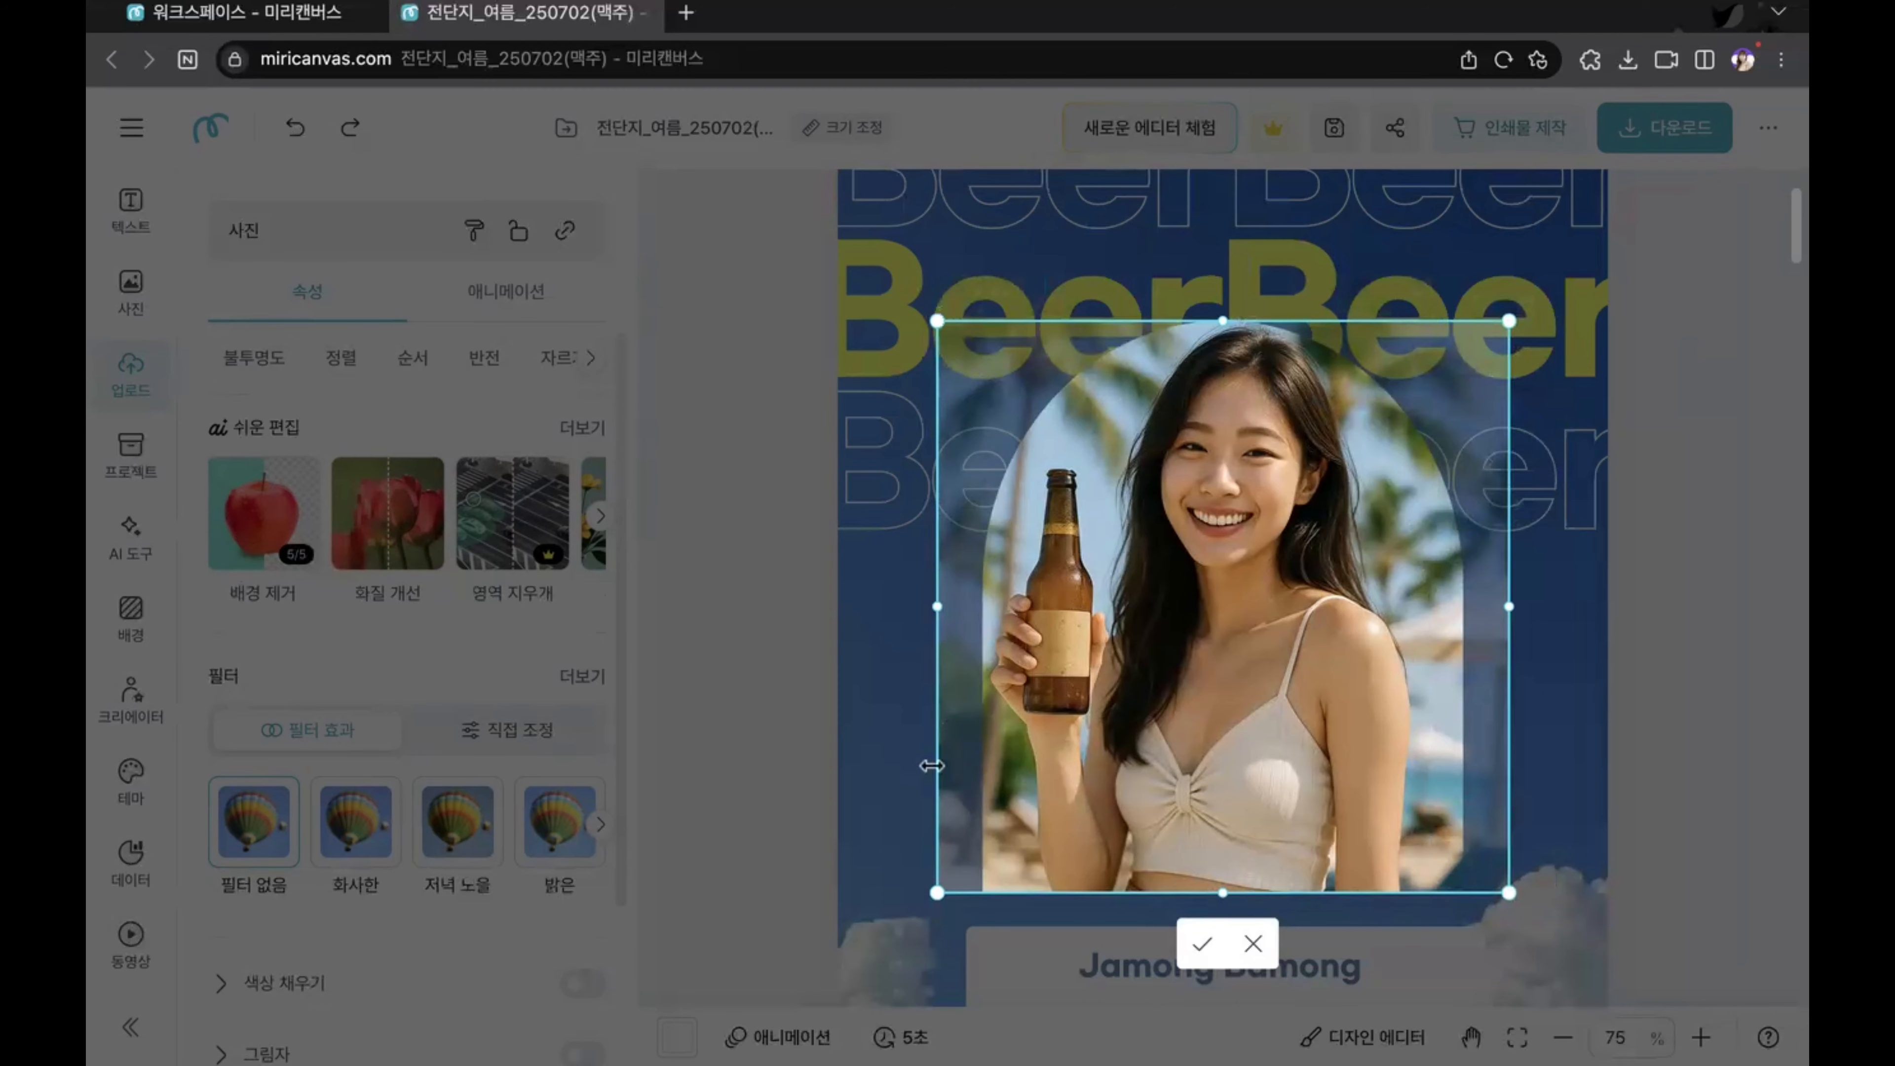
left_click_drag(1512, 893, 1599, 894)
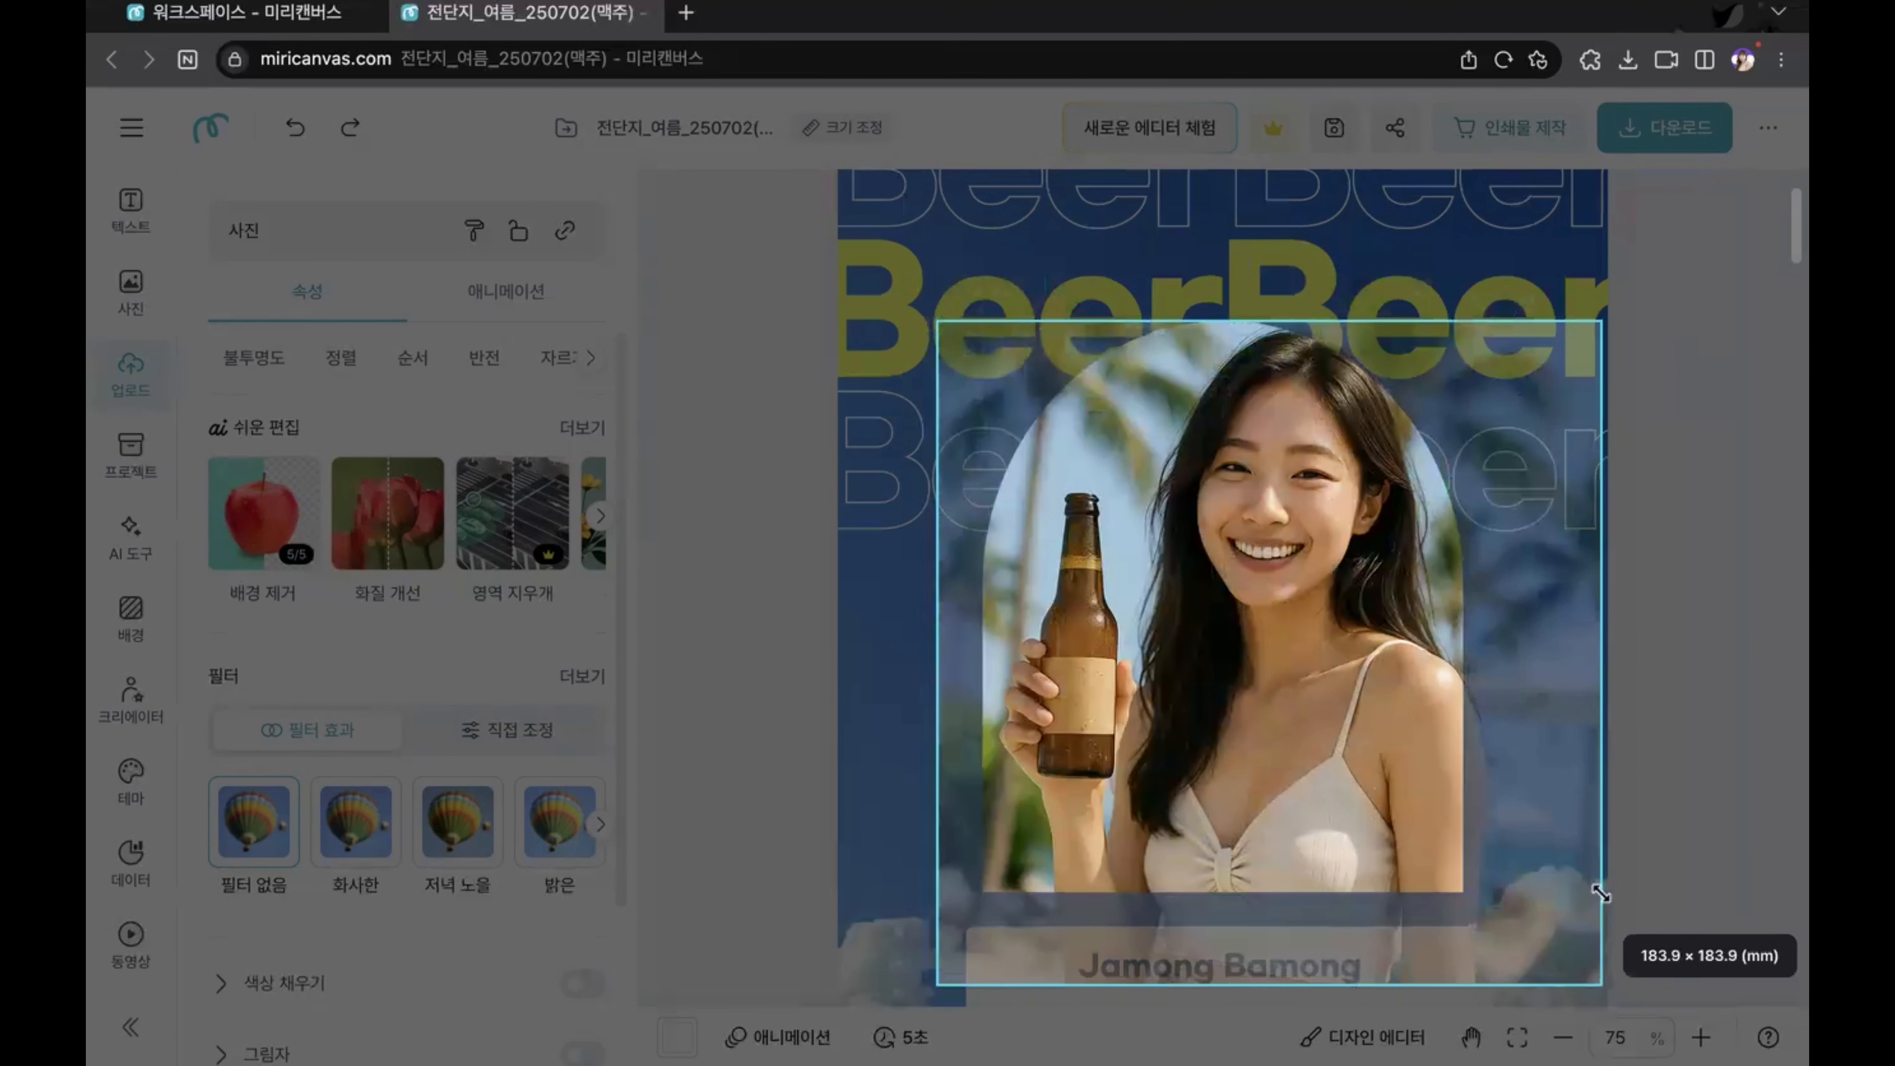
mouse_move(1324, 680)
left_mouse_down()
mouse_move(1224, 680)
mouse_move(1322, 680)
left_mouse_up()
left_click_drag(1603, 322, 1629, 295)
left_click_drag(1320, 612, 1307, 625)
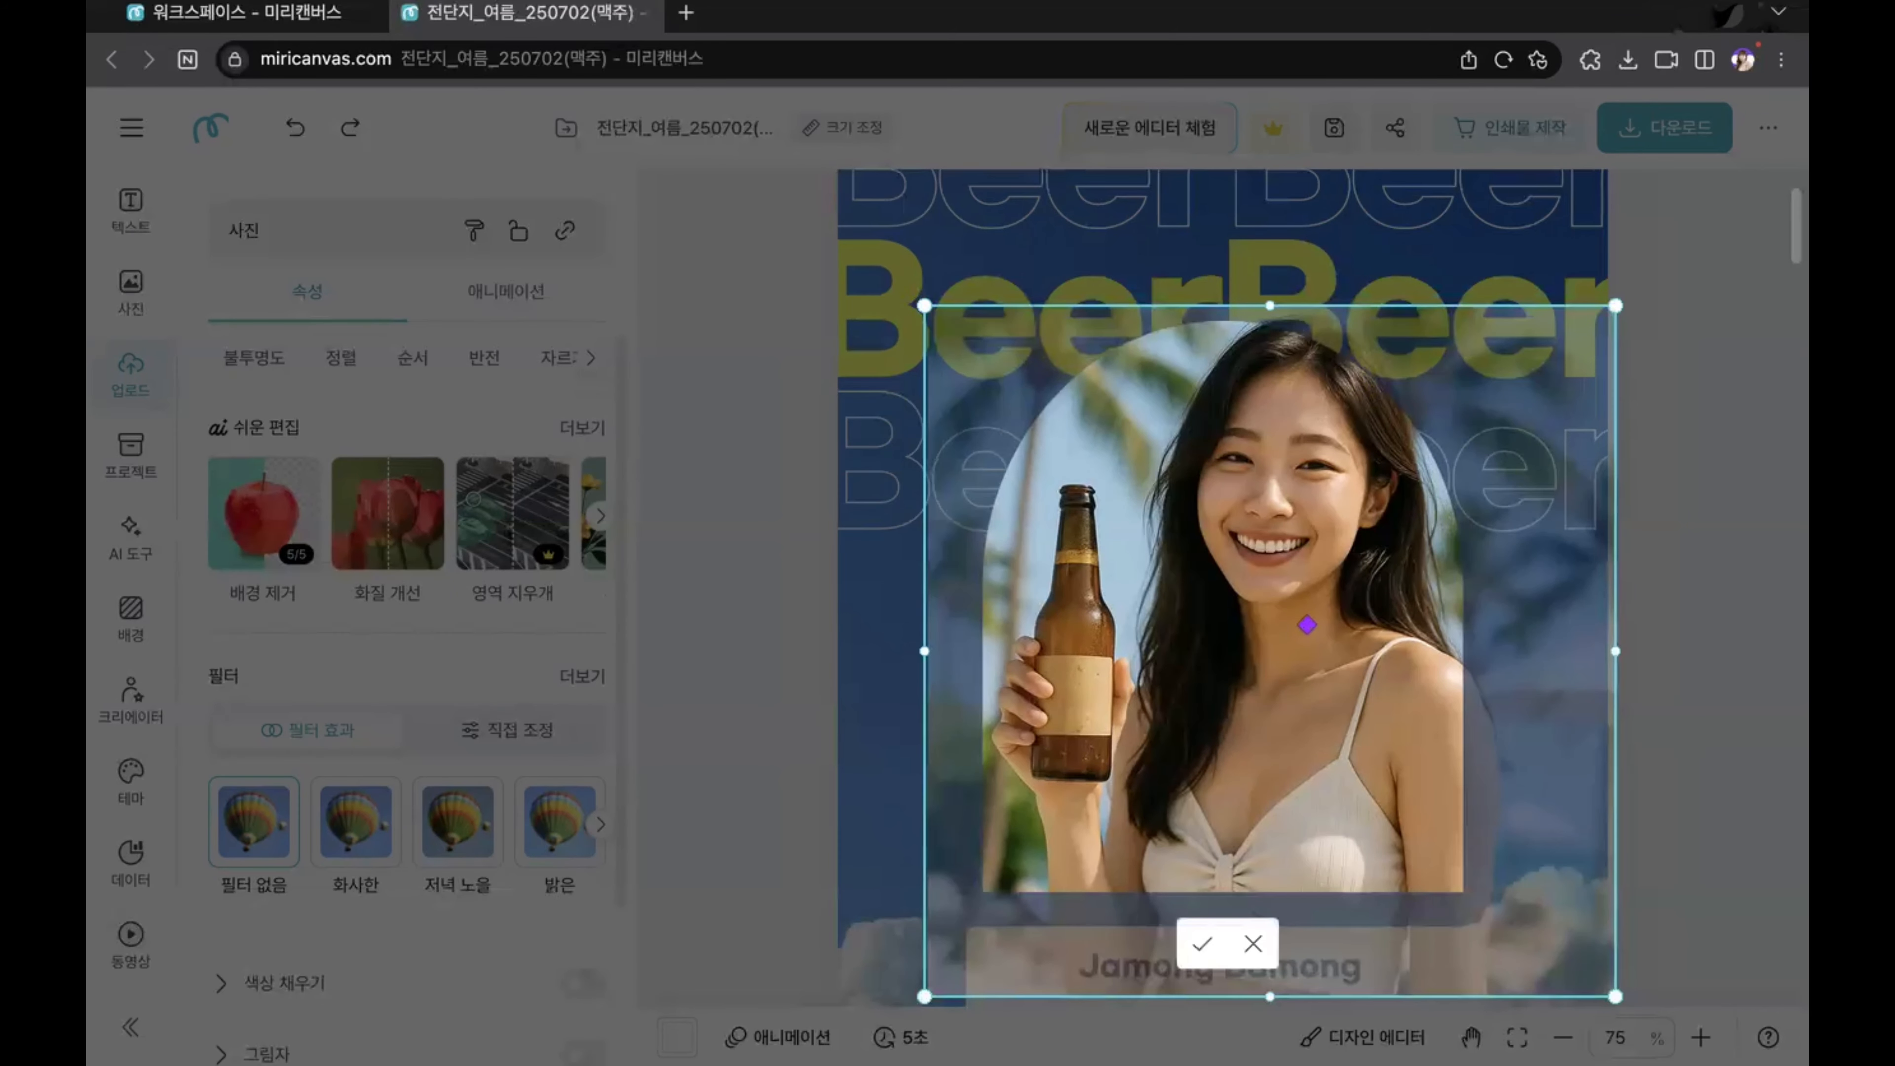
left_click(1203, 945)
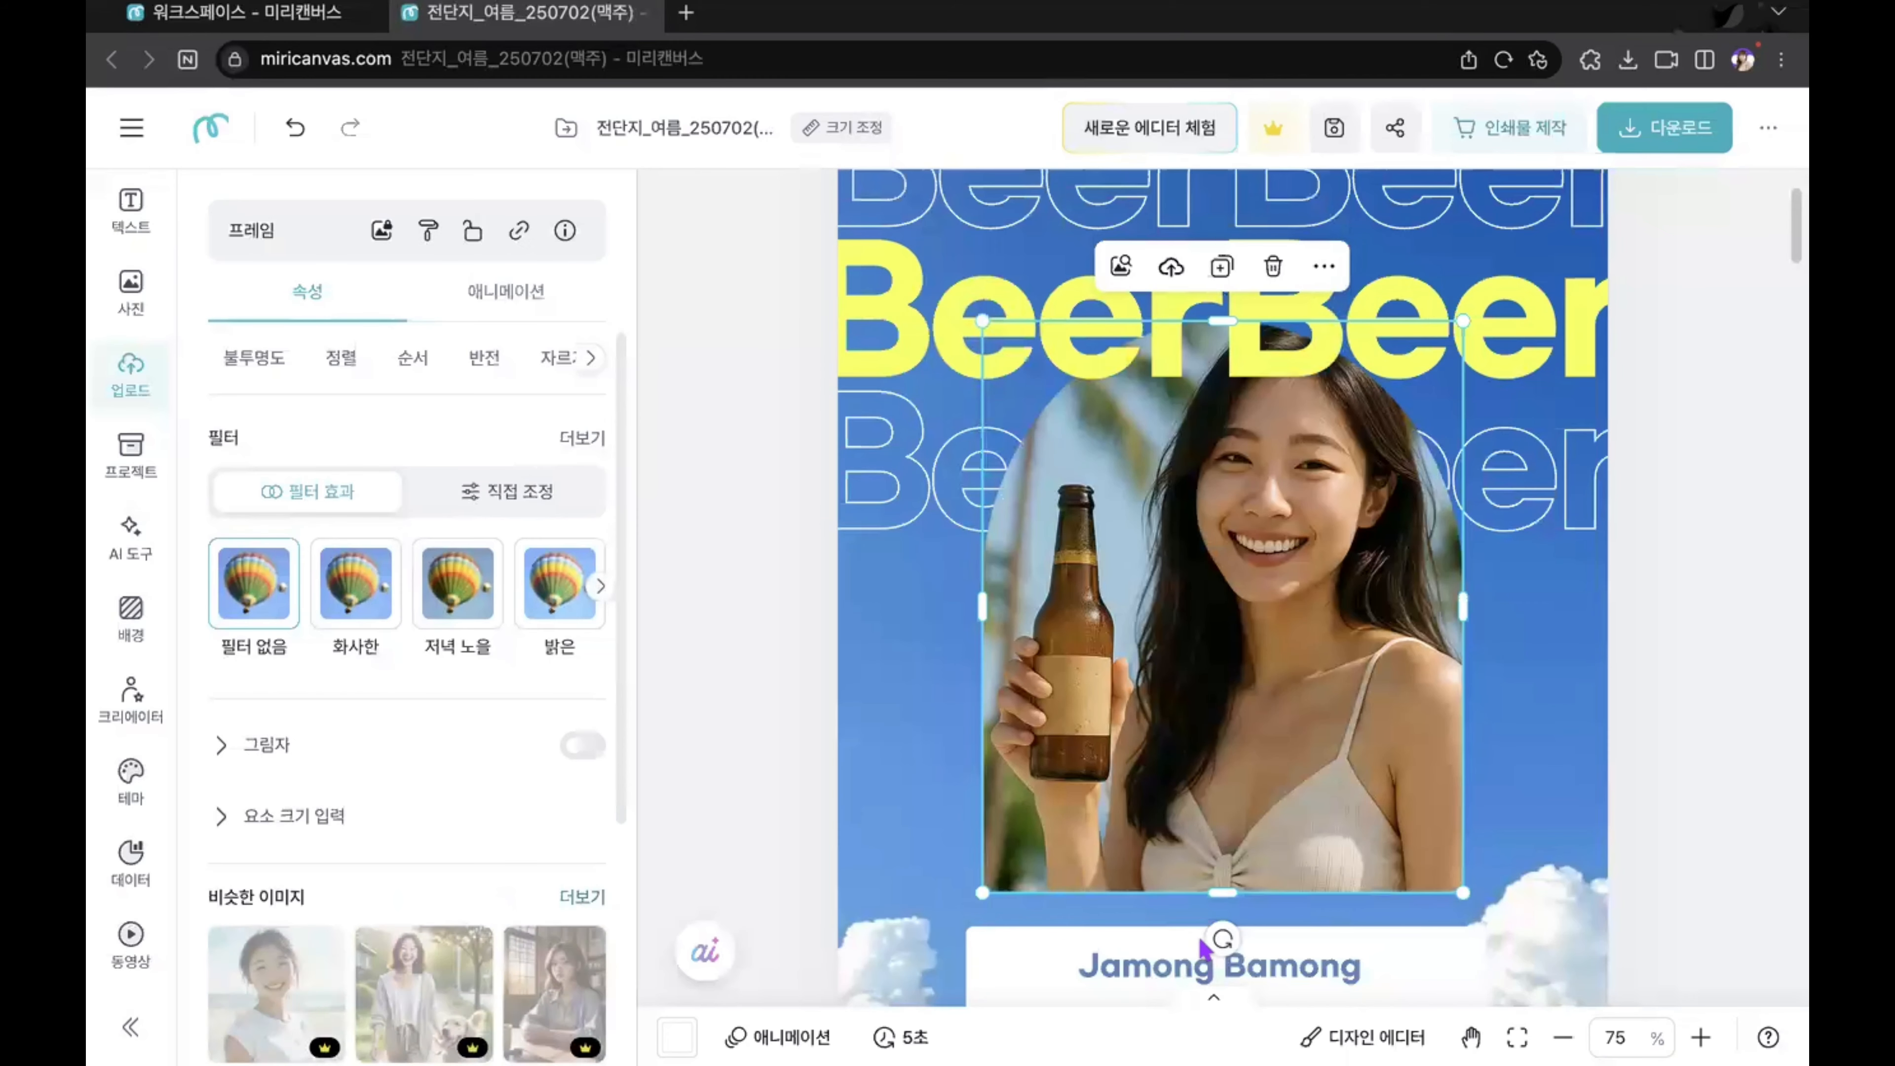
left_click(1683, 696)
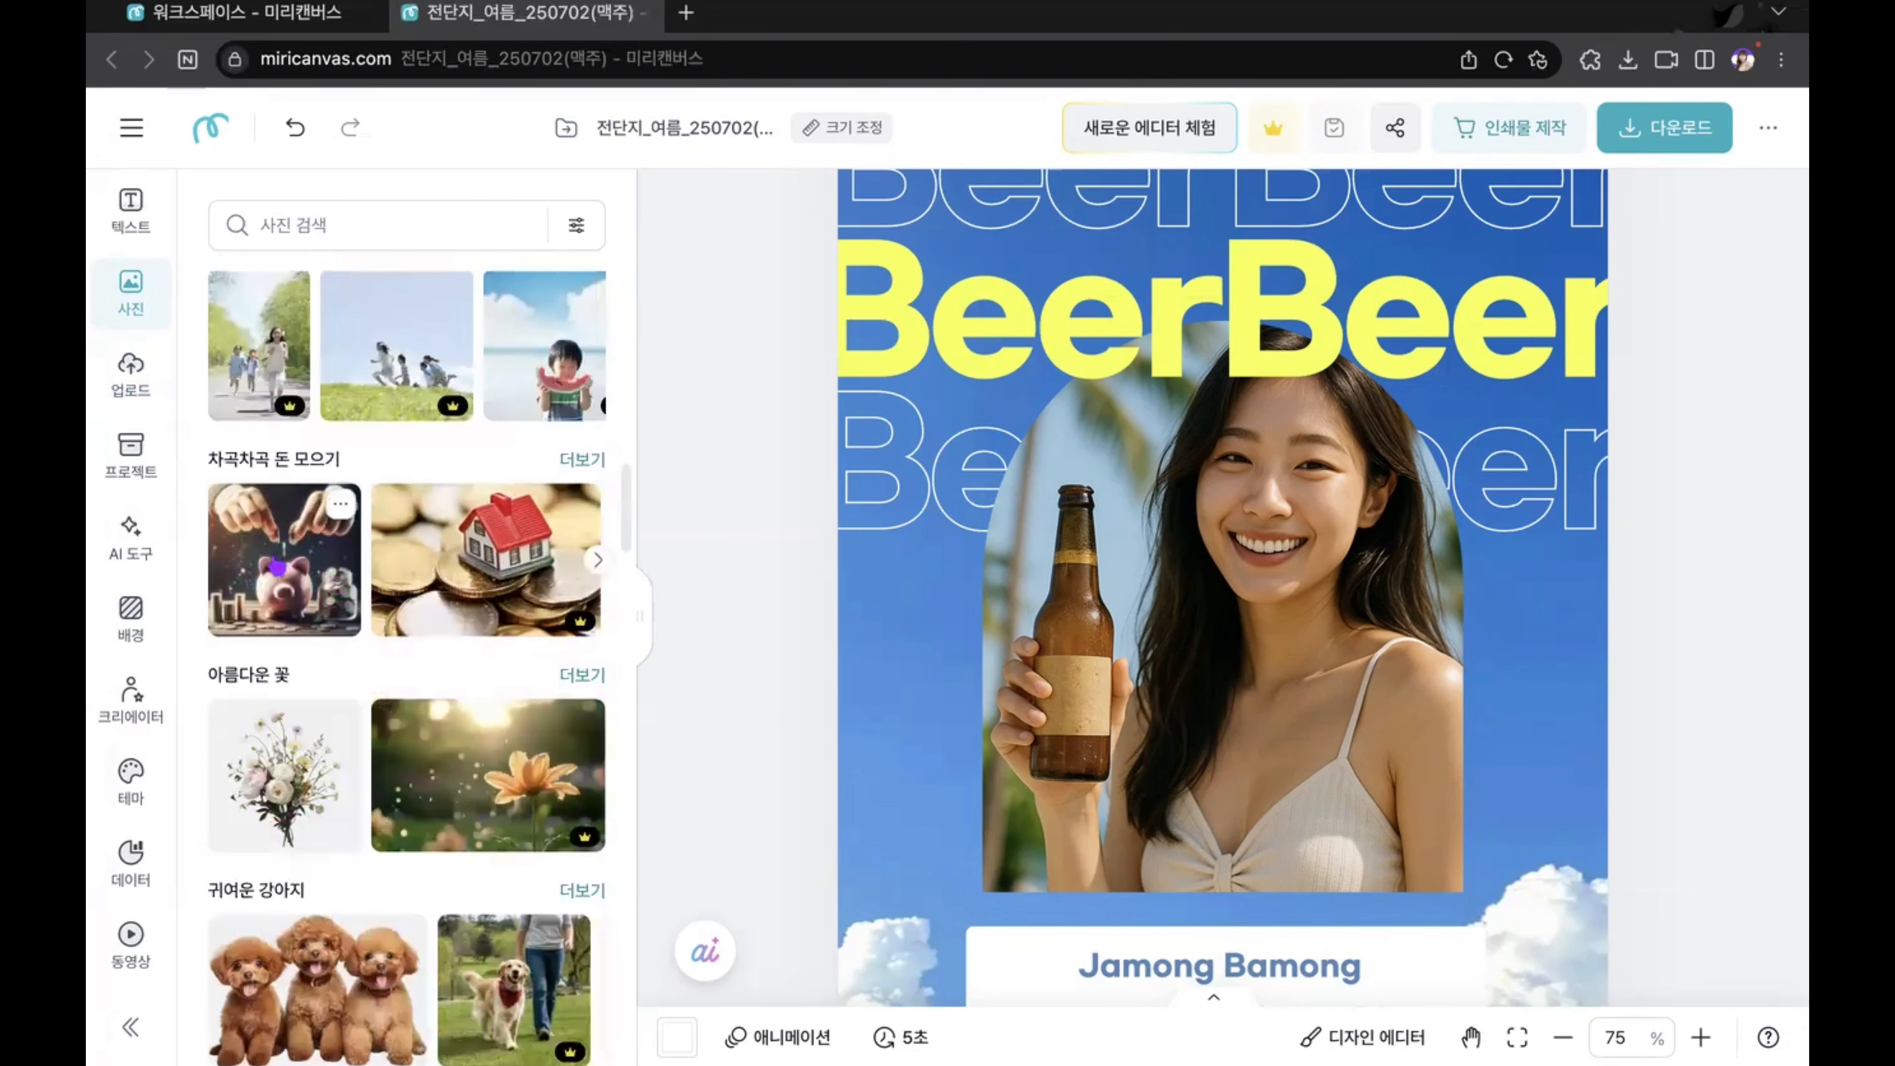
Step: Replace the arched frame's picture with the piggy bank stock photo, then enlarge and reposition it to show the piggy bank and coin jar
left_click_drag(276, 565, 1345, 553)
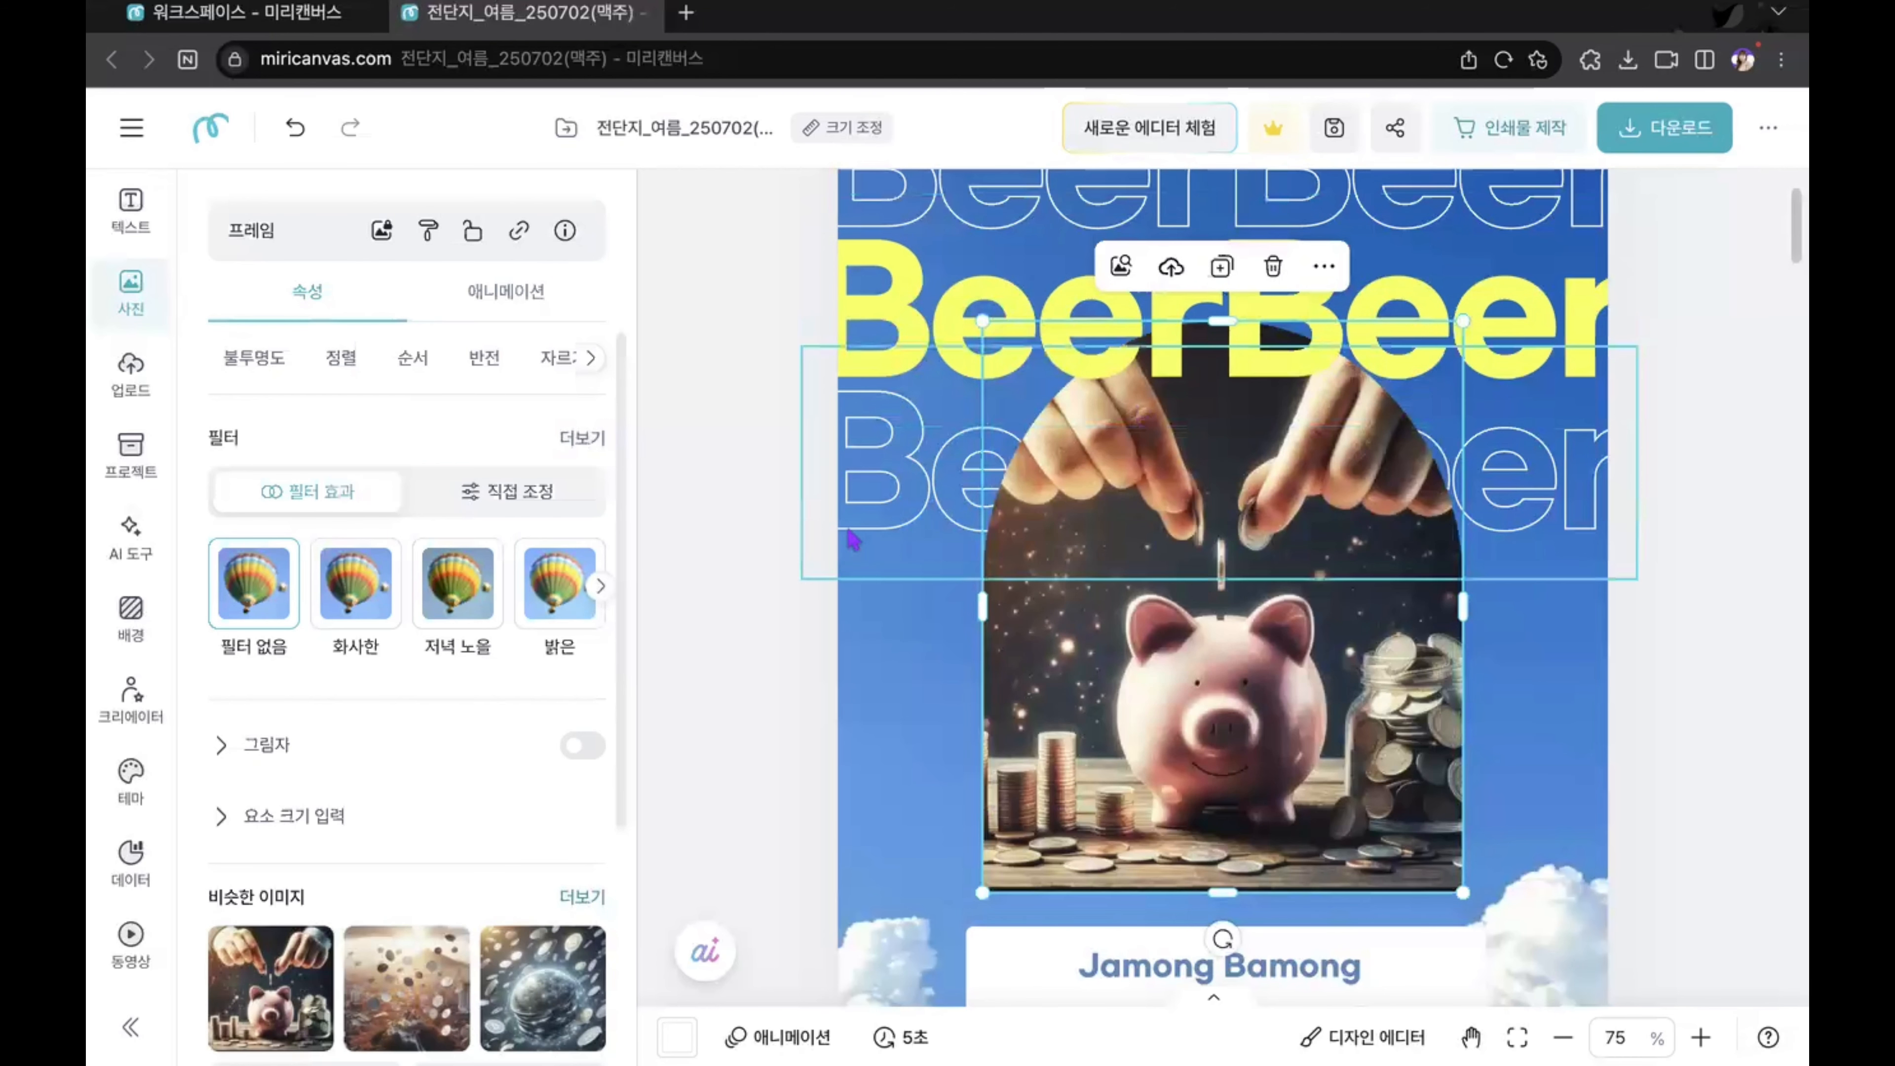
double_click(1417, 664)
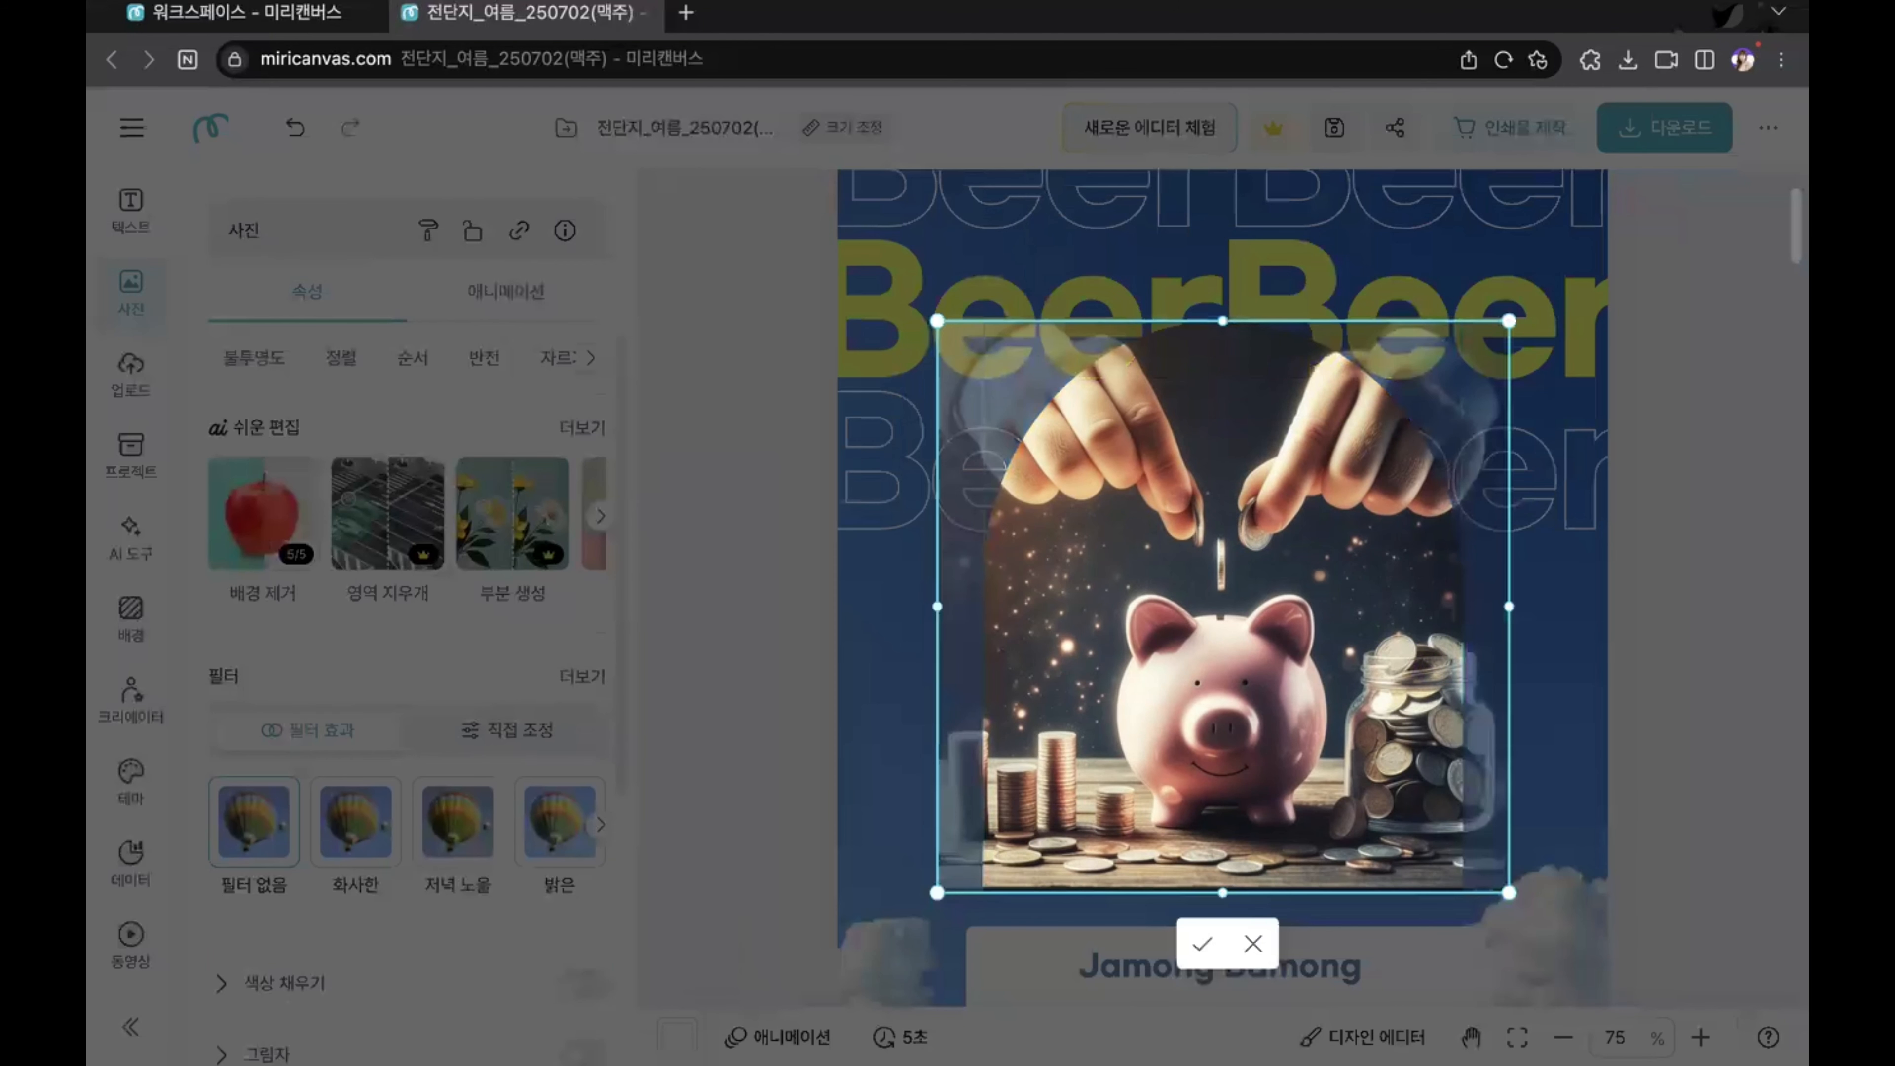
left_click_drag(1517, 904, 1600, 987)
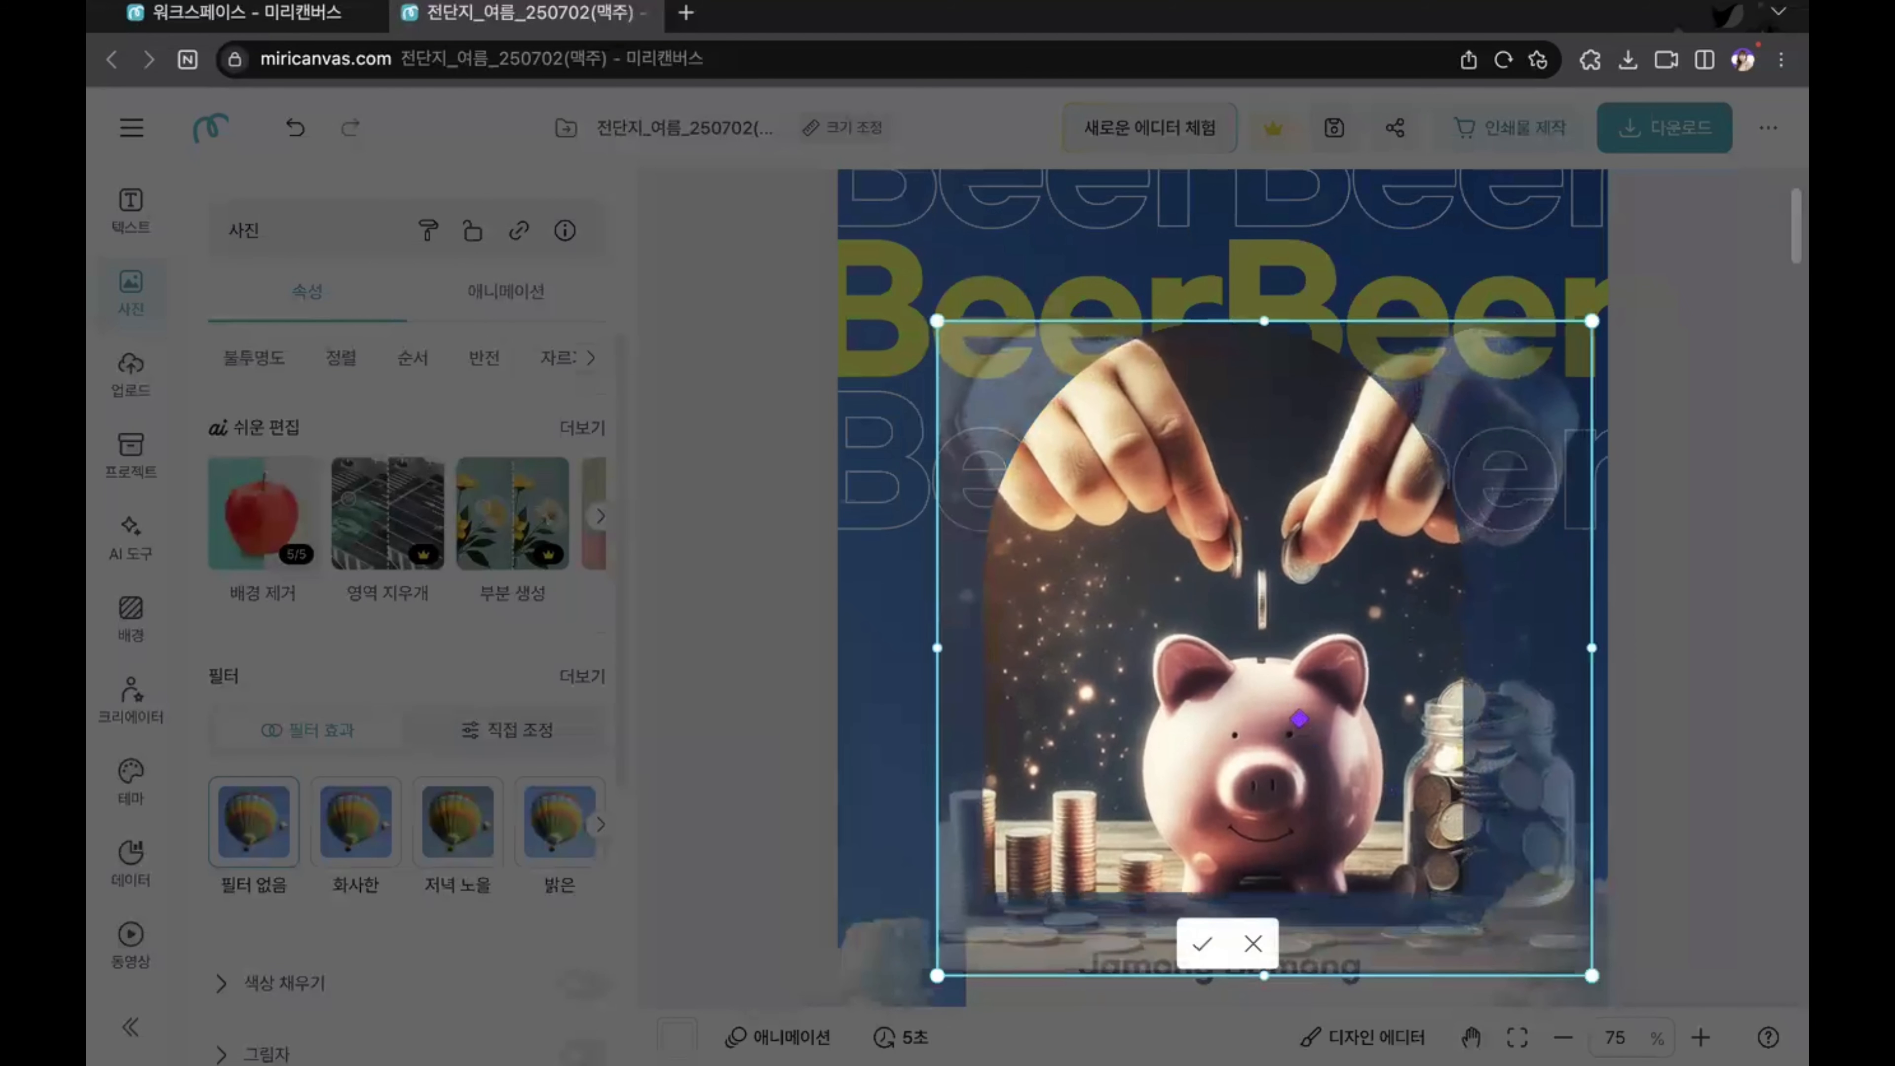
left_click_drag(1300, 724, 1283, 680)
left_click_drag(1403, 593, 1304, 594)
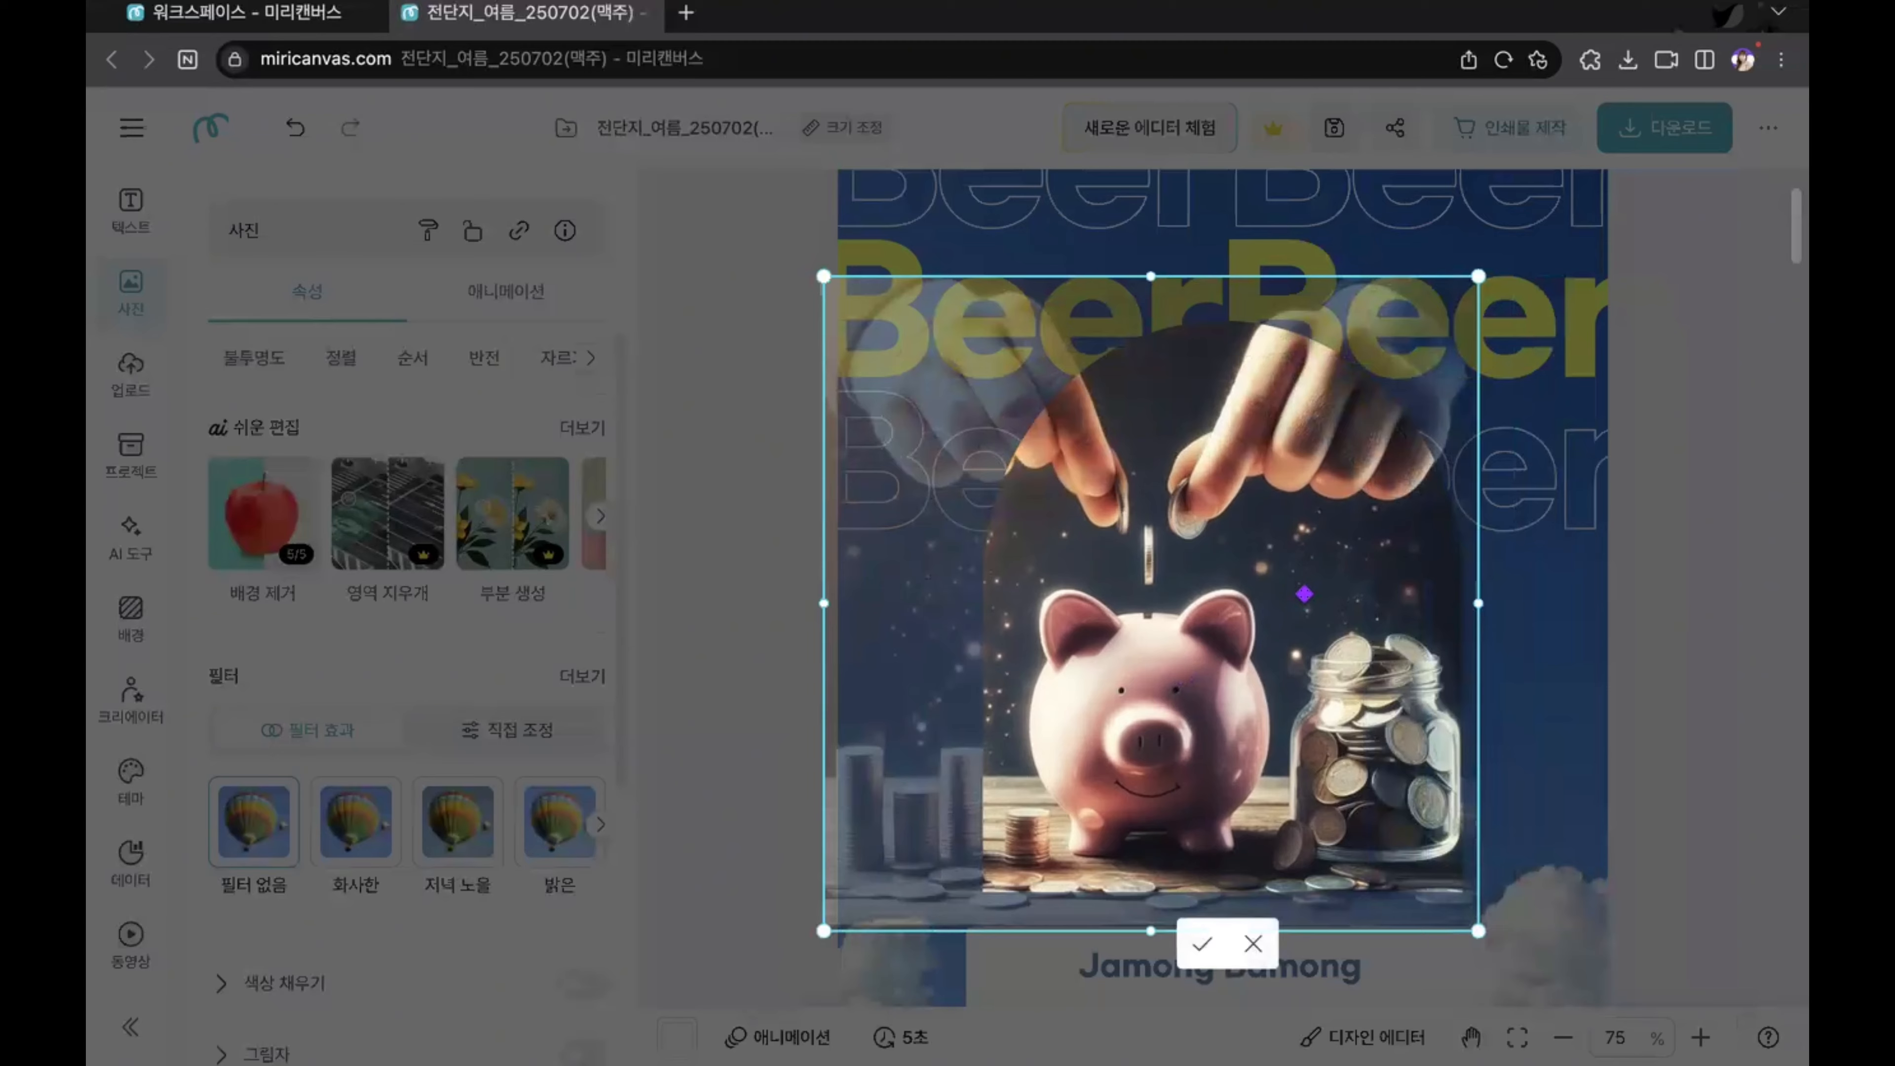
left_click_drag(826, 271, 765, 222)
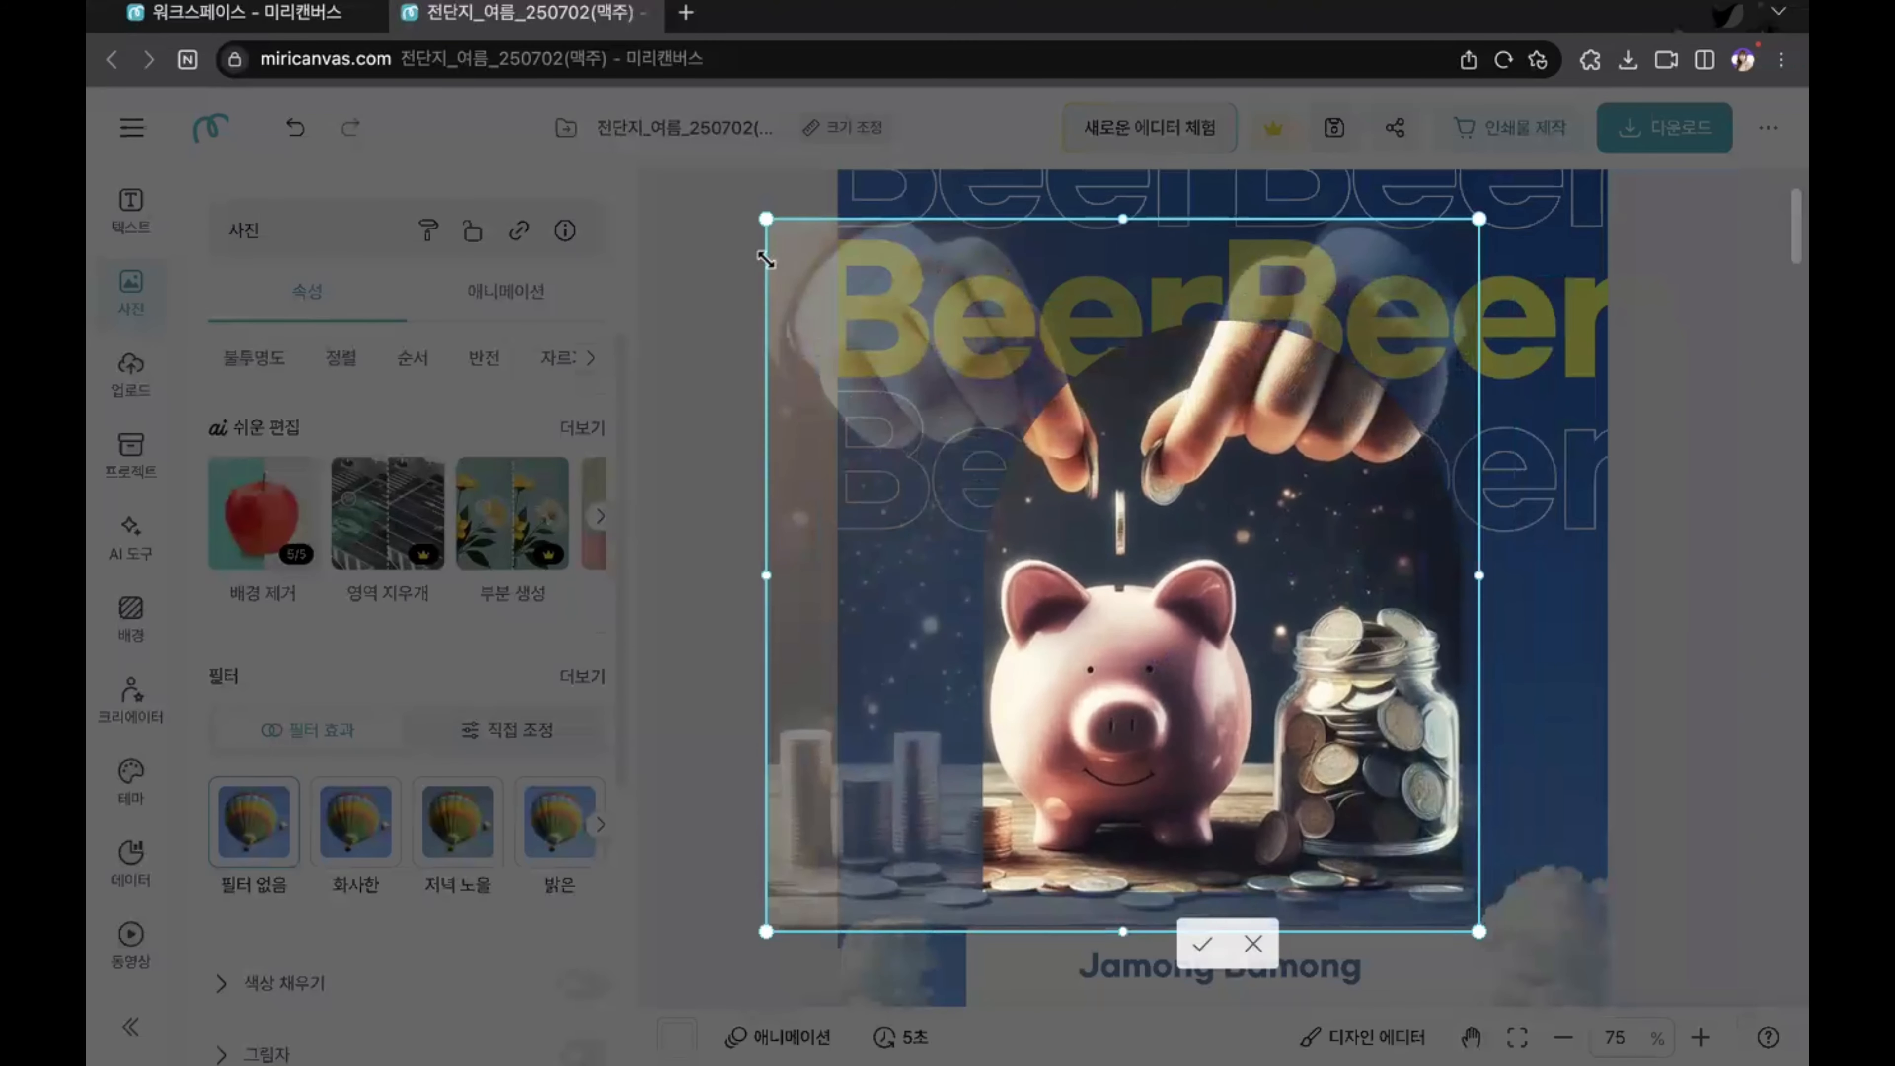
left_click_drag(1251, 609, 1270, 609)
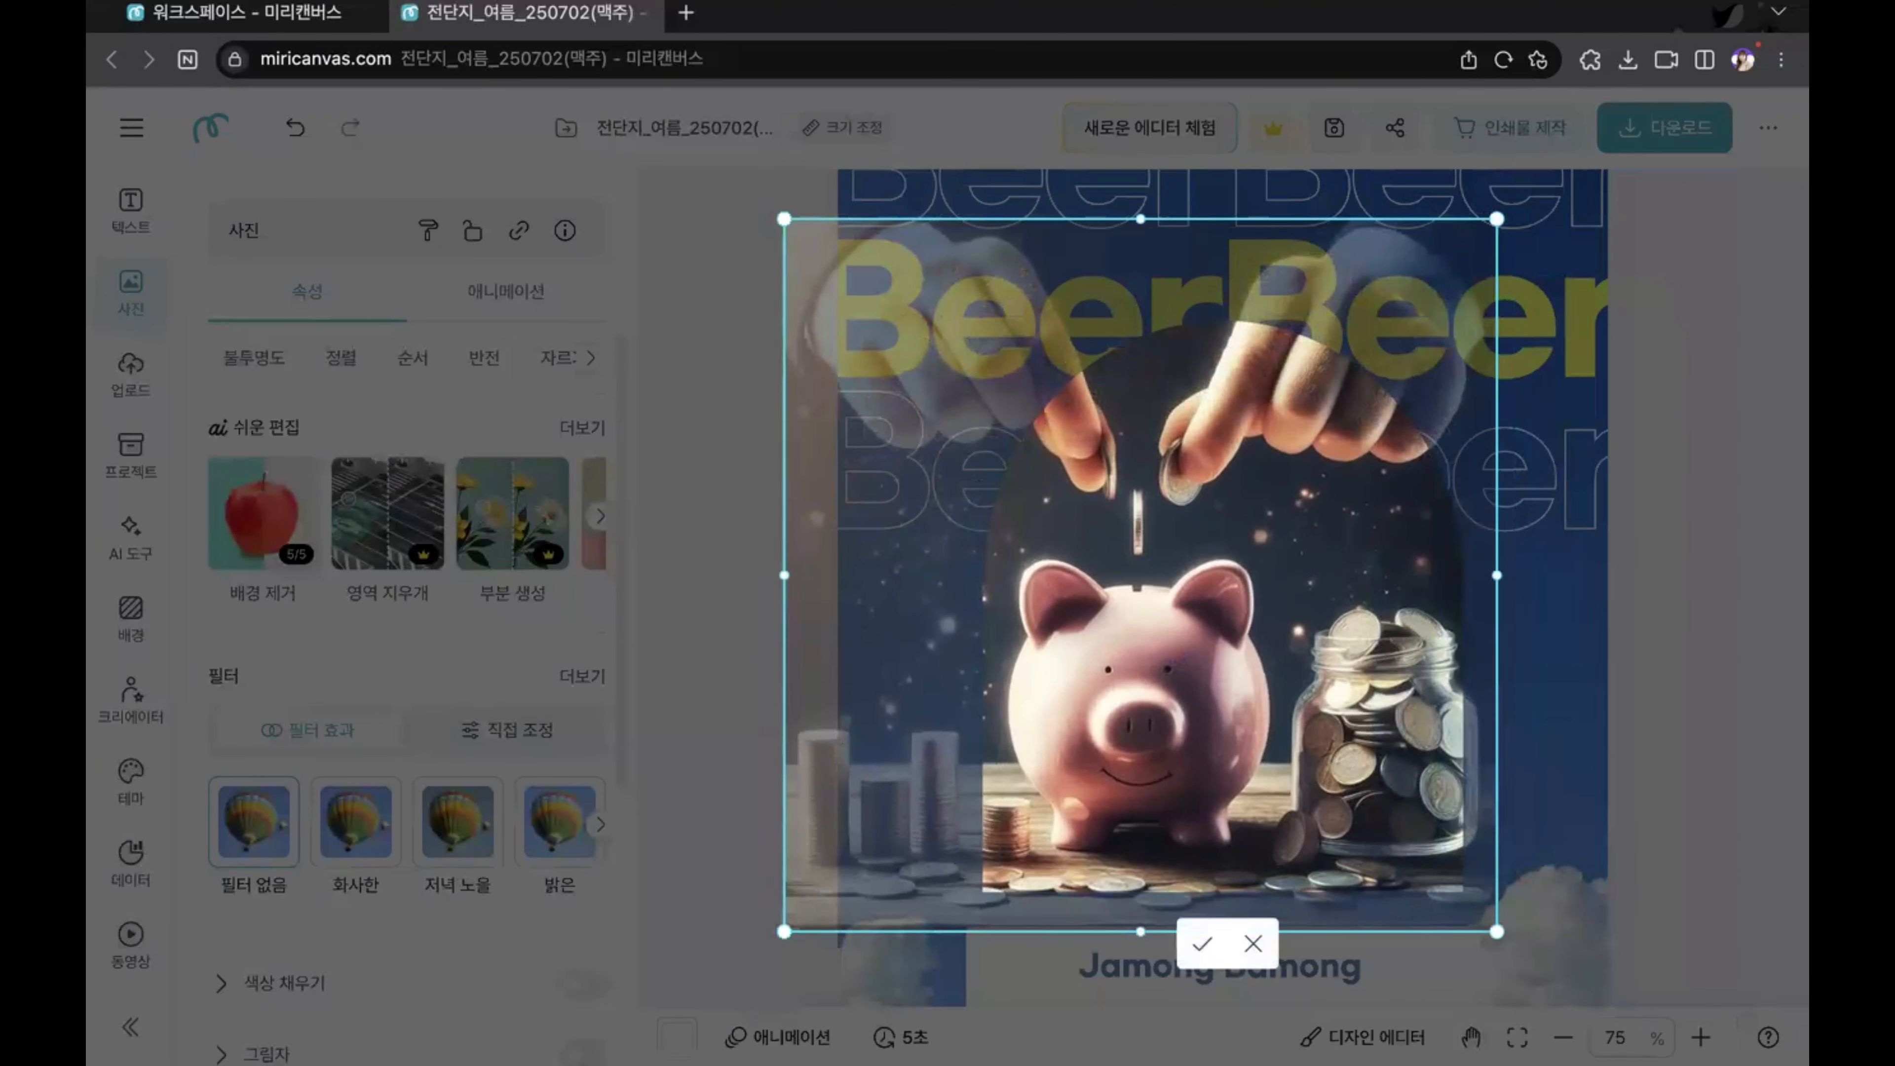
left_click(1704, 629)
left_click(1703, 627)
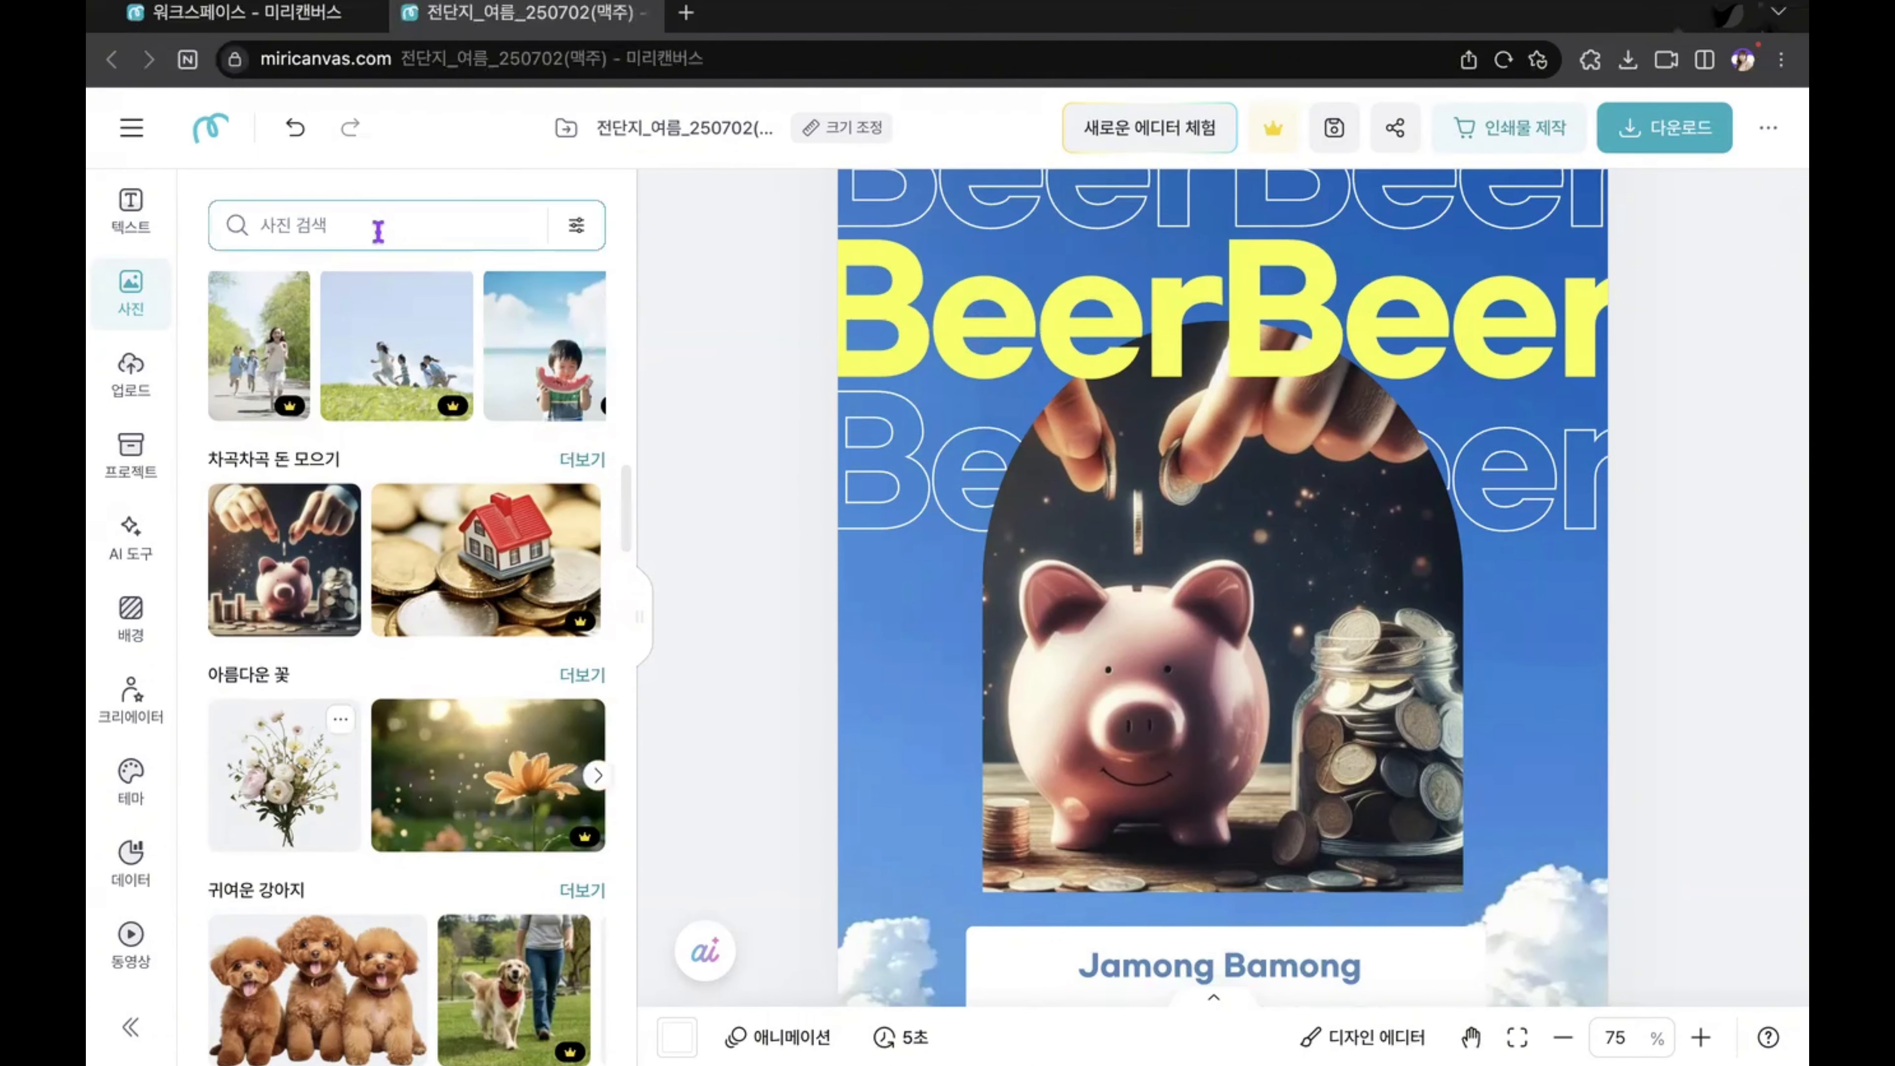
Step: Undo the piggy bank photo's cropping and placement in the arched frame, and go back to the uploaded files
left_click(291, 131)
left_click(290, 134)
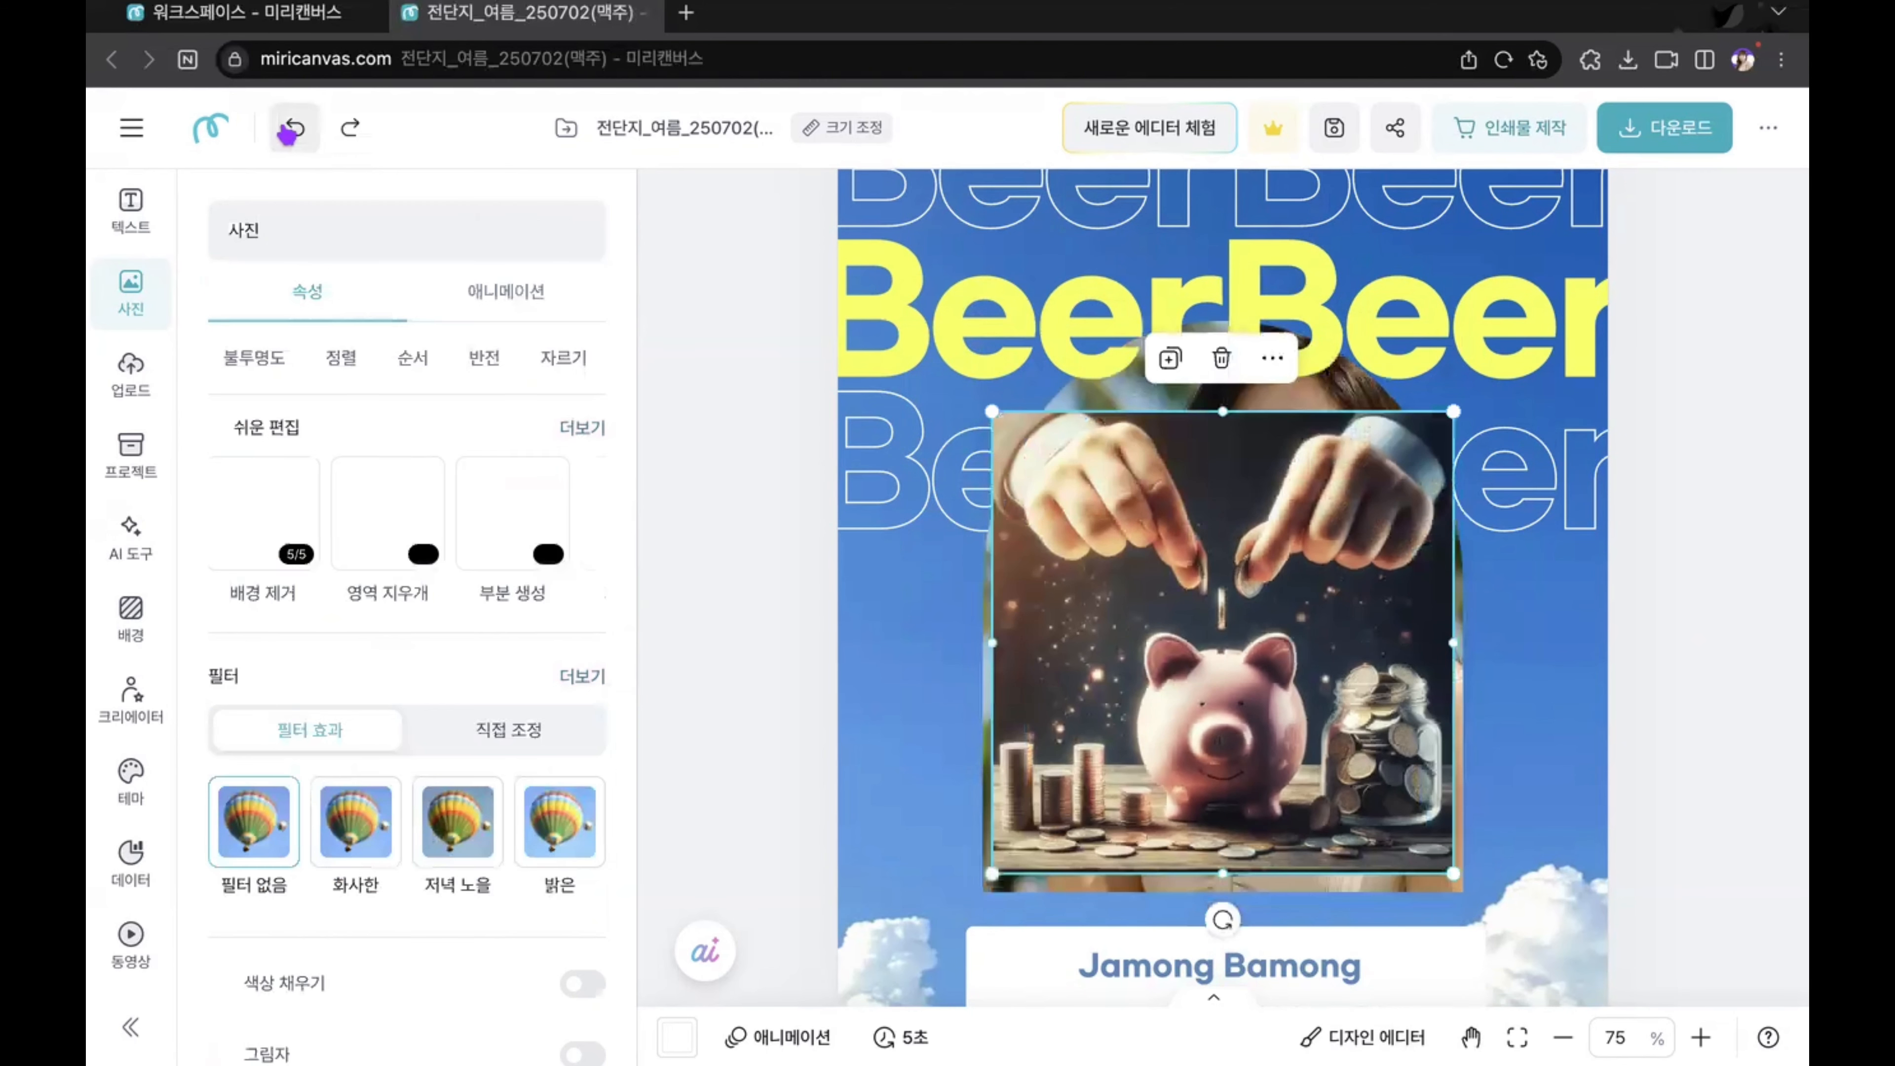
left_click(290, 135)
scroll(110, 569, "up", 3)
left_click(119, 554)
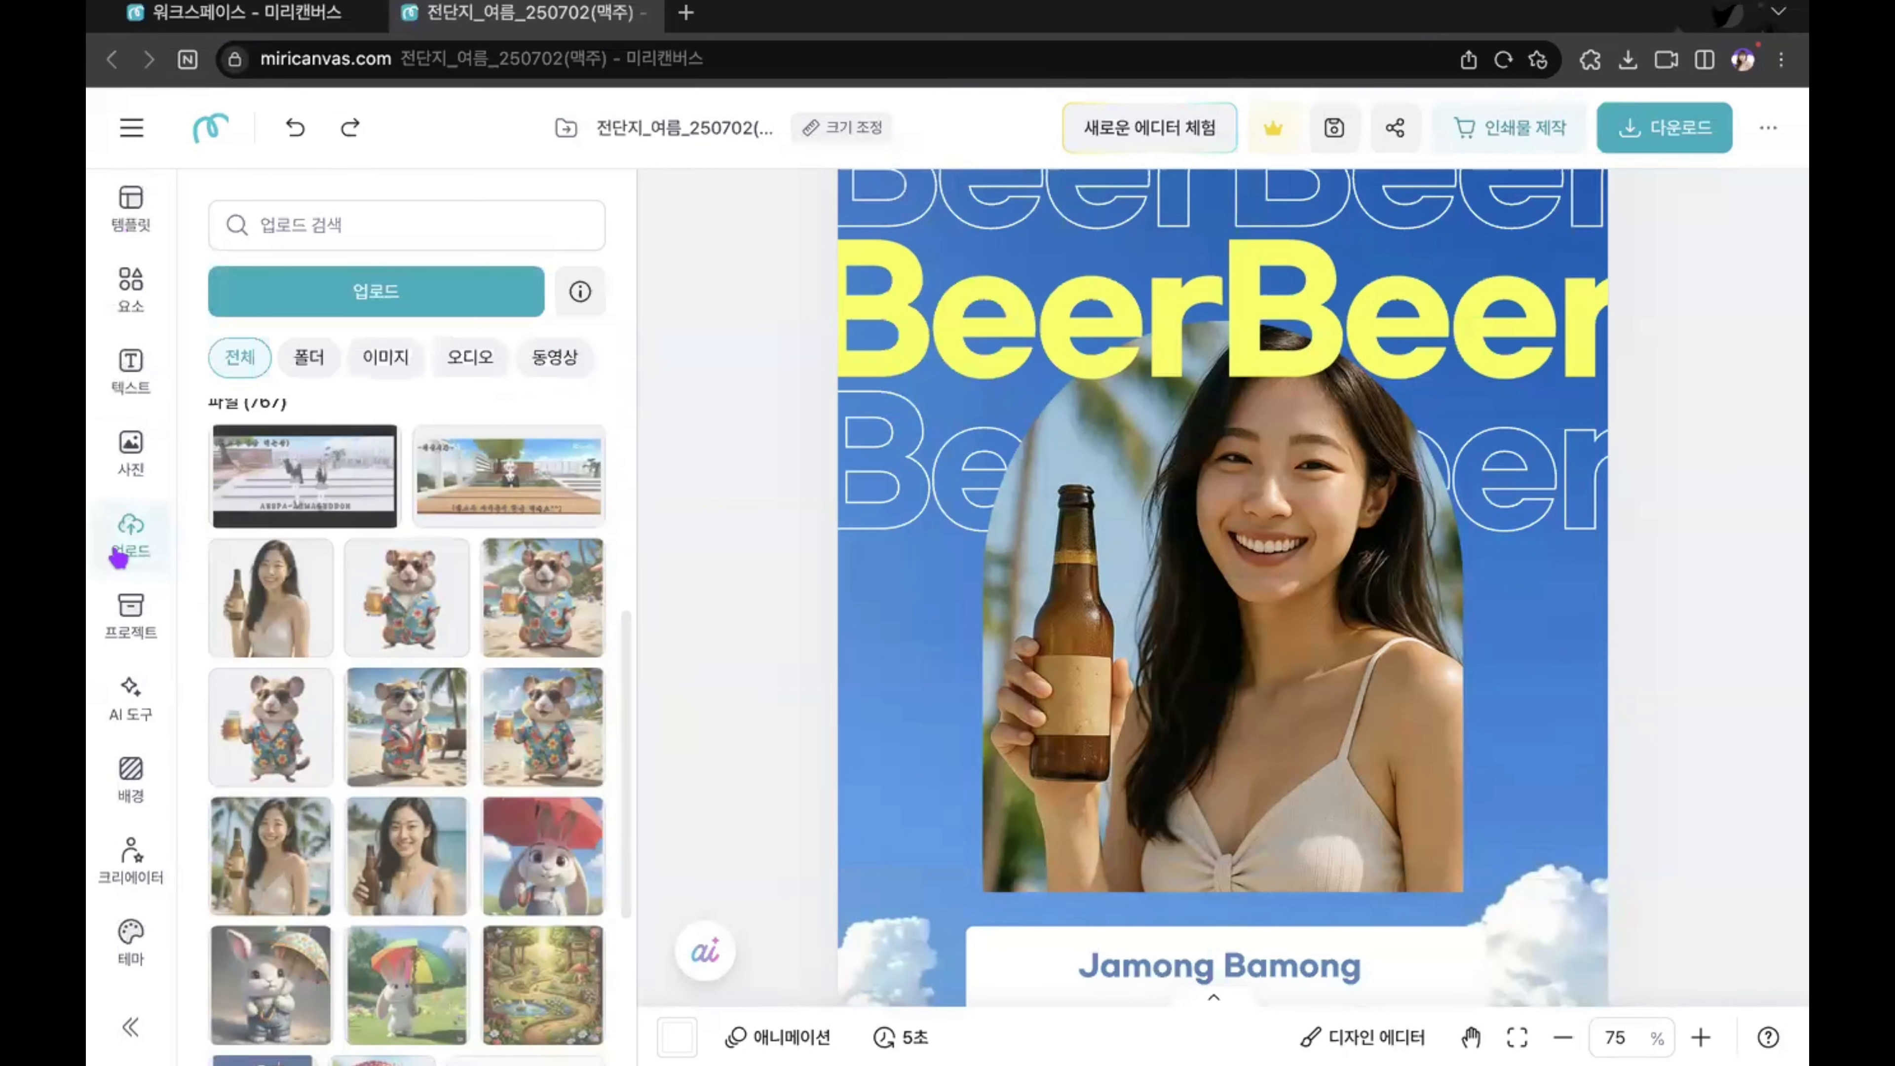
scroll(332, 594, "down", 2)
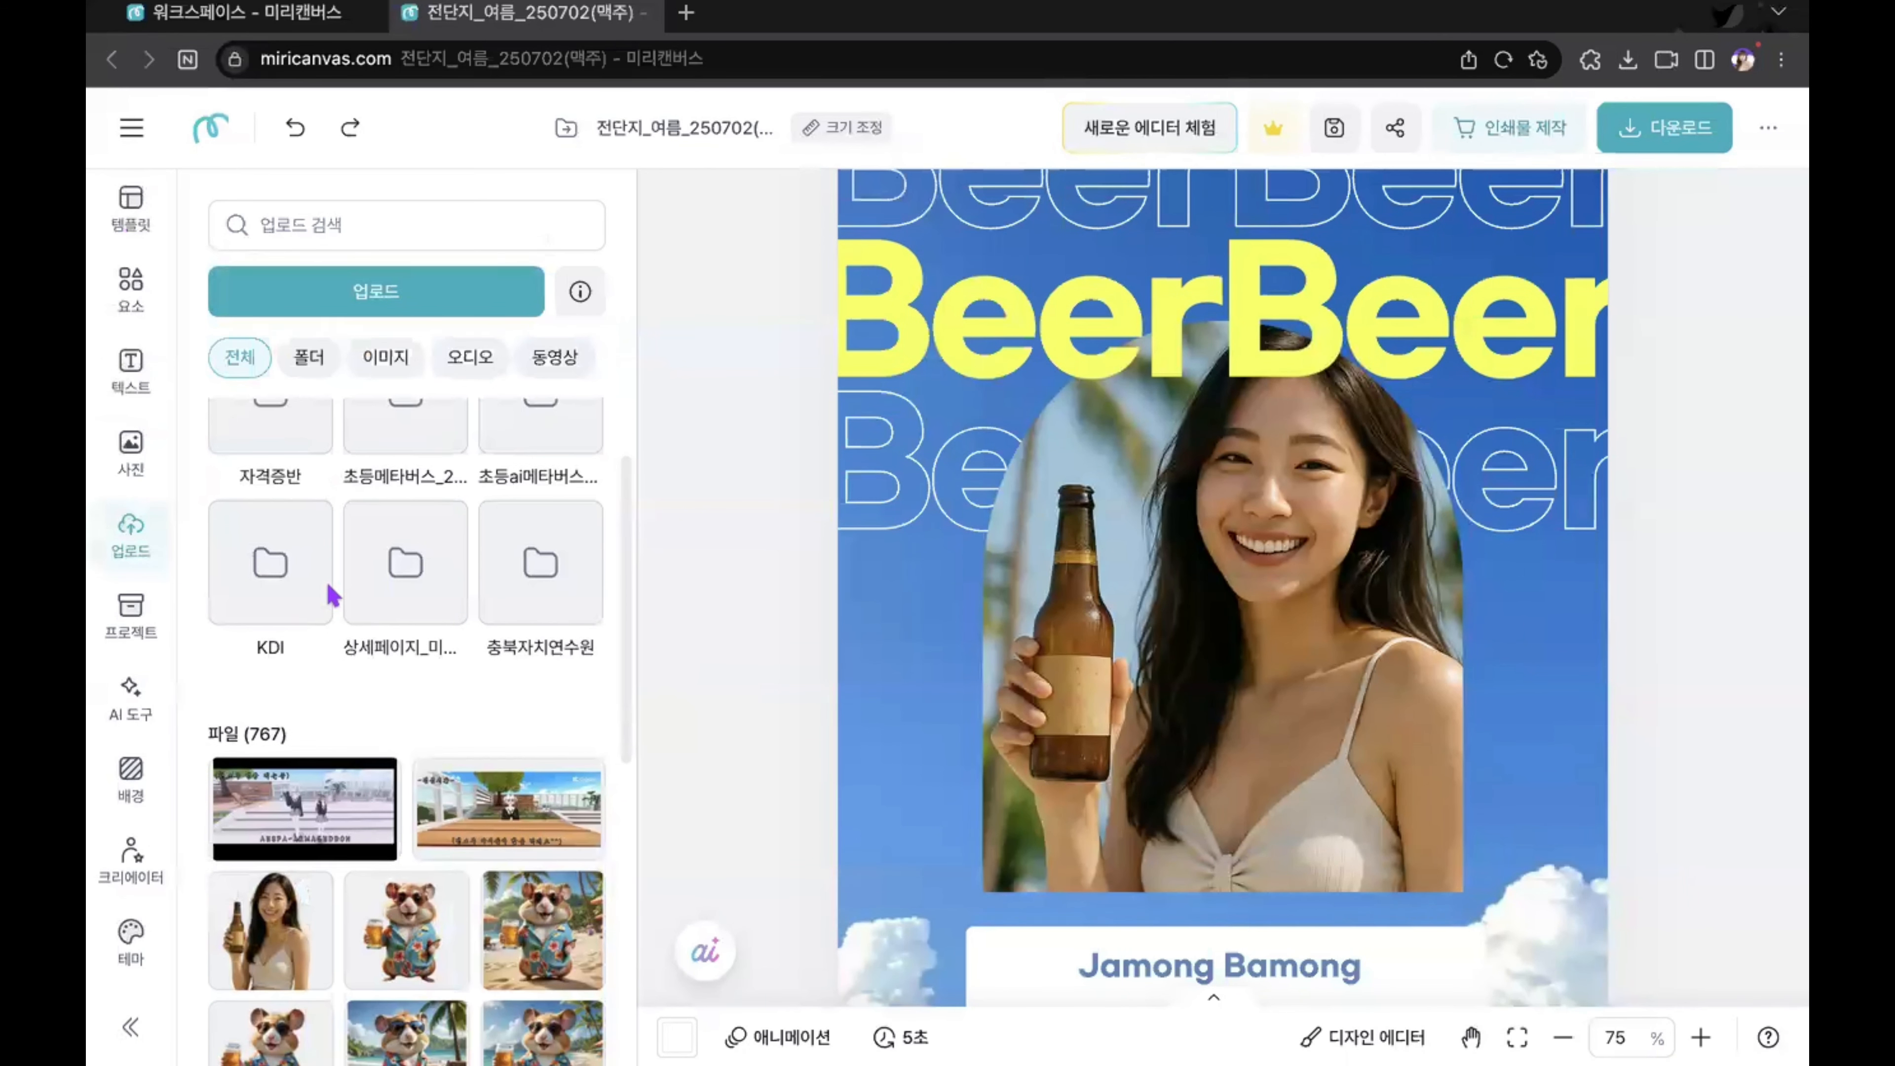
scroll(471, 758, "down", 5)
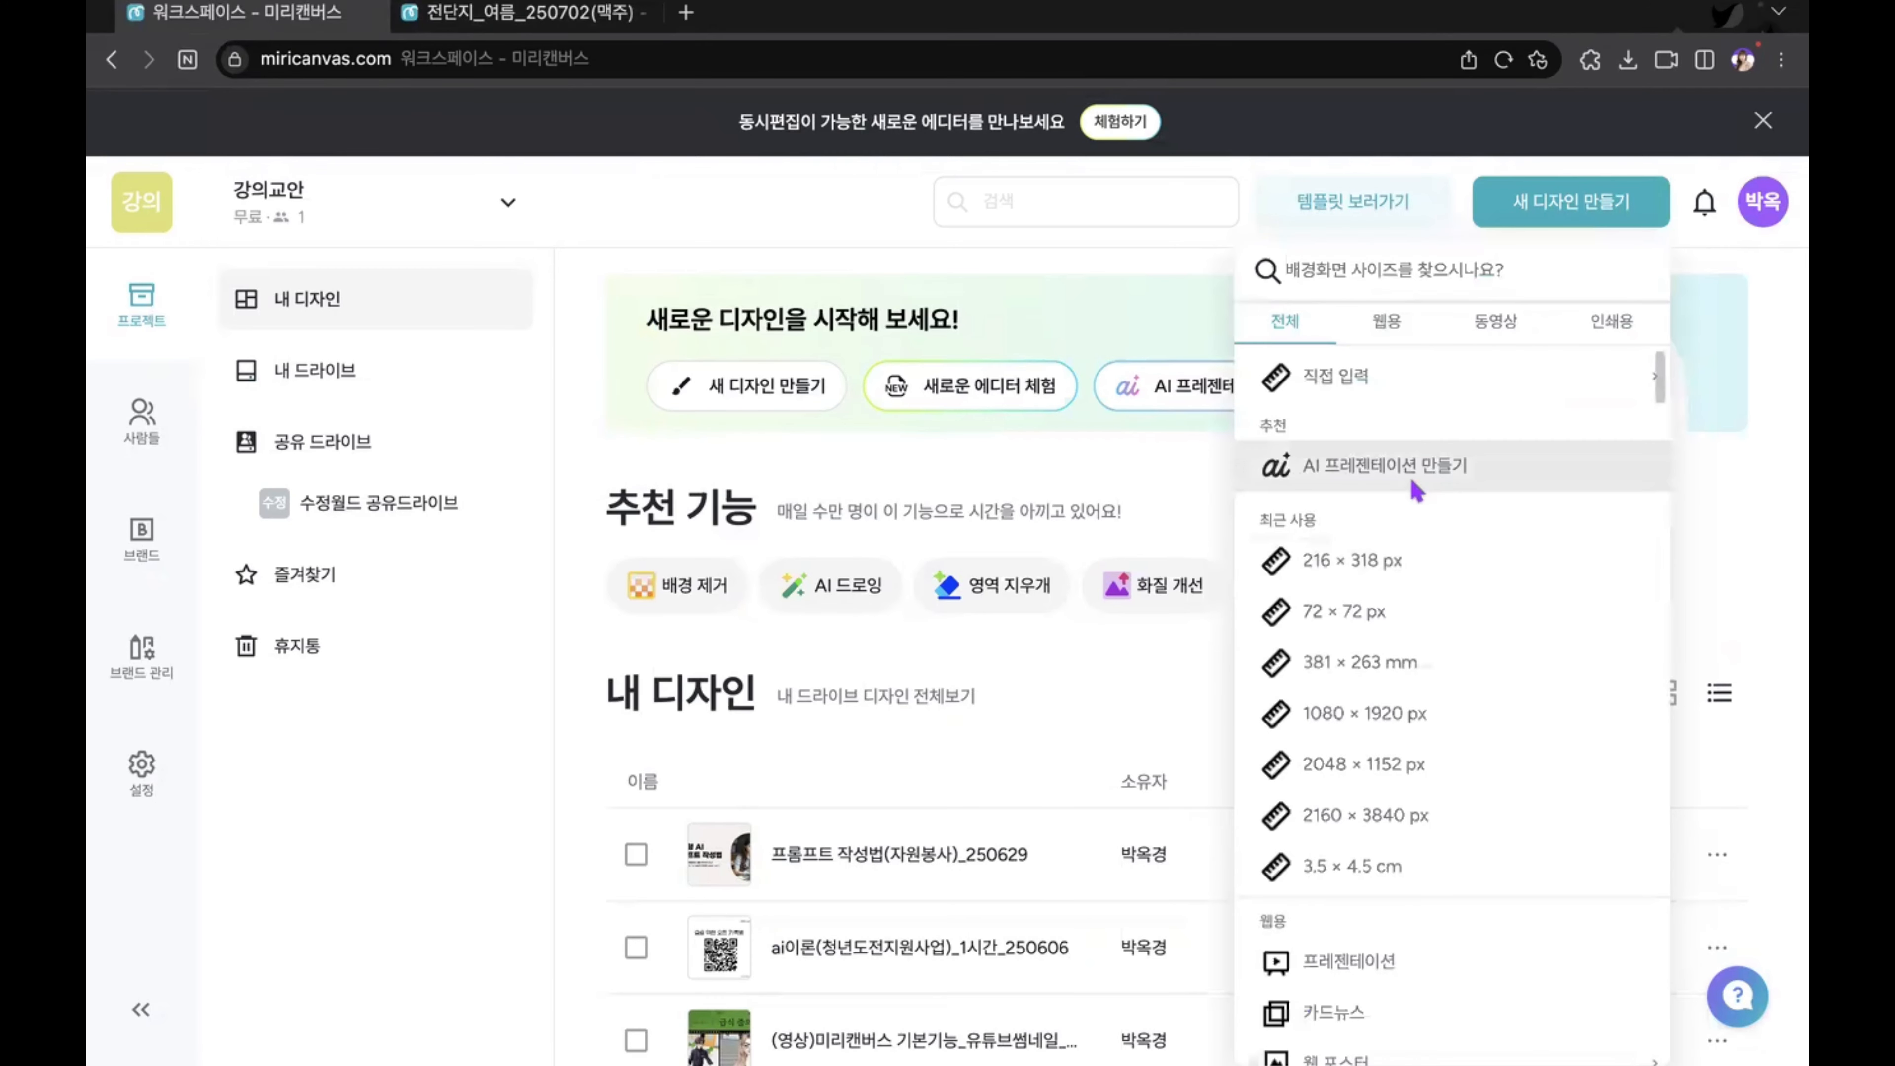
Step: Create a new blank design from the workspace, dismiss the editor tip and change its size type to 프레젠테이션
left_click(1412, 486)
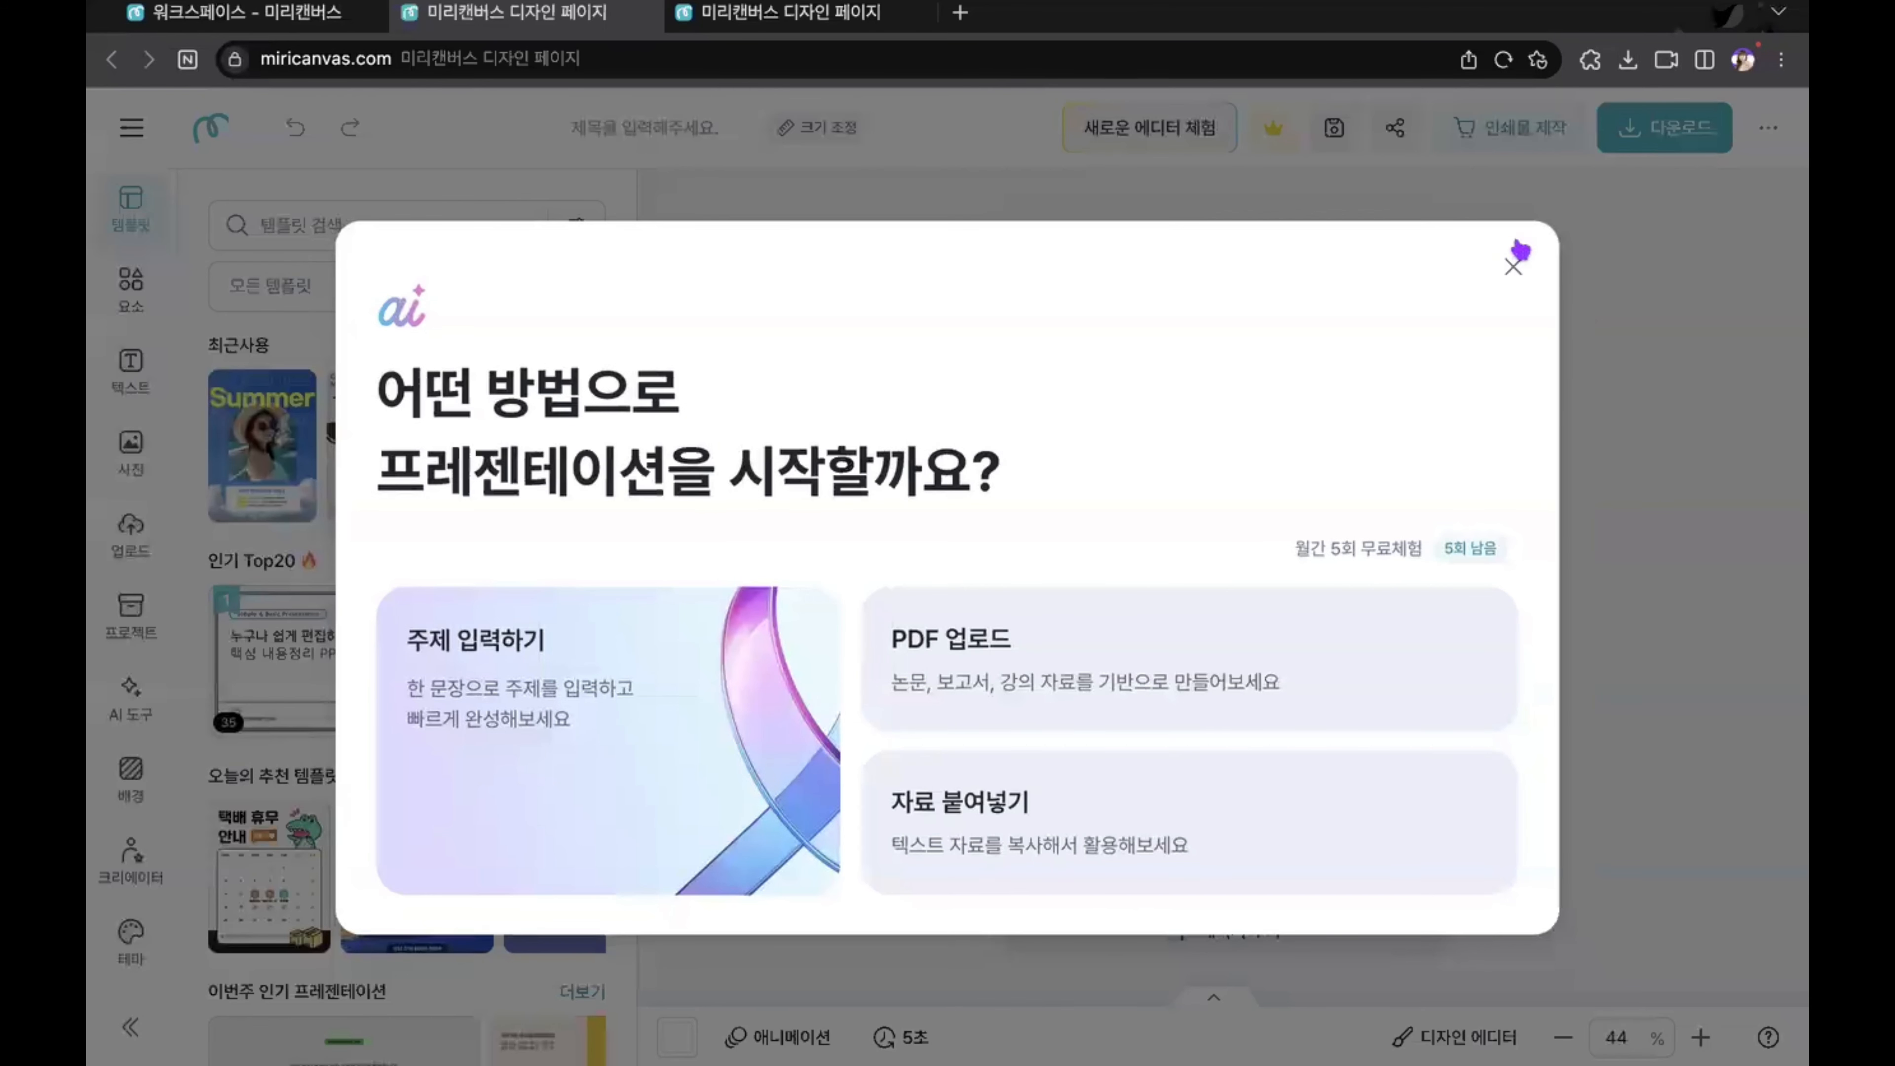
left_click(1515, 255)
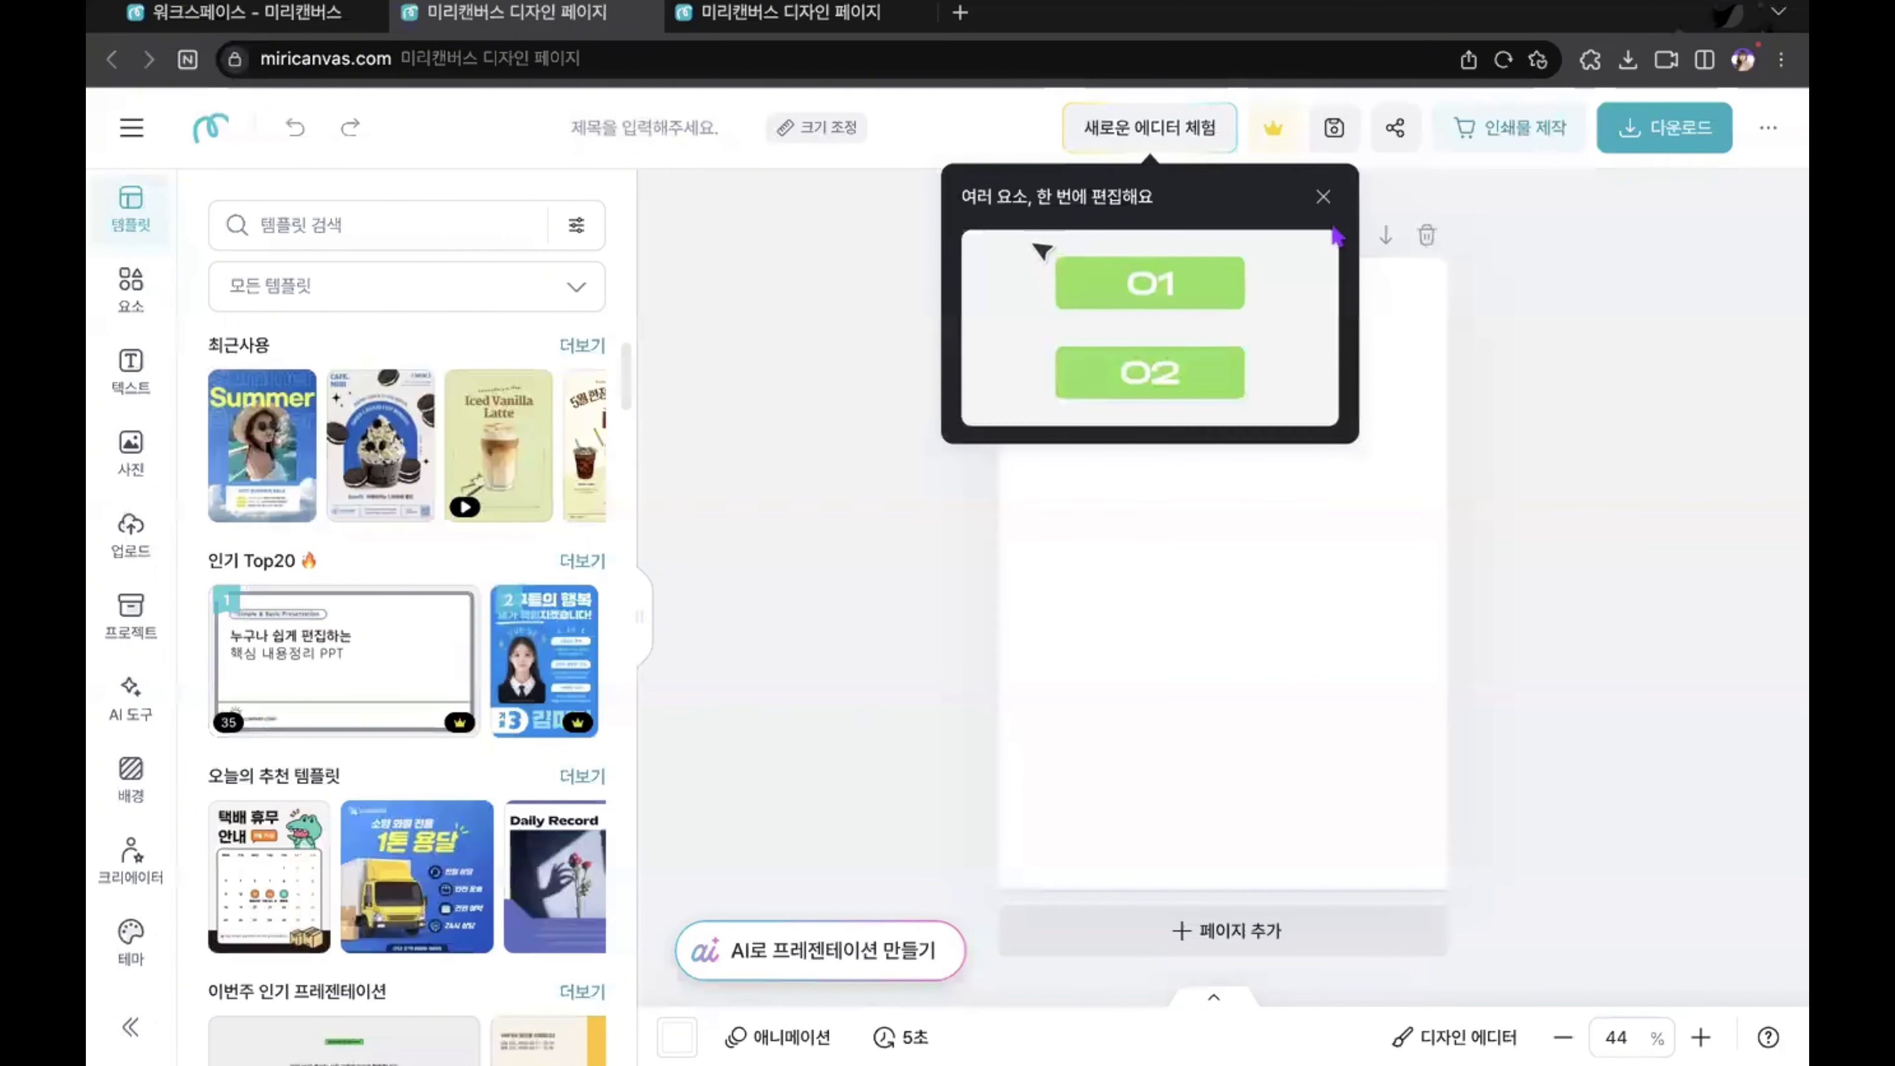
left_click(1322, 198)
left_click(789, 140)
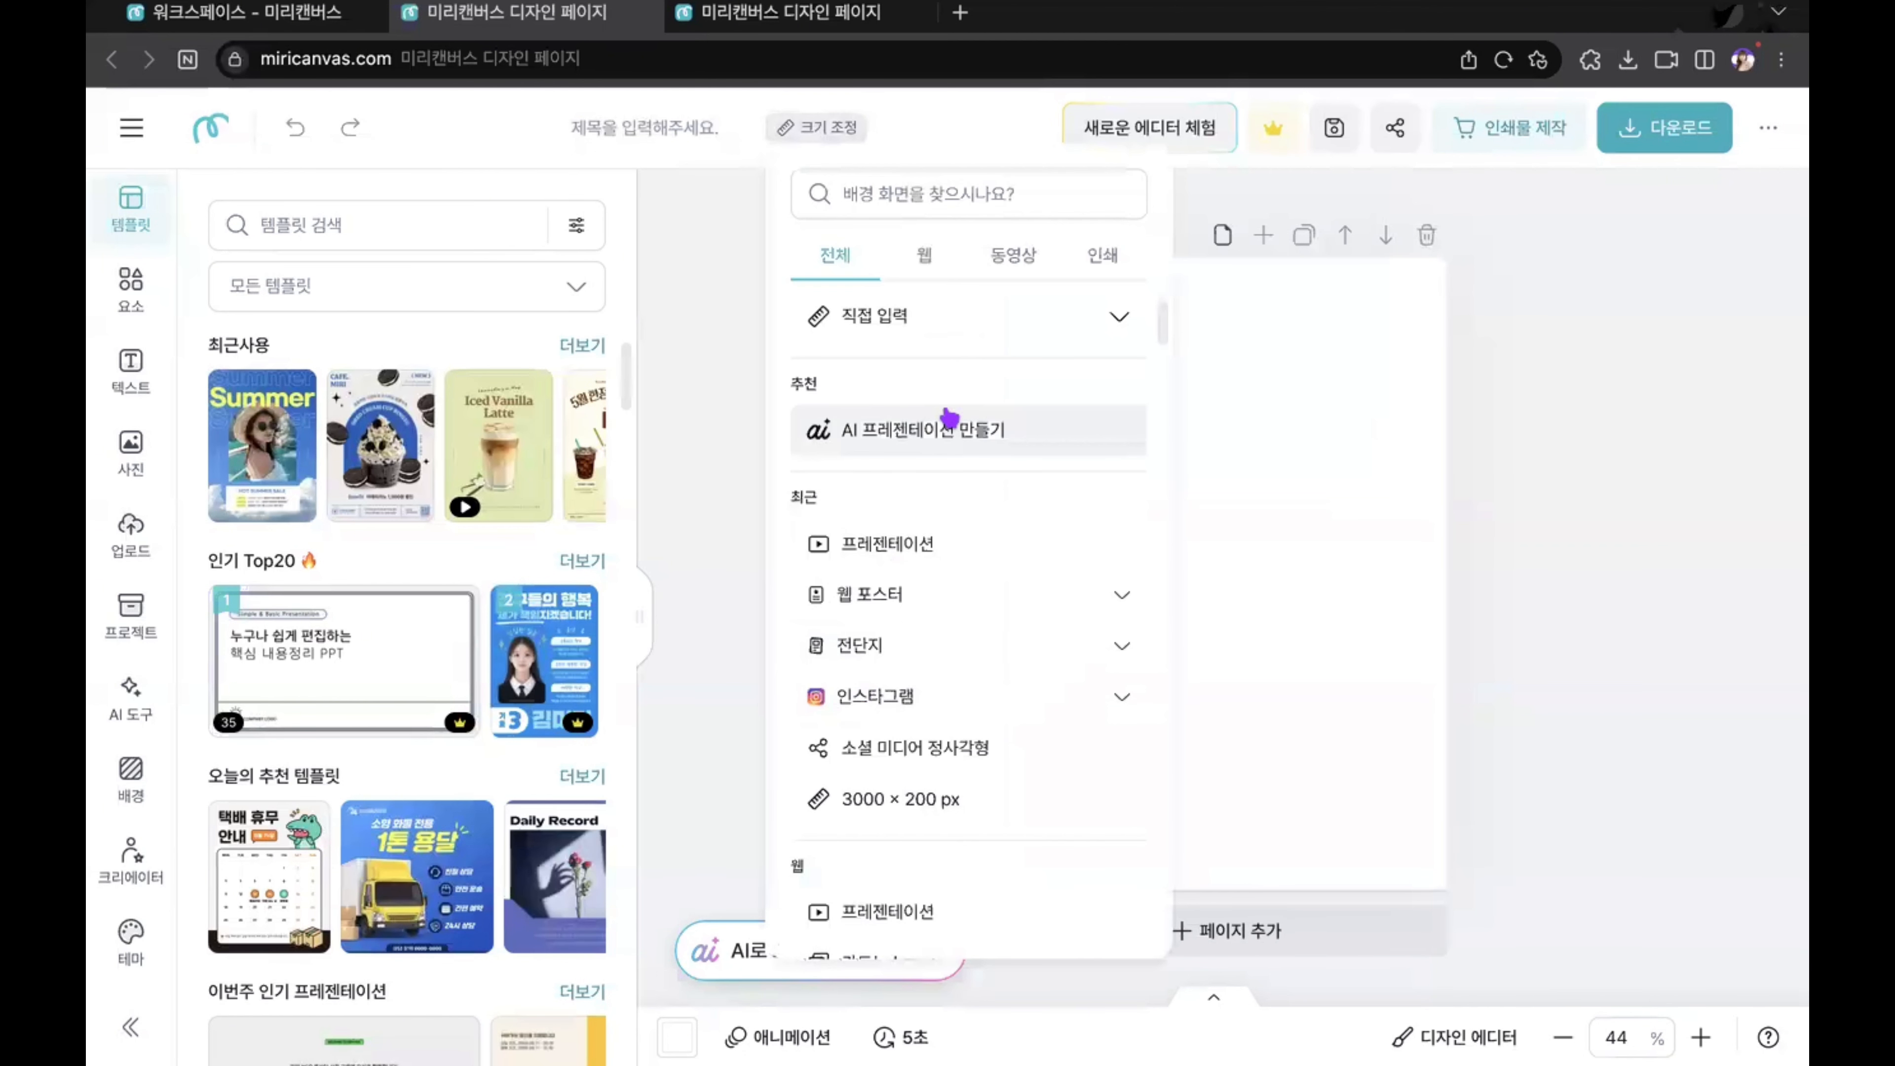
left_click(952, 549)
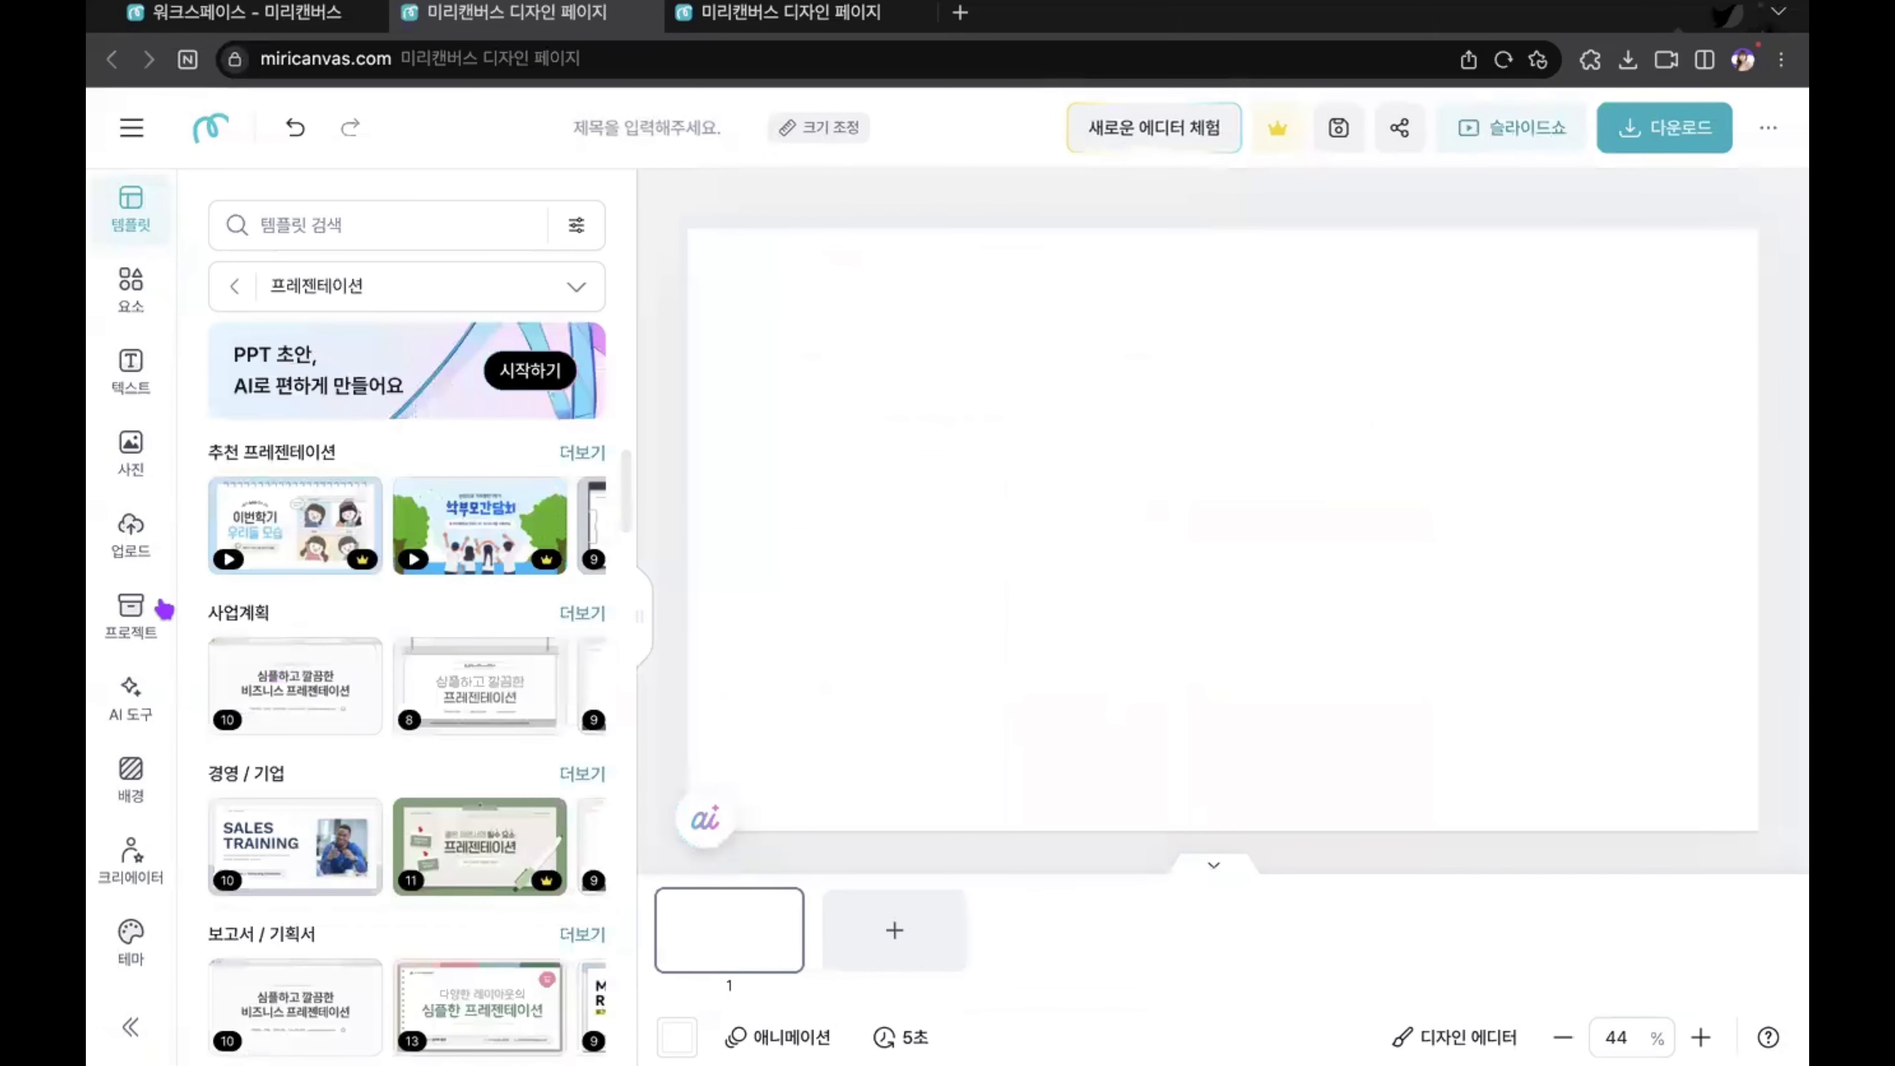
Step: Add two uploaded beach hamster images to the blank presentation page, then close that design and return to the beer flyer
left_click(143, 564)
scroll(393, 805, "down", 5)
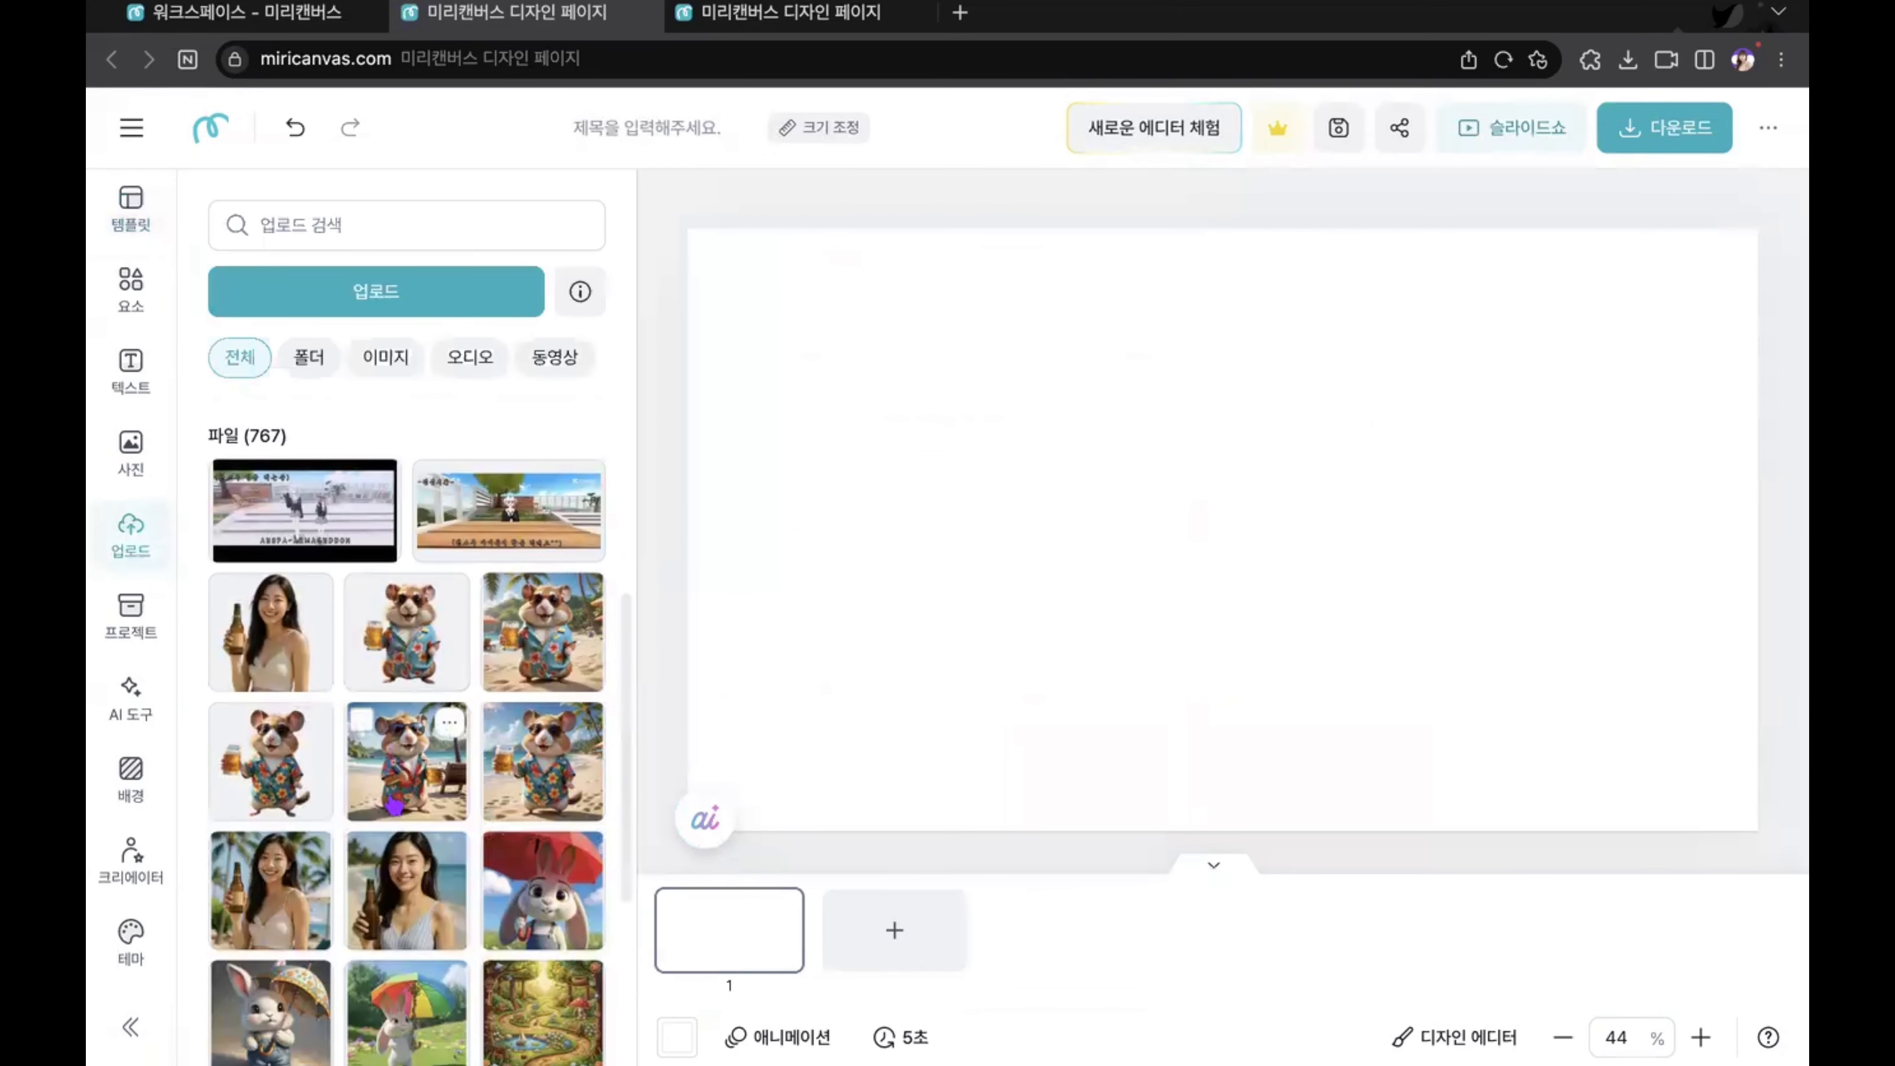
left_click(394, 805)
left_click(526, 768)
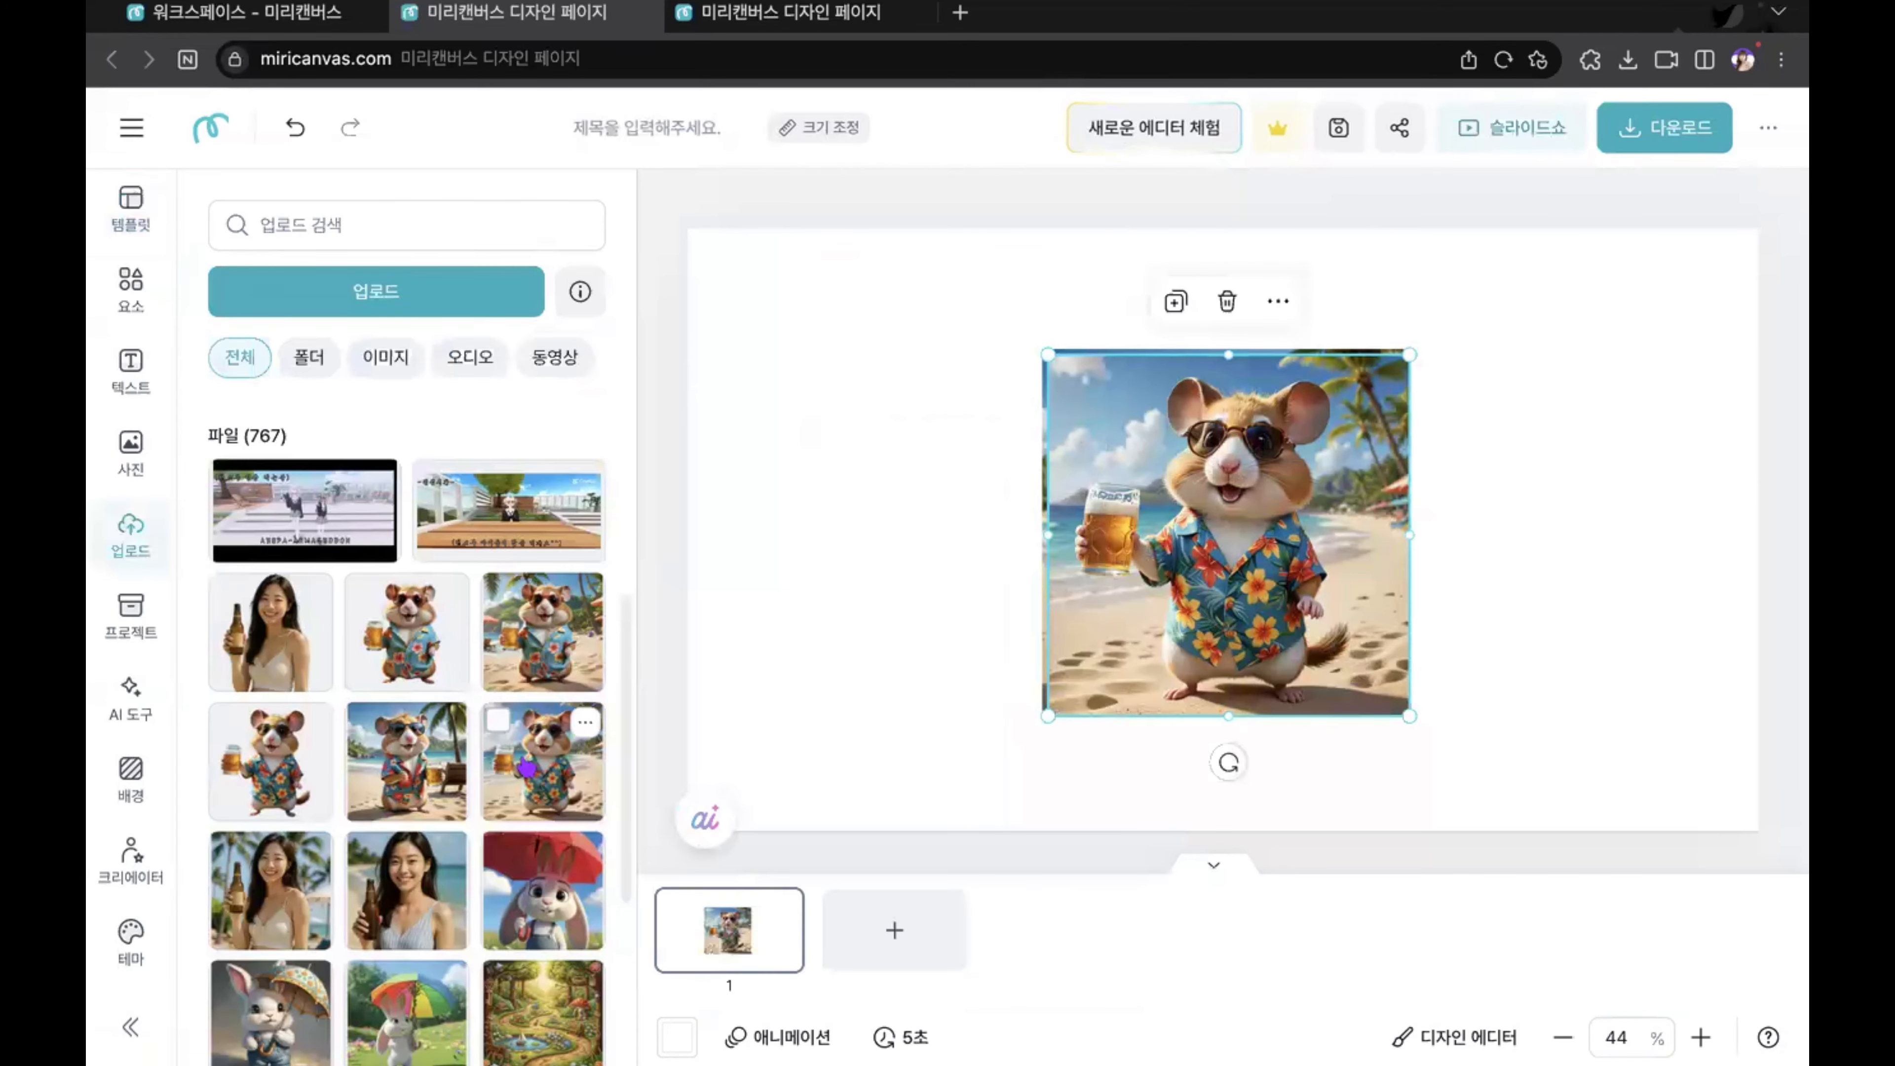
left_click(643, 12)
left_click(1136, 585)
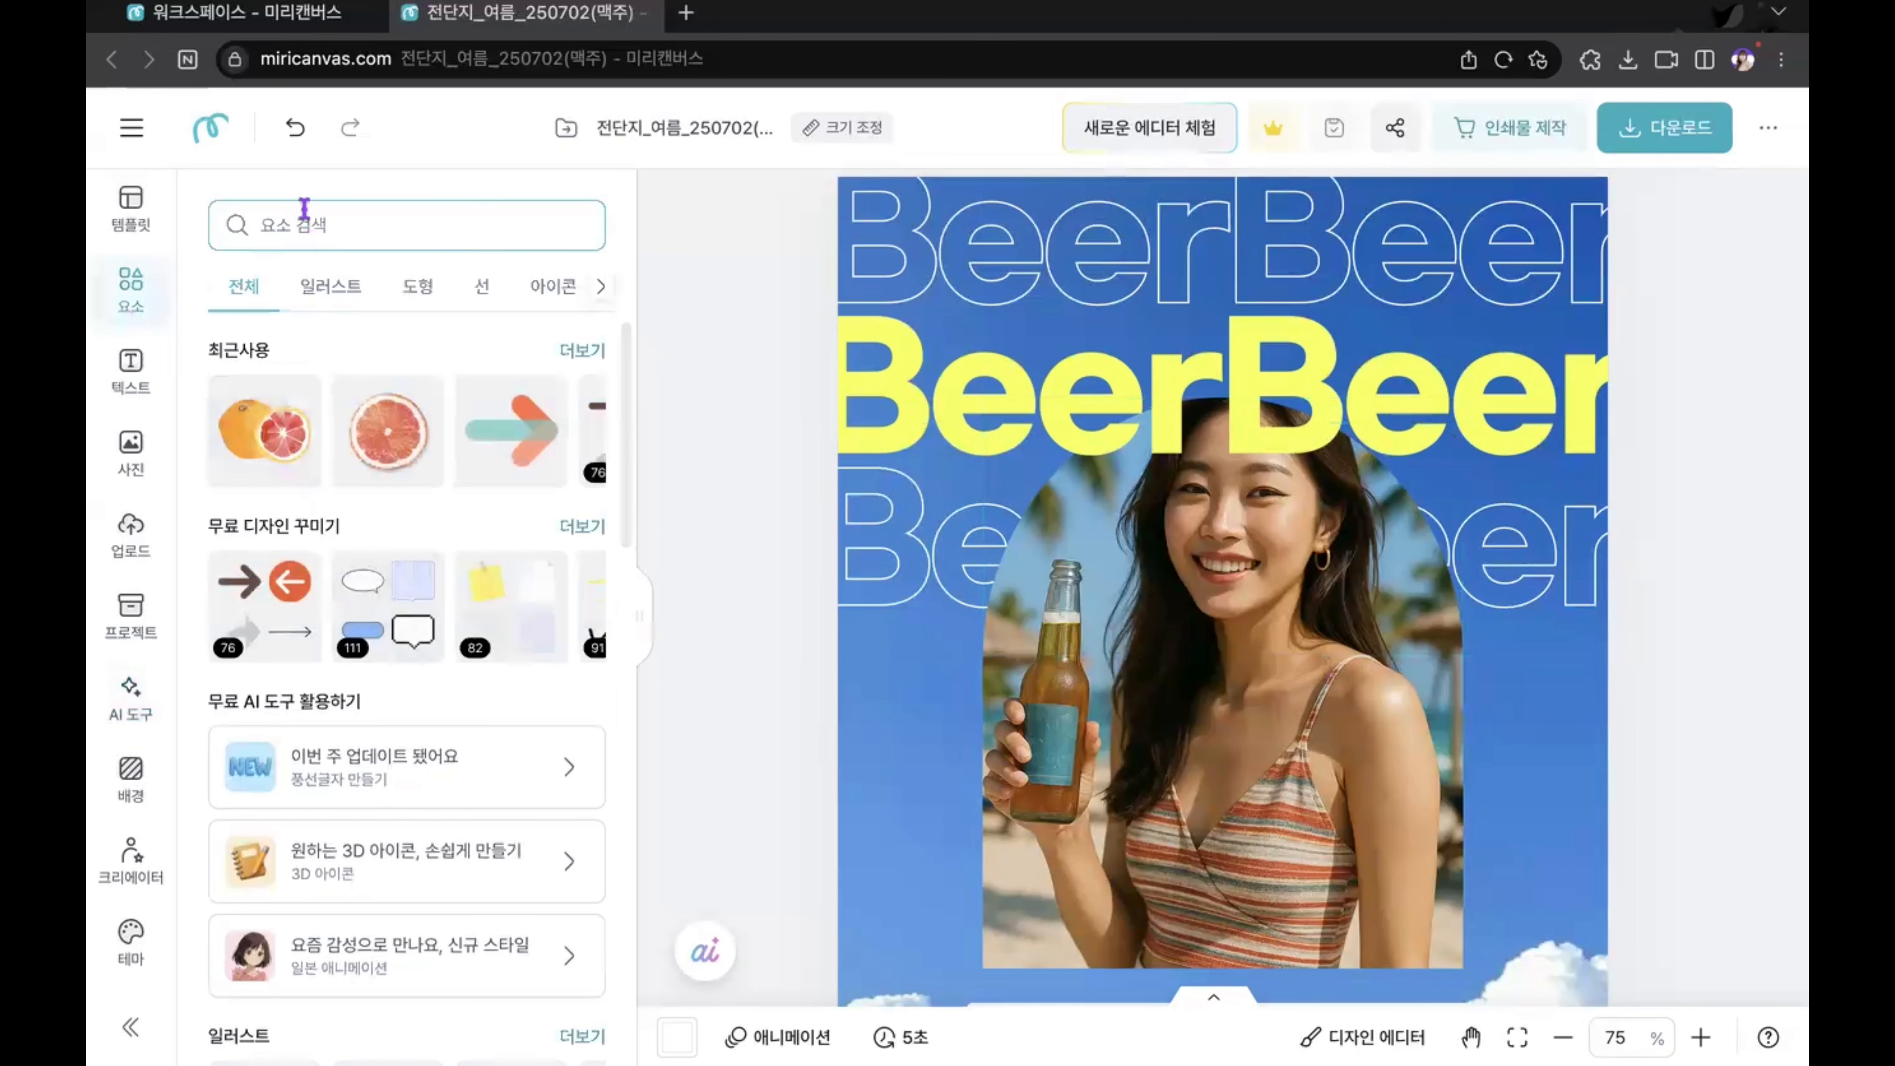
Step: Search the design elements for "맥주"
type("aor")
key("BackSpace")
key("BackSpace")
key("BackSpace")
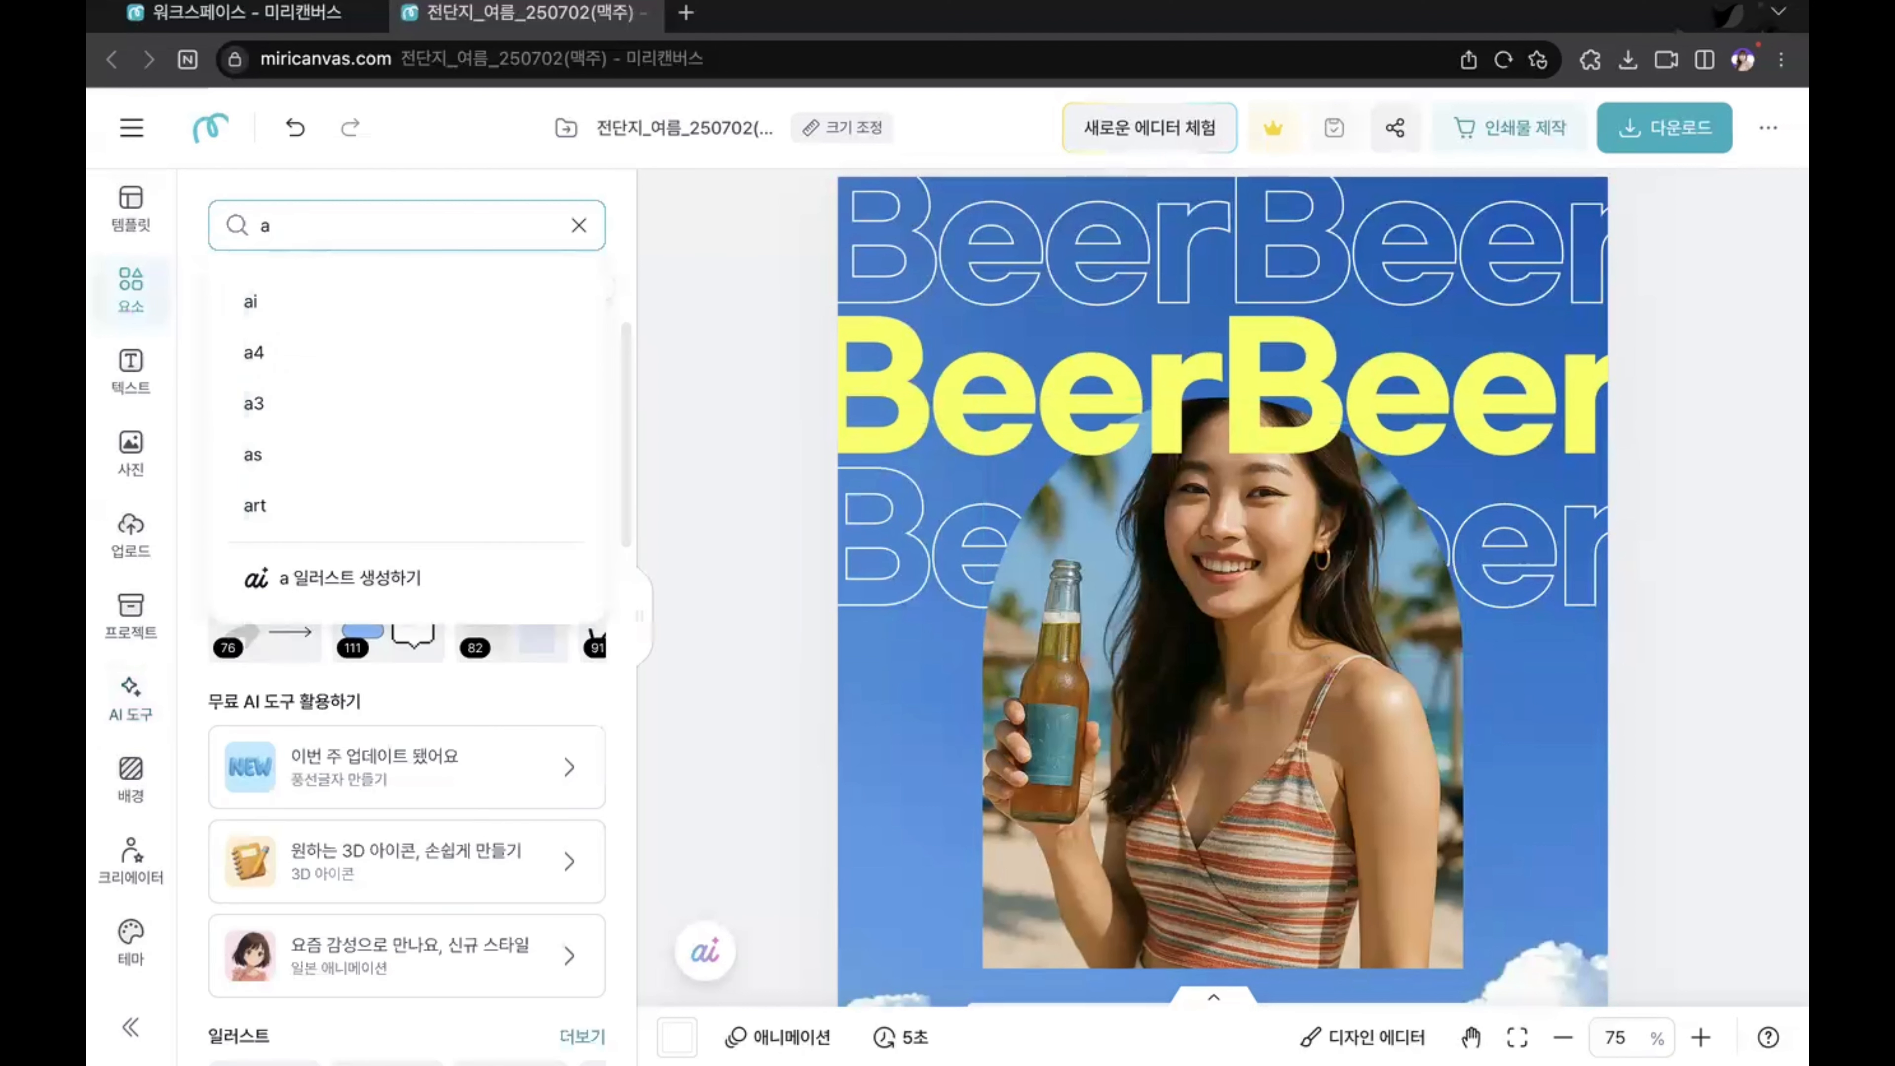
type("맥주")
key("Return")
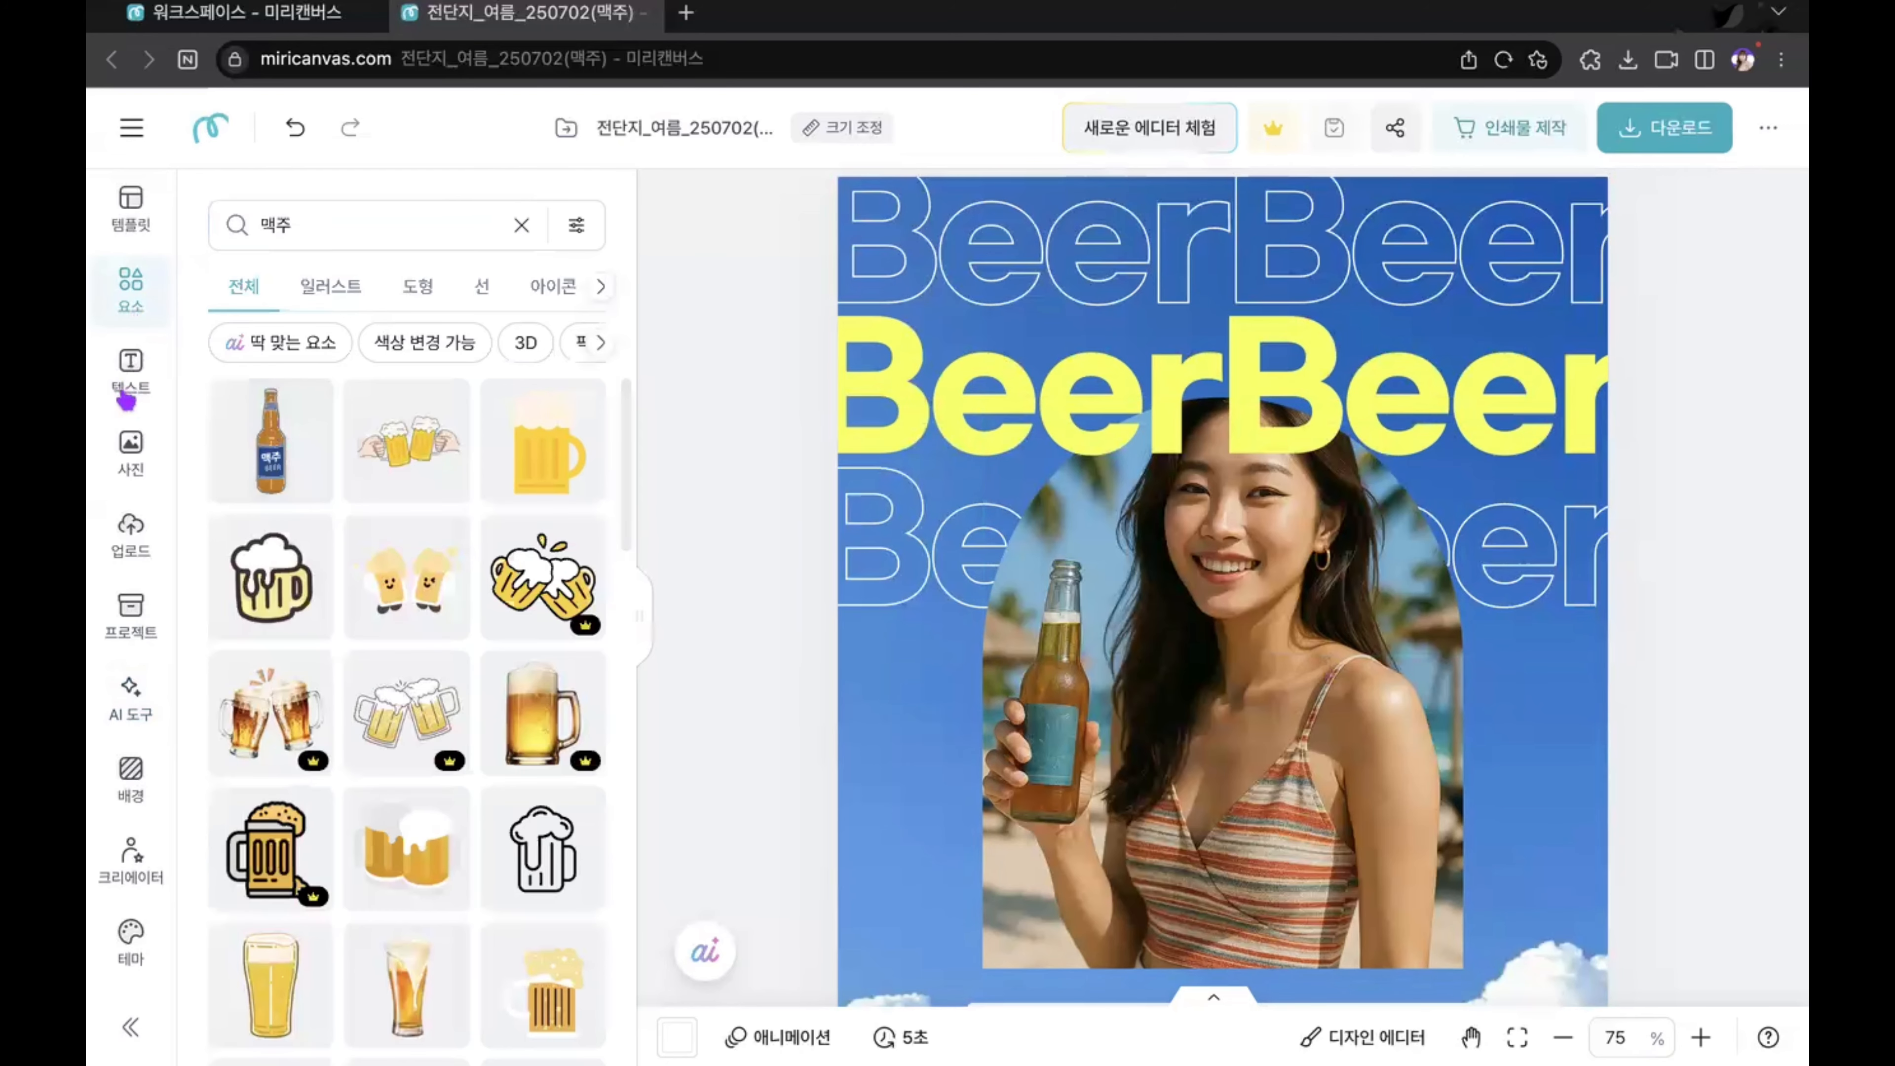
Step: Search the stock photos for "맥주"
left_click(130, 448)
left_click(294, 228)
type("맥주")
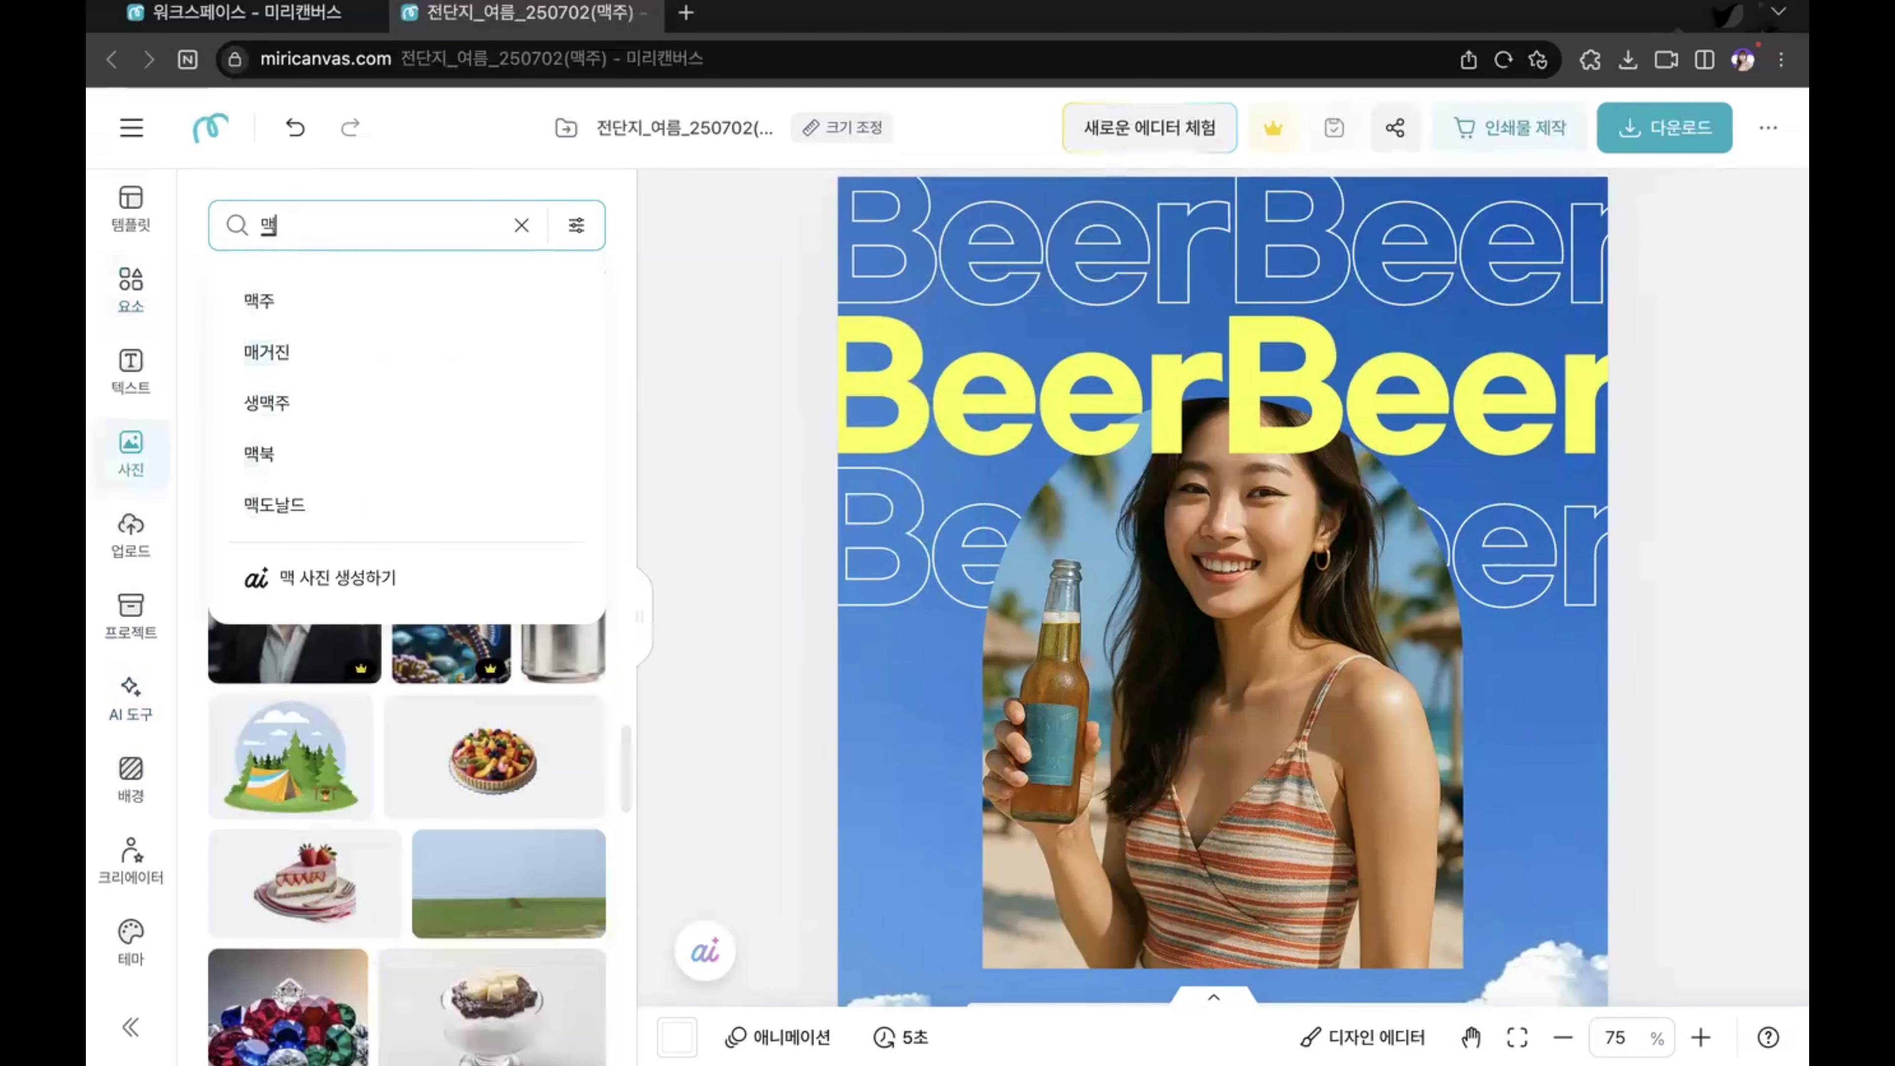
key("Return")
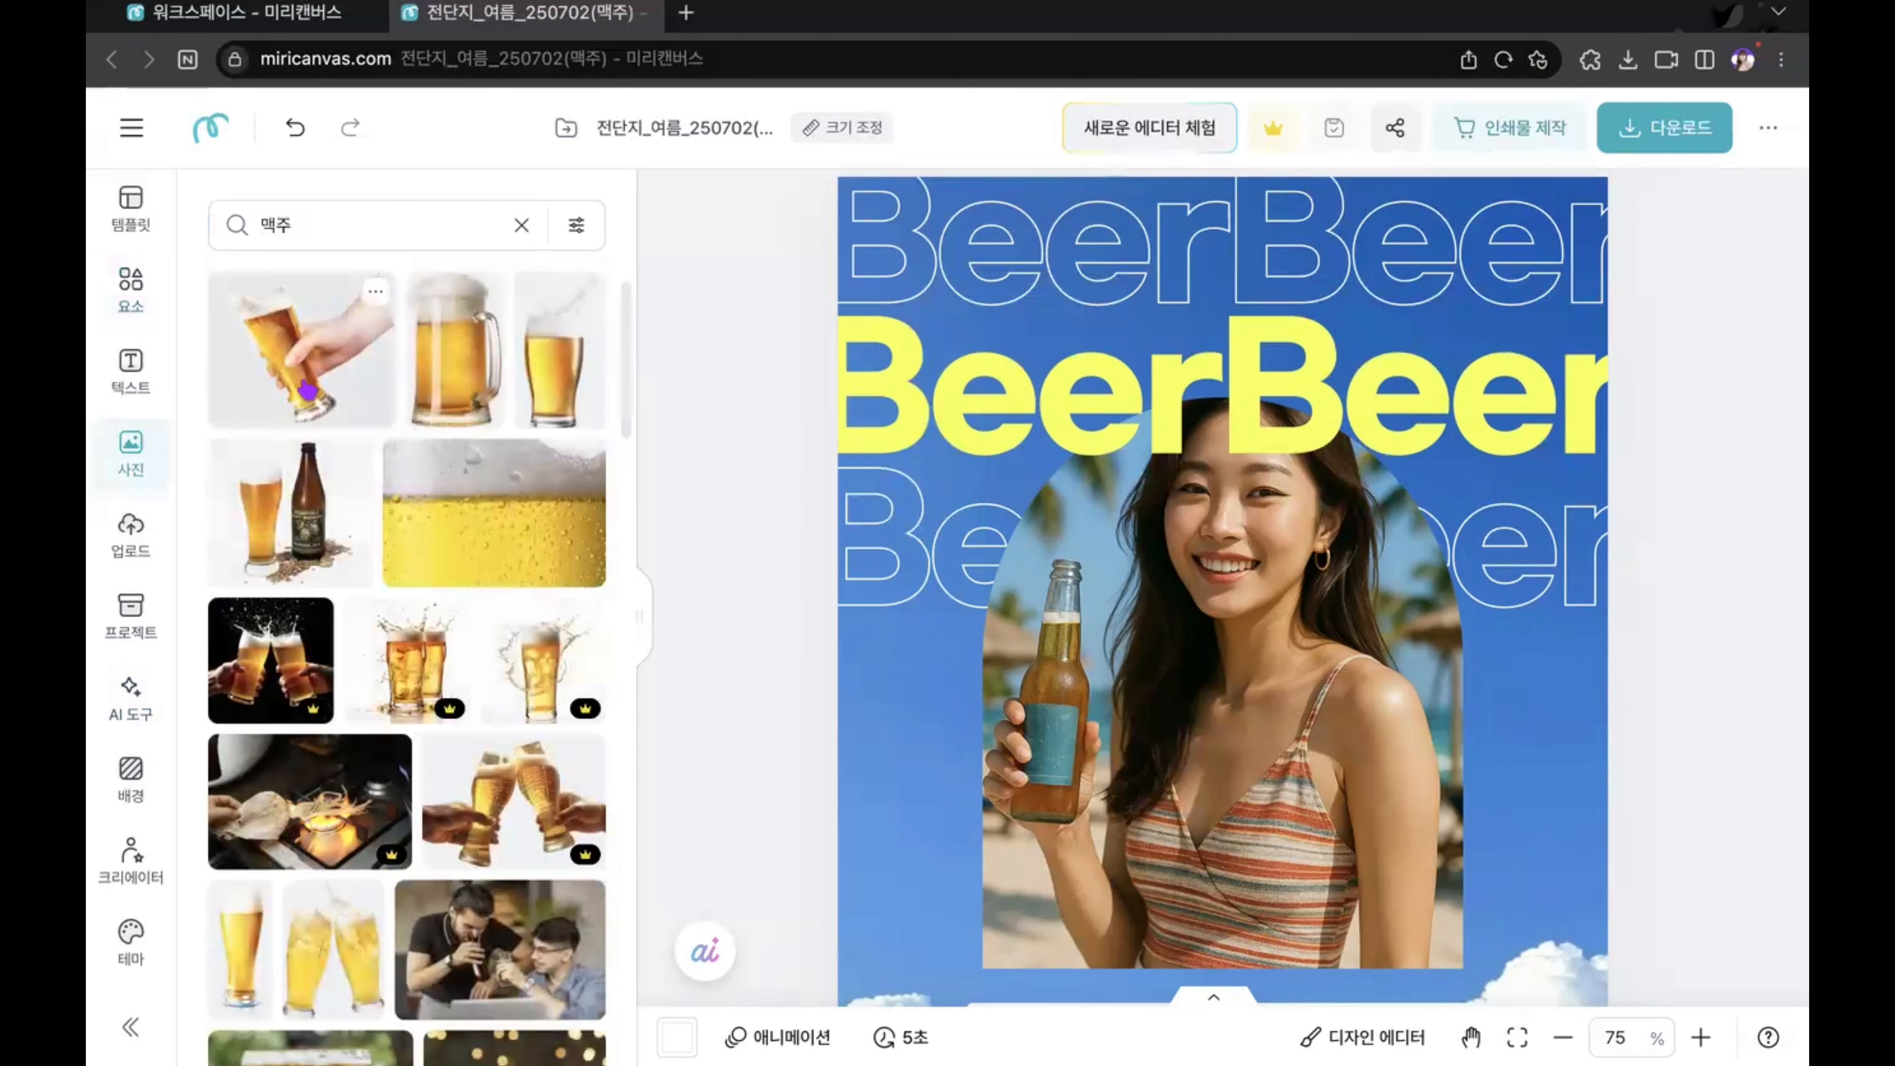
Step: Add the stock photo of a beer glass with splashing foam to page 1 over the framed woman
left_click(559, 347)
scroll(1224, 401, "down", 2)
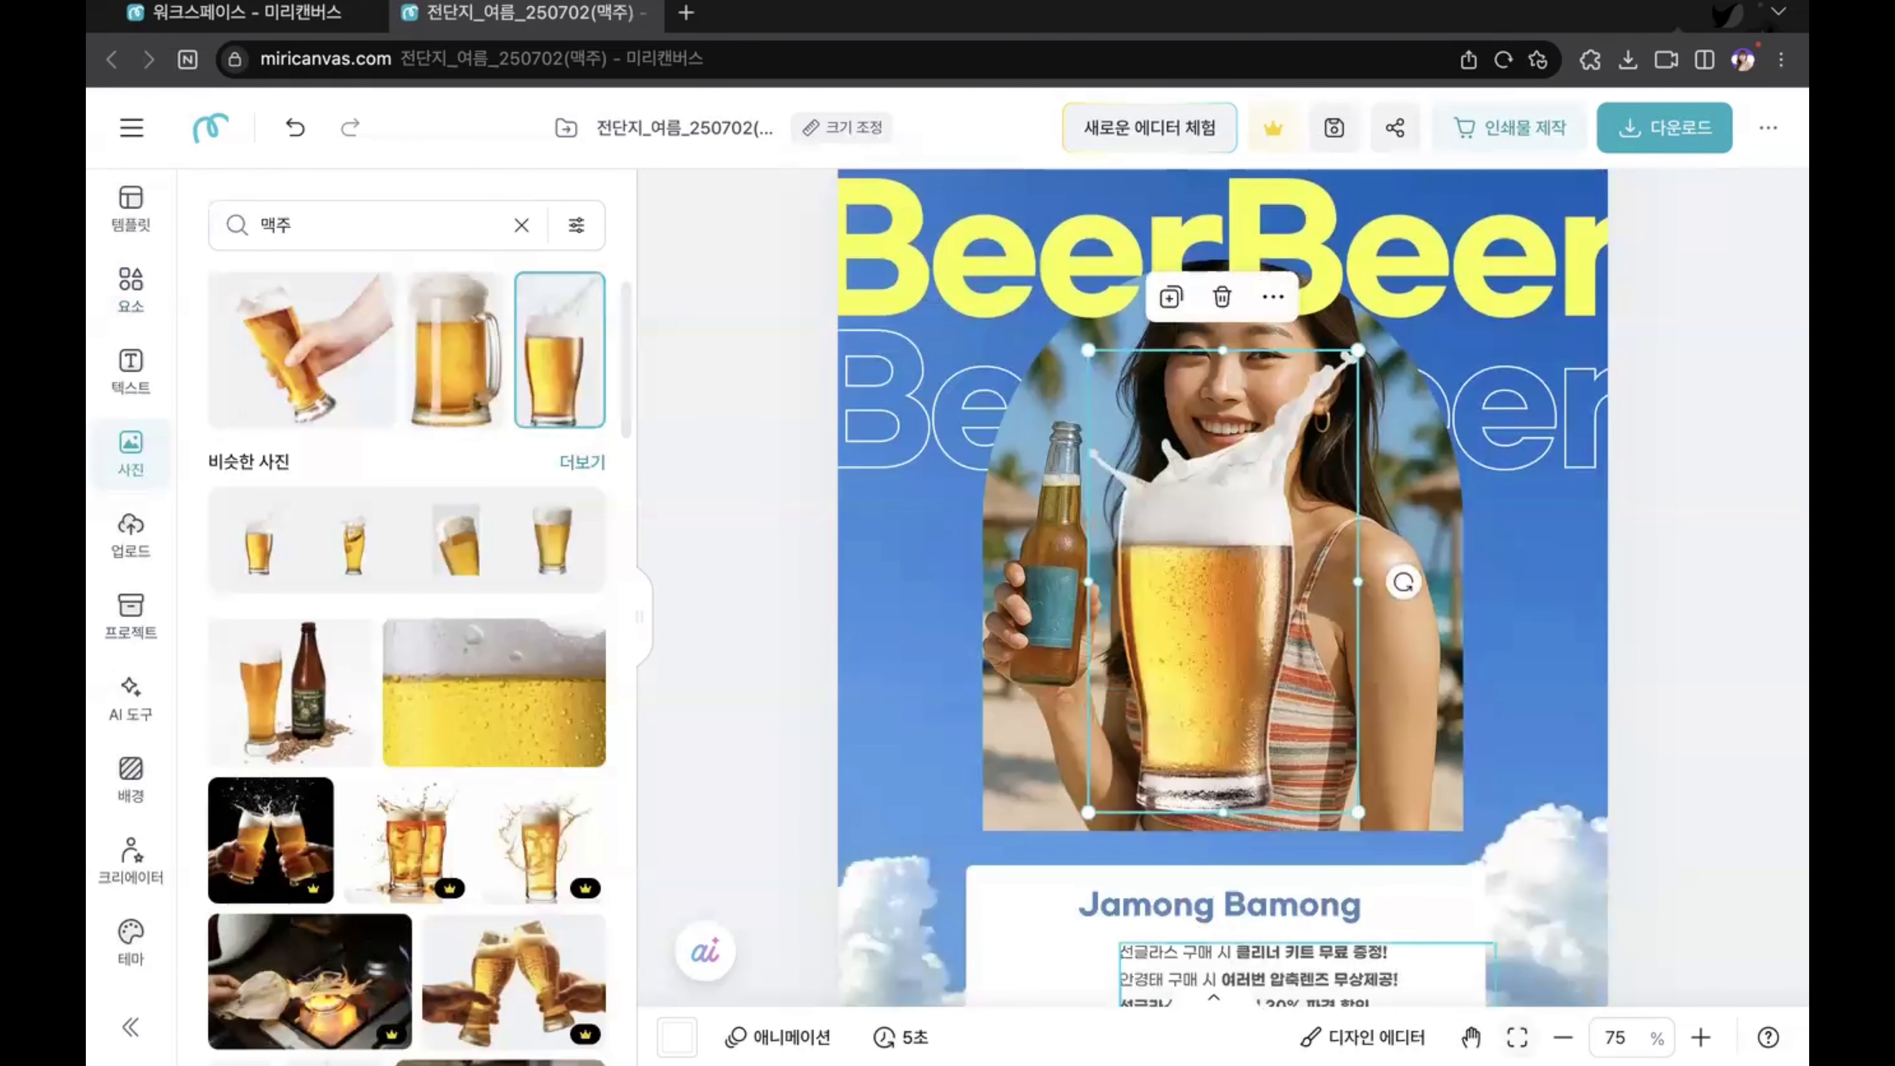
scroll(1537, 955, "down", 5)
scroll(1489, 672, "up", 3)
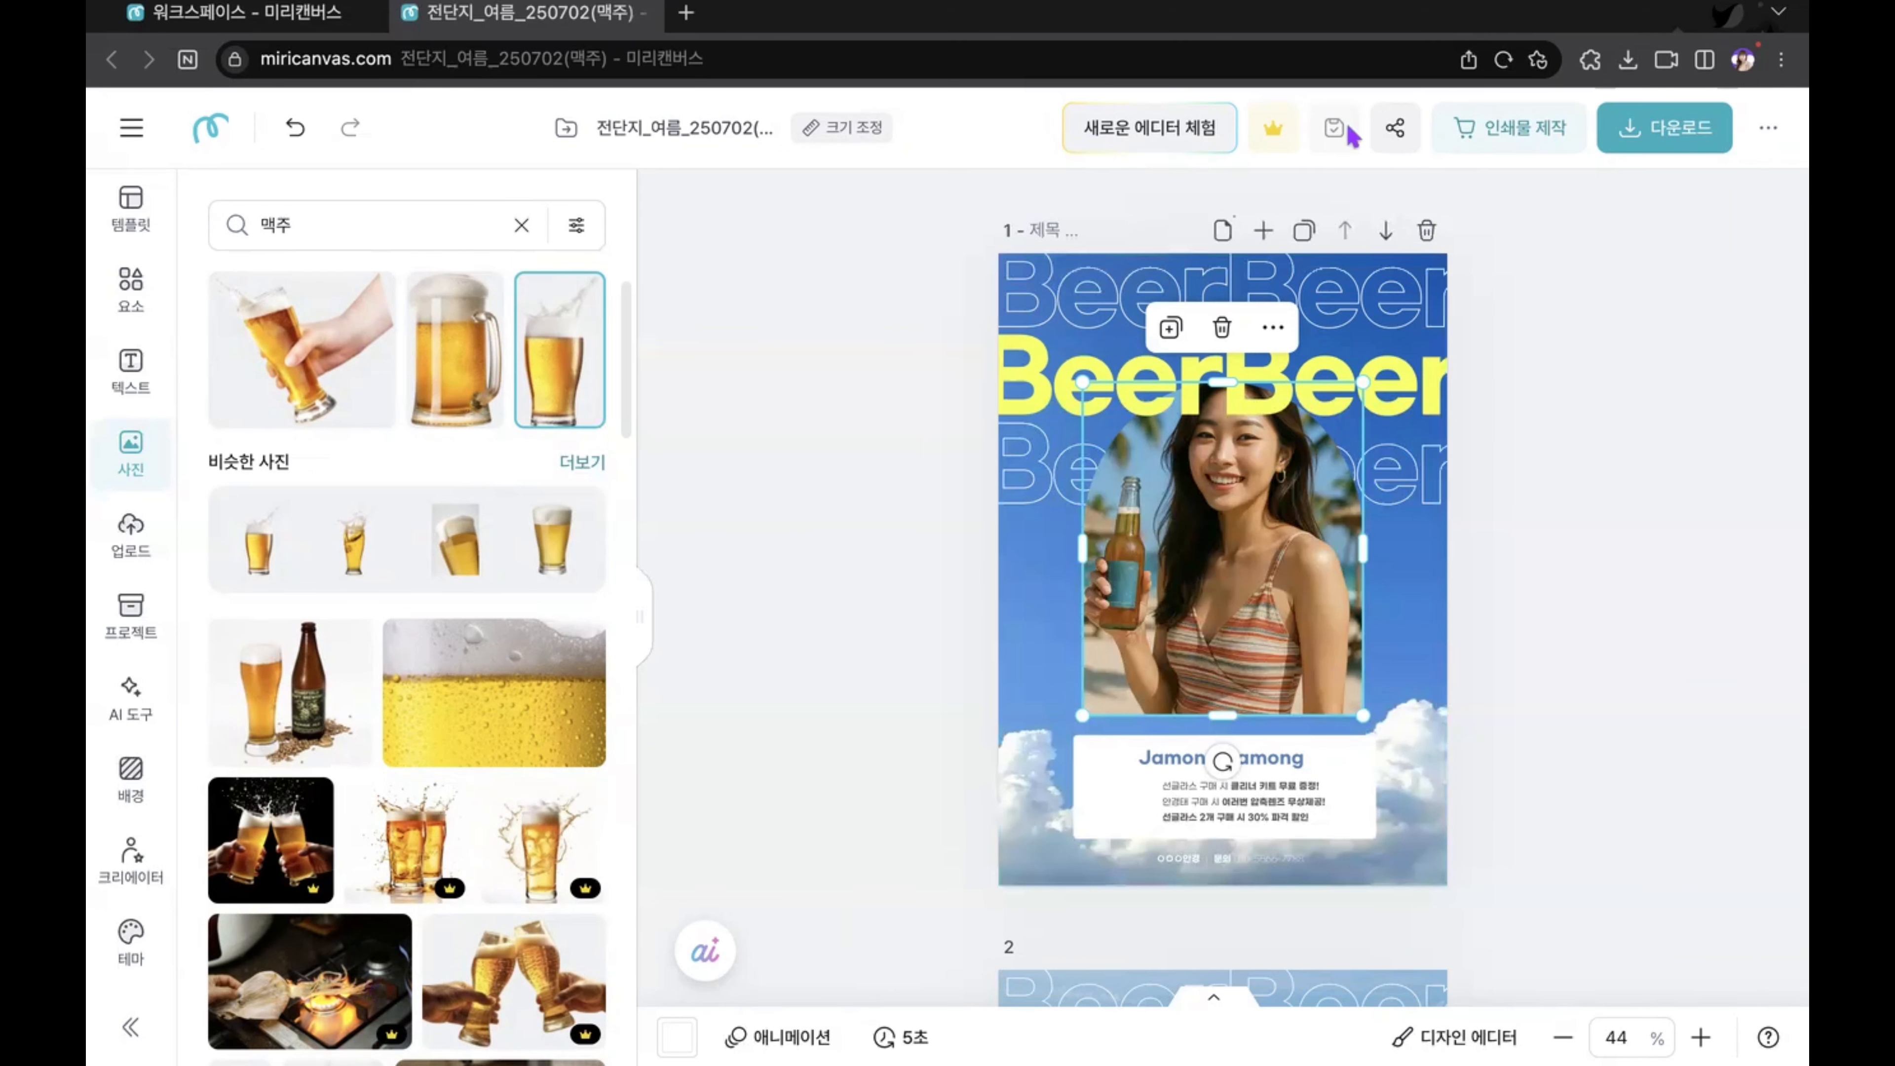
scroll(438, 436, "up", 10)
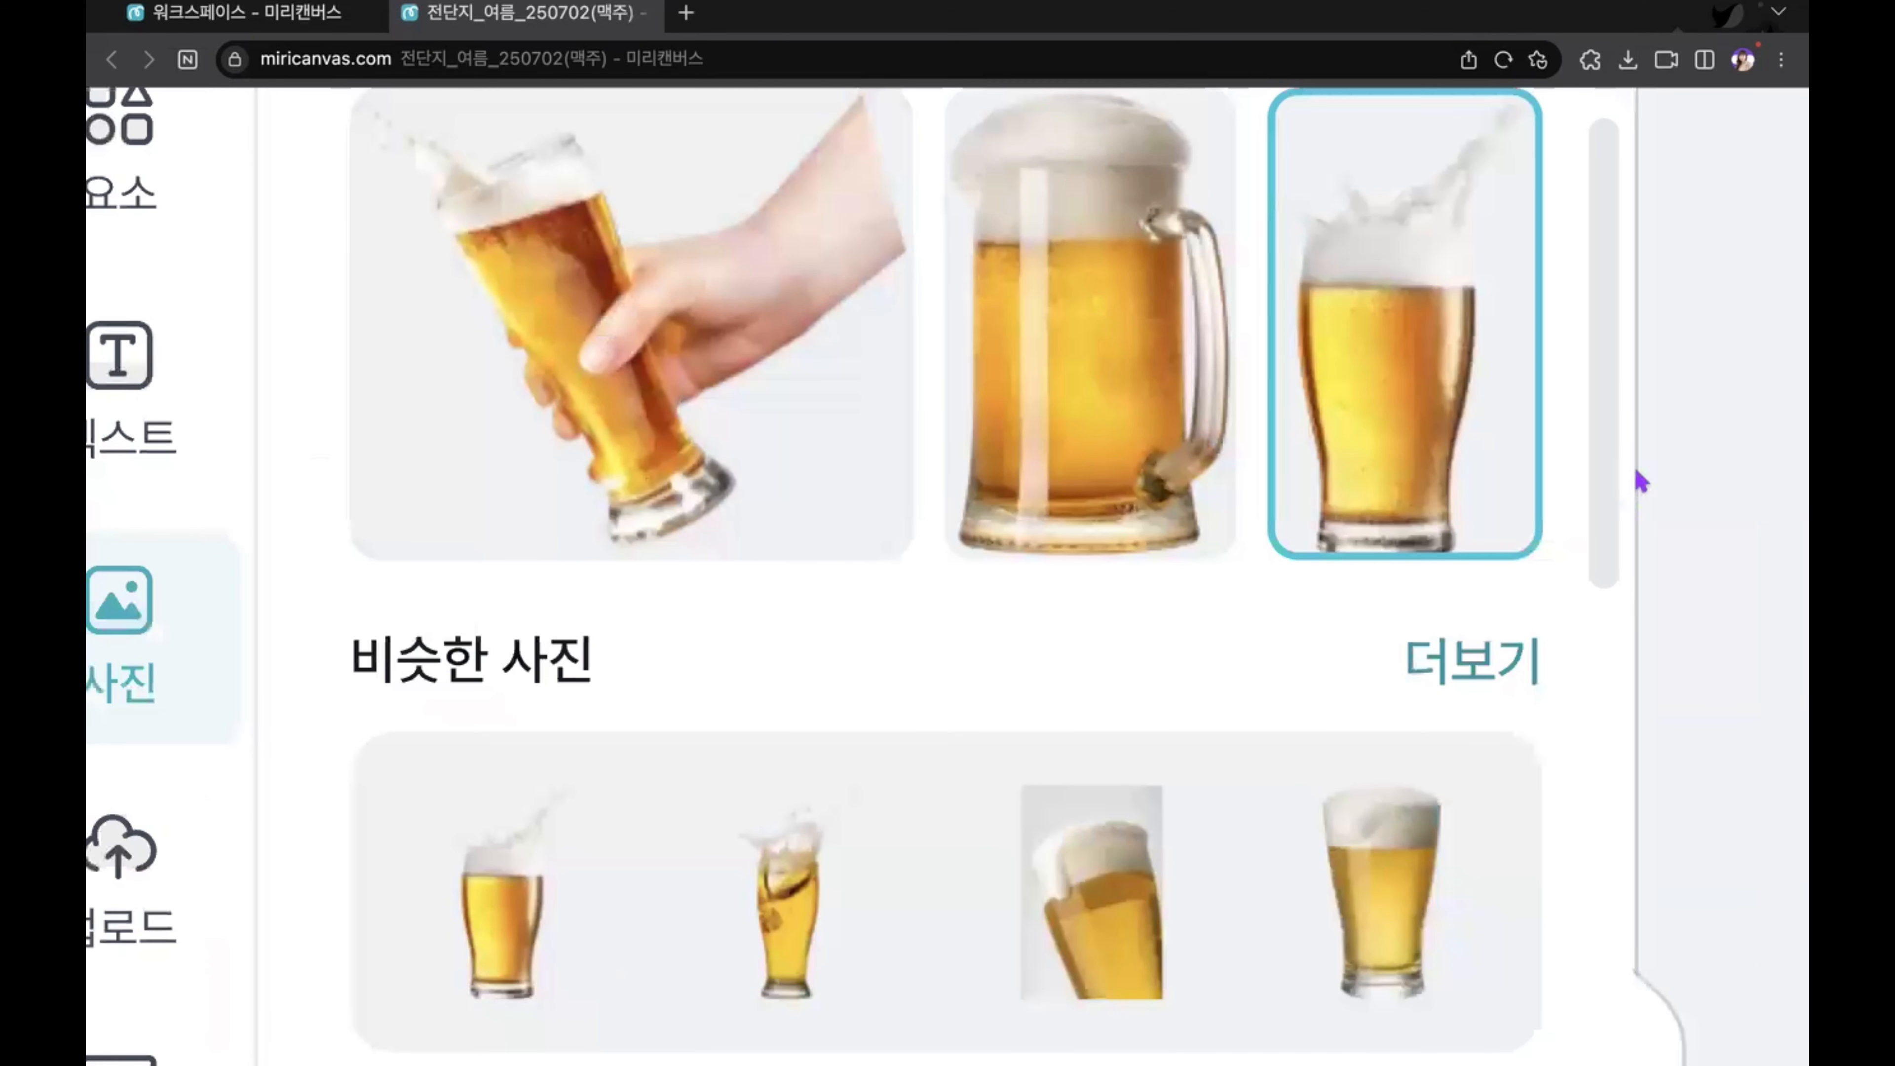
scroll(1640, 482, "up", 3)
mouse_move(1536, 298)
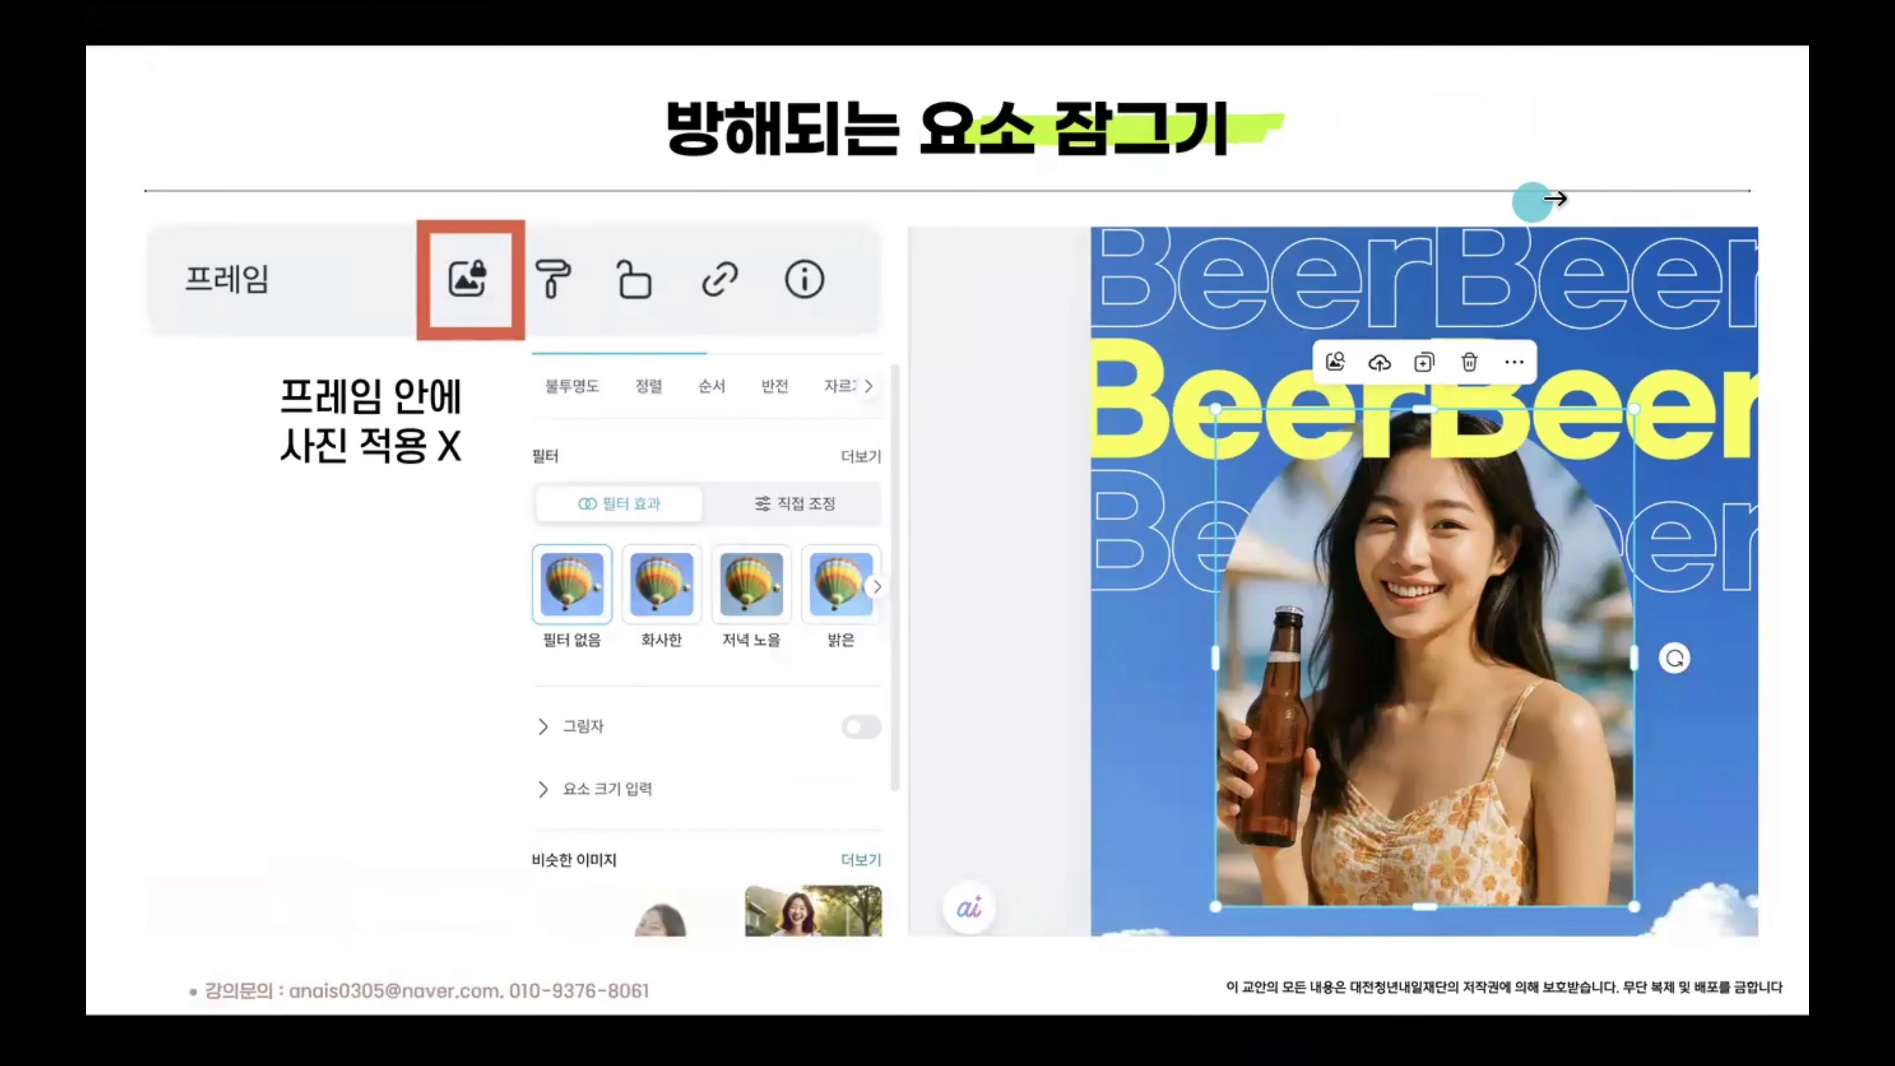
left_click(1724, 171)
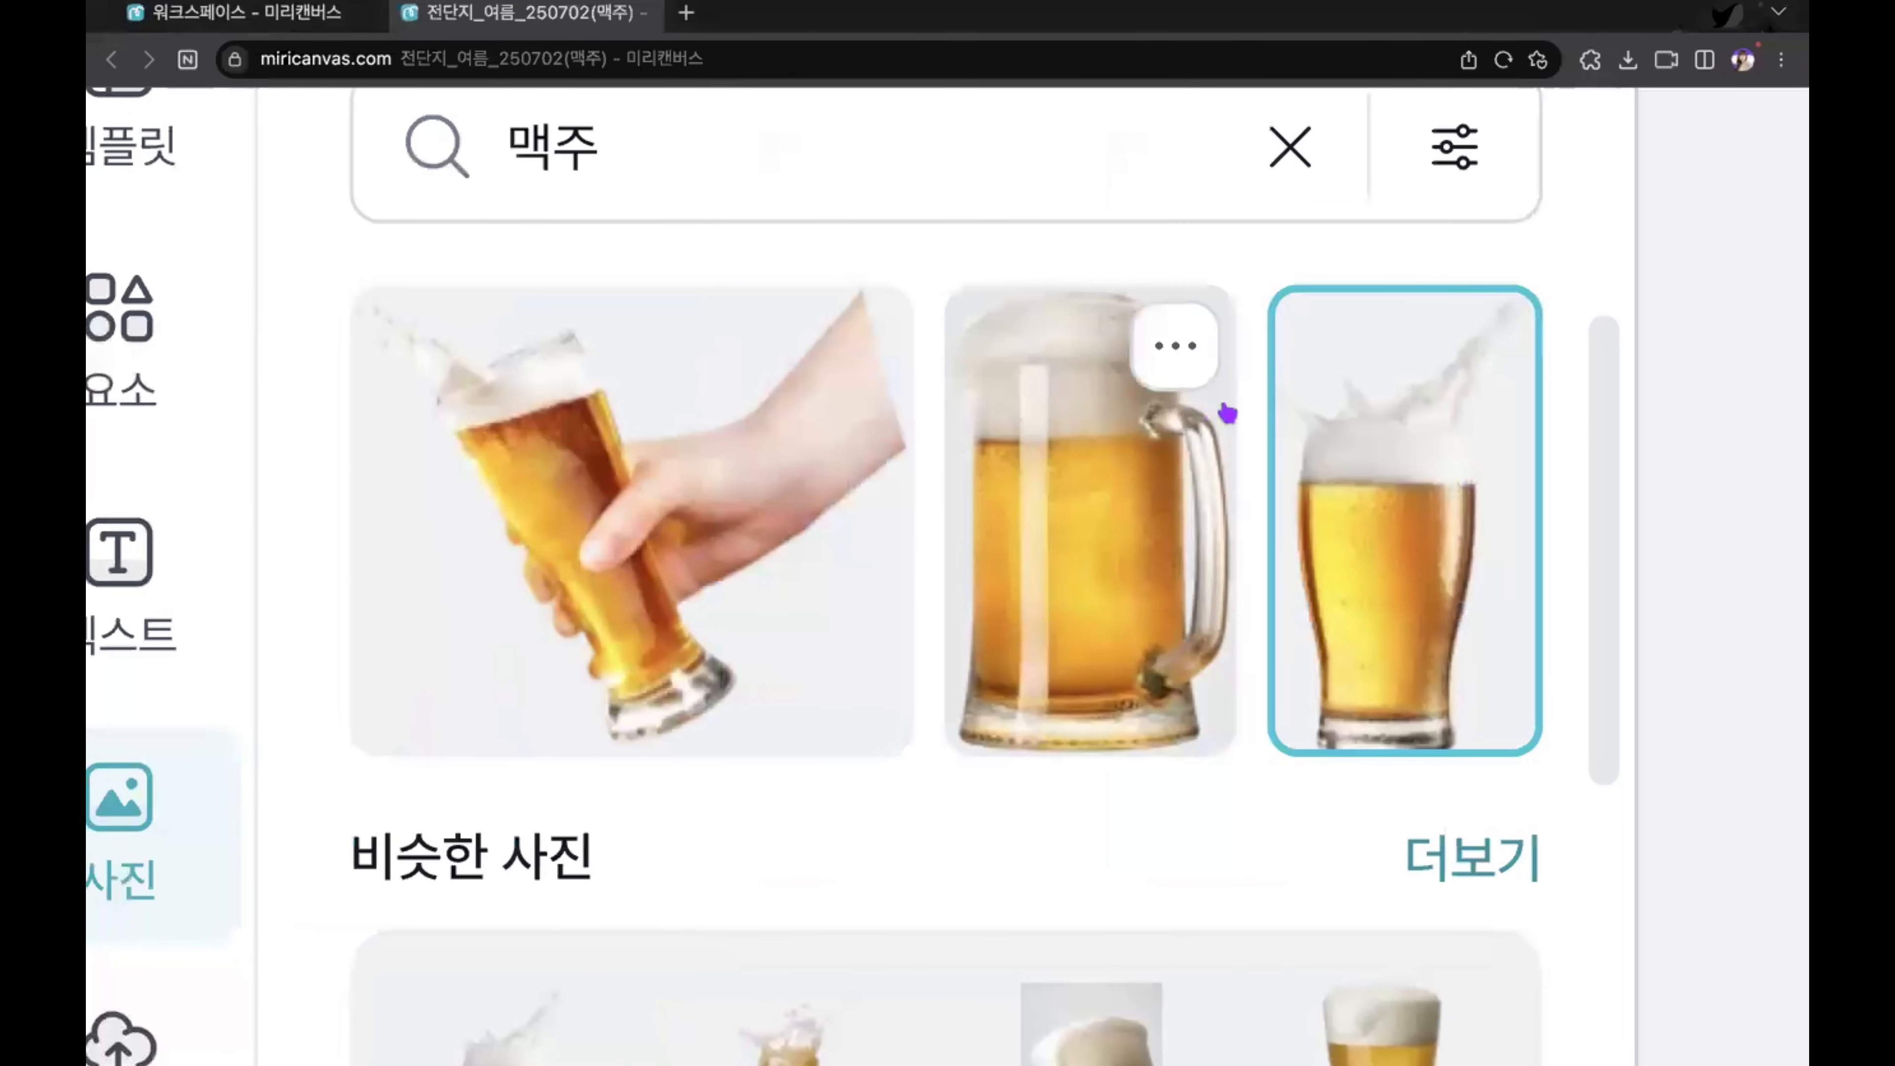
scroll(1227, 412, "down", 5)
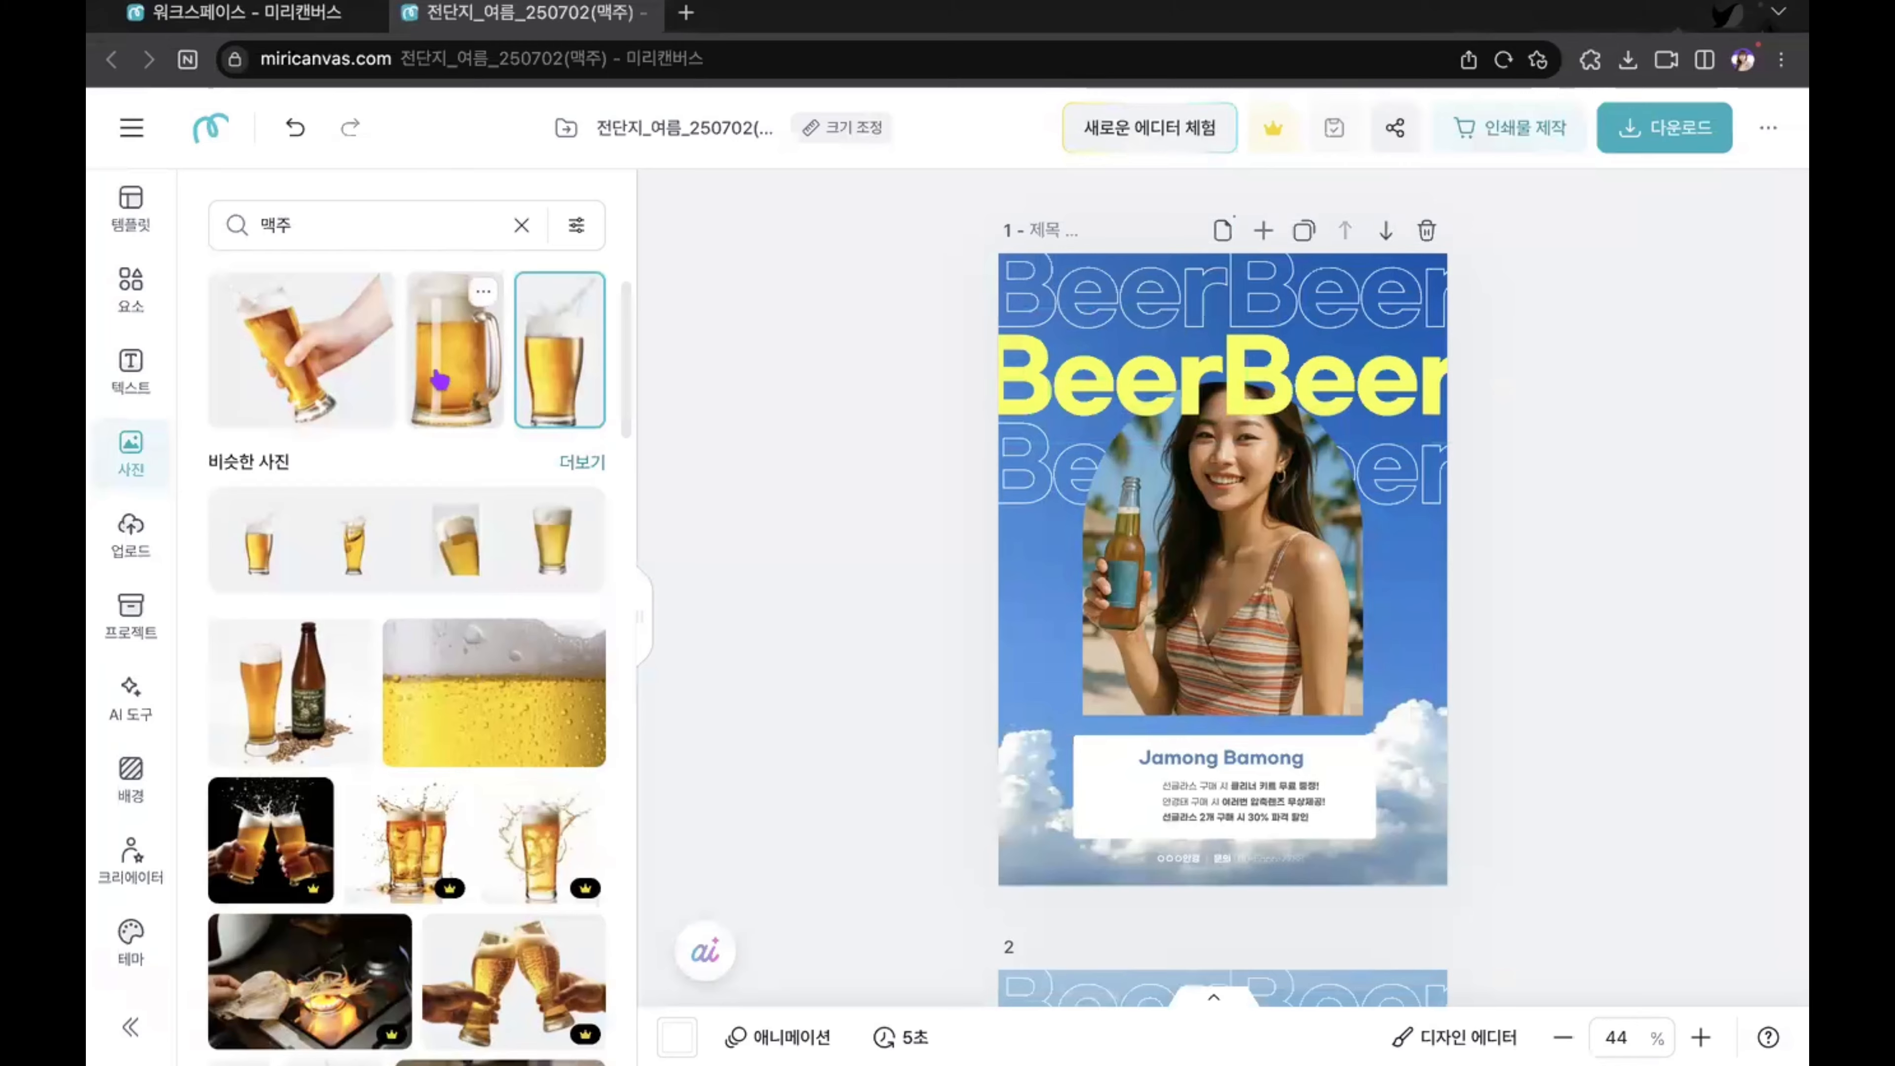
scroll(455, 405, "up", 5)
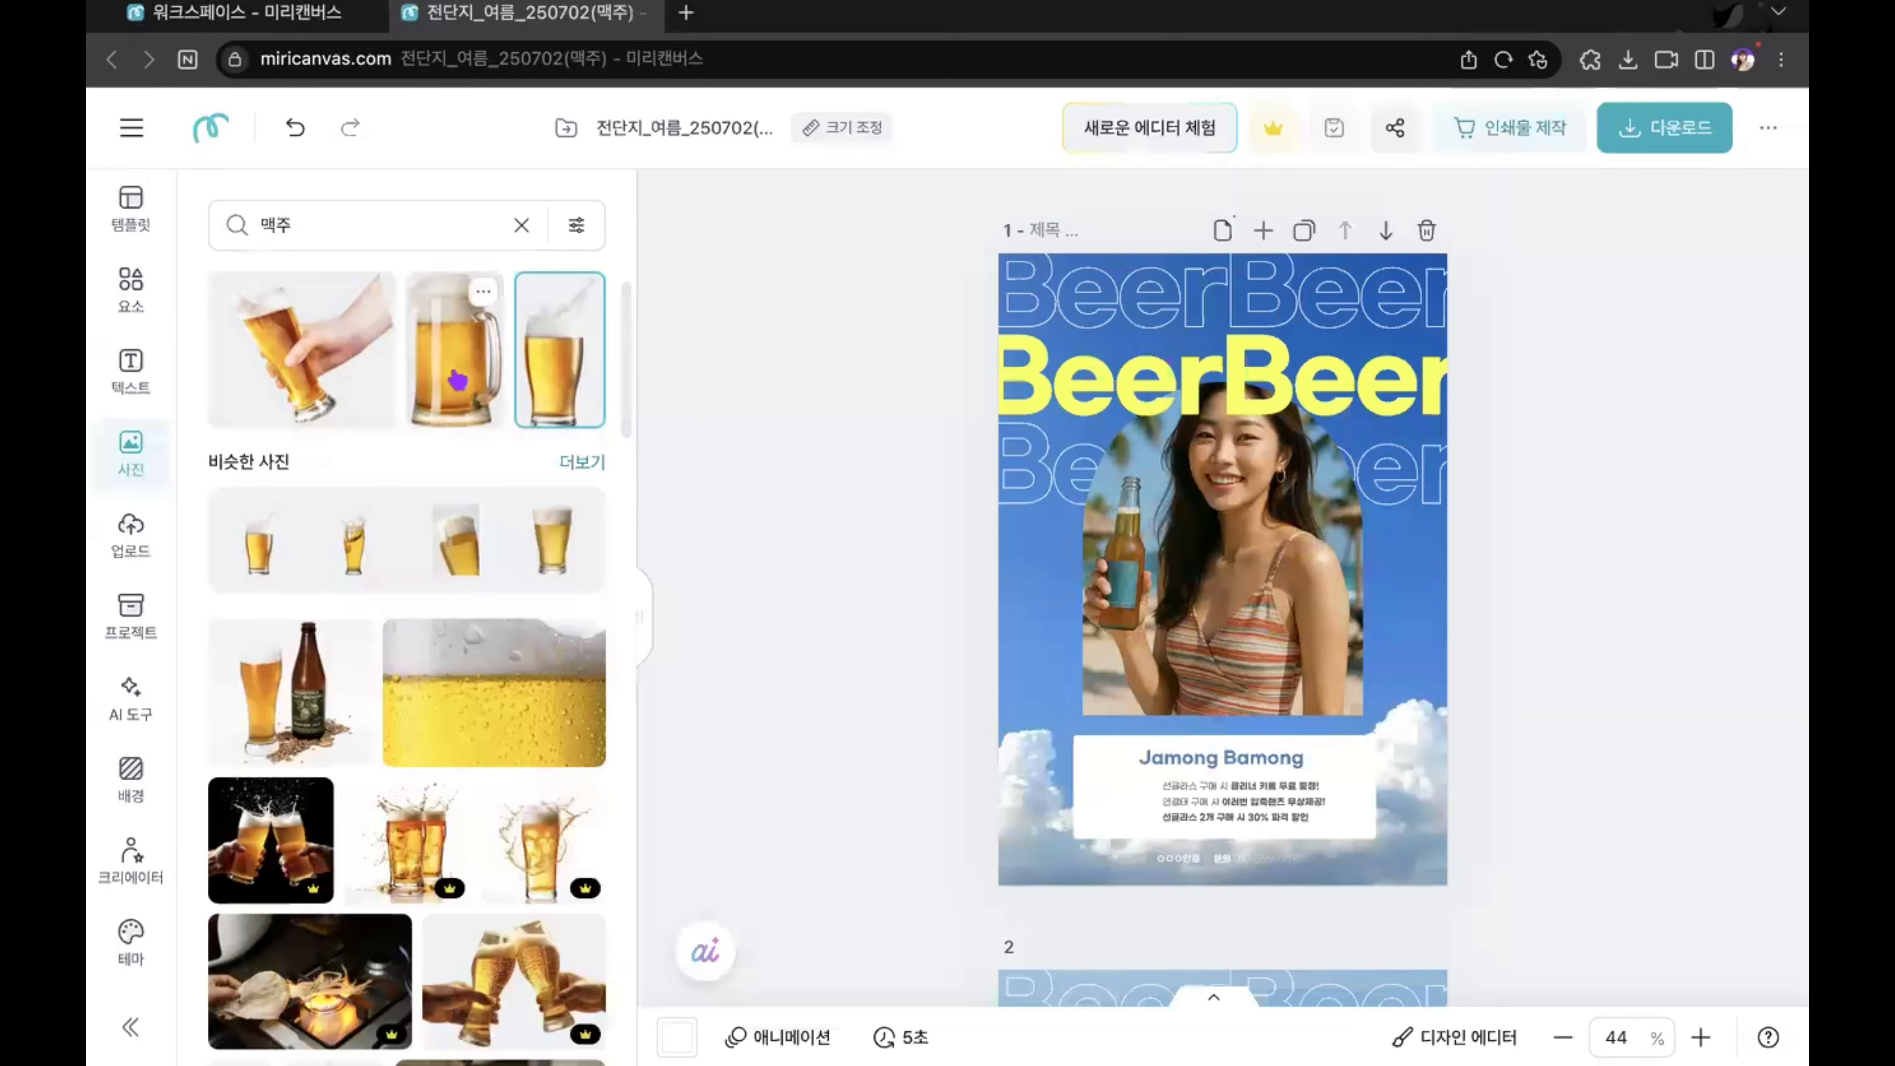
Step: Add the stock photo of the foamy beer mug to page 1 and place it over the lower-right corner of the arched frame
left_click(458, 380)
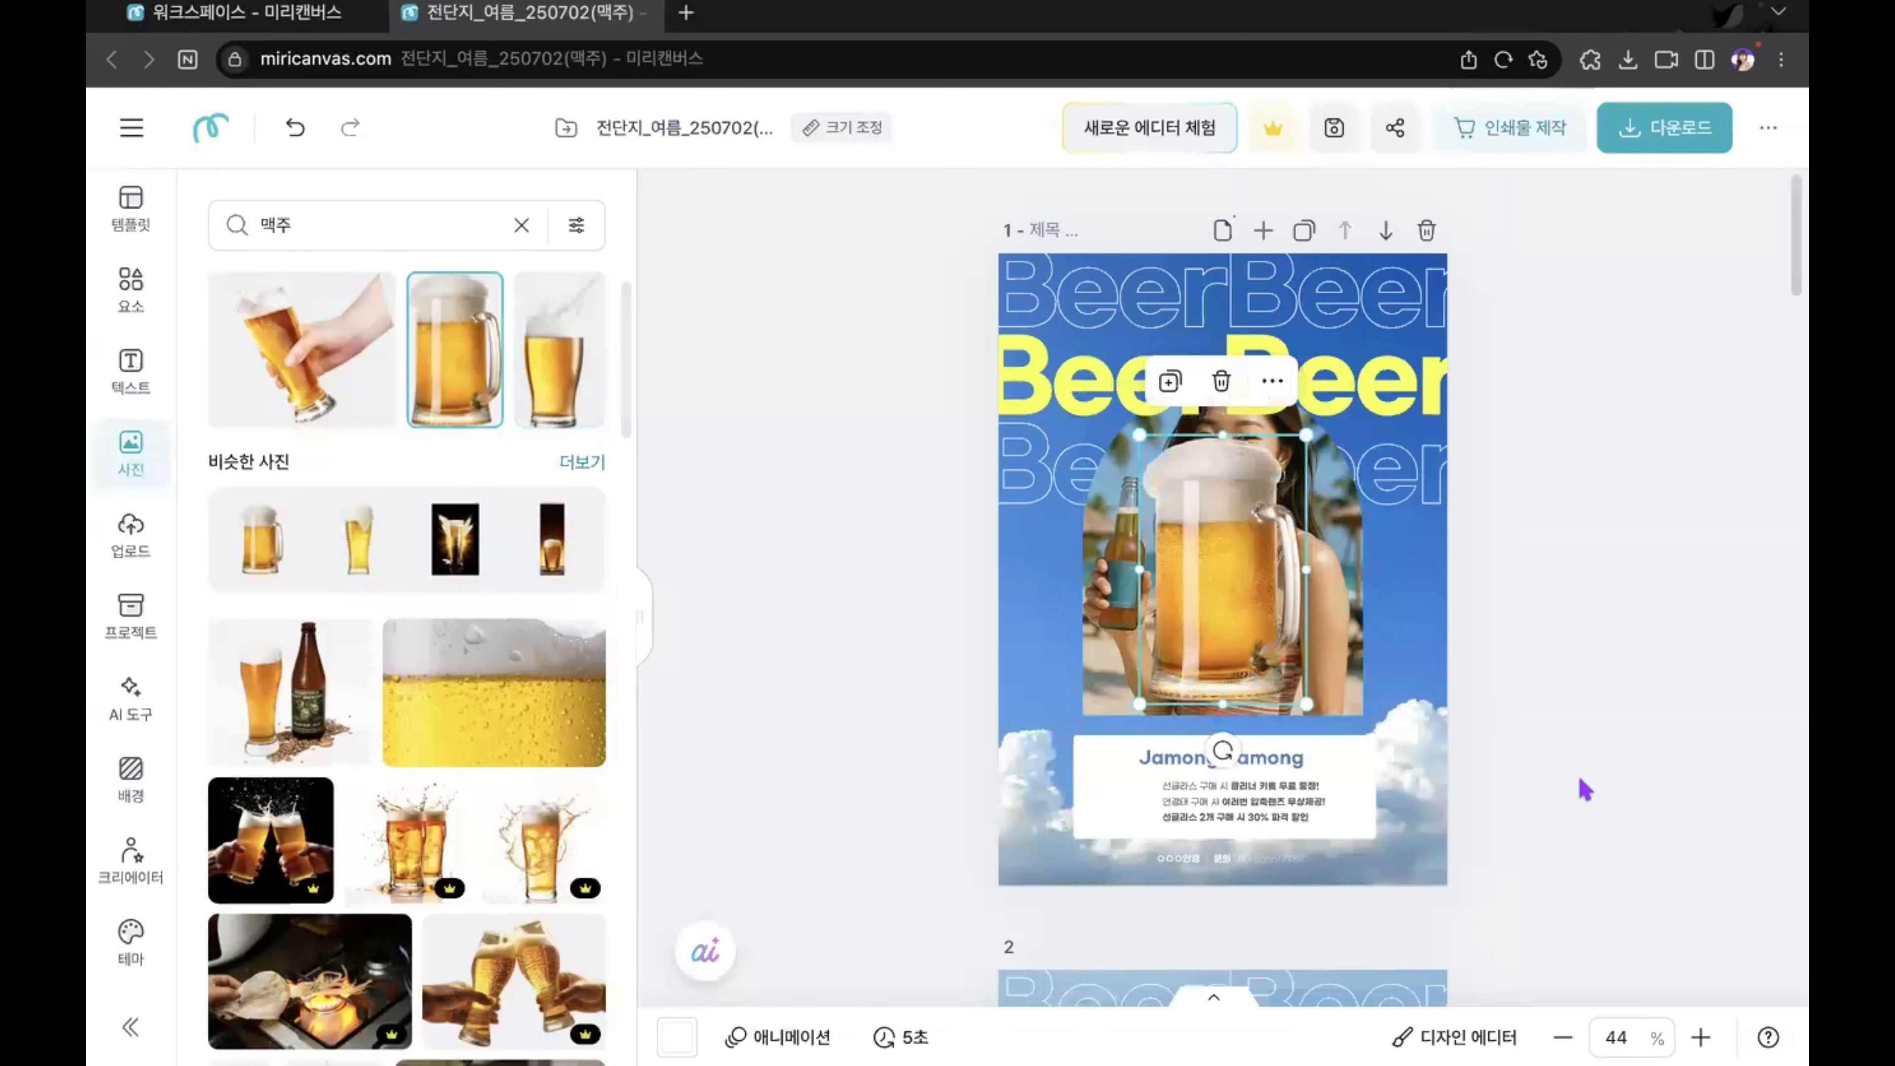
left_click(1599, 707)
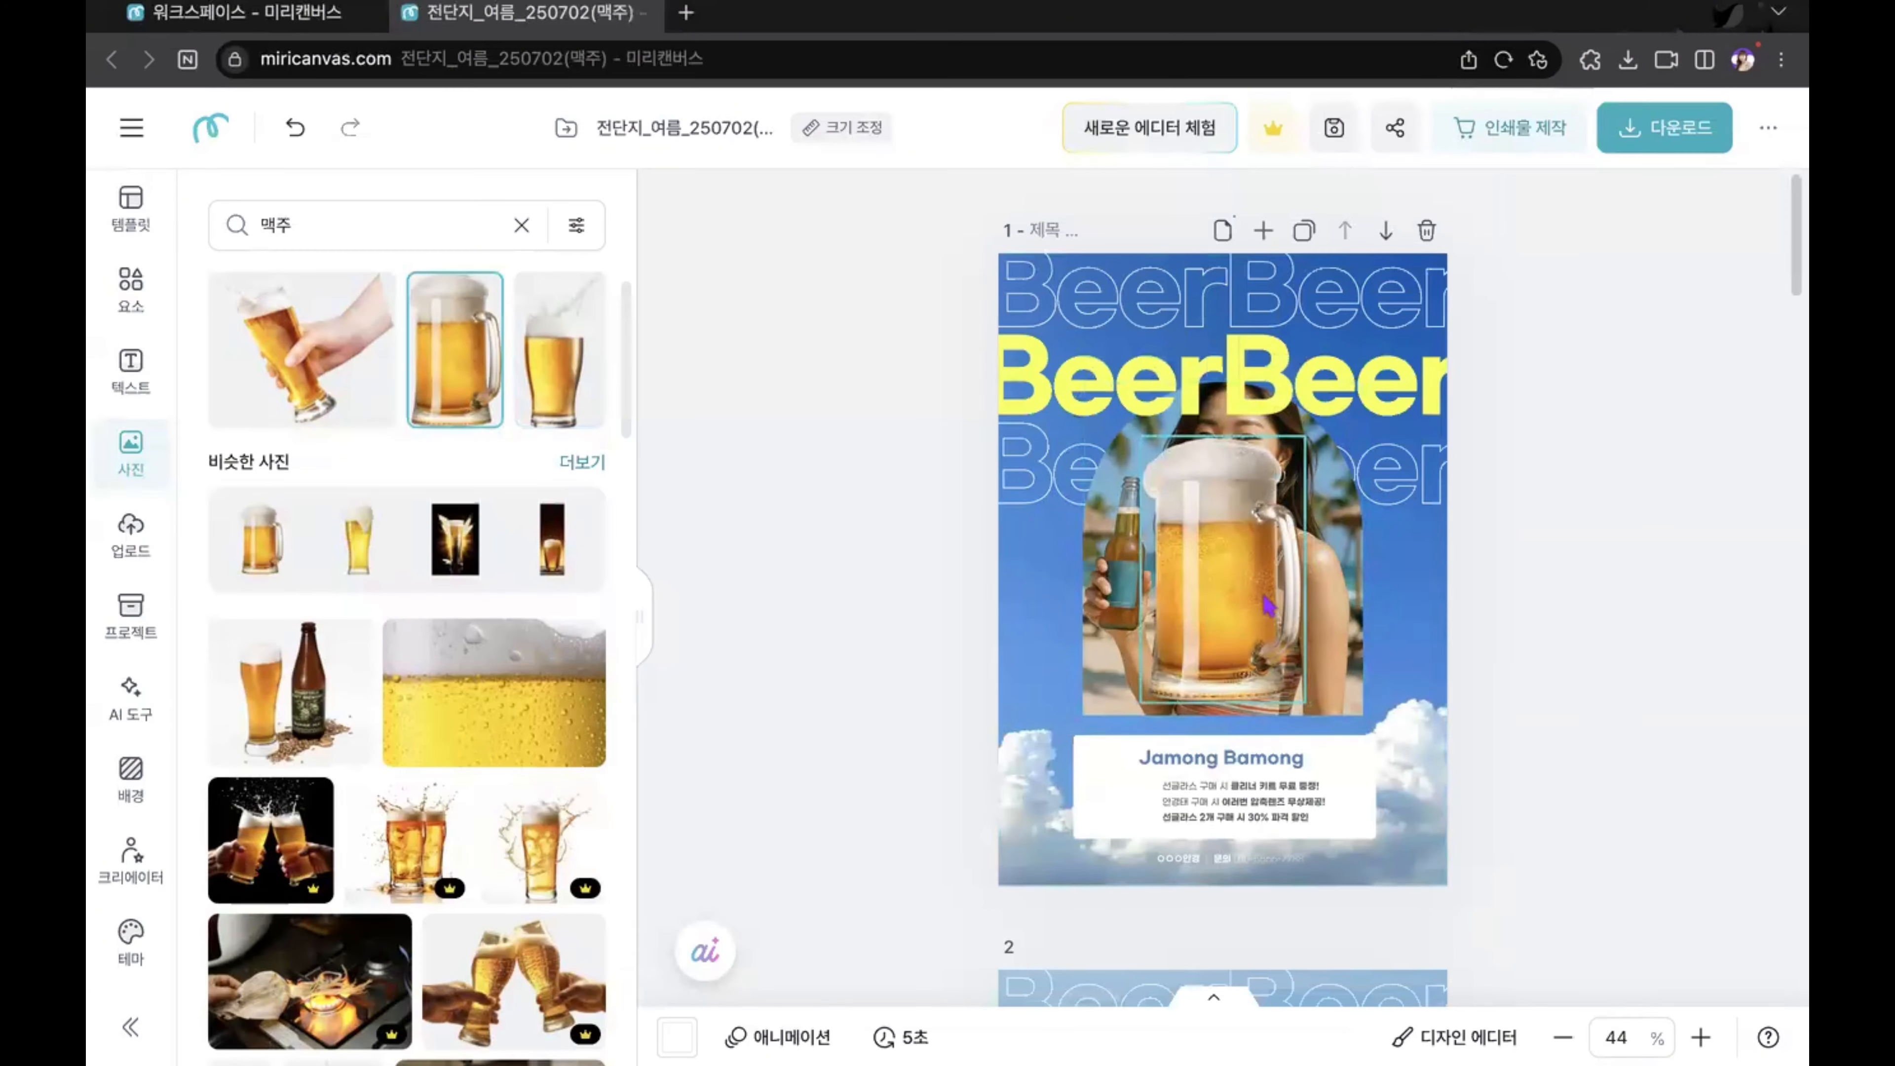
left_click_drag(1268, 604, 1371, 639)
left_click_drag(1423, 483, 1412, 536)
left_click(872, 555)
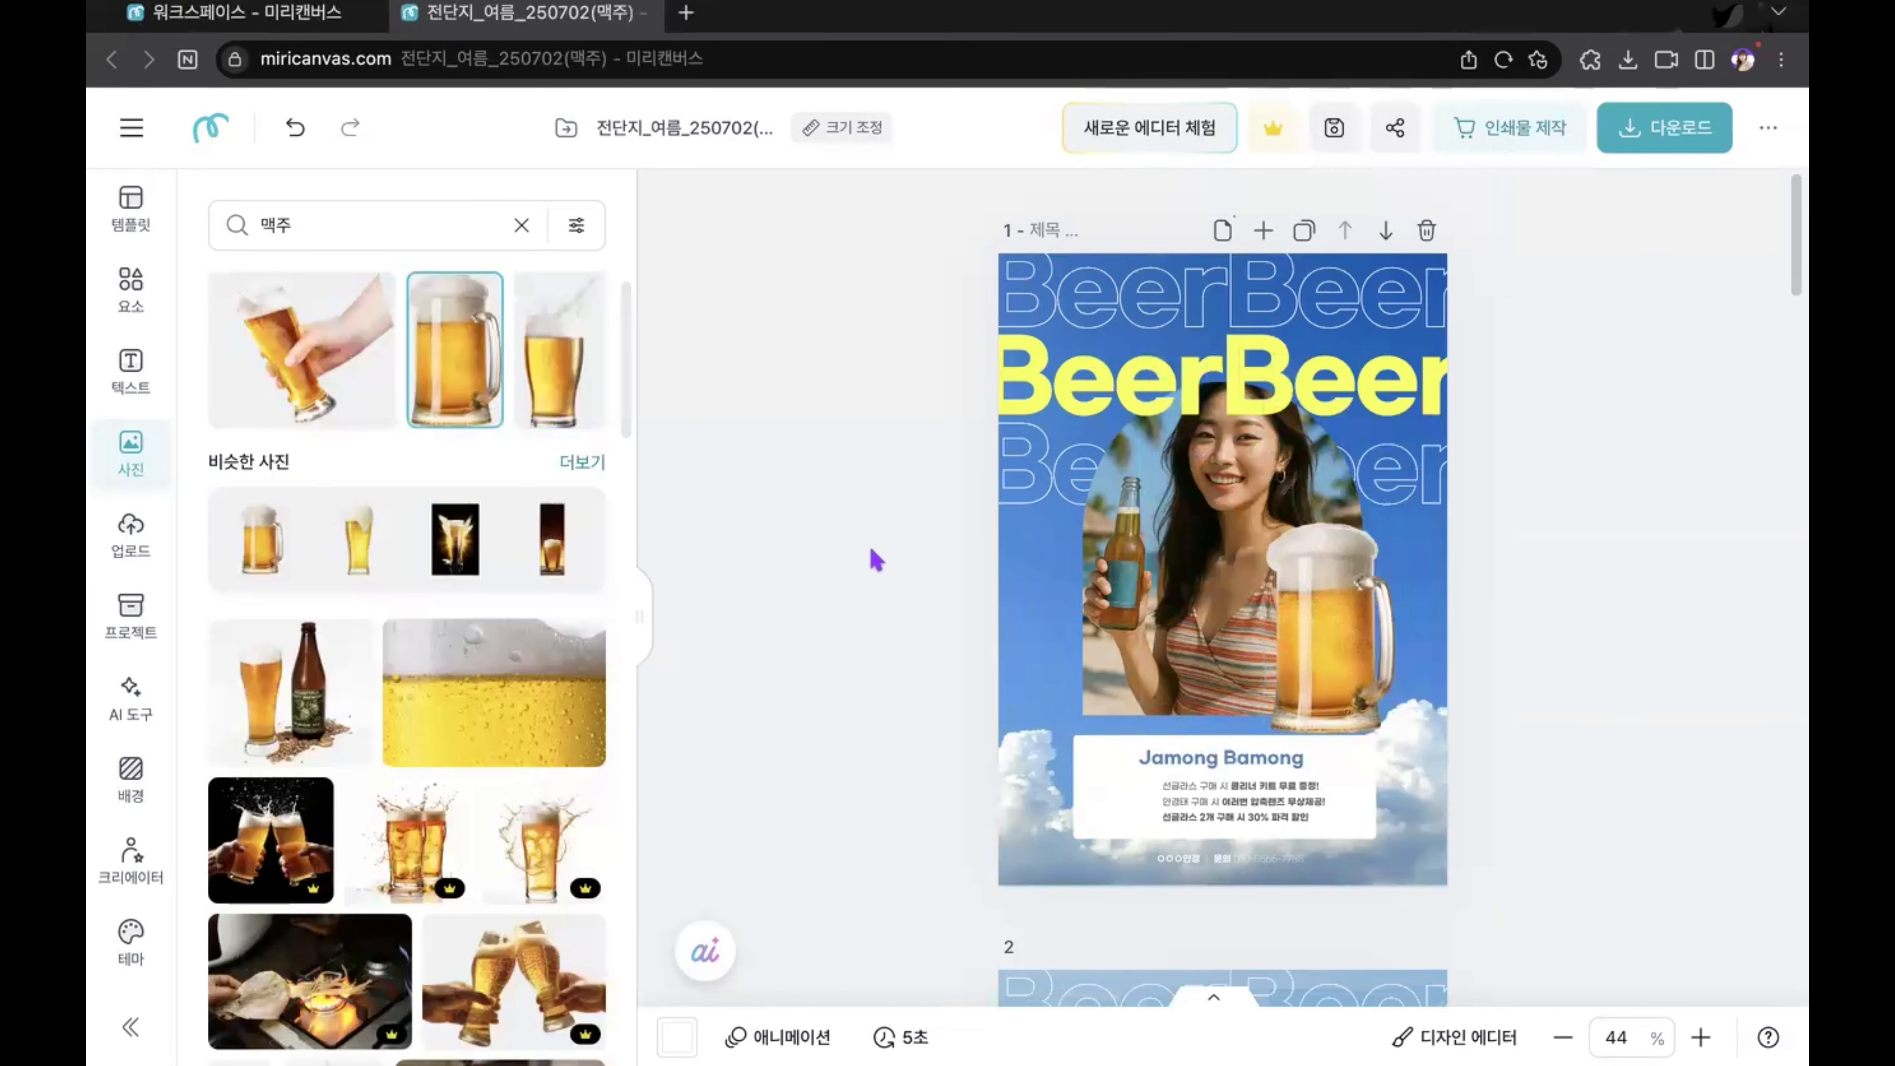
Step: Add the stock photo of the brown "Perfect Beer" bottle to page 1 and place it beside the beer mug
scroll(446, 670, "down", 5)
scroll(446, 670, "down", 10)
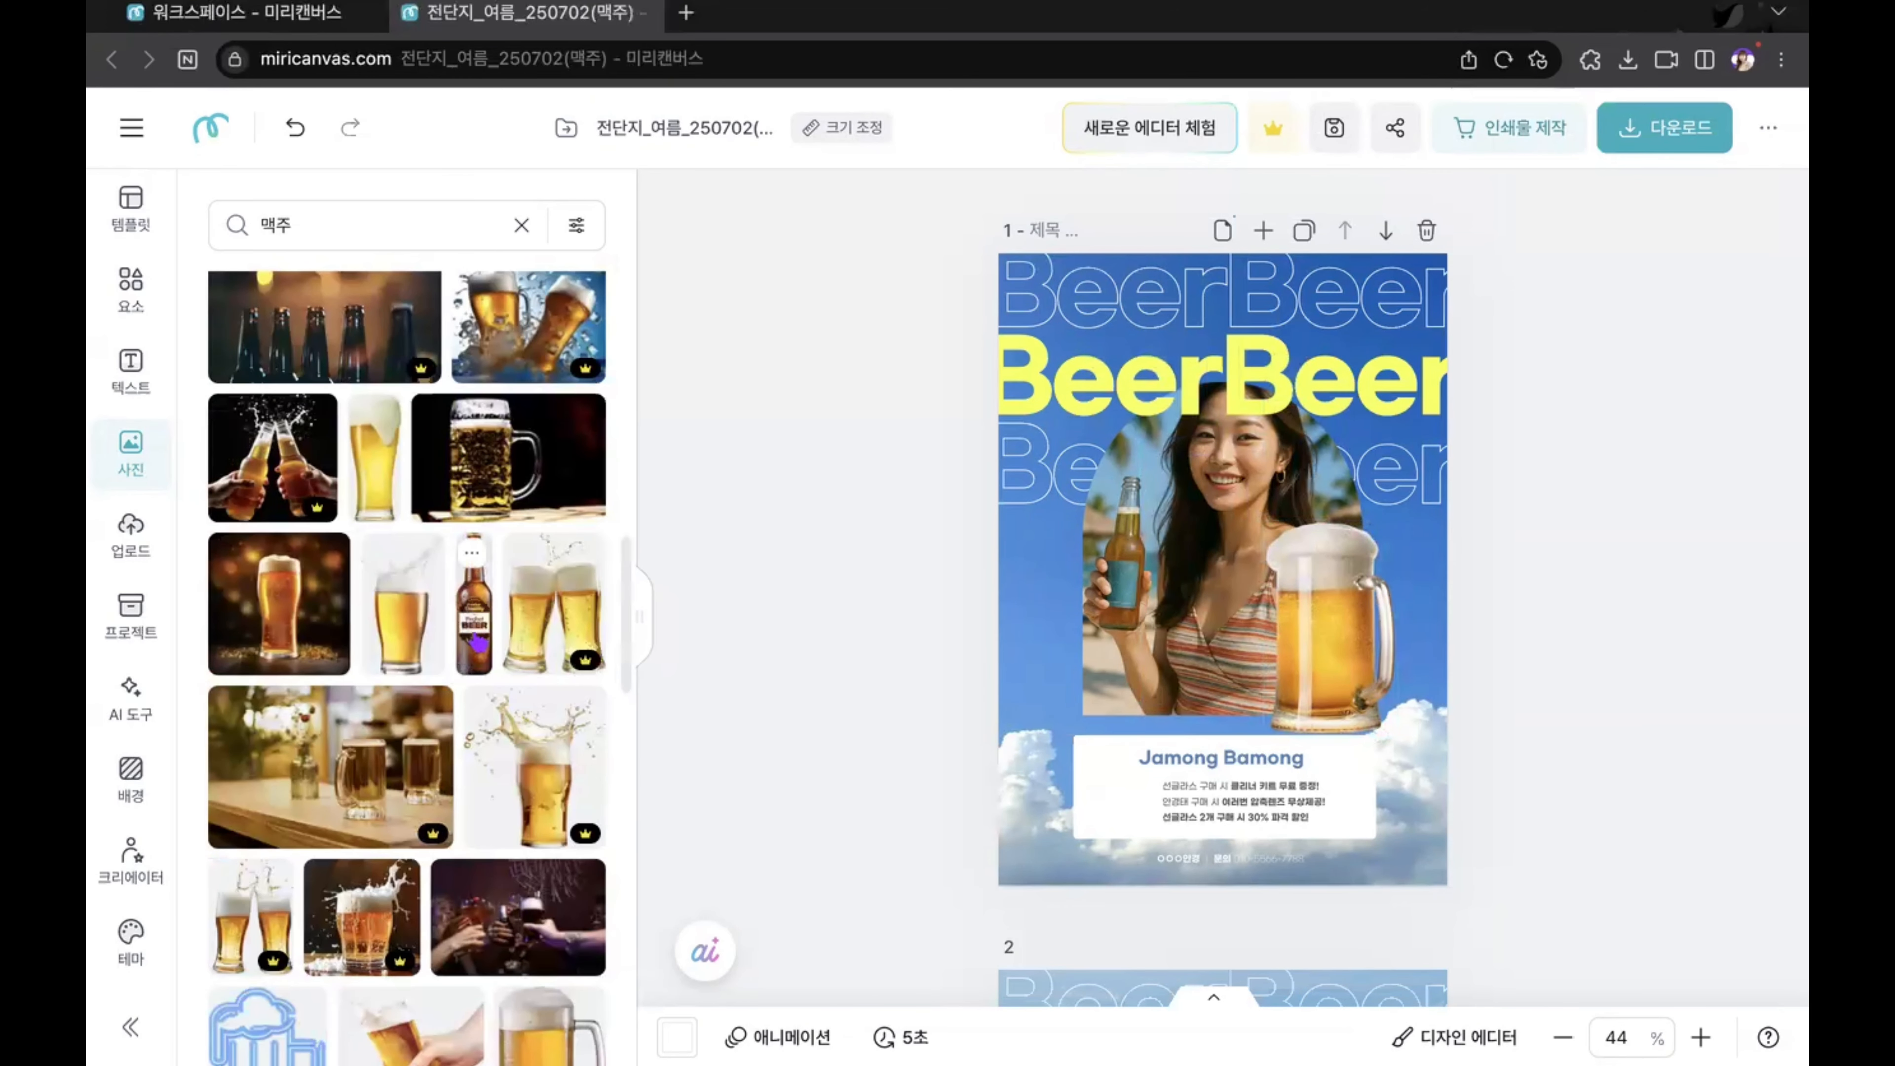
left_click(477, 642)
left_click_drag(1159, 612, 1341, 664)
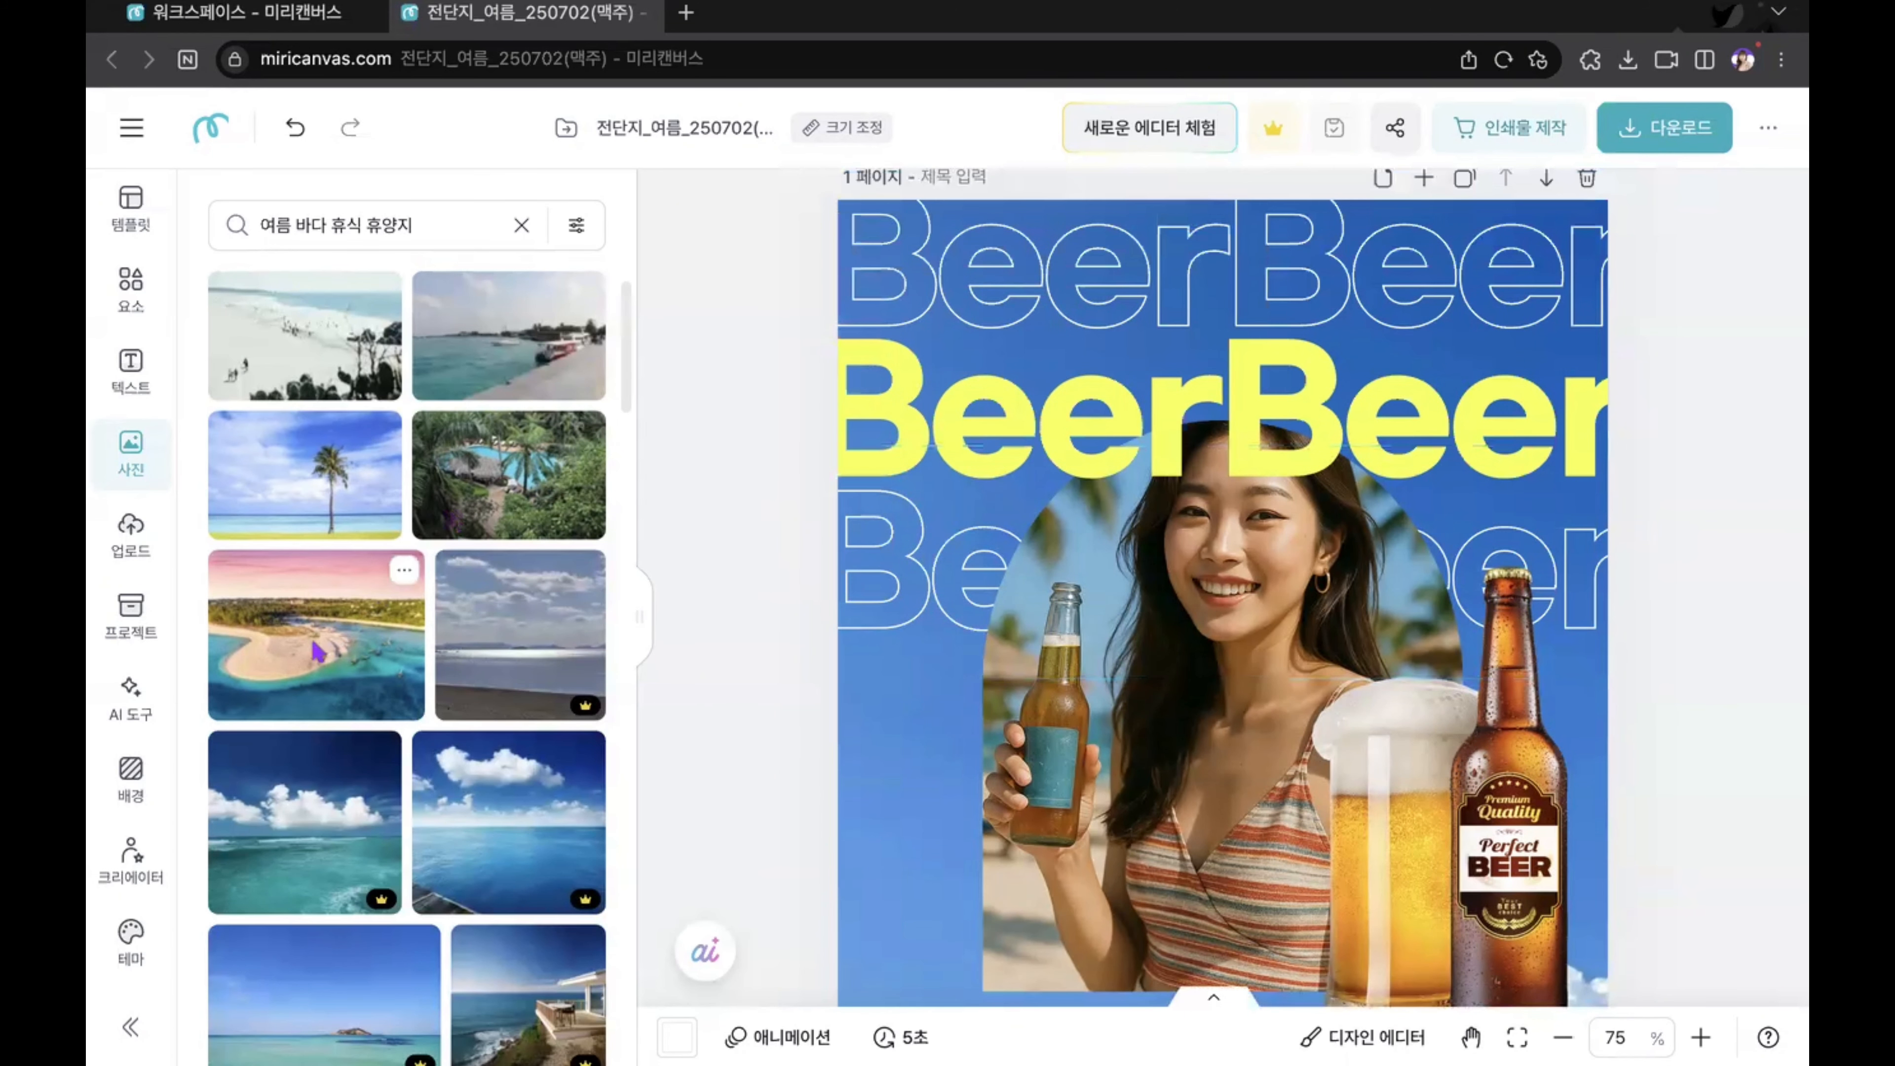
Step: Compare the page 1 flyer with the example beer flyers on pages 2 and 3
scroll(1043, 642, "down", 1)
scroll(1043, 642, "down", 5)
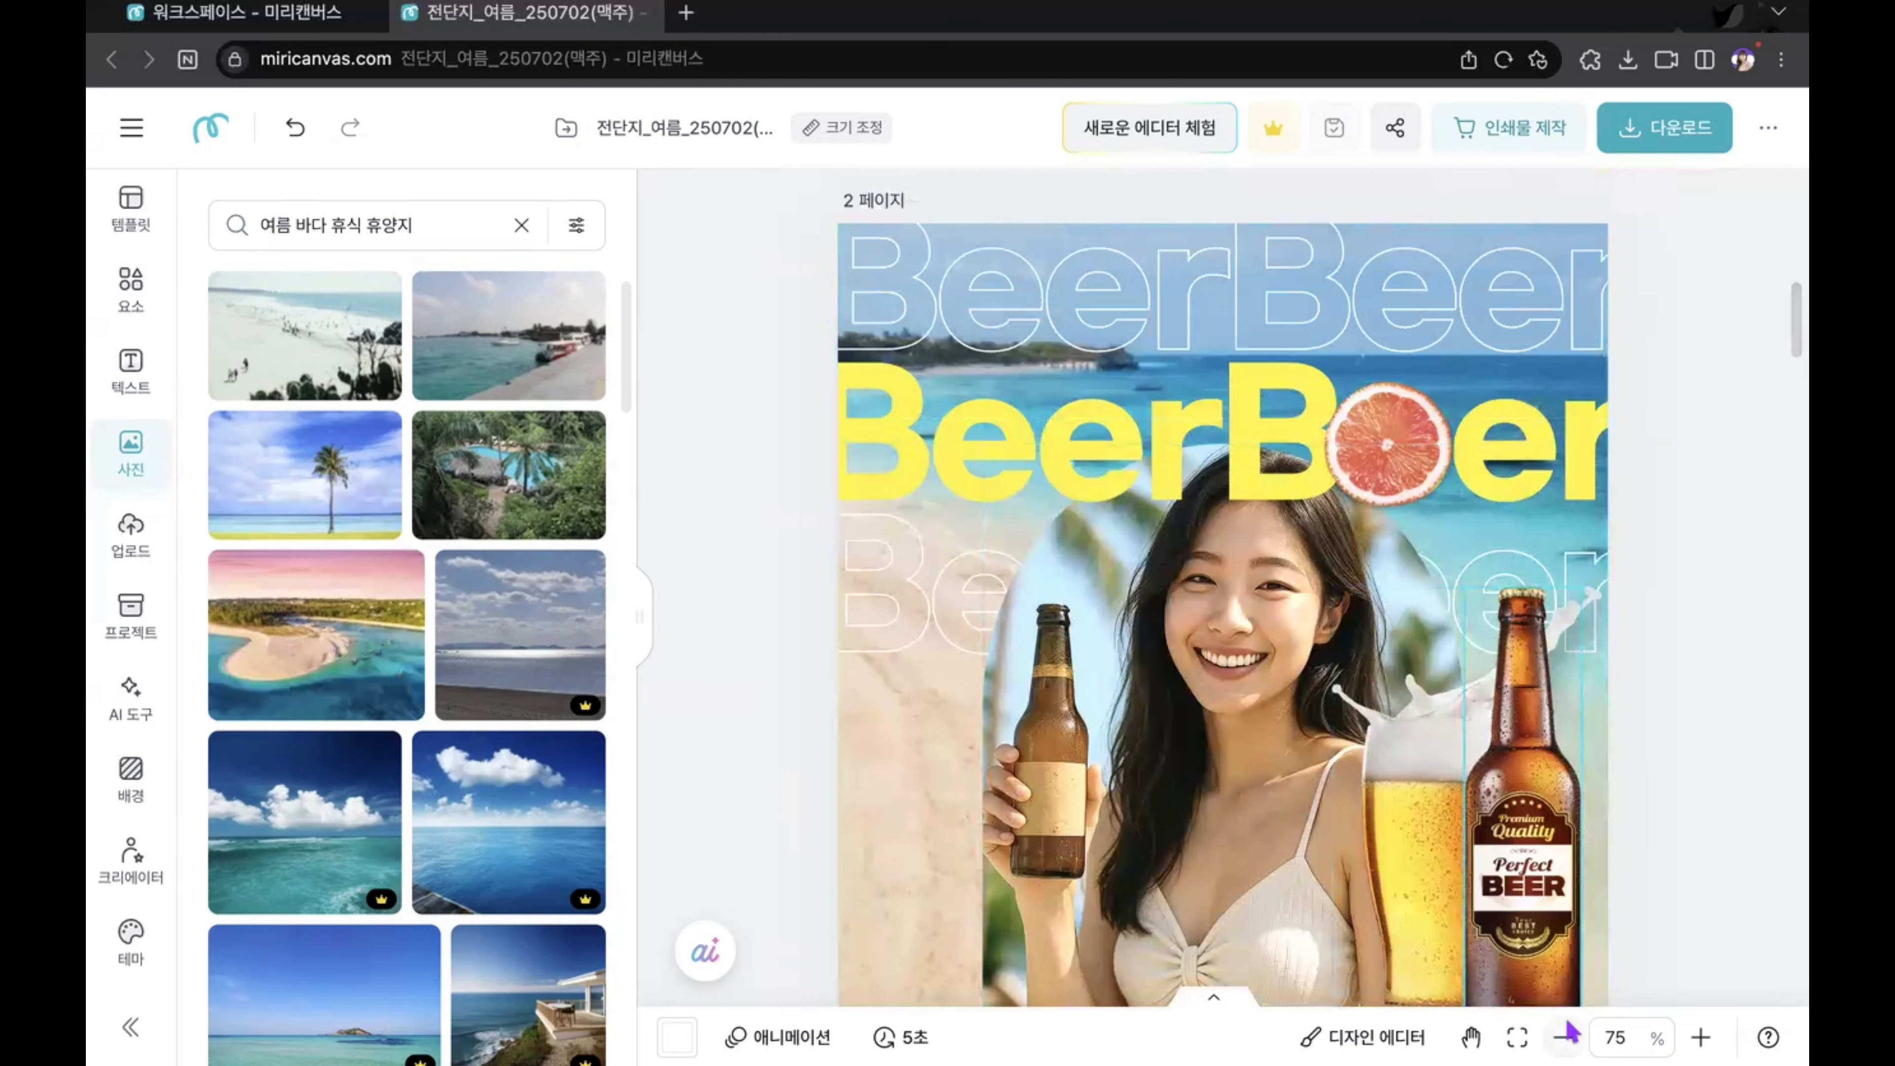
left_click(1563, 1038)
scroll(1559, 665, "up", 7)
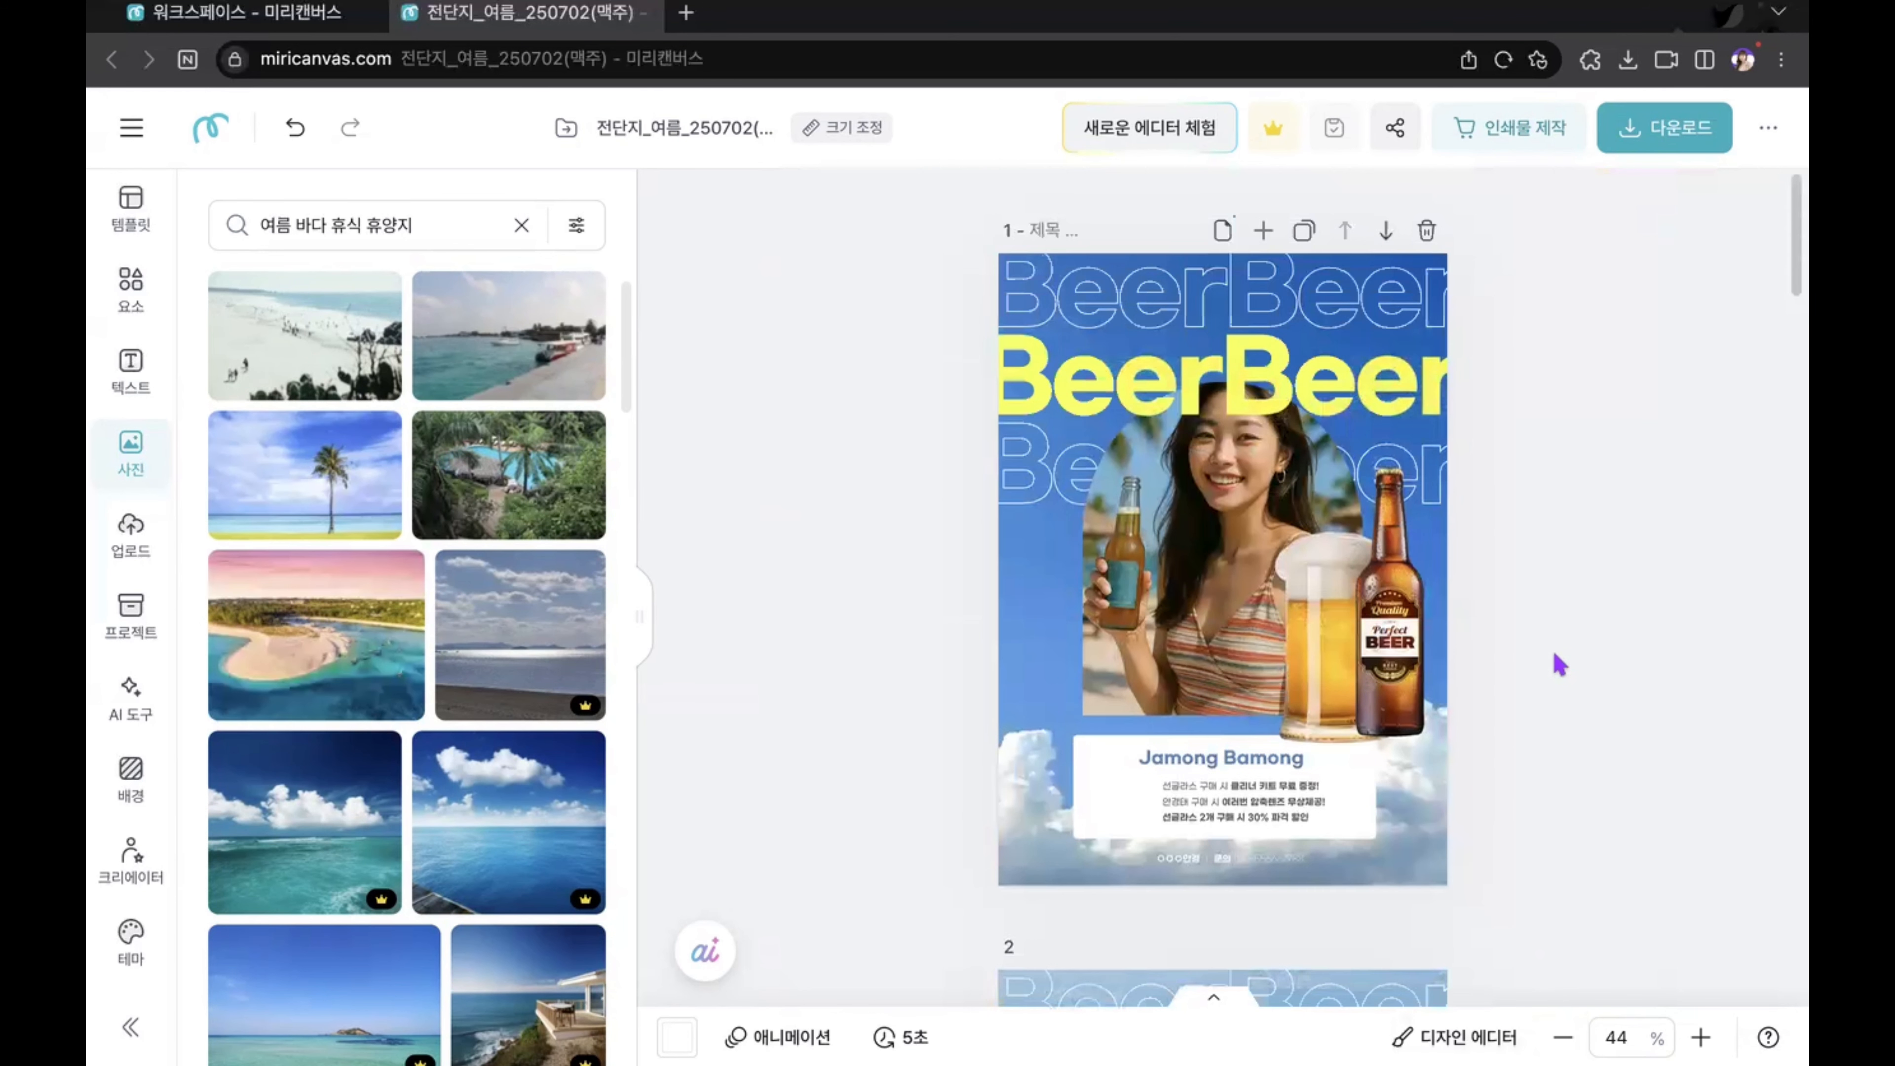
scroll(1557, 664, "down", 6)
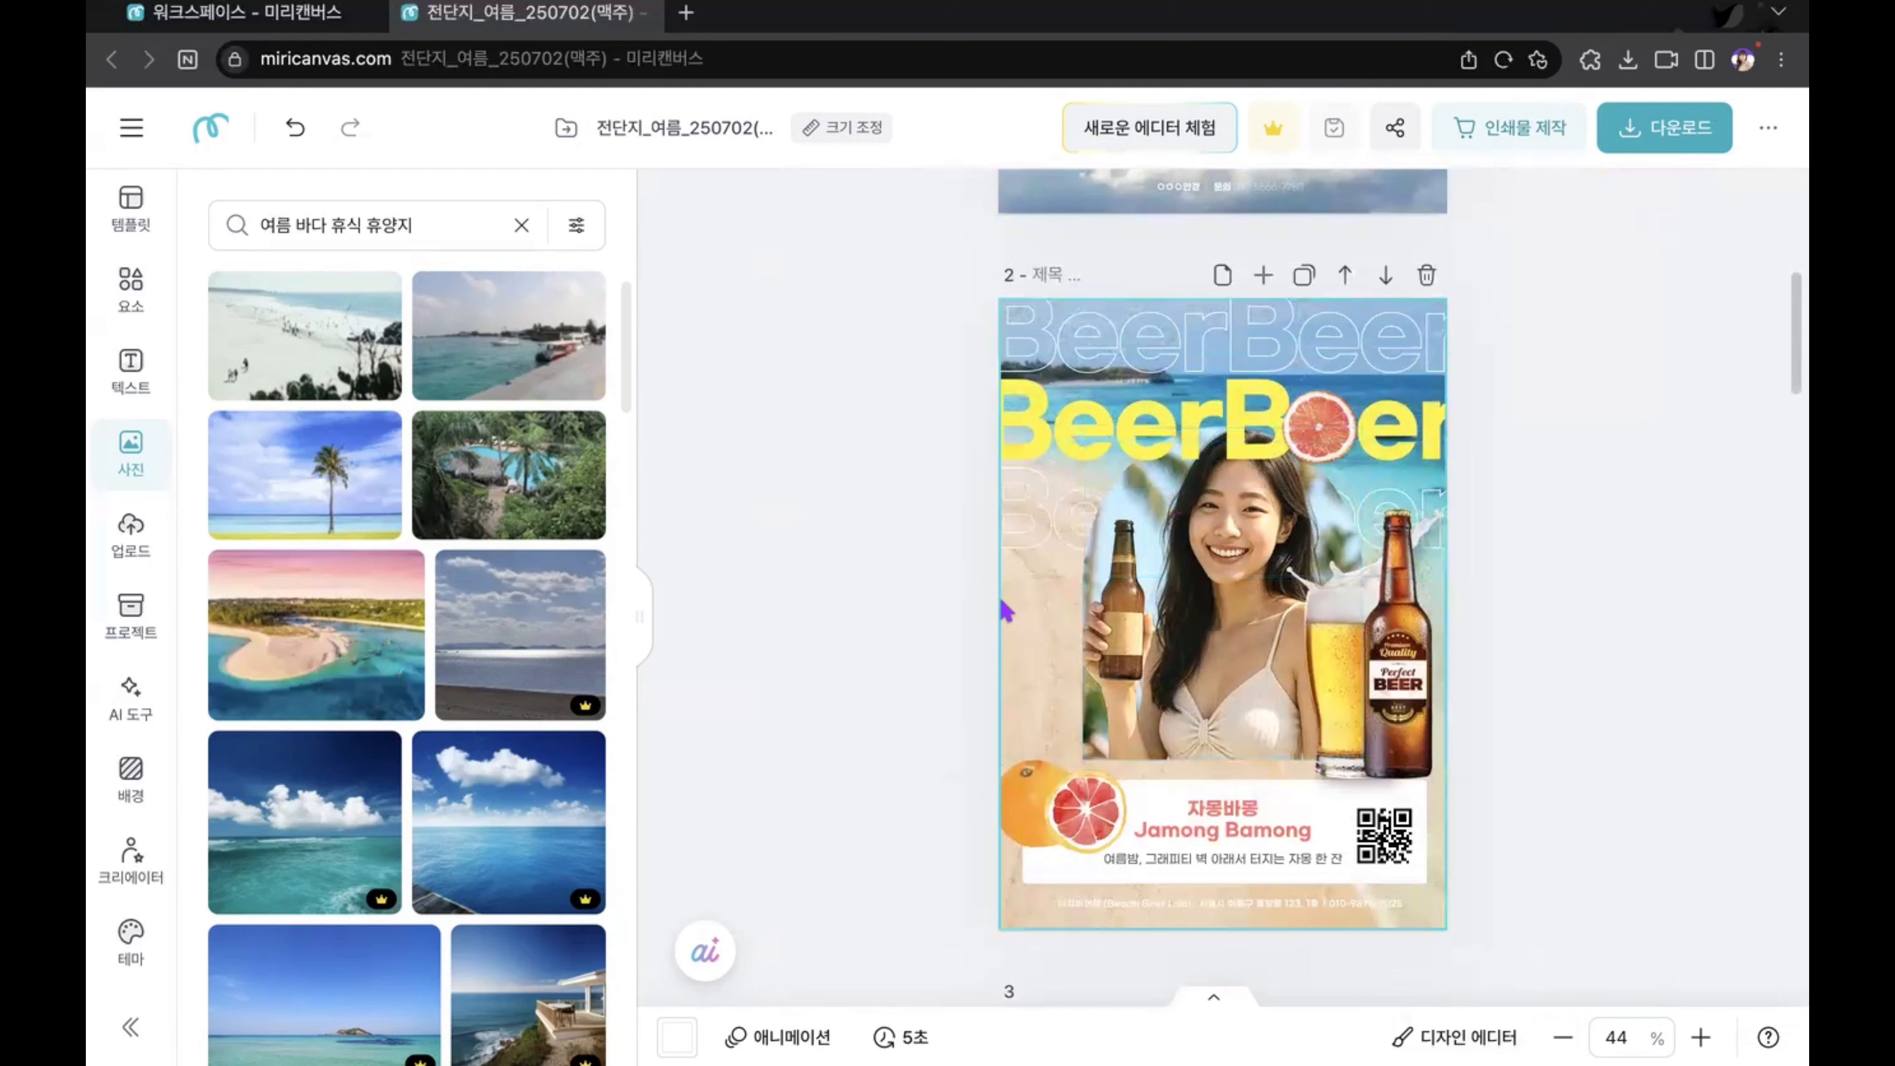
scroll(1032, 670, "down", 8)
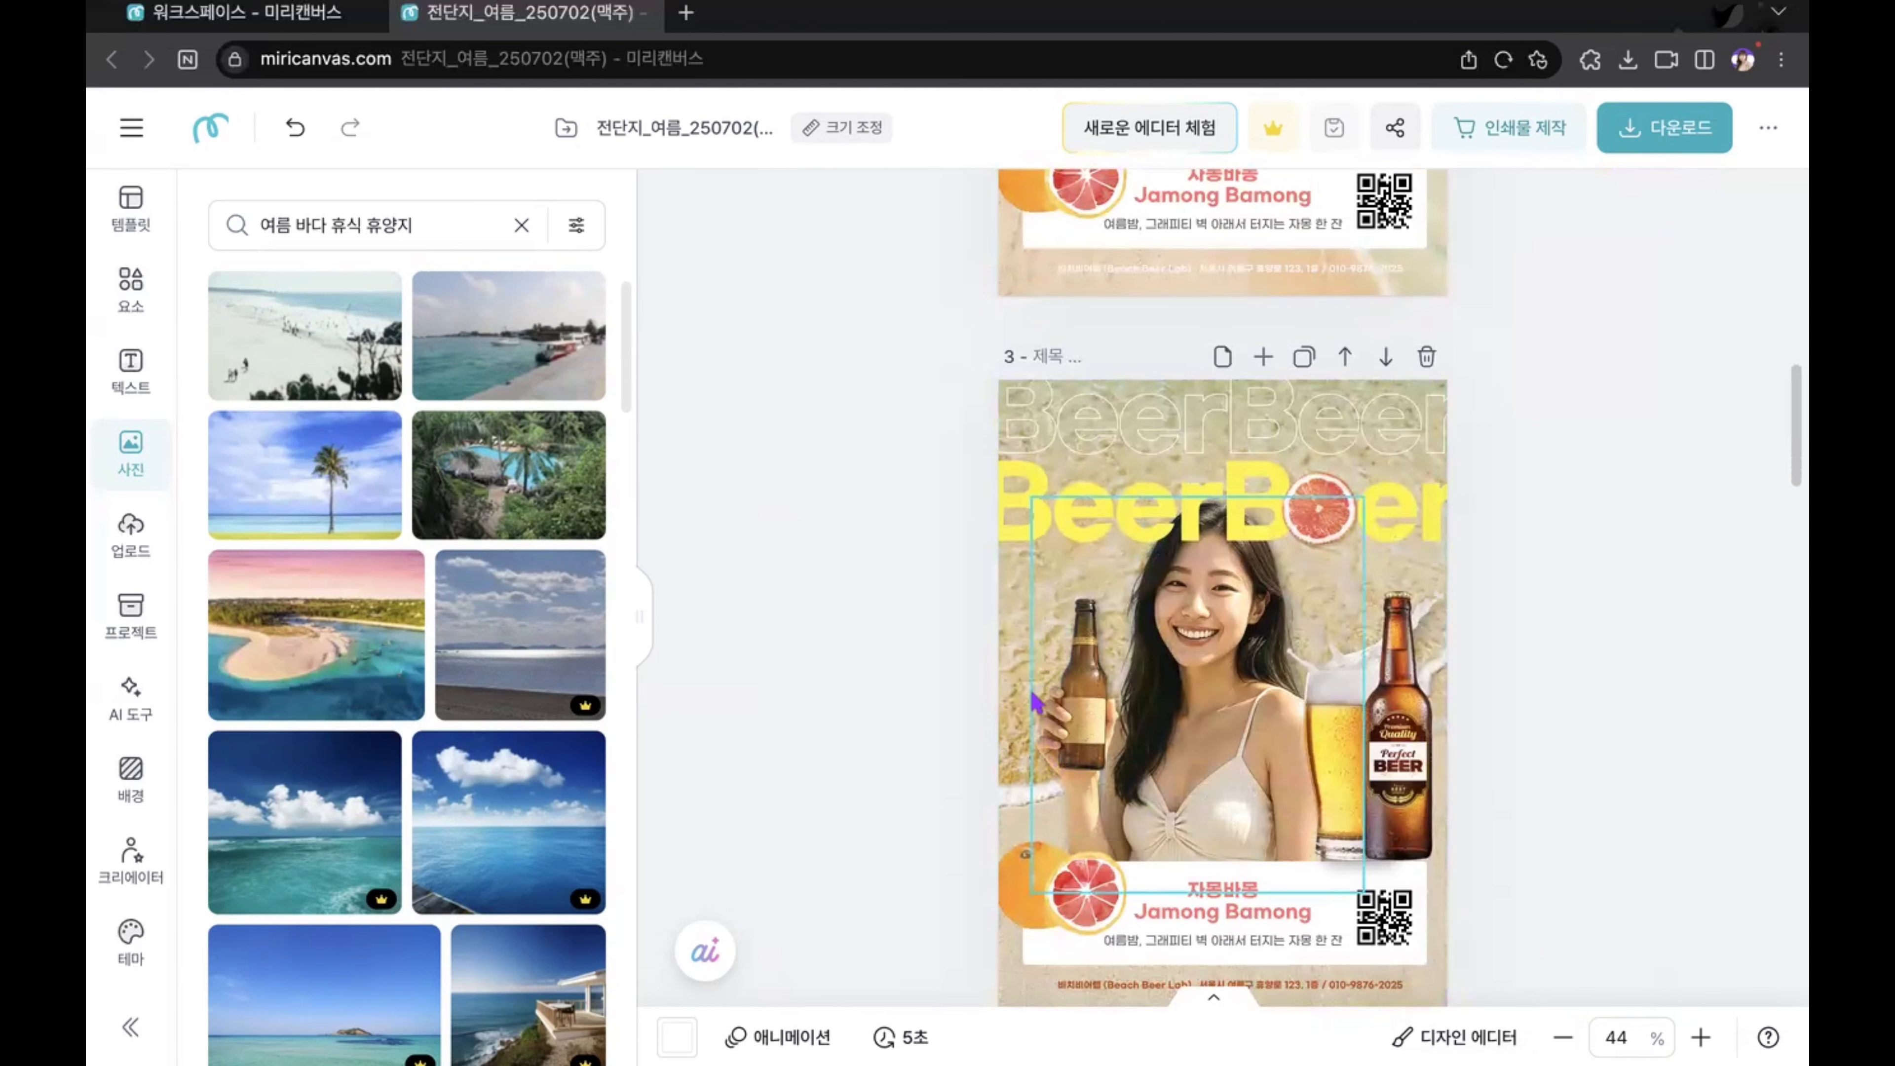
scroll(1335, 604, "up", 15)
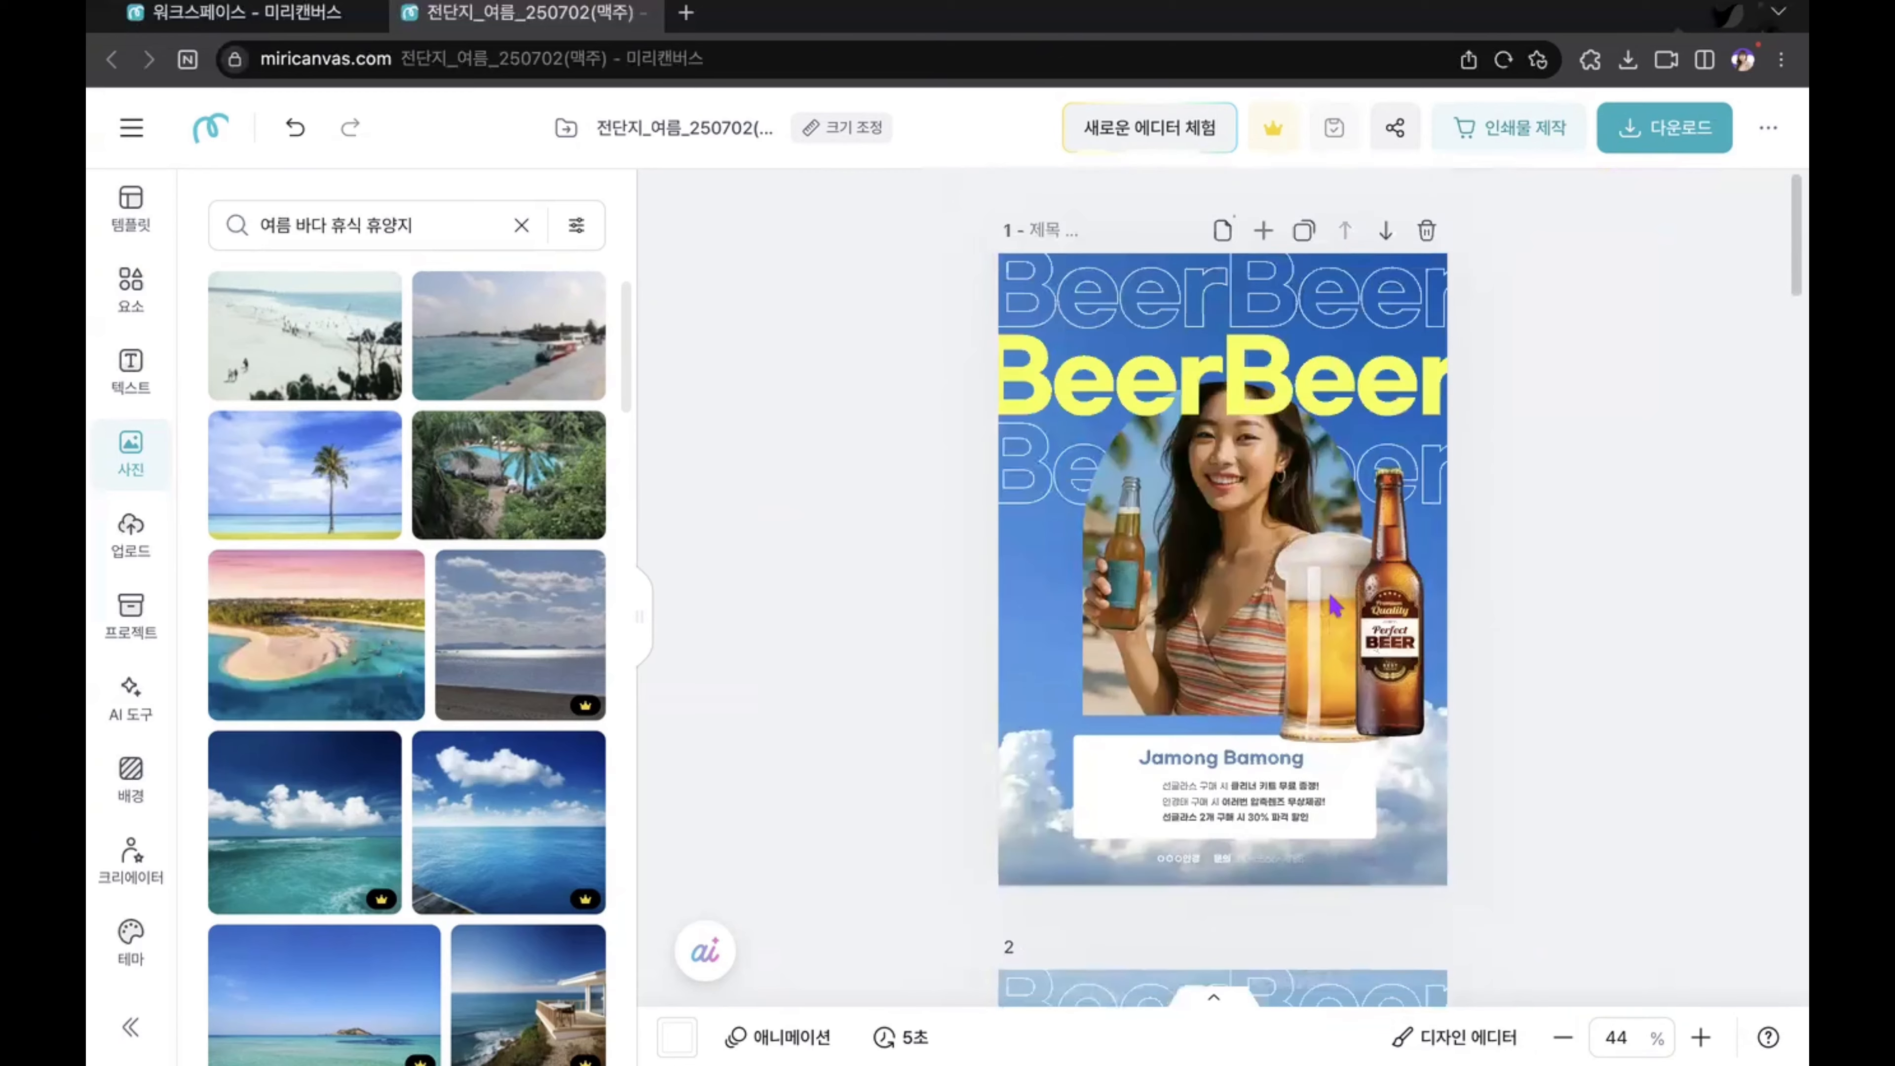
Step: Try the aerial photo of turquoise water and a sandy shore from the "여름 바다 휴식 휴양지" search on page 1, and delete it
scroll(453, 760, "down", 10)
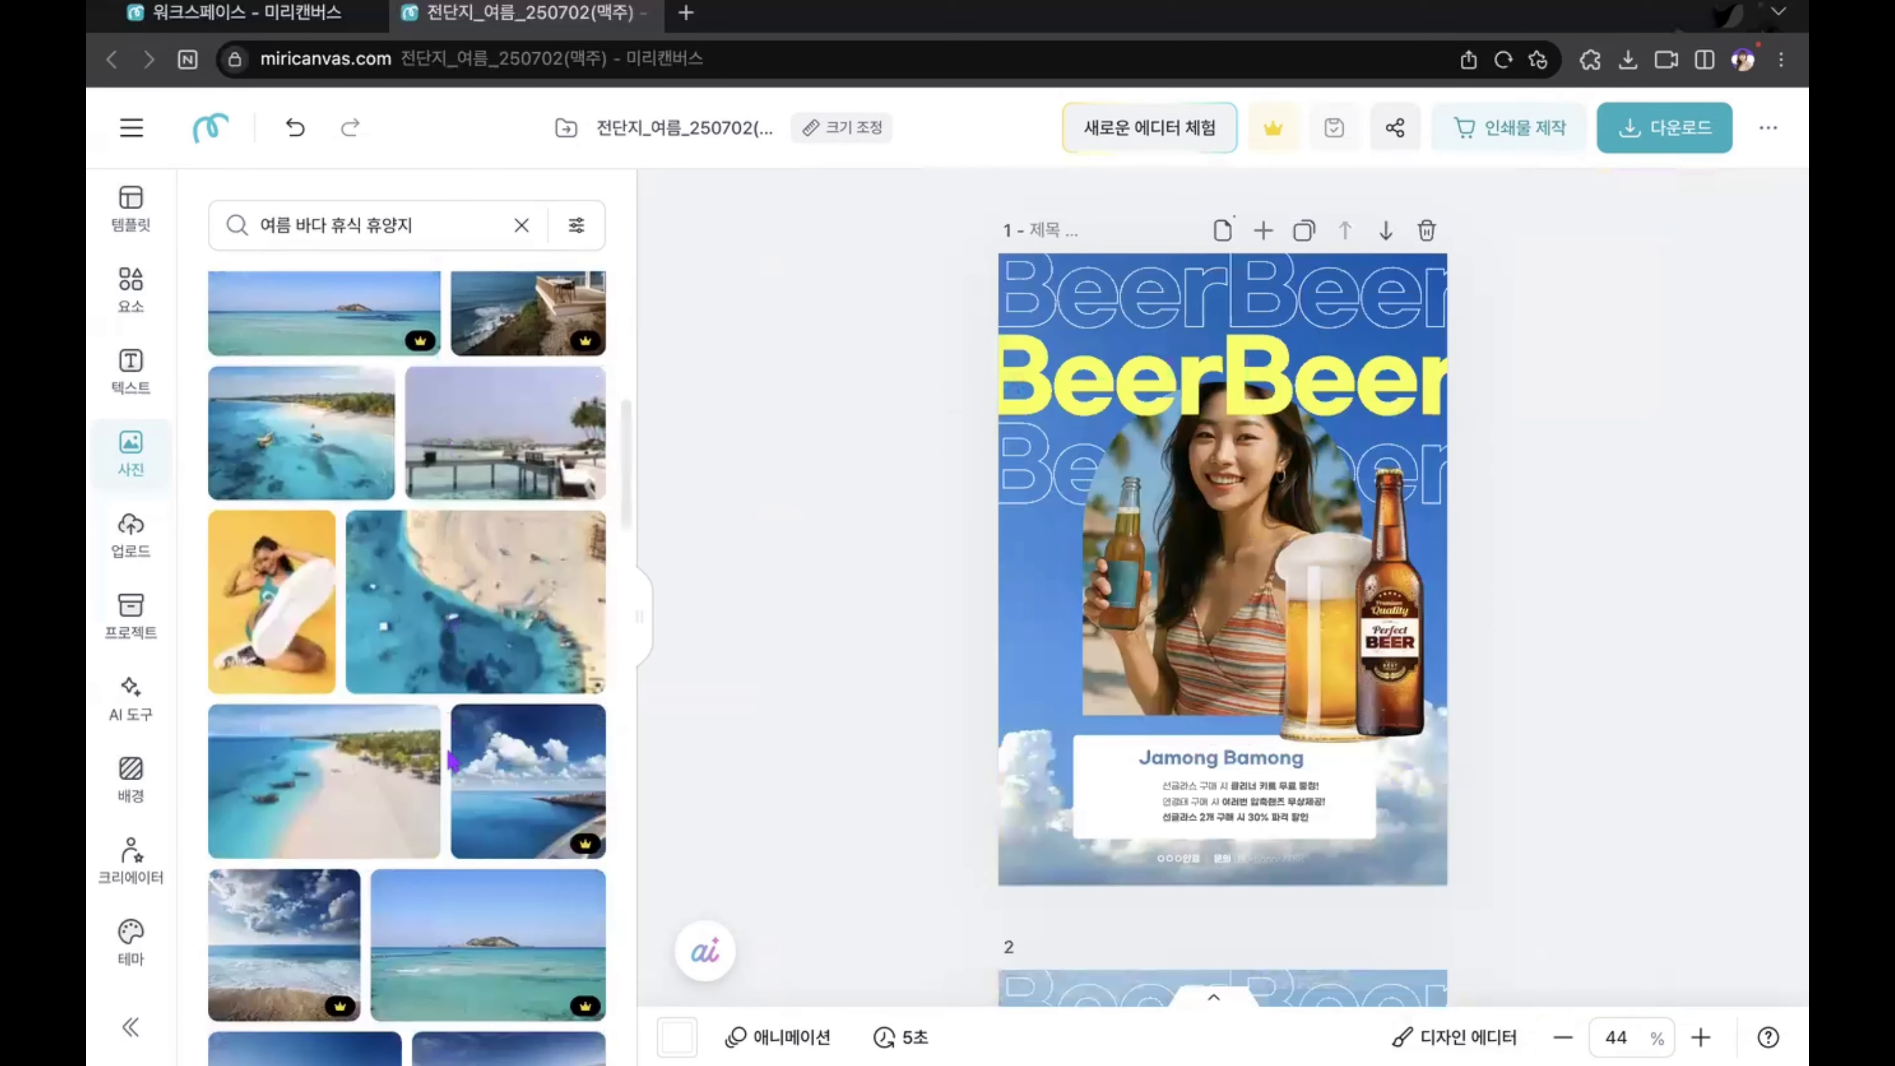
scroll(453, 760, "down", 10)
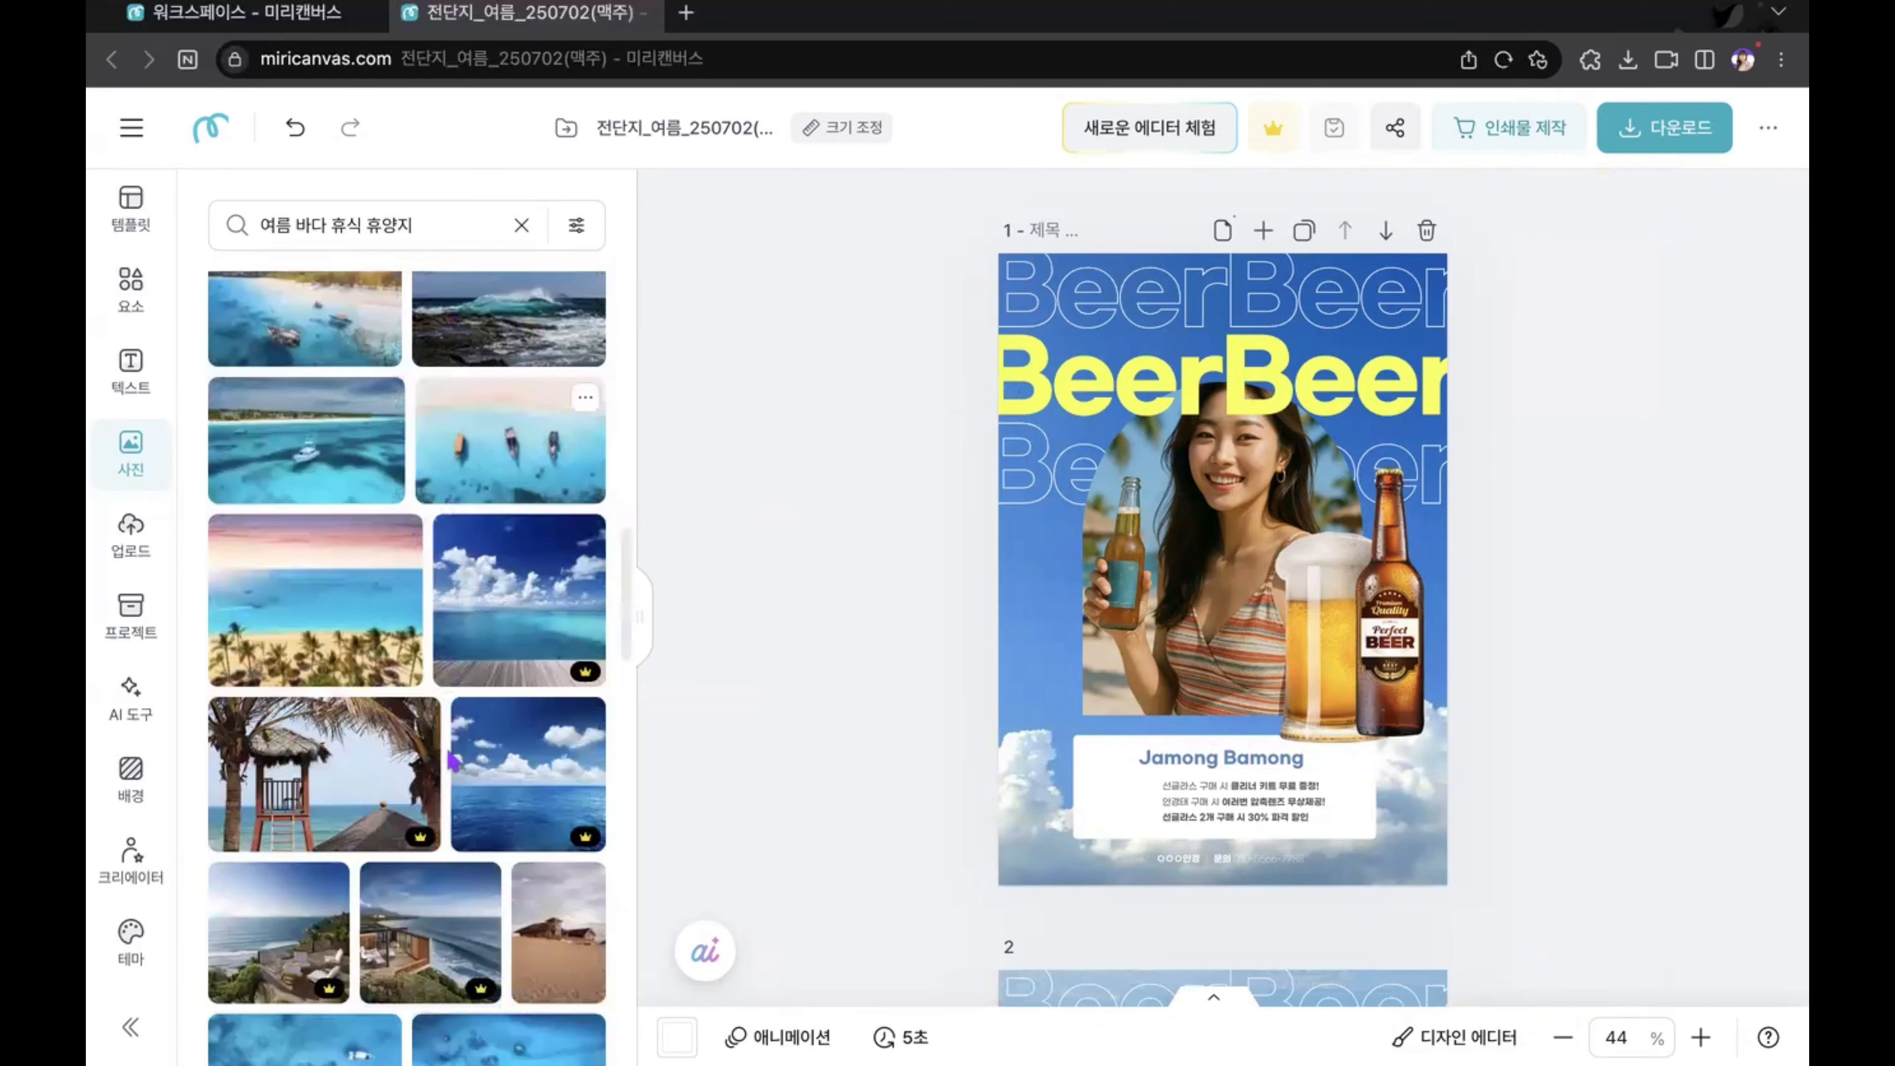
scroll(453, 760, "down", 5)
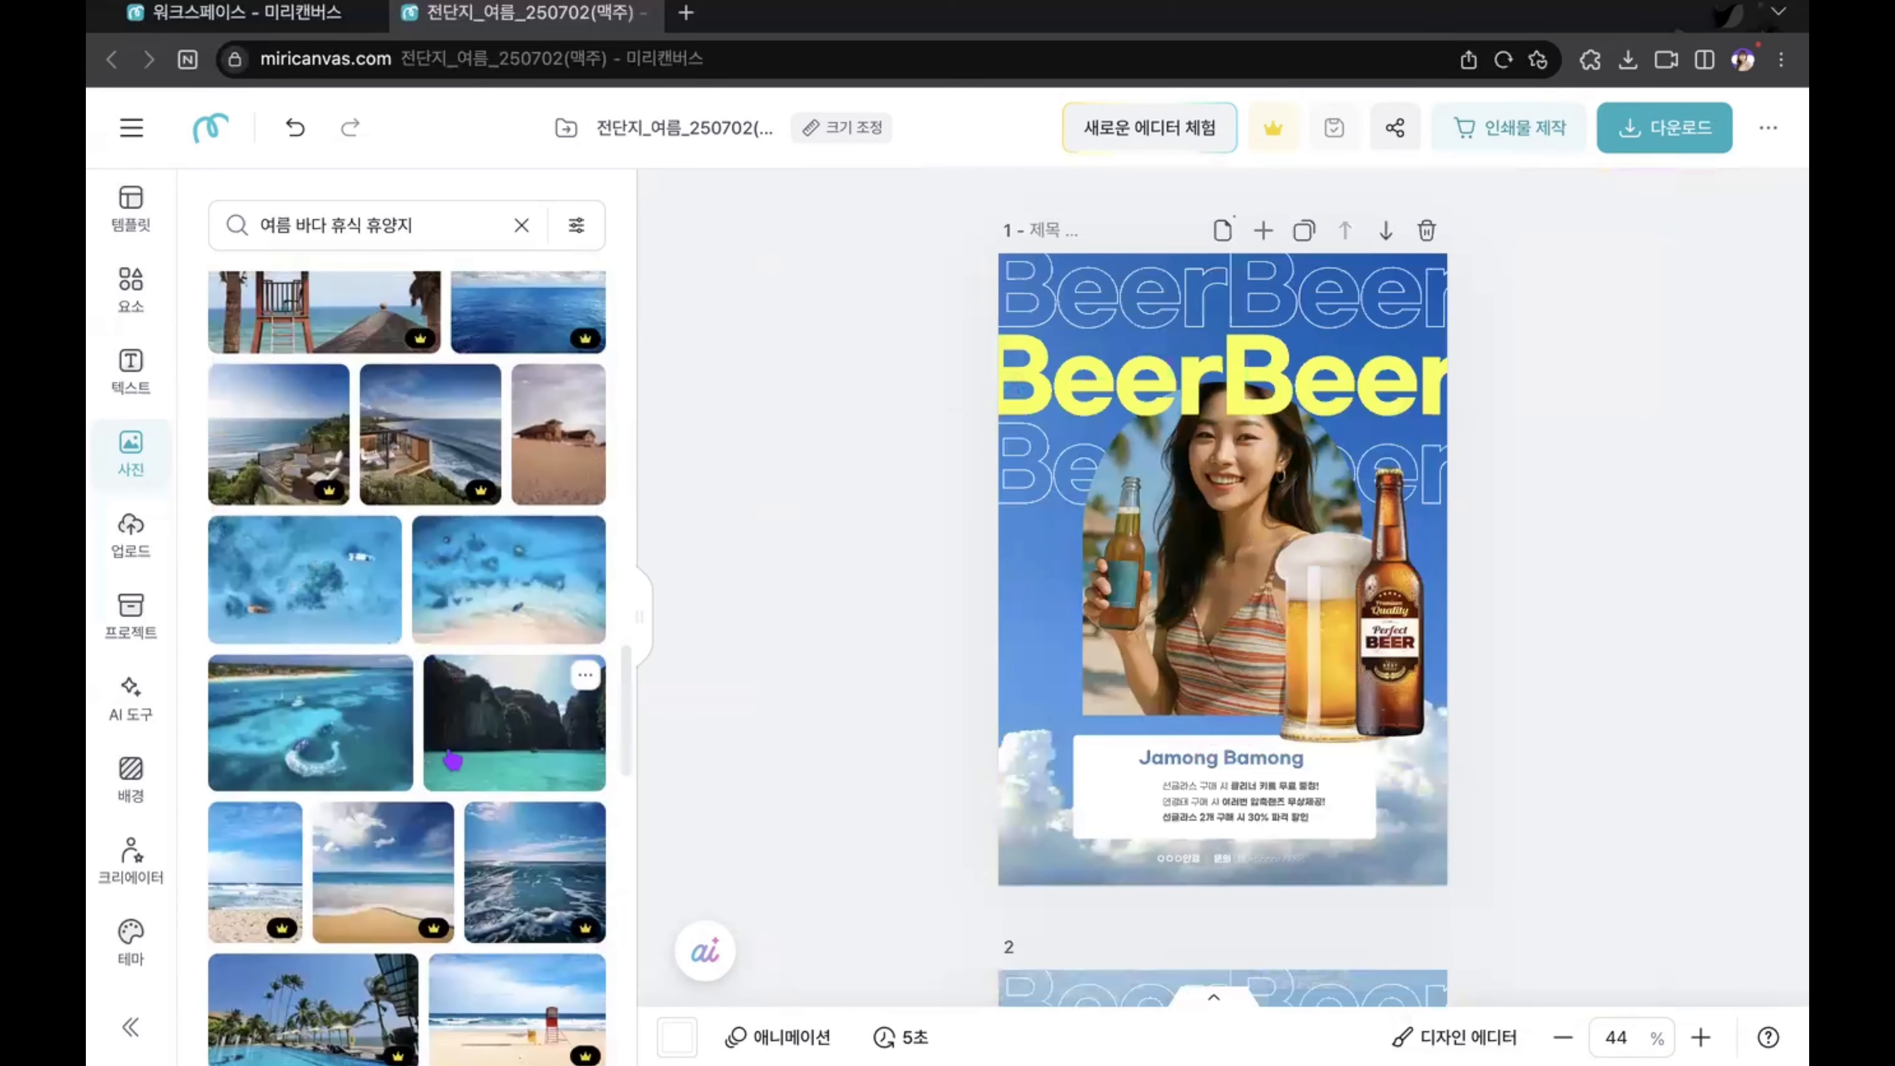
left_click(493, 602)
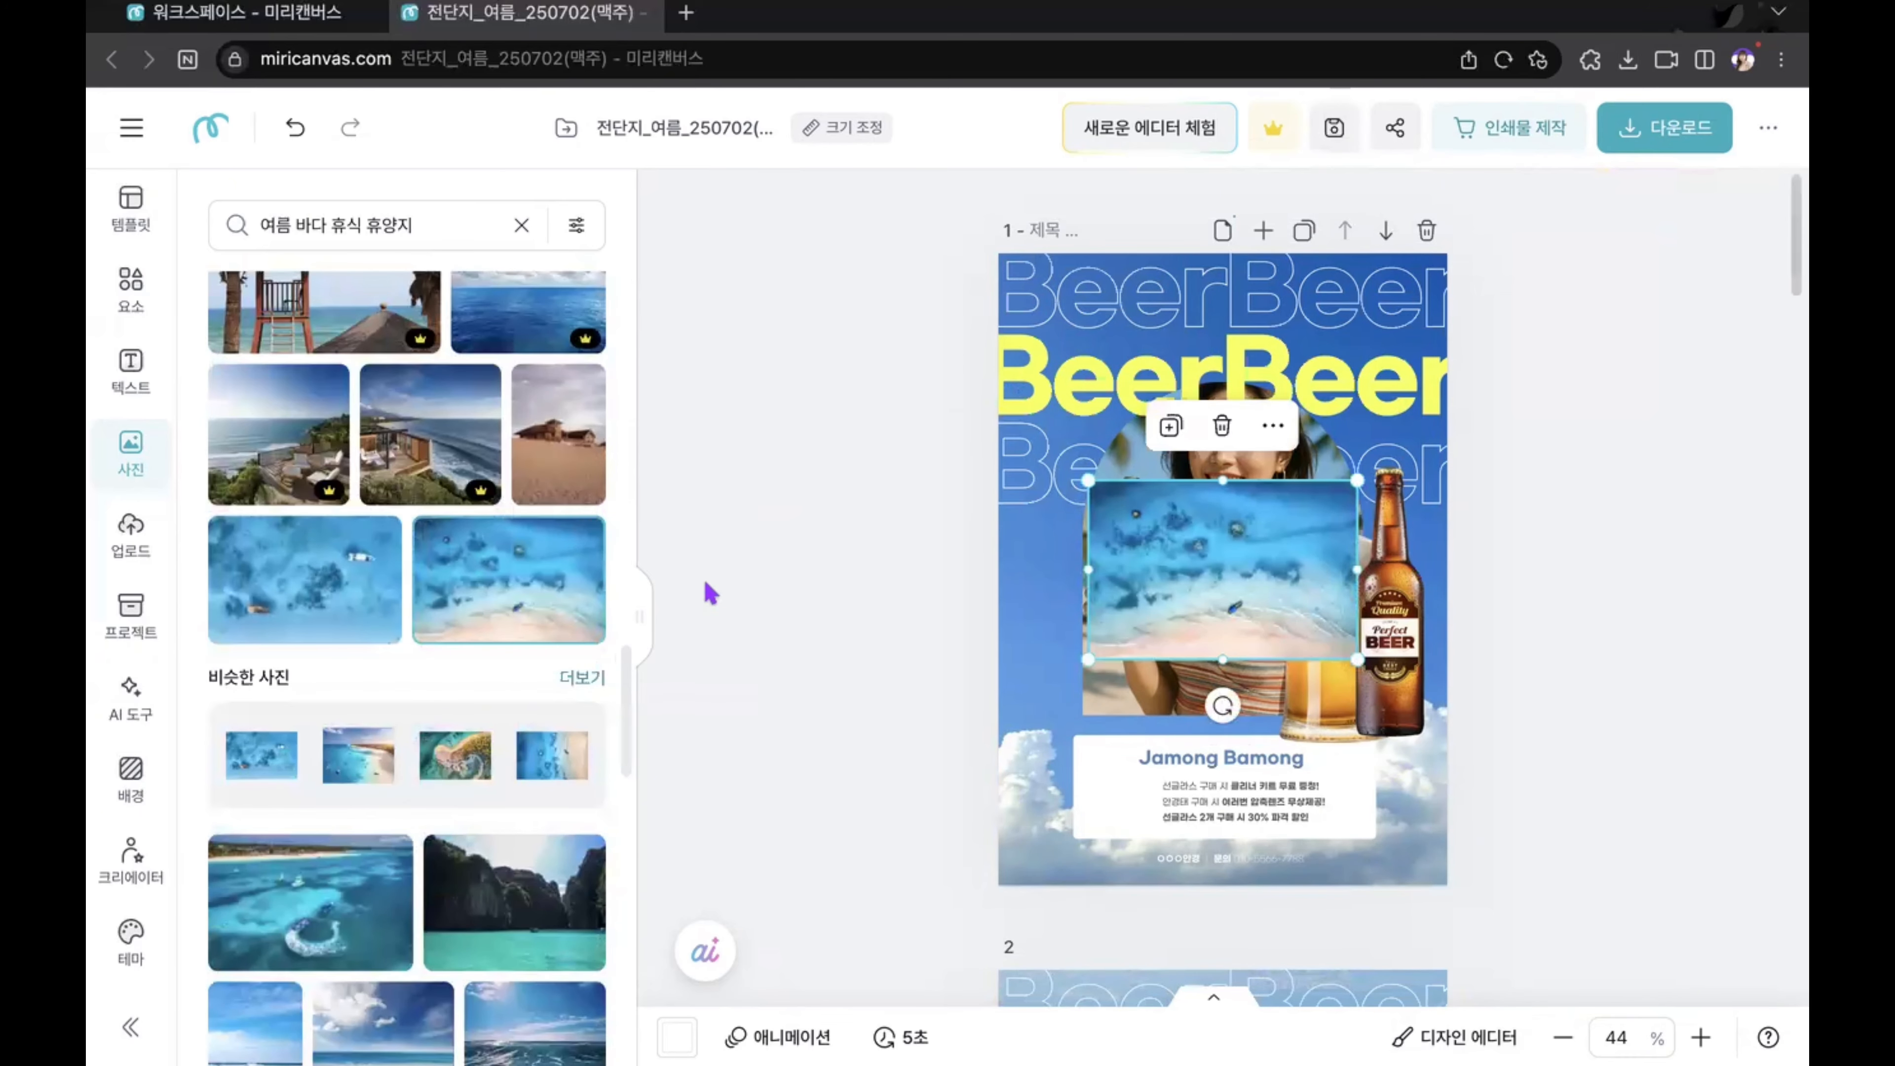
key("Delete")
Step: Add the stock photo of the pale sandy beach to page 1 and make it the page background
scroll(516, 635, "down", 5)
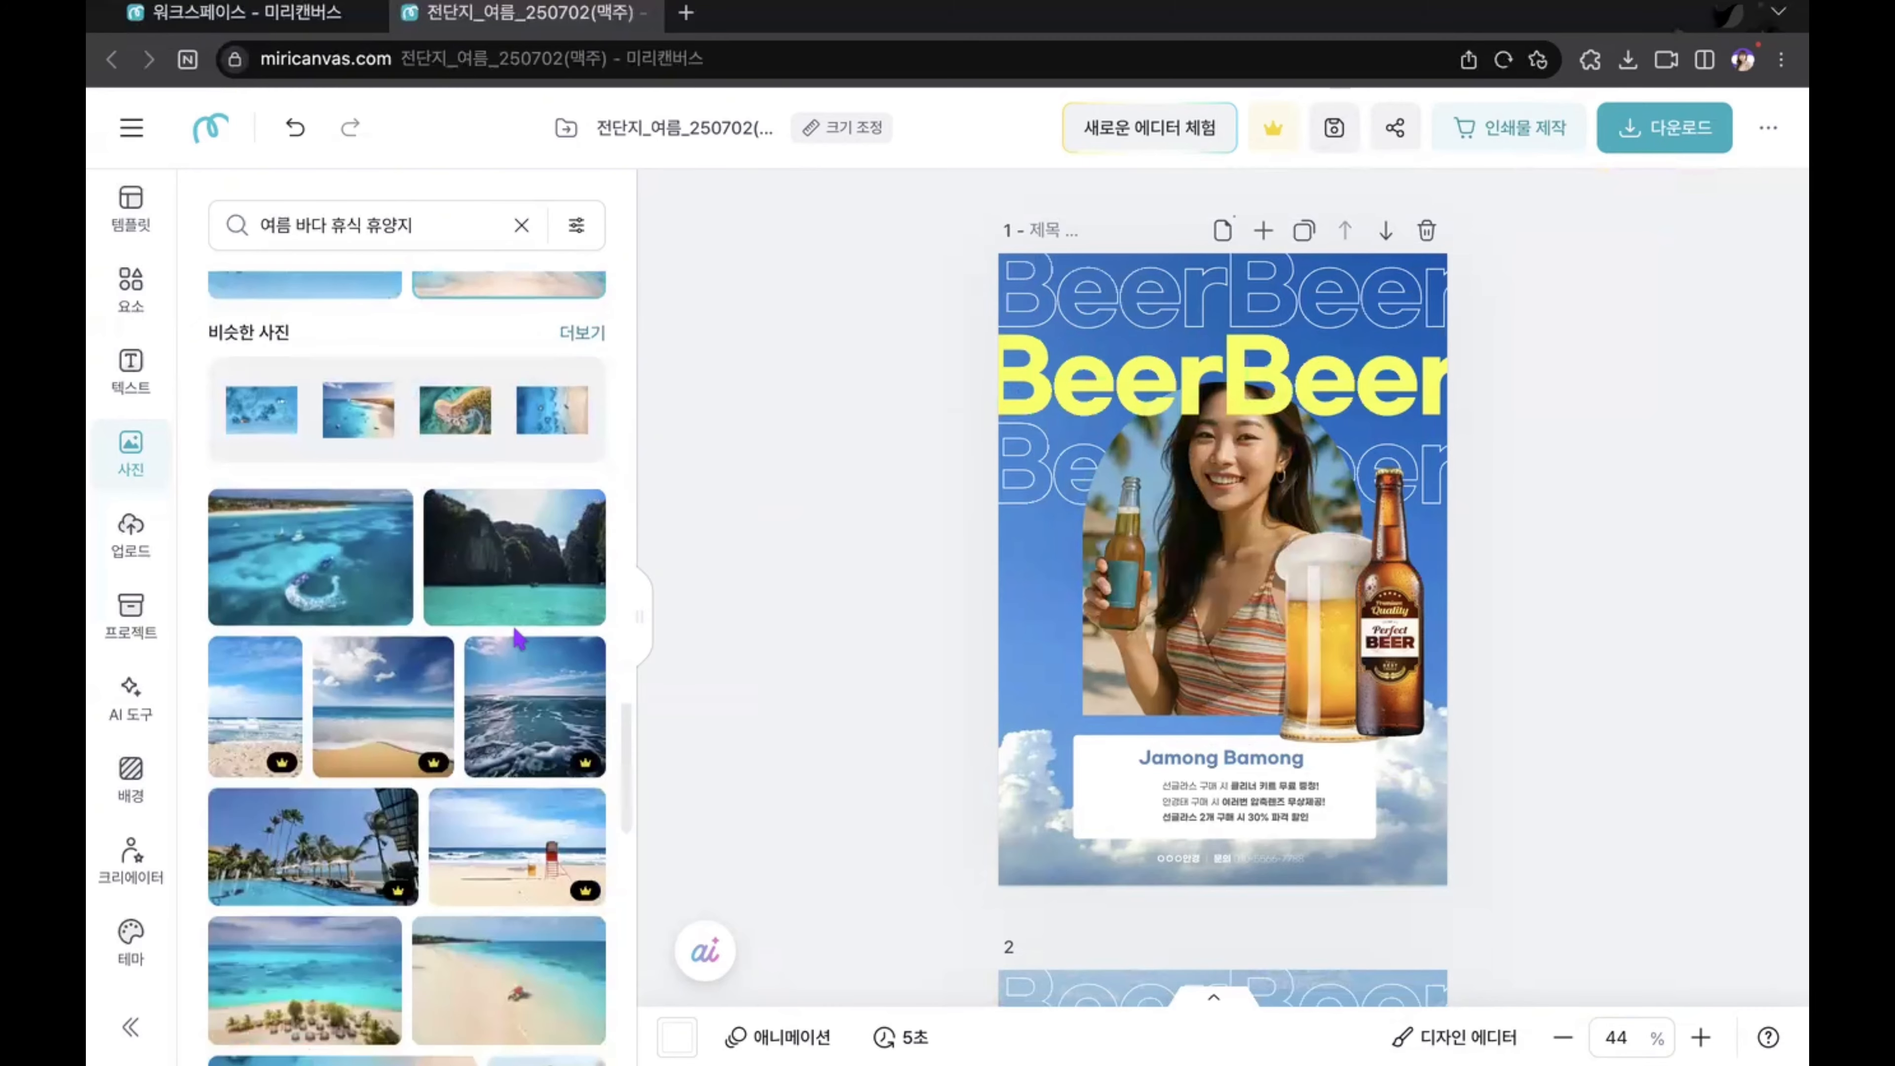
scroll(519, 638, "down", 5)
scroll(519, 638, "down", 3)
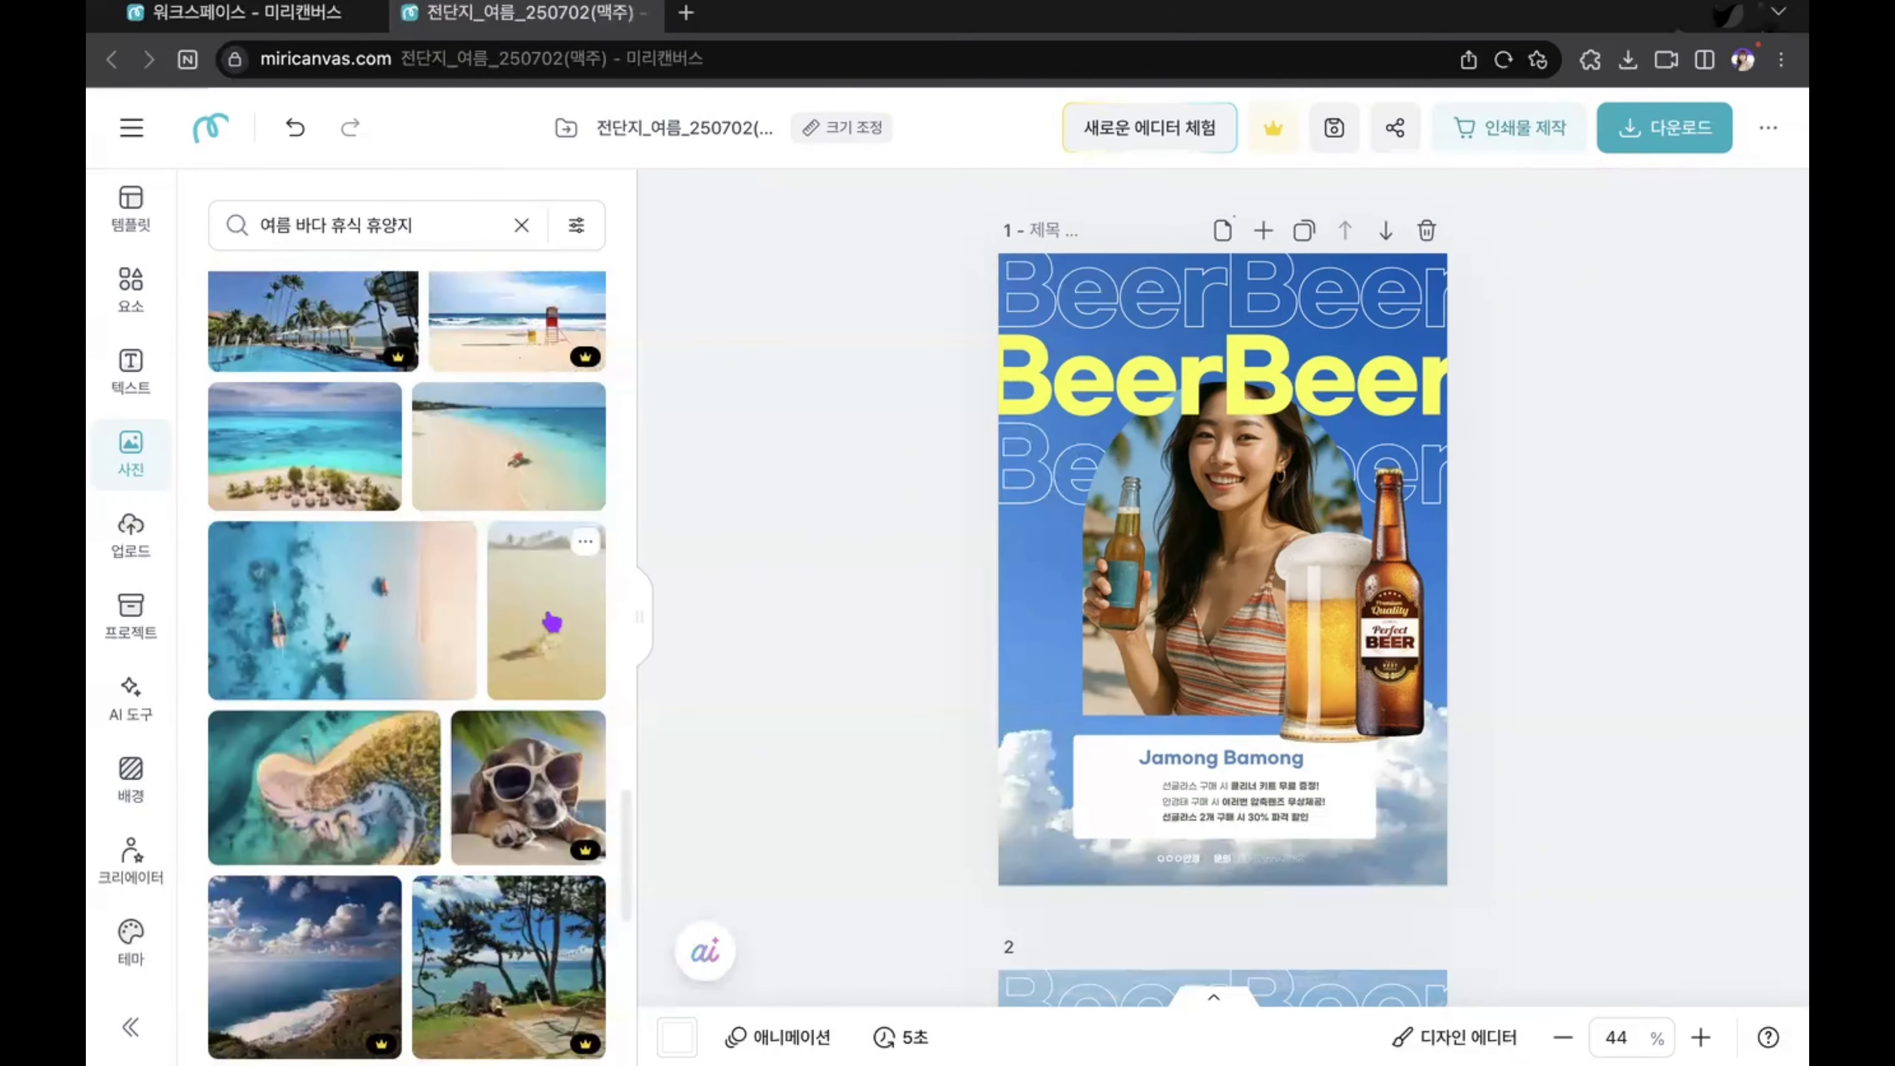
left_click(552, 622)
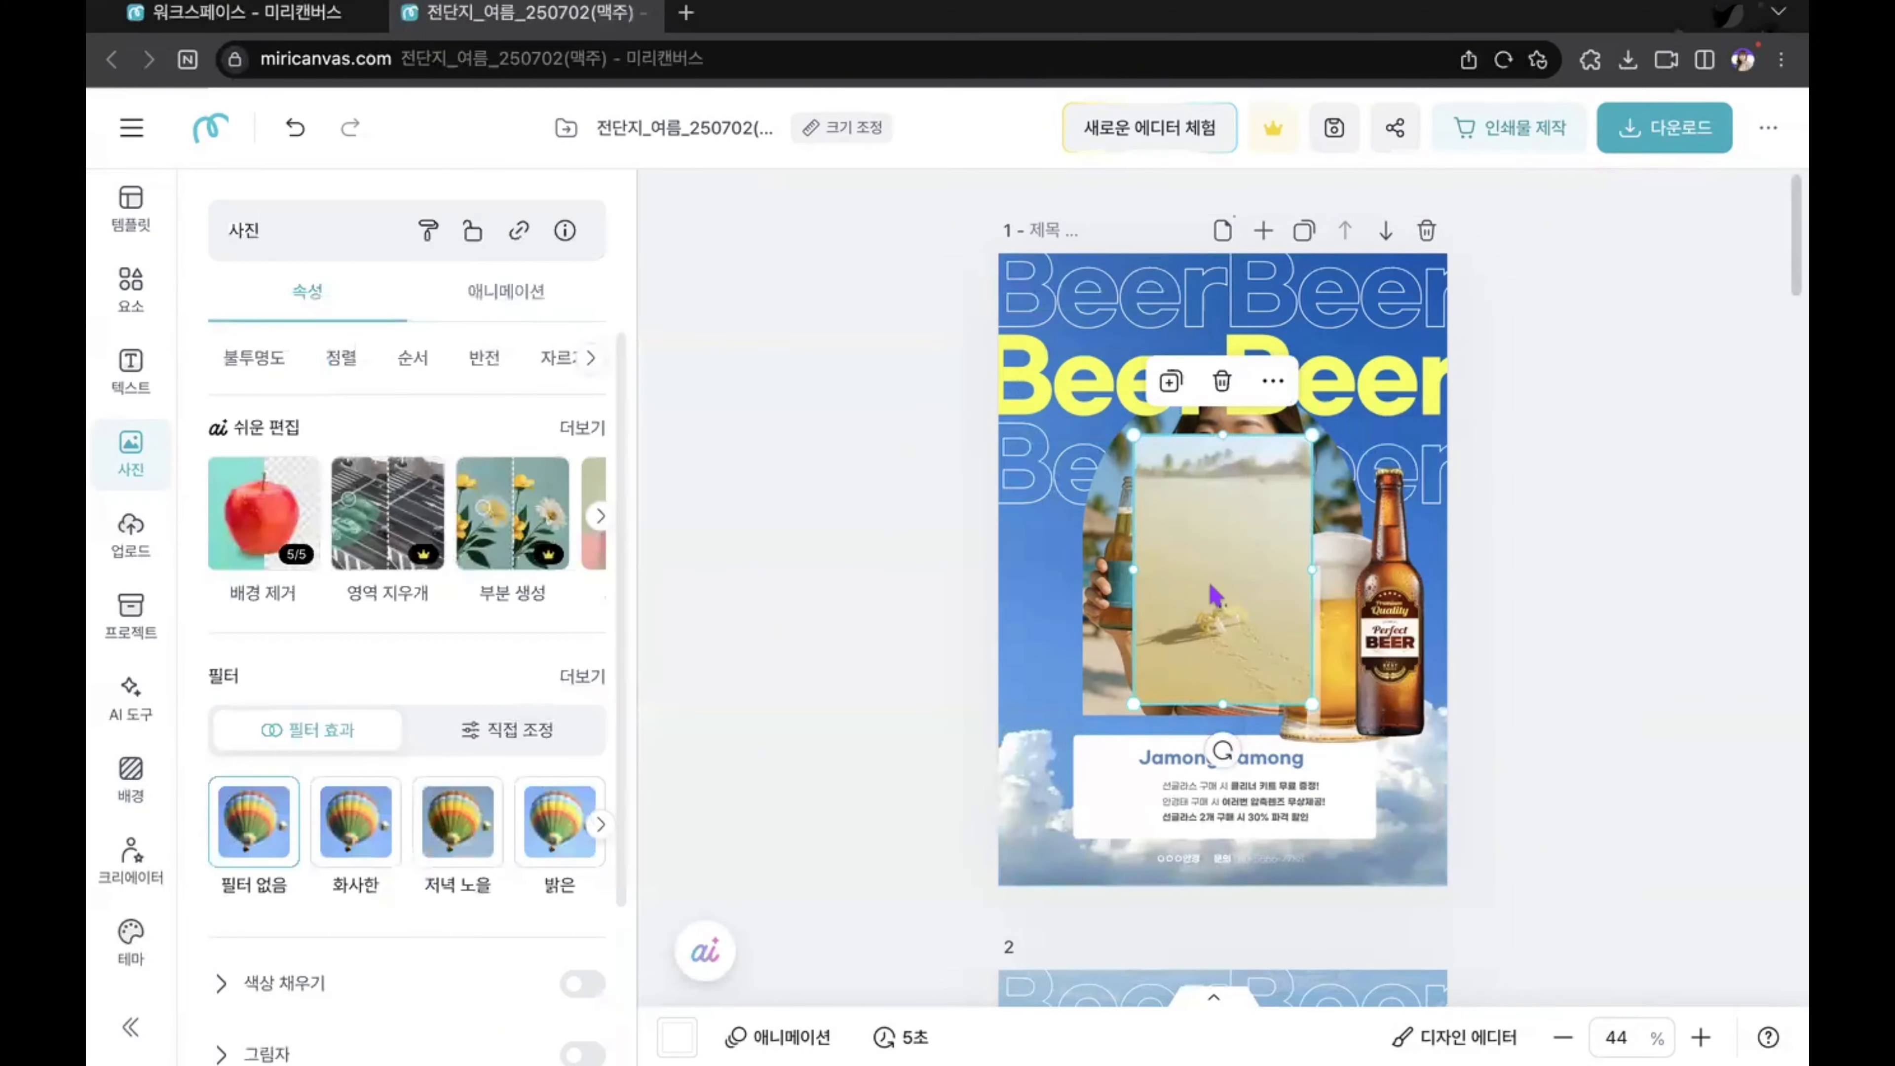
left_click(1273, 380)
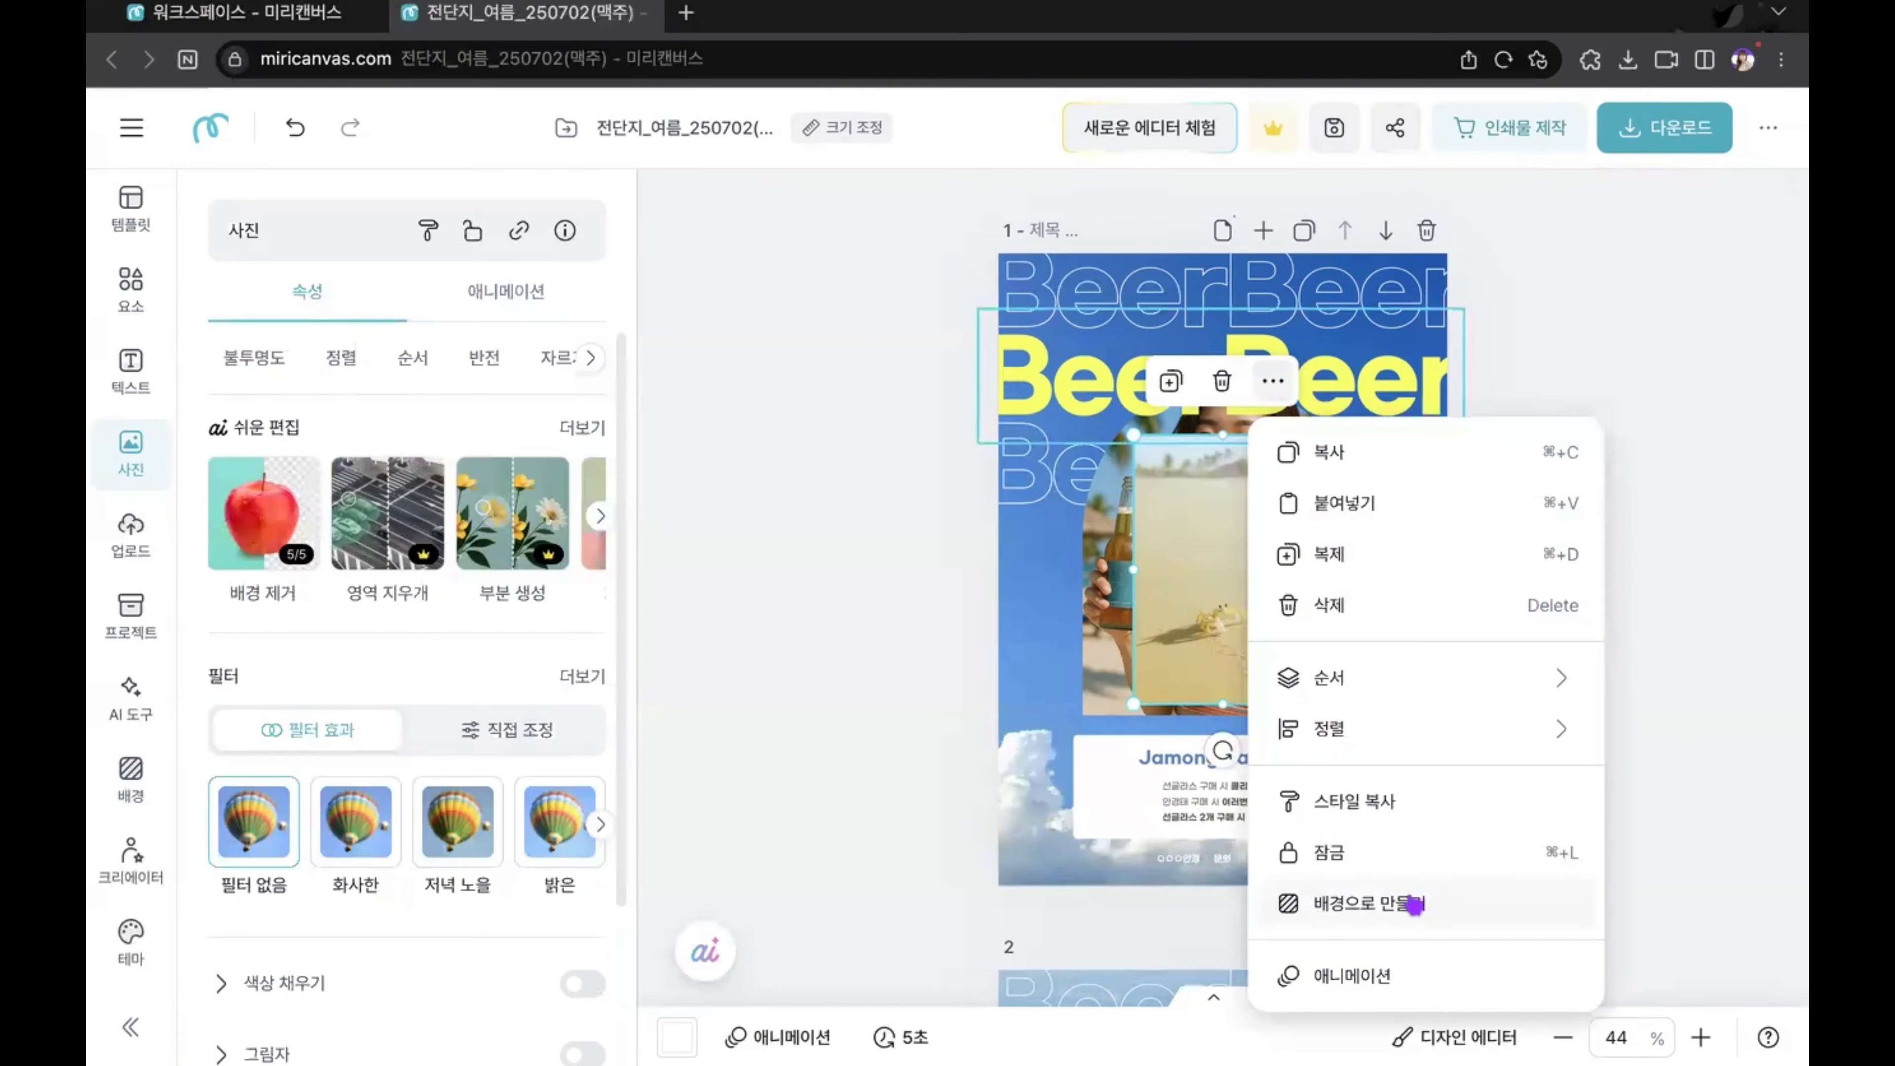
left_click(1415, 905)
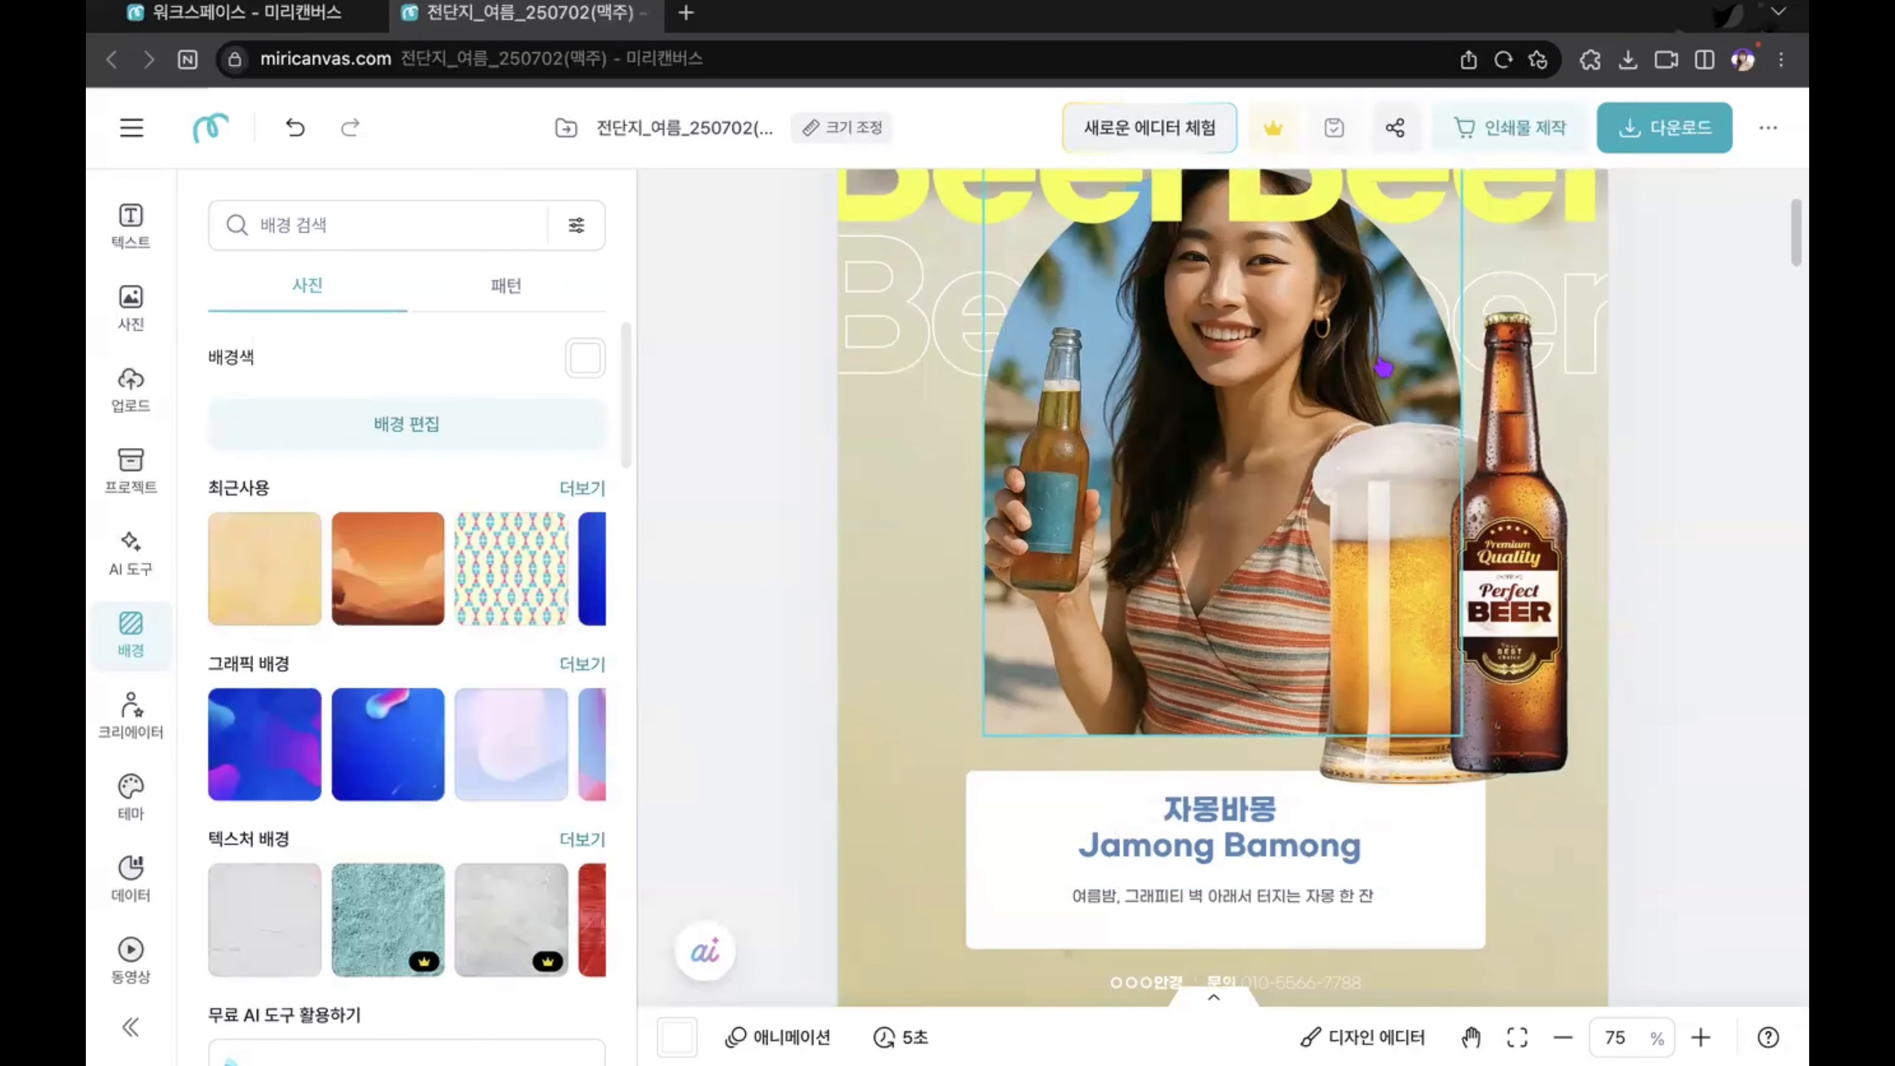
Step: Switch to the beer flyer copy chat in ChatGPT and select the shop name "비치비어랩 (Beach Beer Lab)" for copying
key("ctrl+Right")
key("ctrl+Right")
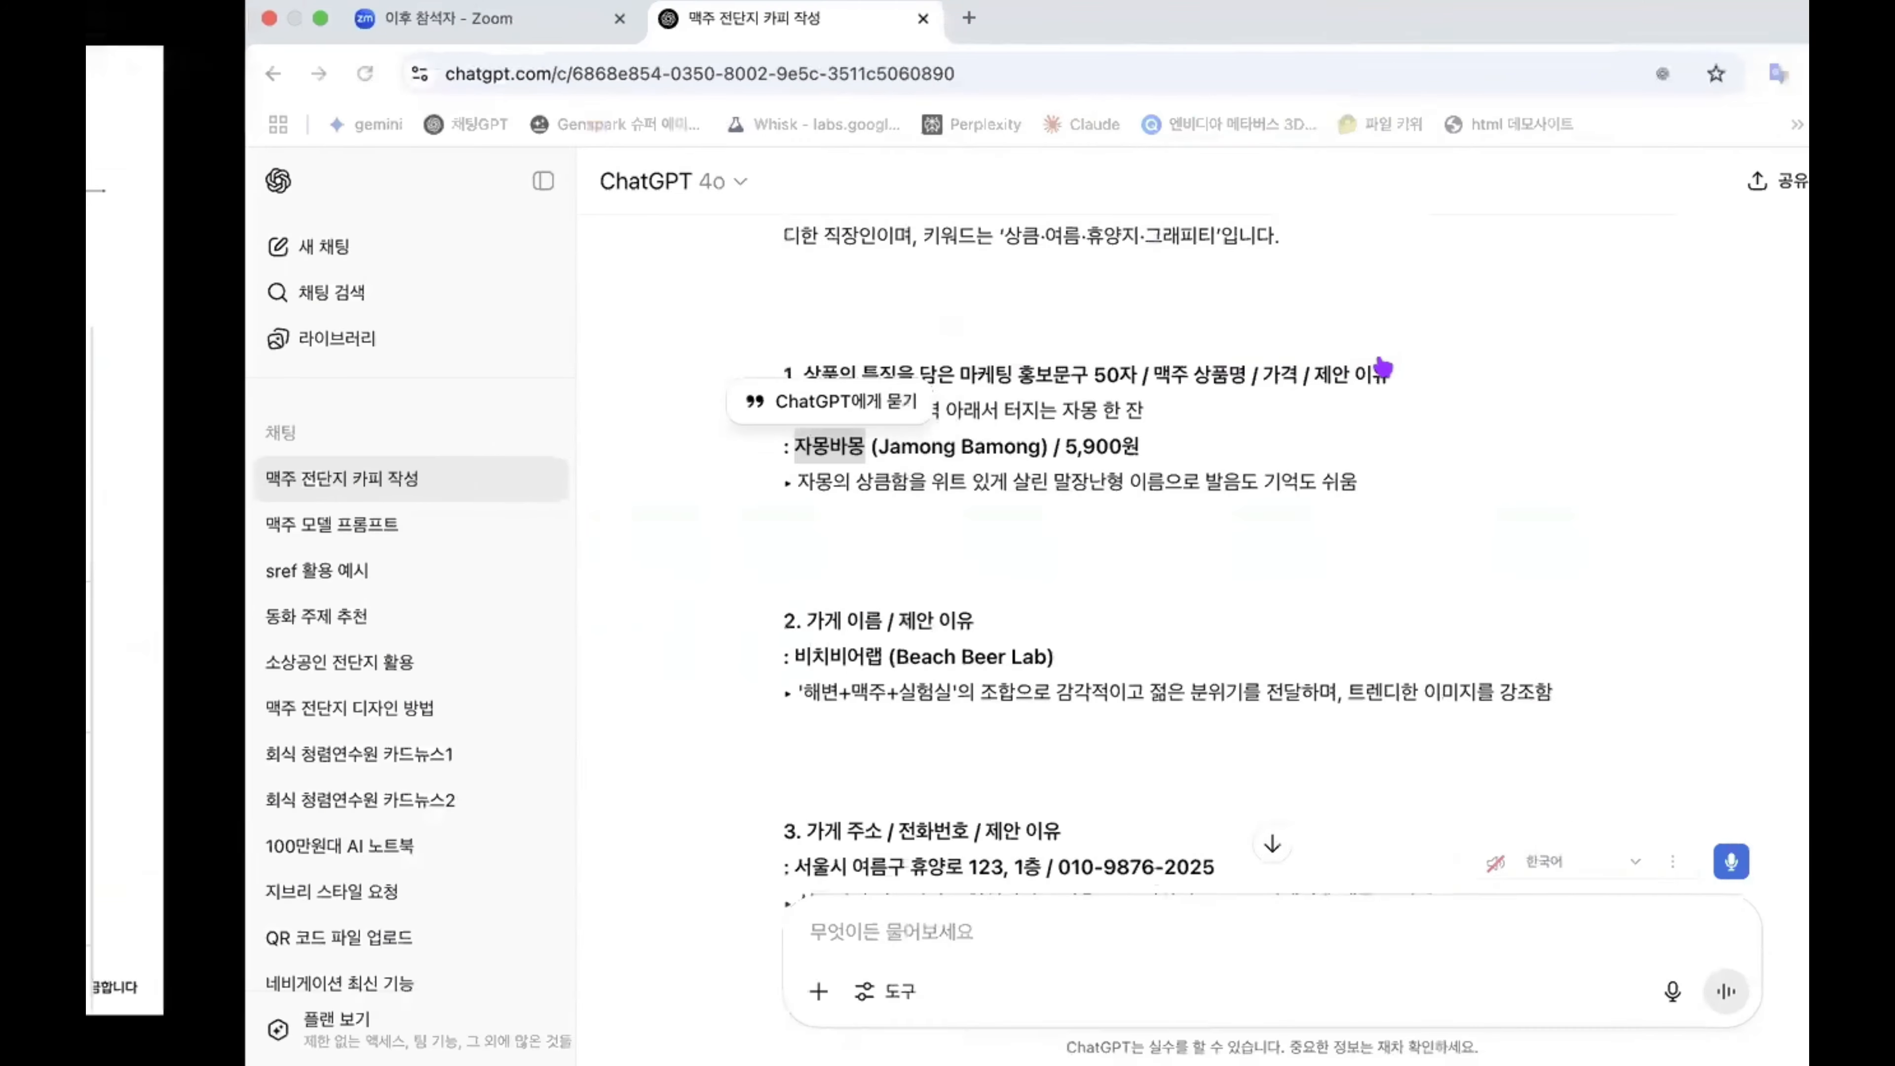
scroll(737, 476, "down", 3)
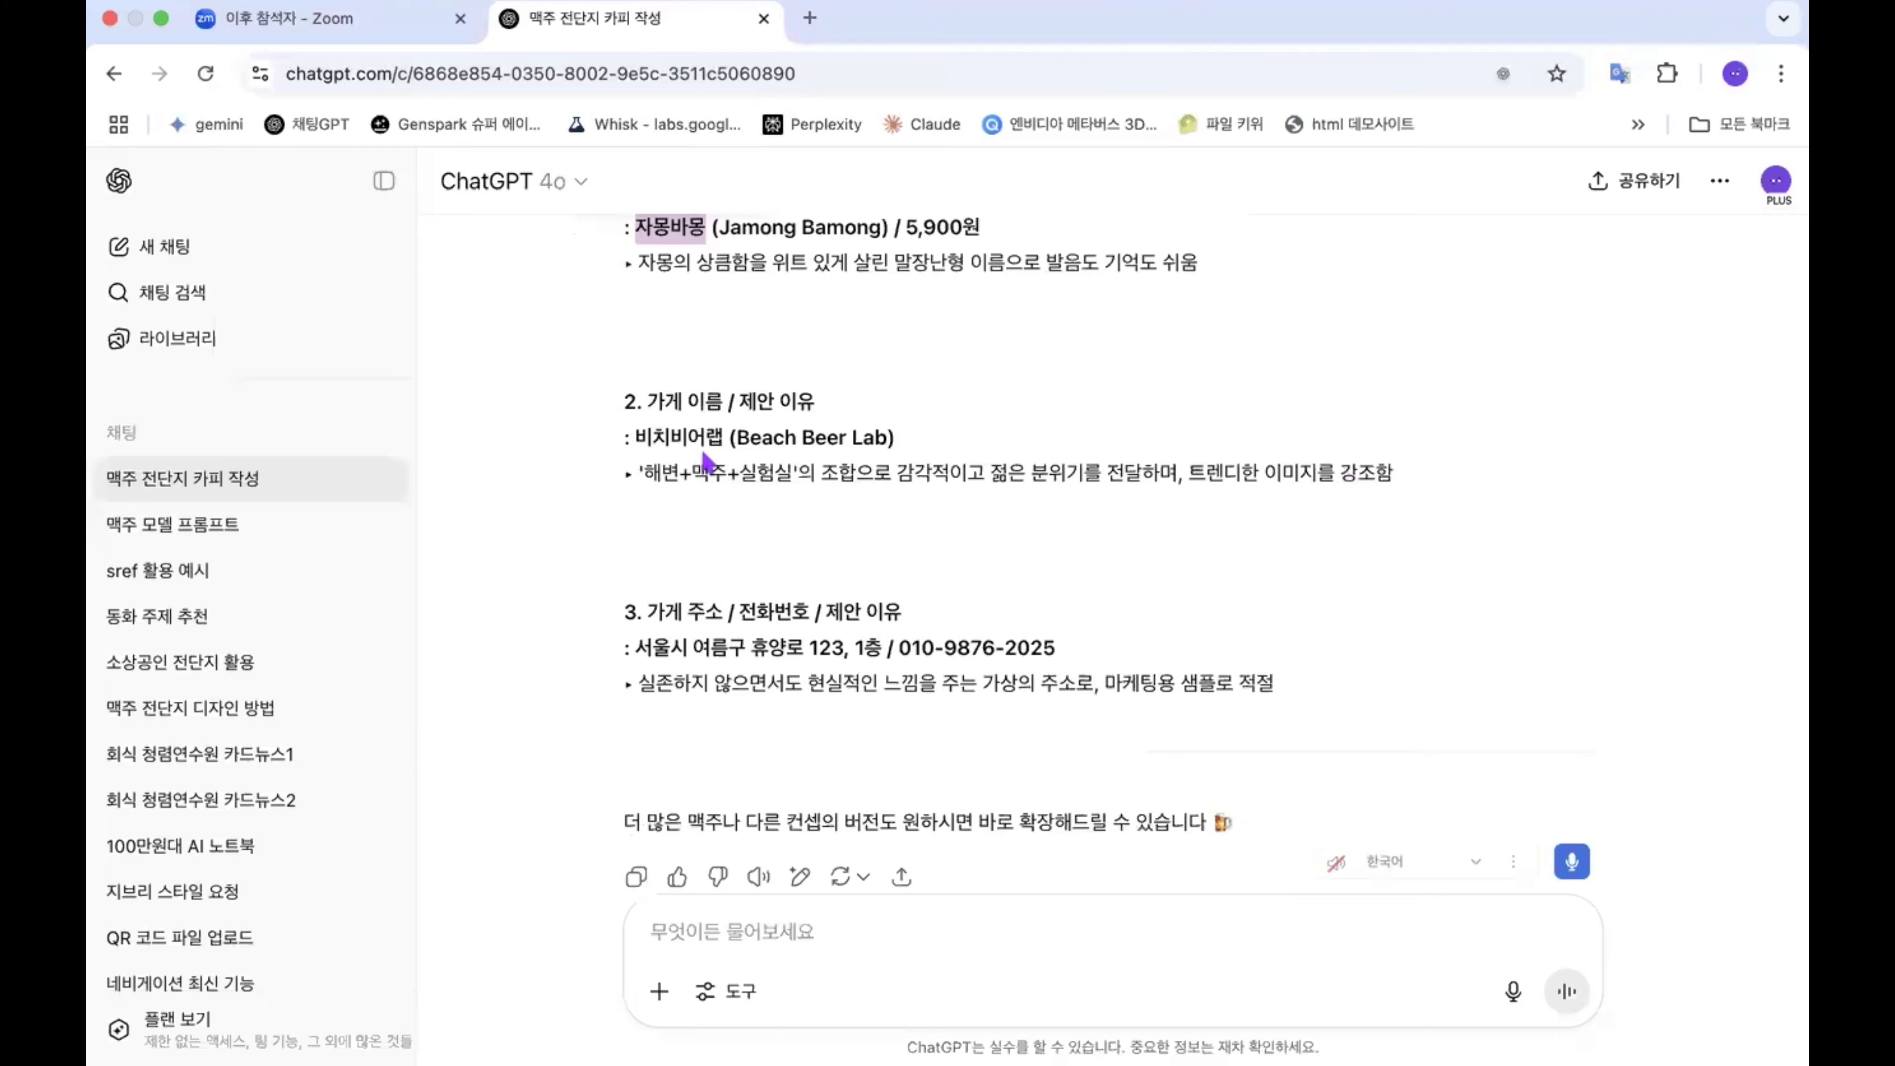
left_click_drag(636, 436, 901, 434)
key("ctrl+c")
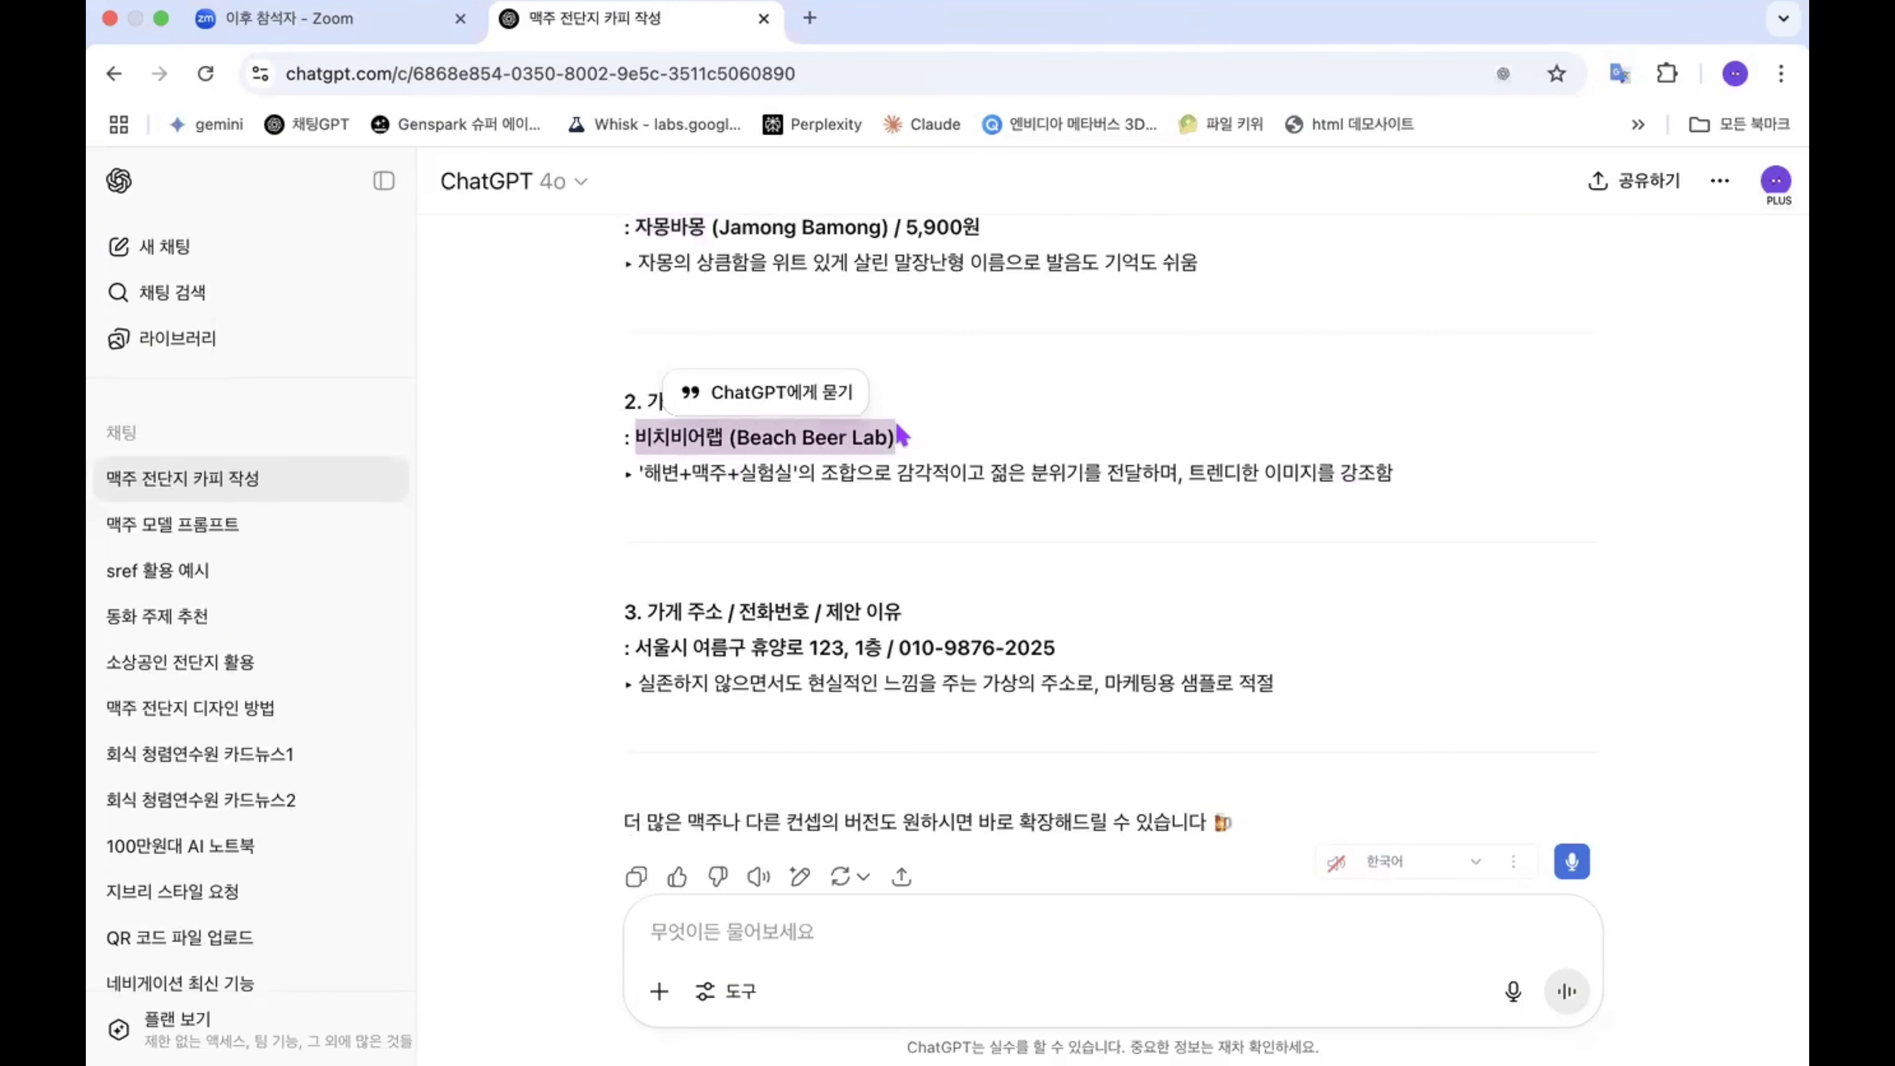
Step: Return to the MiriCanvas flyer and replace the footer text on page 1 with "비치비어랩 (Beach Beer Lab)"
key("ctrl+Left")
key("ctrl+Left")
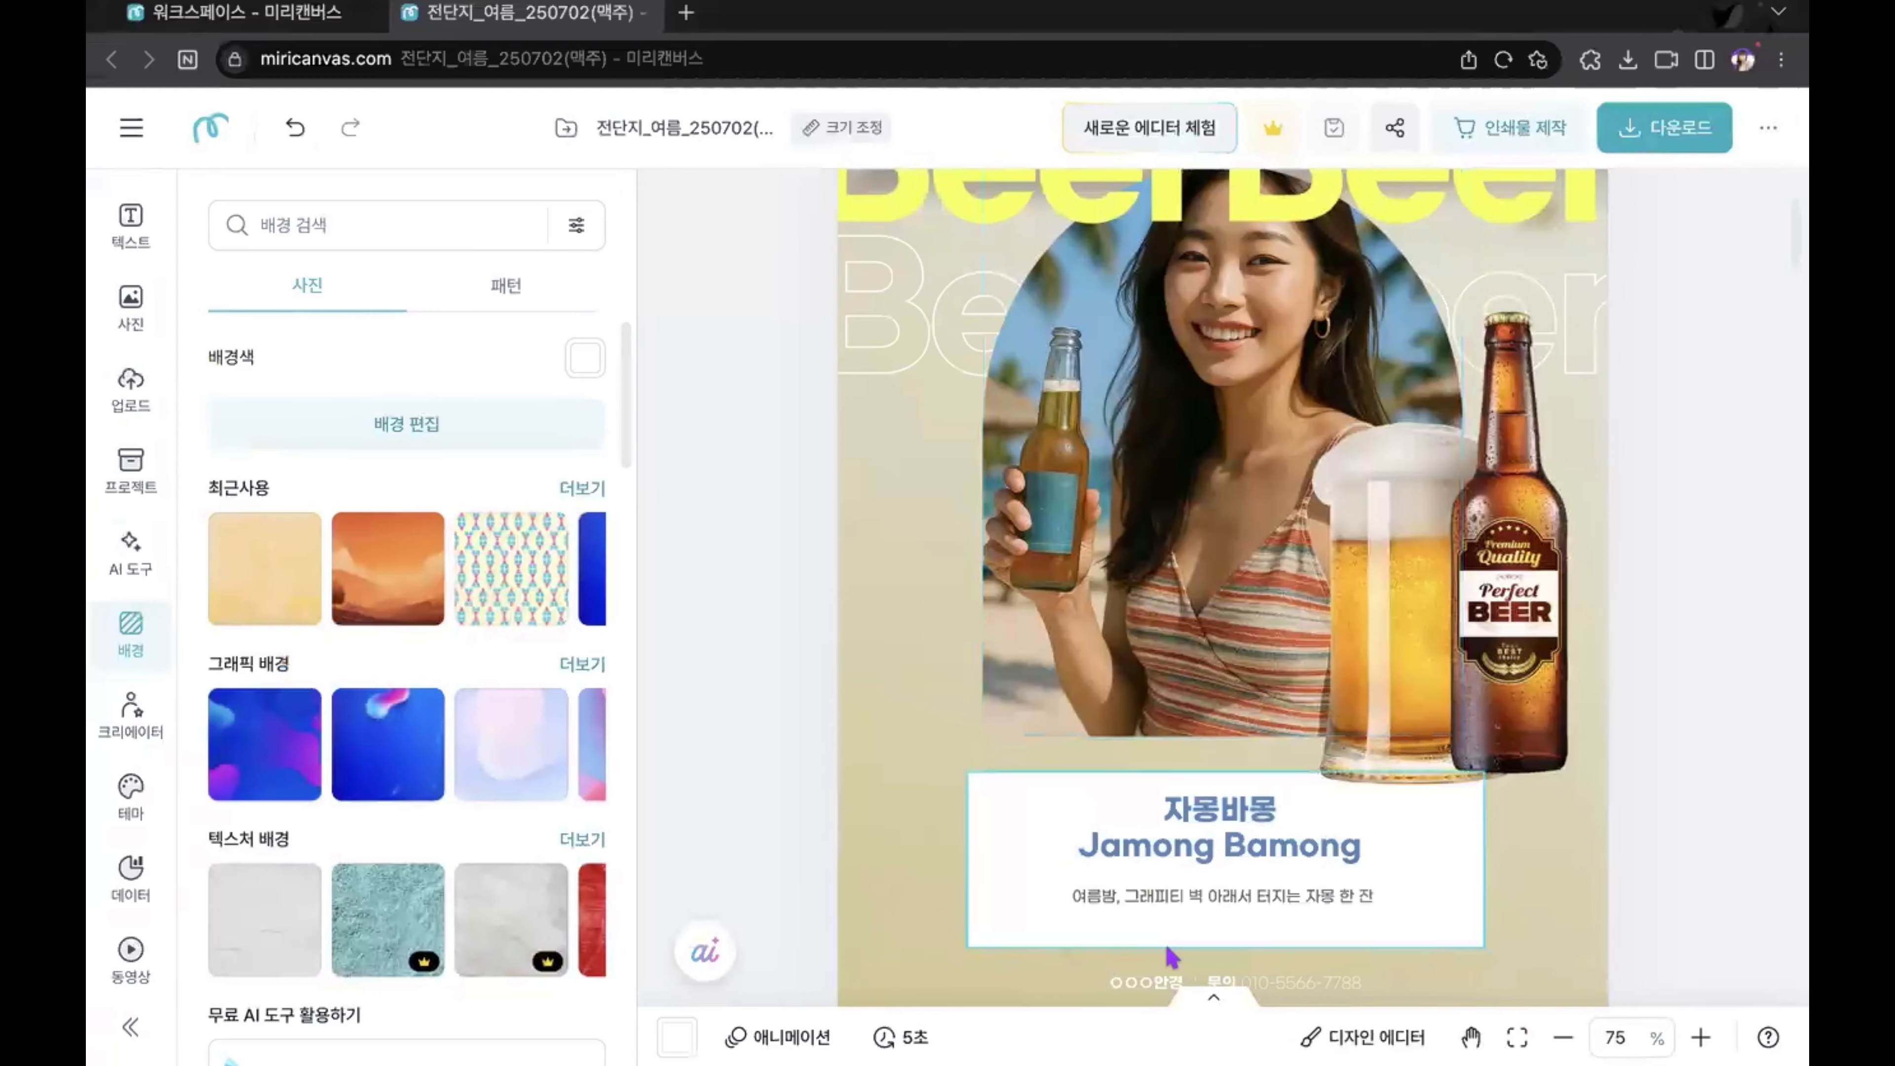
scroll(1169, 957, "down", 3)
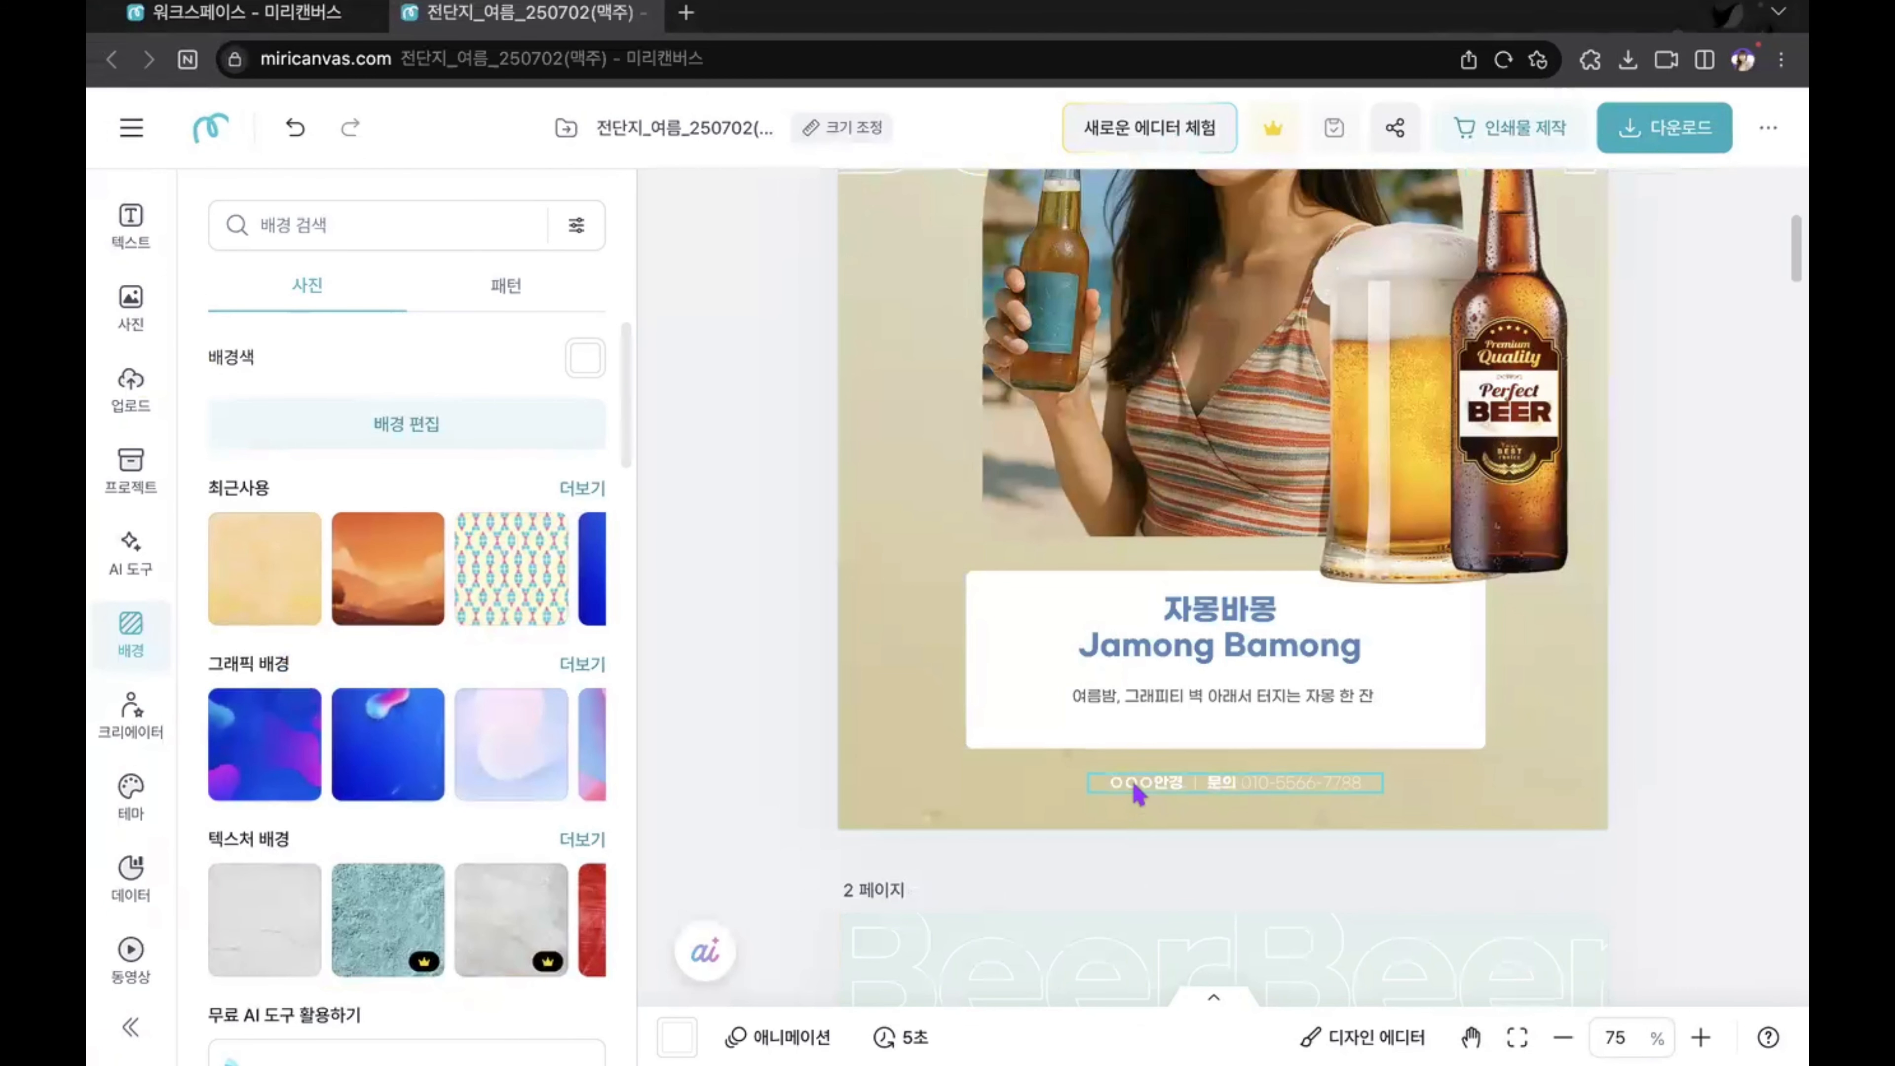
left_click(1137, 791)
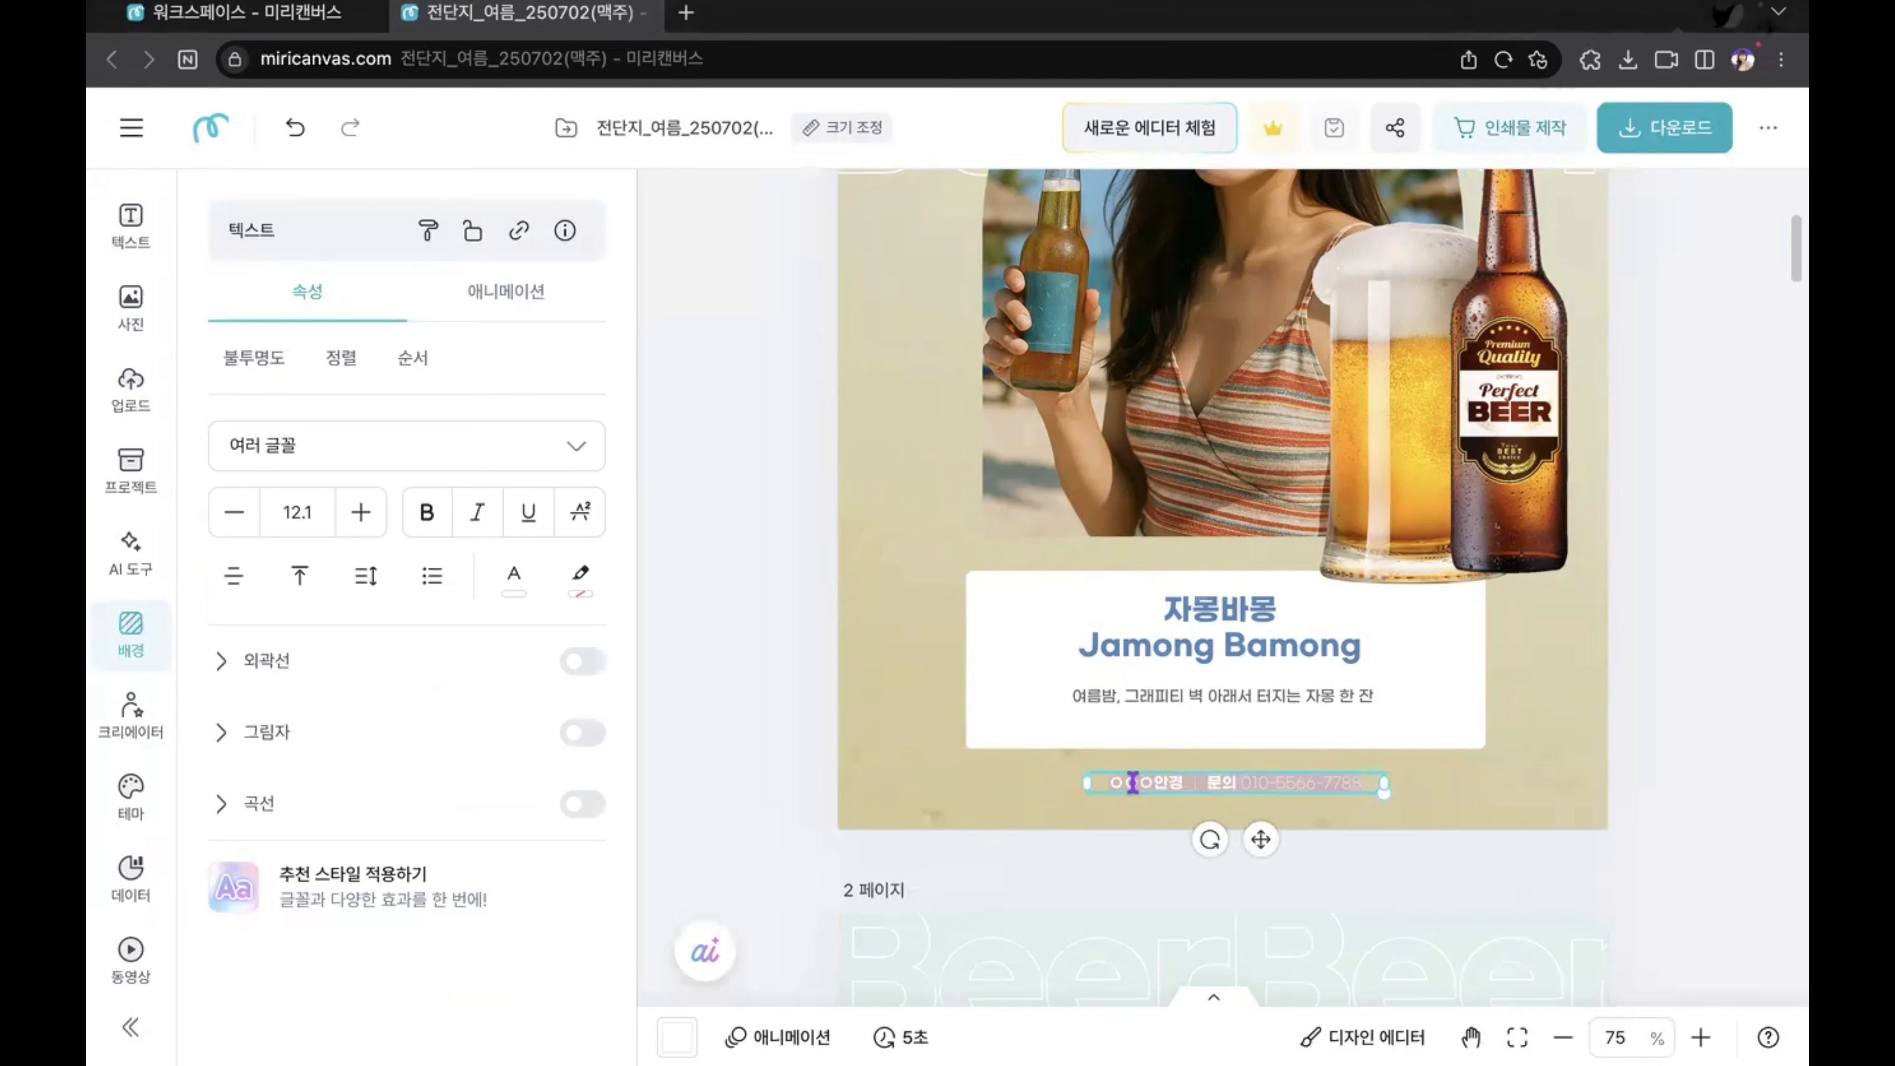
key("ctrl+v")
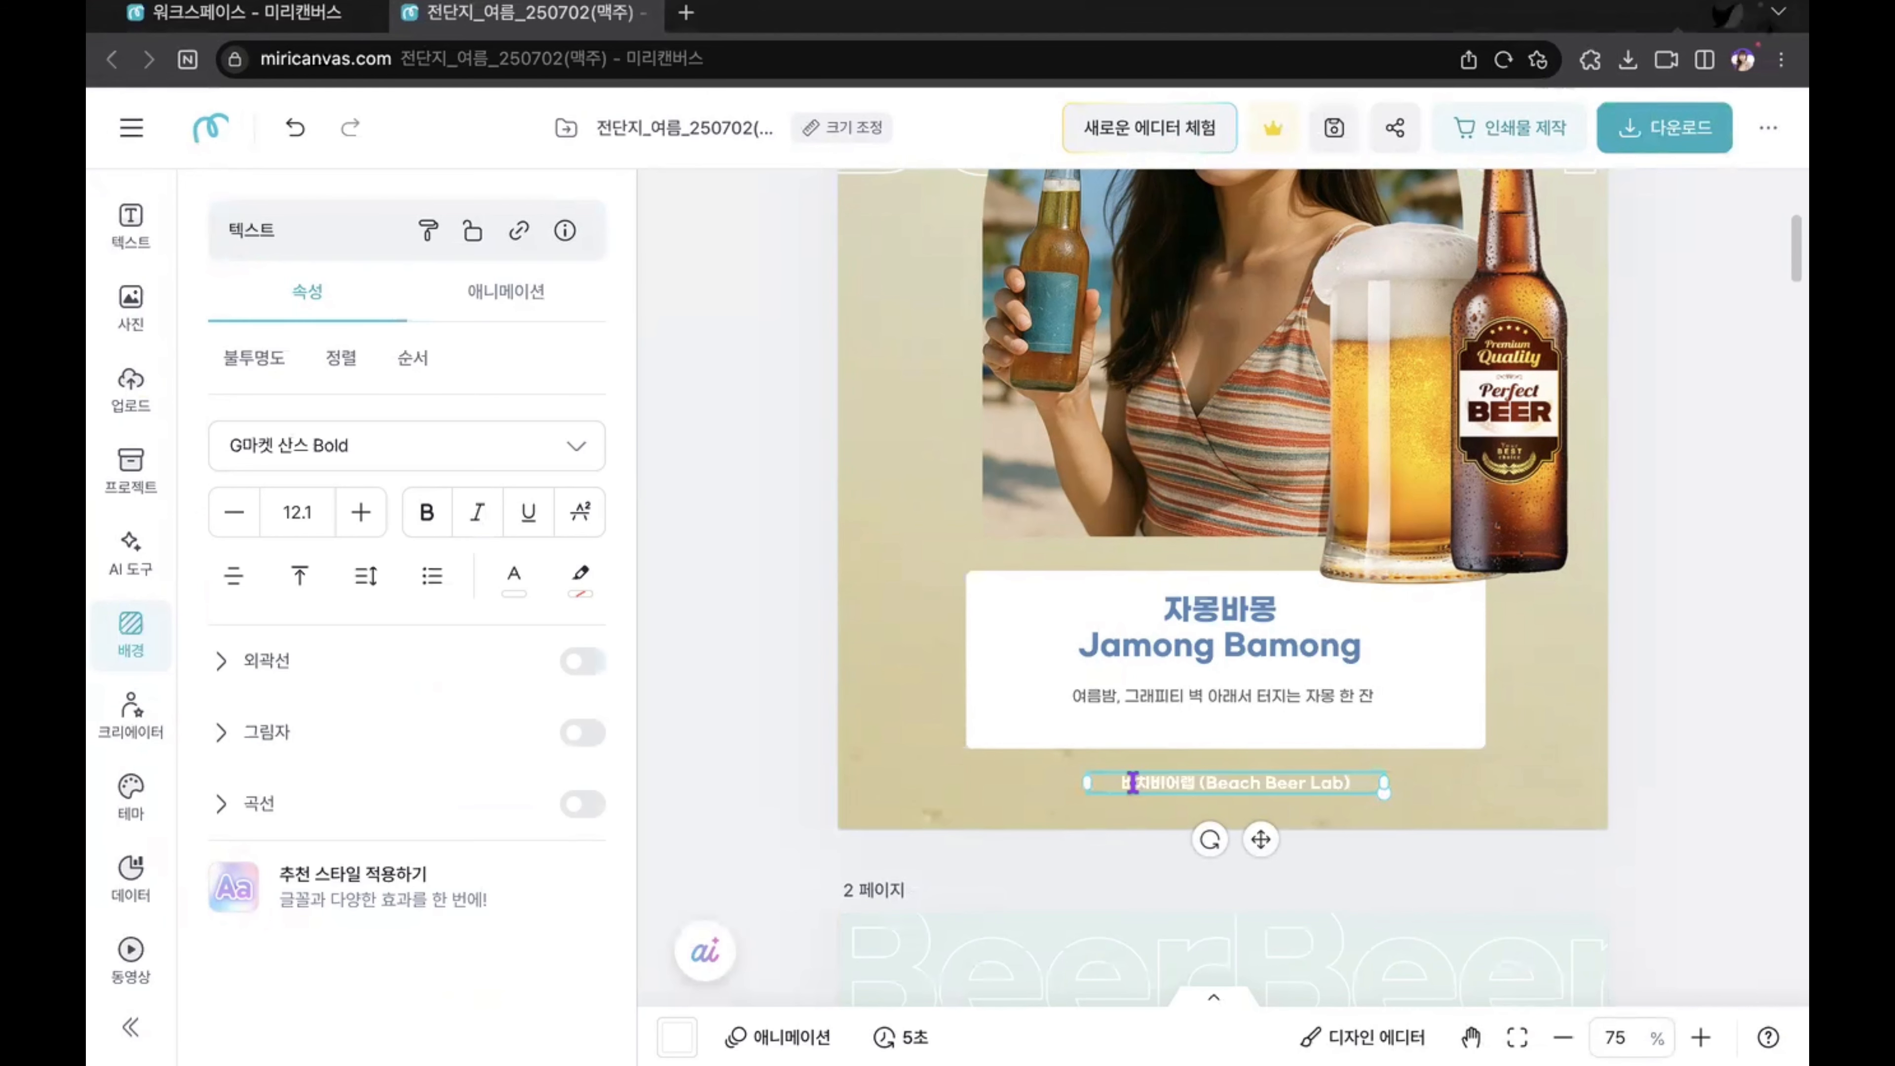
left_click(1698, 753)
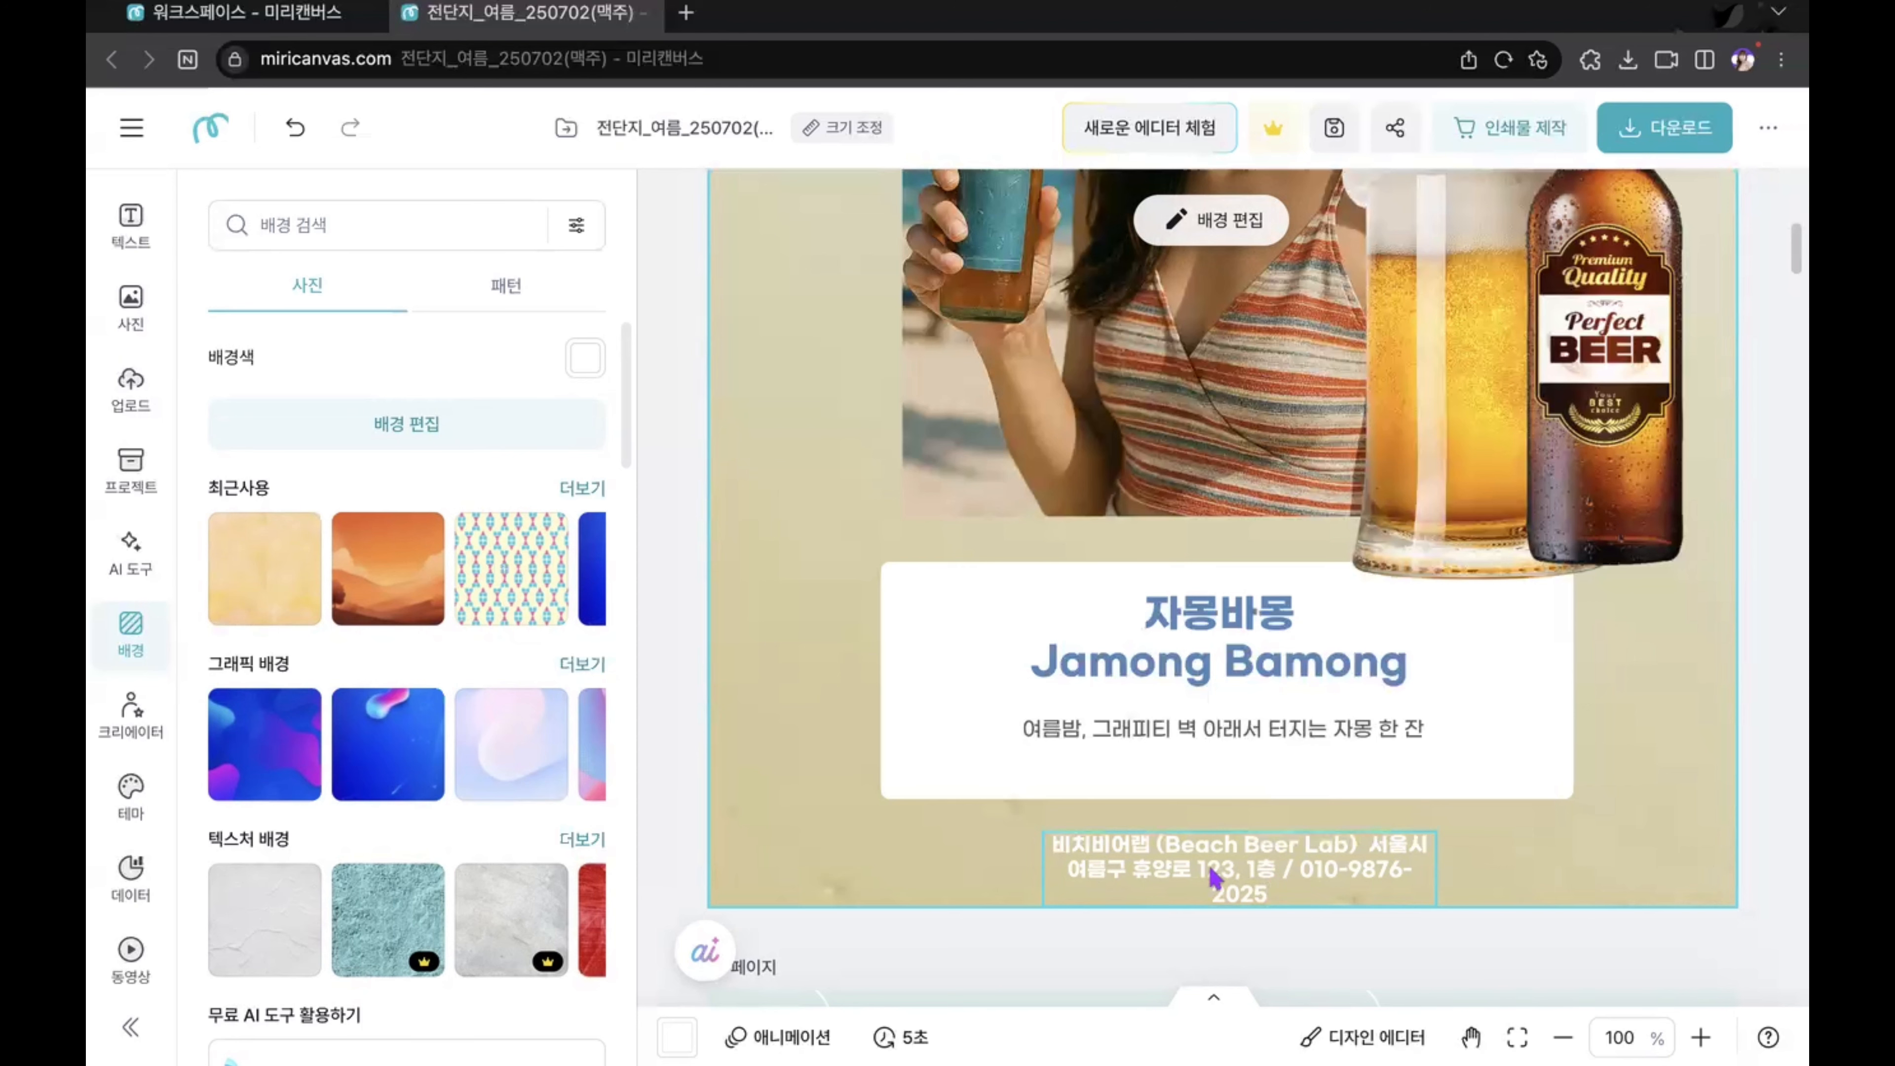
Step: Try widening the footer shop details text box from its right and left edges, undoing each resize
left_click(1305, 875)
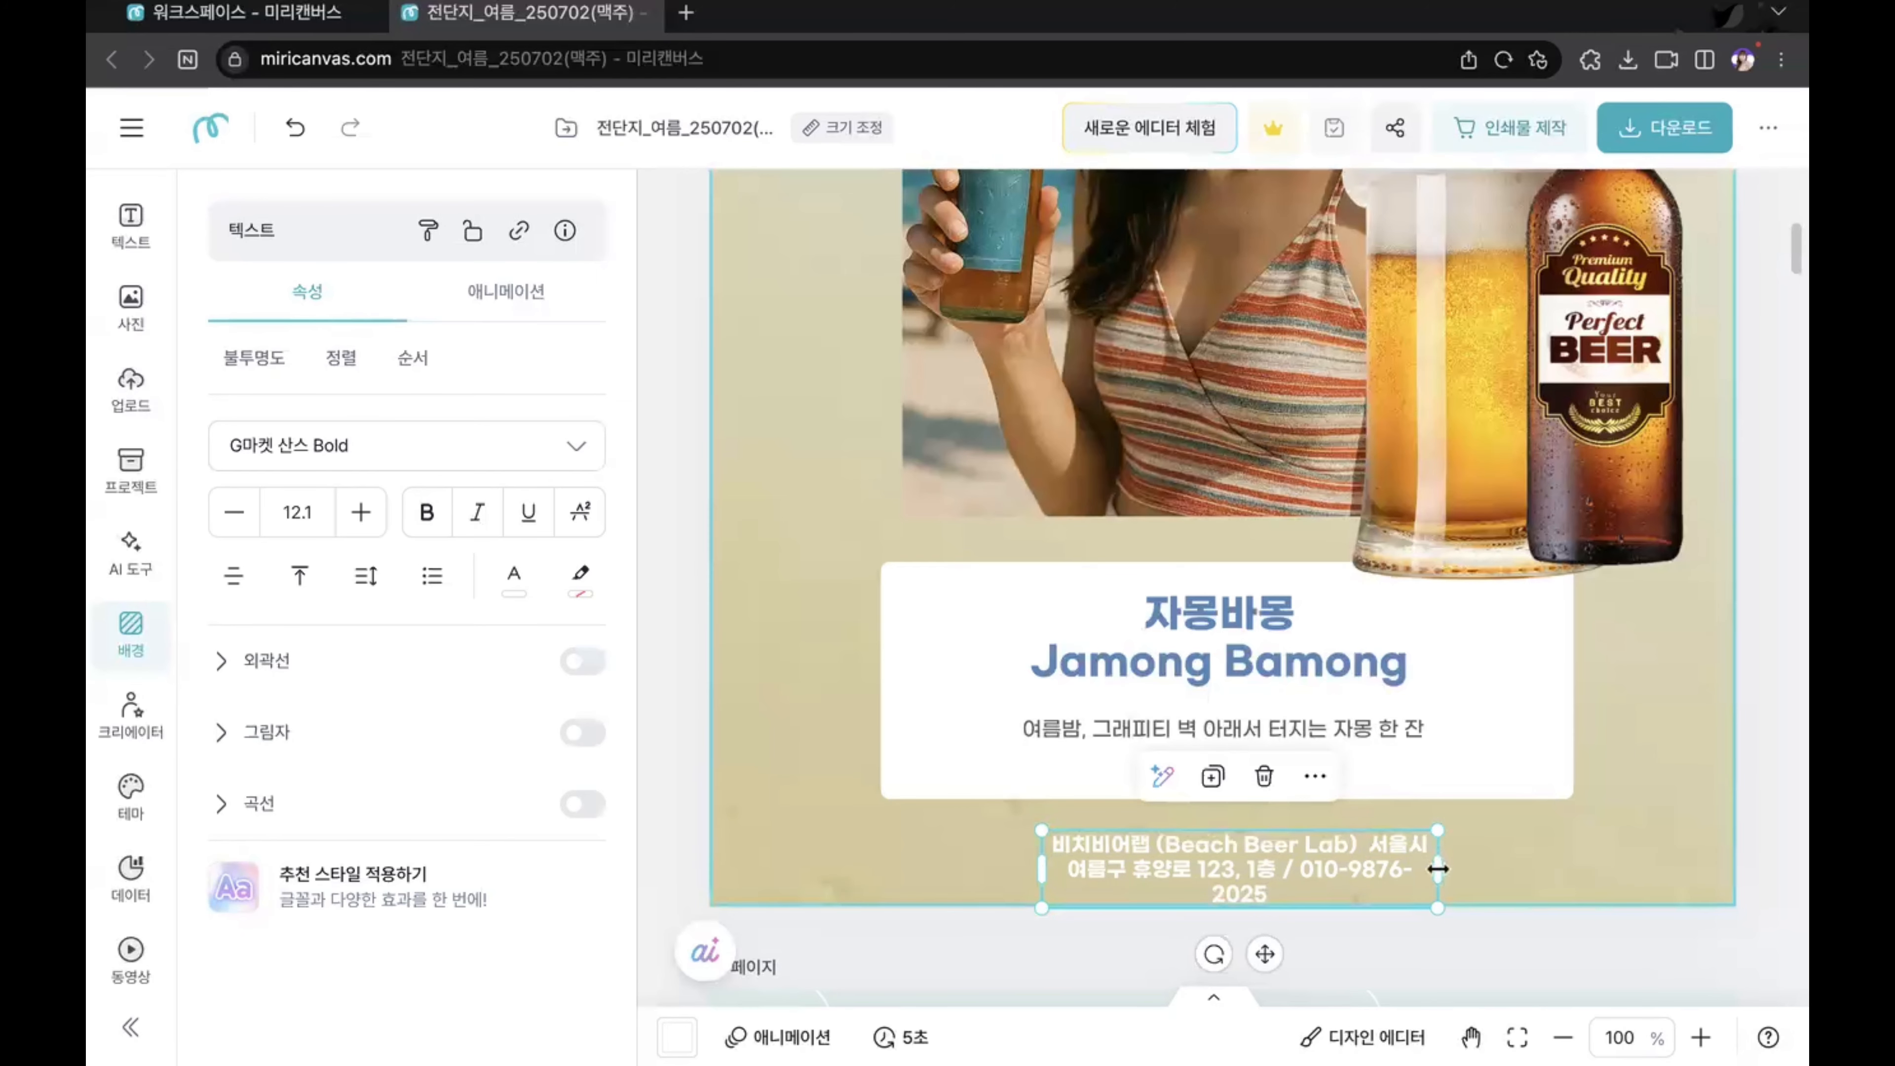
left_click_drag(1438, 868, 1595, 857)
key("super+z")
left_click_drag(1444, 868, 1635, 869)
key("super+z")
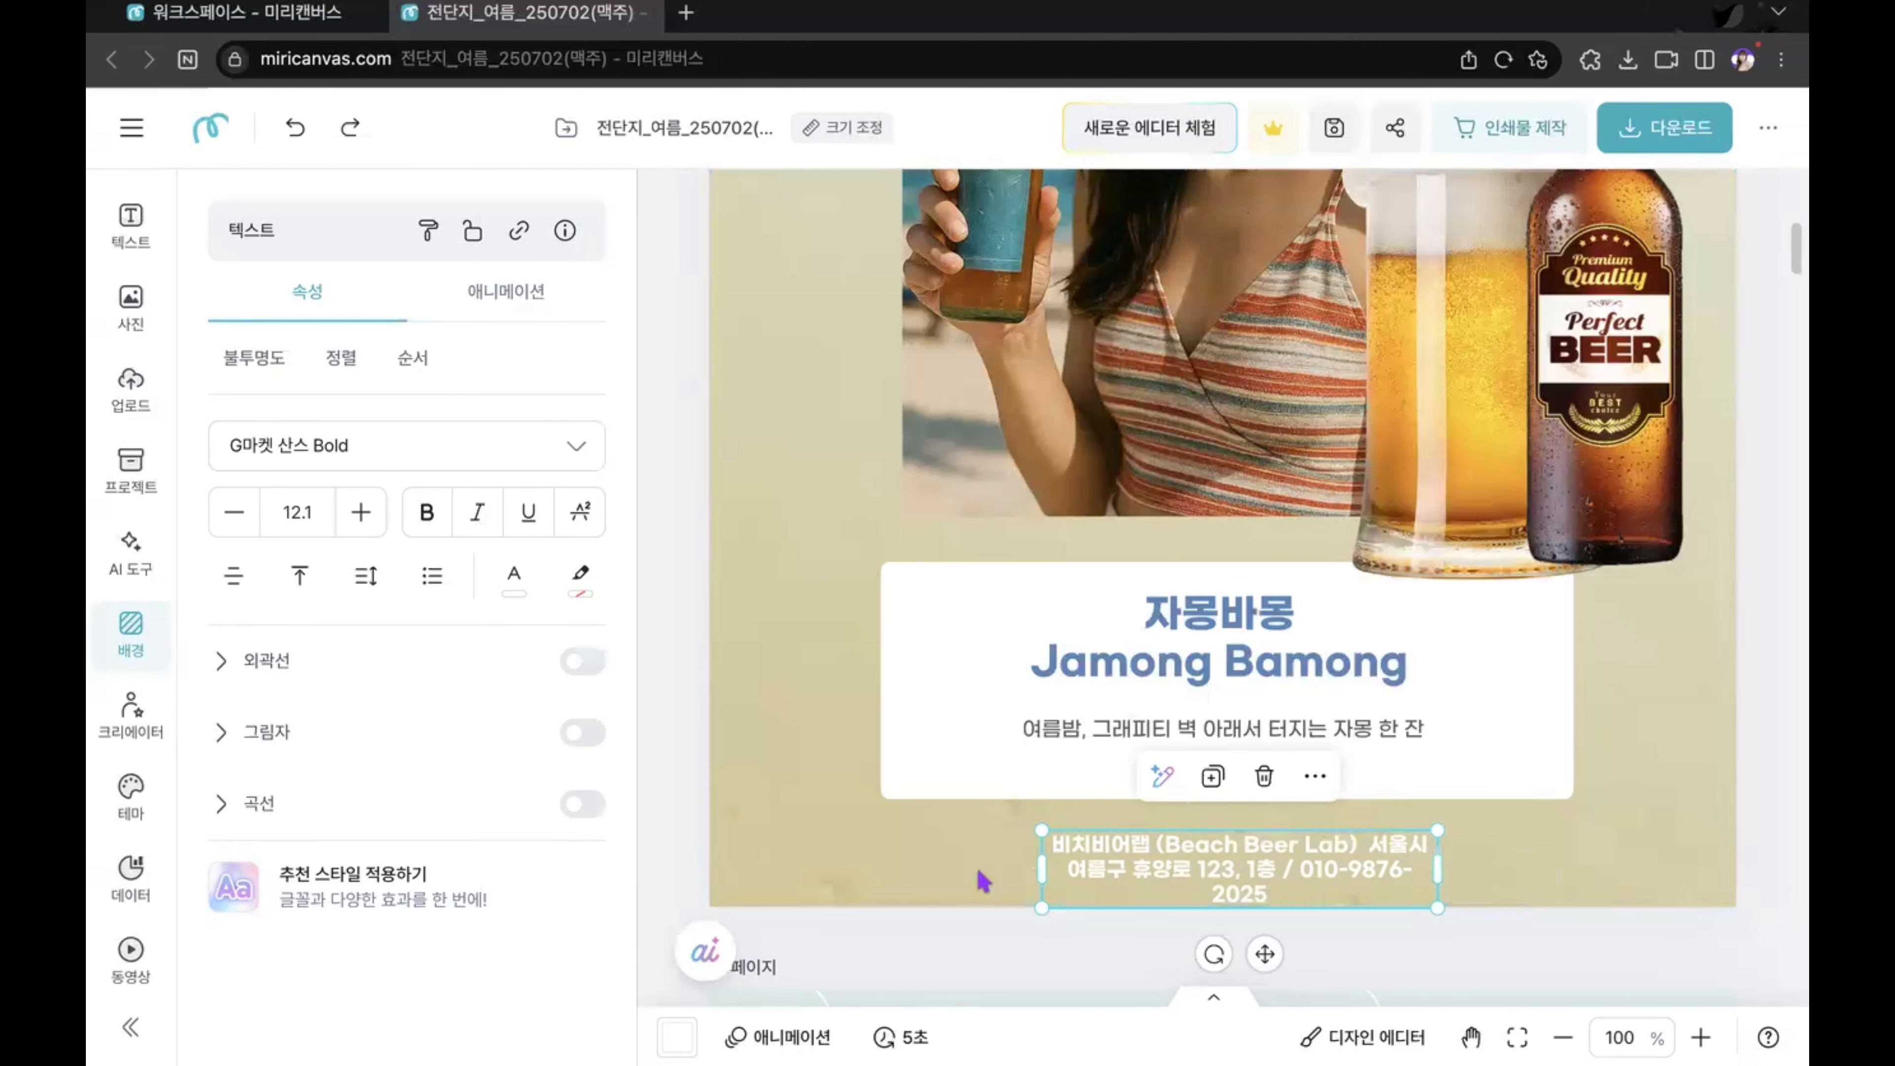
left_click_drag(1042, 868, 785, 849)
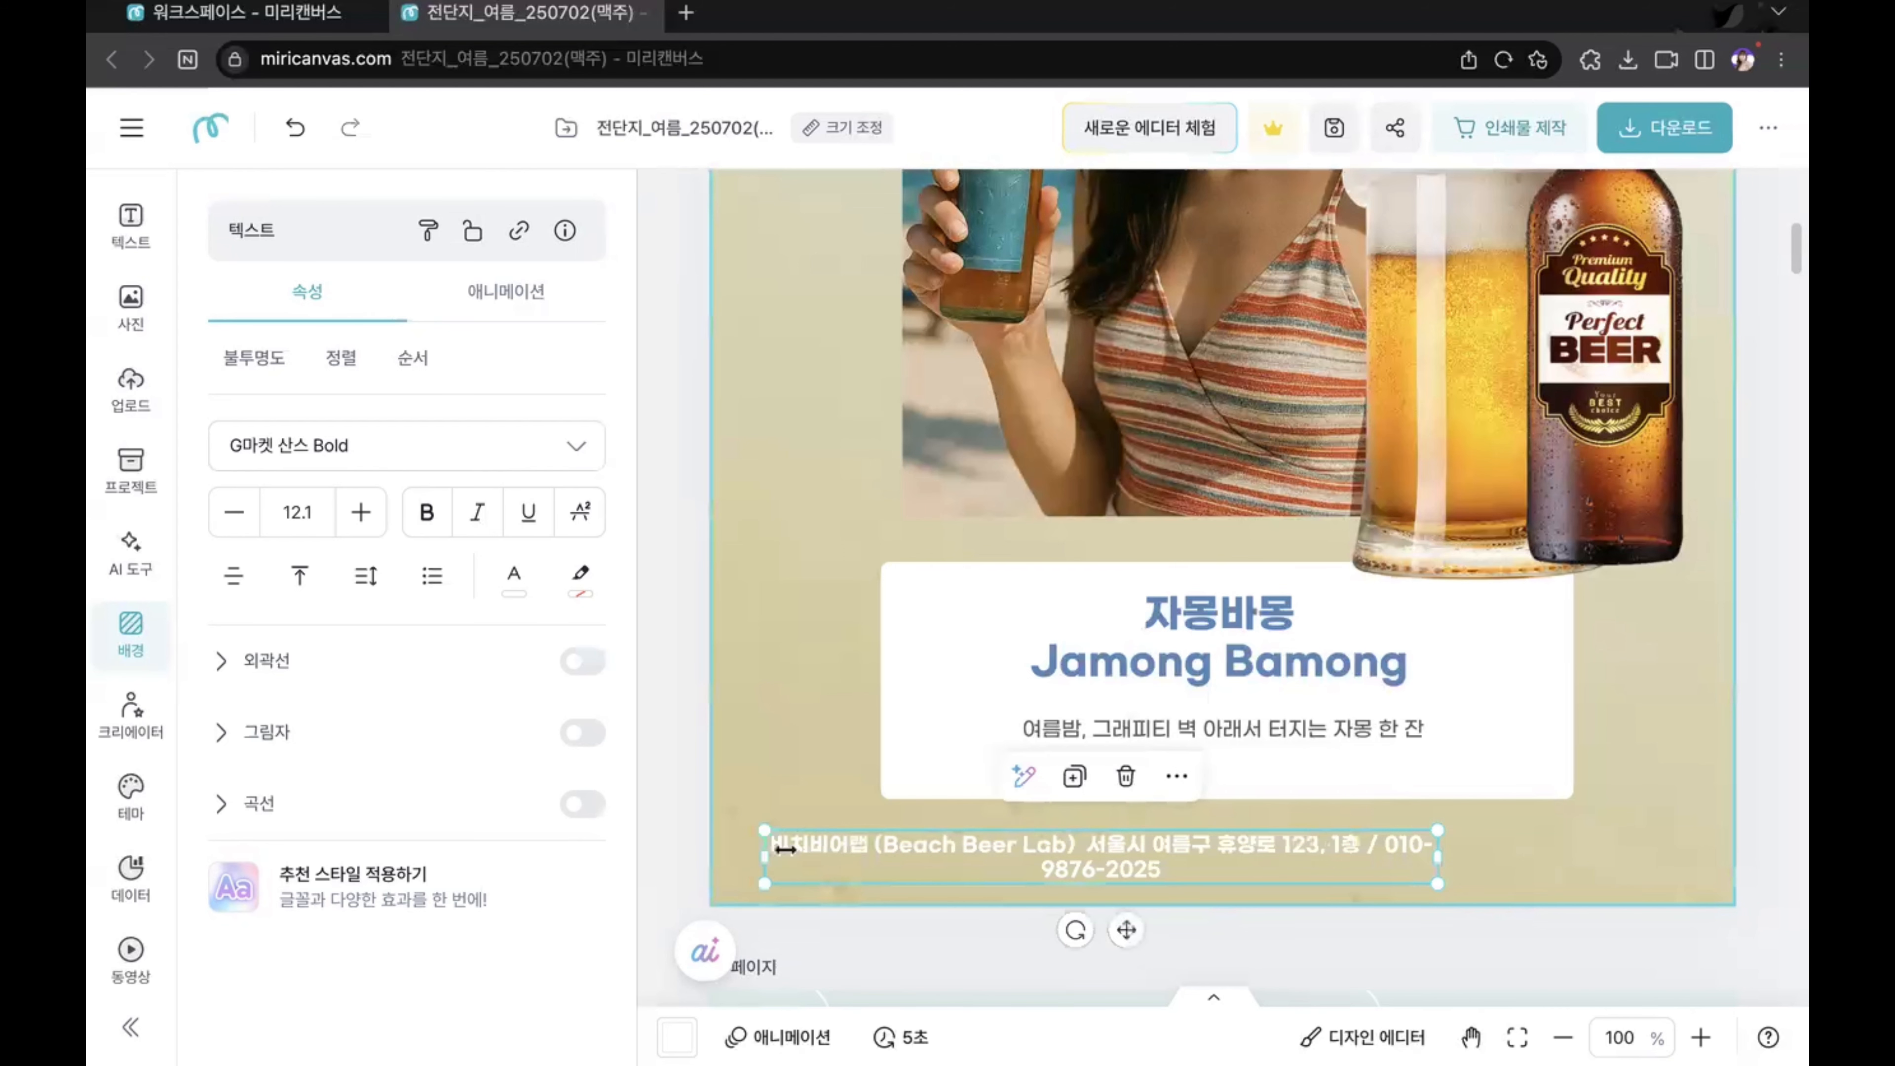
key("ctrl+z")
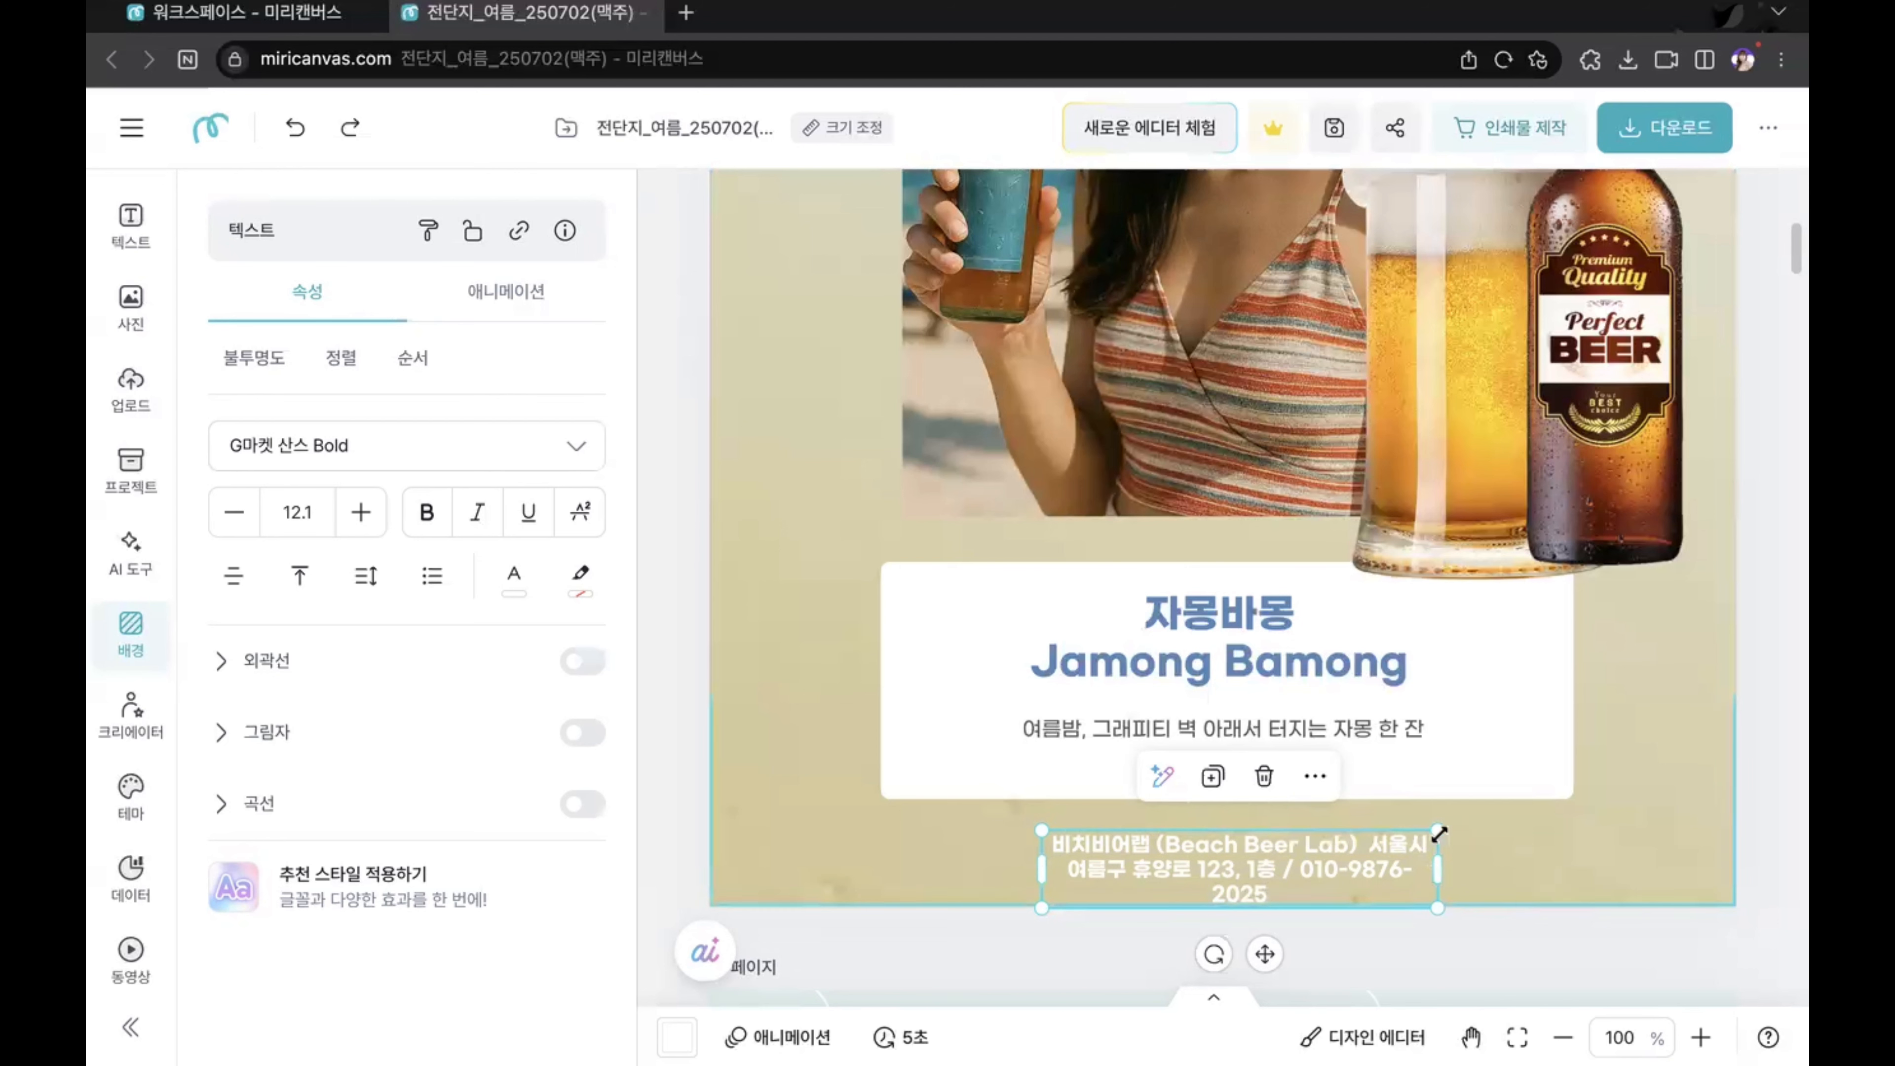
Step: Widen the footer shop details text box so its text fits on one line, and fine-tune its right edge
left_click_drag(1437, 868, 1648, 864)
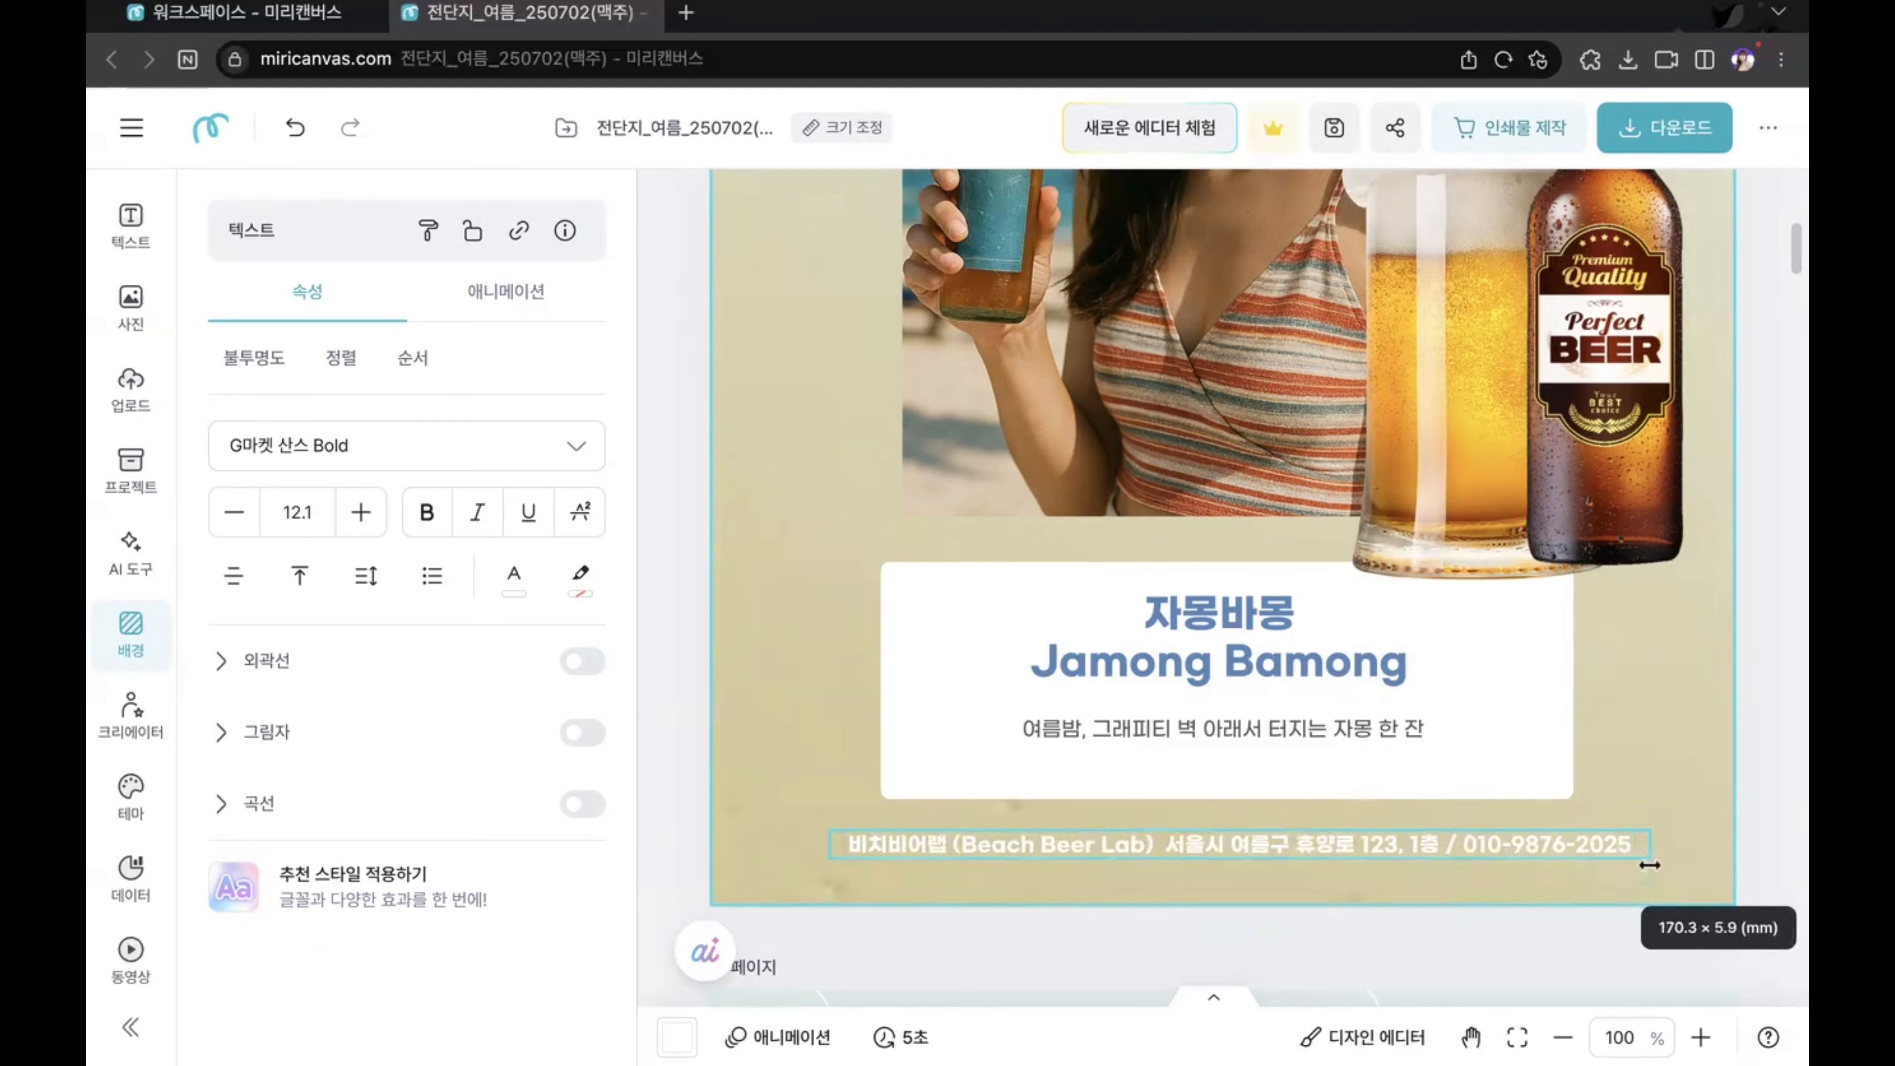
left_click_drag(1648, 865, 1609, 866)
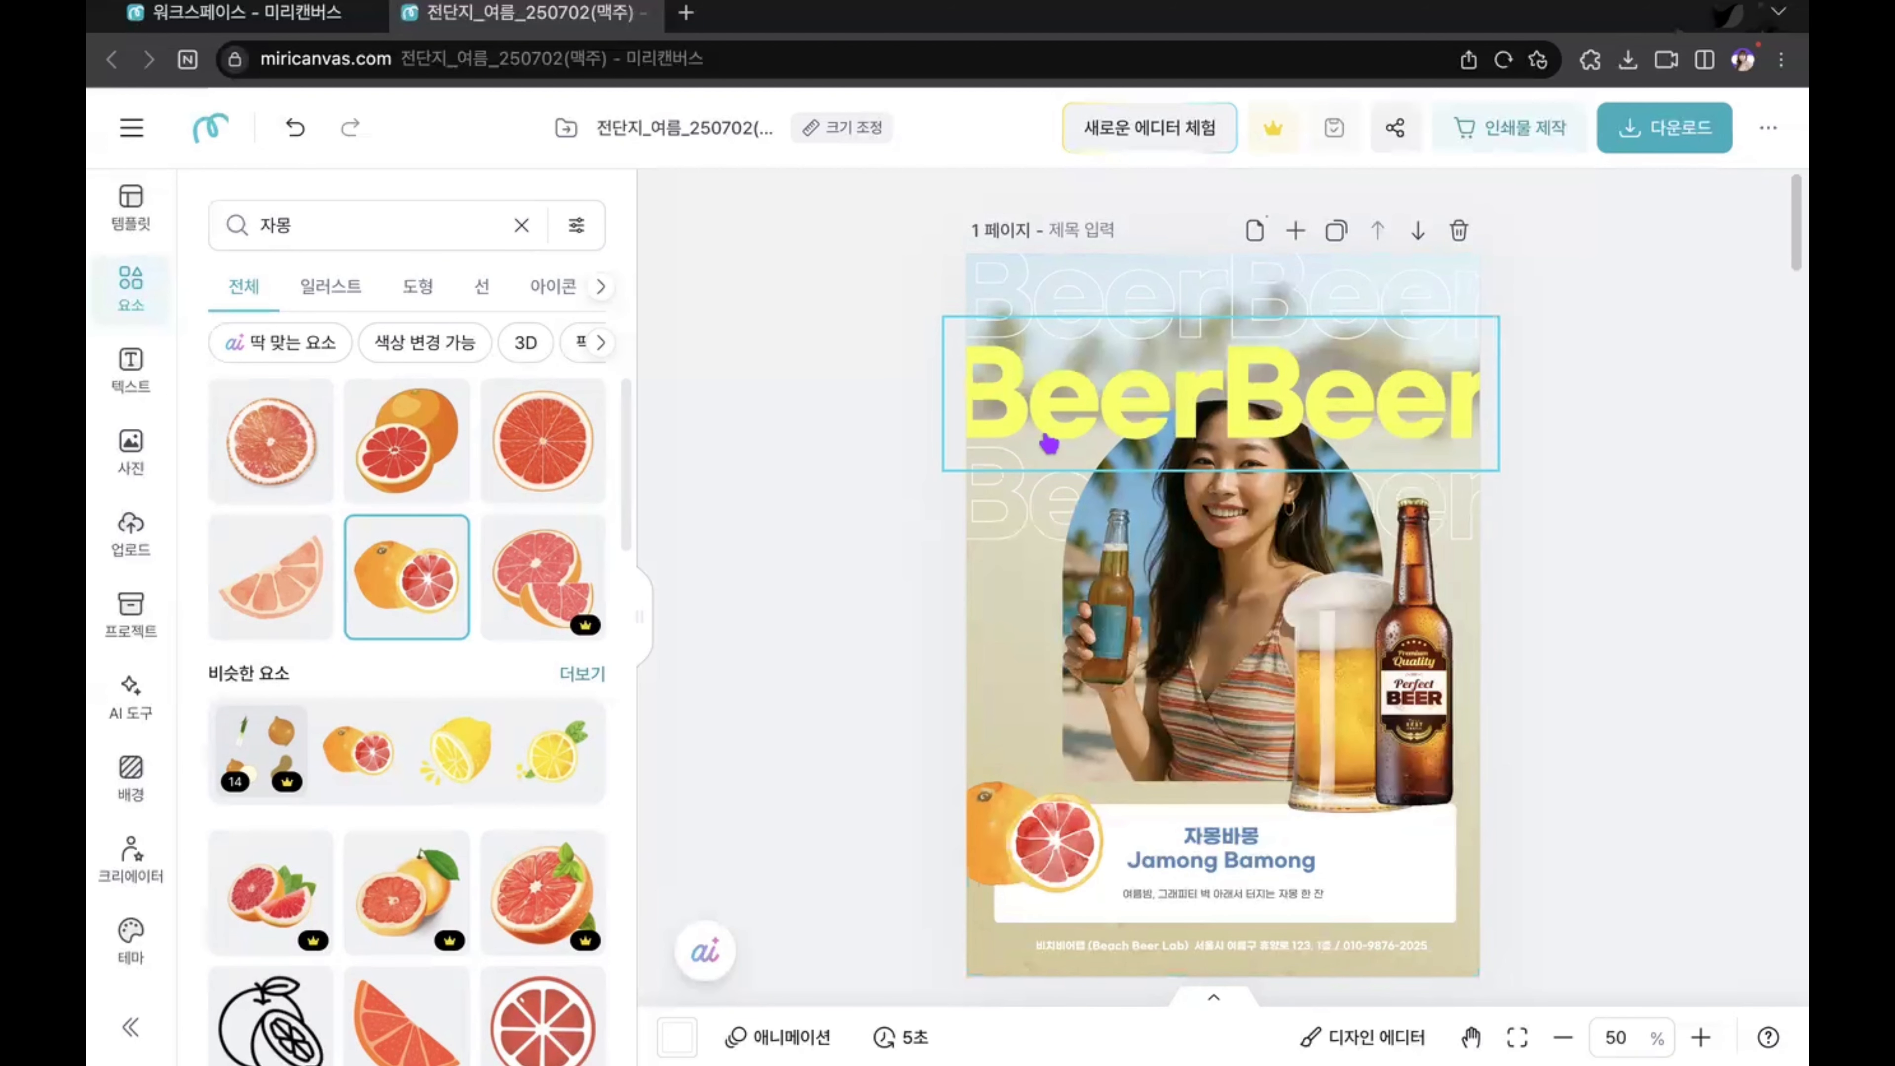
Step: Try the grapefruit's red #F24C44 and its peel orange #FF9E12 as the colour of the yellow BeerBeer heading
left_click(1136, 400)
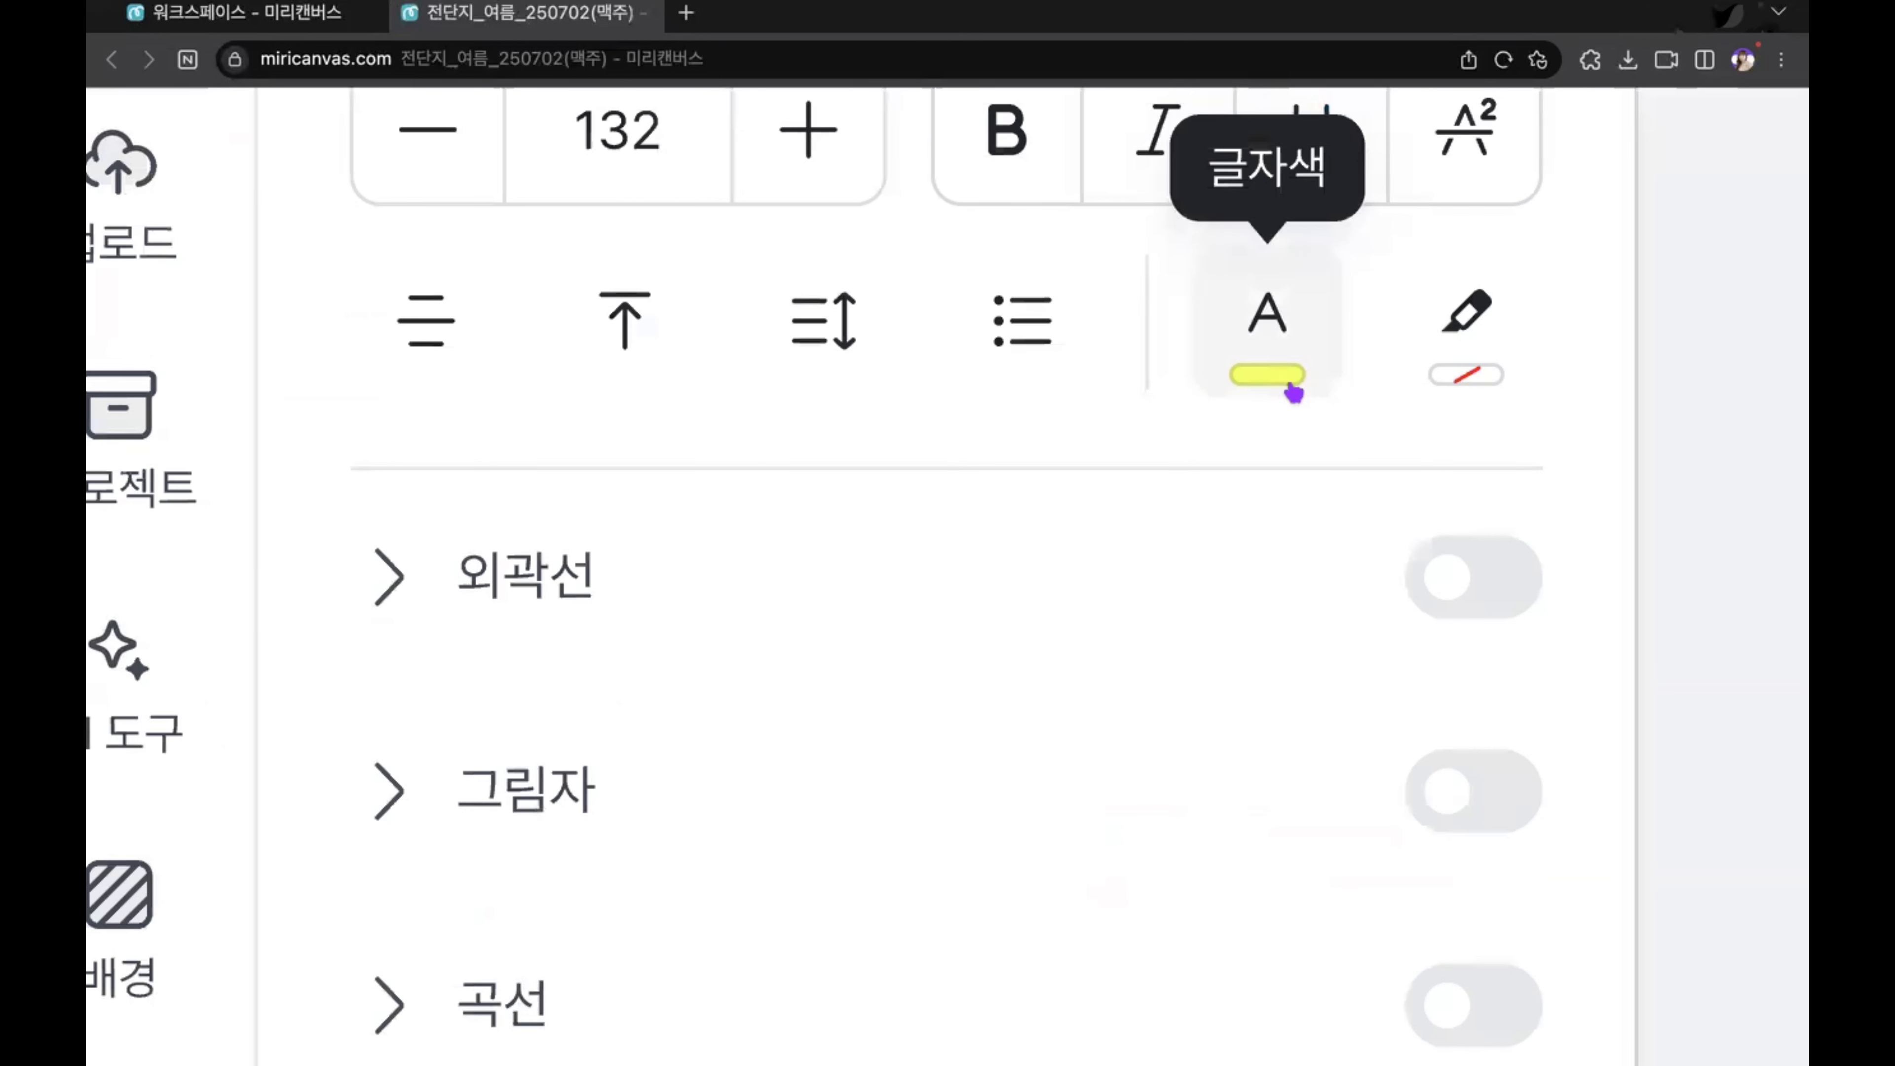
scroll(1267, 329, "up", 3)
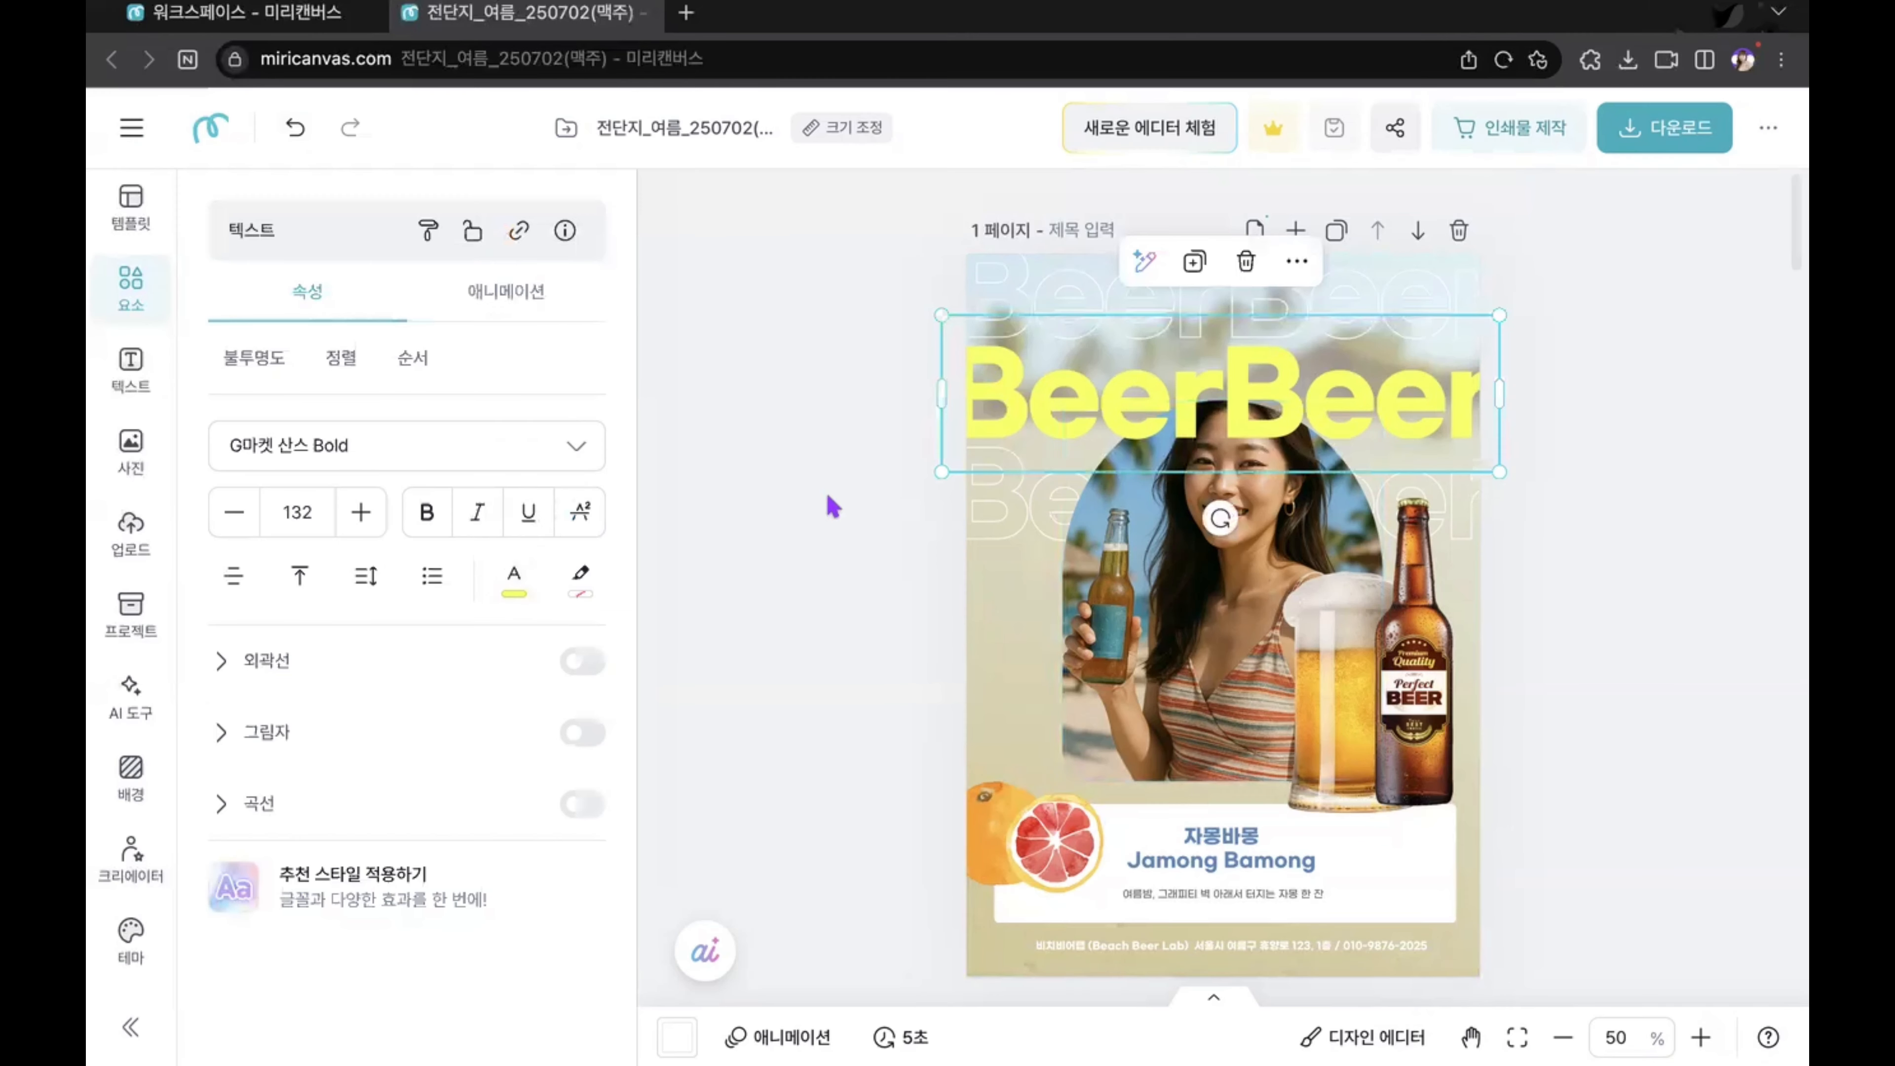
left_click(1267, 588)
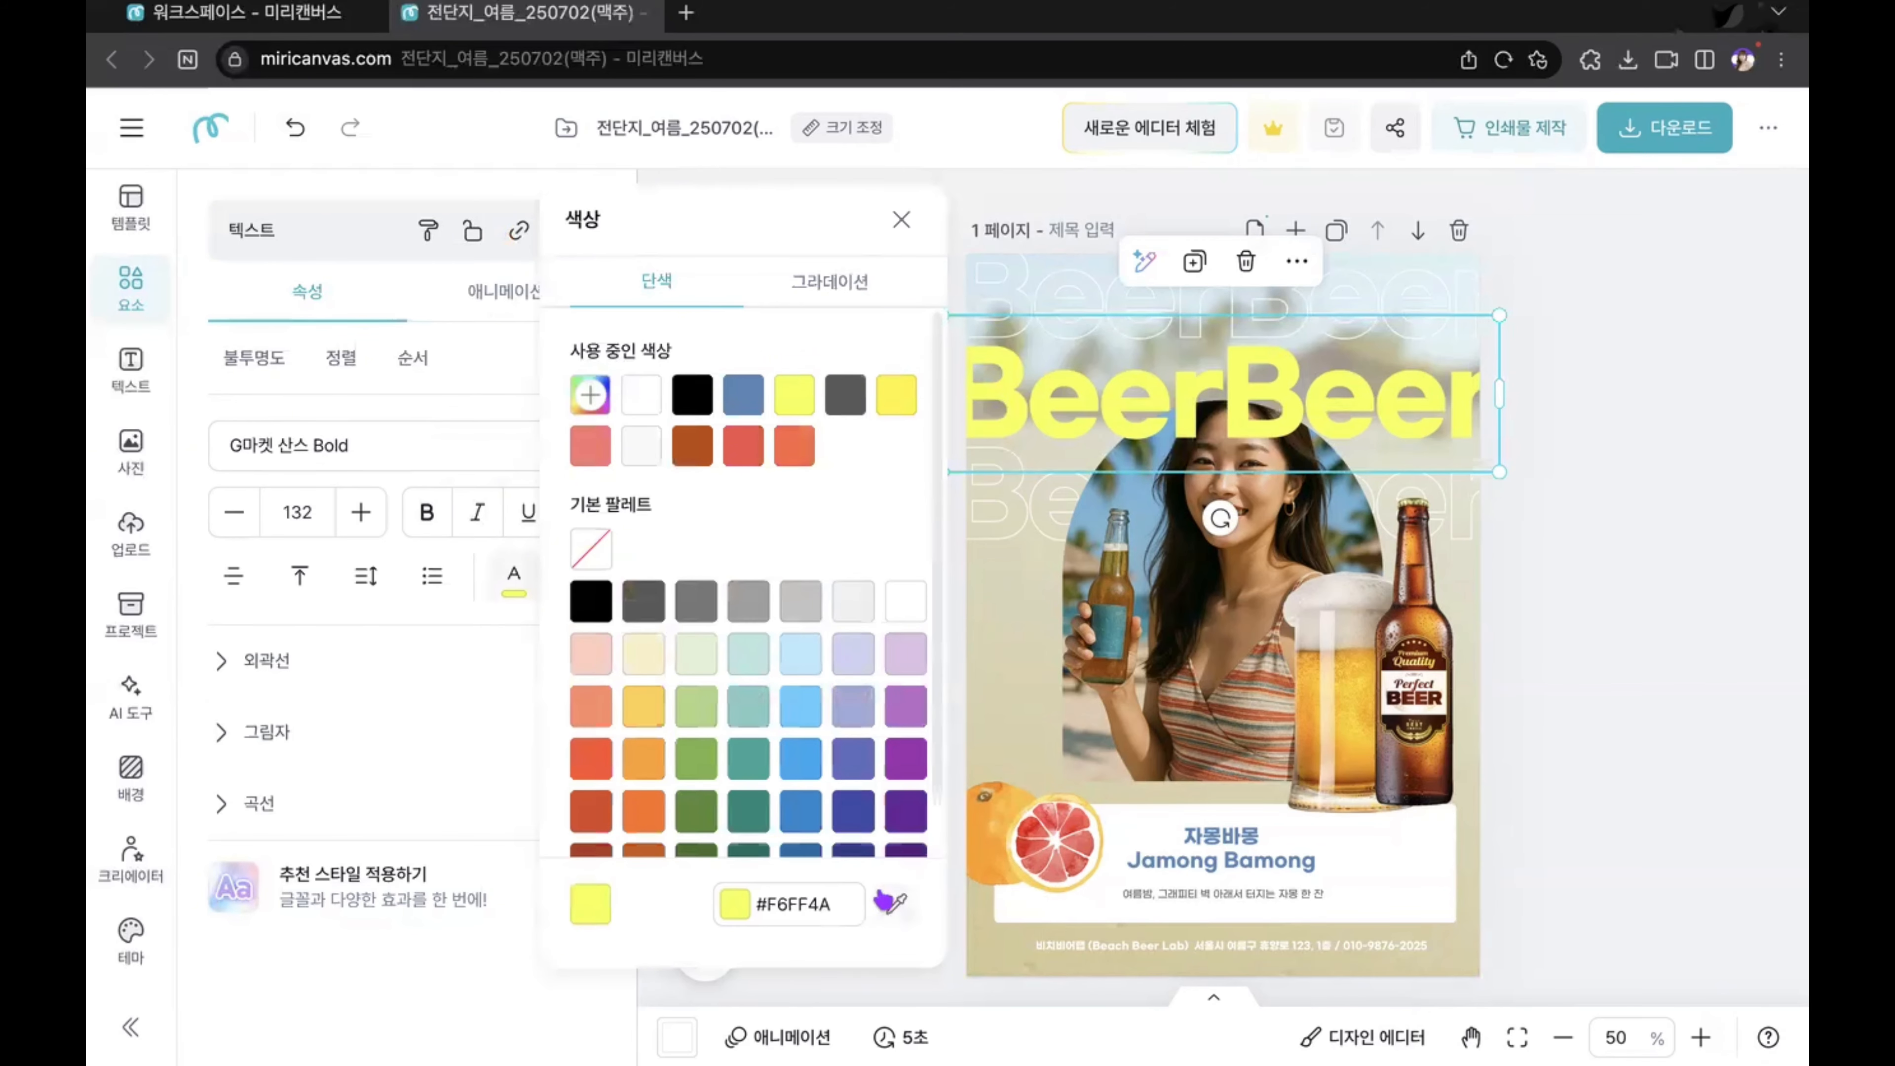
left_click(910, 911)
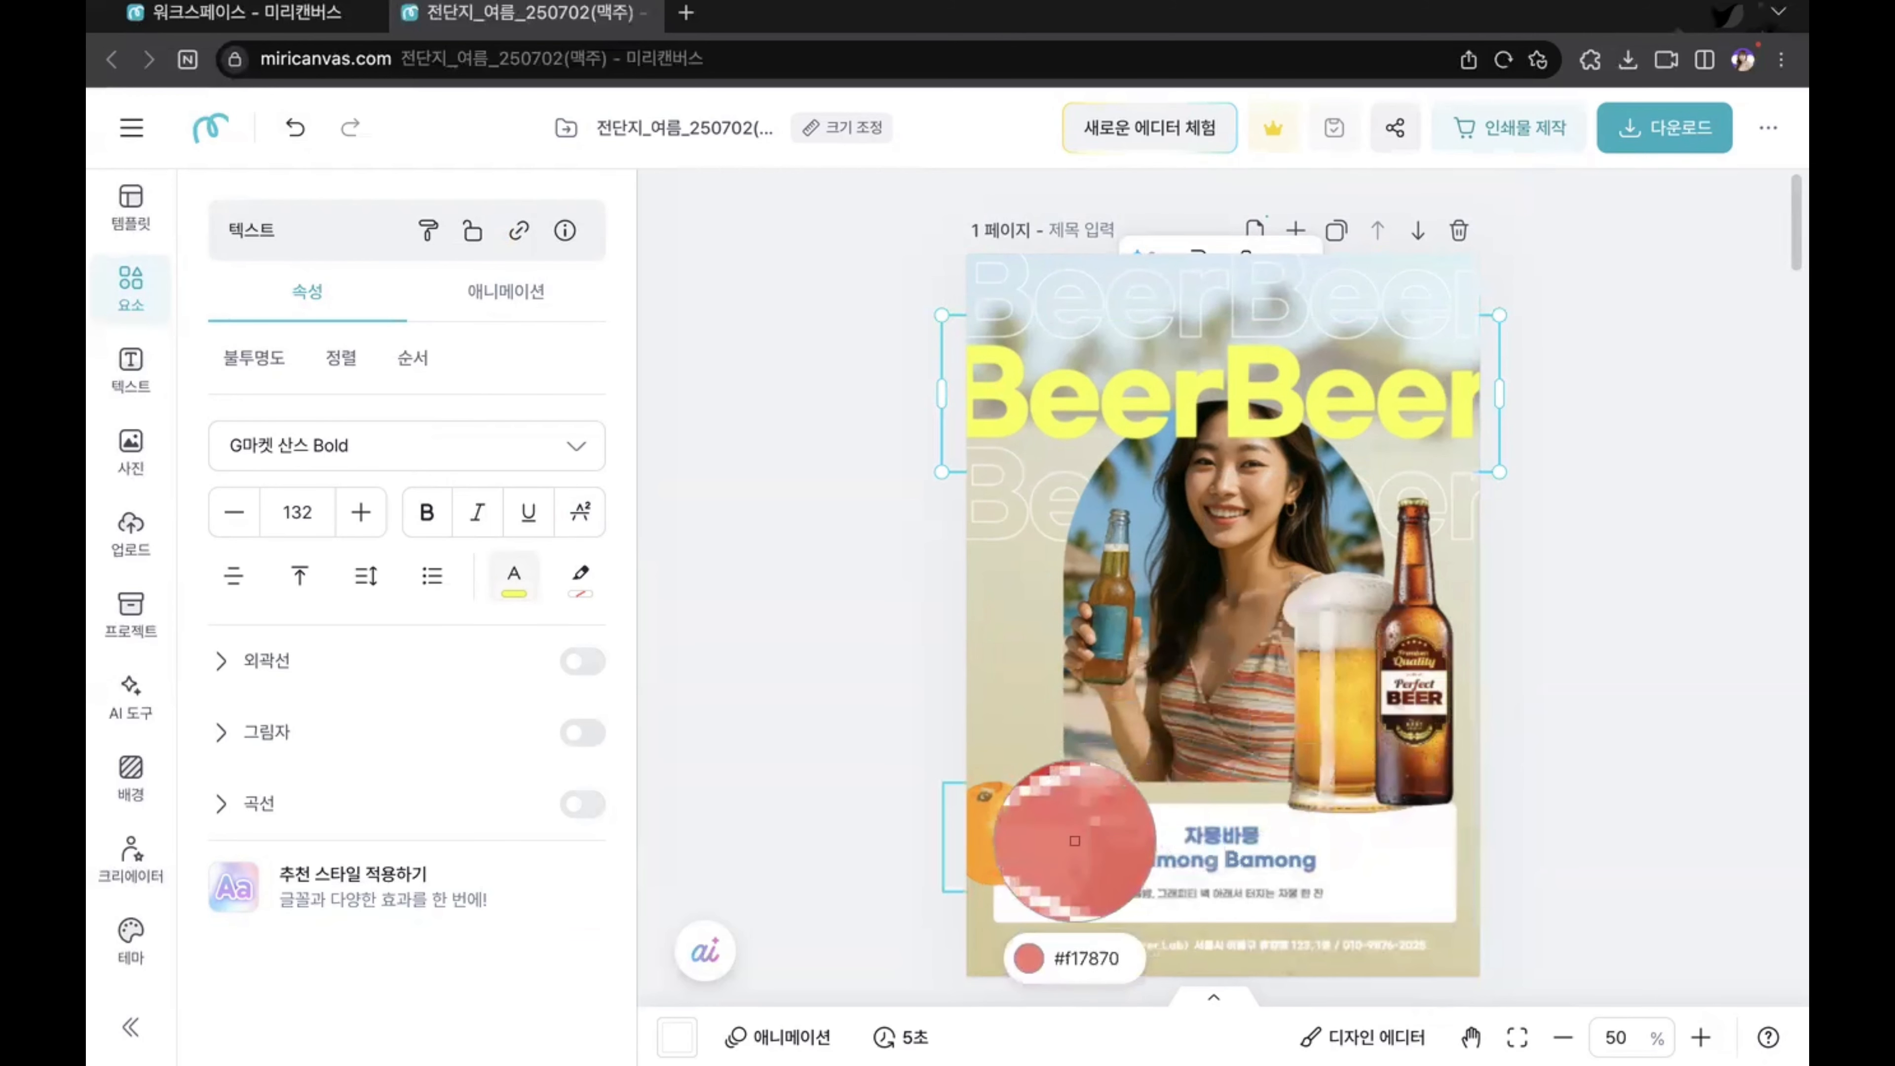
left_click(1052, 826)
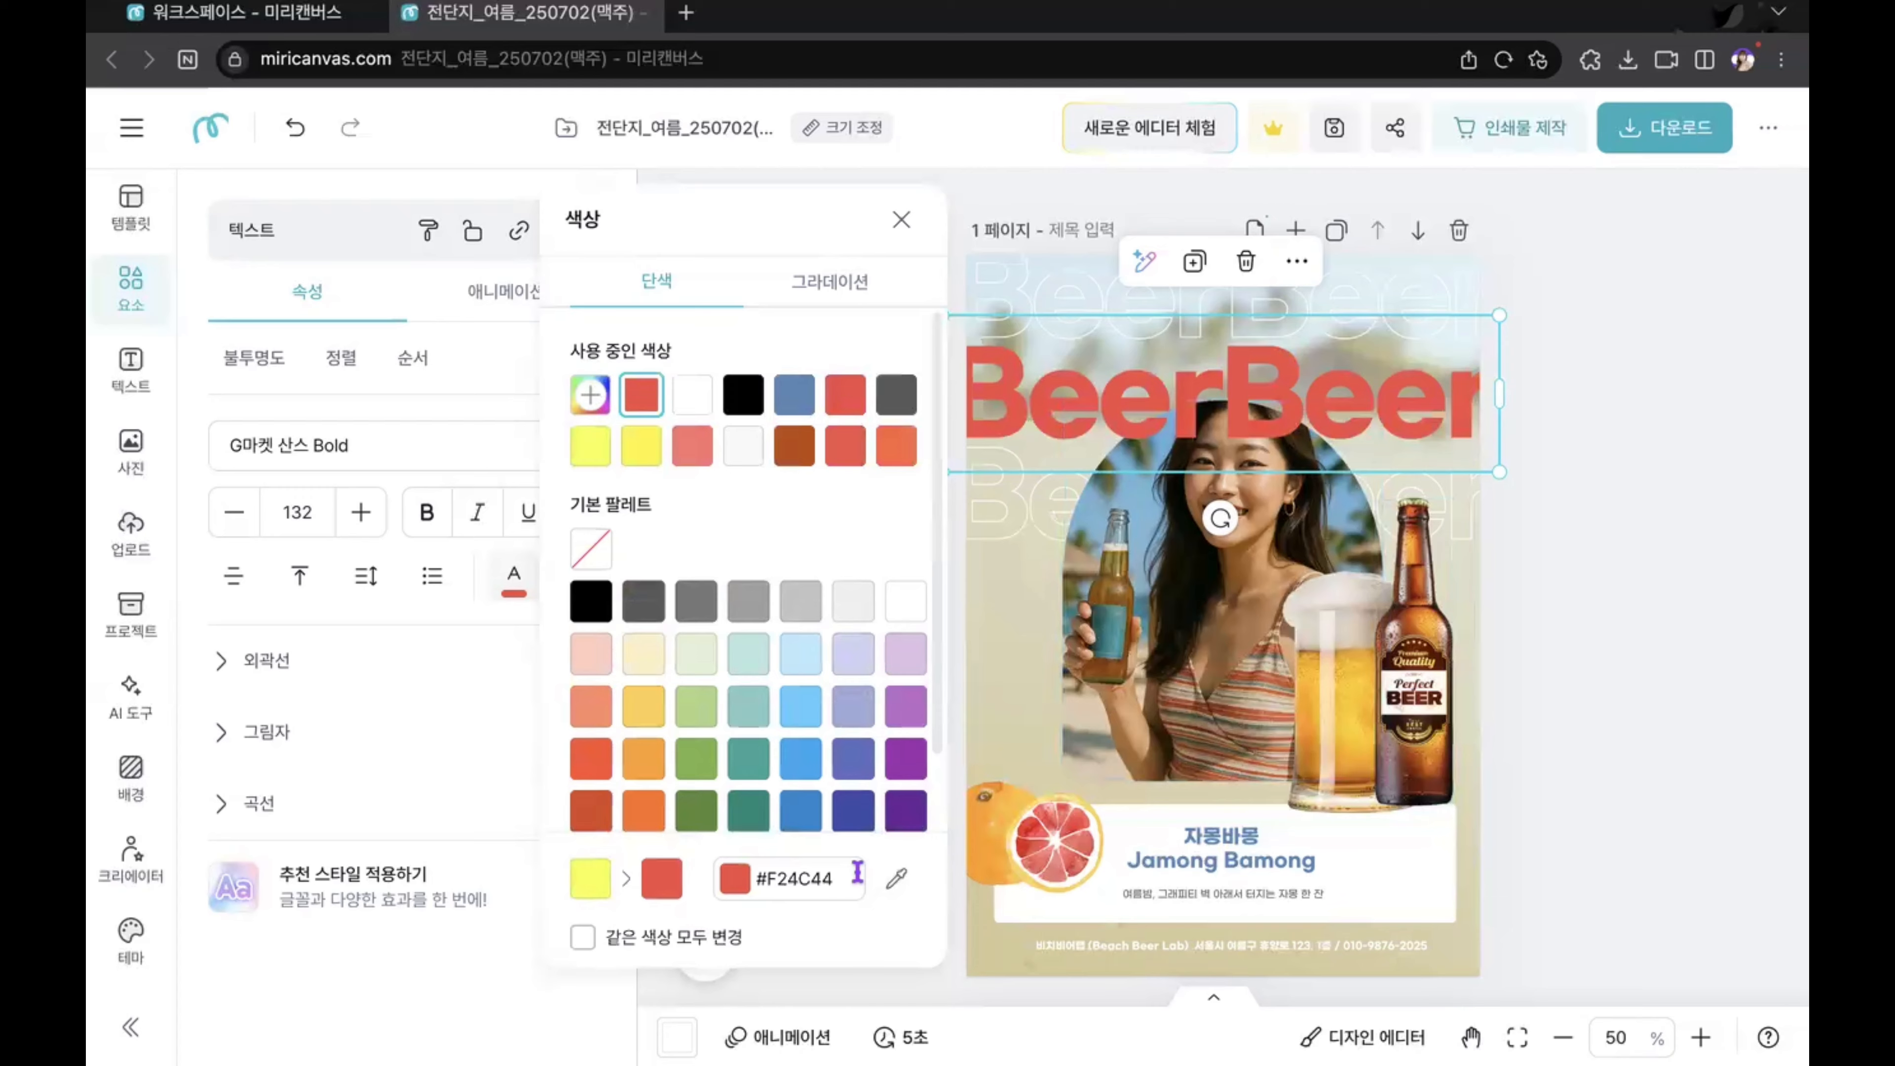
left_click(896, 877)
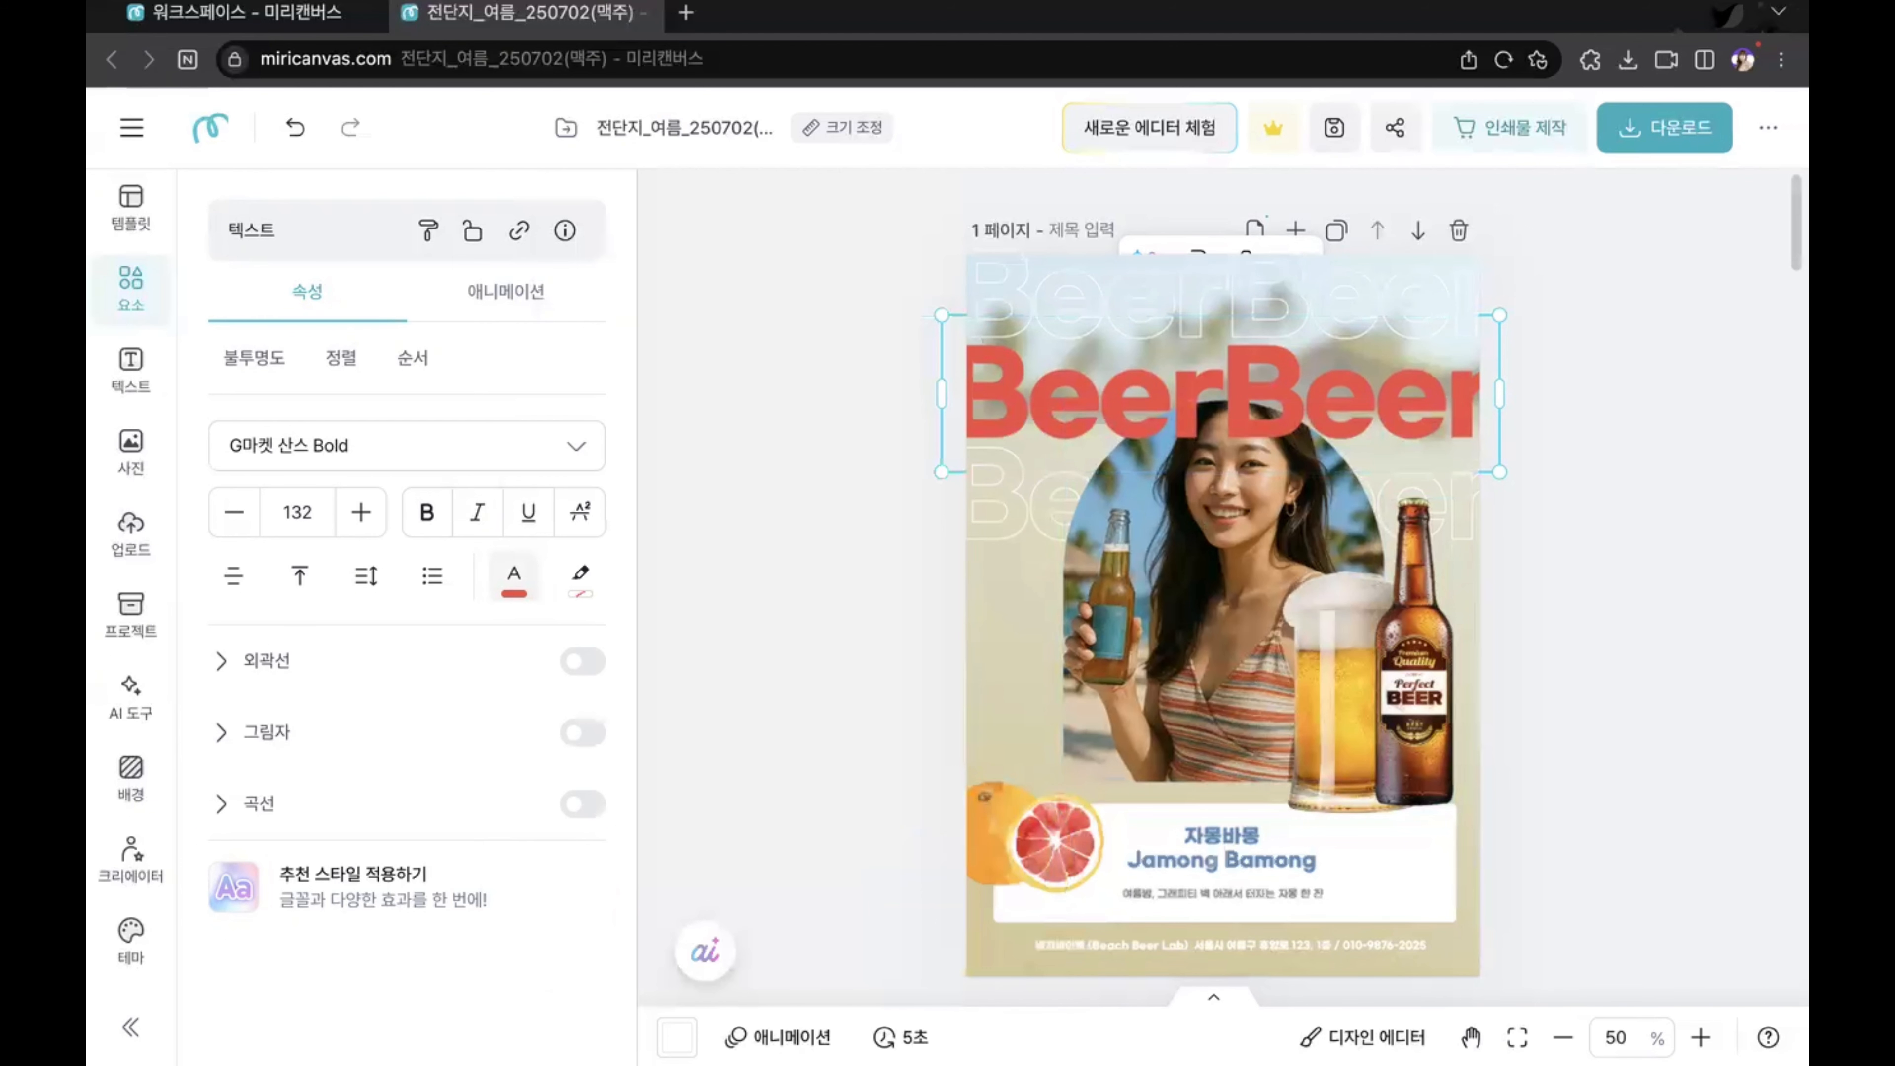
left_click(986, 815)
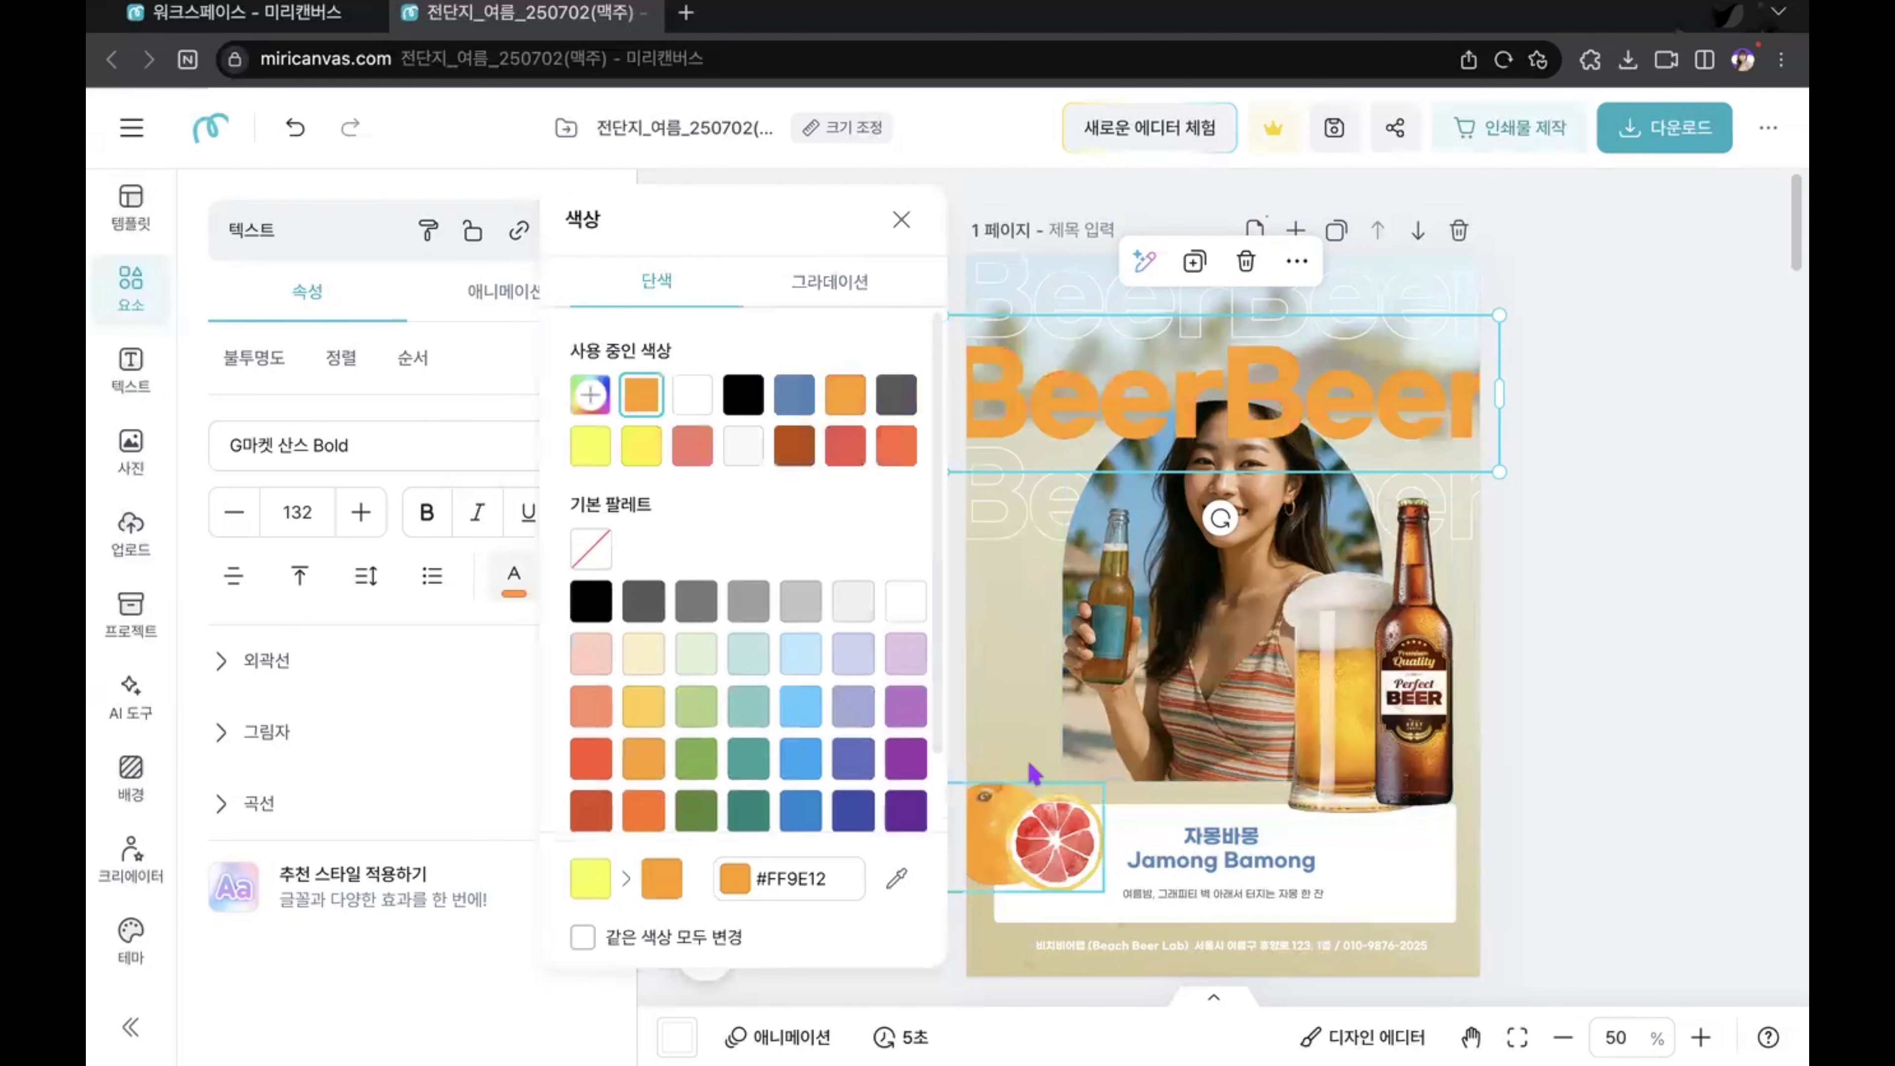
Step: Recolour the large BeerBeer heading with the orange-brown #E57307 sampled from the beer bottle
left_click(904, 868)
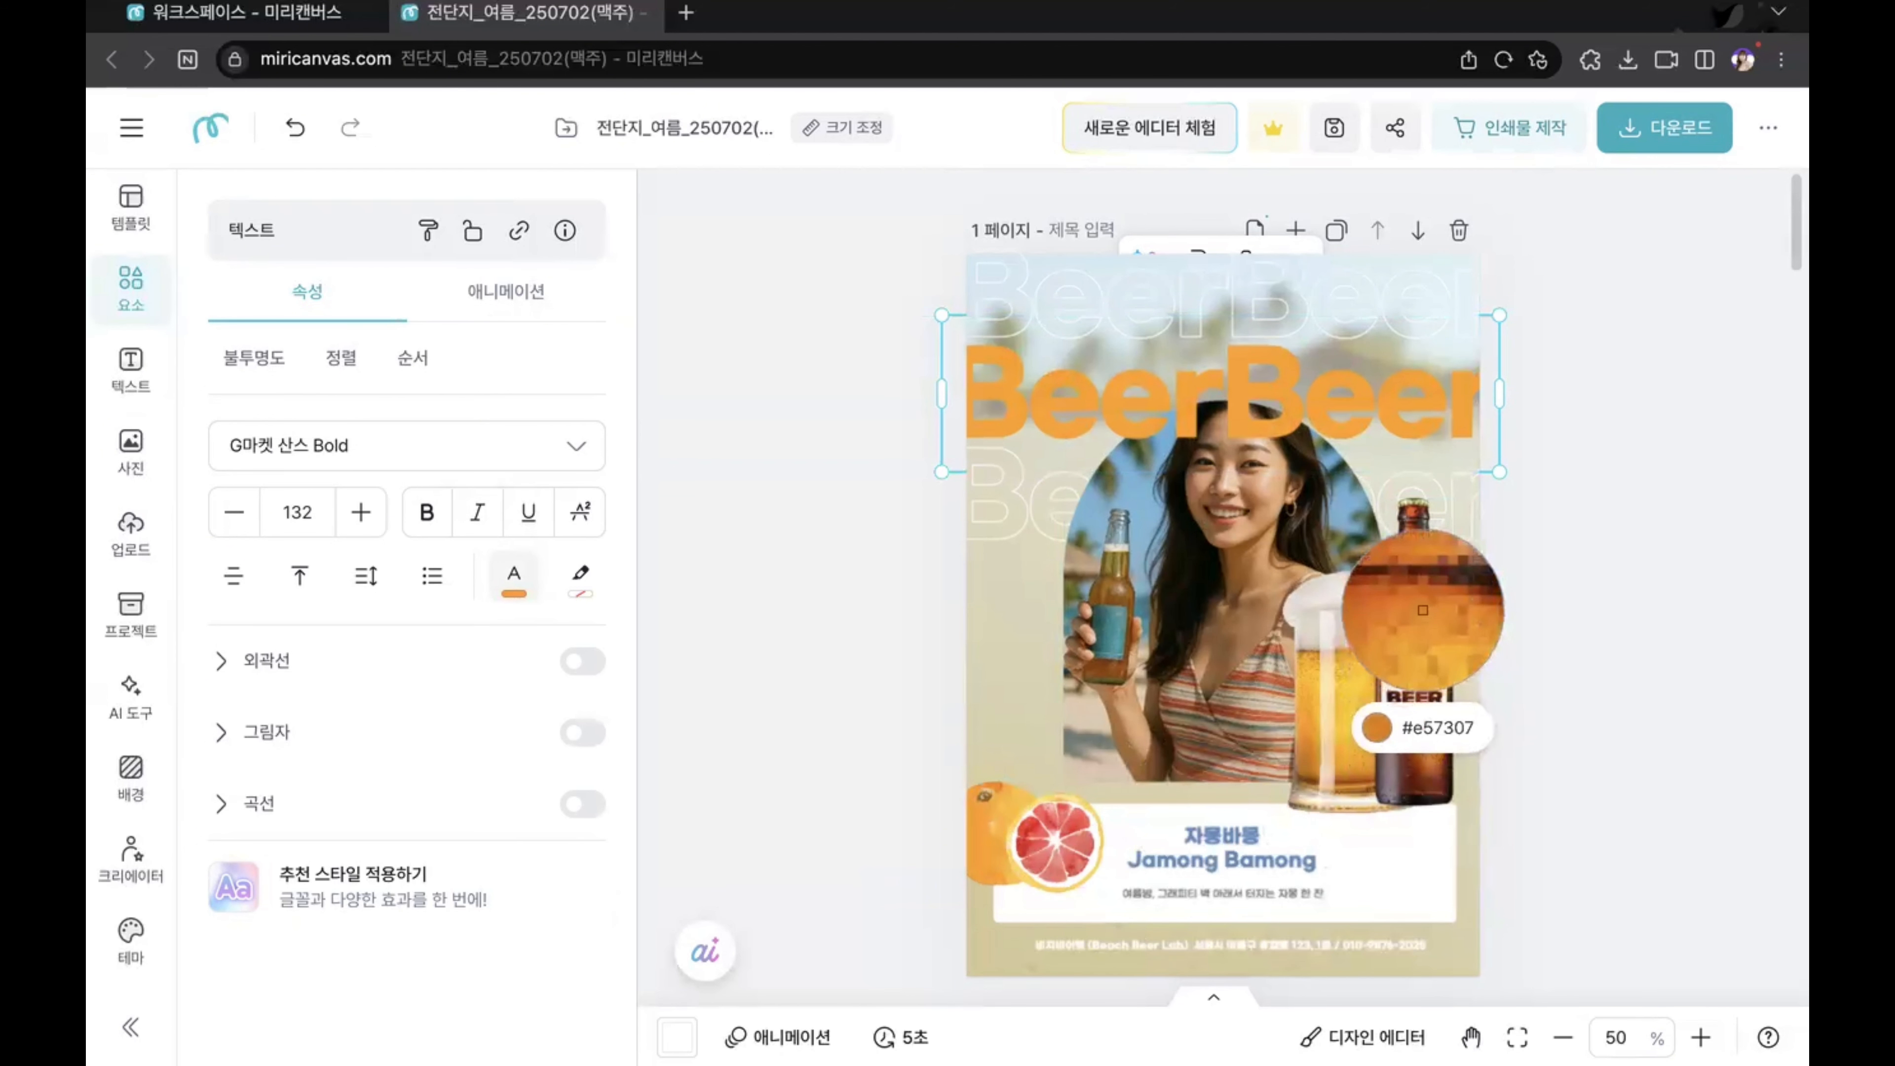
left_click(1423, 610)
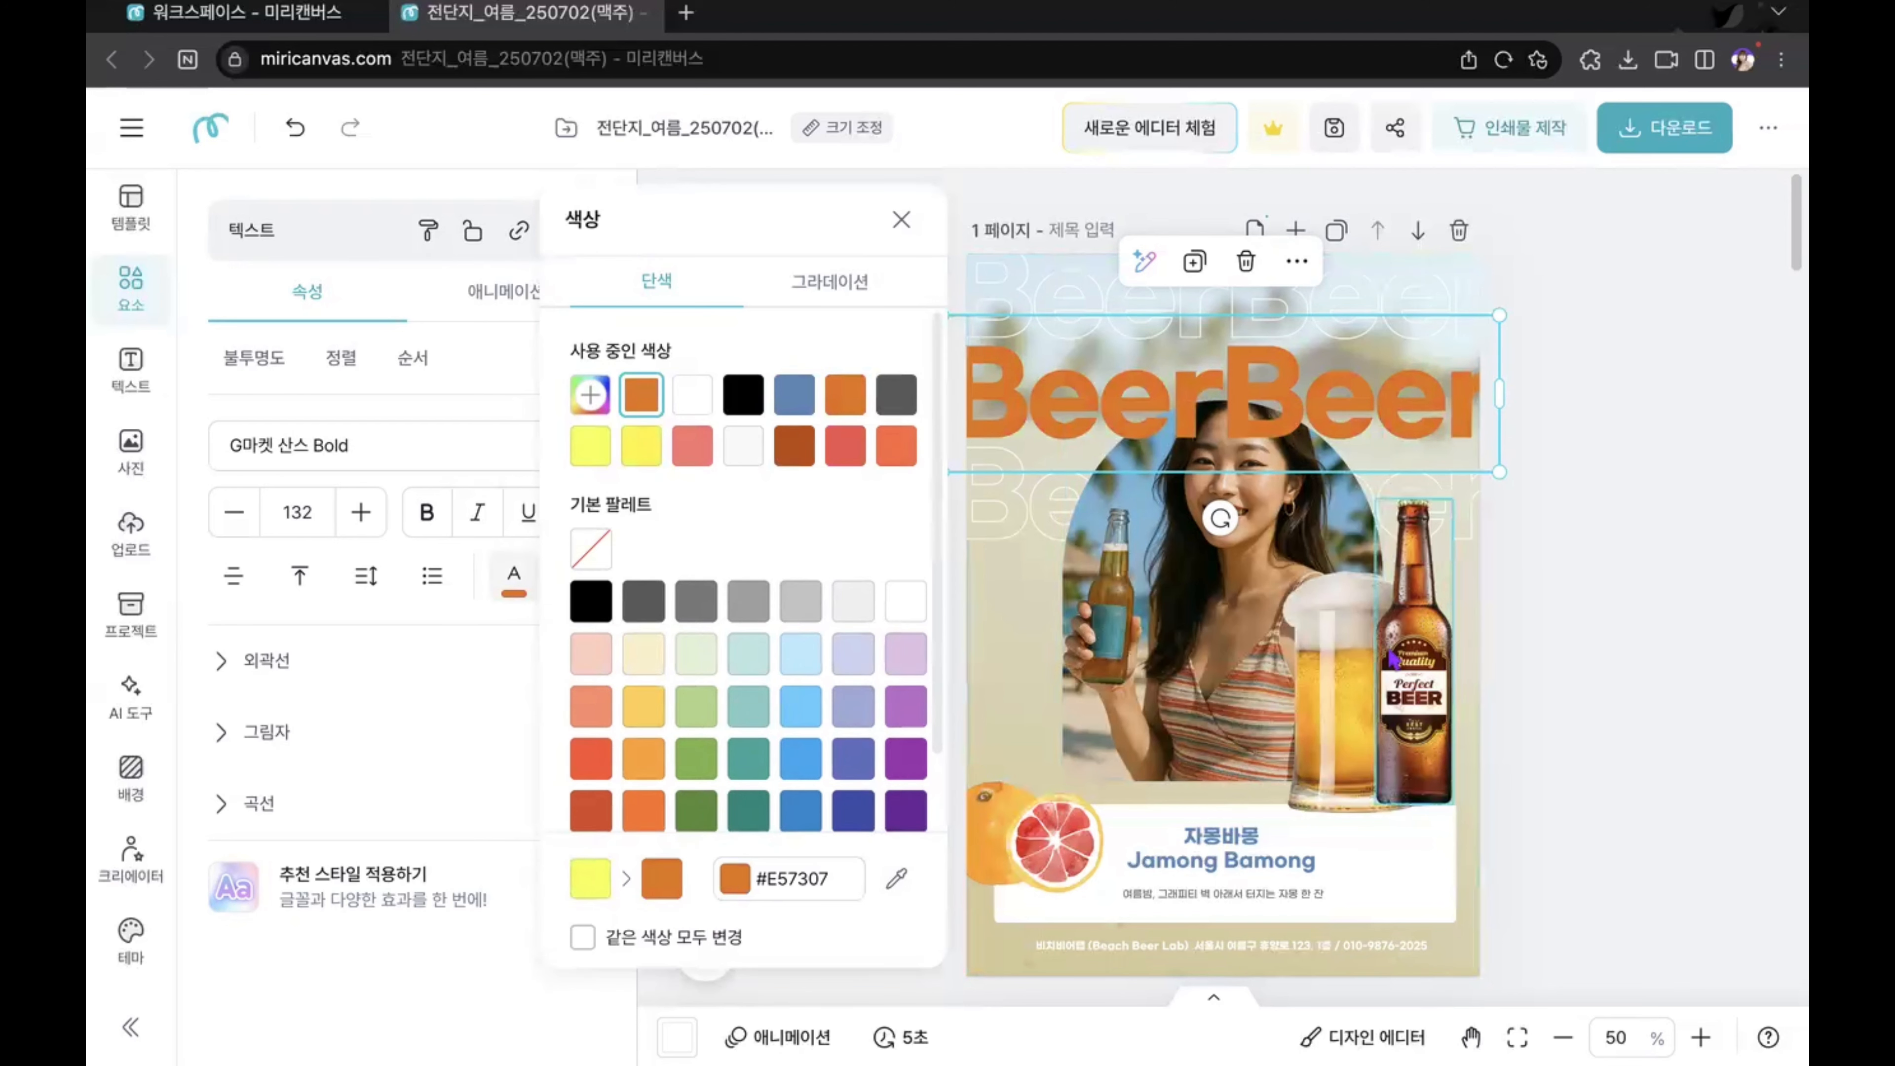
left_click(1675, 677)
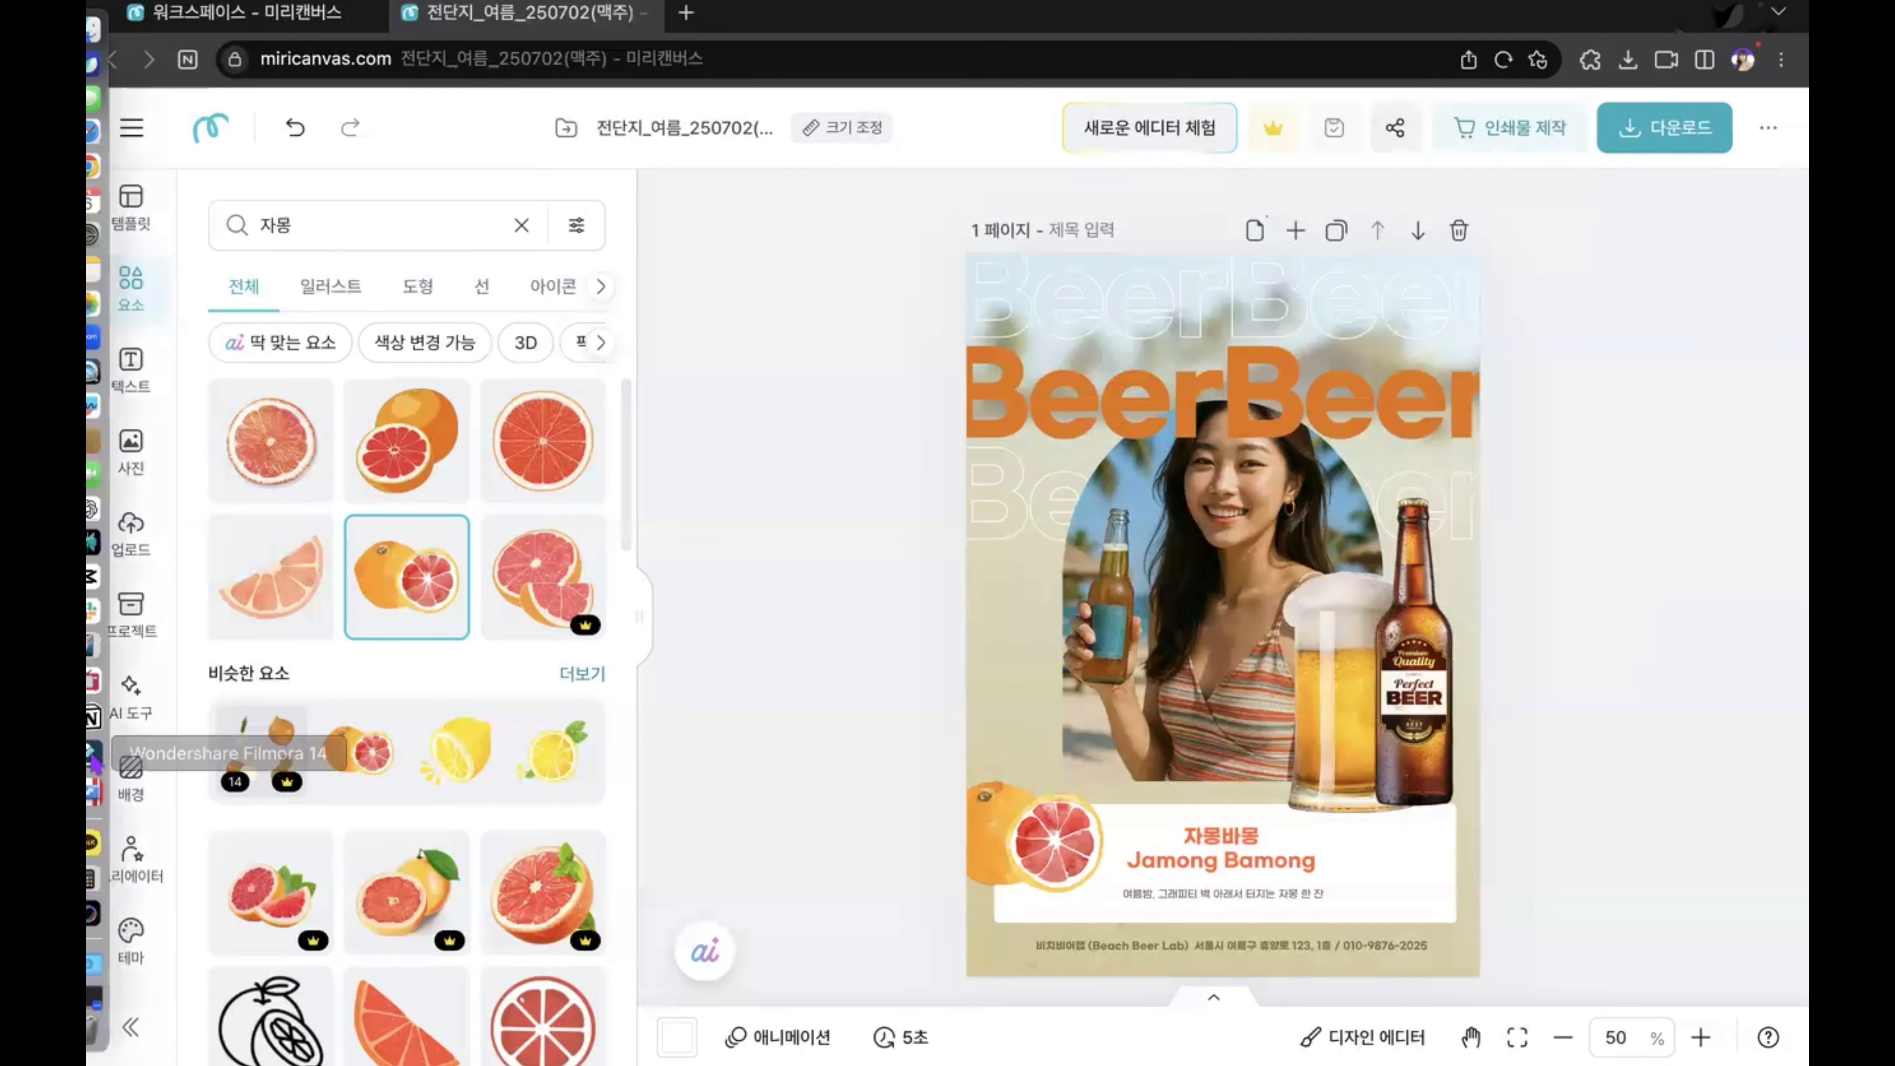
Step: Create a QR code on page 1 from the copied URL
scroll(138, 448, "down", 5)
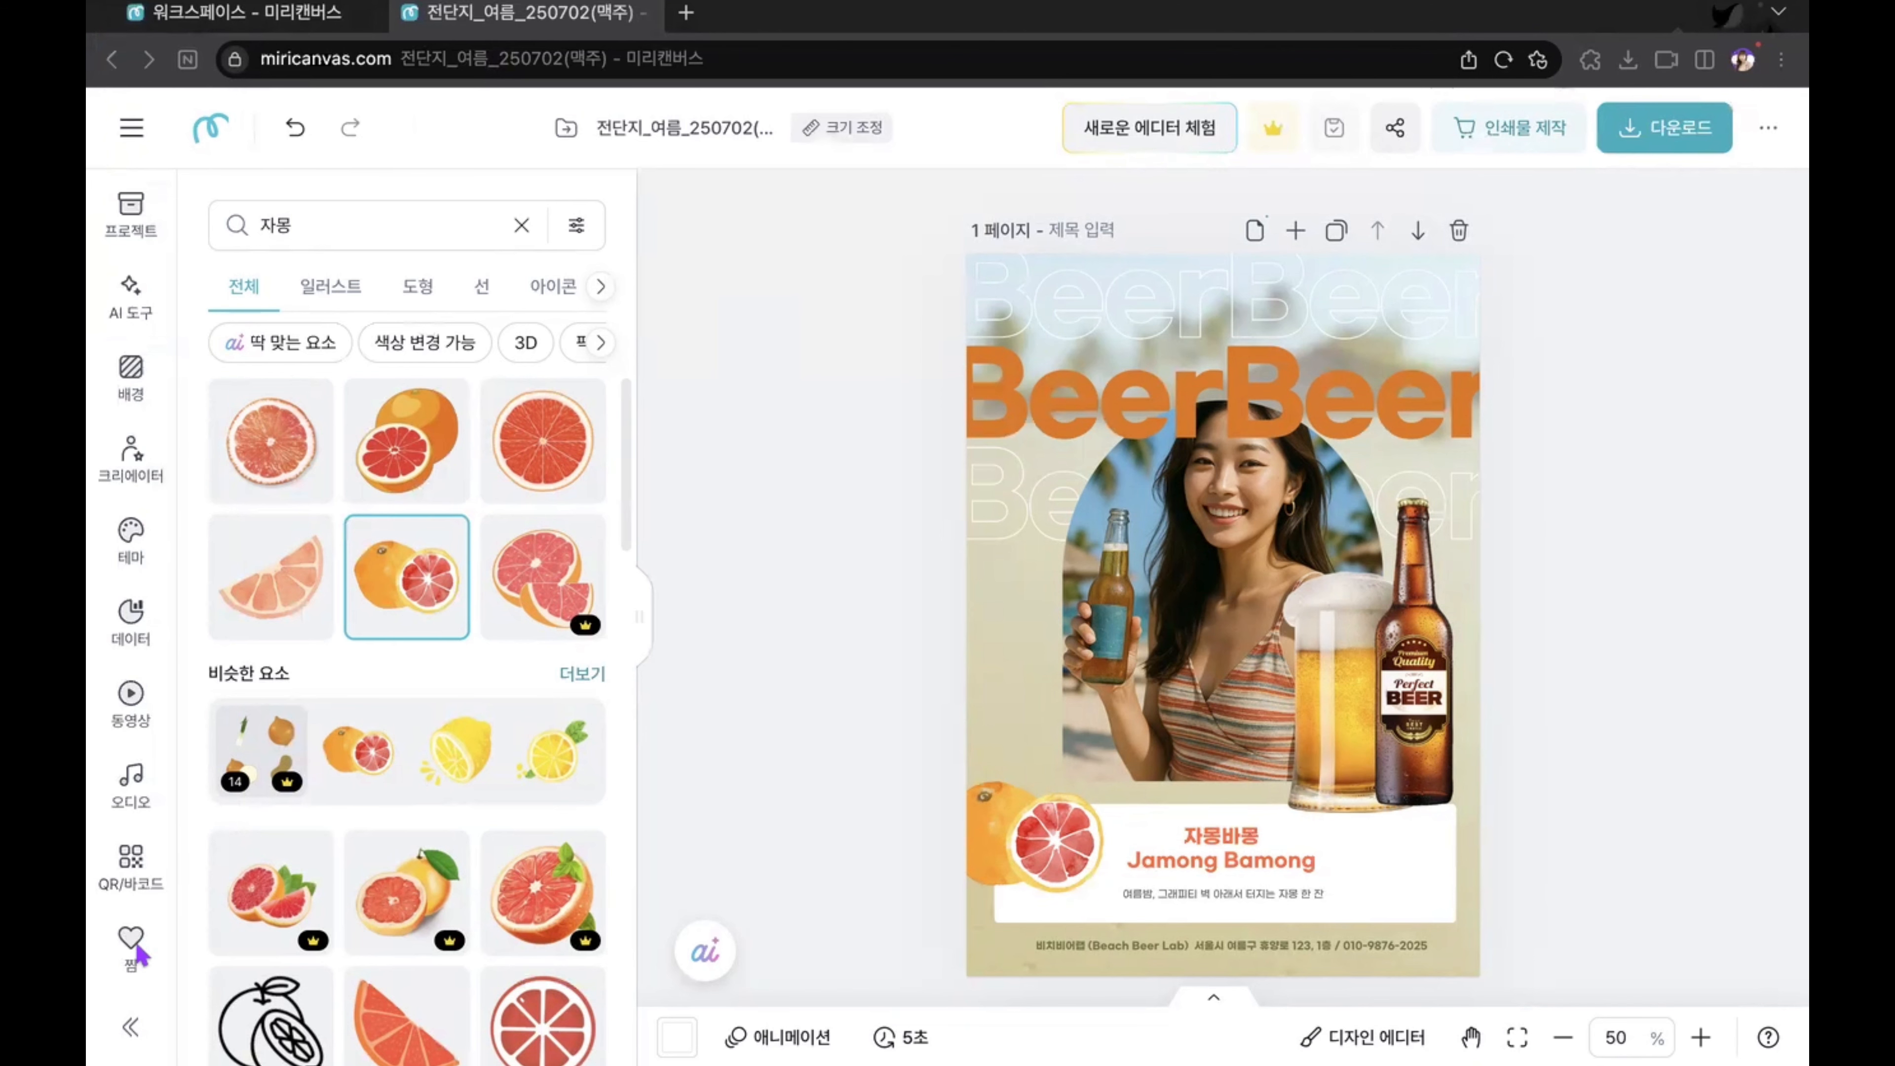
left_click(133, 868)
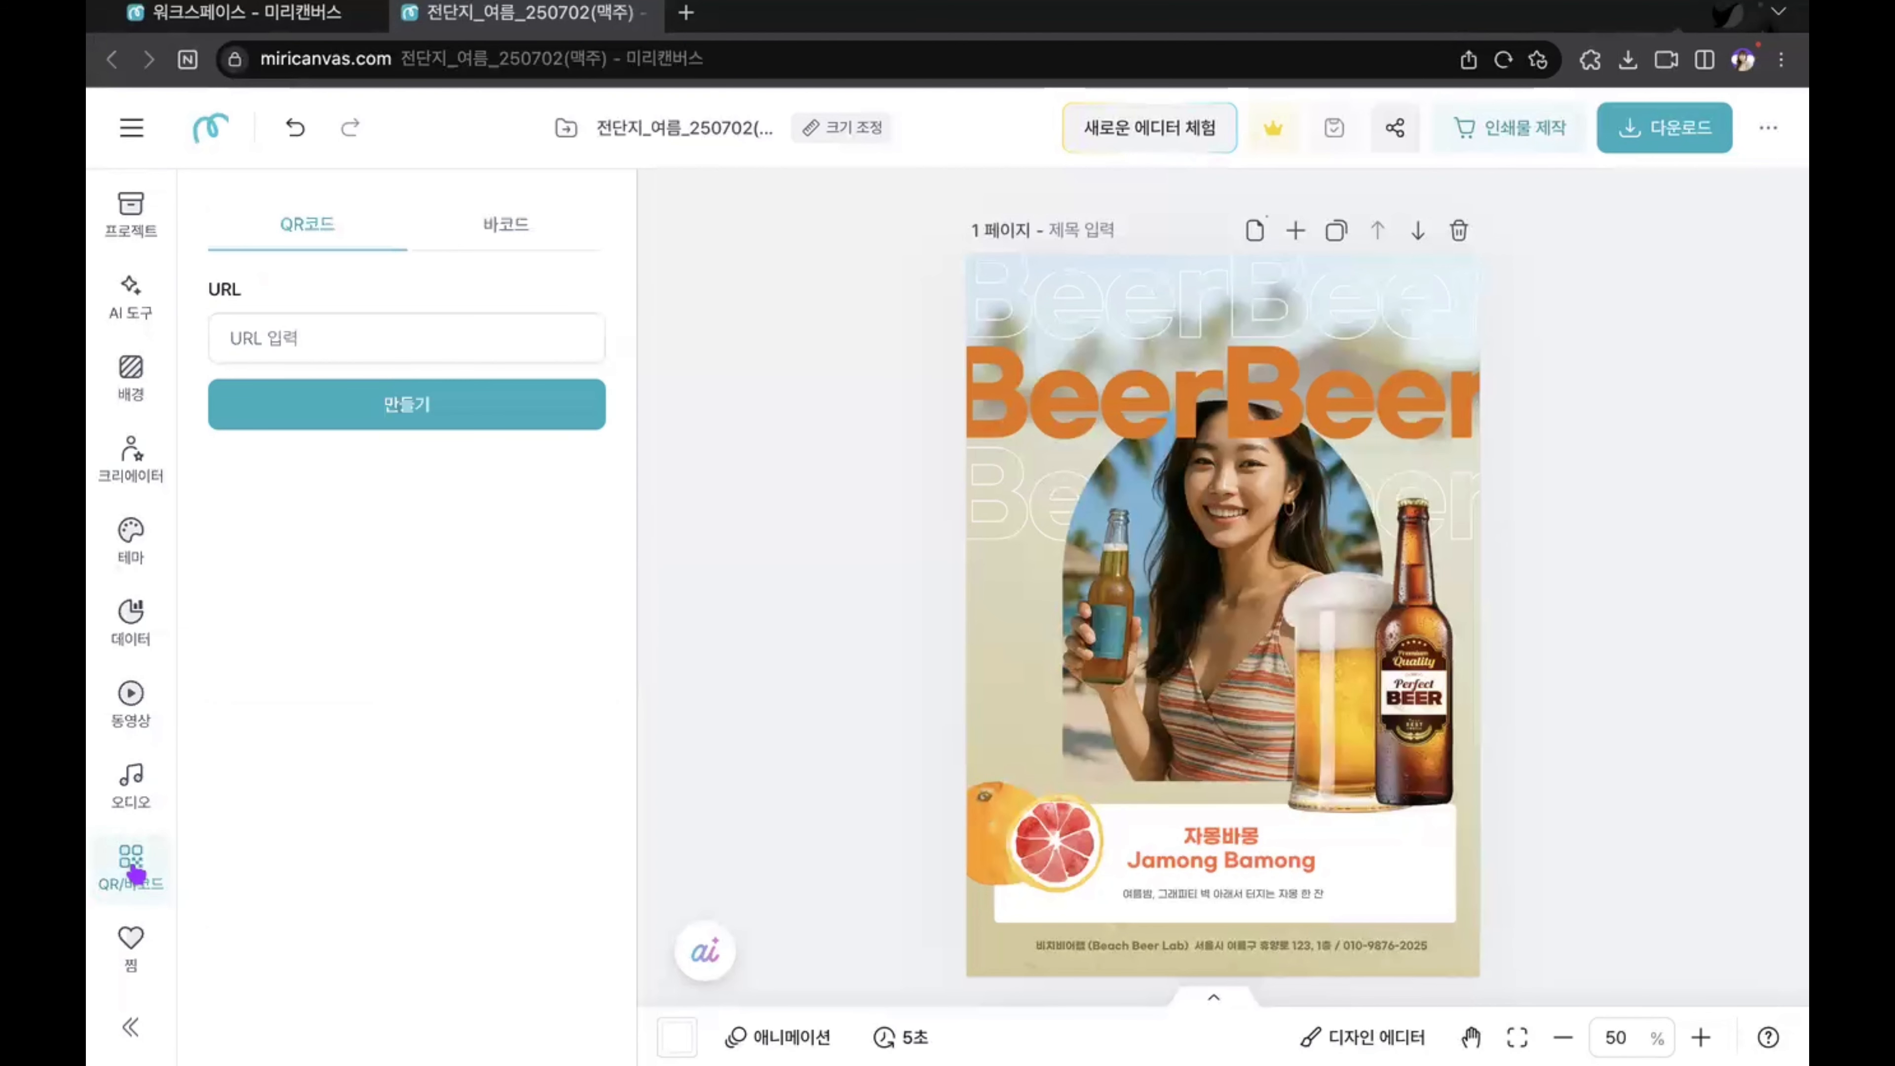
left_click(282, 329)
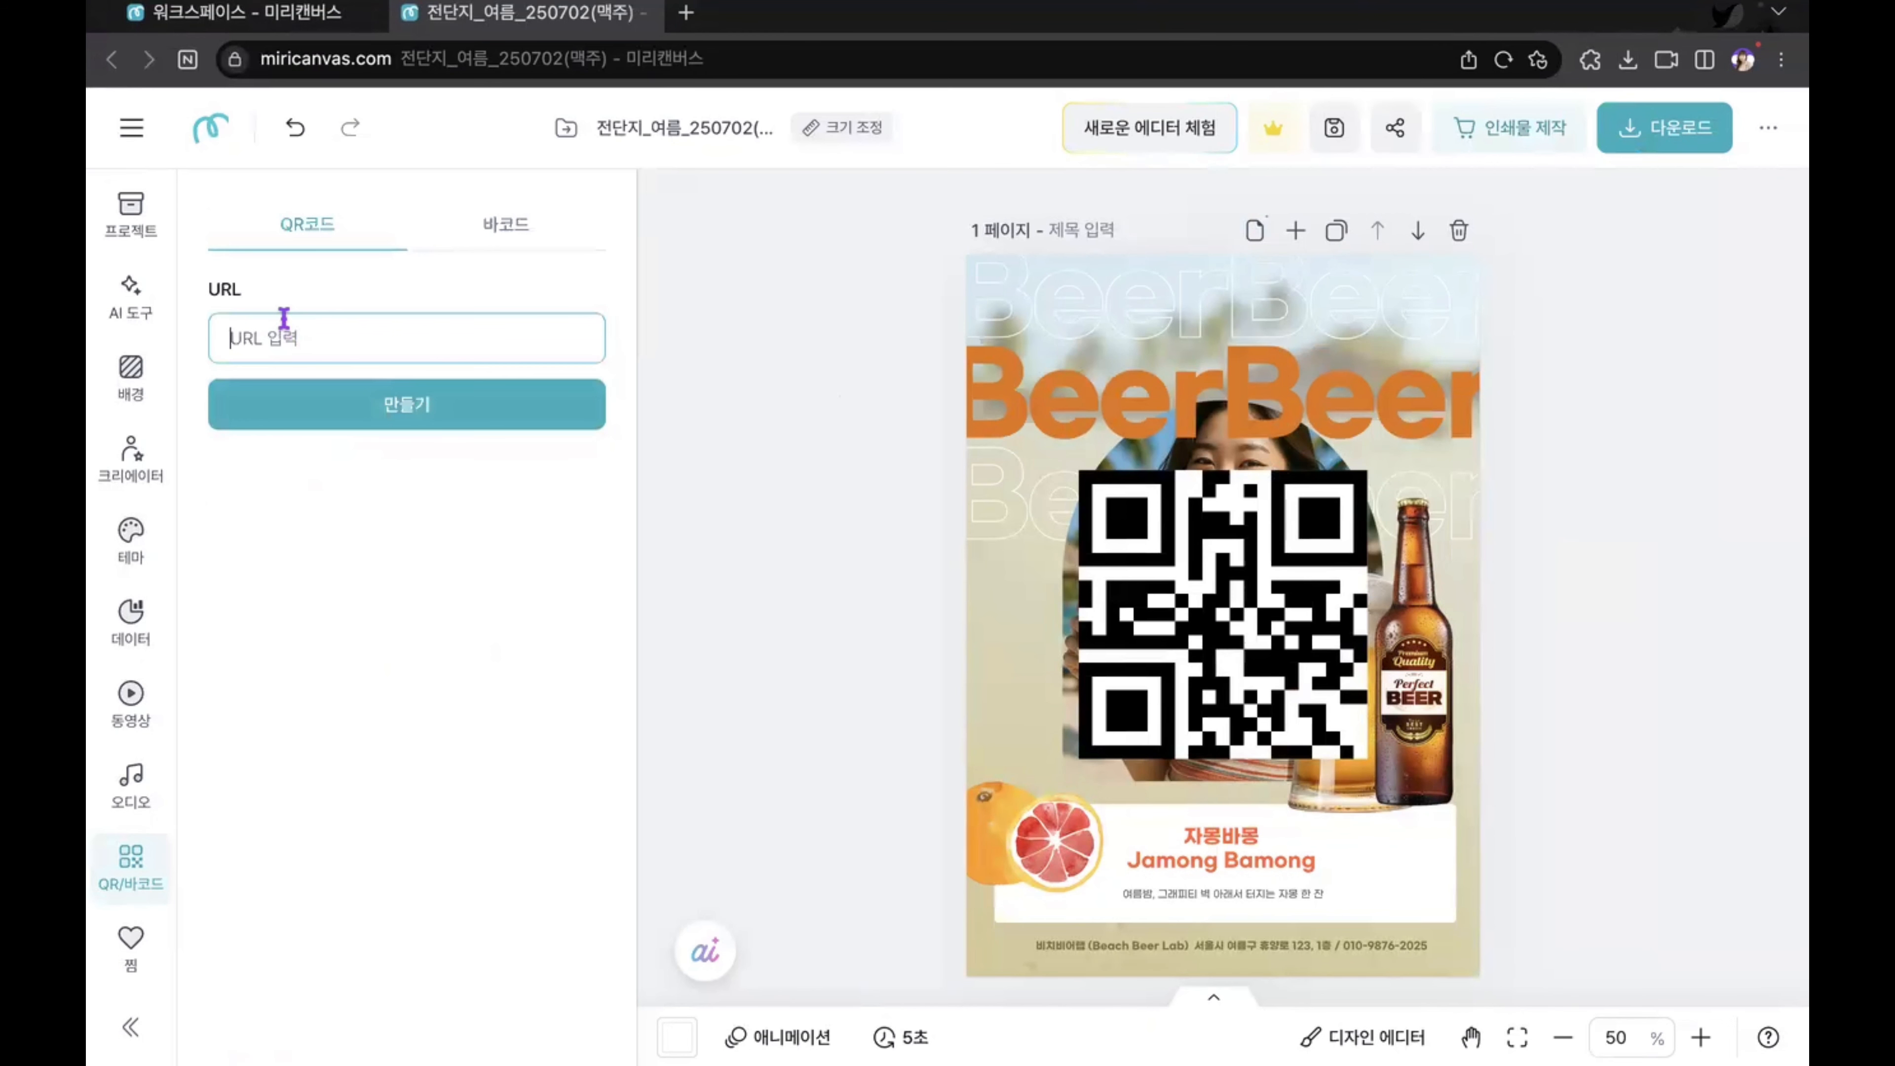
type("modoit.co.kr")
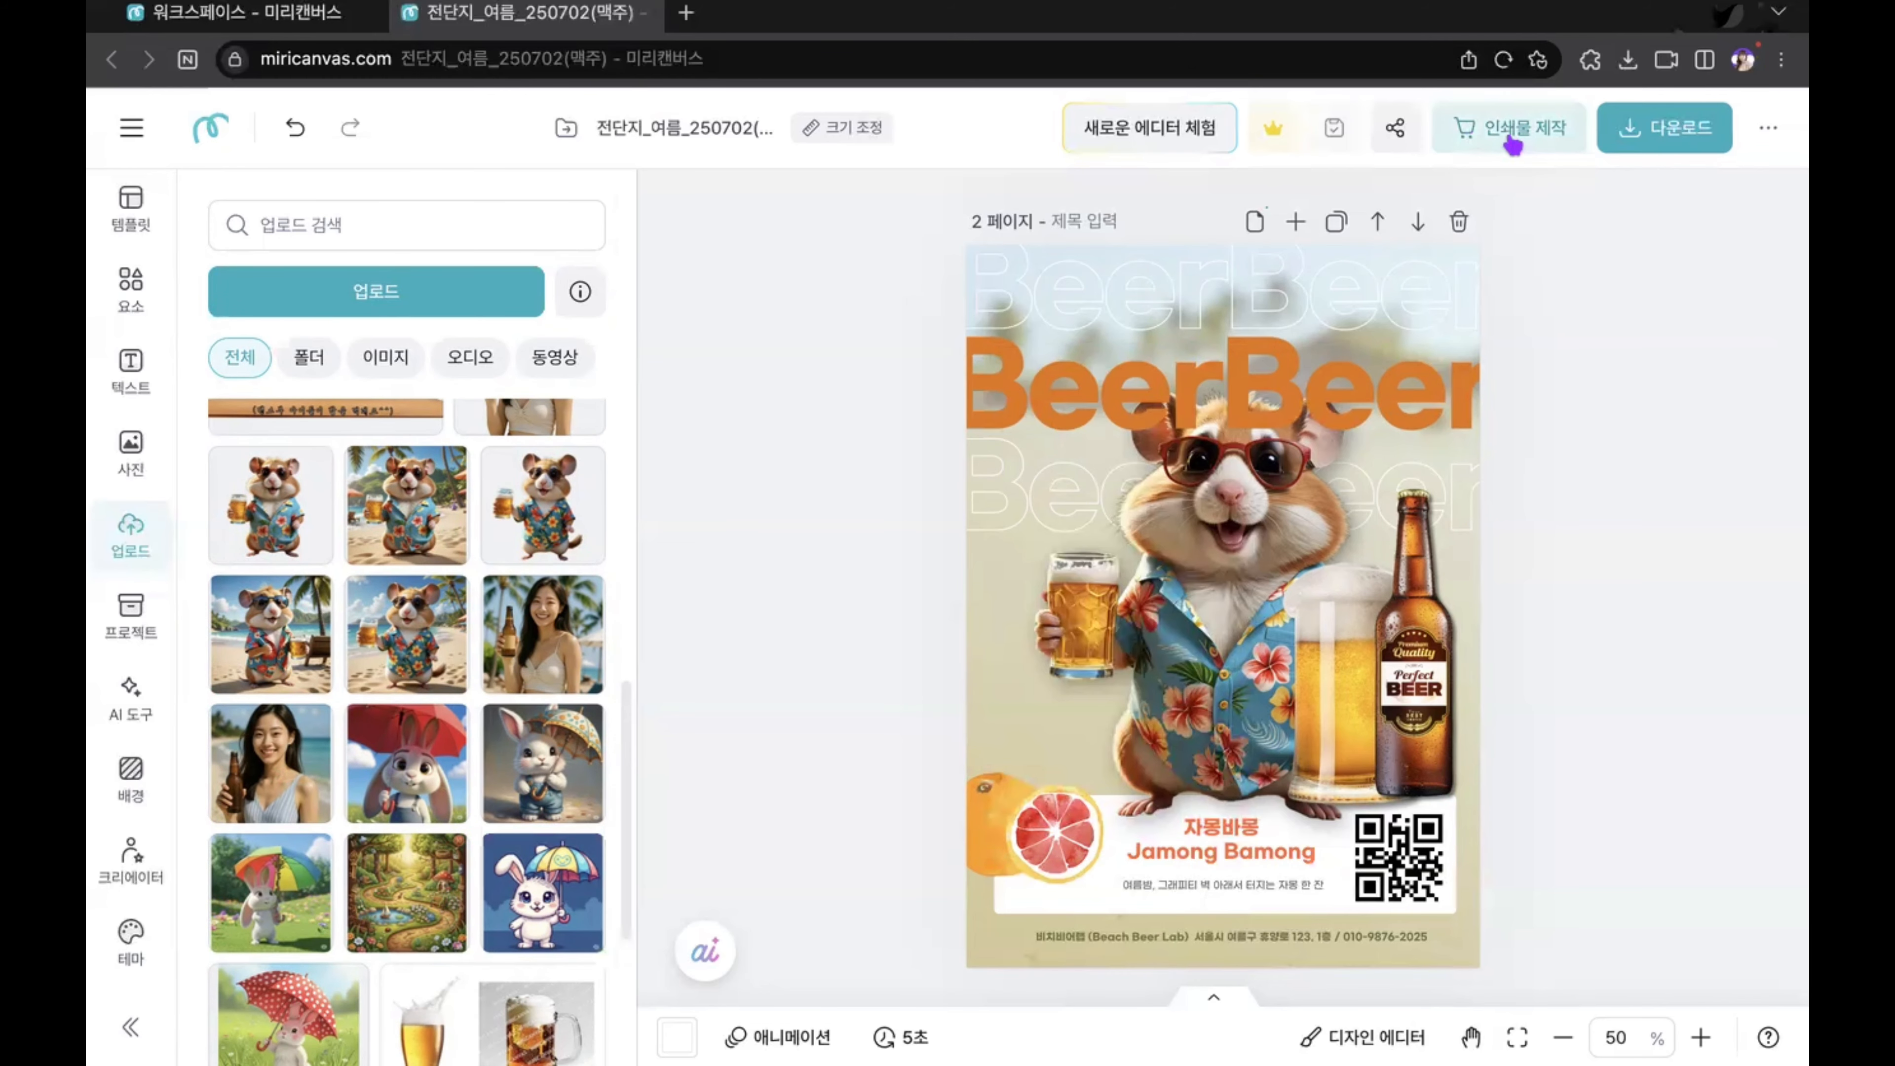
Step: Open print production for the flyer and search the print products for "전단지"
left_click(1512, 142)
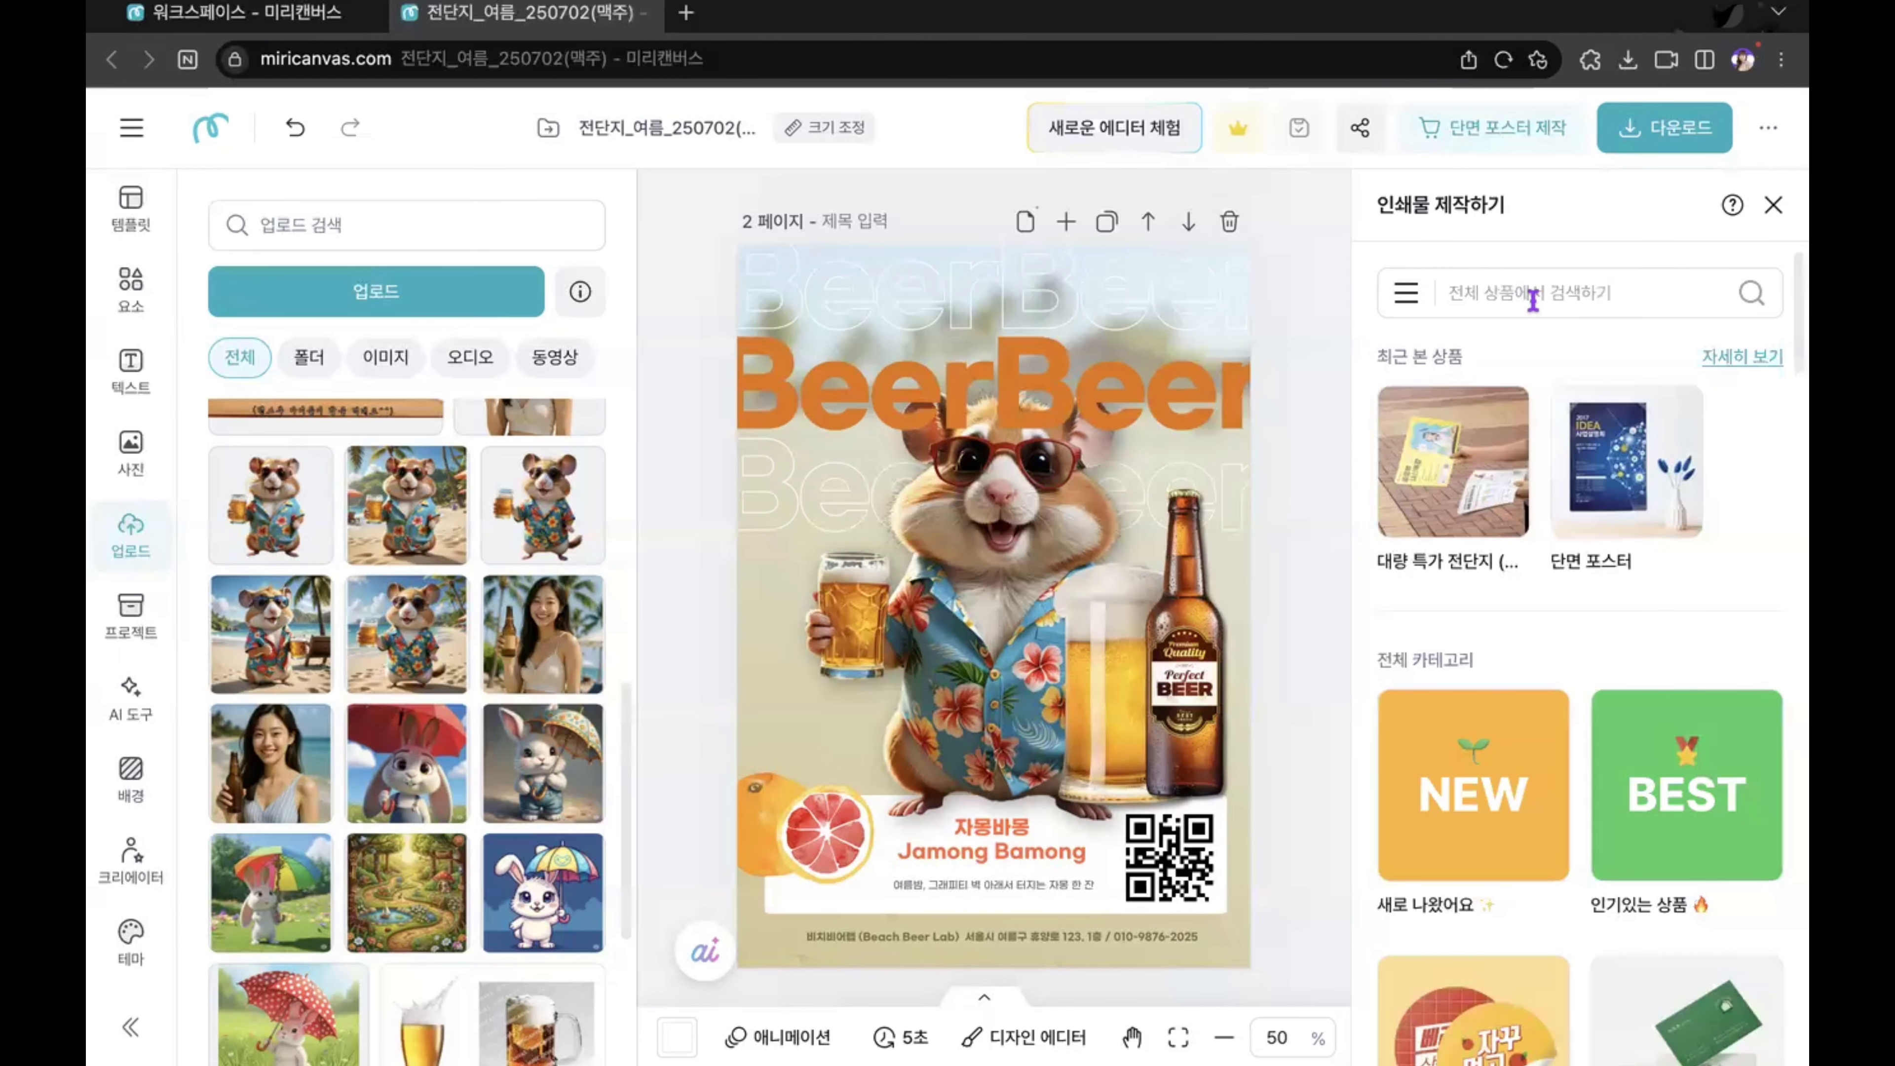
scroll(1631, 666, "down", 15)
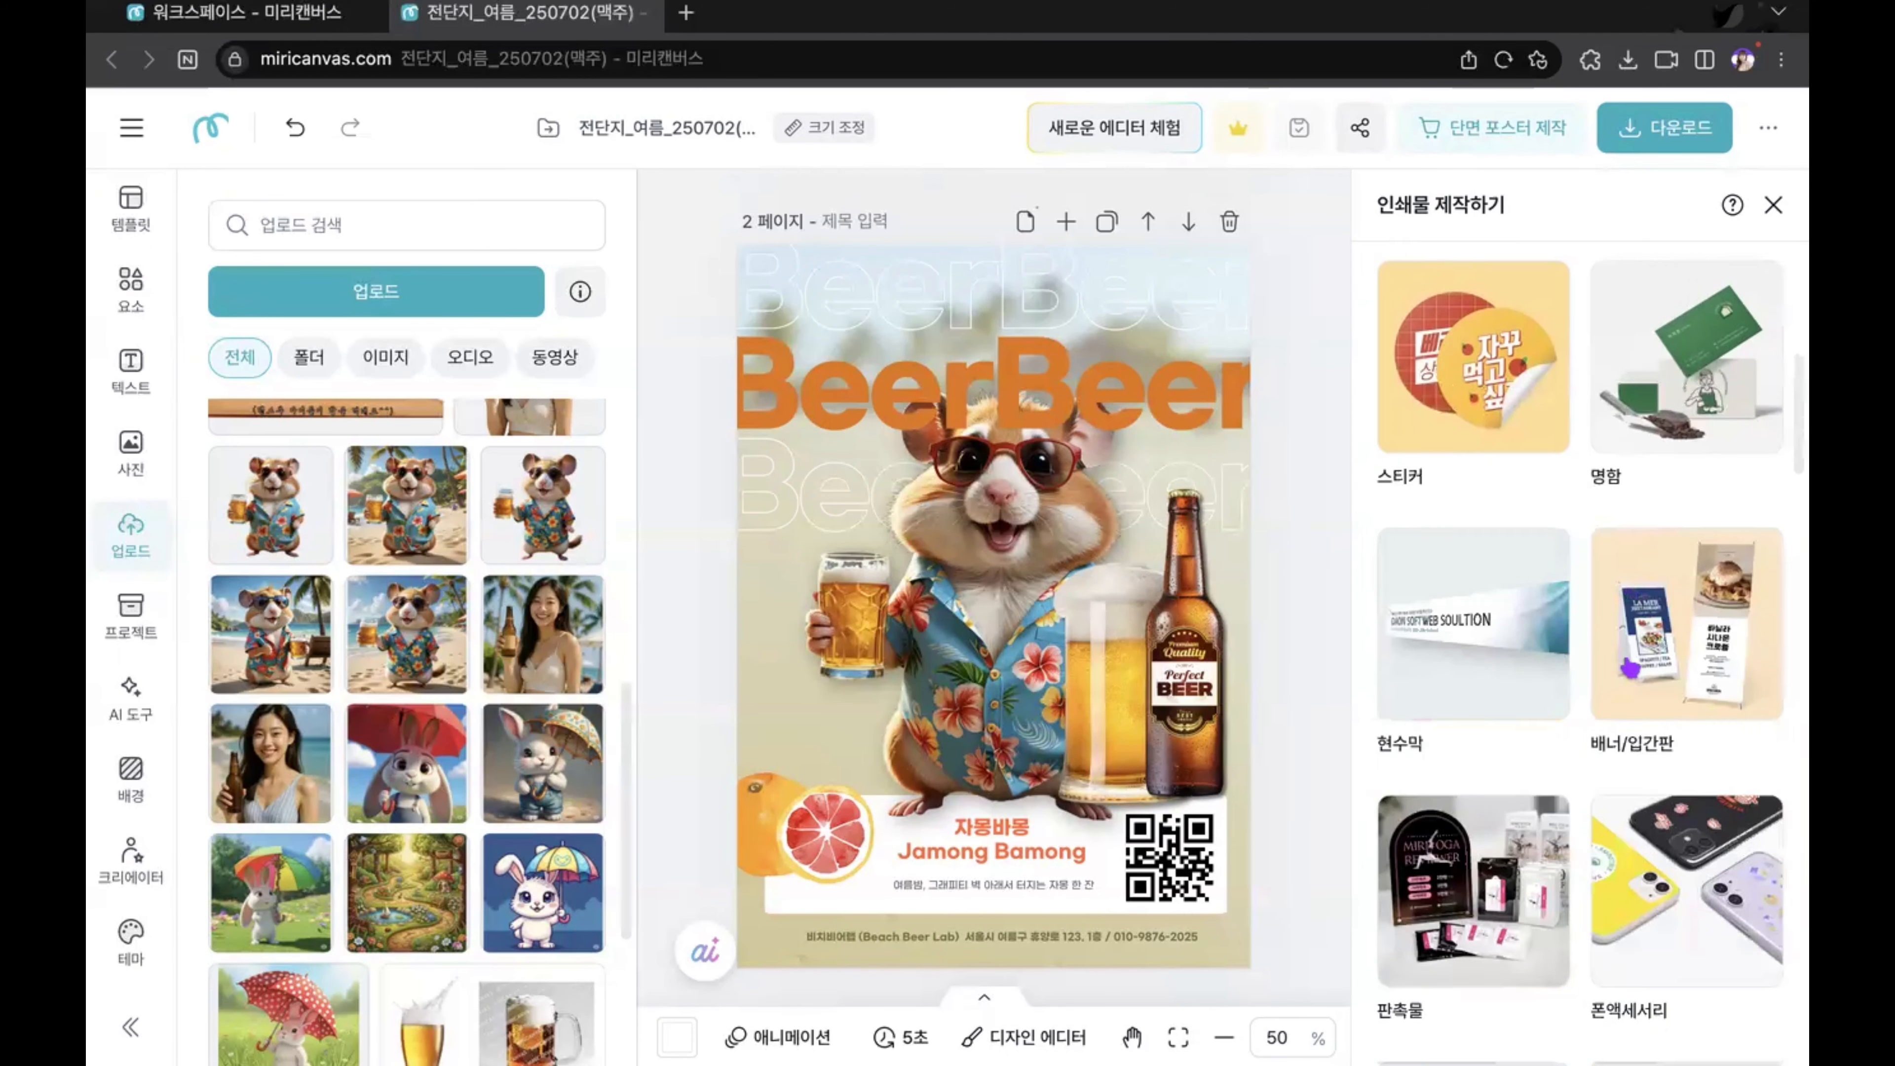
scroll(1631, 667, "up", 10)
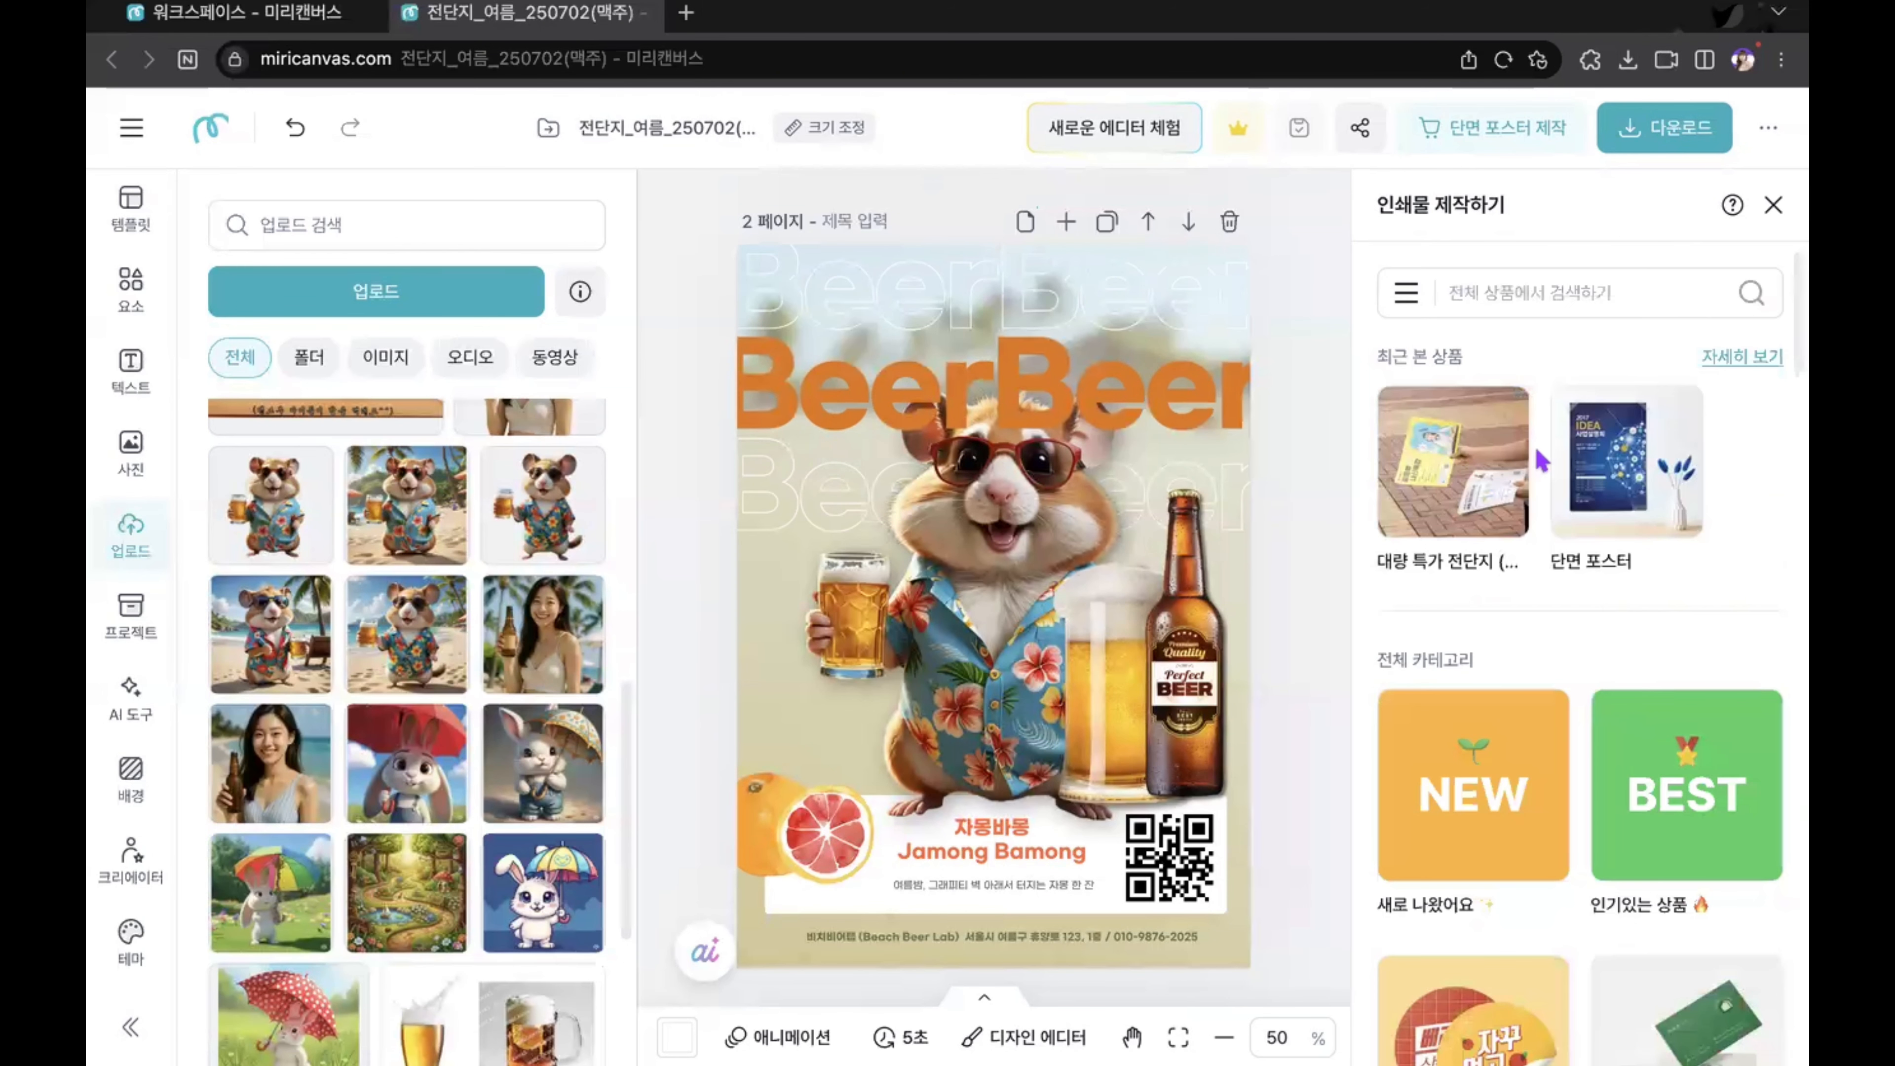
left_click(1497, 309)
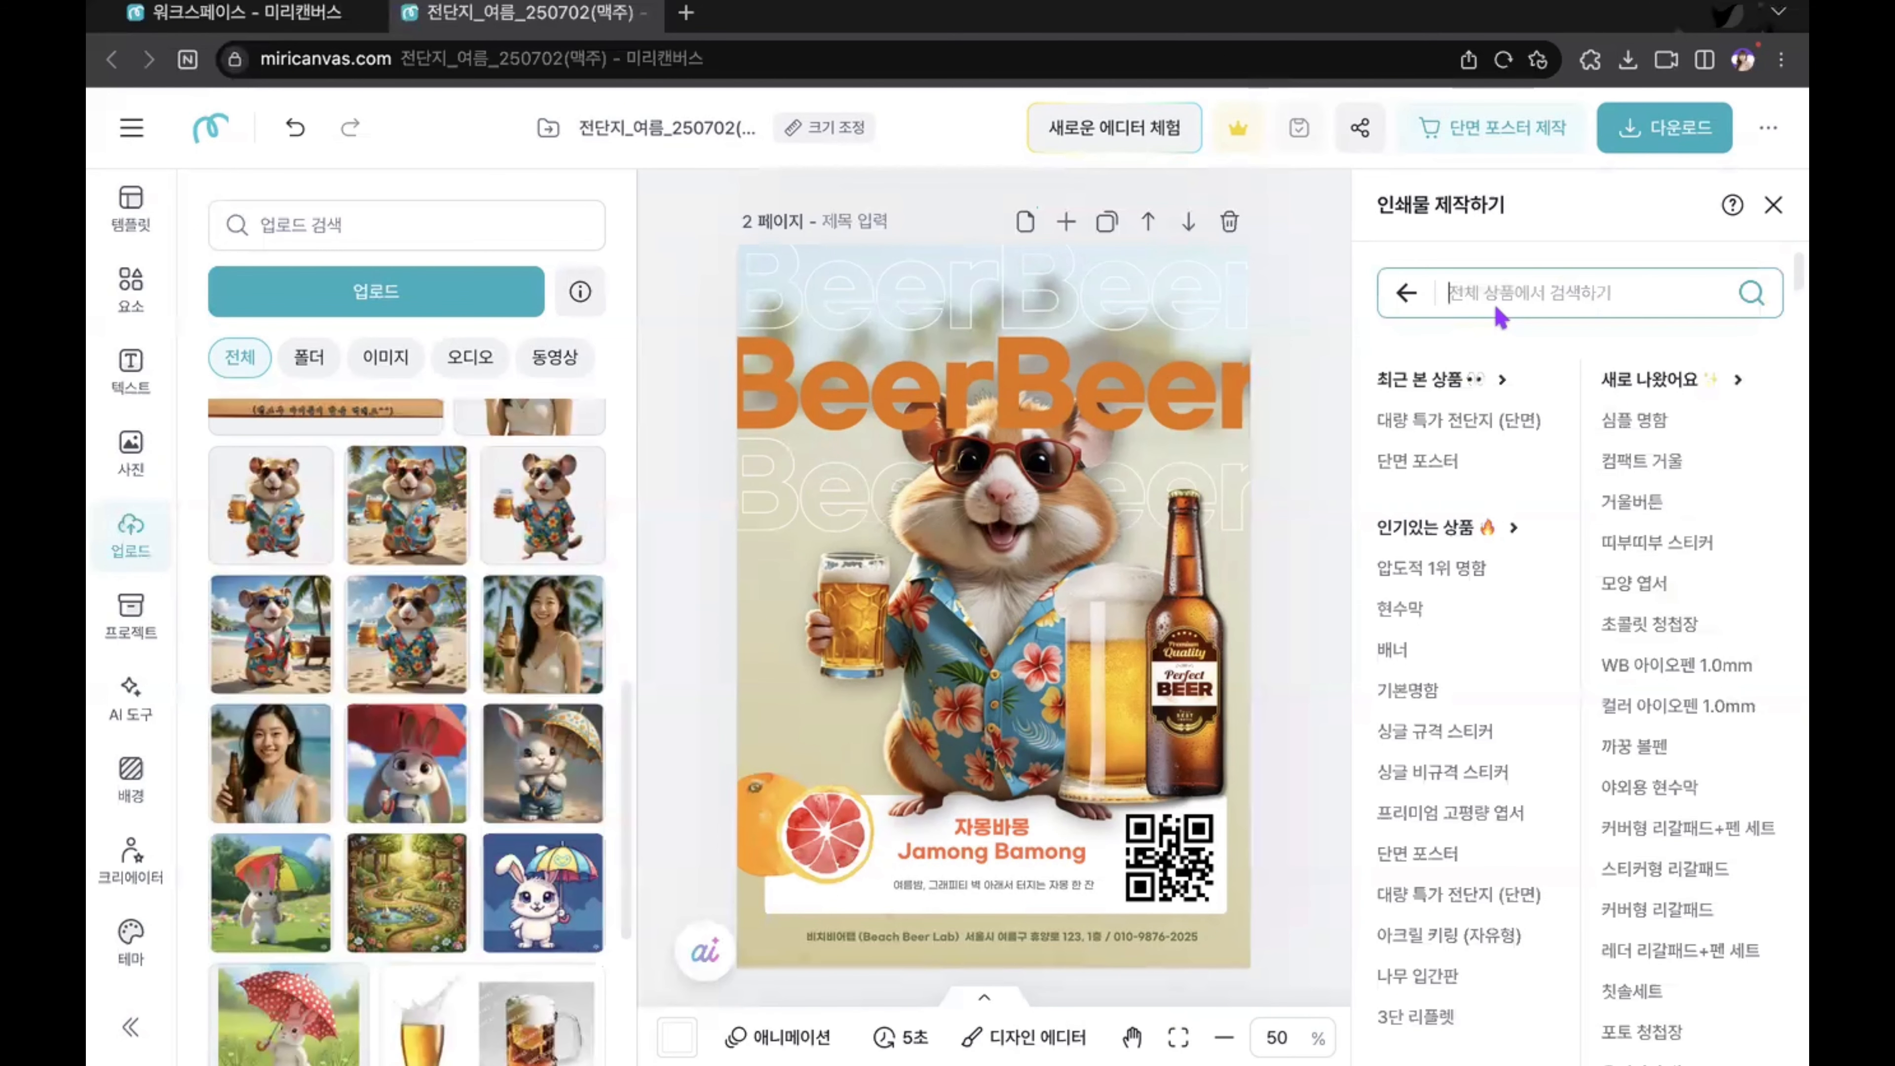
type("wjsek")
key("BackSpace")
key("BackSpace")
key("BackSpace")
key("BackSpace")
key("BackSpace")
type("전단지")
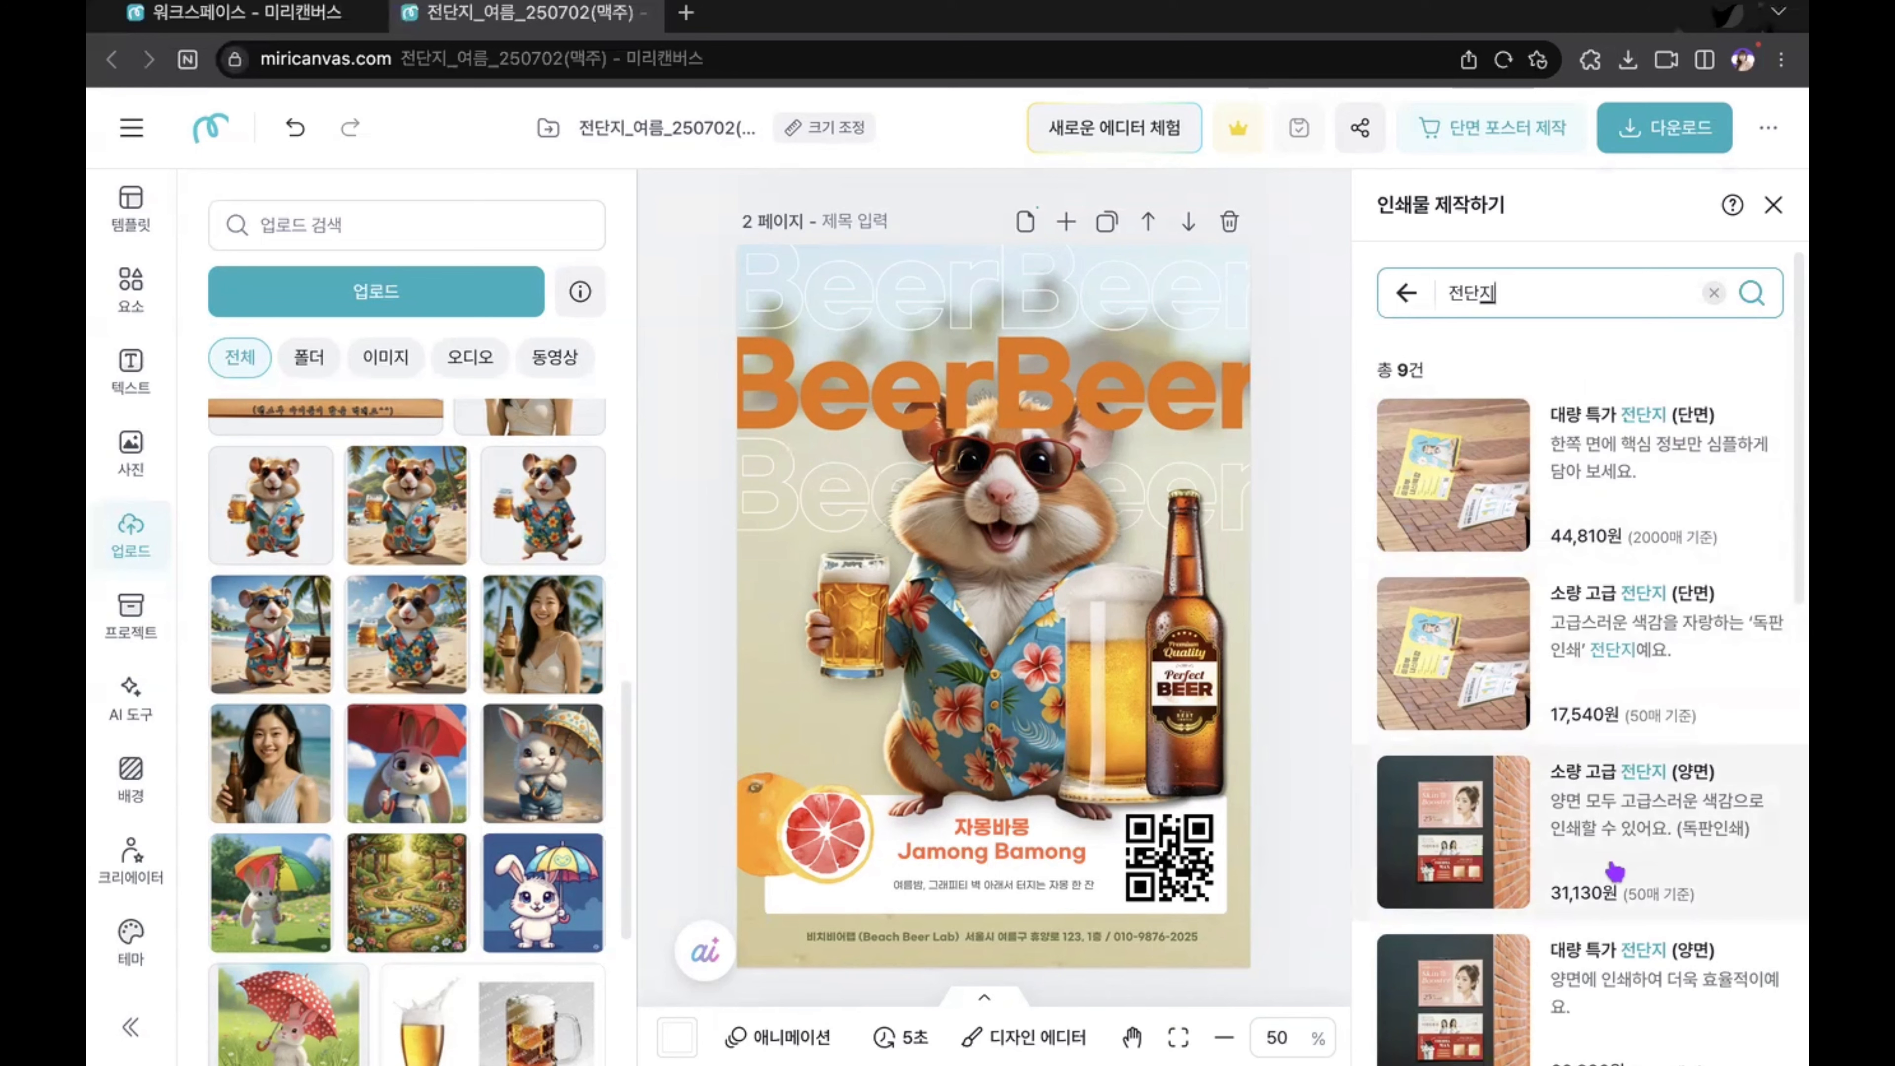
Step: Choose the print product 대량 특가 전단지 (단면) and apply its guide to the flyer design
left_click(1582, 508)
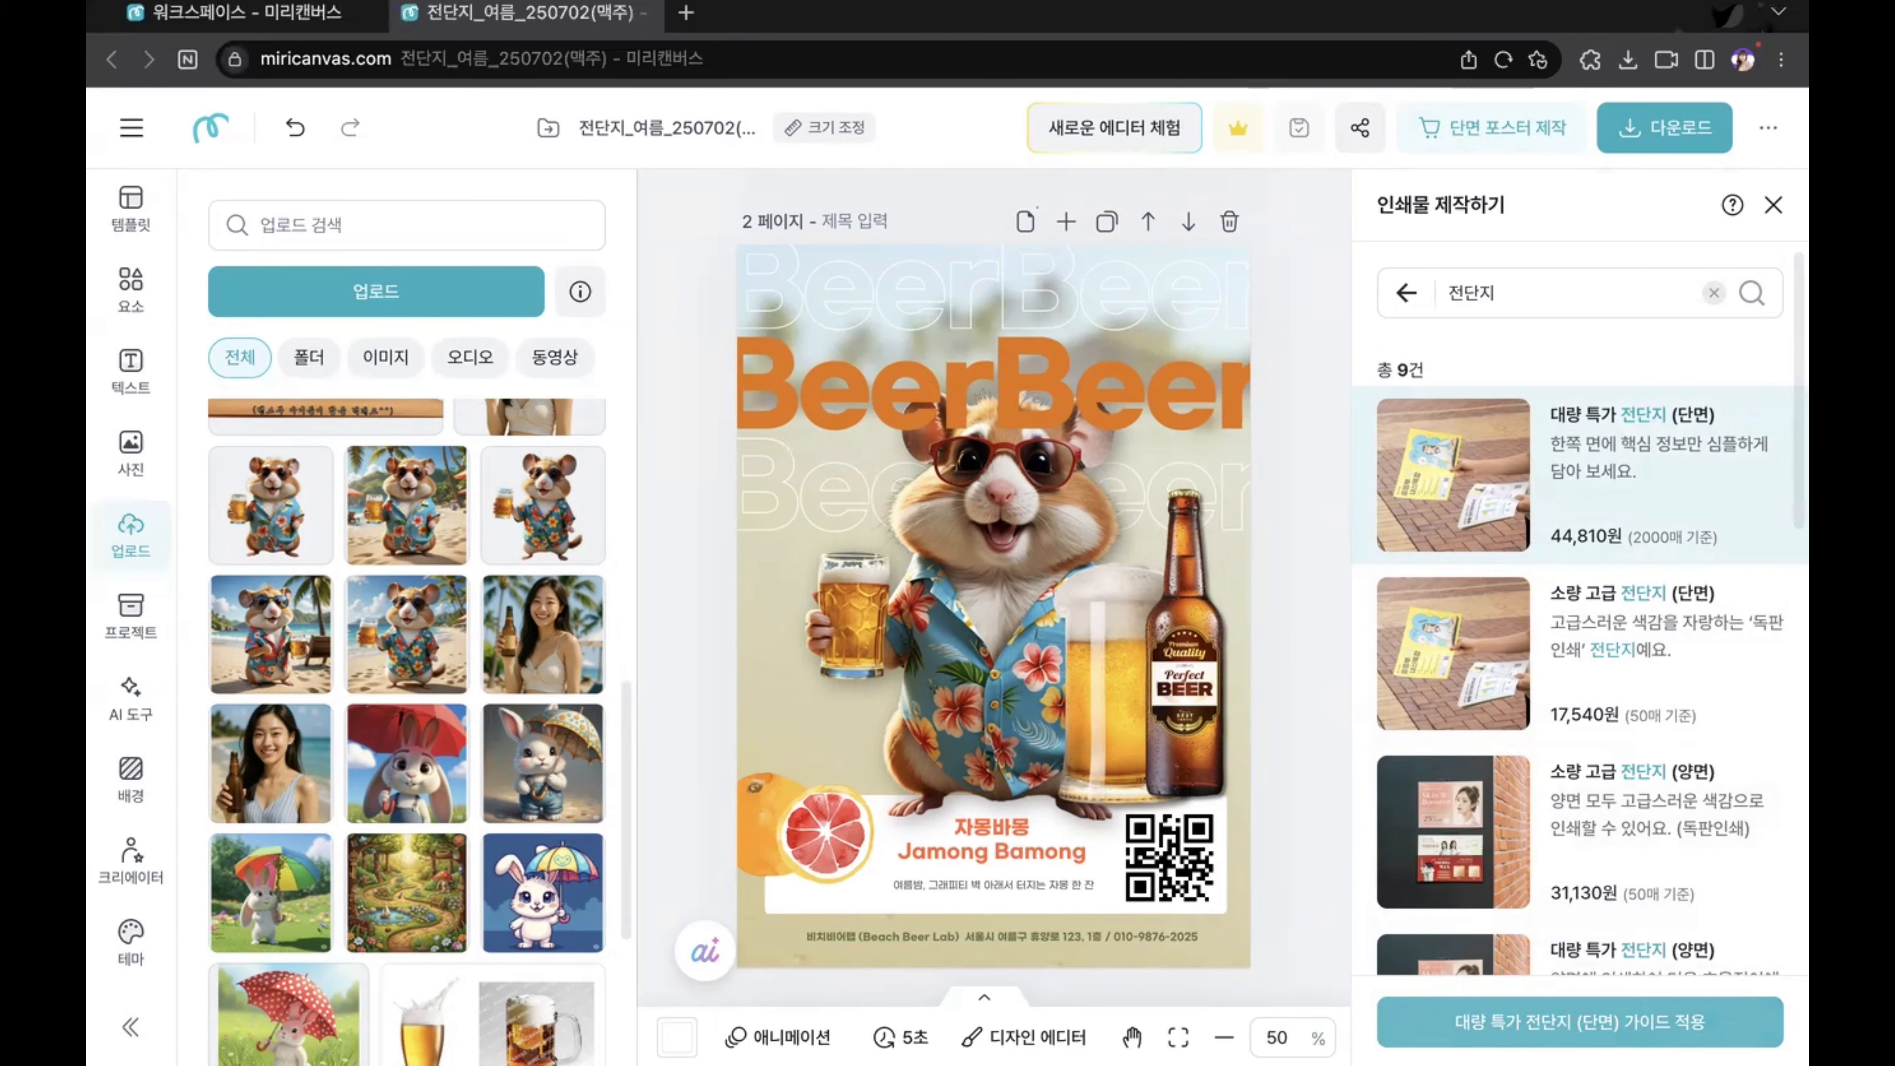
left_click(1580, 1021)
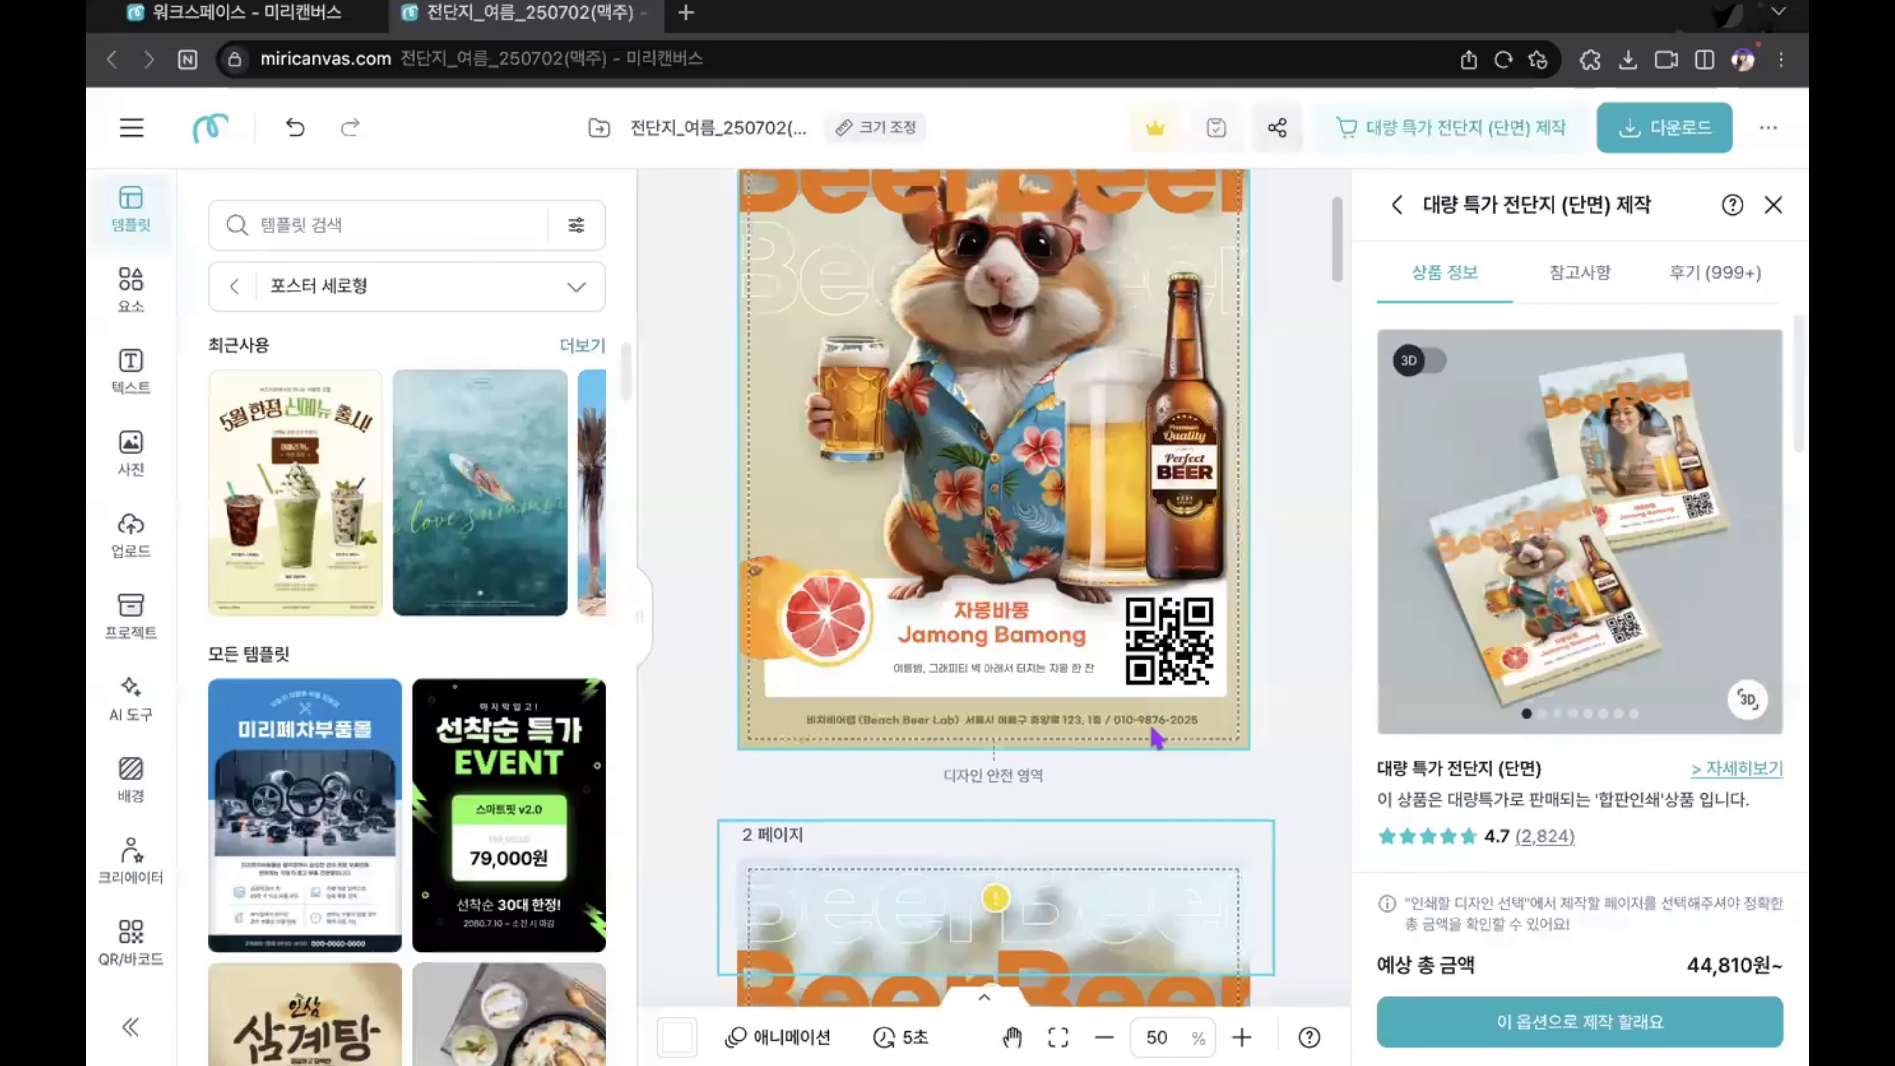
scroll(1156, 739, "up", 3)
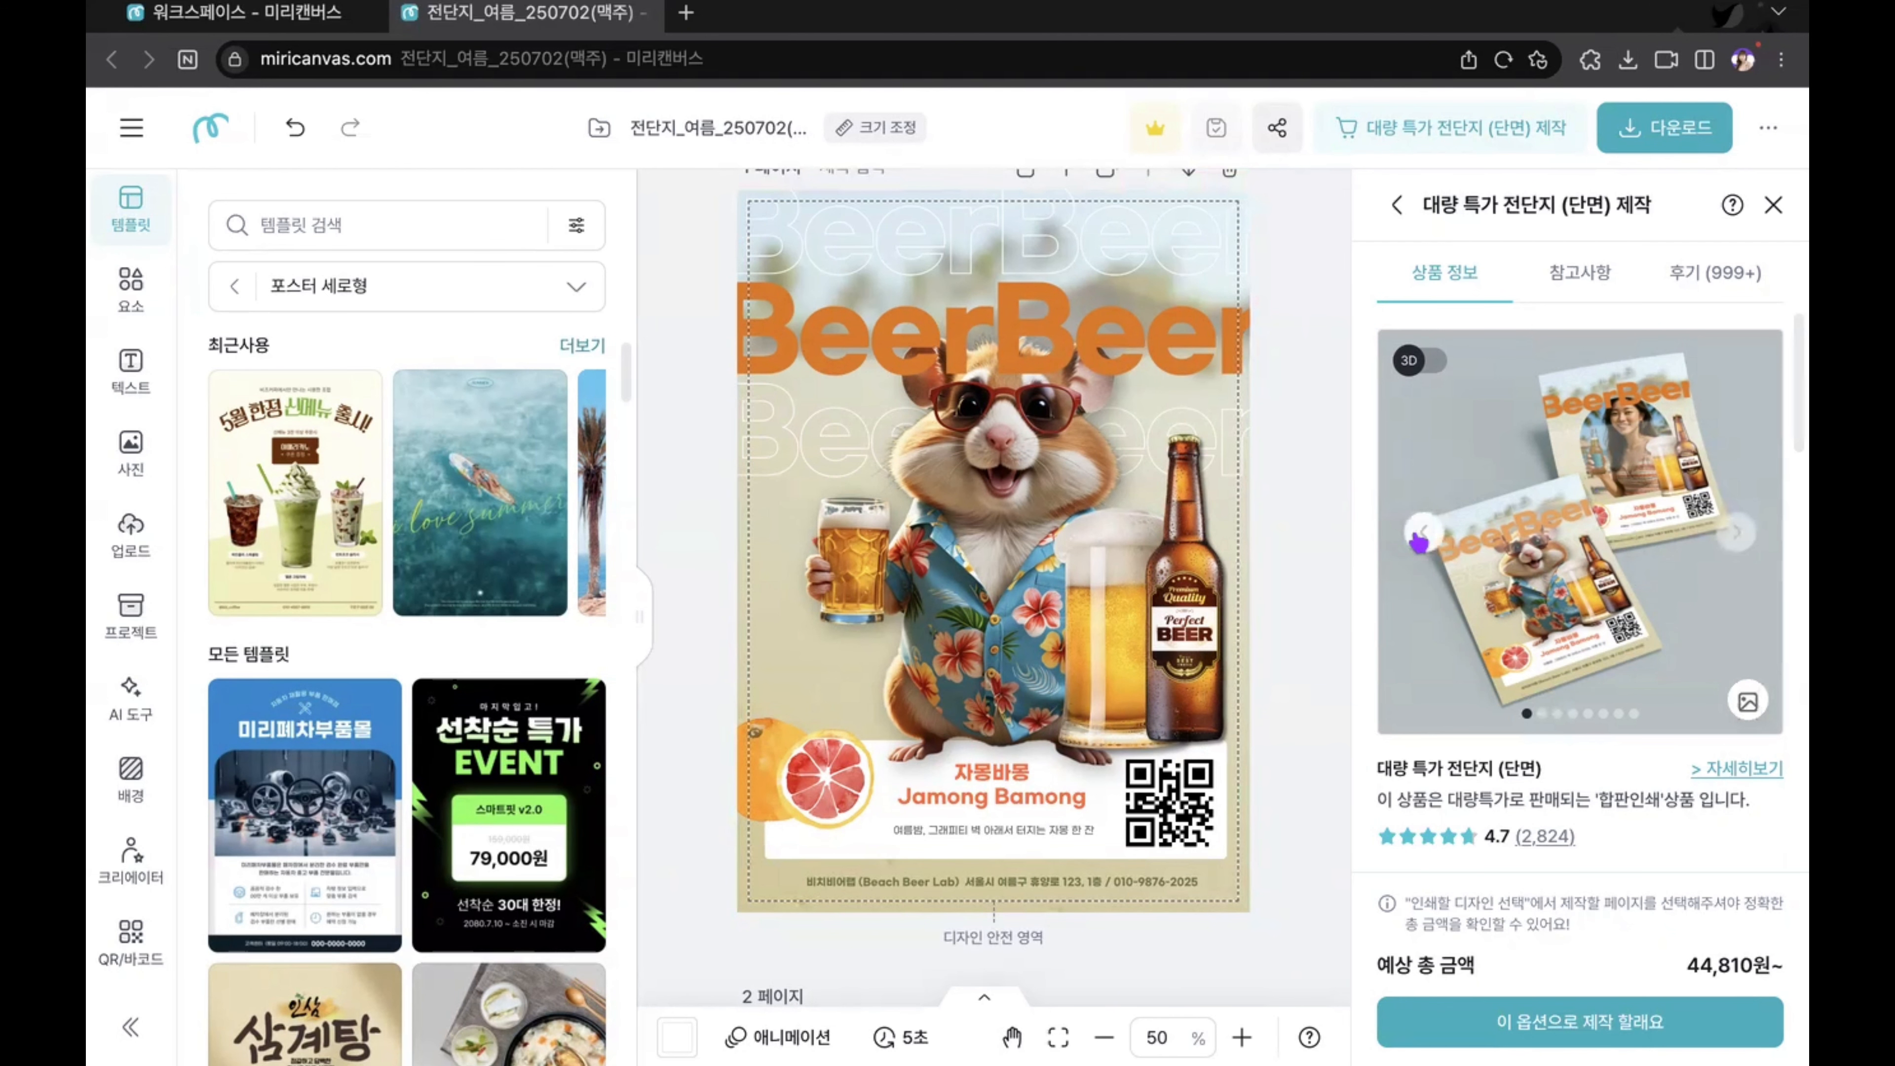
Step: Examine the flyer's product mockup previews and its paper, size, quantity and page options
left_click(1740, 534)
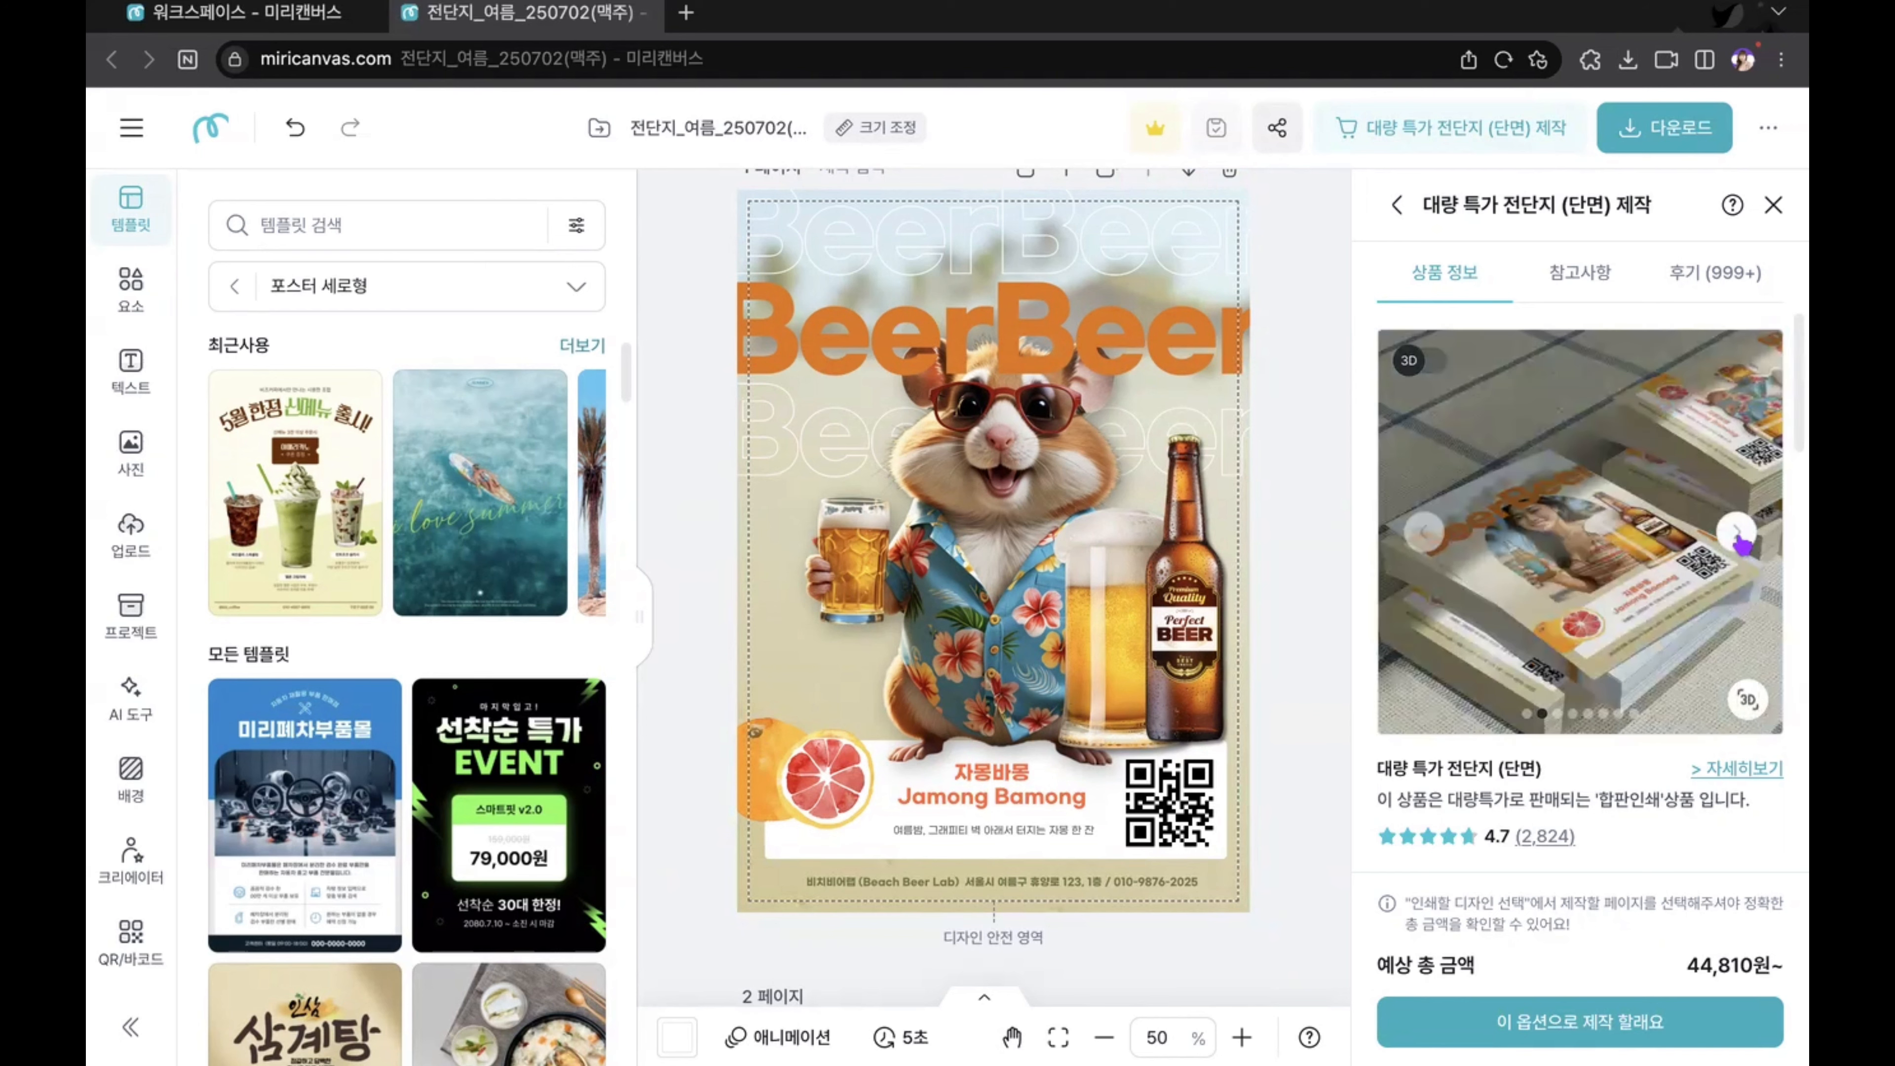
left_click(1740, 543)
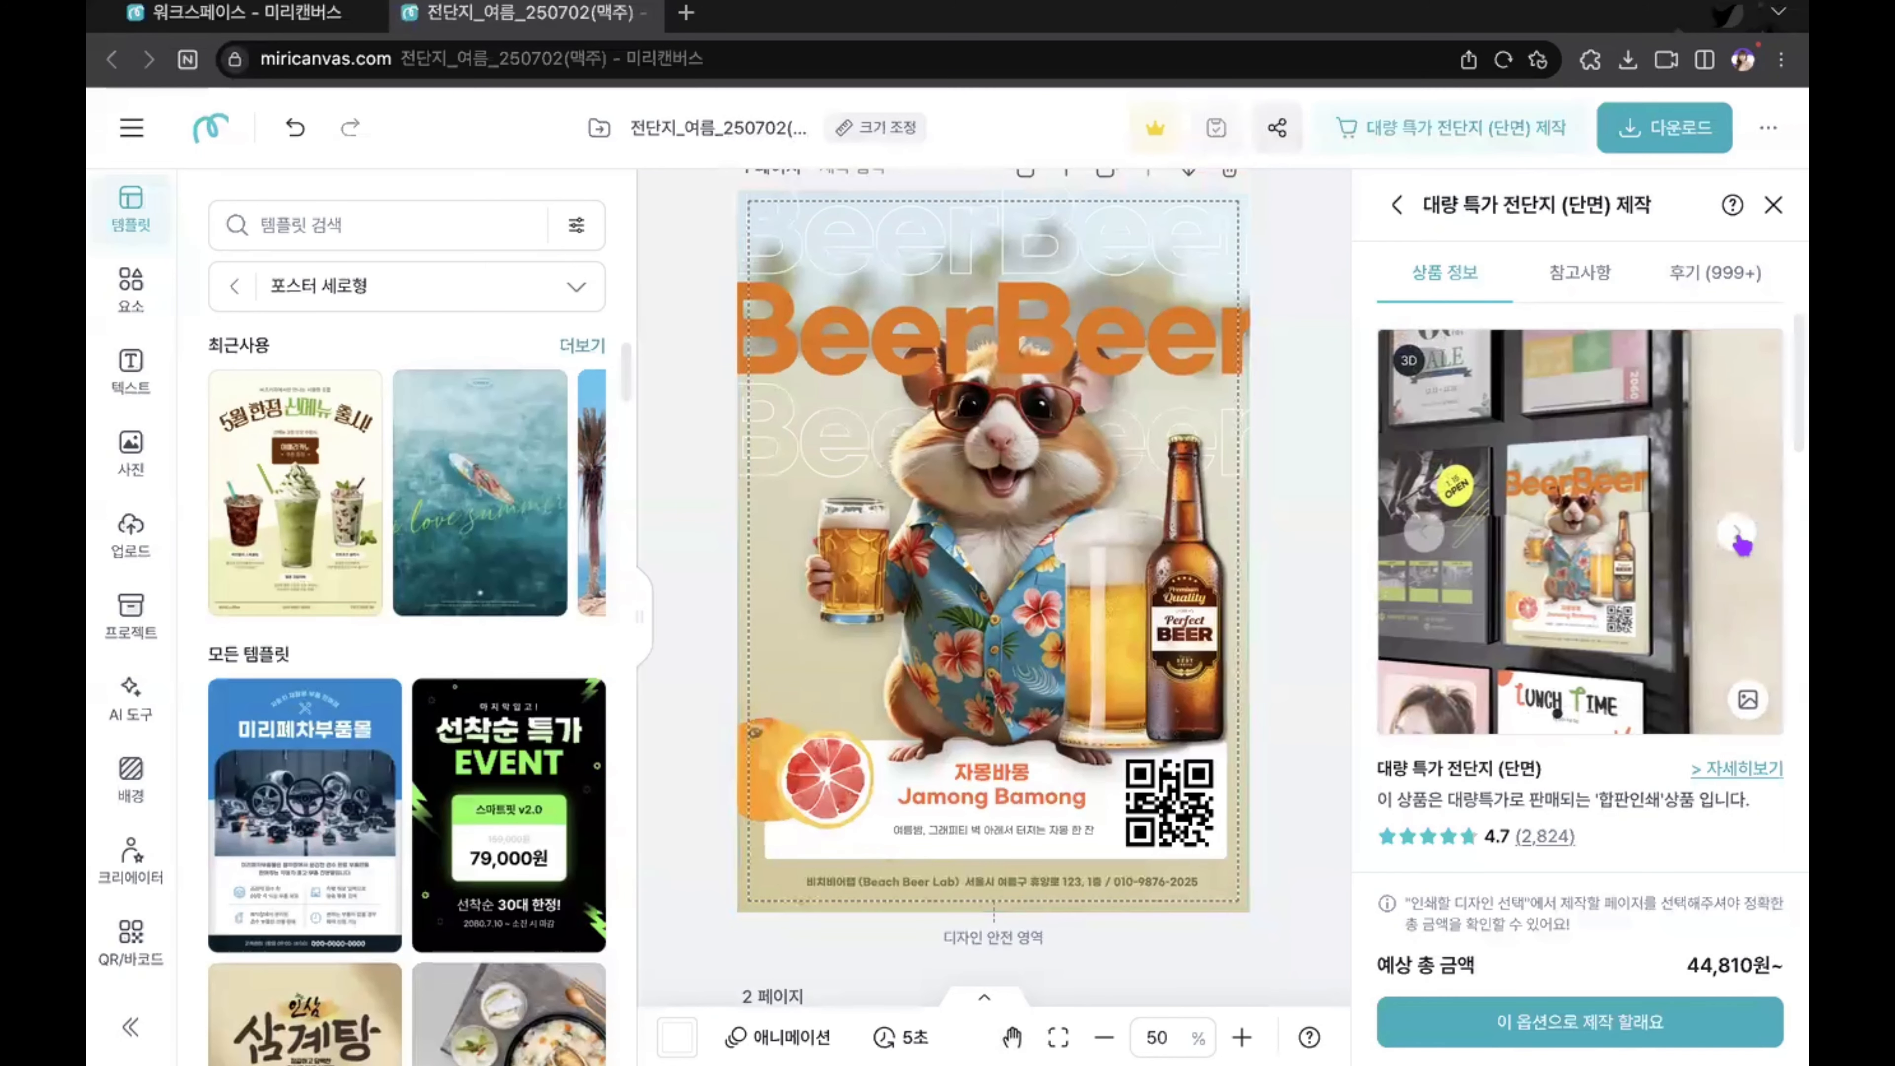
left_click(1740, 543)
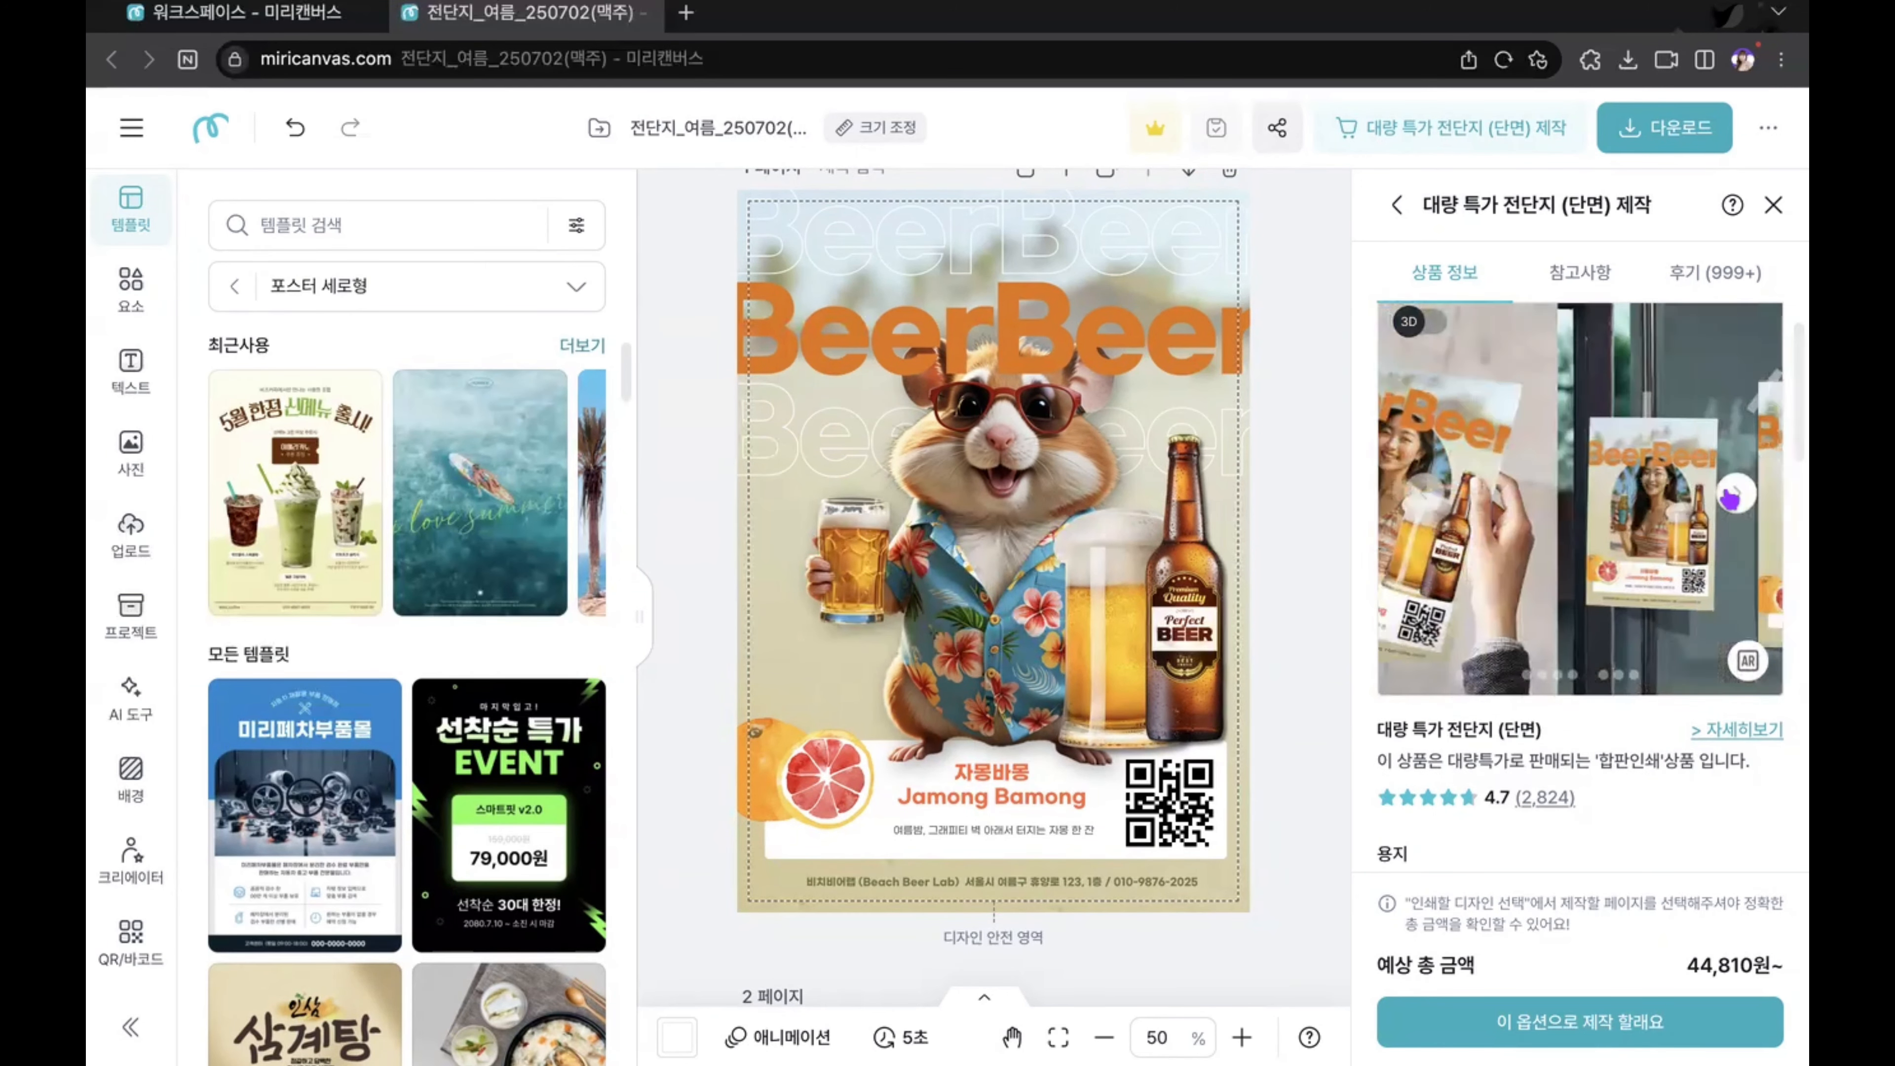
scroll(1574, 672, "down", 4)
scroll(1558, 814, "down", 8)
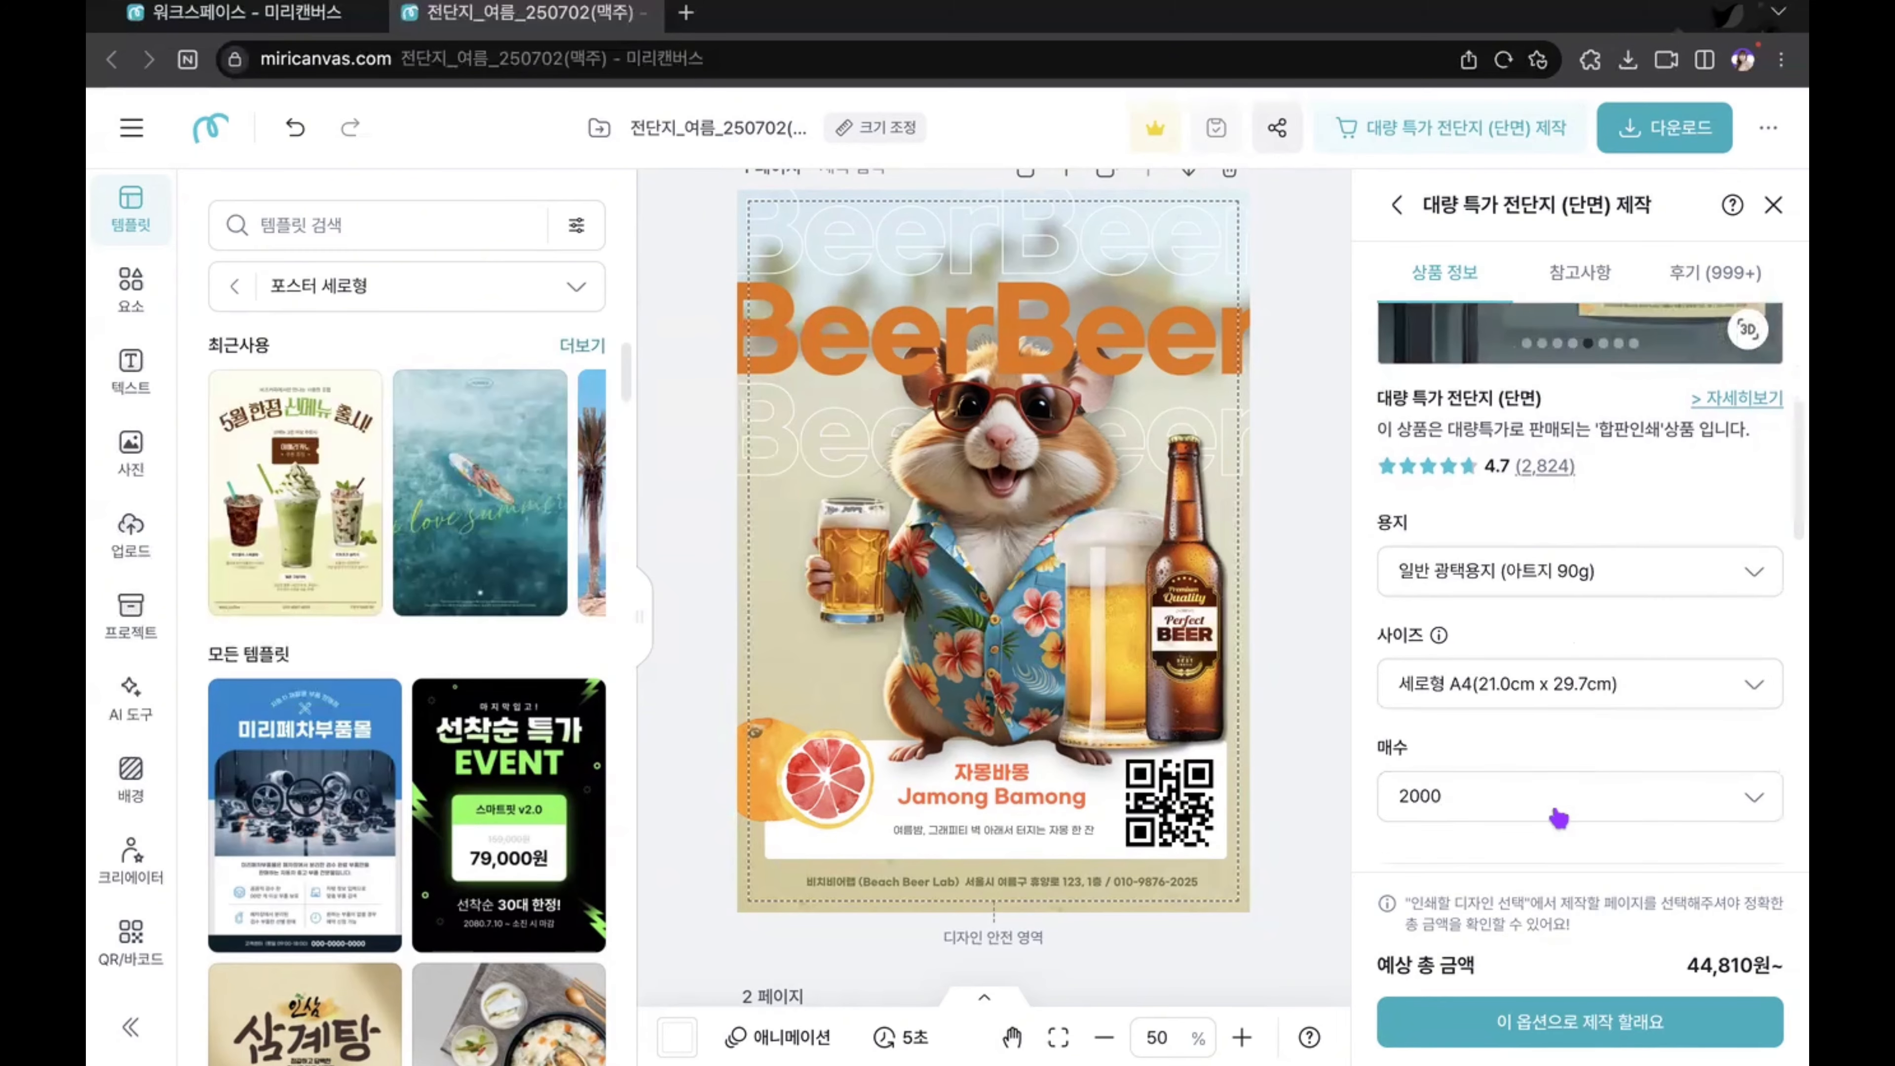
scroll(1559, 817, "up", 2)
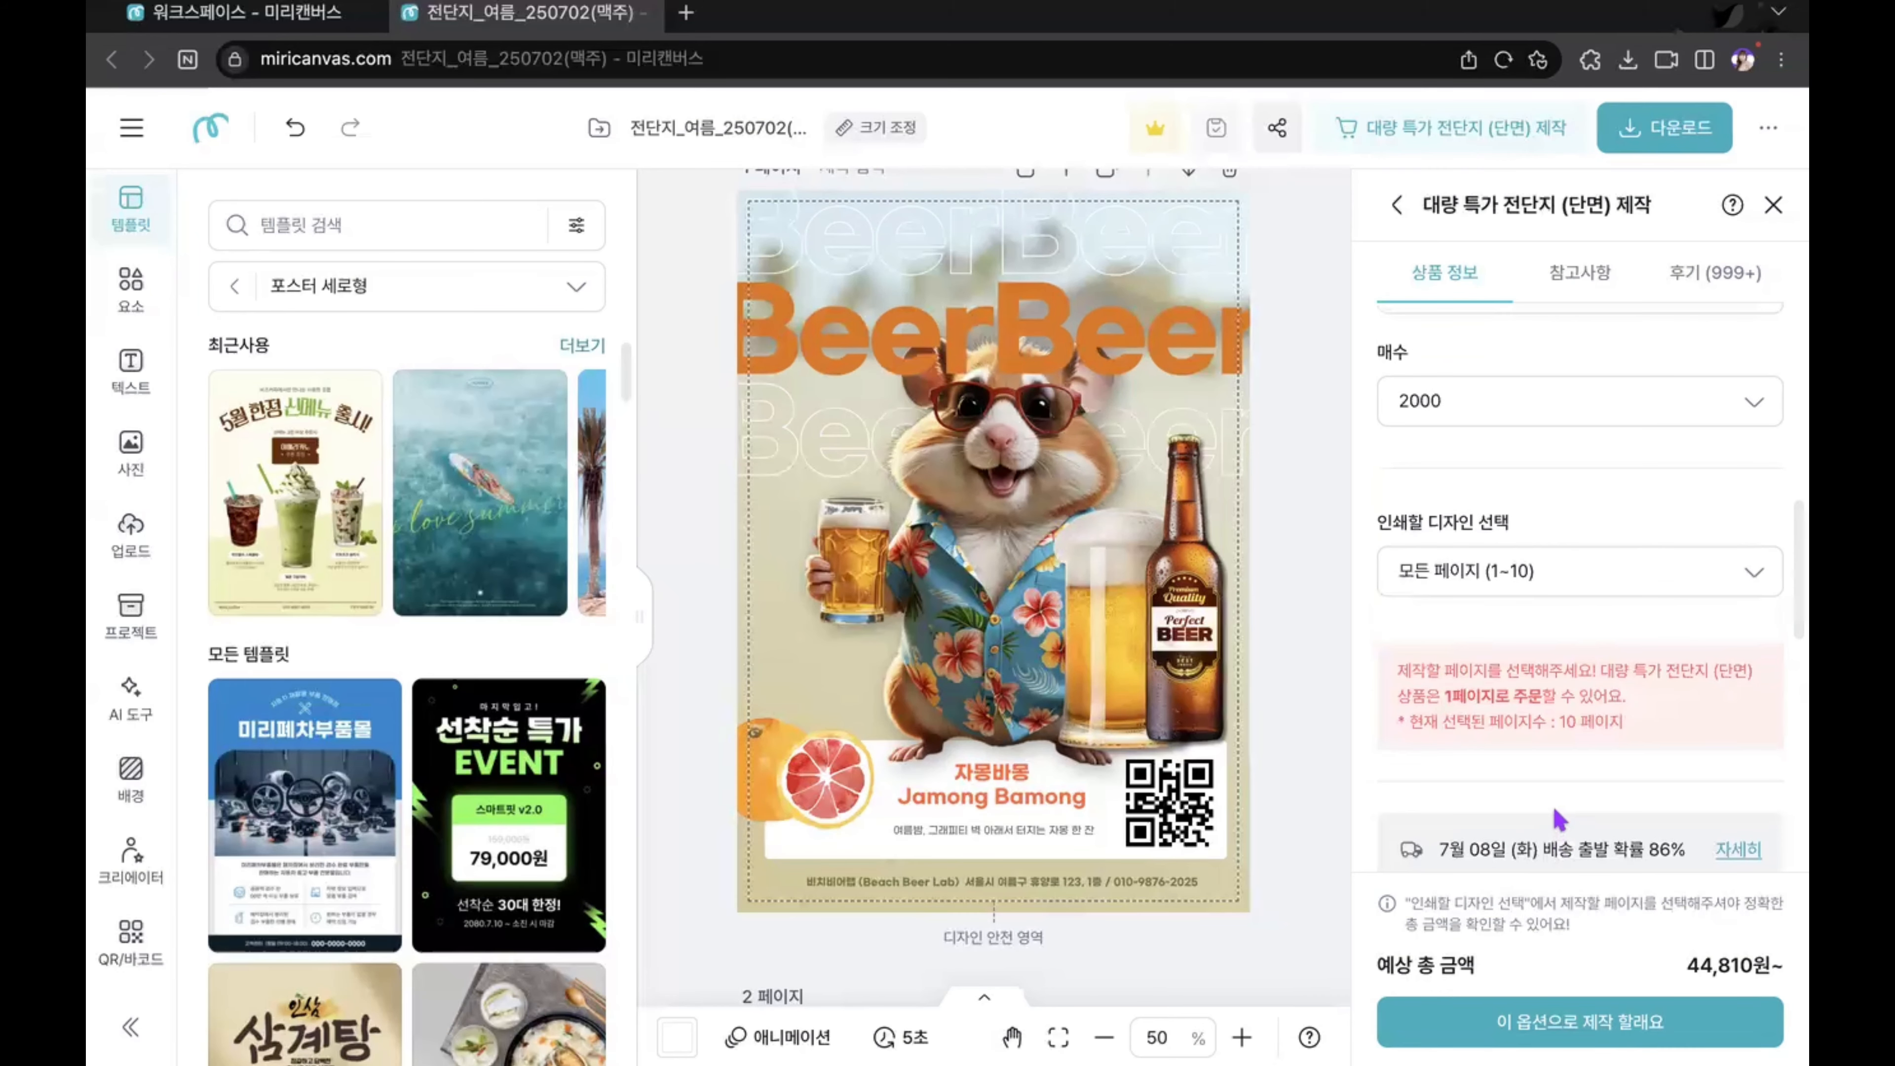
scroll(1559, 817, "down", 4)
scroll(1558, 819, "up", 3)
scroll(1558, 818, "up", 6)
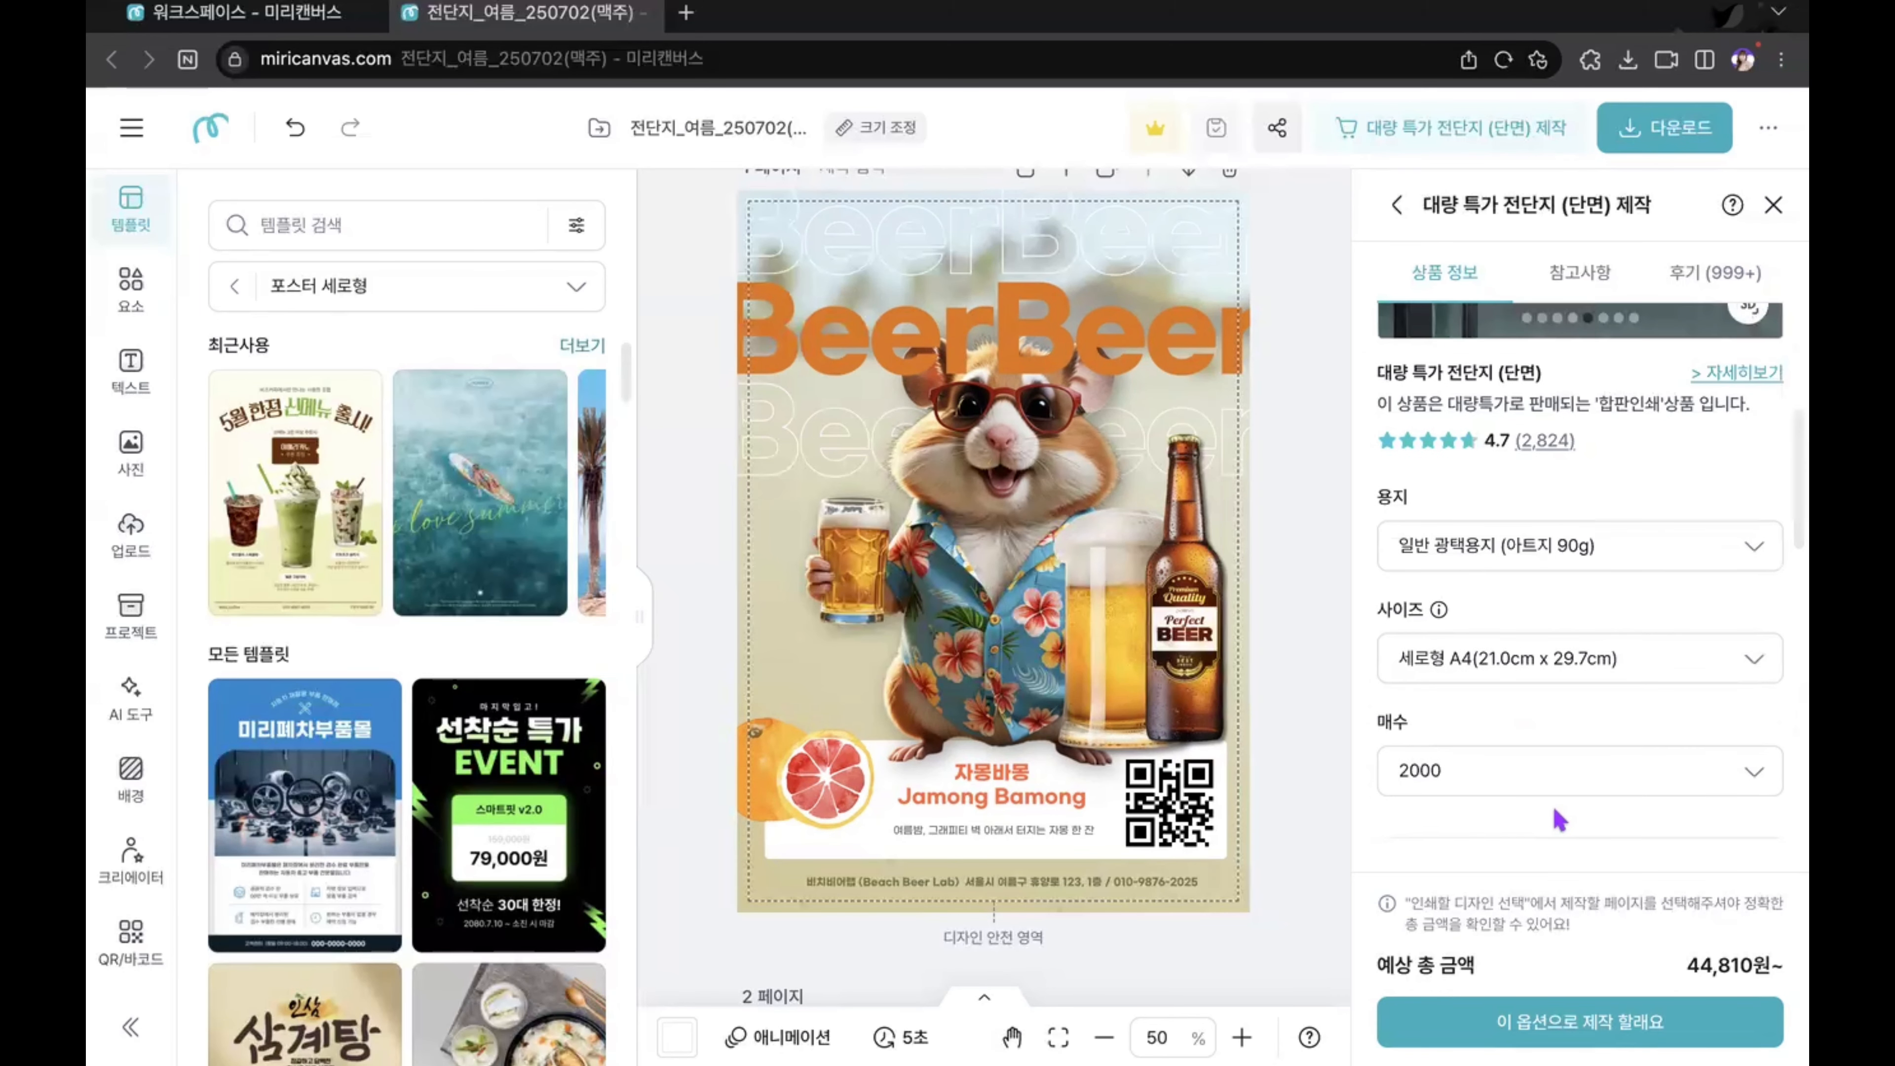
Step: Limit the design to print to page 1 instead of all pages
scroll(1552, 791, "down", 3)
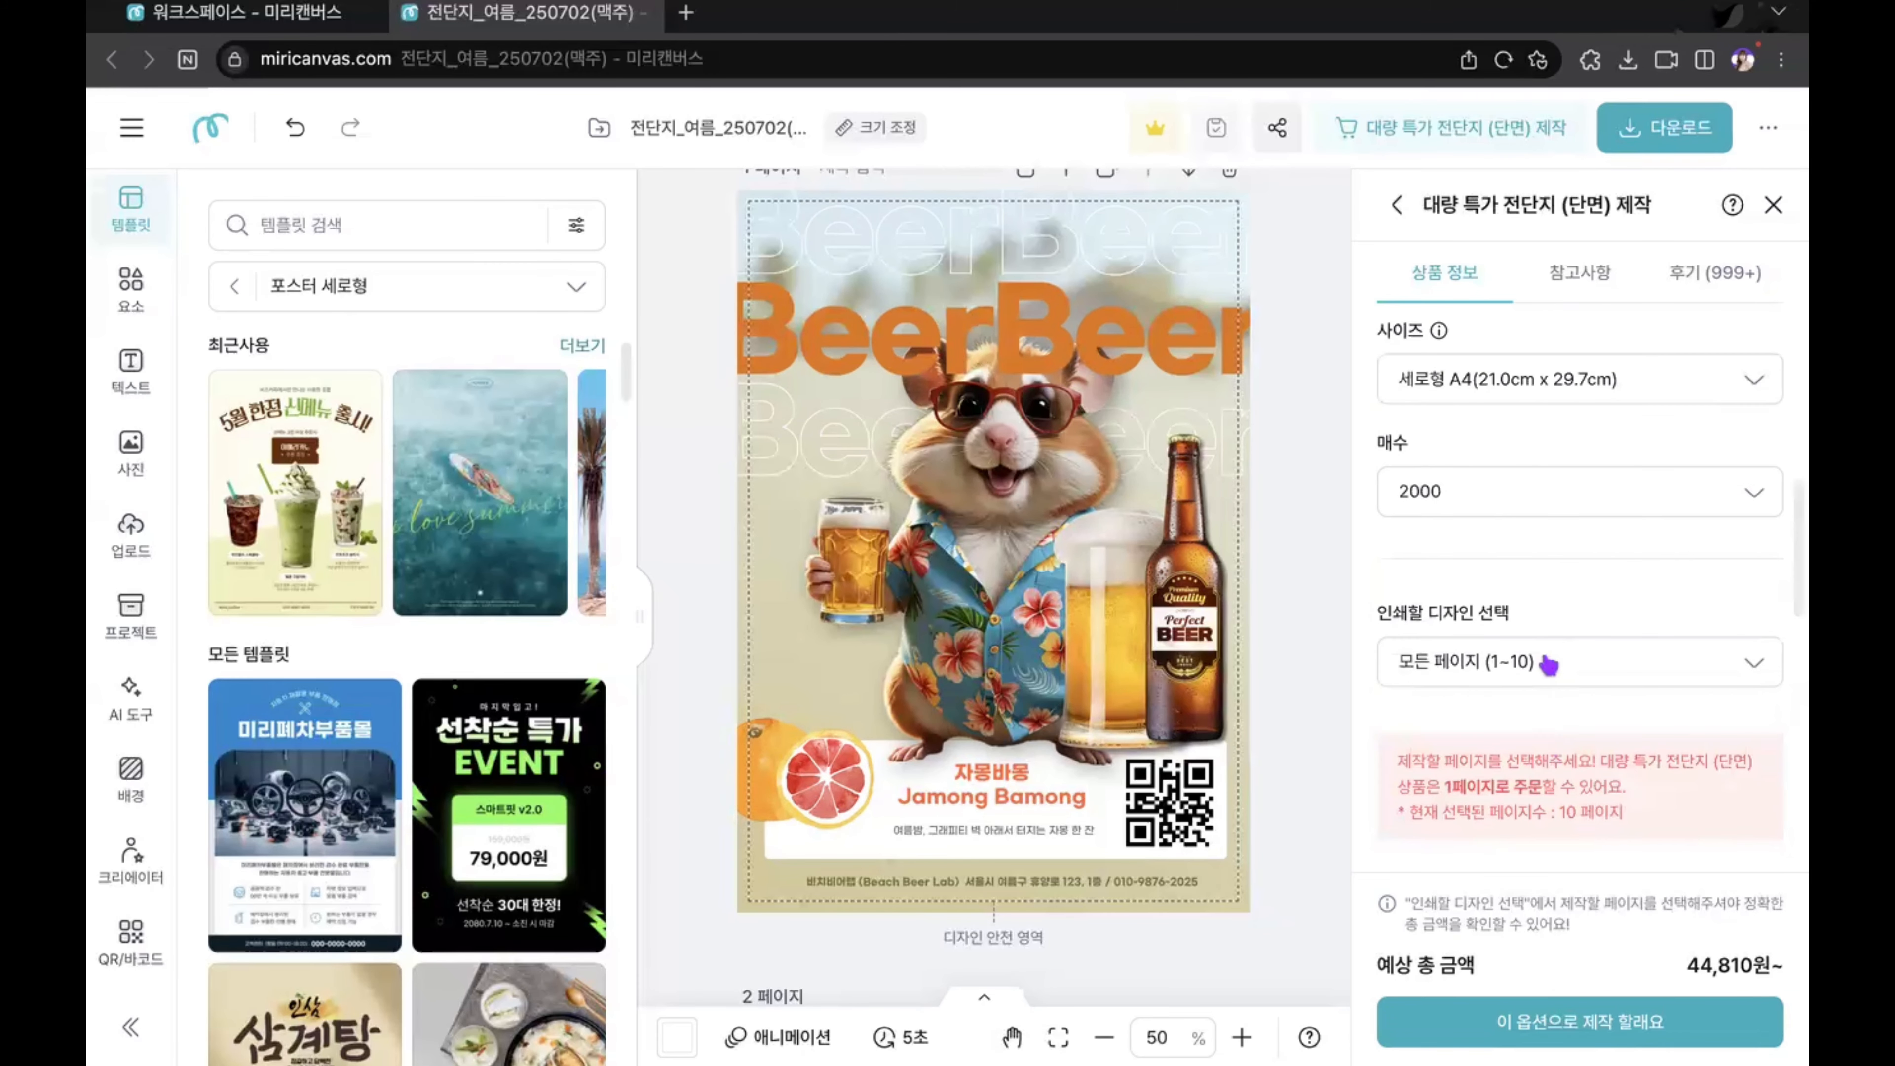
left_click(1560, 662)
left_click(1744, 364)
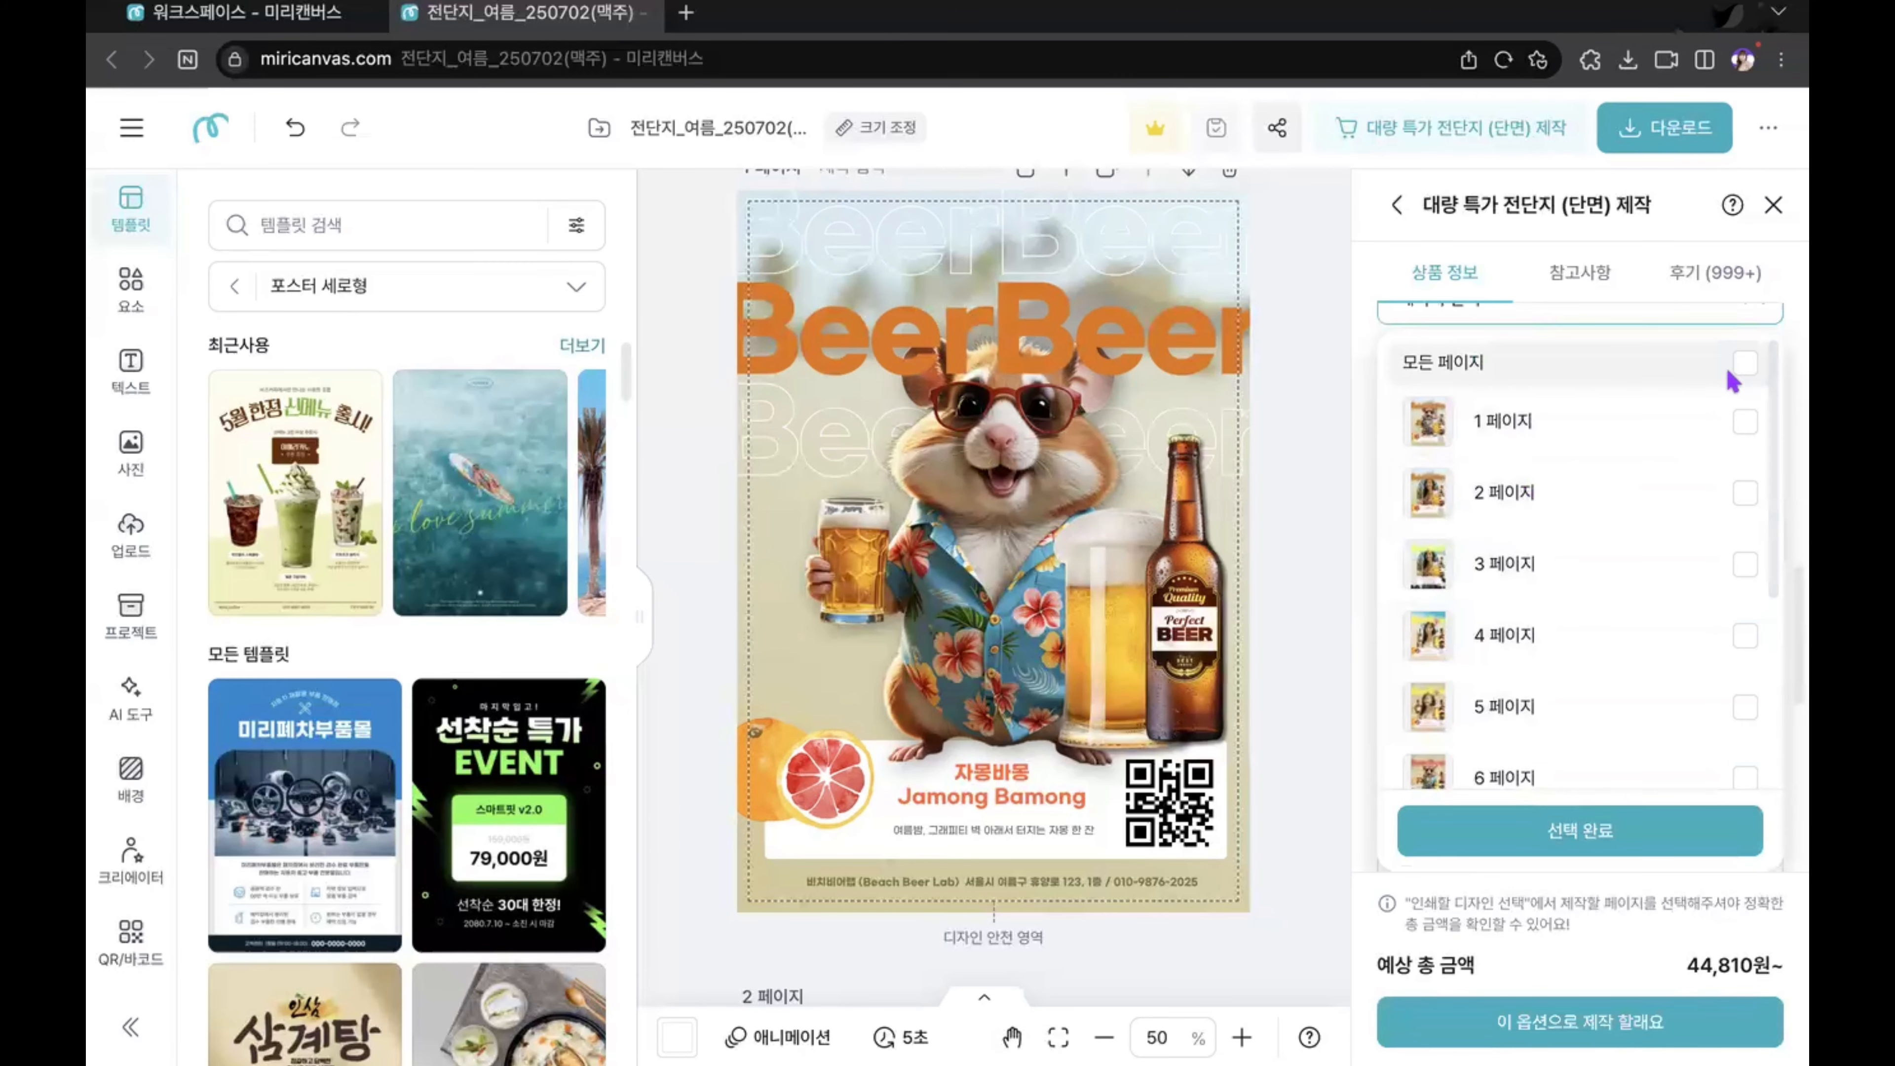
left_click(1744, 422)
left_click(1602, 843)
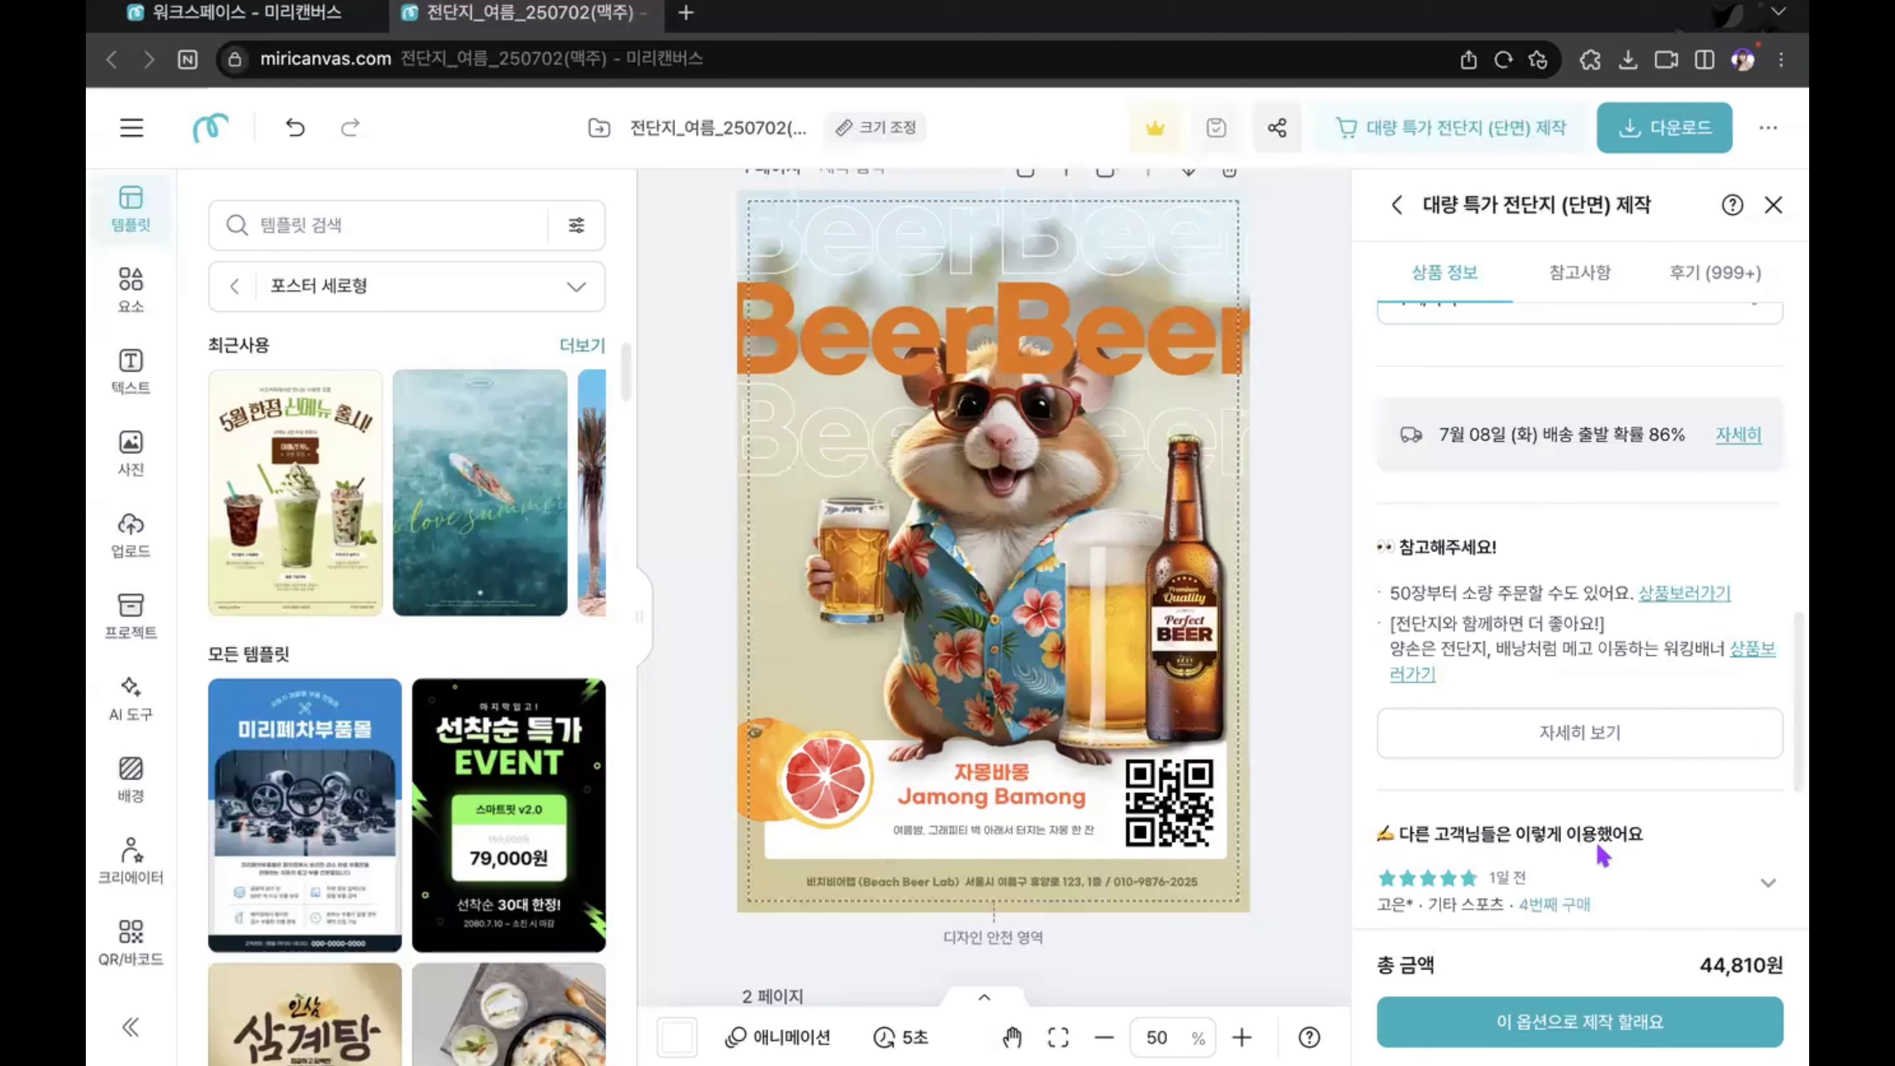
Step: Proceed with the chosen print options to the final check and select the hamster photo in the design
left_click(1576, 1021)
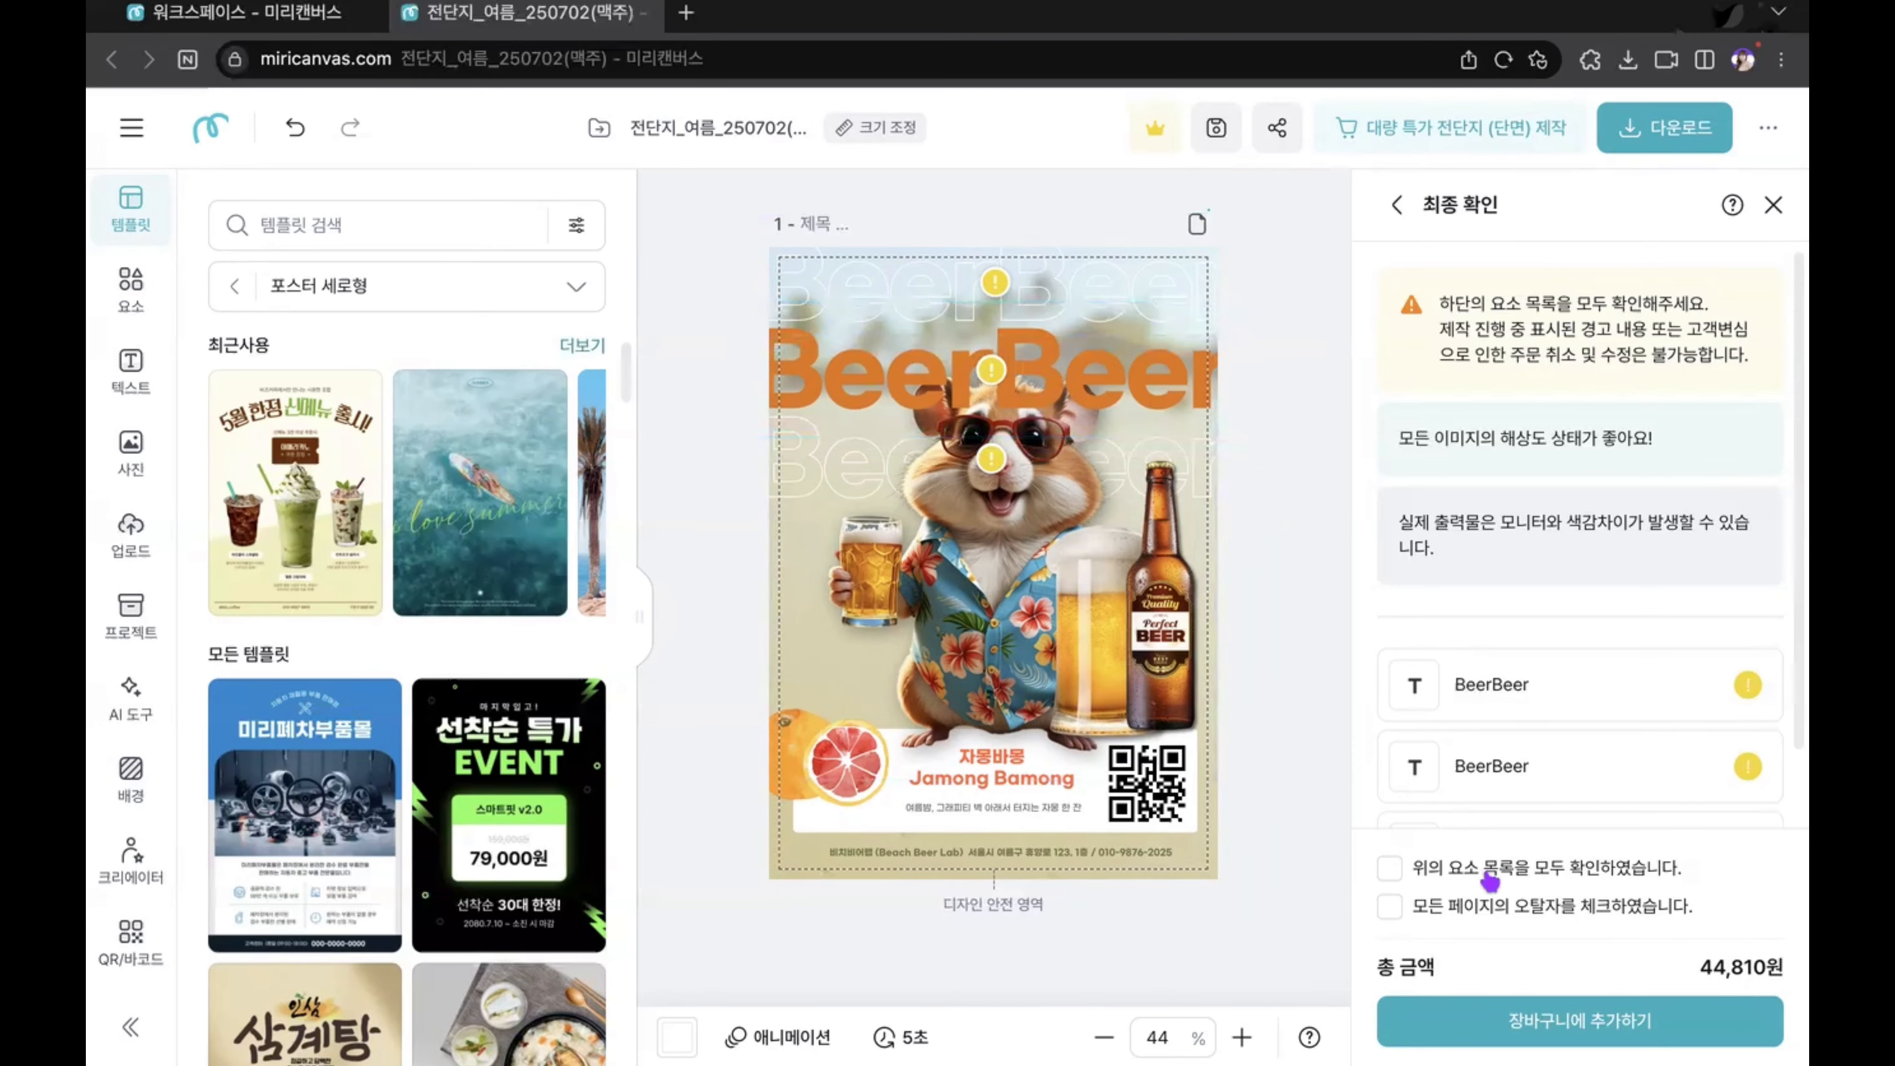
left_click(990, 548)
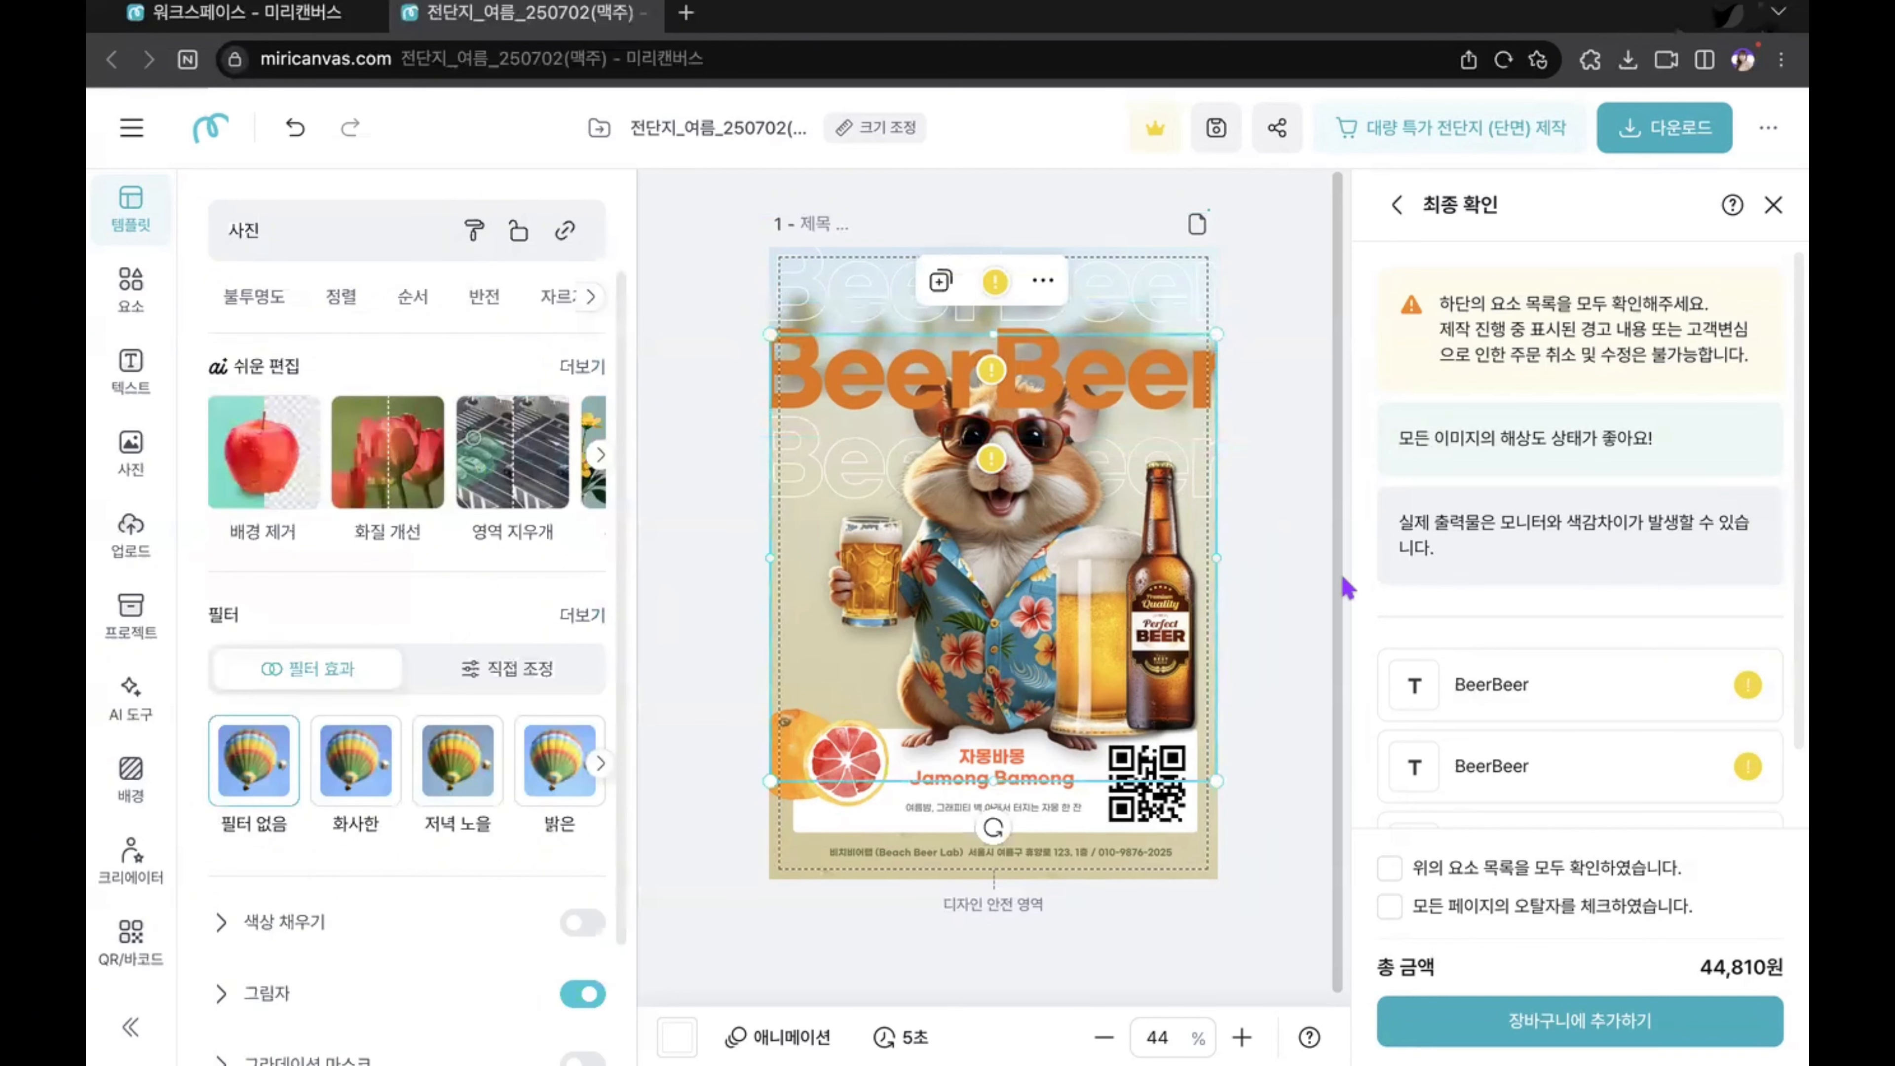
Step: Confirm that the element list and all pages' typos have been checked, and add the flyer to the cart
left_click(1389, 867)
left_click(1389, 906)
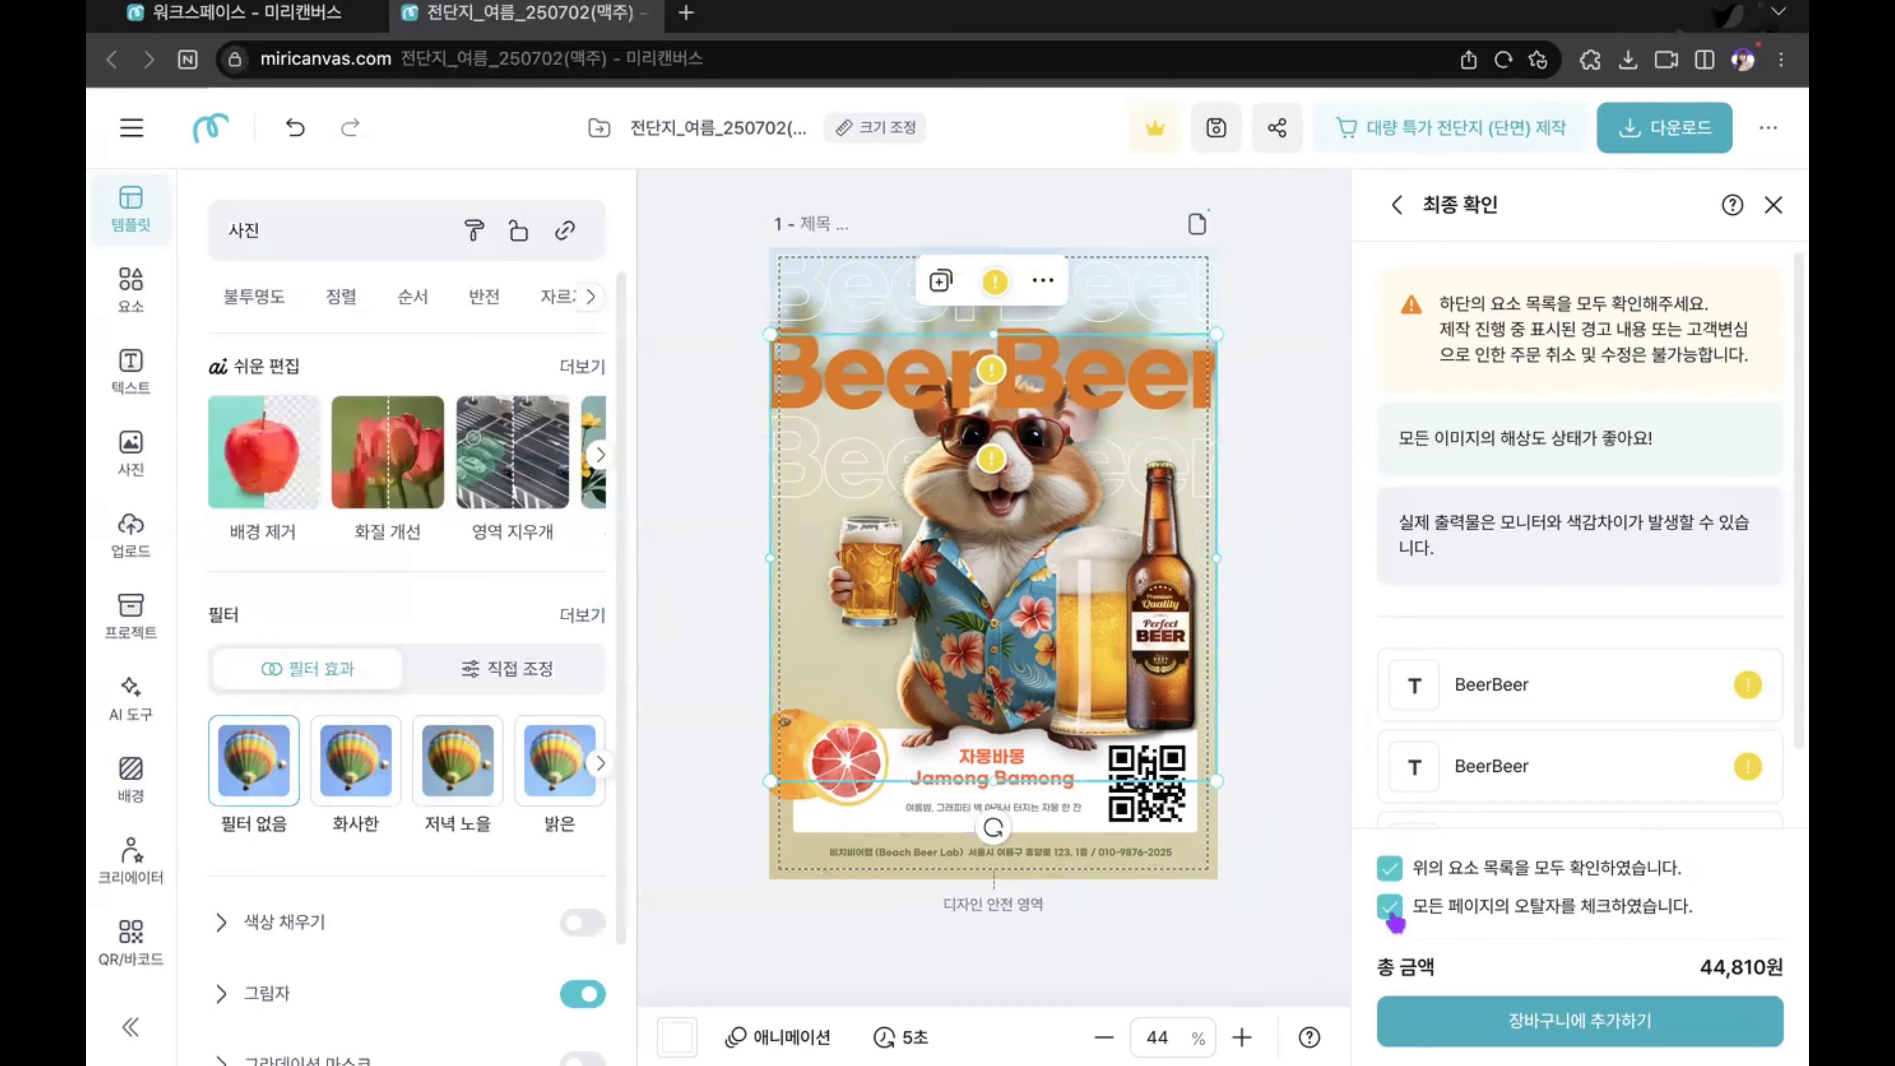
left_click(1540, 1017)
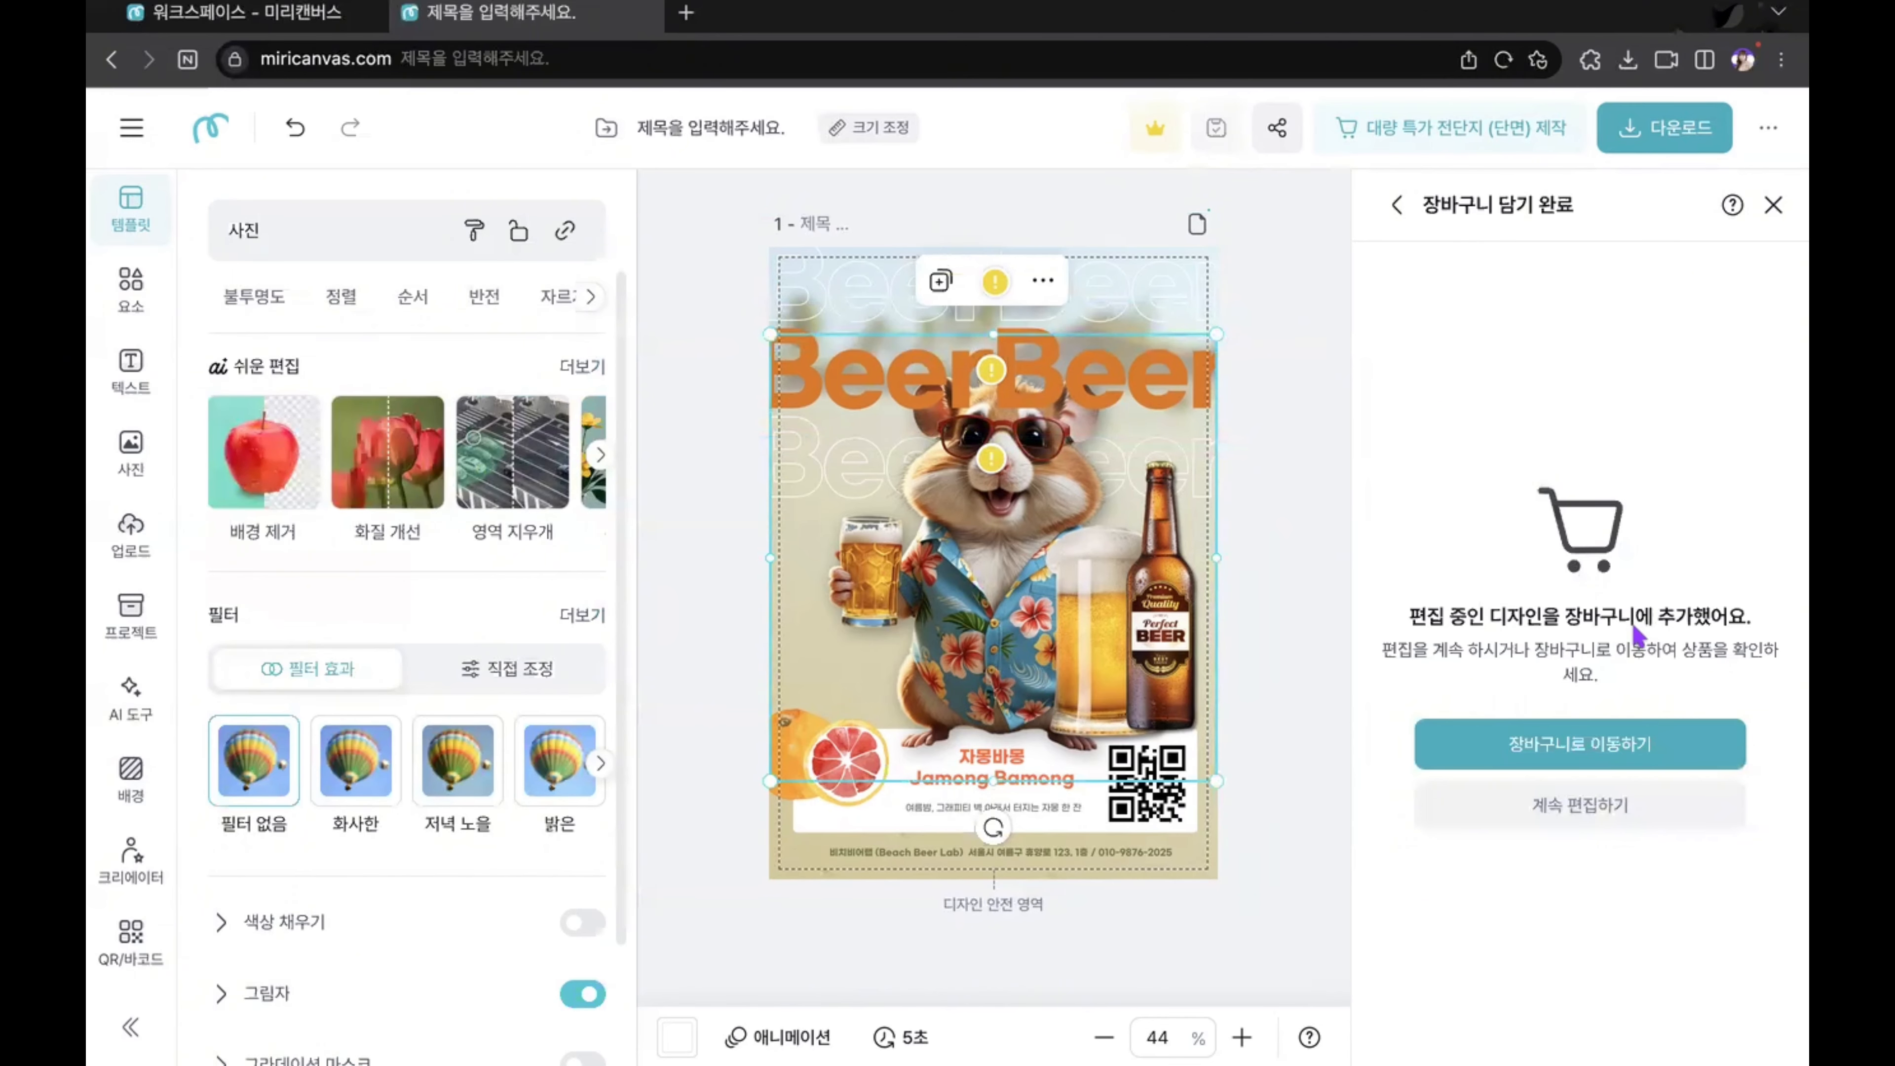
Step: Go to the BizHows cart, select only the 대량 특가 전단지 (단면) item, and proceed to its order form
left_click(1582, 744)
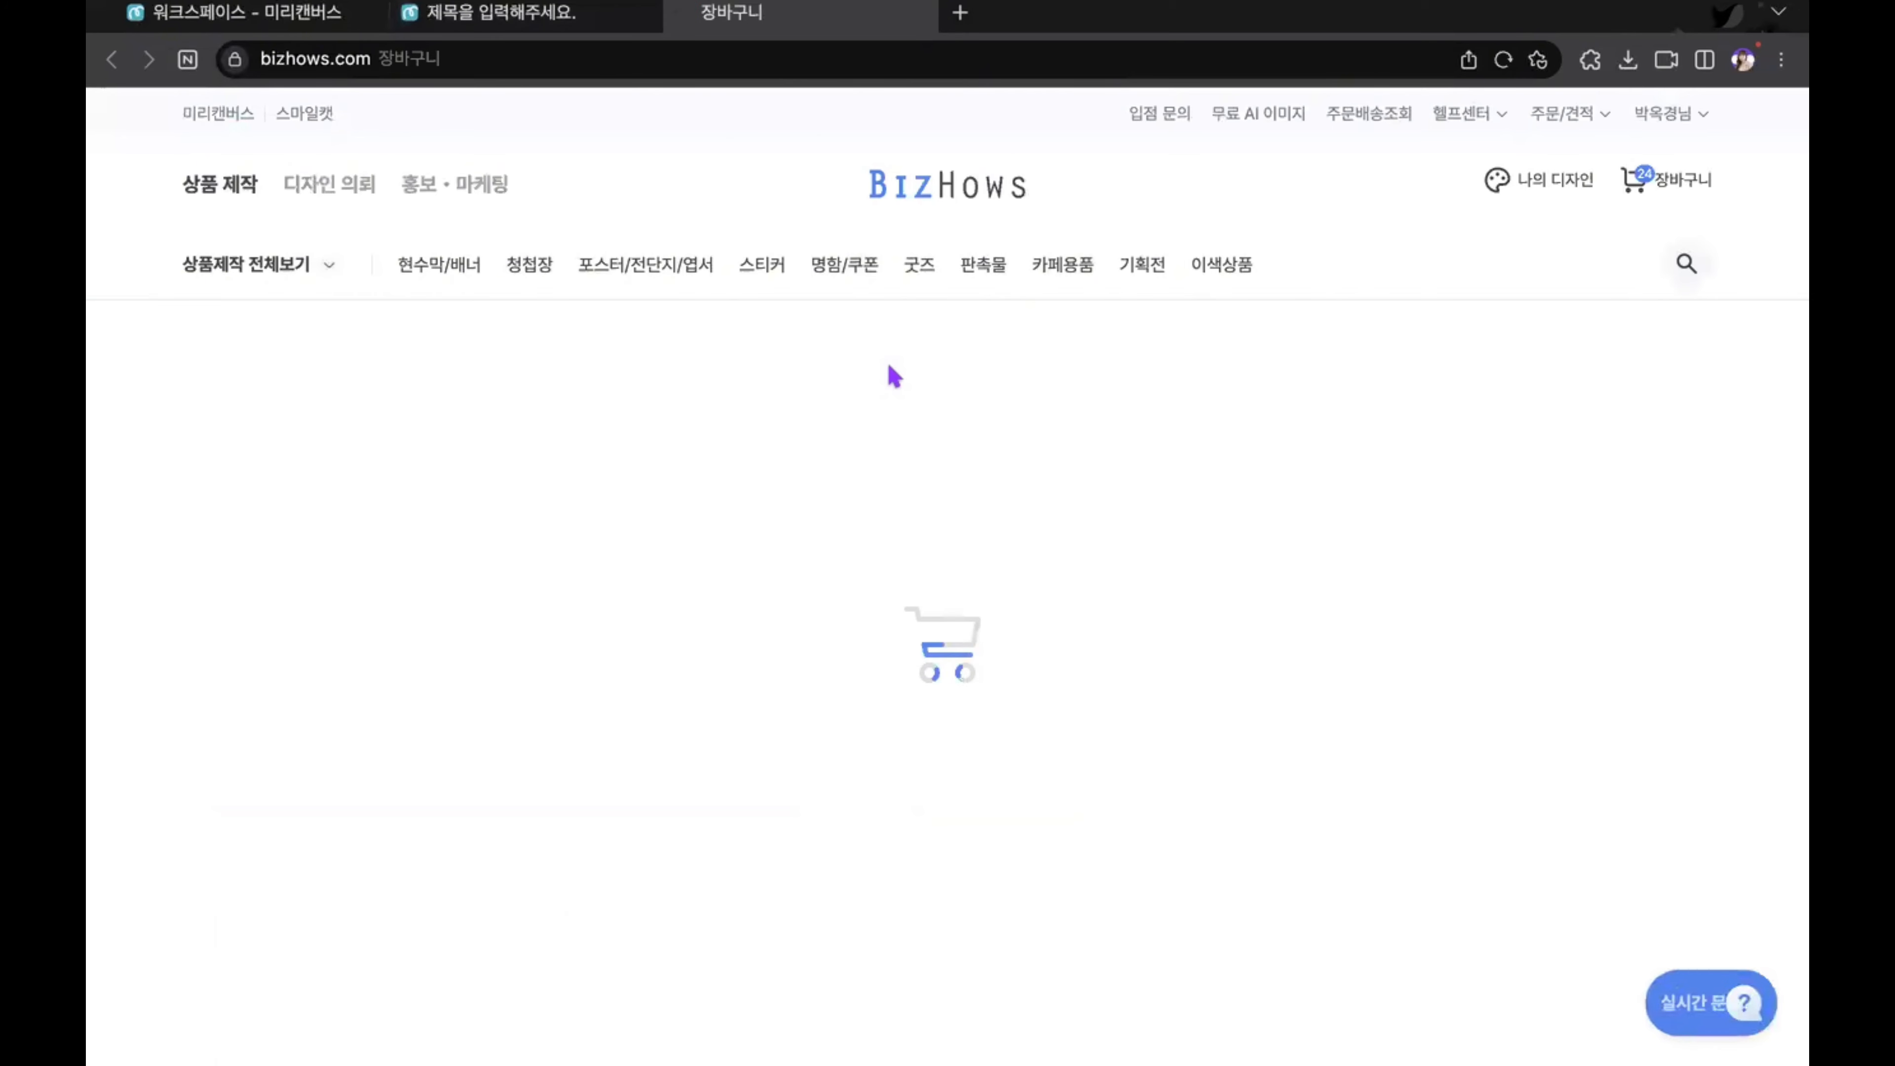
scroll(515, 558, "down", 3)
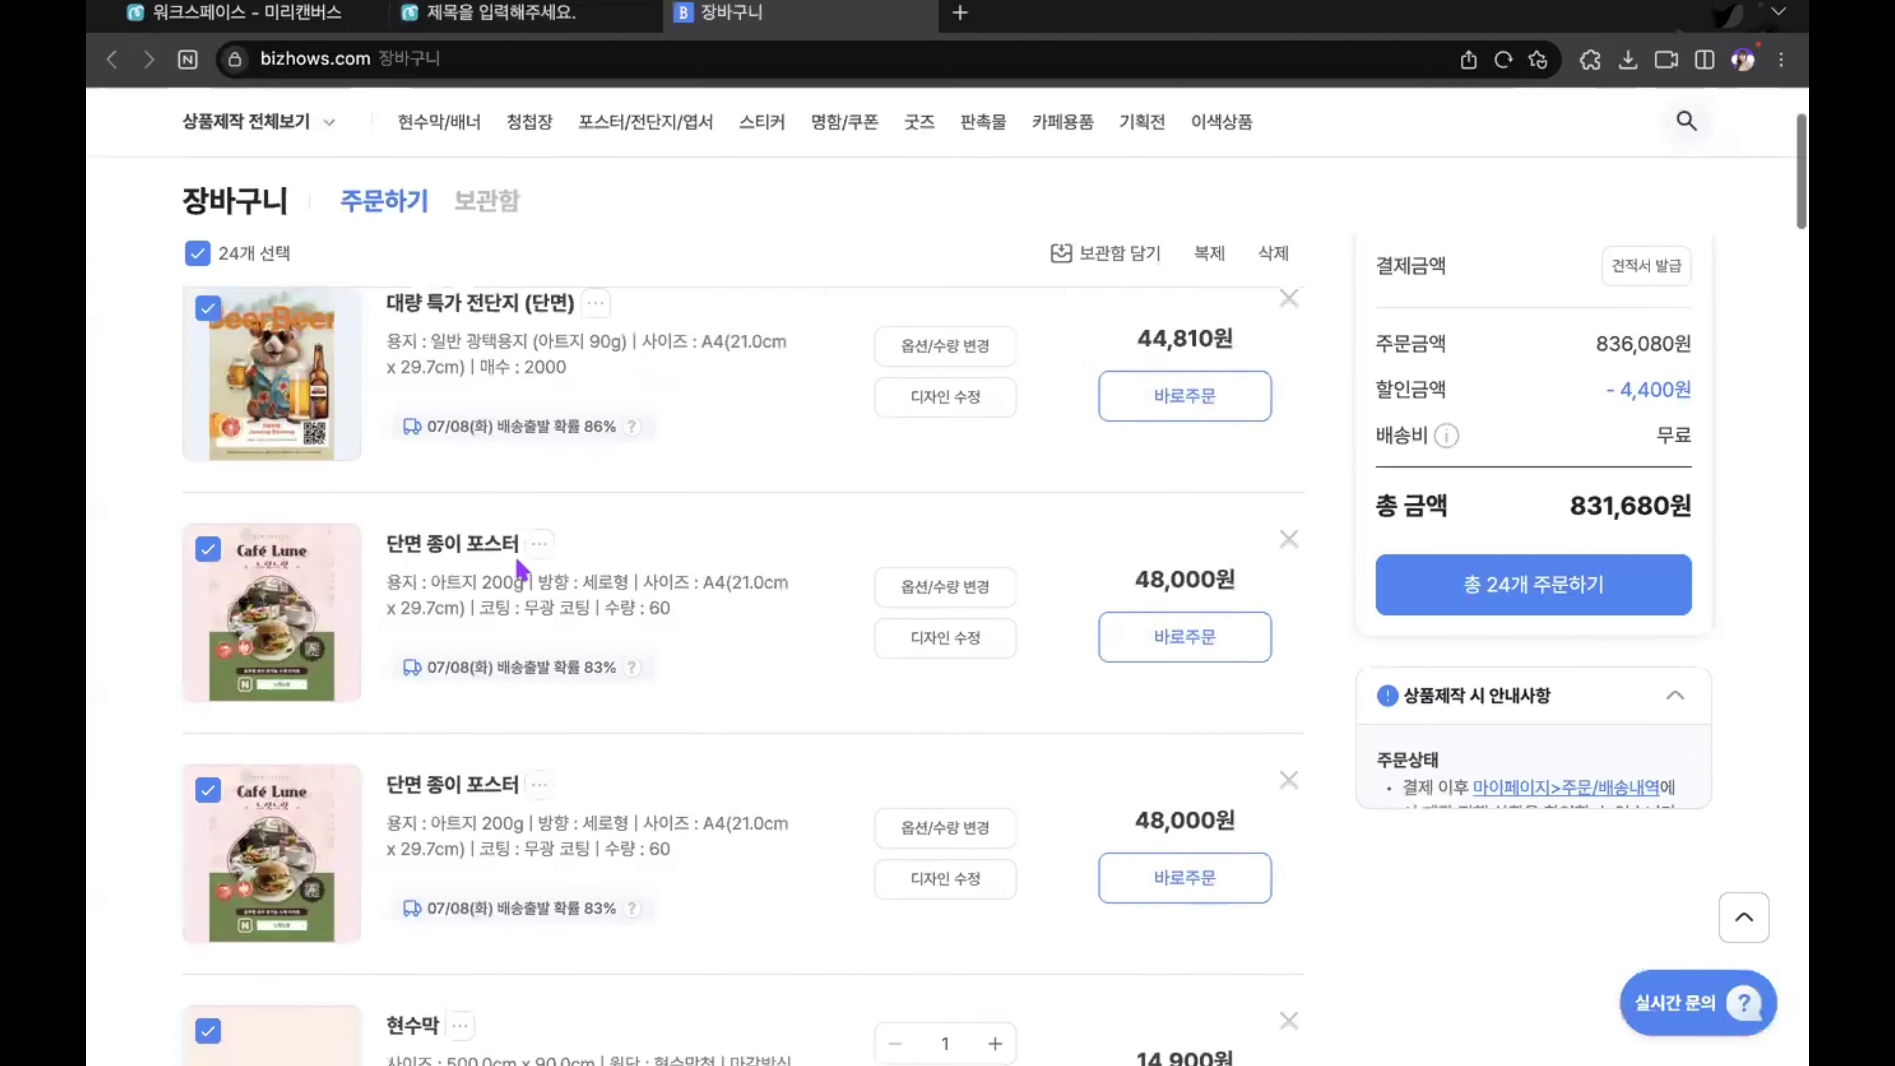
scroll(486, 563, "up", 2)
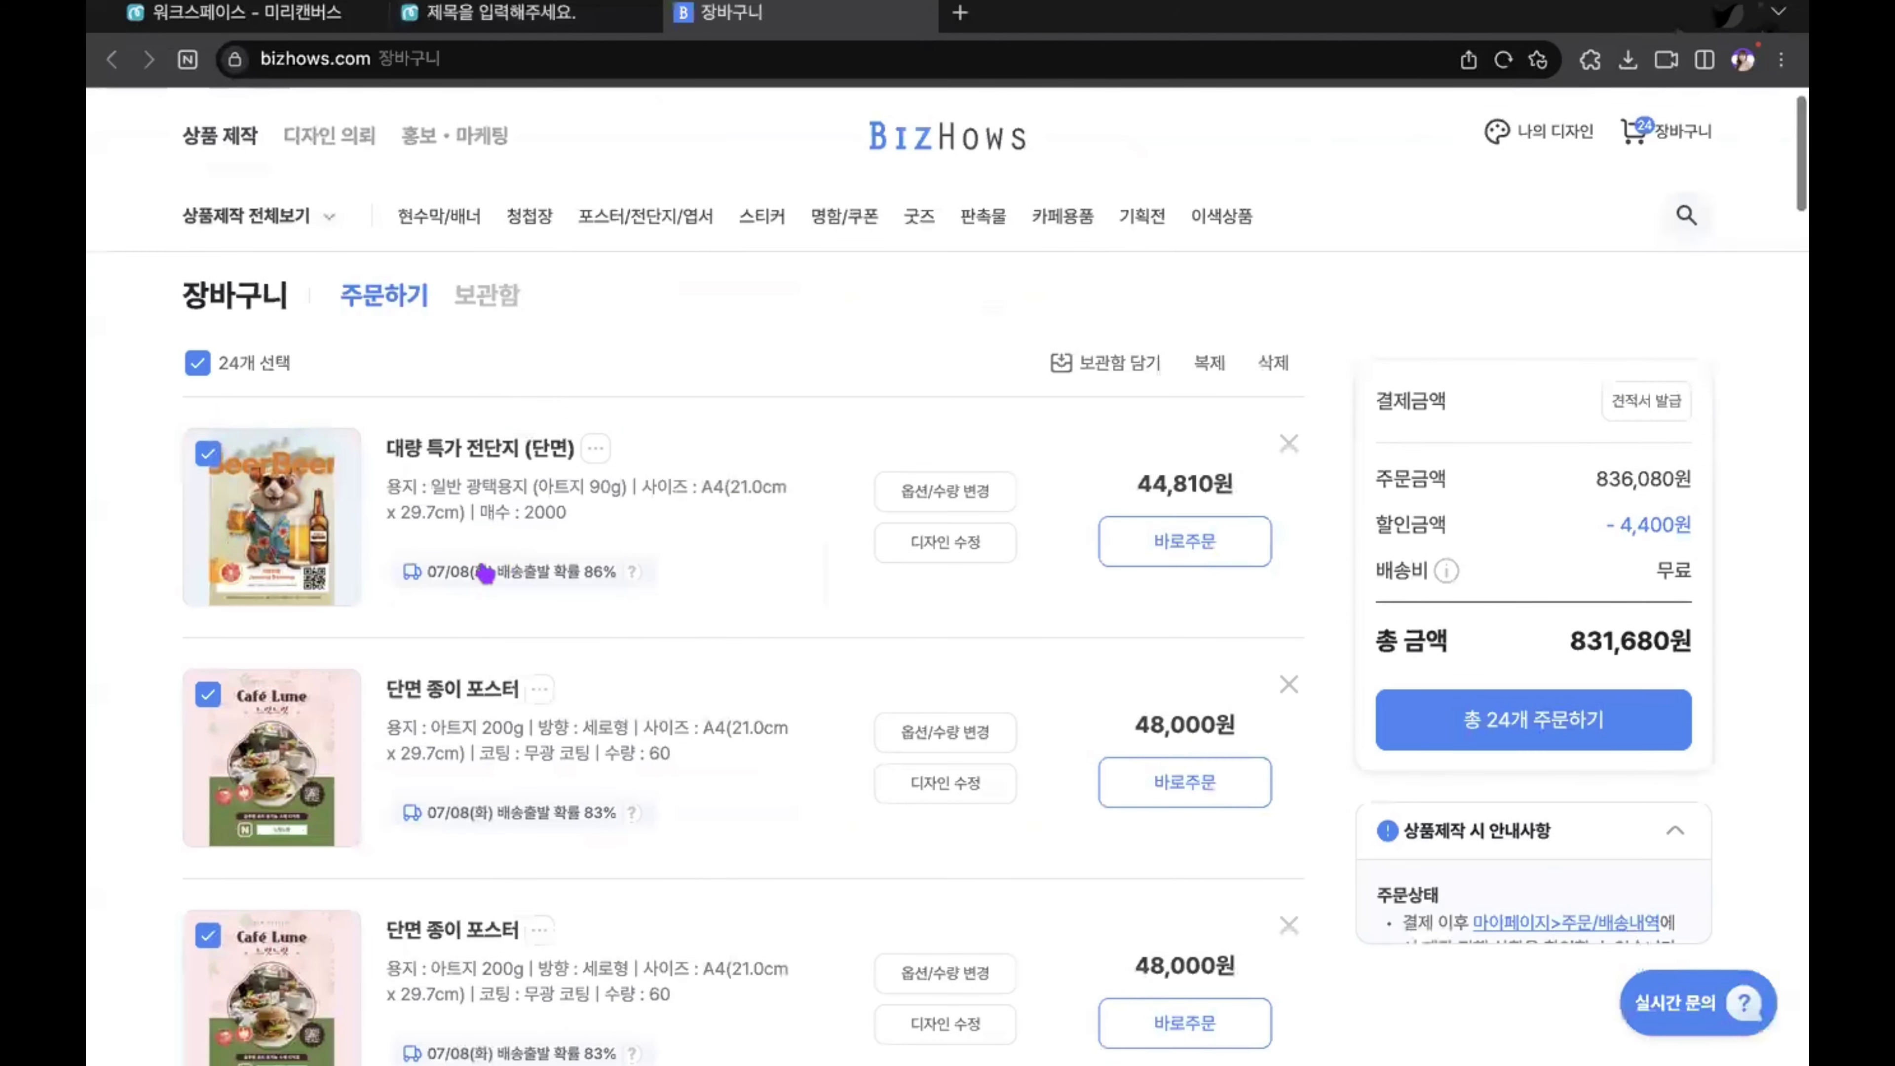
left_click(197, 363)
left_click(207, 453)
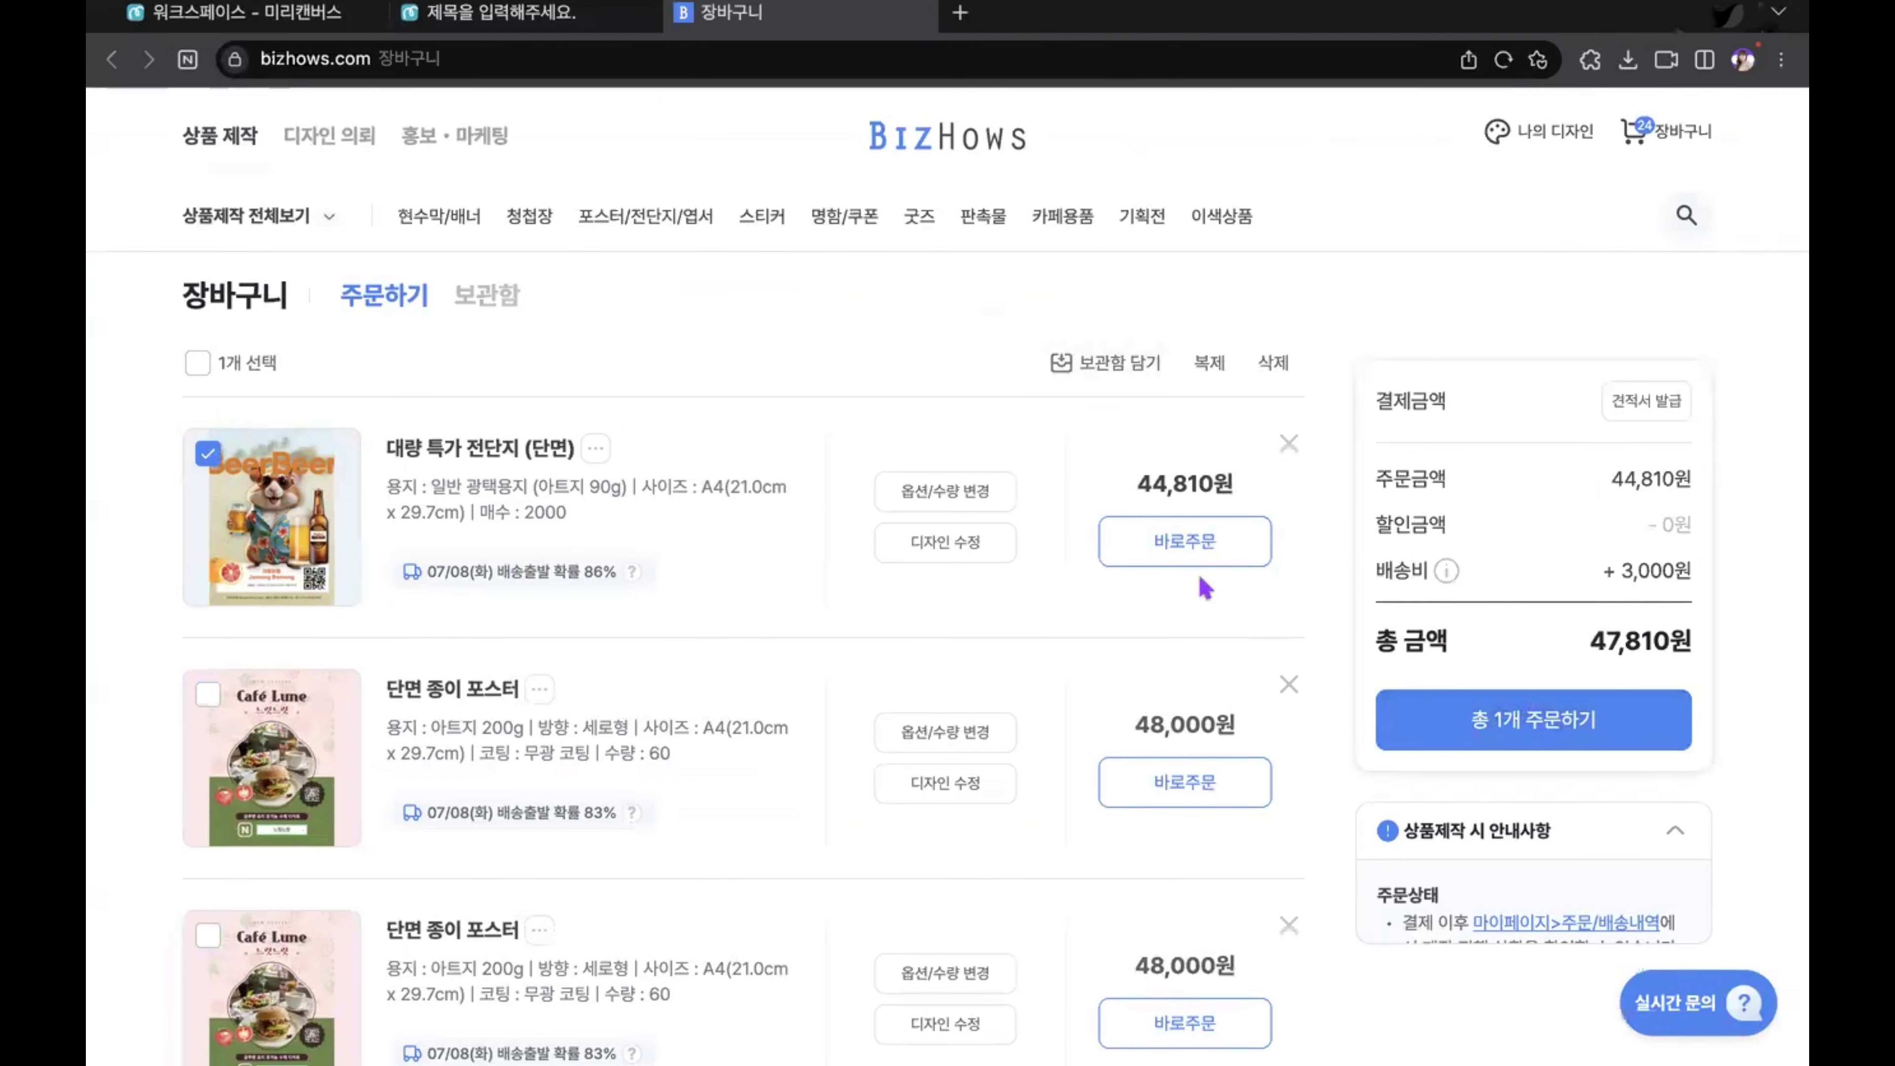
left_click(1492, 735)
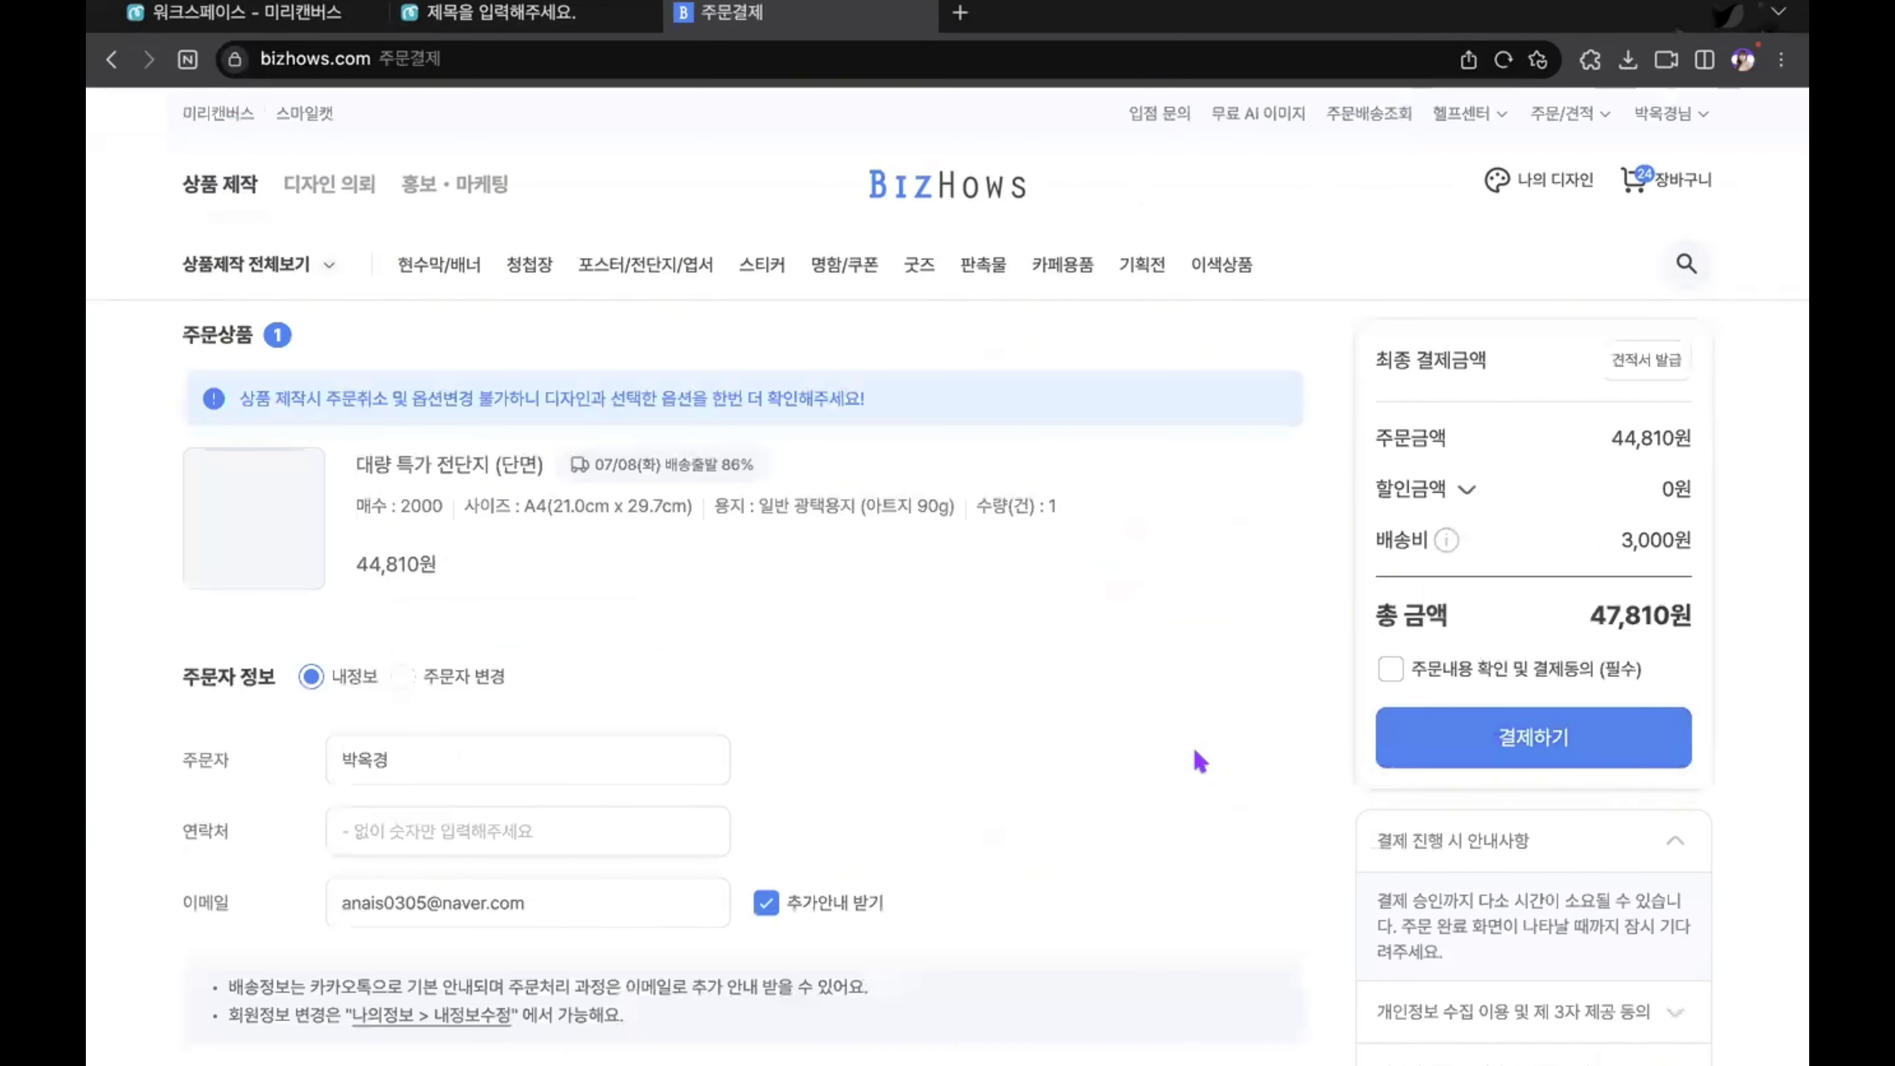
scroll(1134, 618, "down", 5)
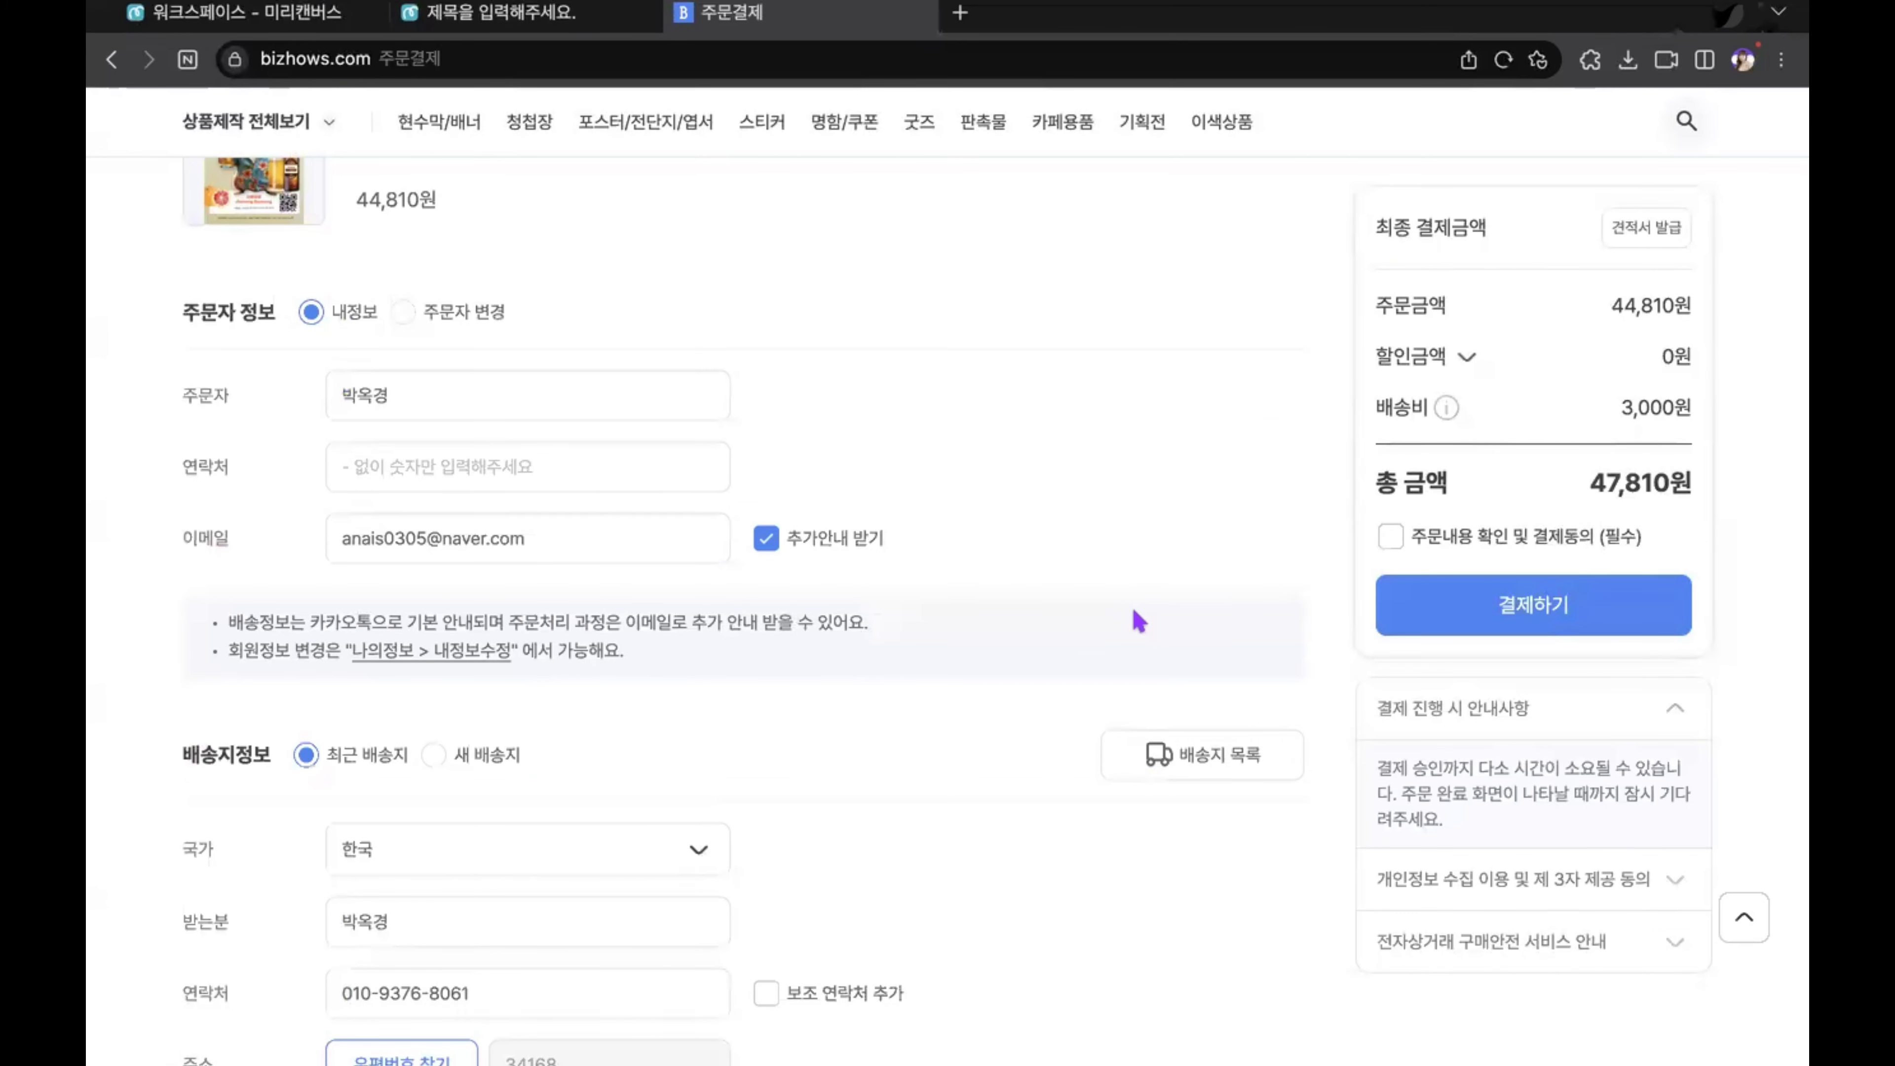
scroll(1138, 621, "up", 5)
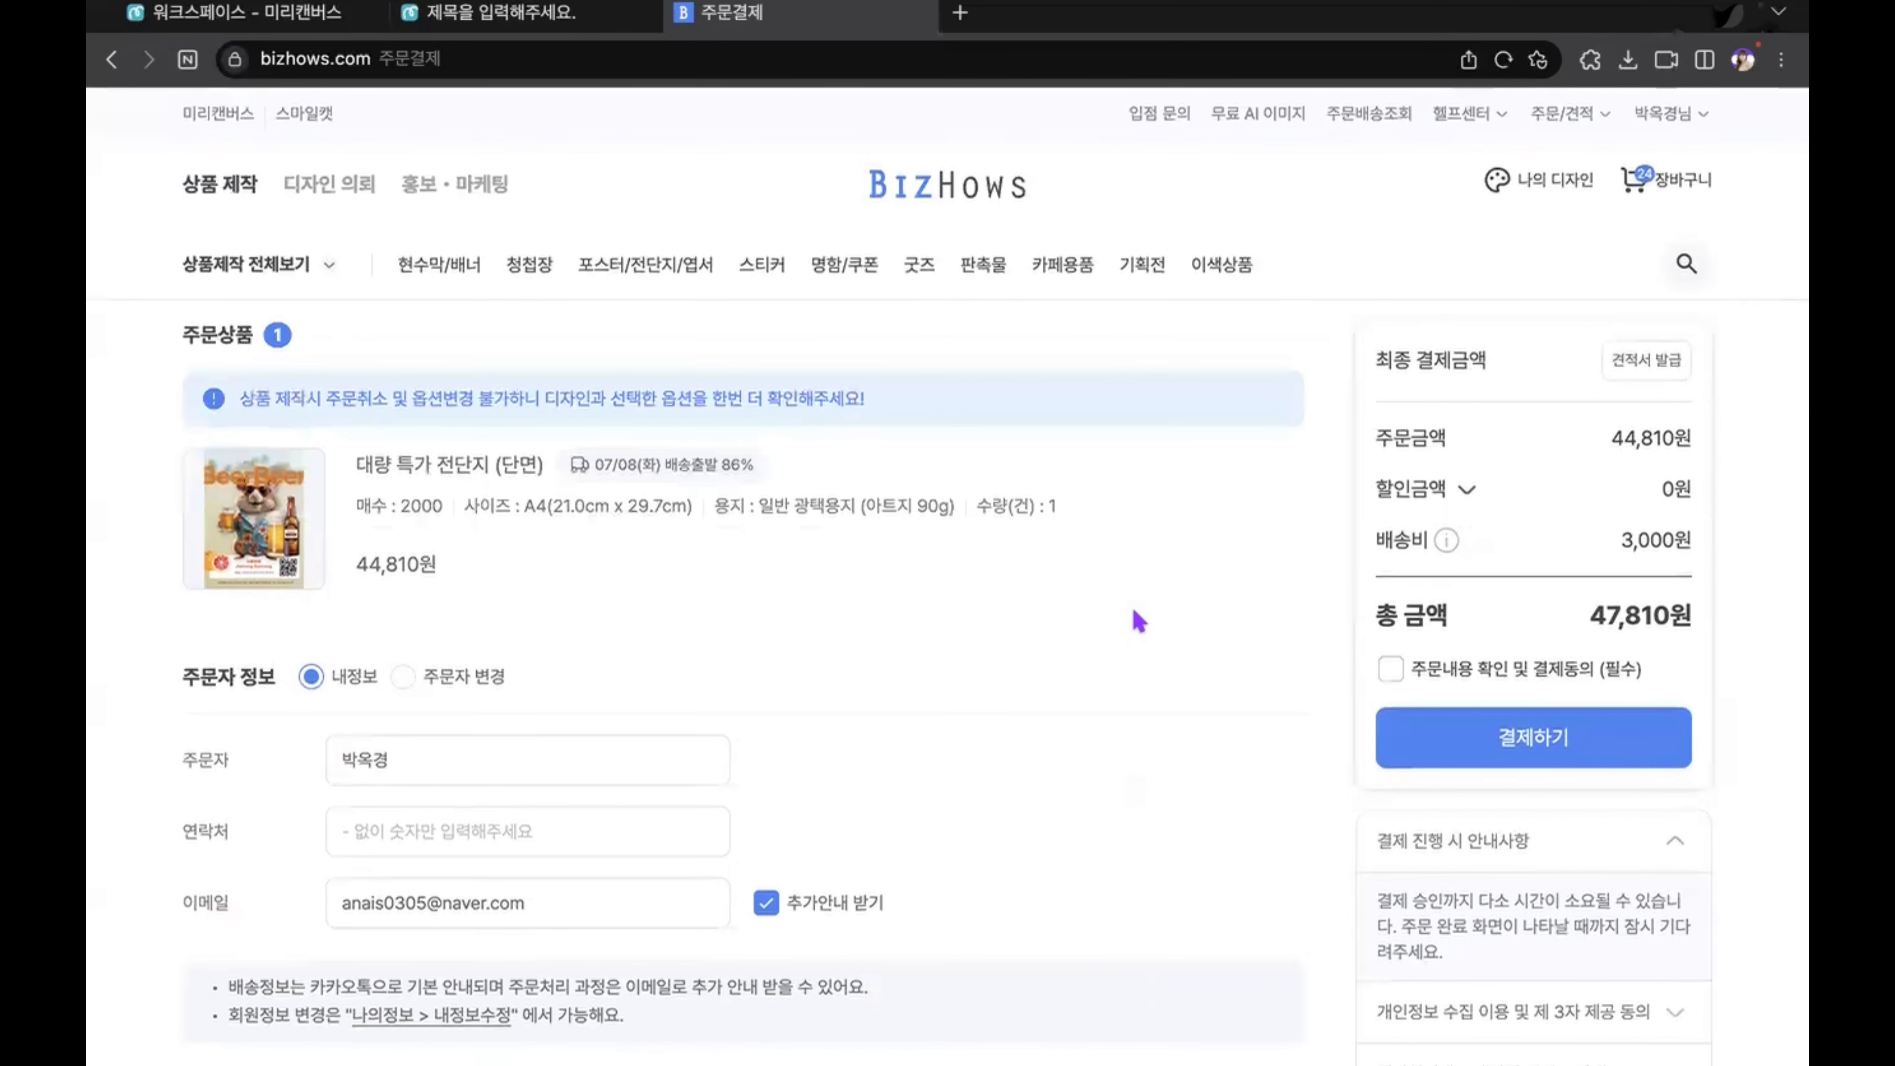
Step: Return to the flyer design in MiriCanvas and examine the print product's paper choices, quantity choices, ordering notes and customer reviews
left_click(500, 16)
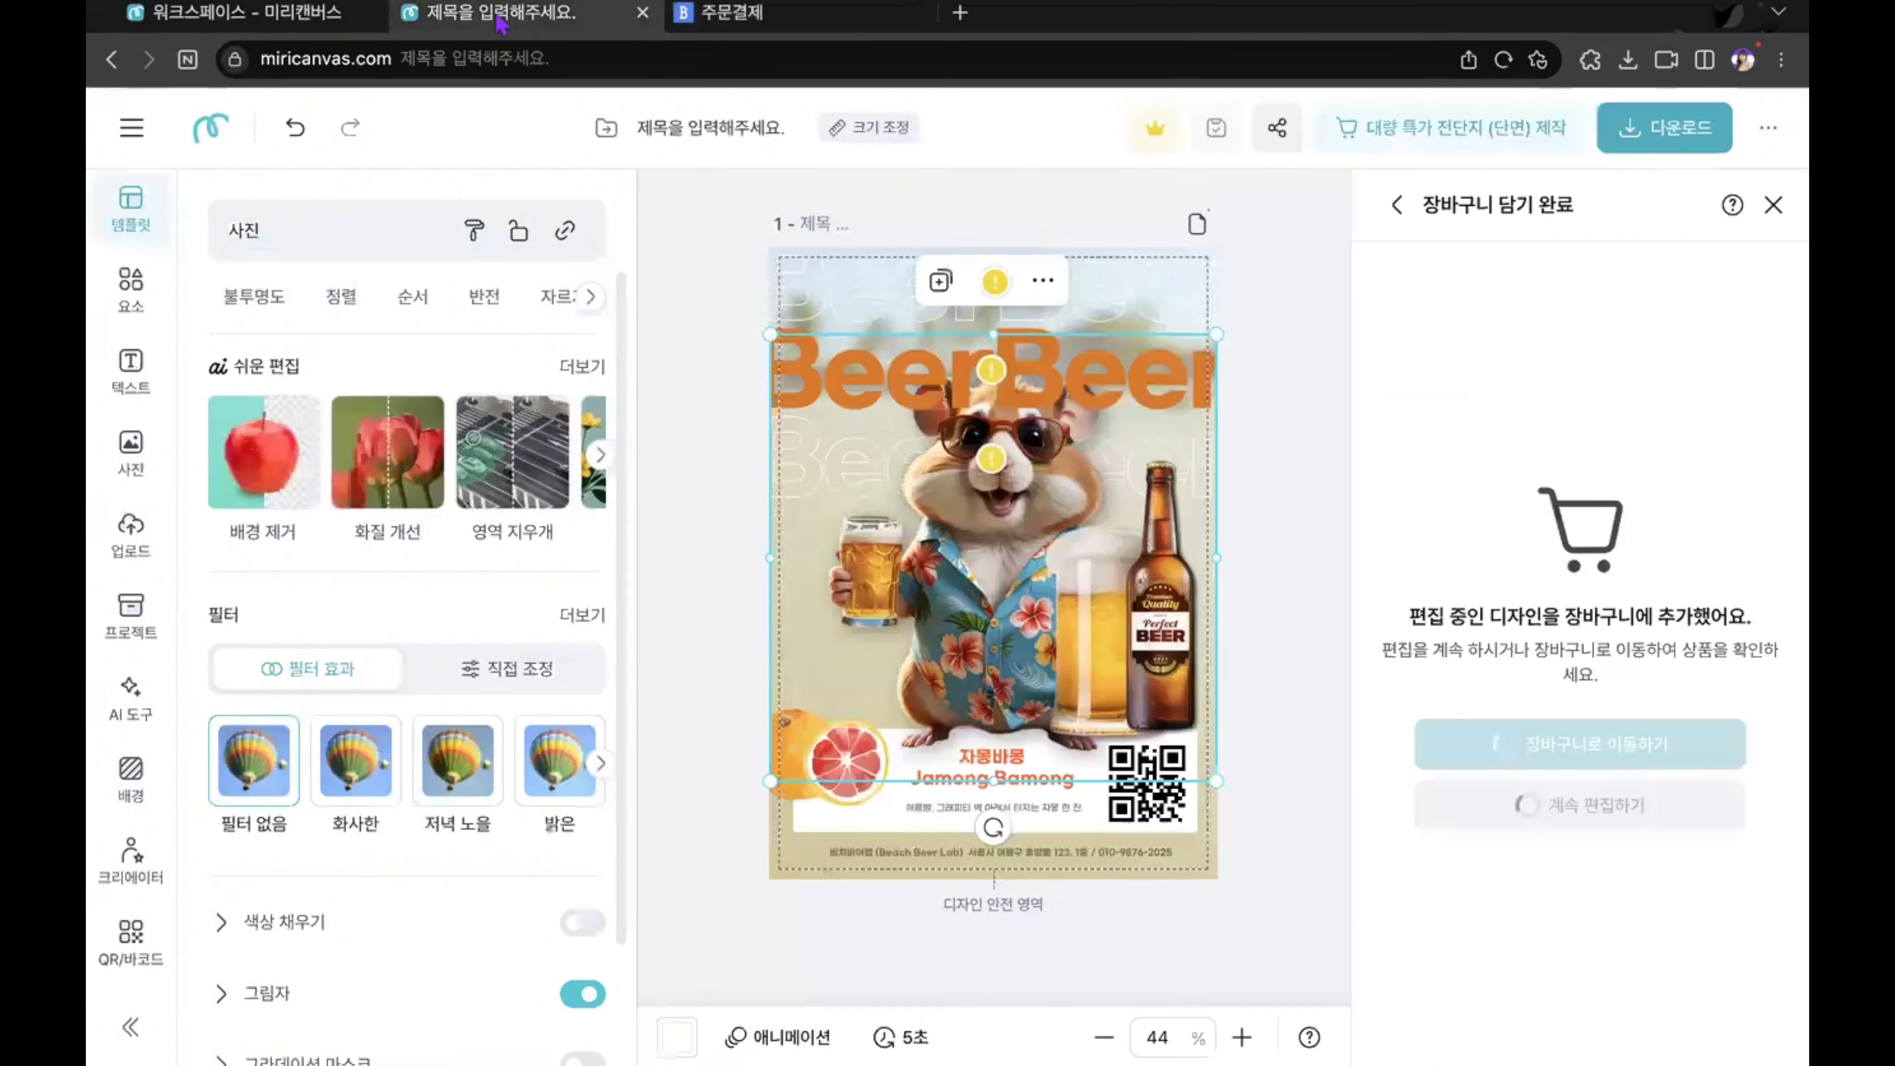
left_click(1466, 131)
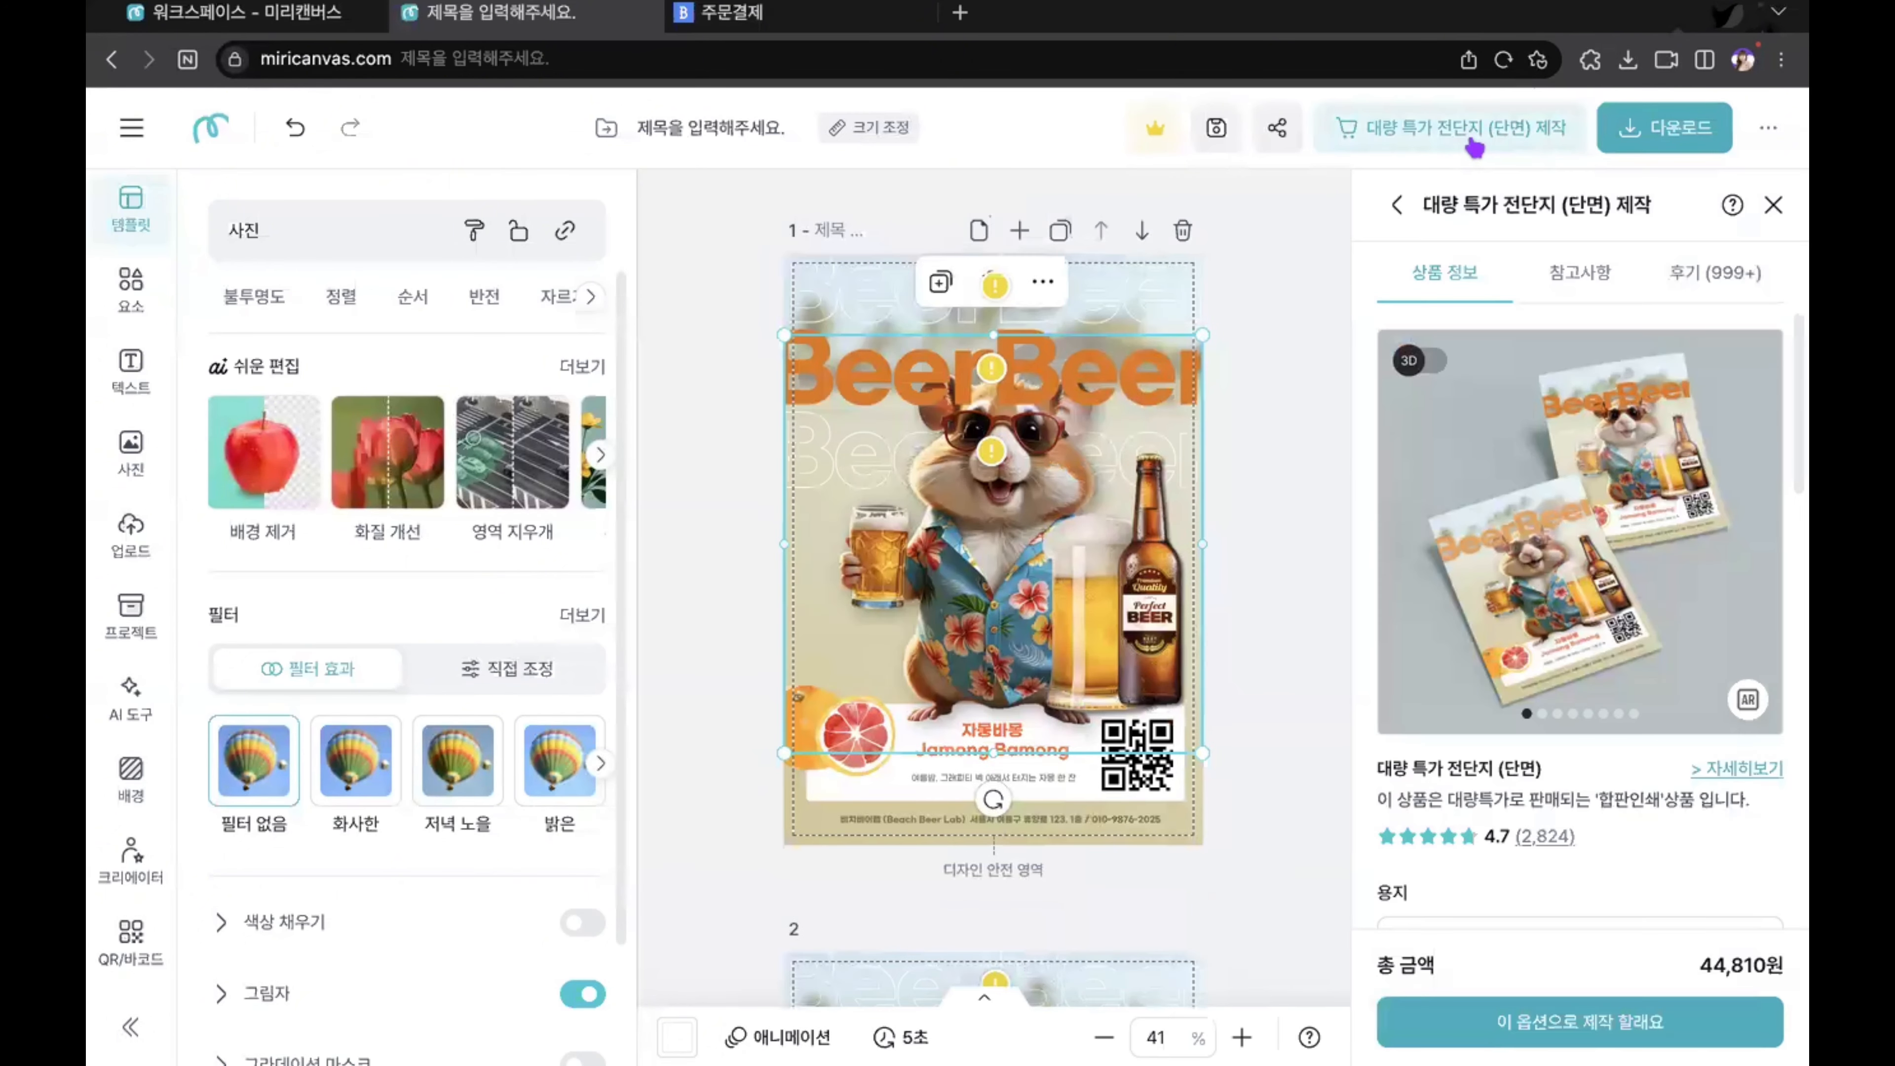
scroll(1551, 780, "down", 2)
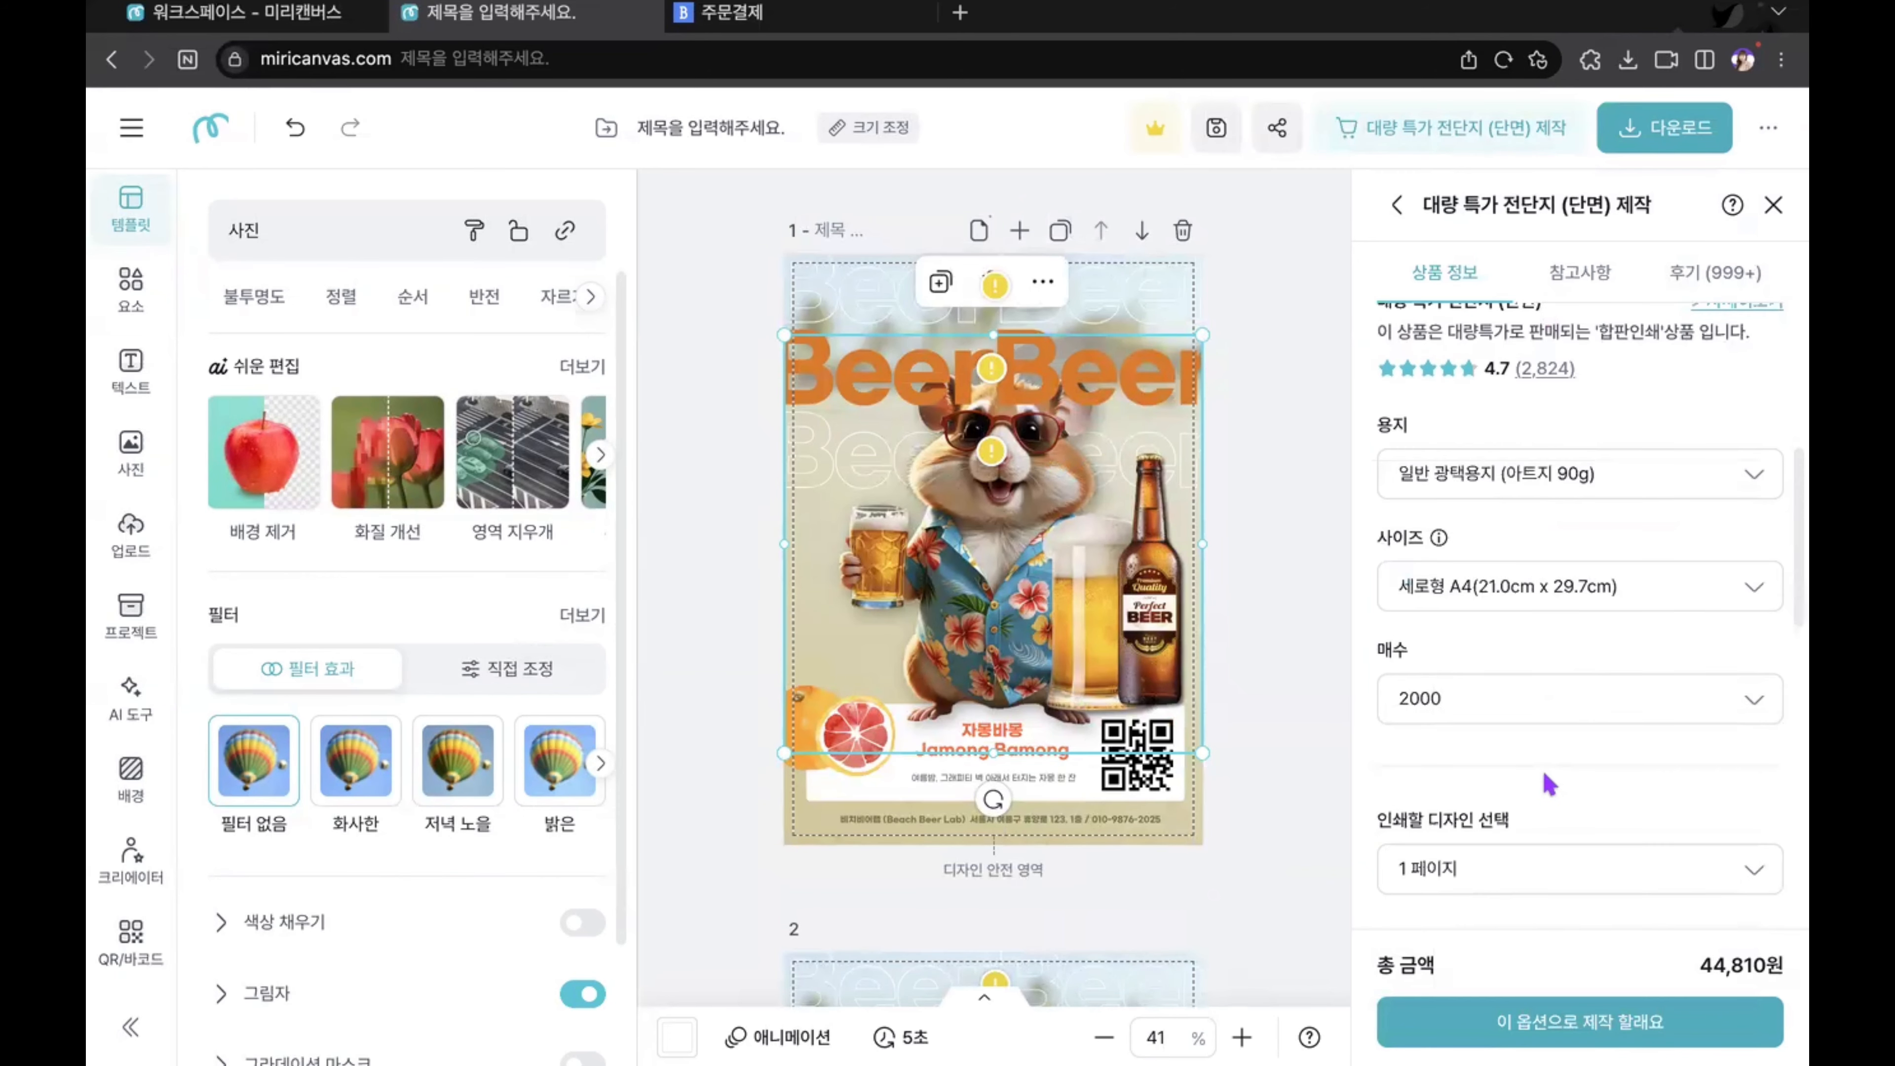
left_click(1527, 483)
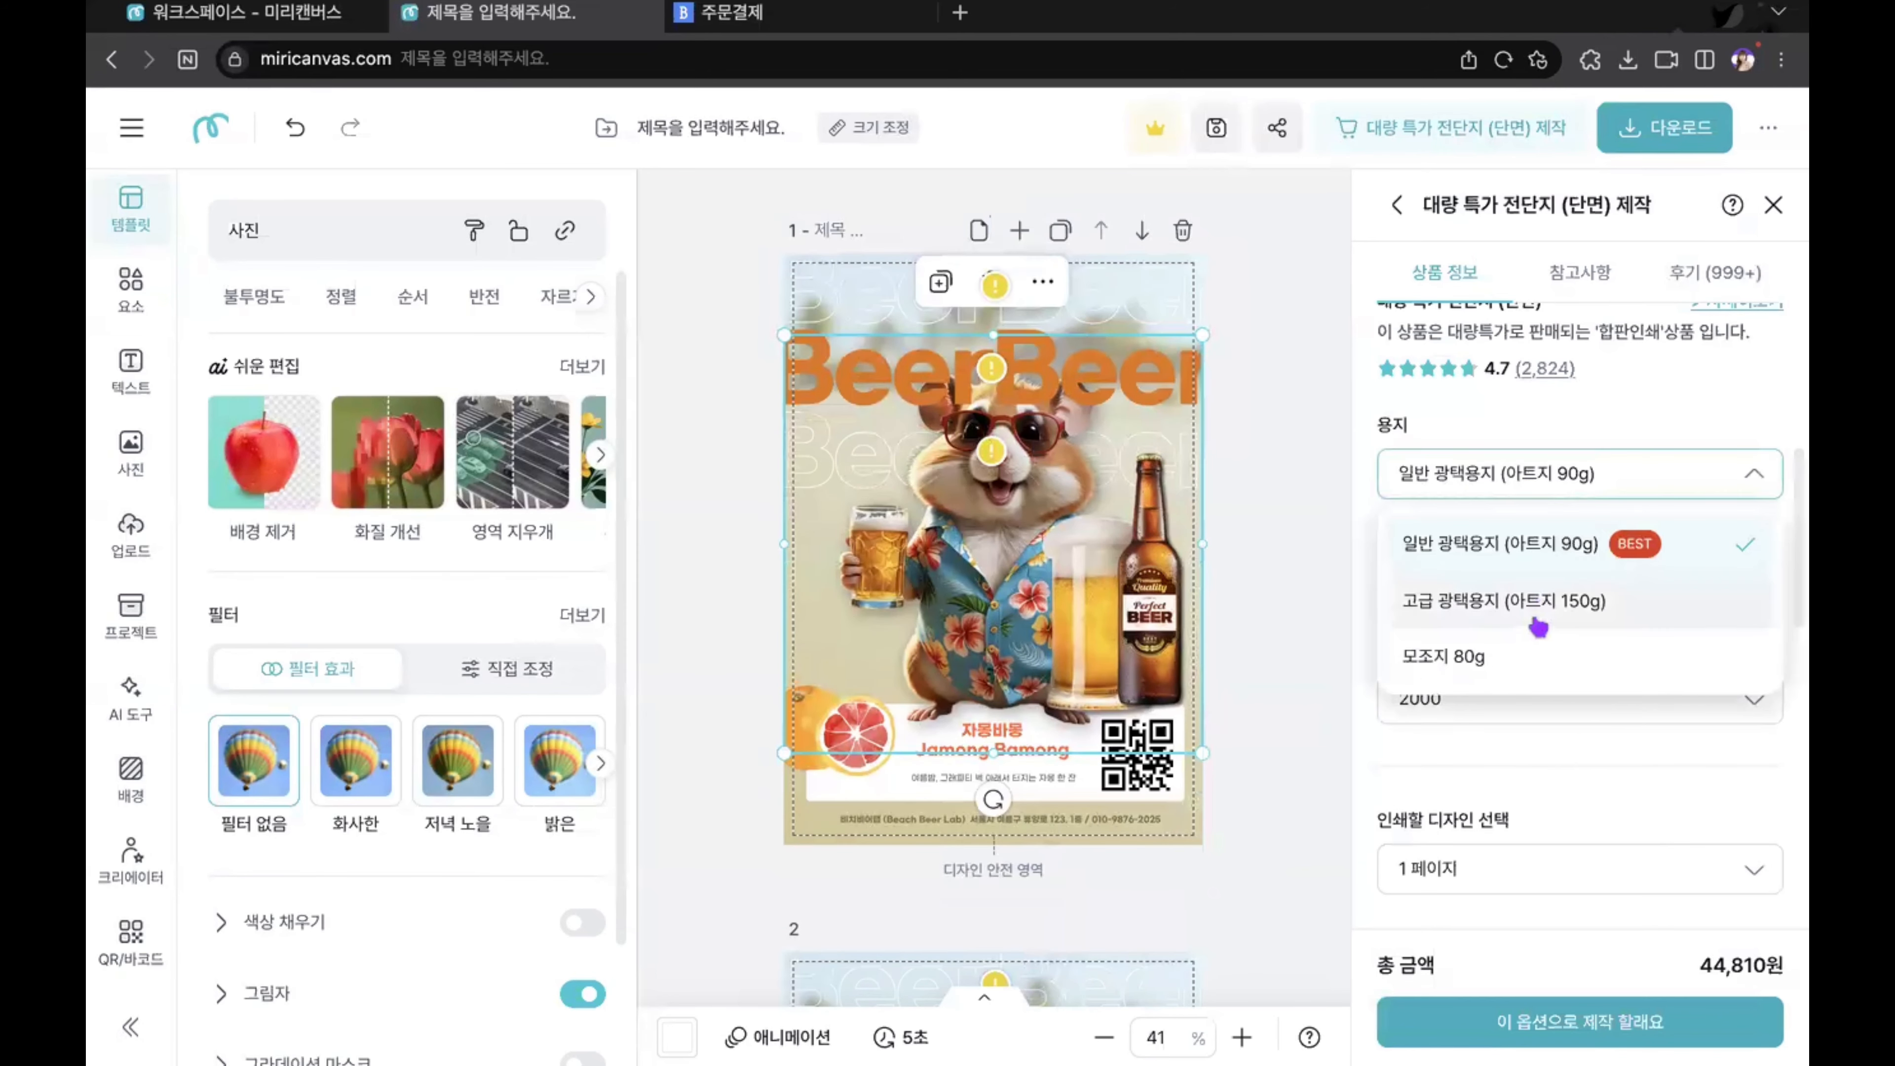
left_click(1557, 414)
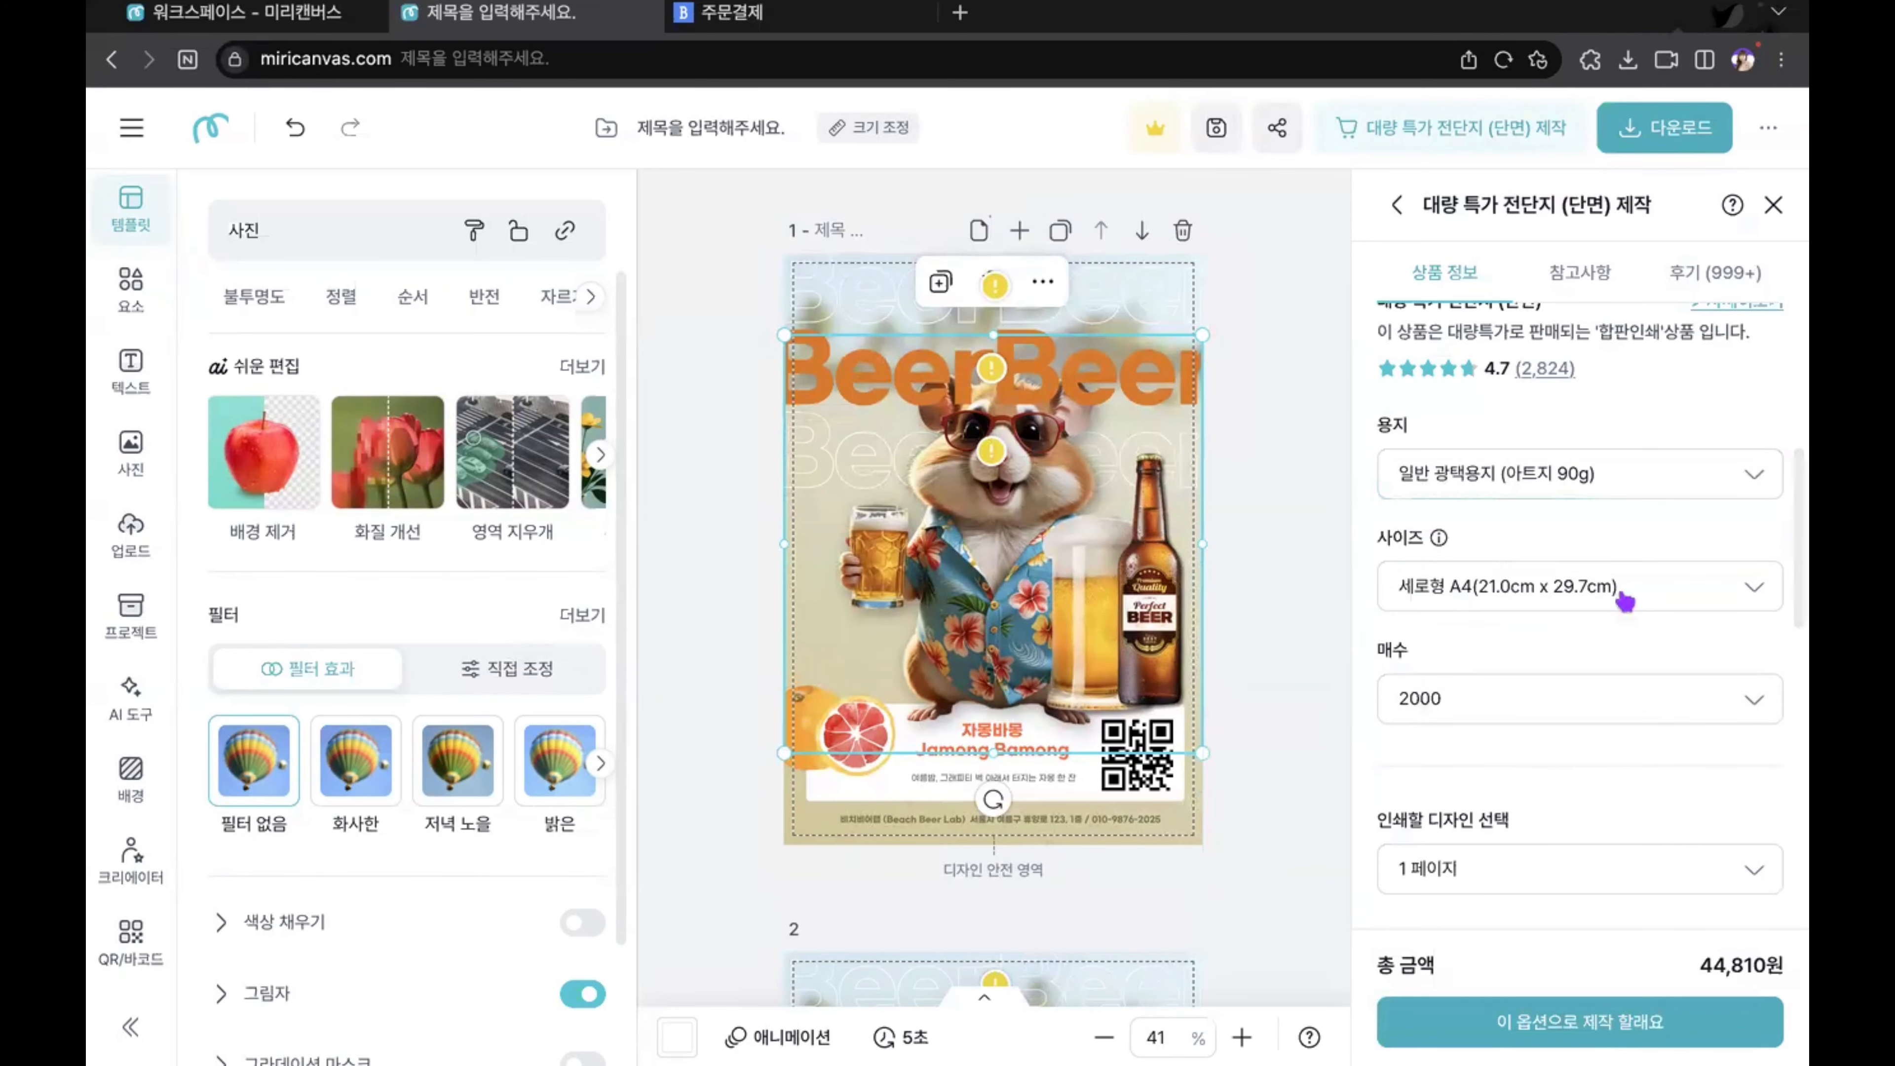
left_click(1531, 713)
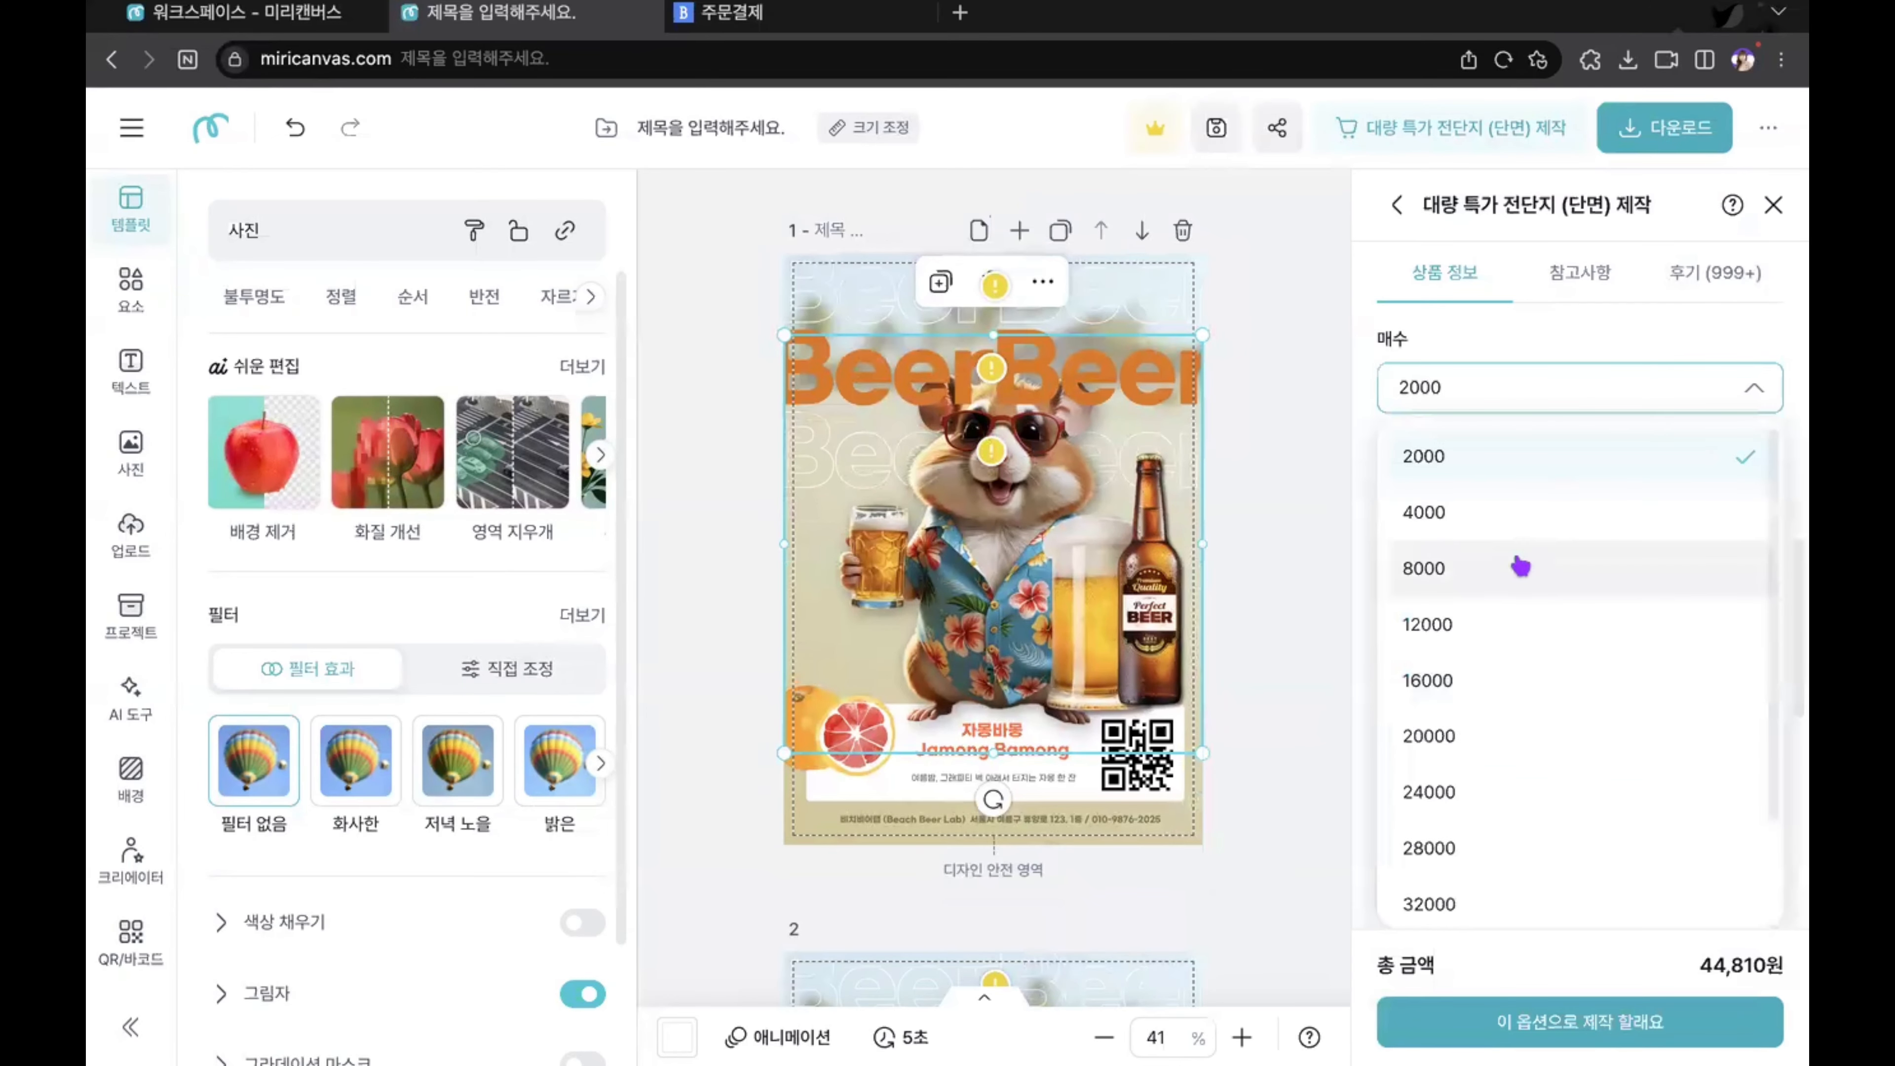
left_click(1521, 380)
scroll(1580, 640, "down", 5)
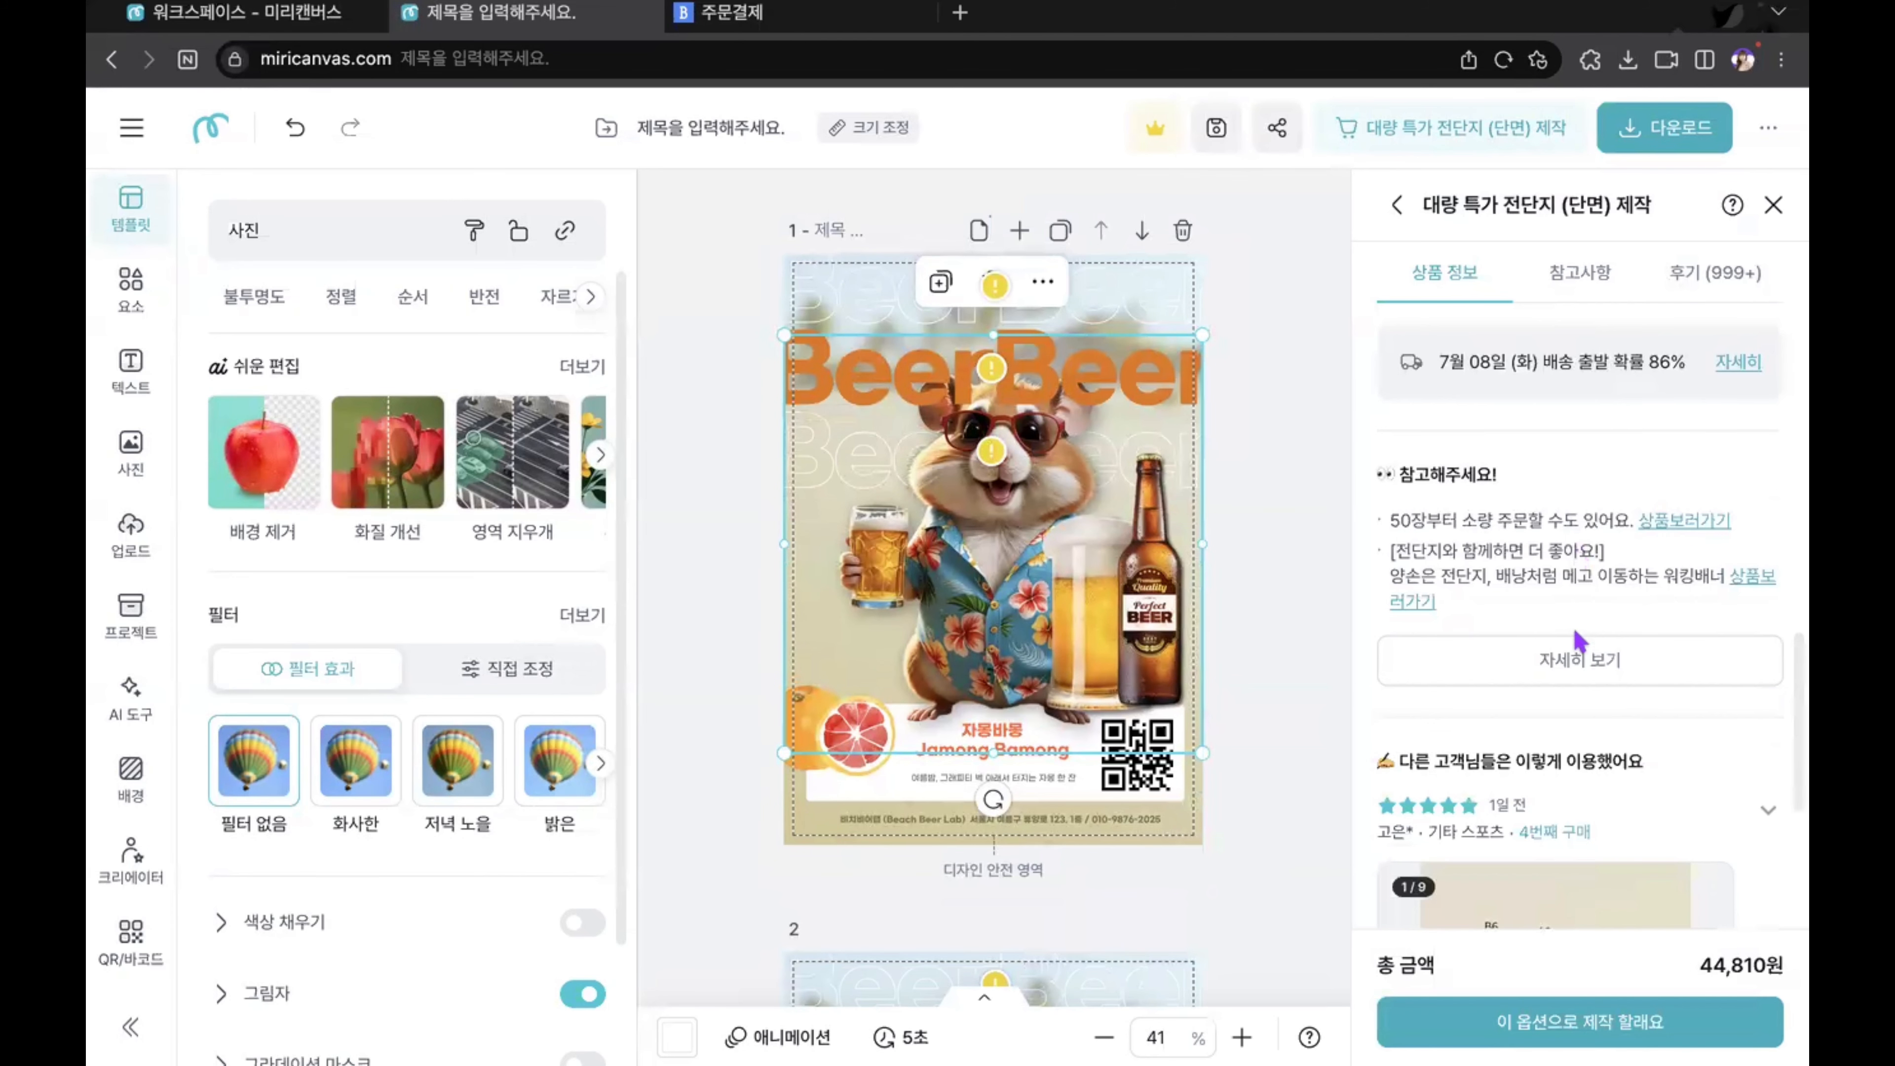
scroll(1580, 640, "down", 5)
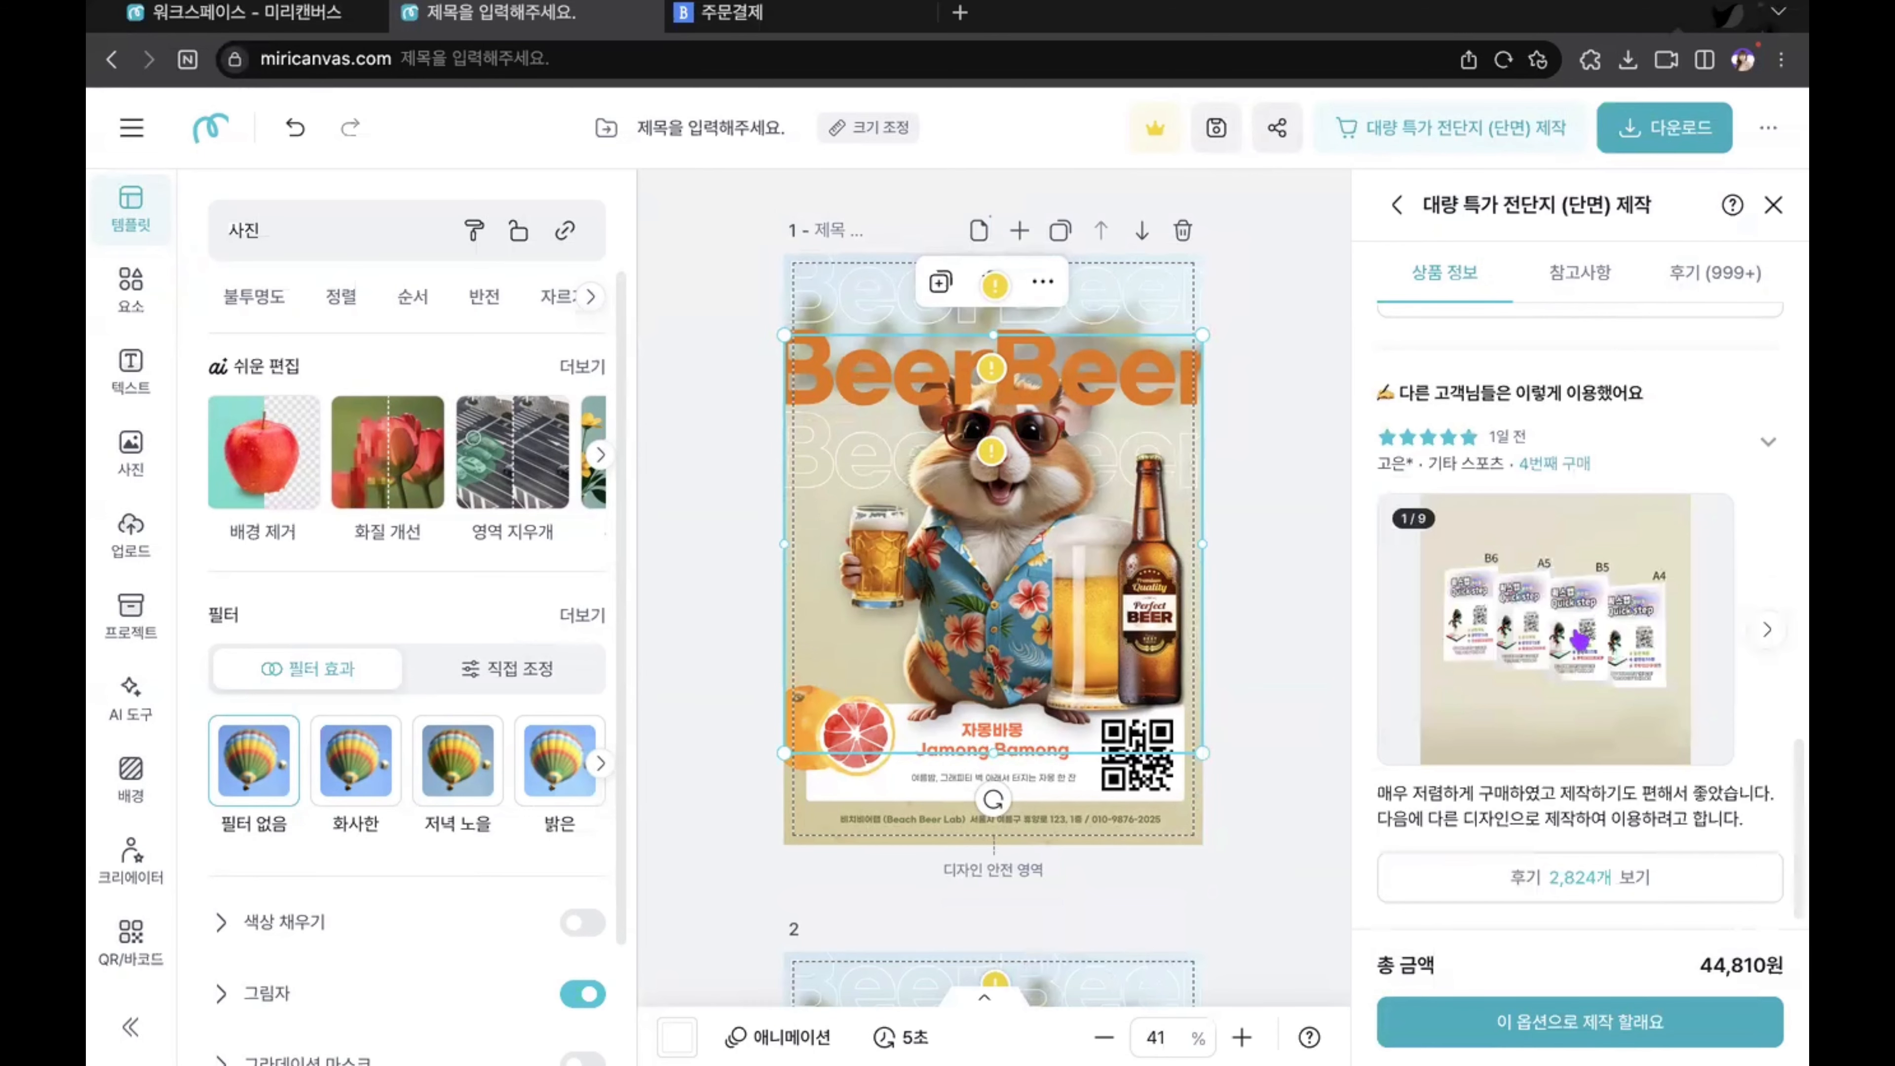
left_click(1315, 564)
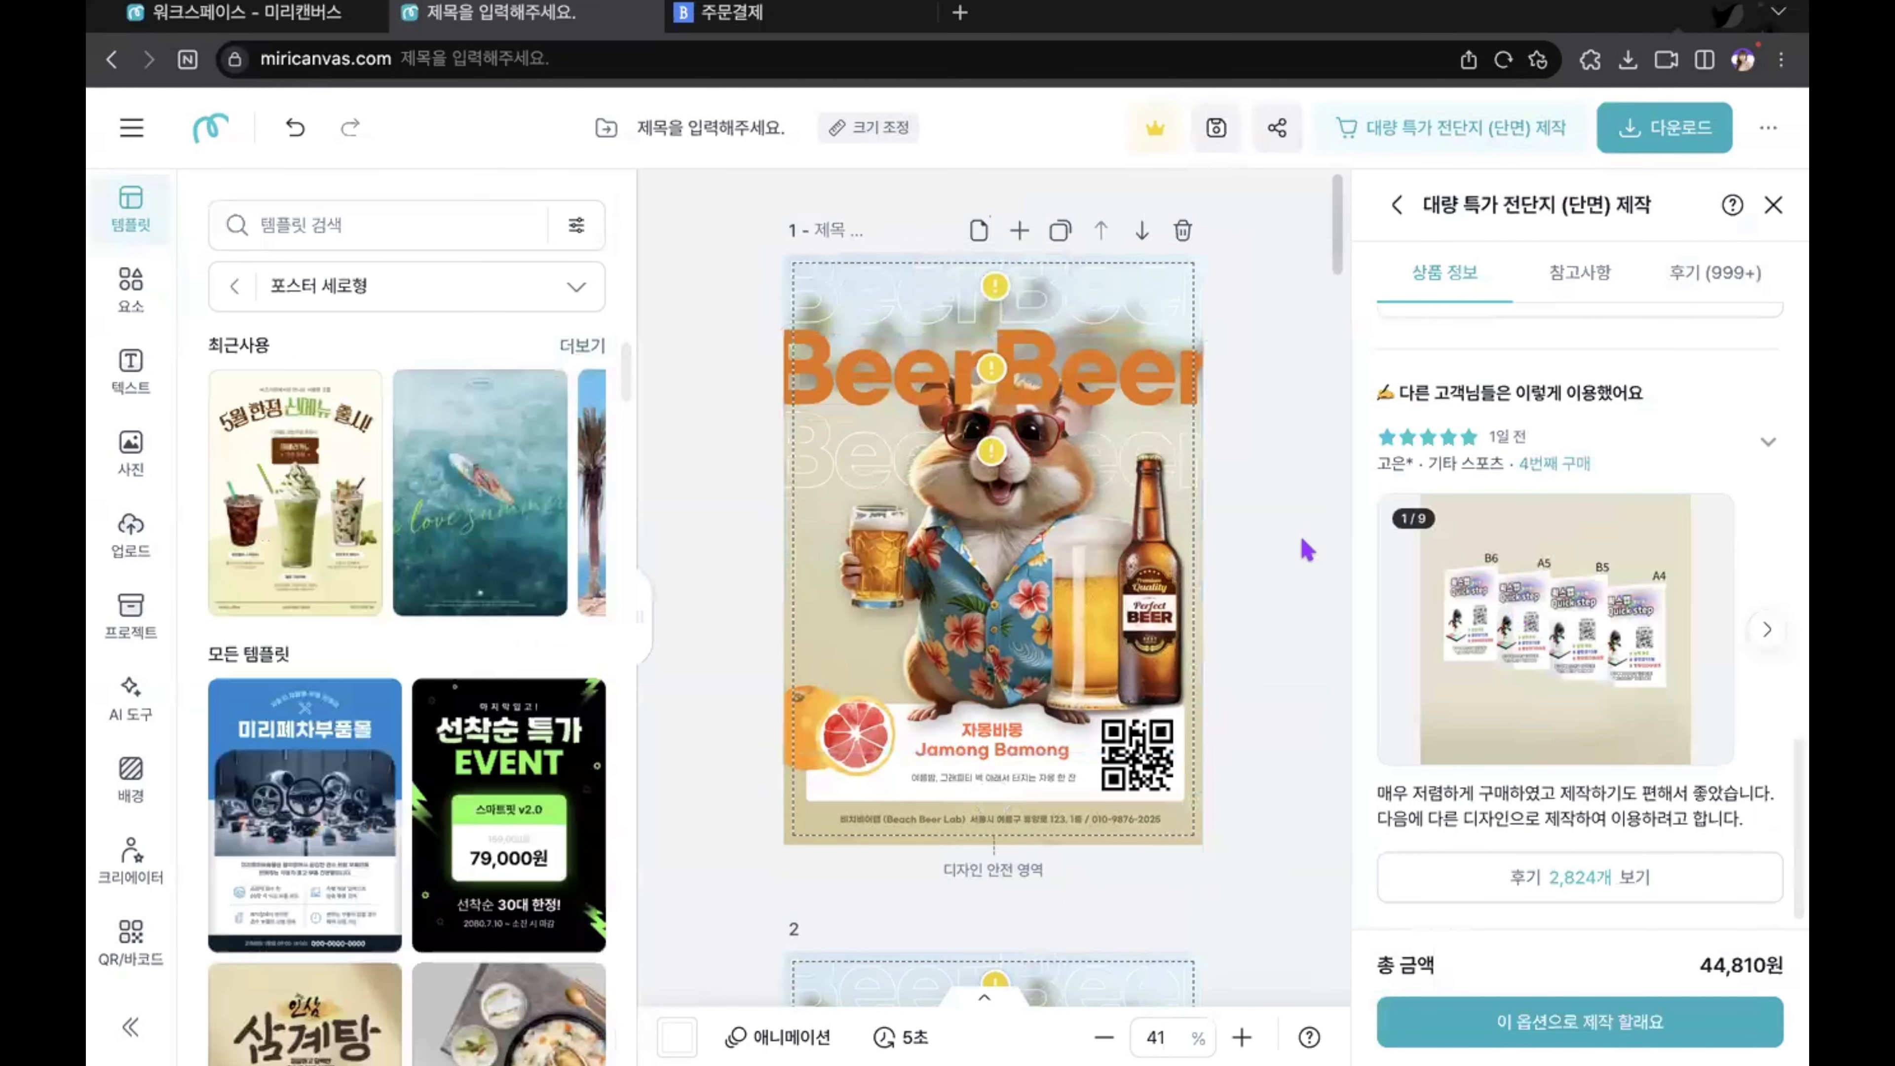